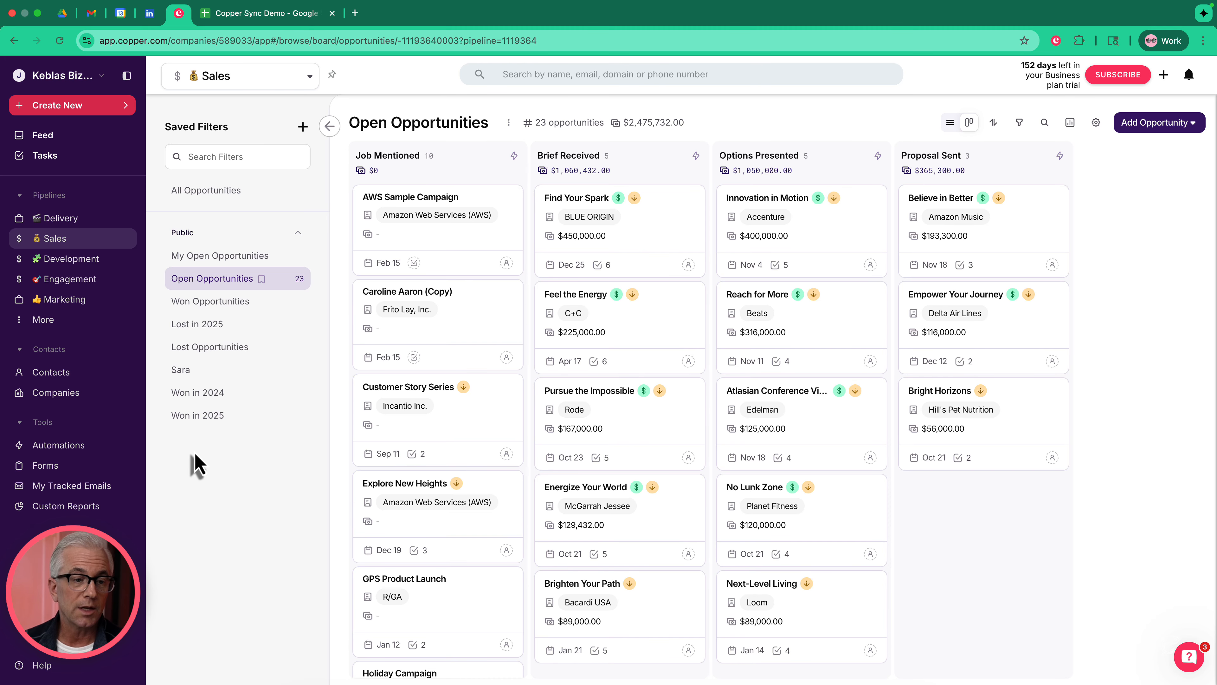
Display the Won in 2025 opportunities and examine the status and close date criteria behind that saved filter.
left_click(197, 421)
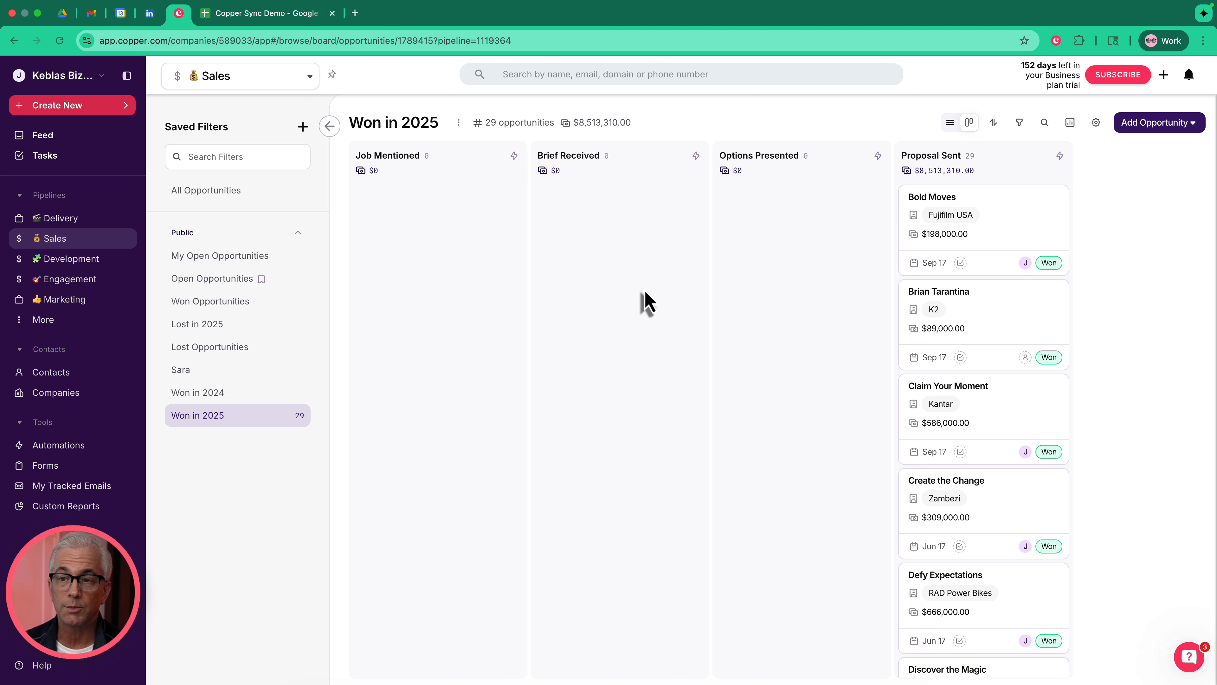
left_click(1020, 125)
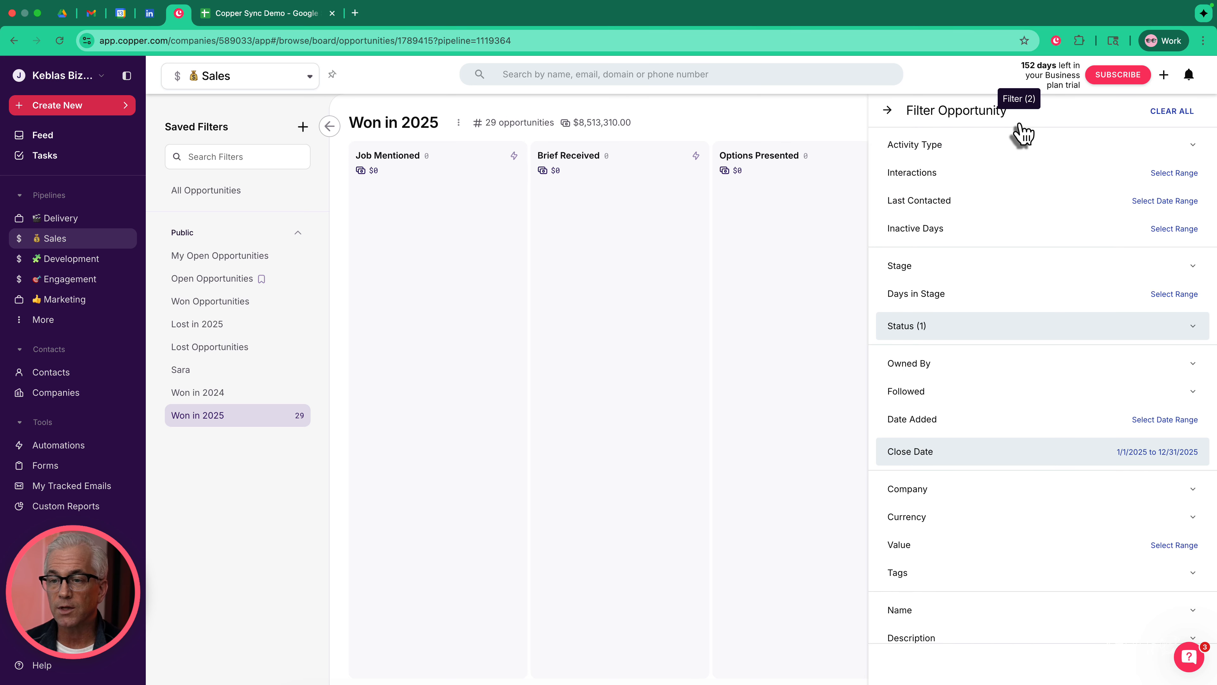
left_click(949, 341)
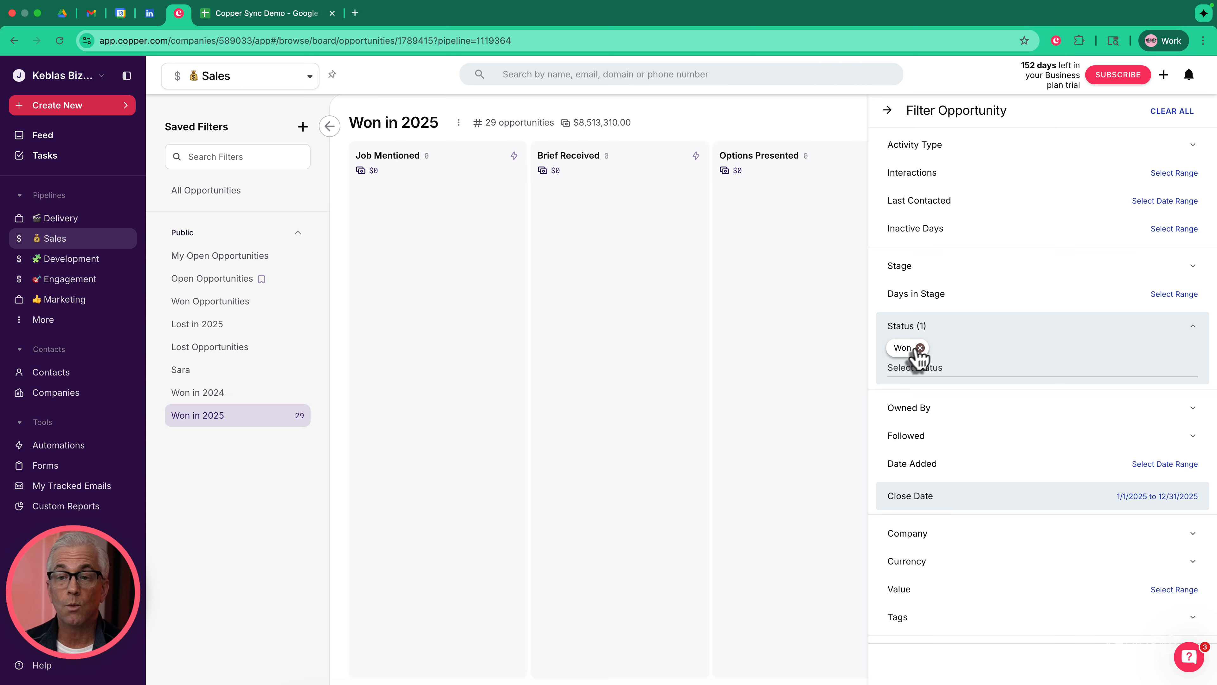
left_click(947, 331)
left_click(951, 453)
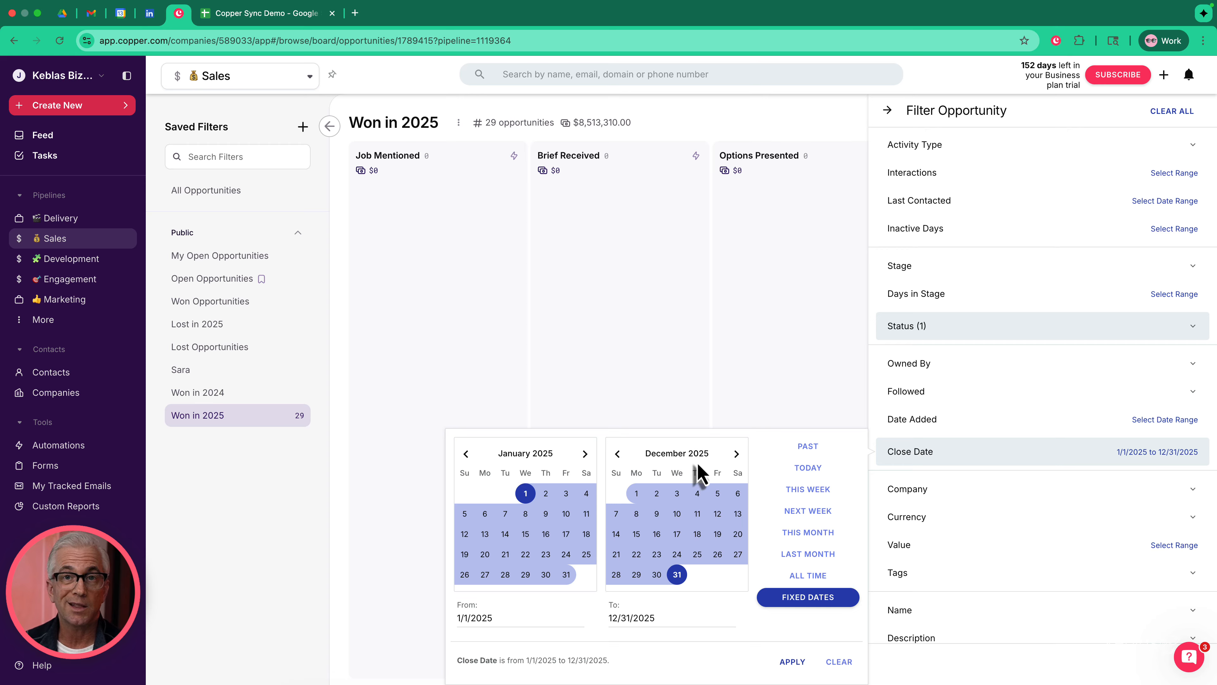
left_click(652, 618)
key("BackSpace")
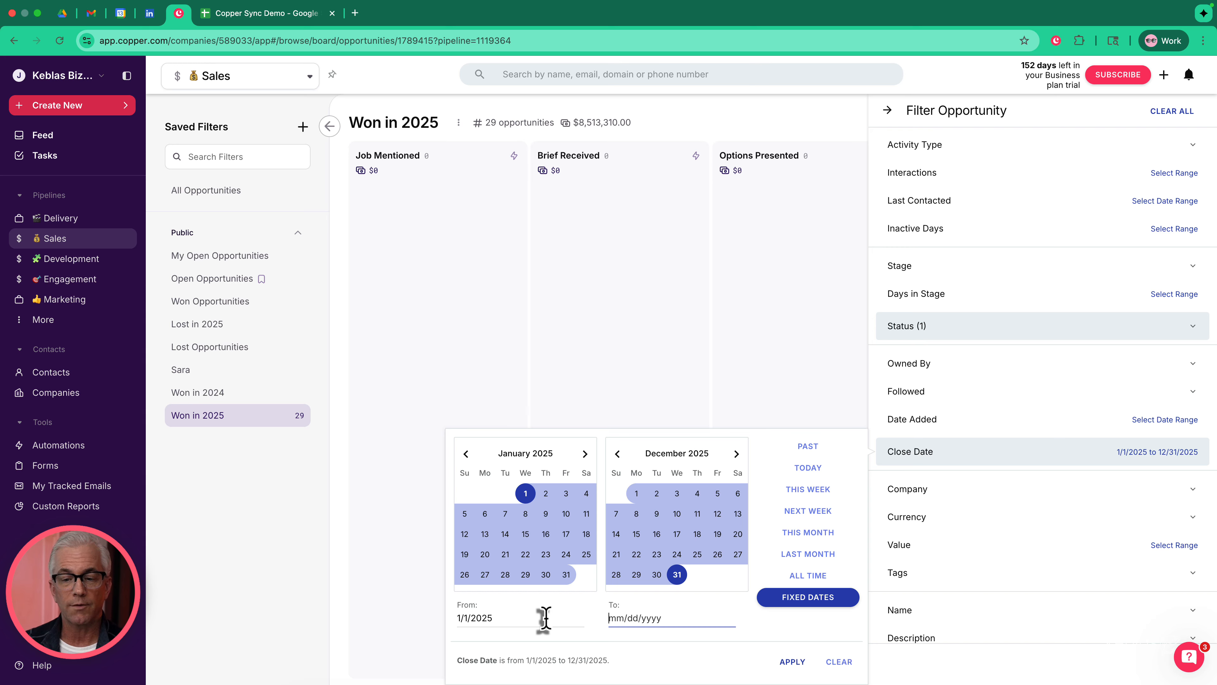
left_click(801, 350)
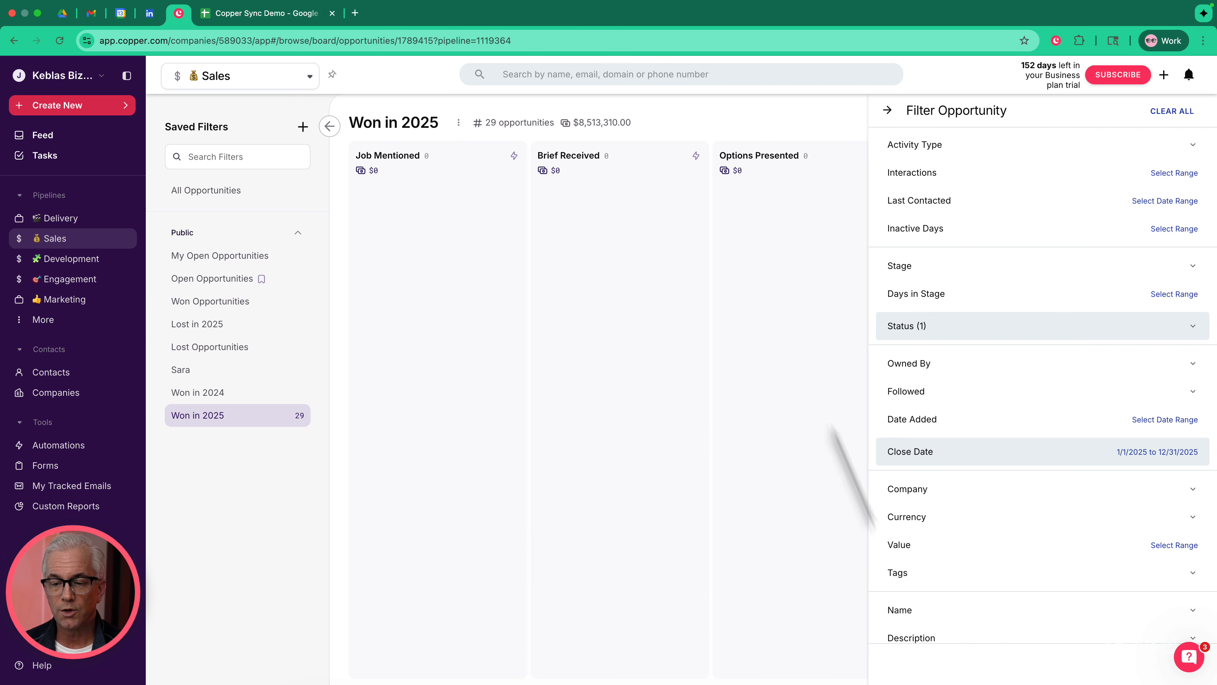
left_click(888, 114)
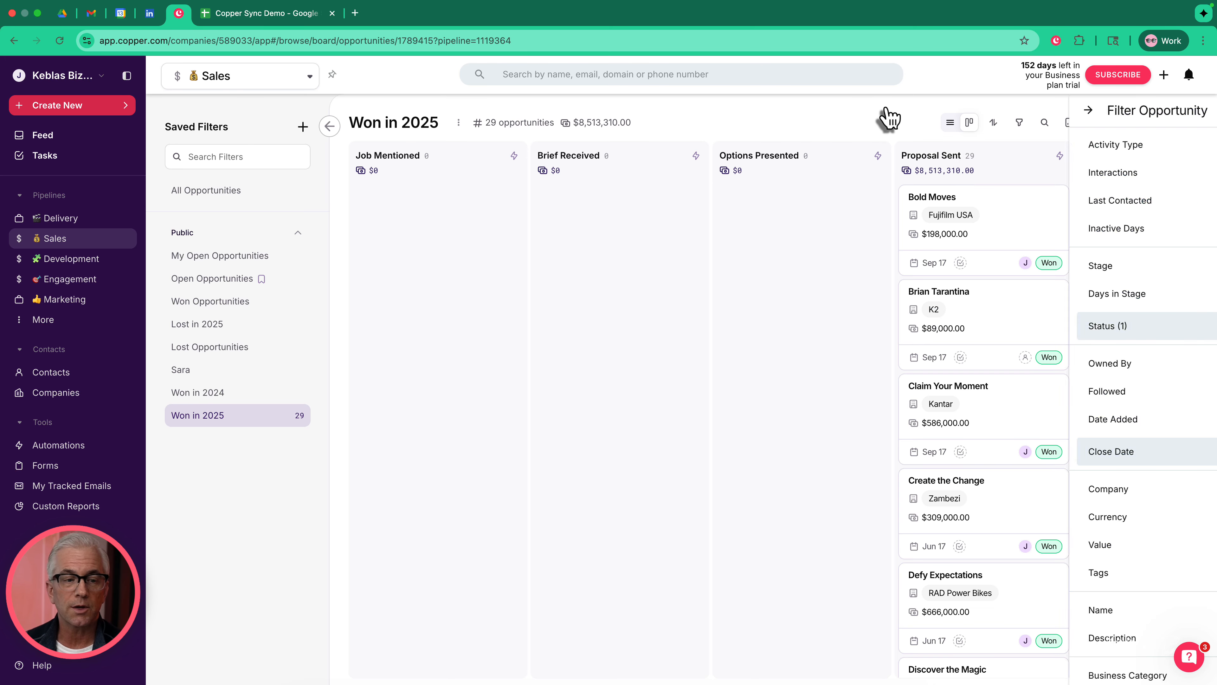
Display the Won in 2024 opportunities and examine the close date range used by that saved filter.
left_click(226, 400)
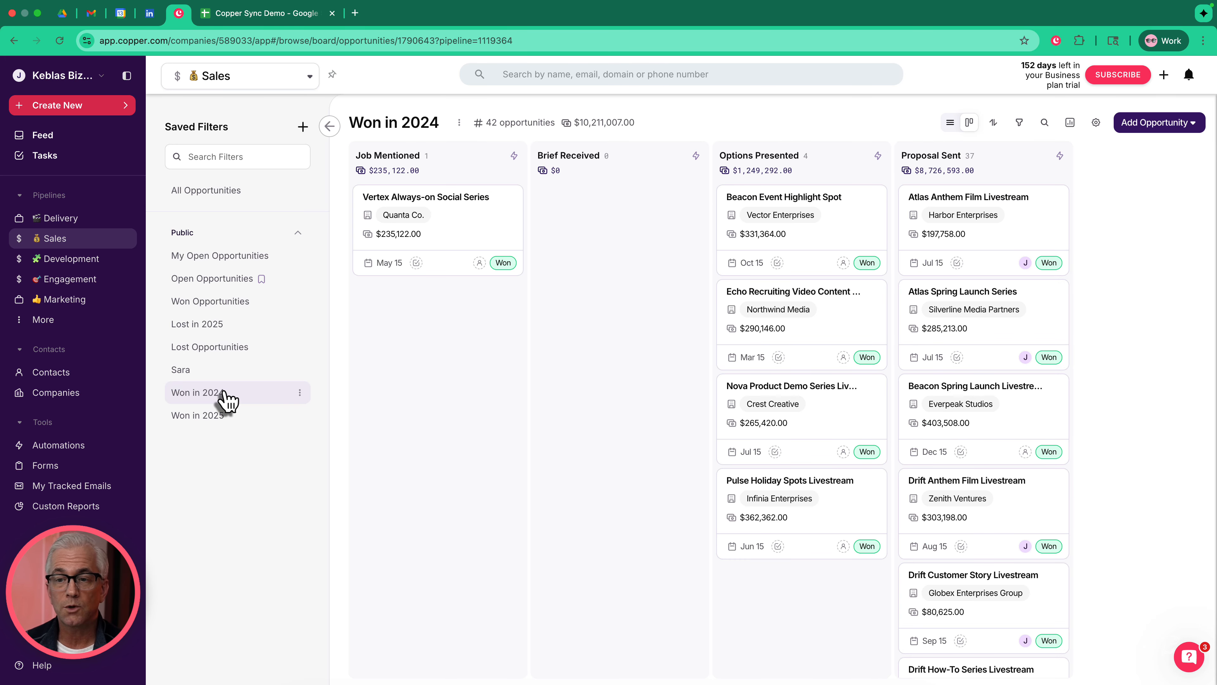
left_click(1019, 123)
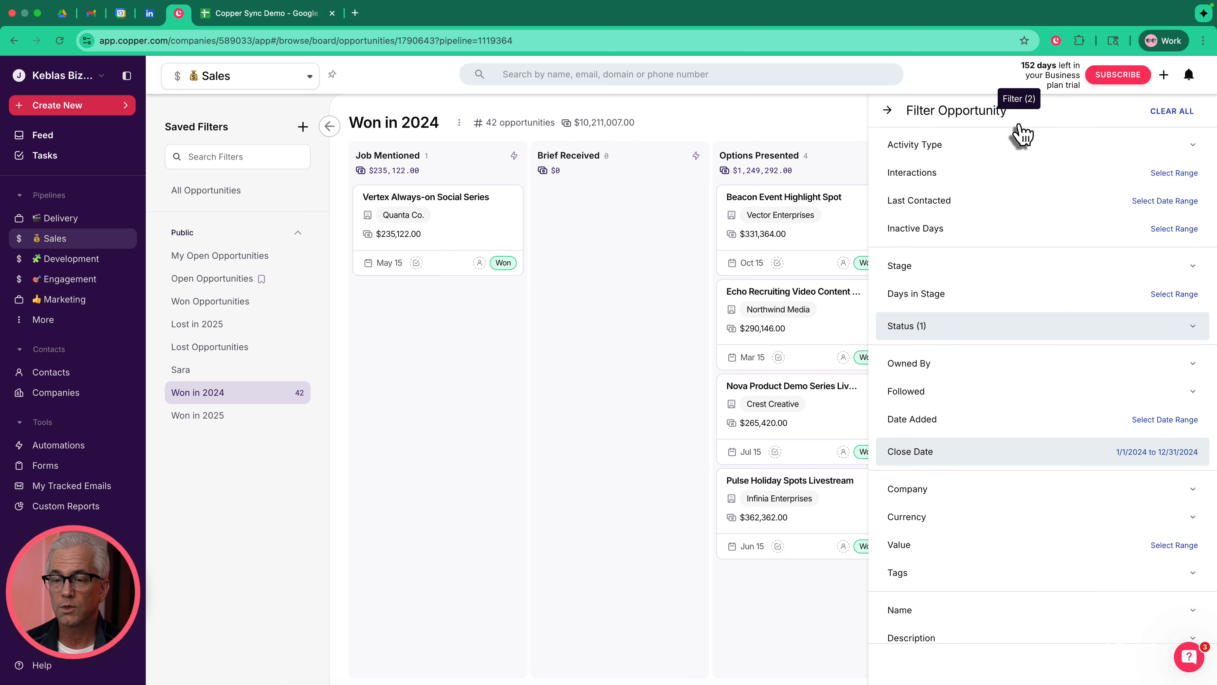
left_click(962, 463)
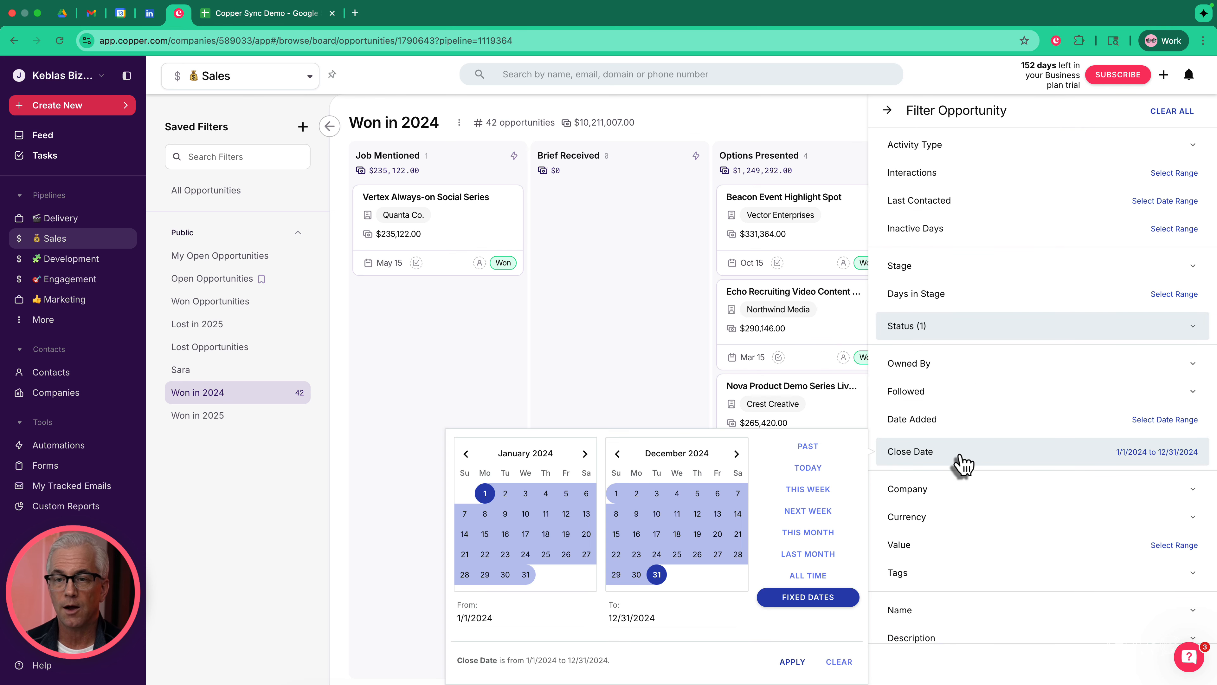
left_click(888, 111)
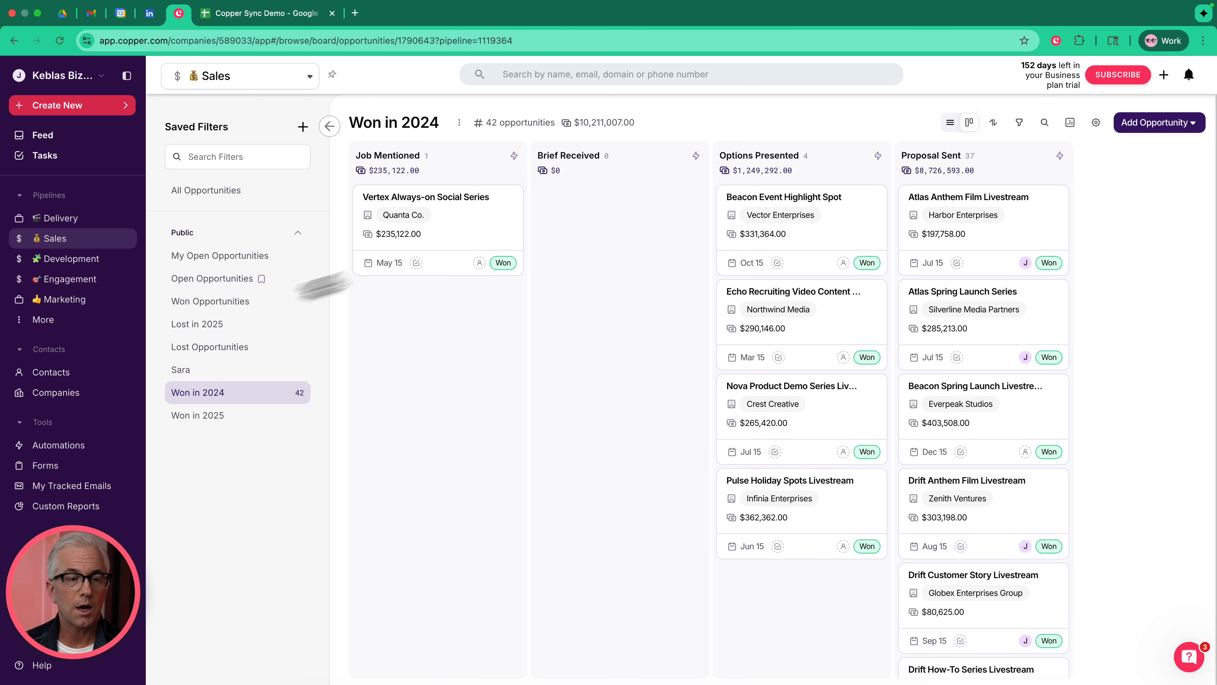
View the salesperson's saved filter and the Lost in 2025 filter, and return to Open Opportunities.
left_click(206, 374)
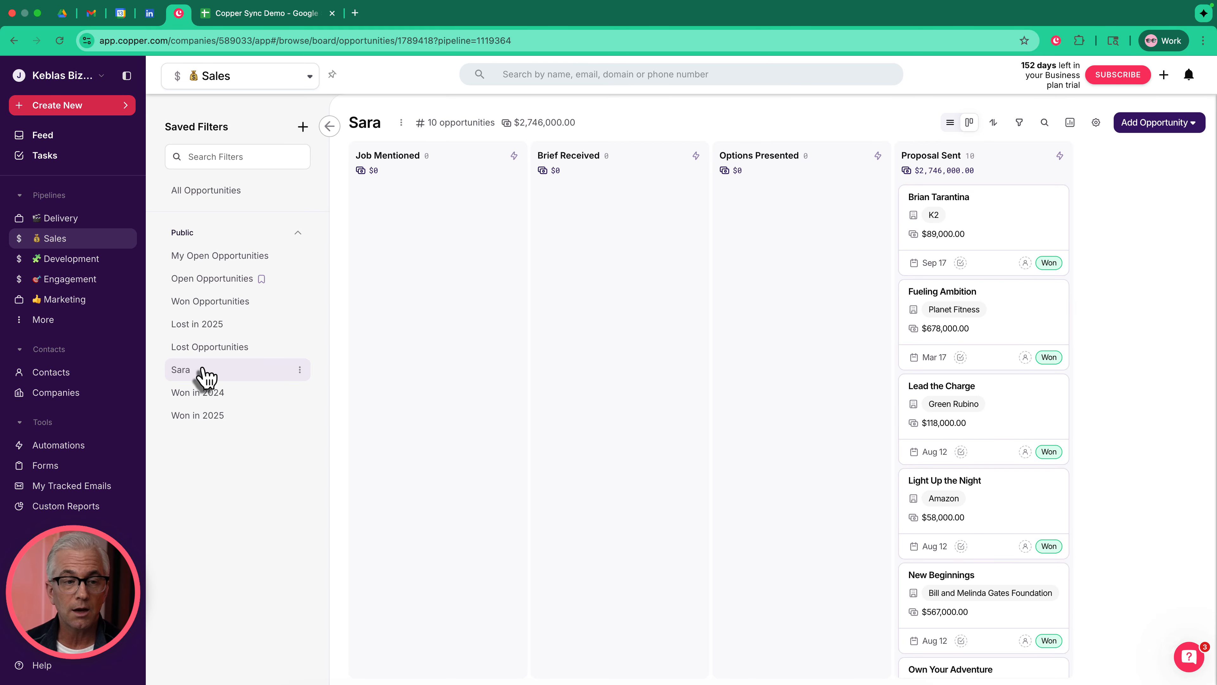
left_click(201, 331)
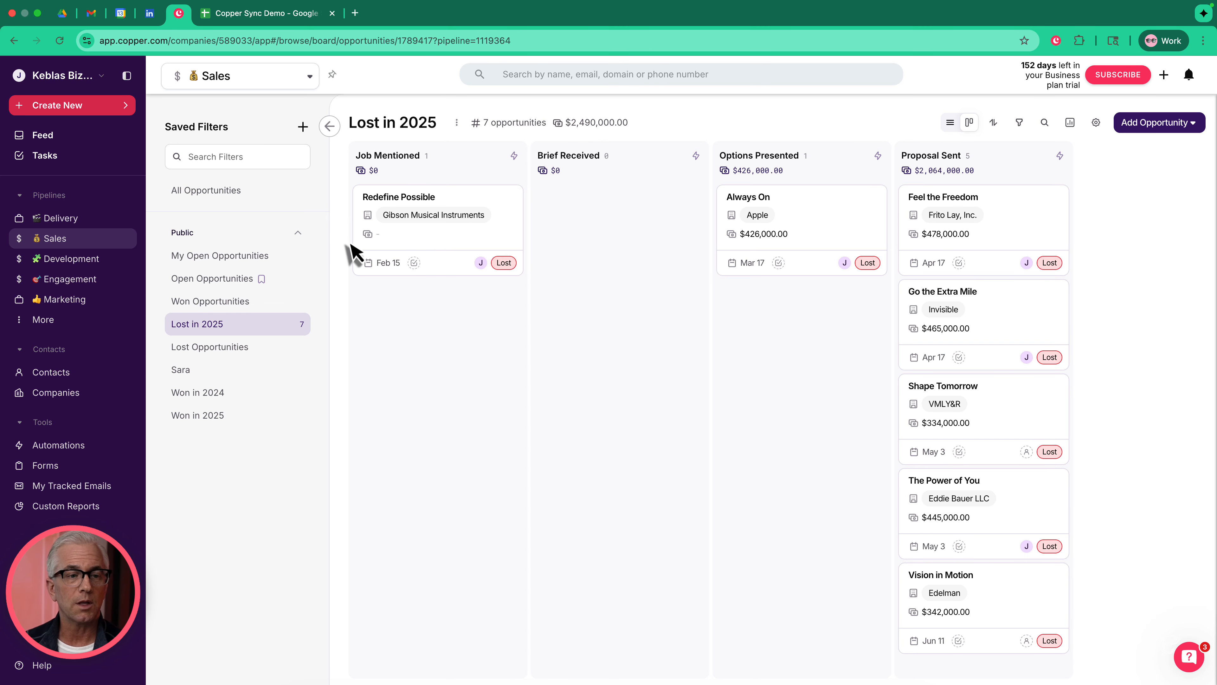
left_click(215, 287)
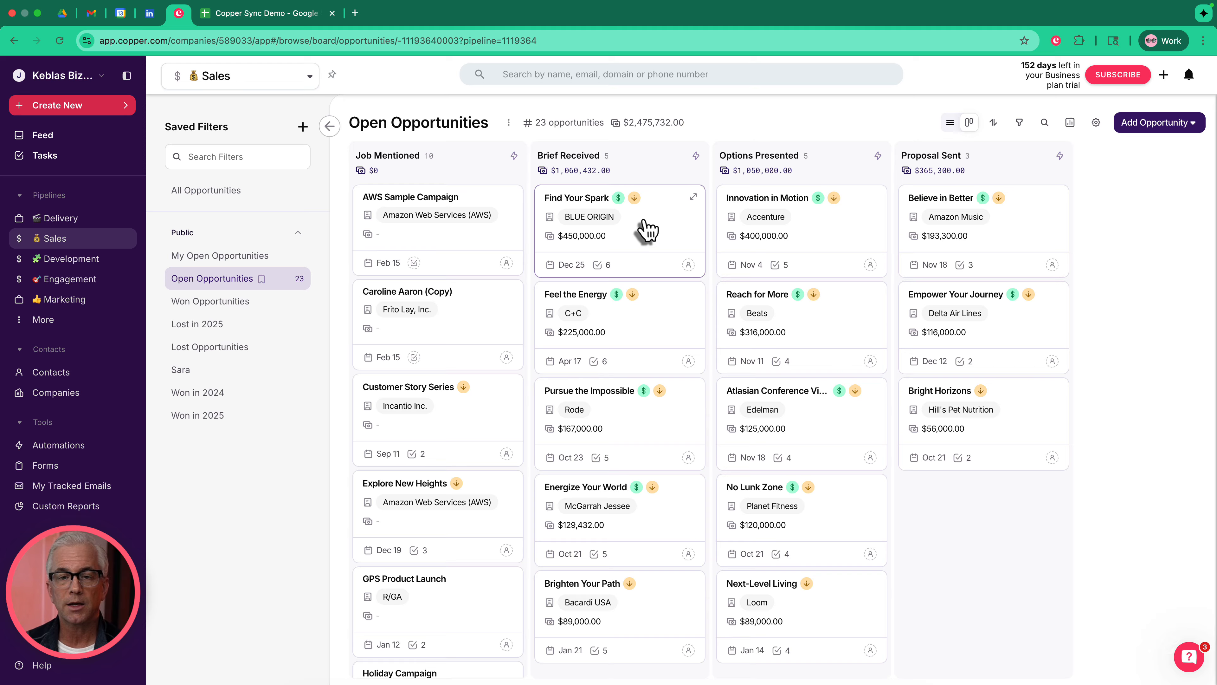
Set the High Value card flag threshold to 50,000 USD in the Sales pipeline's card flag settings.
mouse_move(620, 205)
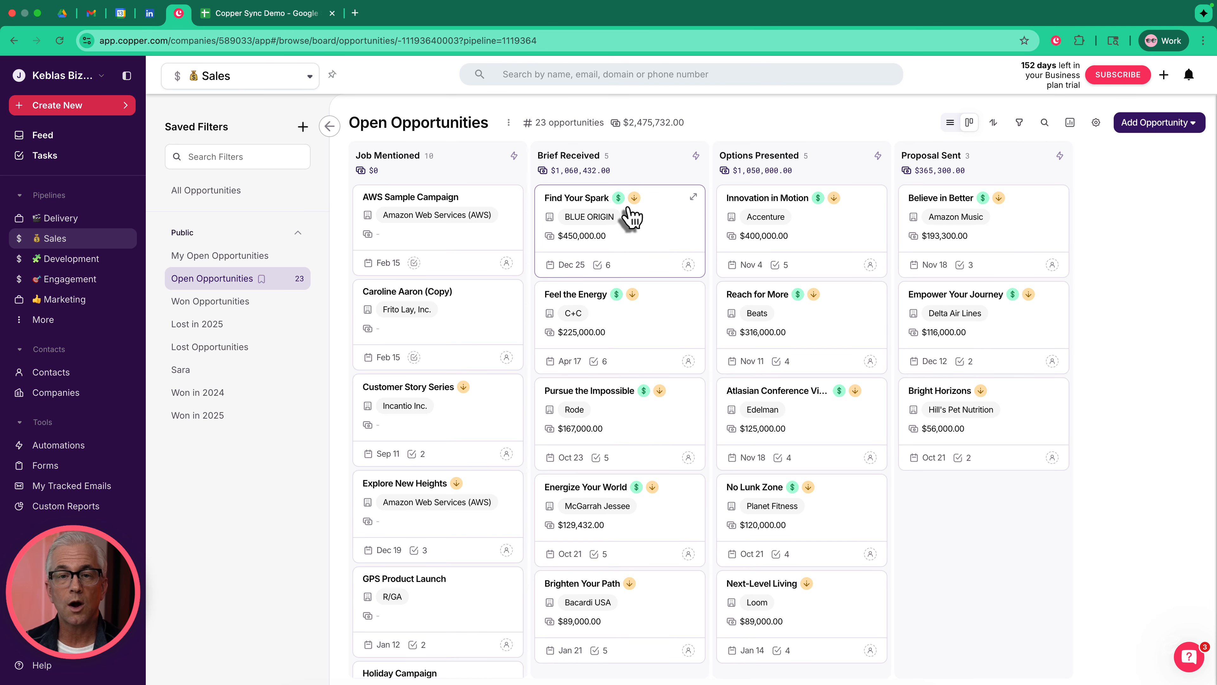
left_click(1096, 123)
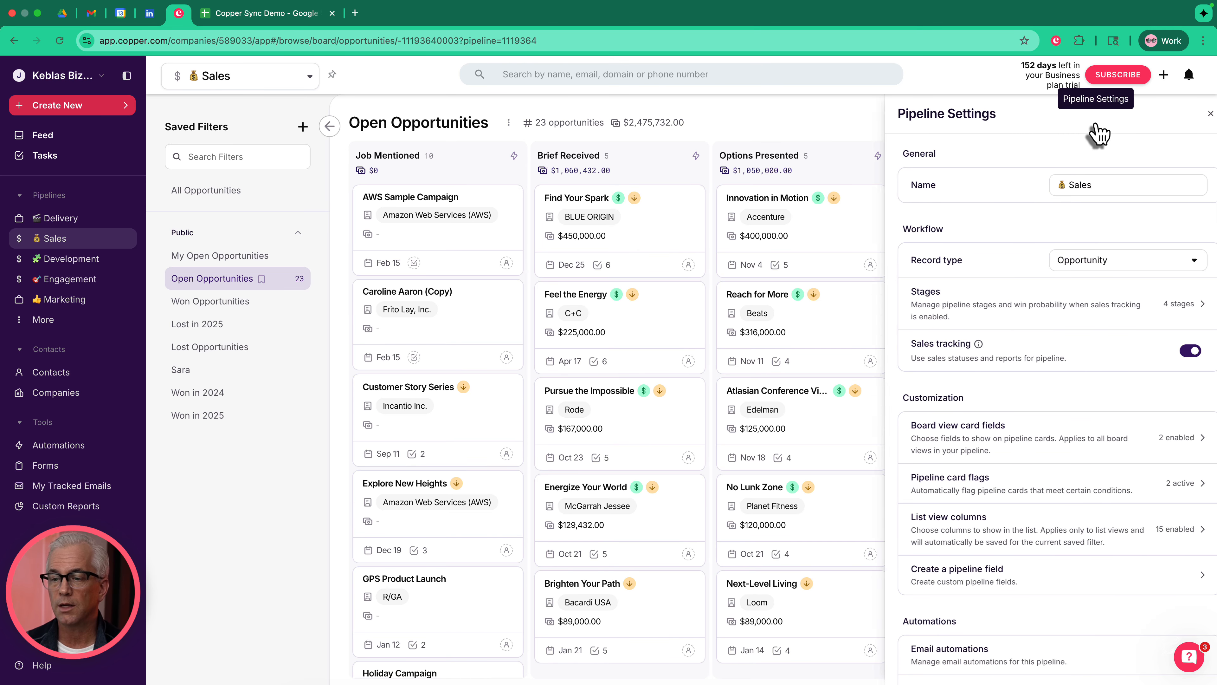
left_click(990, 490)
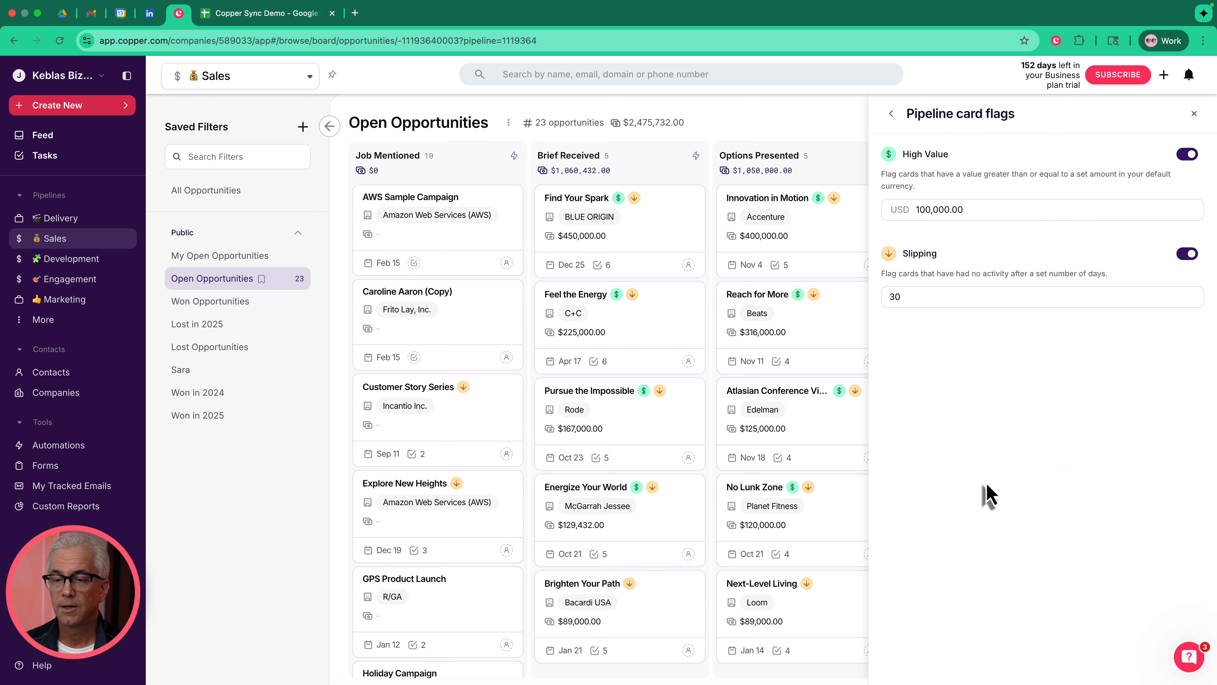
left_click(923, 210)
type("5")
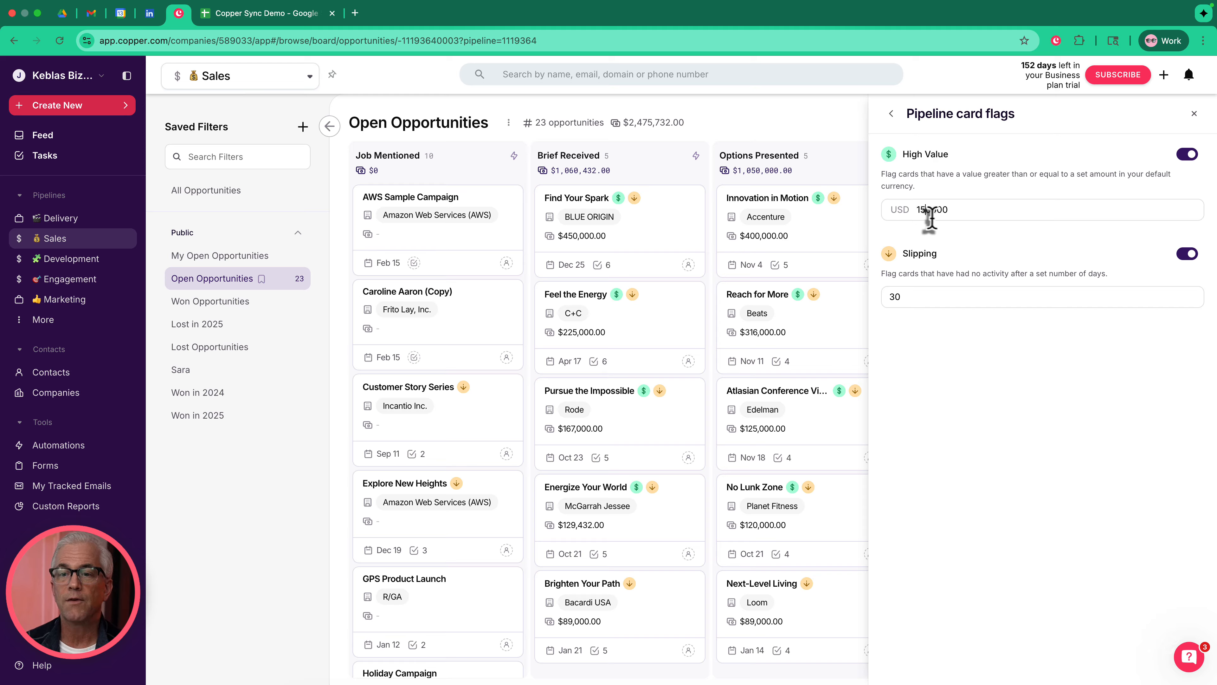
left_click_drag(930, 213, 897, 213)
type("50")
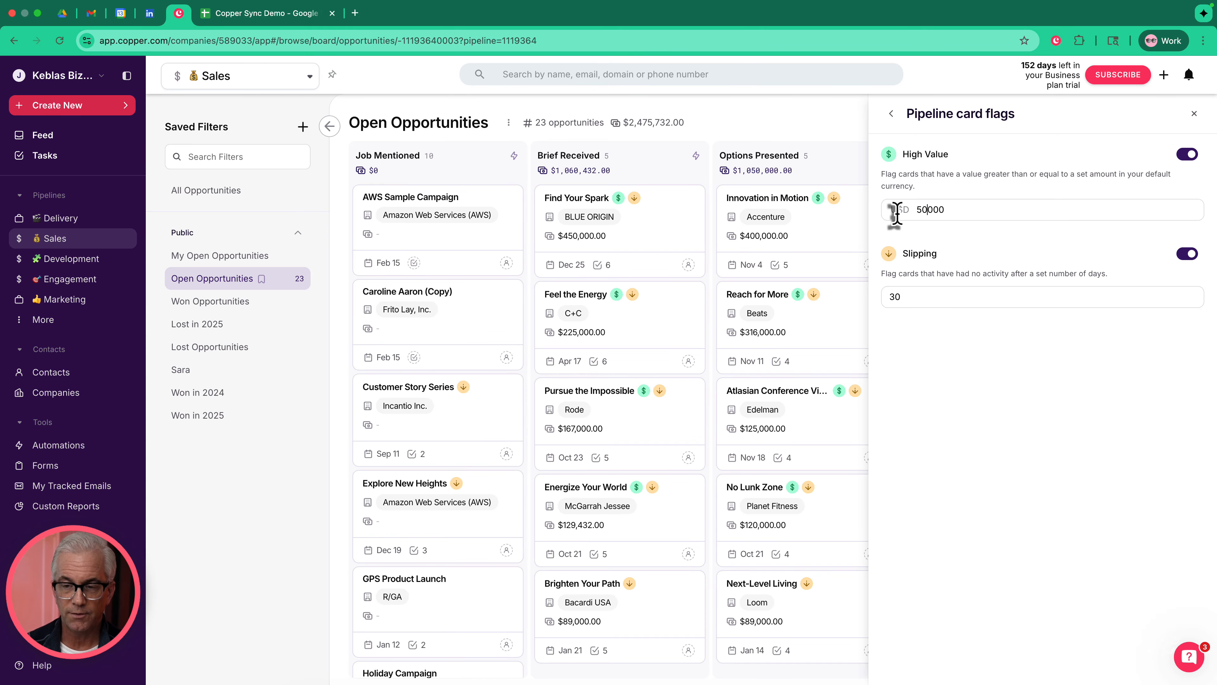
left_click(943, 296)
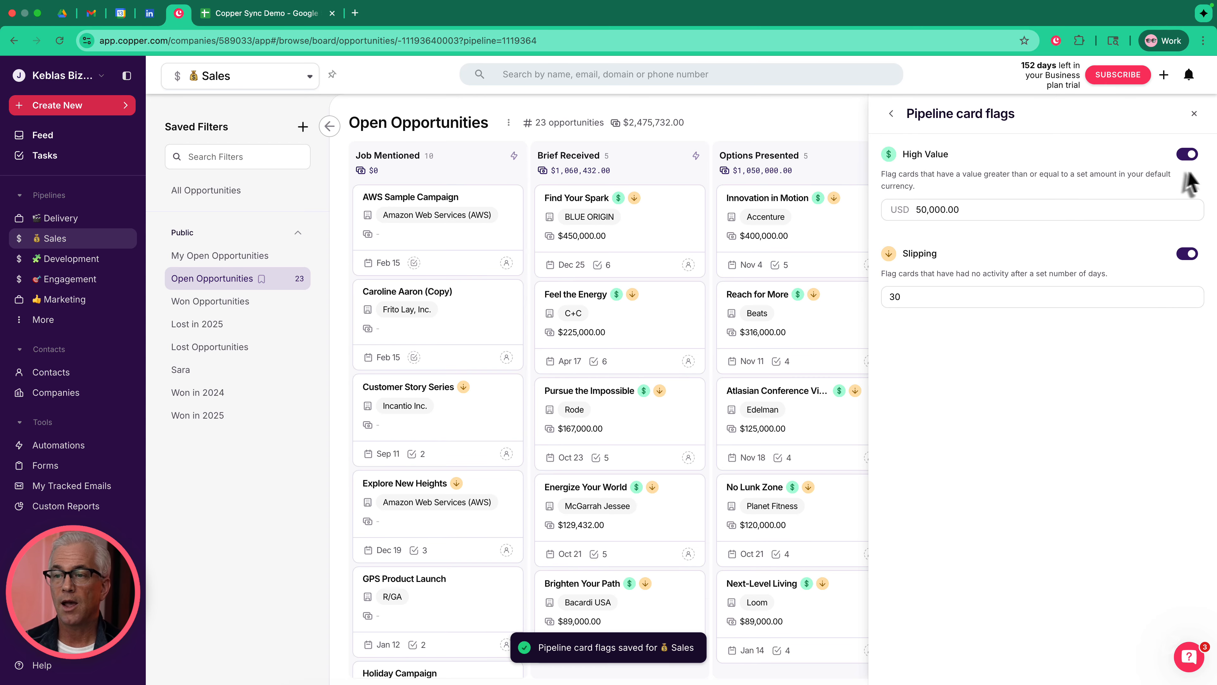
Turn off the High Value and Slipping card flags, and turn both back on.
left_click(1187, 154)
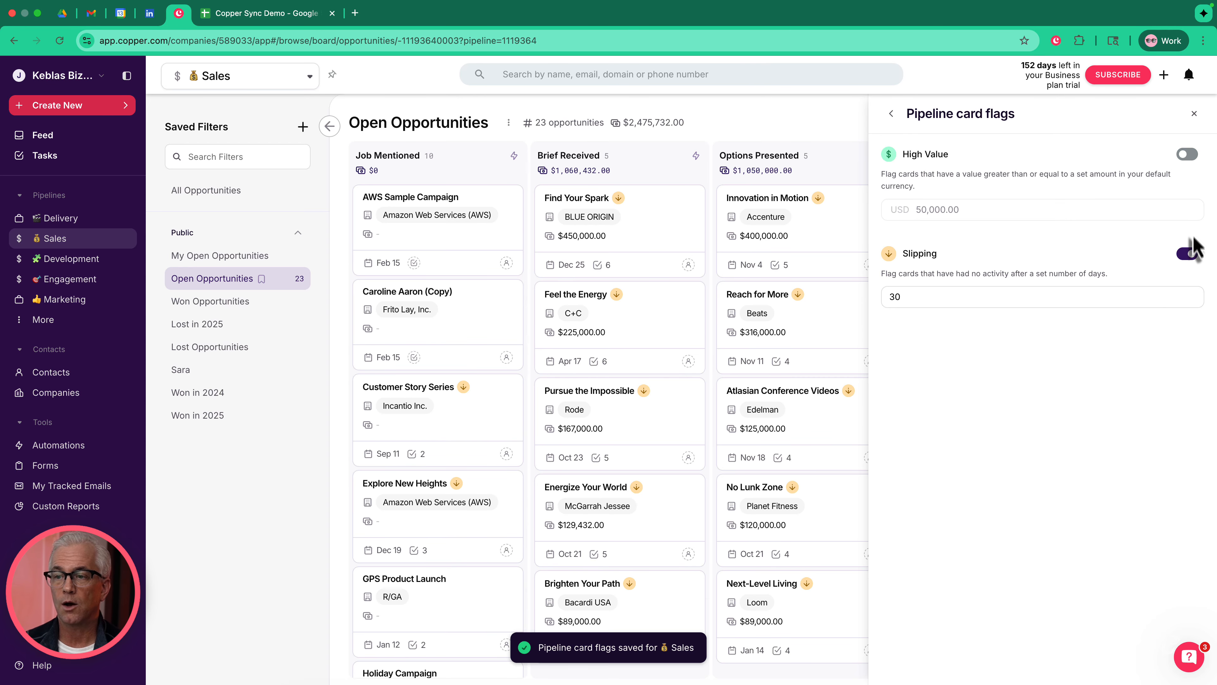
left_click(1193, 256)
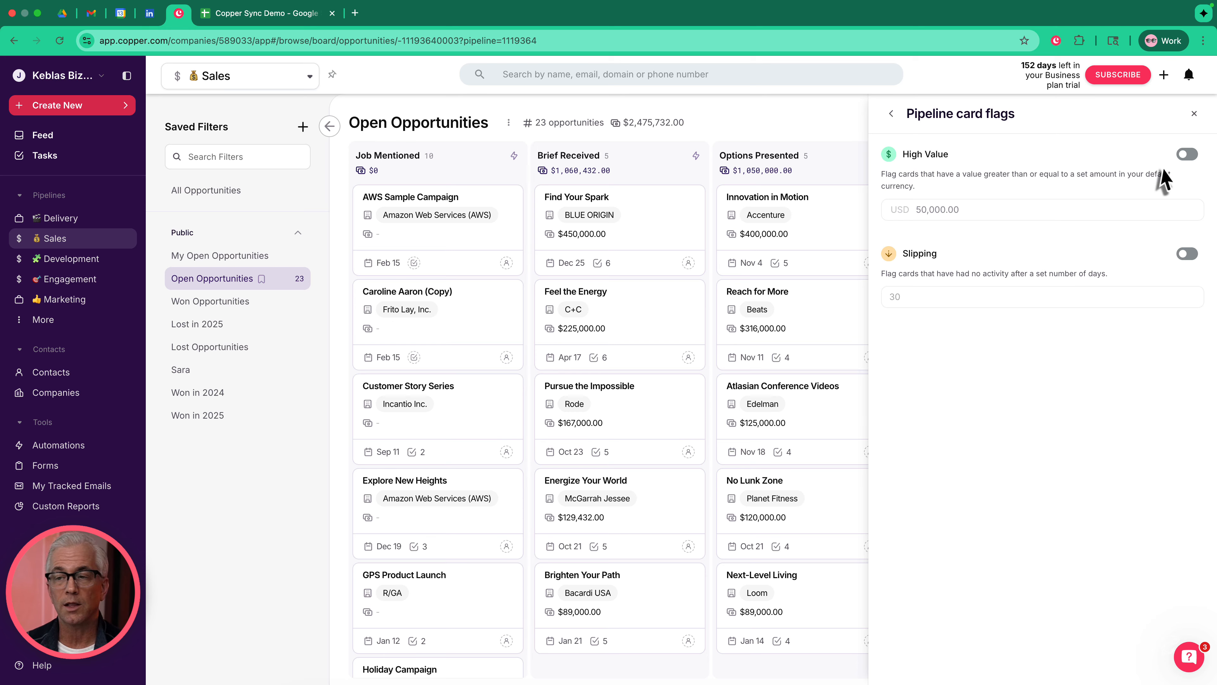
left_click(1187, 154)
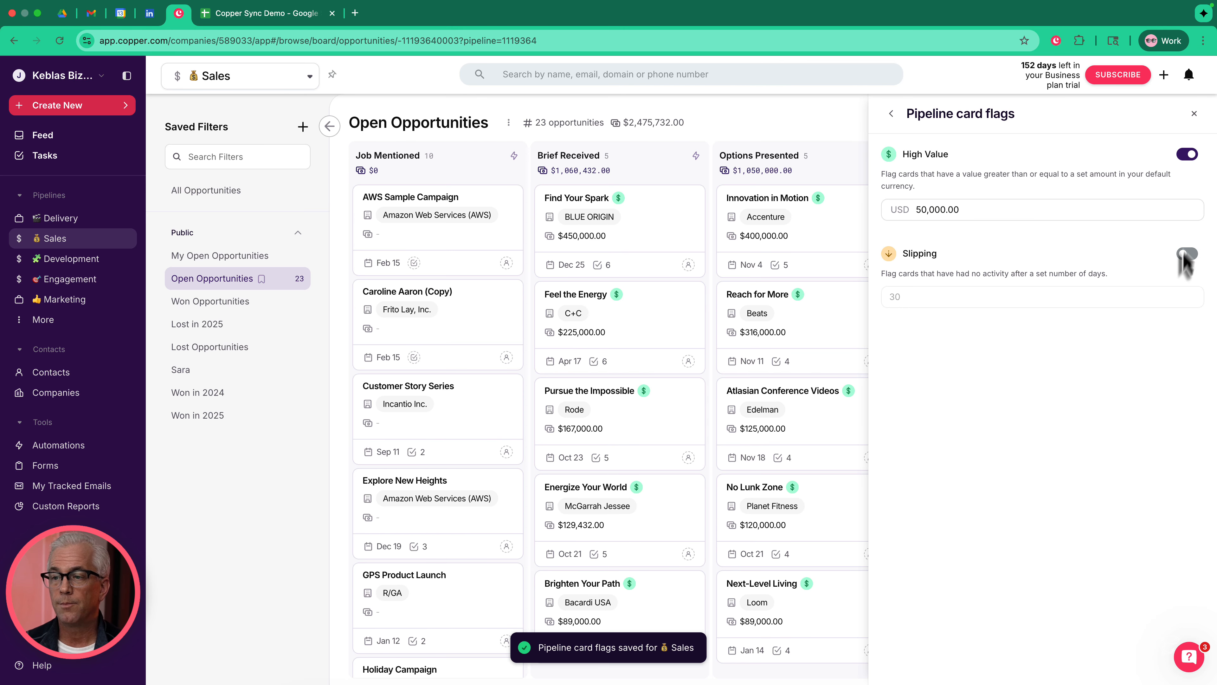
left_click(1186, 257)
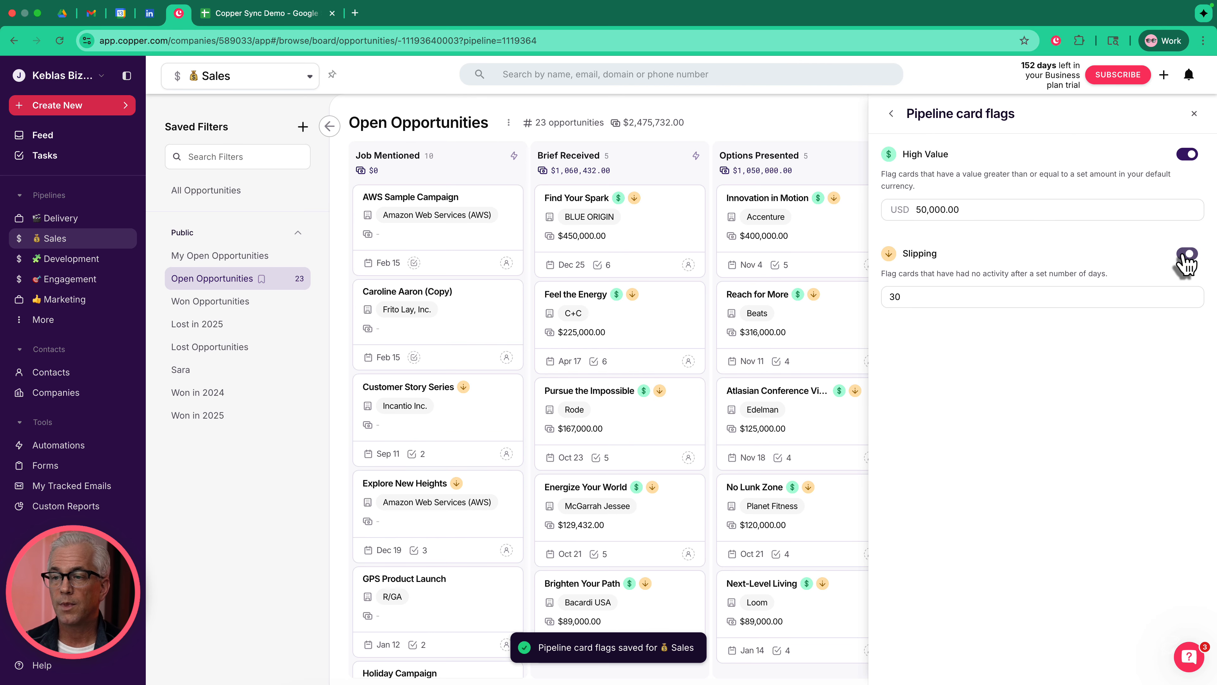
Close the pipeline settings, open the pipeline reports, and examine the pipeline and saved filter choices in the Summary report.
left_click(1194, 113)
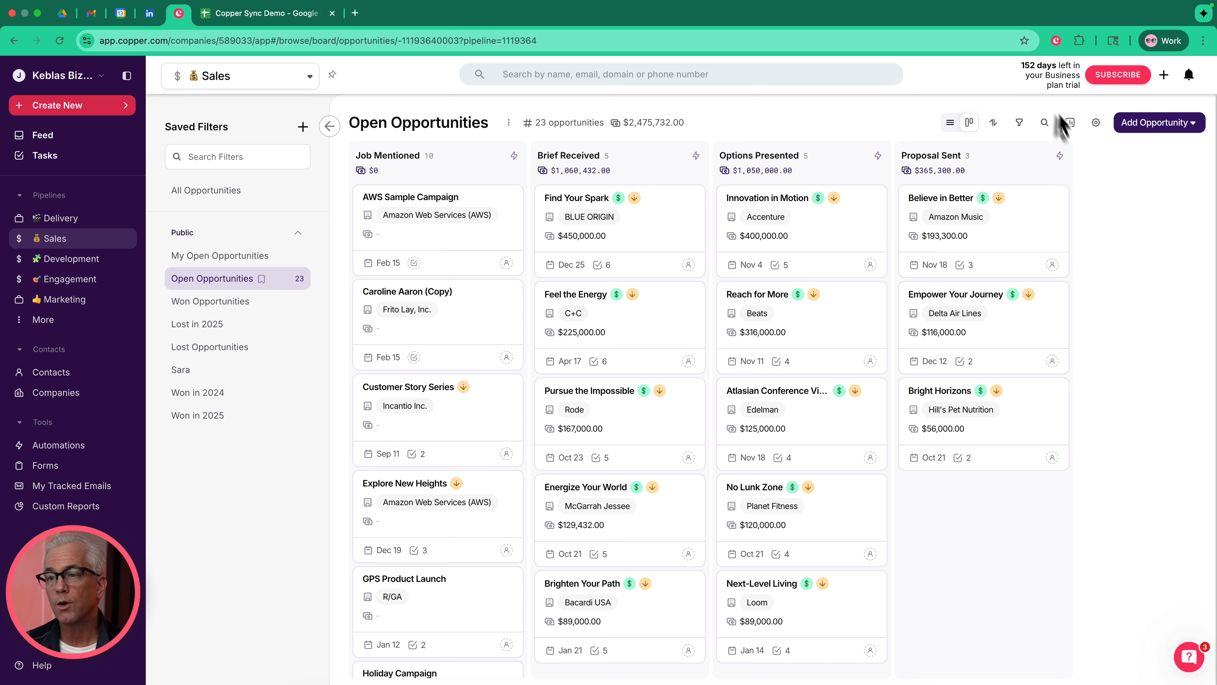
left_click(1071, 125)
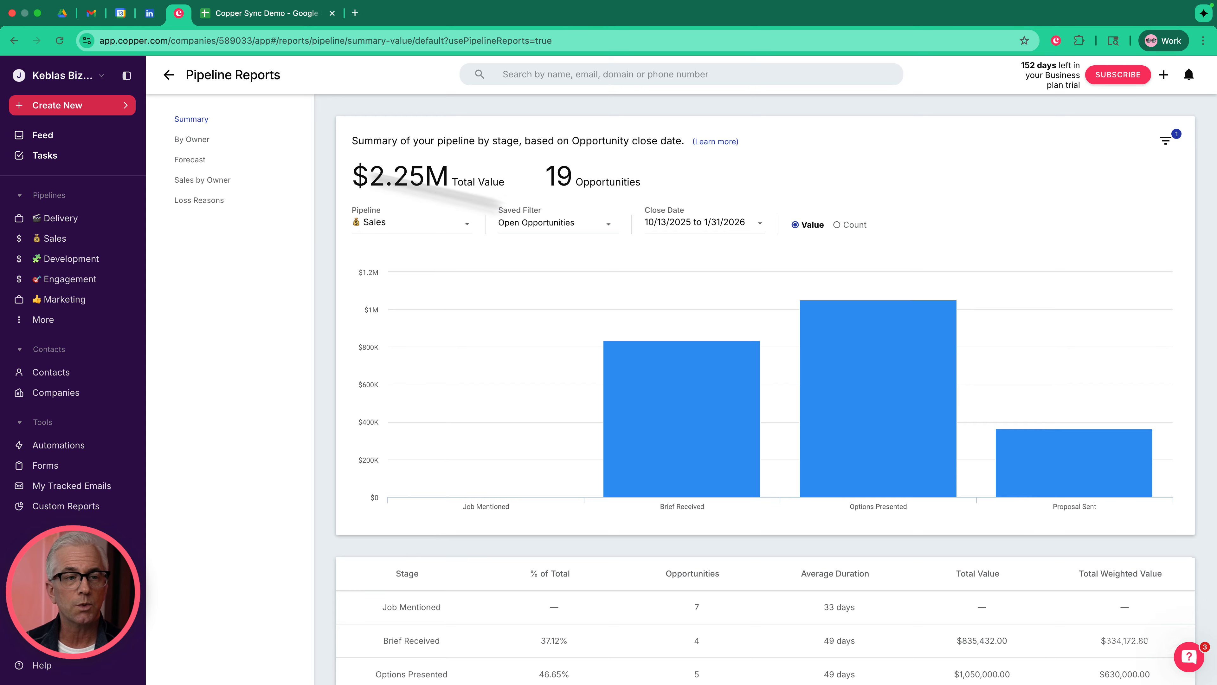
mouse_move(498, 330)
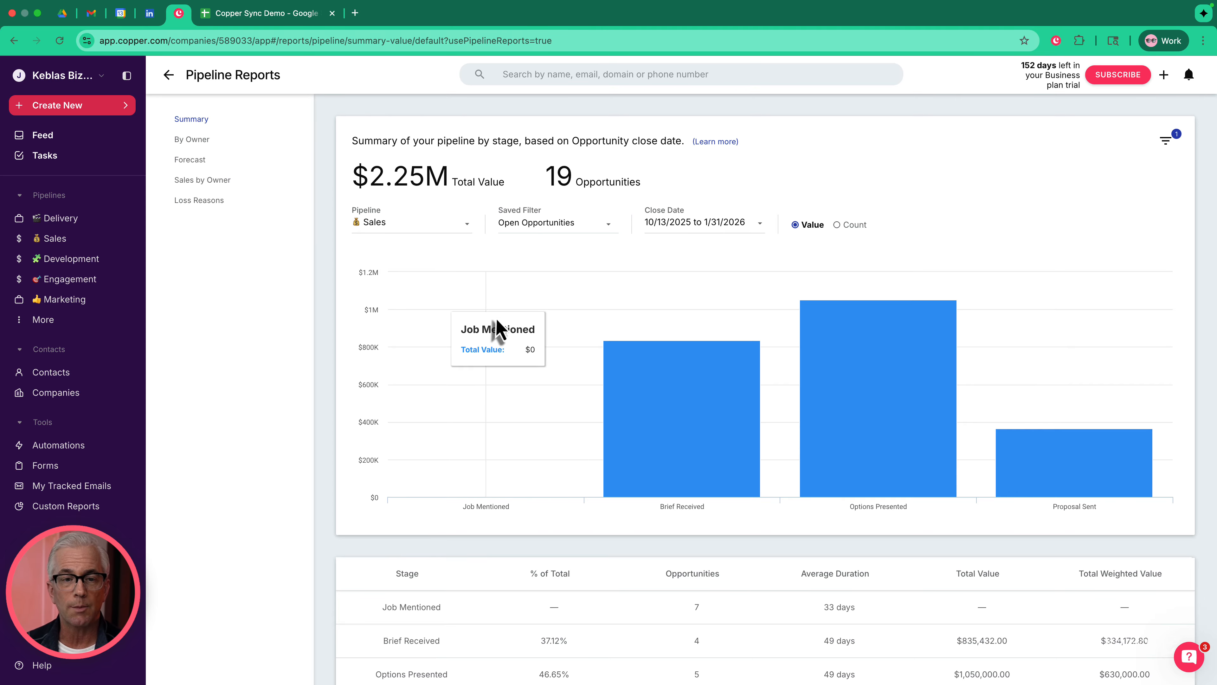
left_click(437, 226)
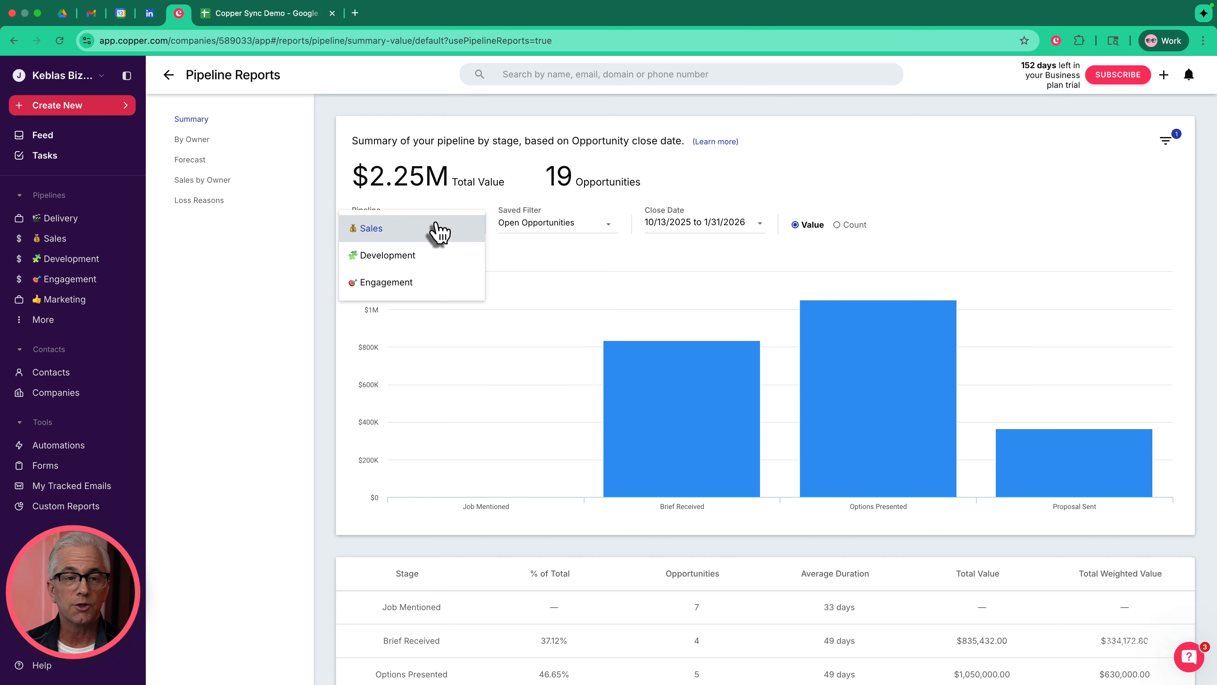
left_click(749, 171)
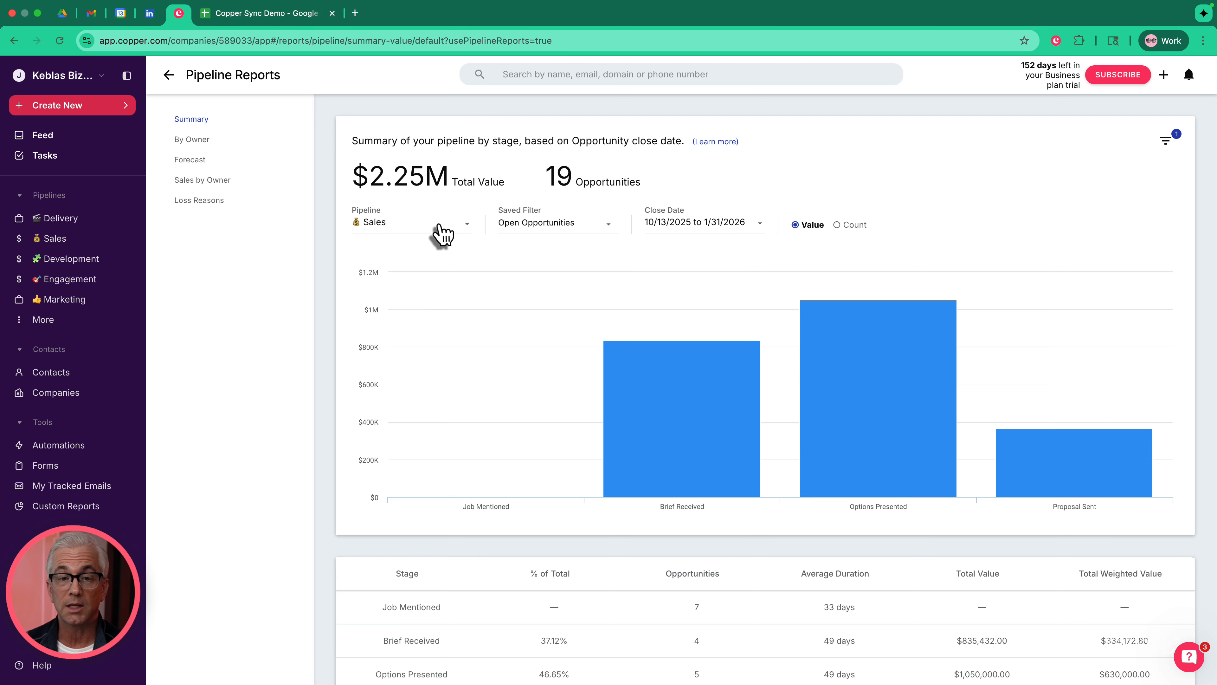
left_click(589, 233)
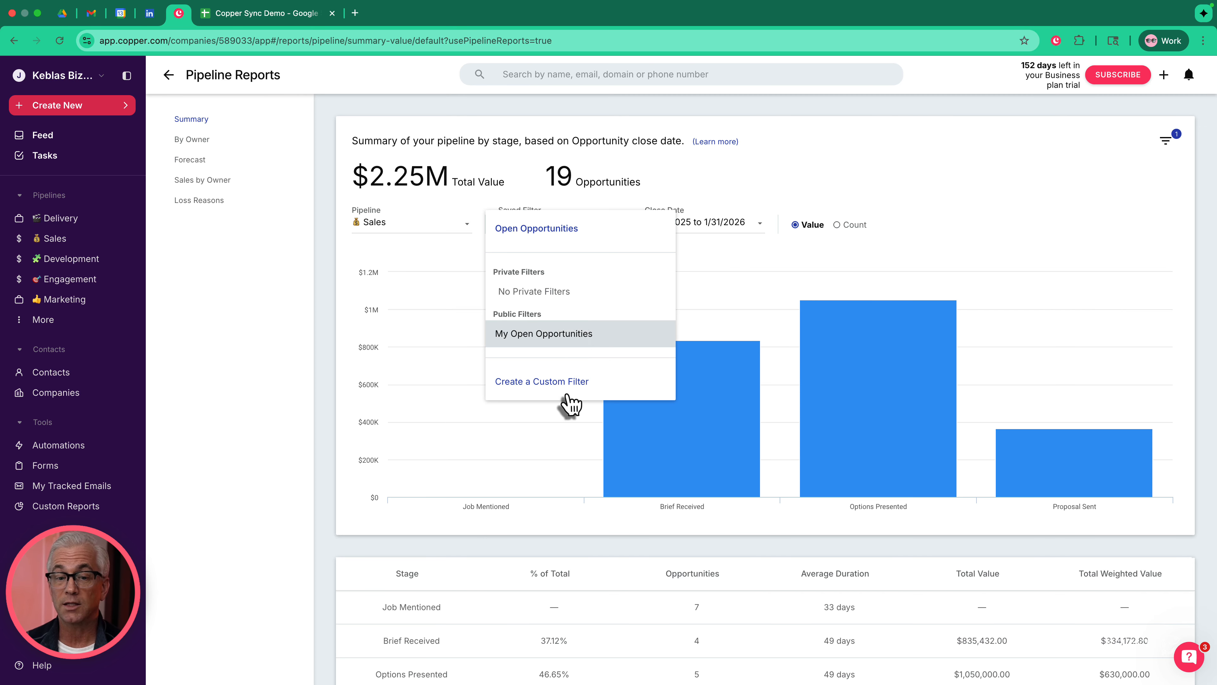
left_click(858, 183)
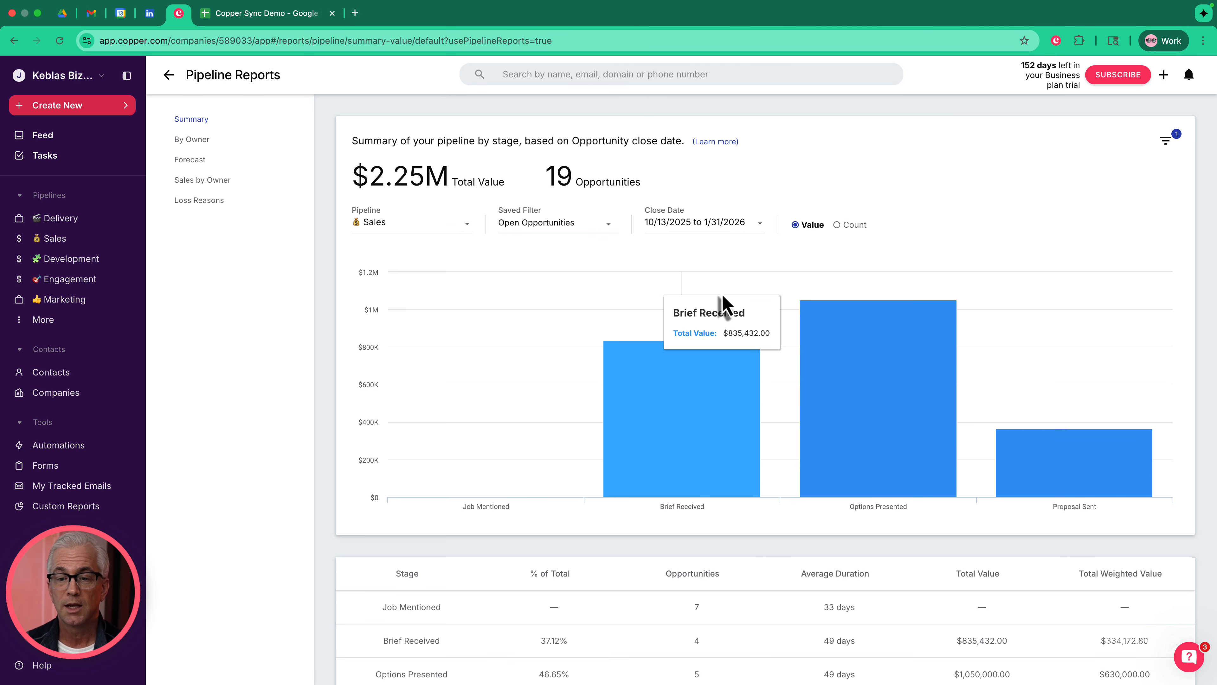
Review the stage breakdown table of the Summary report and open the By Owner report.
scroll(726, 302, "down", 2)
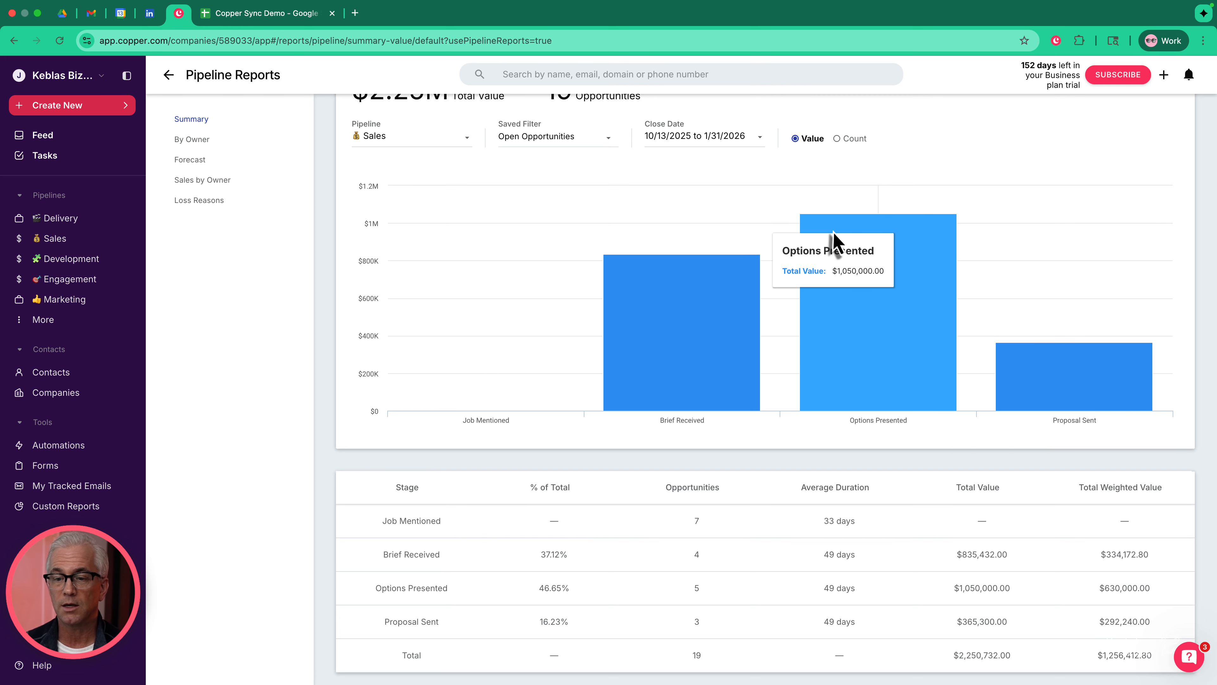
scroll(783, 558, "down", 2)
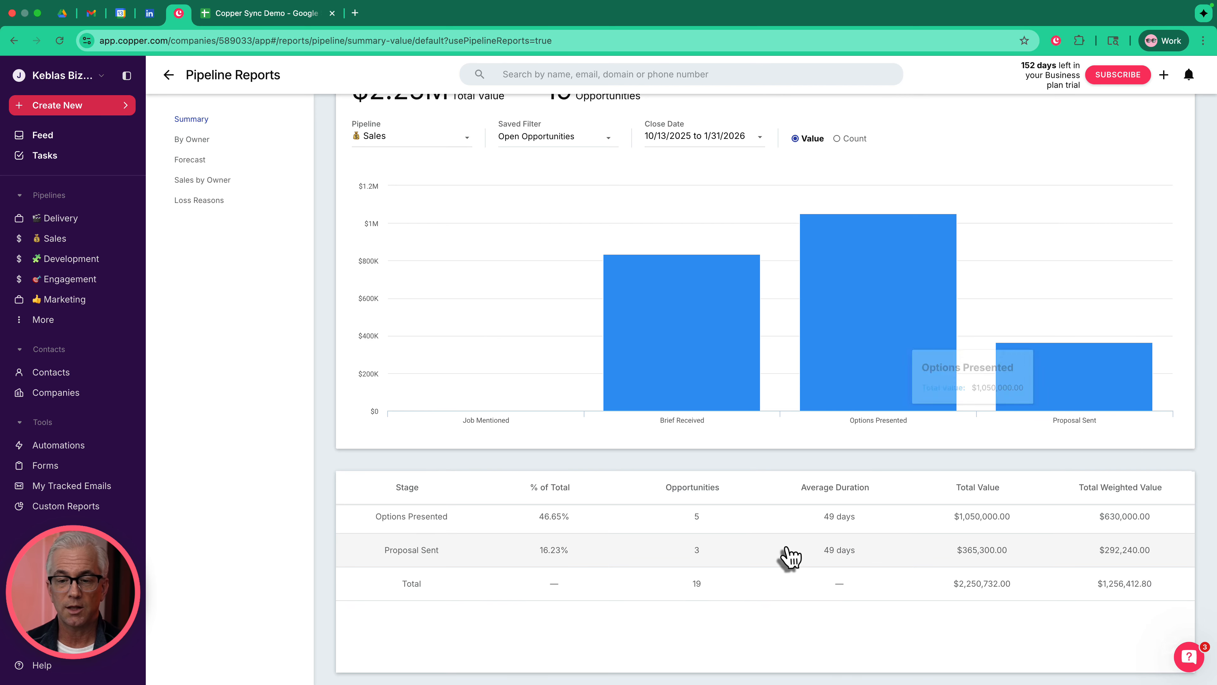
scroll(766, 446, "up", 2)
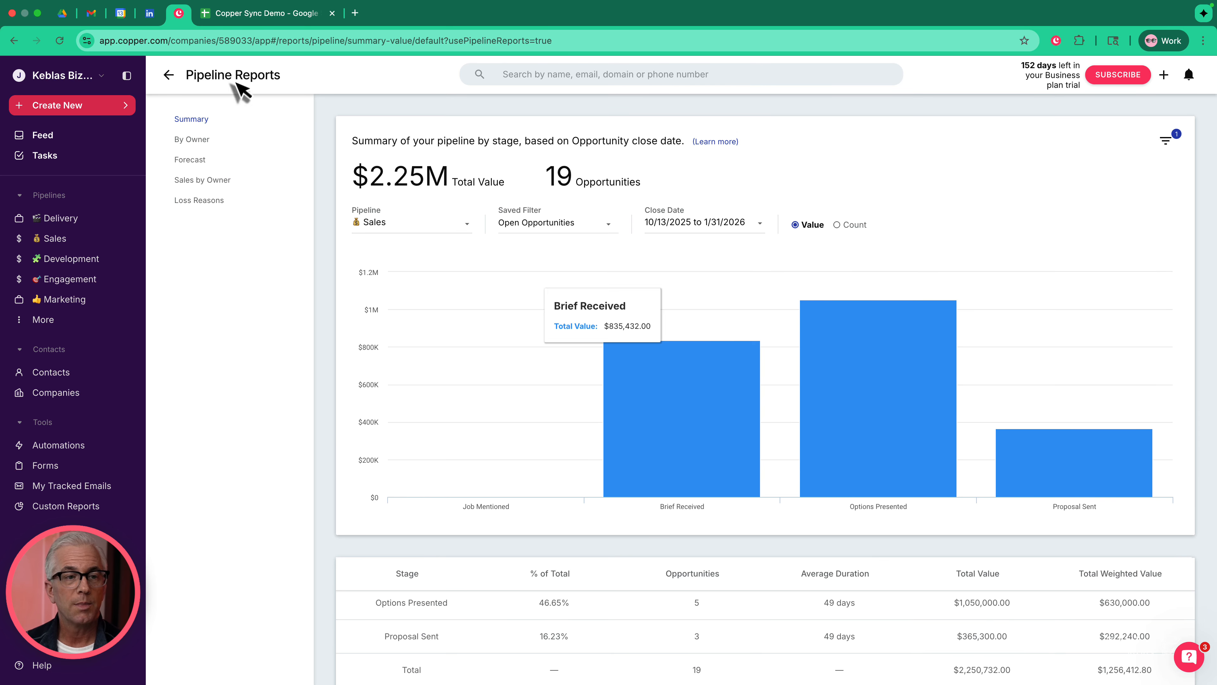
left_click(199, 142)
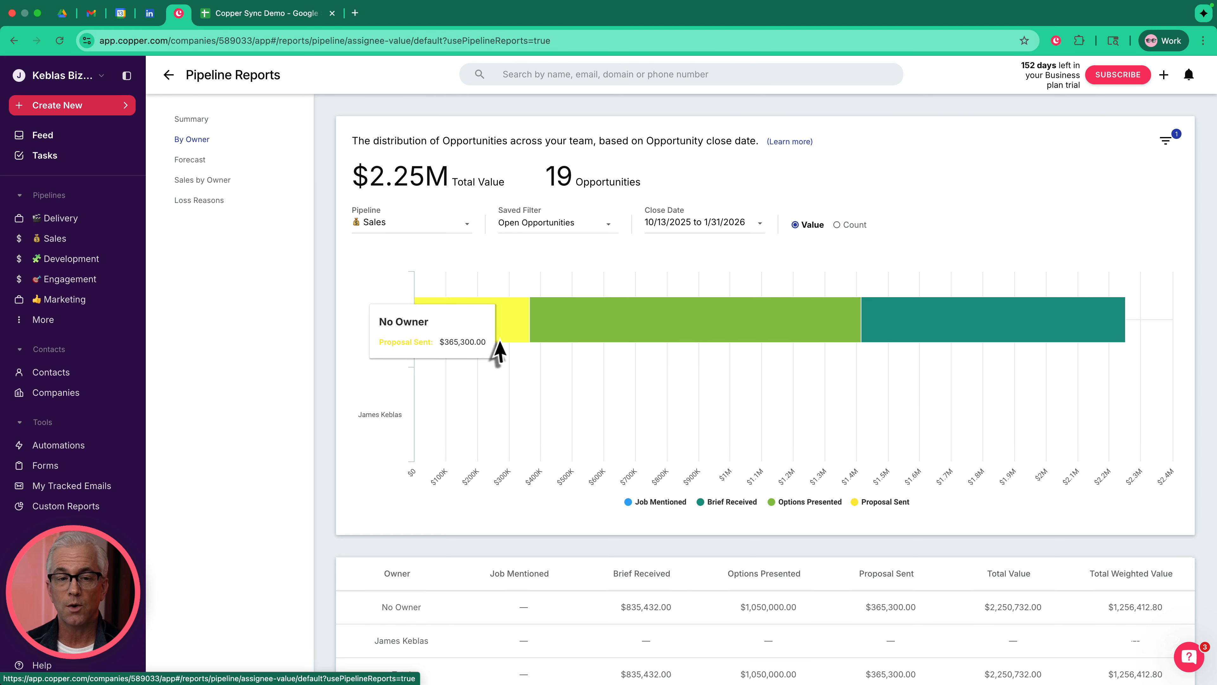
Review the bar chart and owner breakdown table in the By Owner report.
scroll(514, 390, "down", 1)
scroll(514, 391, "up", 1)
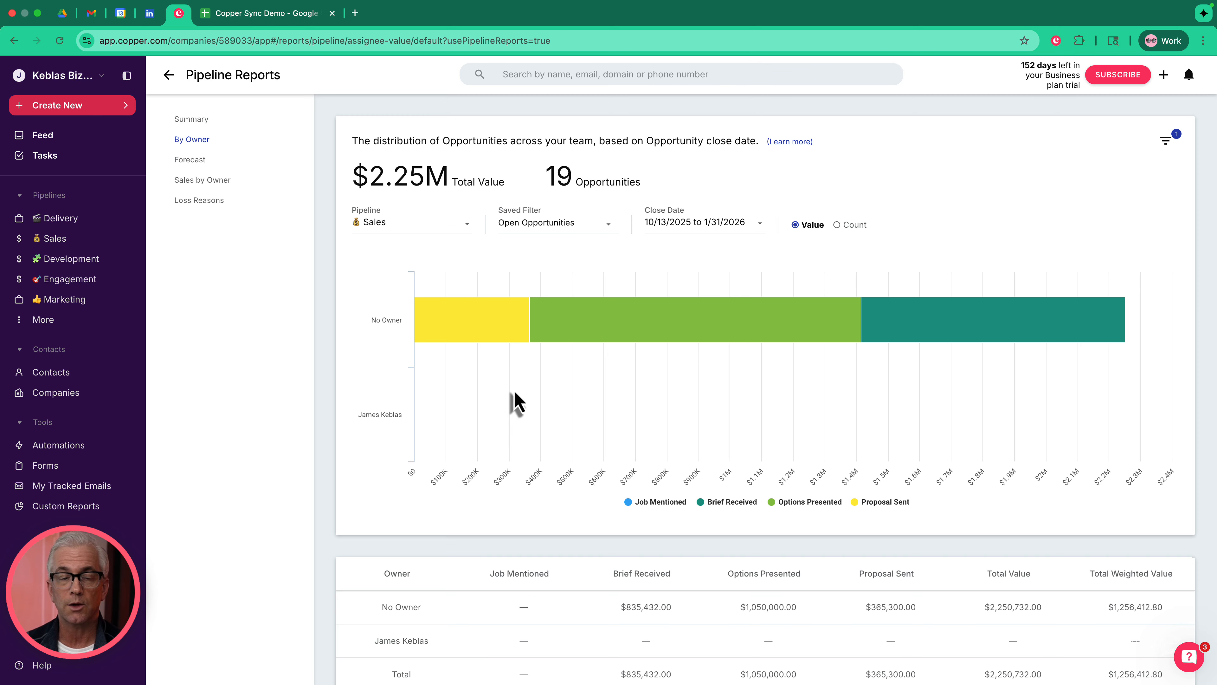
scroll(514, 389, "down", 1)
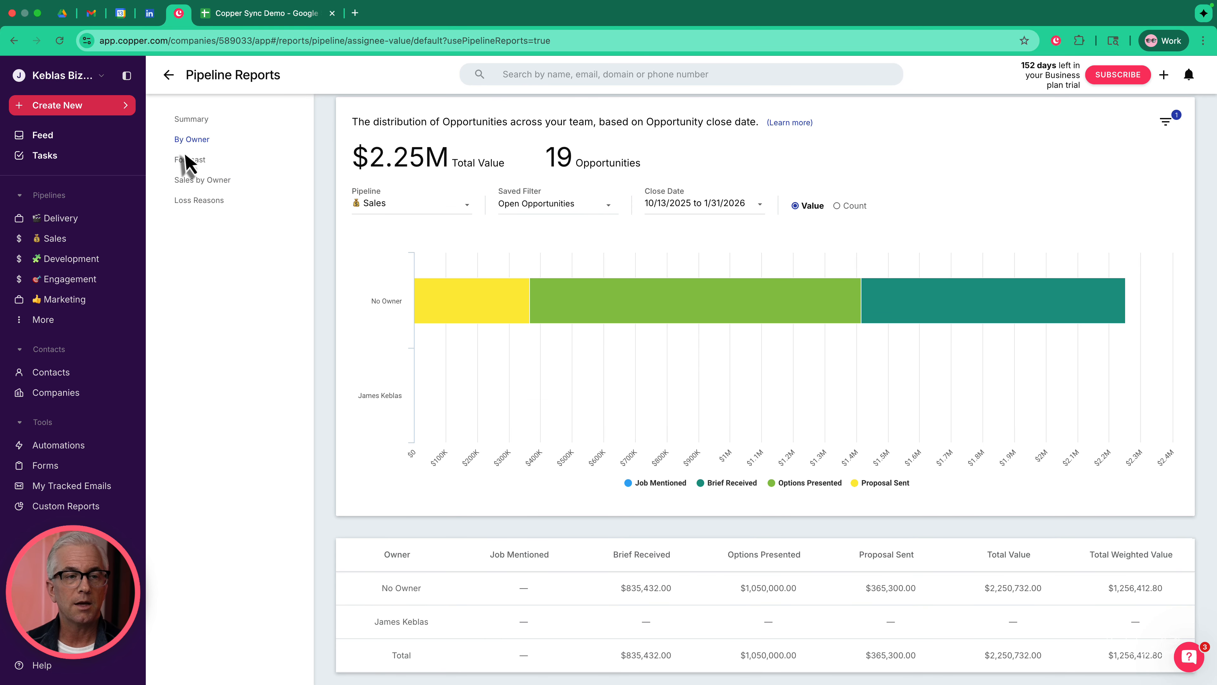
Open the Forecast report, examine its monthly chart and period table, and group the projection by quarter and finally by week.
left_click(188, 165)
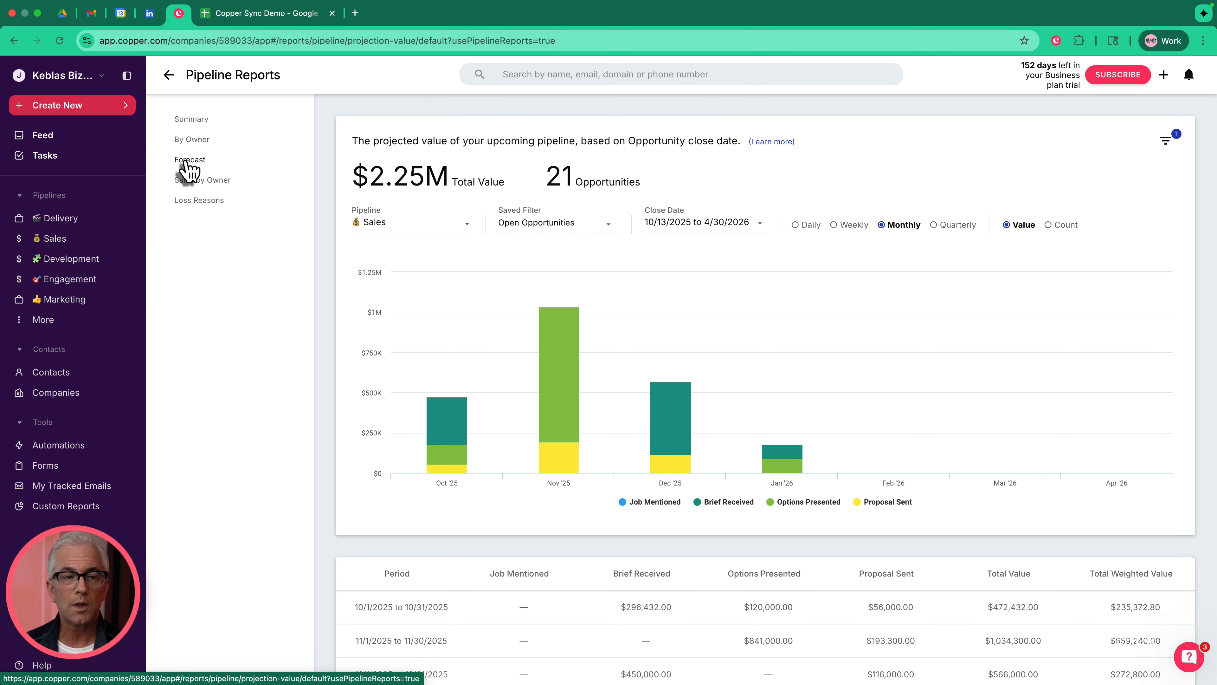
mouse_move(659, 460)
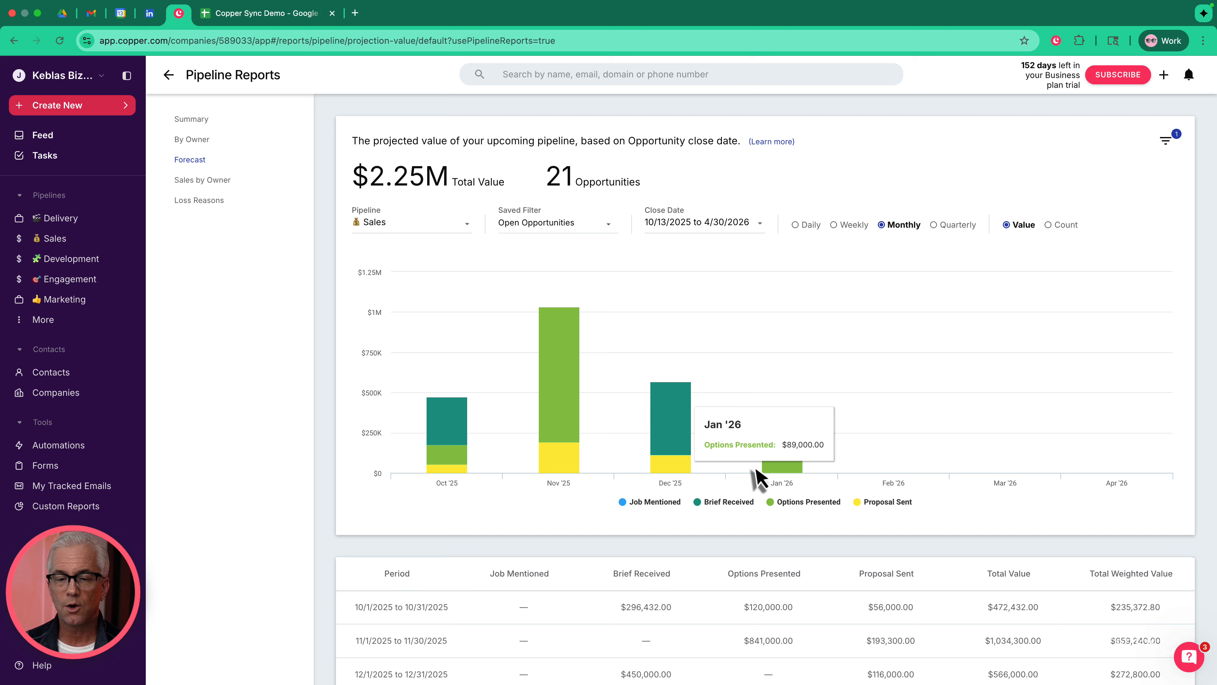
mouse_move(463, 460)
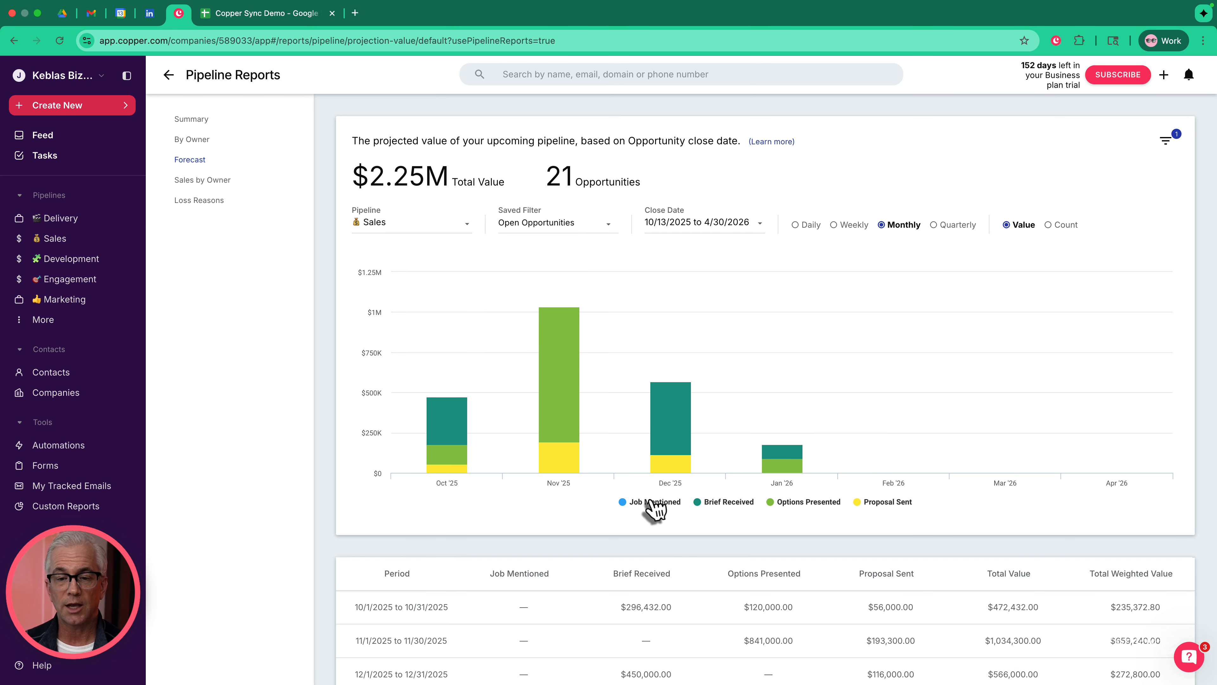
scroll(729, 509, "down", 2)
scroll(729, 509, "up", 1)
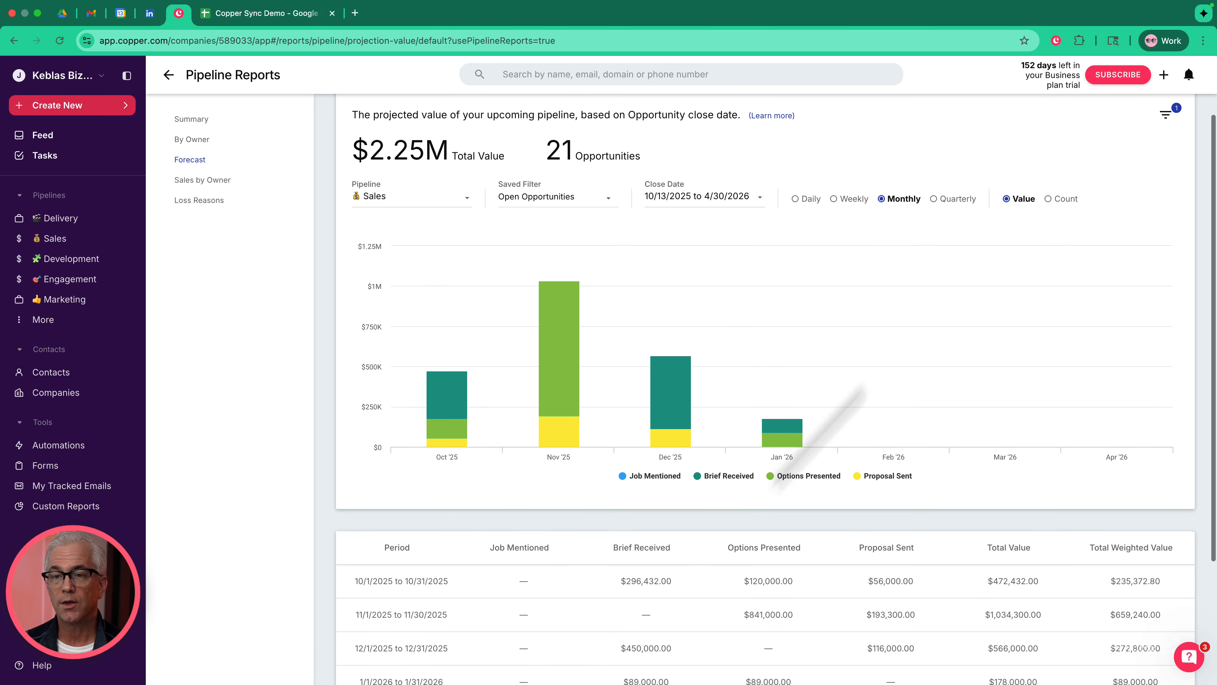
left_click(935, 200)
left_click(835, 225)
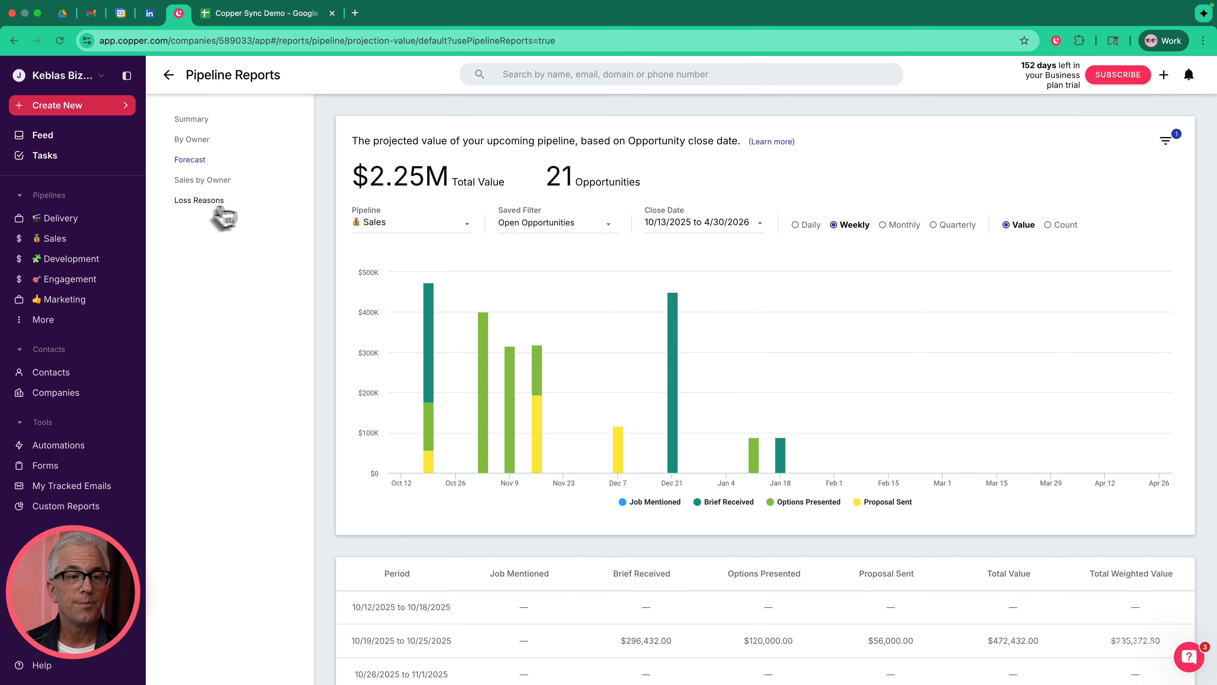
View the Sales by Owner and Loss Reasons reports, and return to the Sales pipeline board.
left_click(207, 184)
left_click(201, 201)
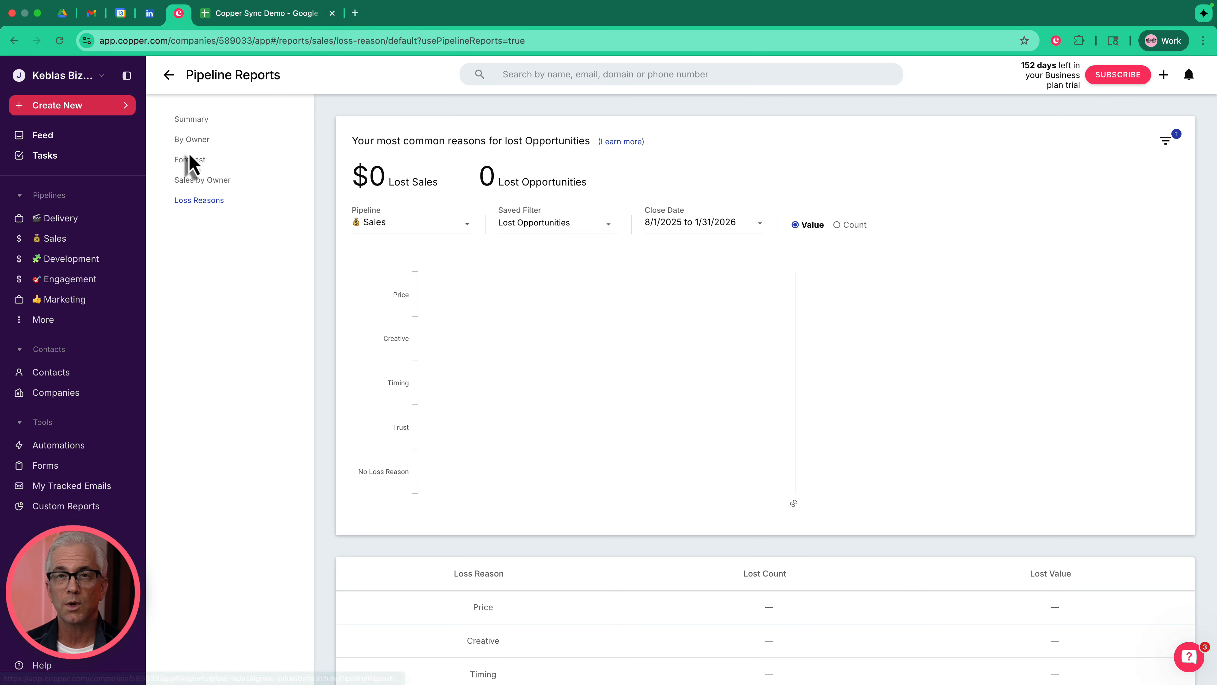
left_click(168, 76)
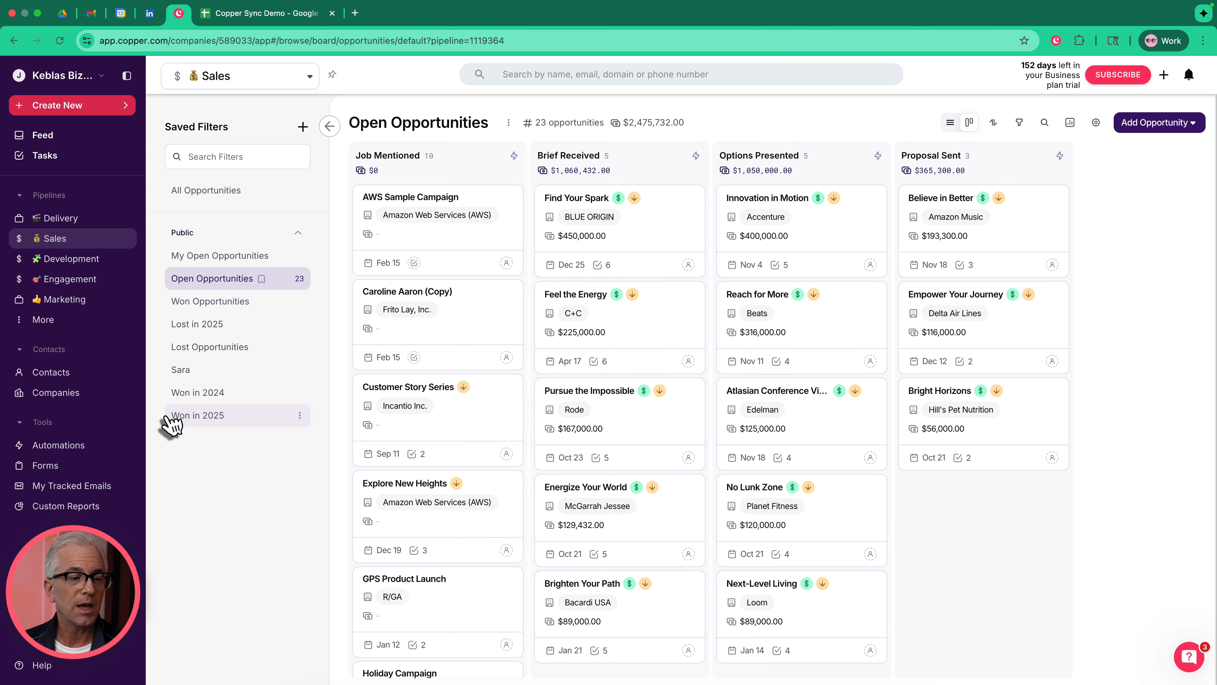
Open the Sales dashboard in Custom Reports and review its indicators, tables and monthly charts.
left_click(51, 507)
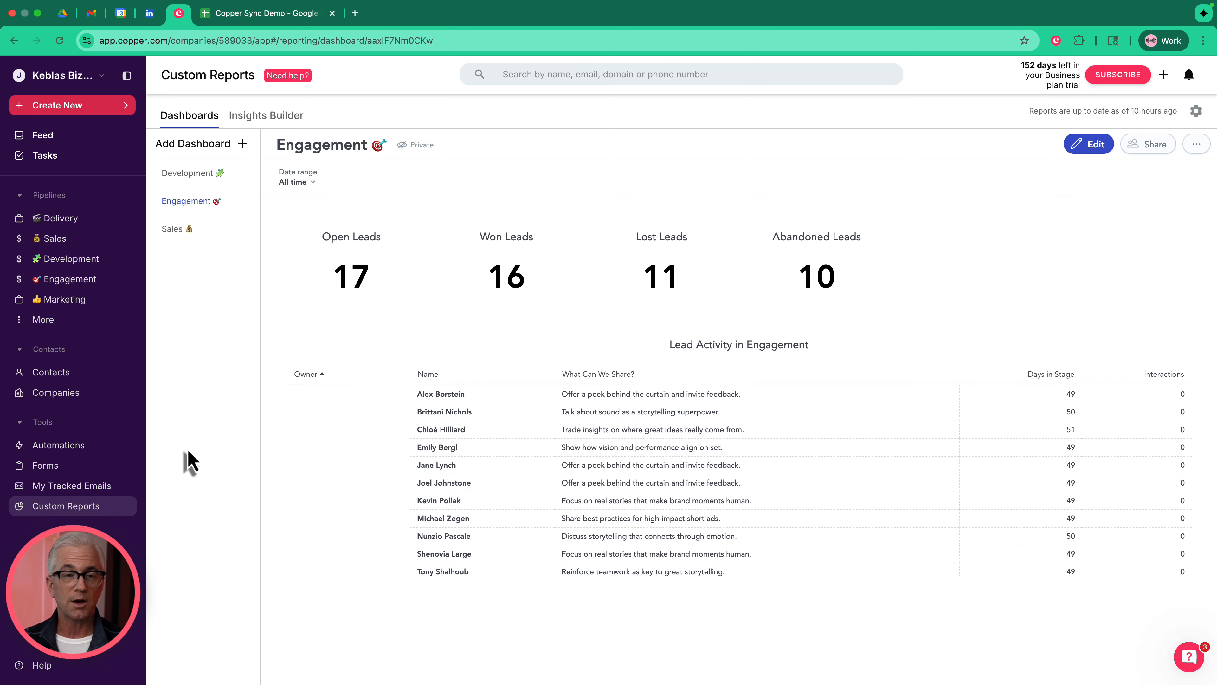
left_click(178, 235)
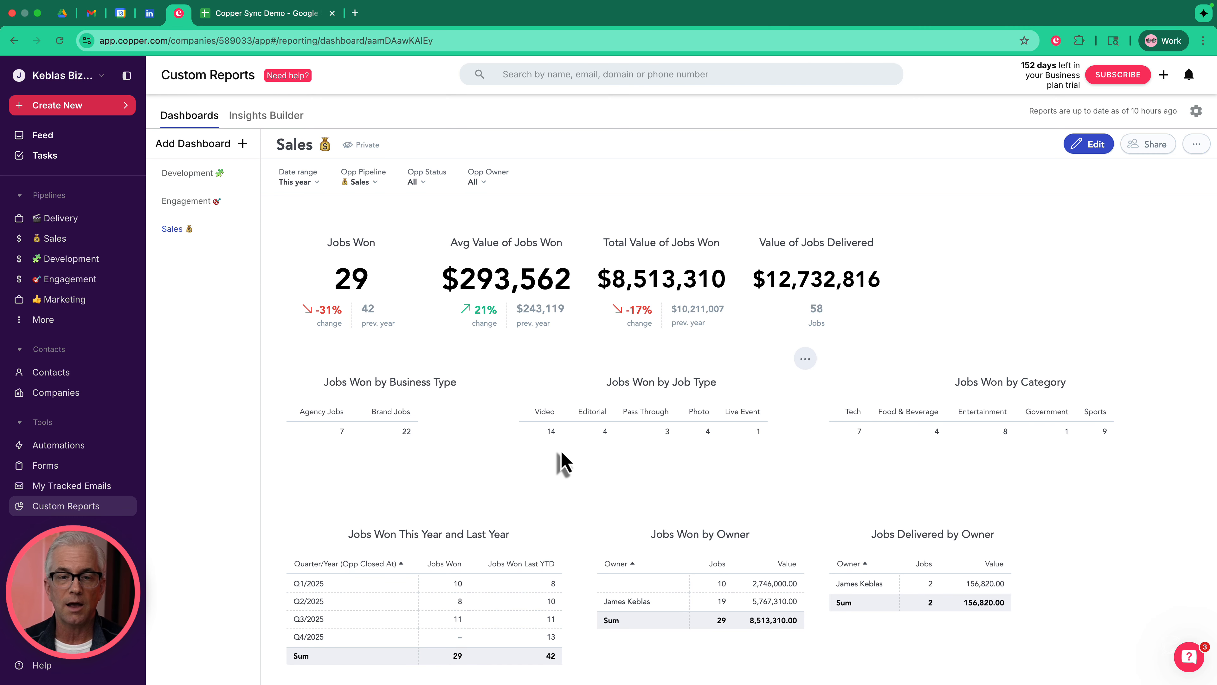
scroll(561, 453, "down", 6)
scroll(563, 463, "down", 12)
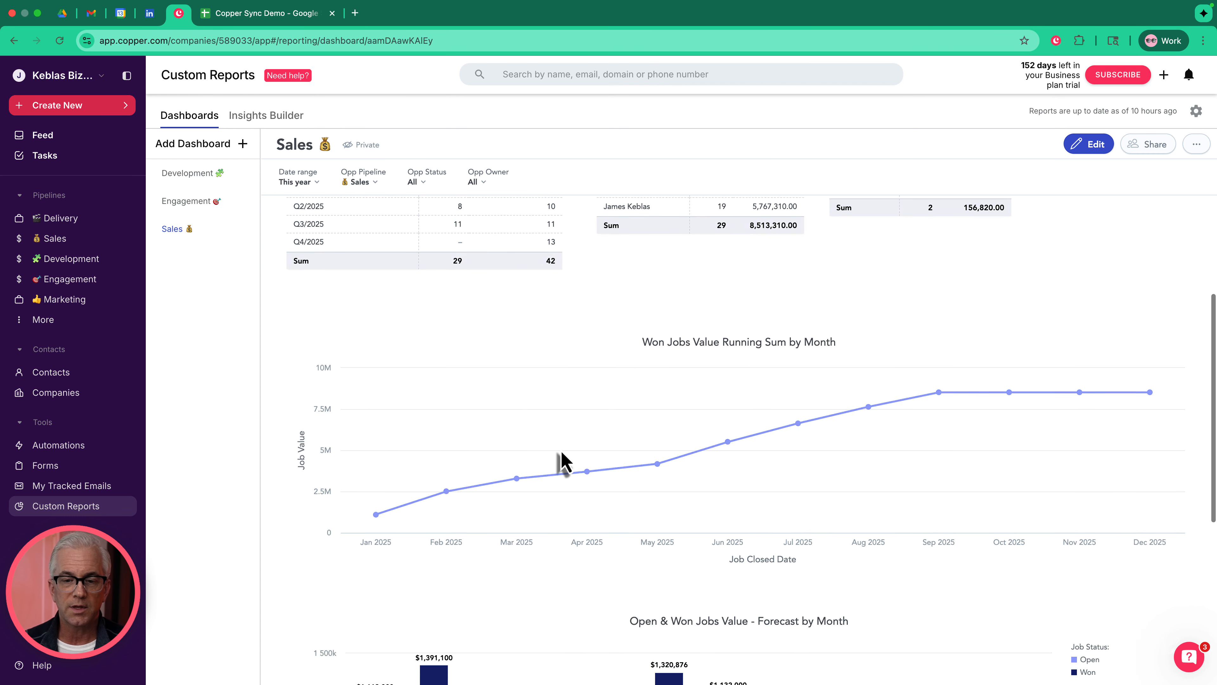
scroll(563, 463, "up", 18)
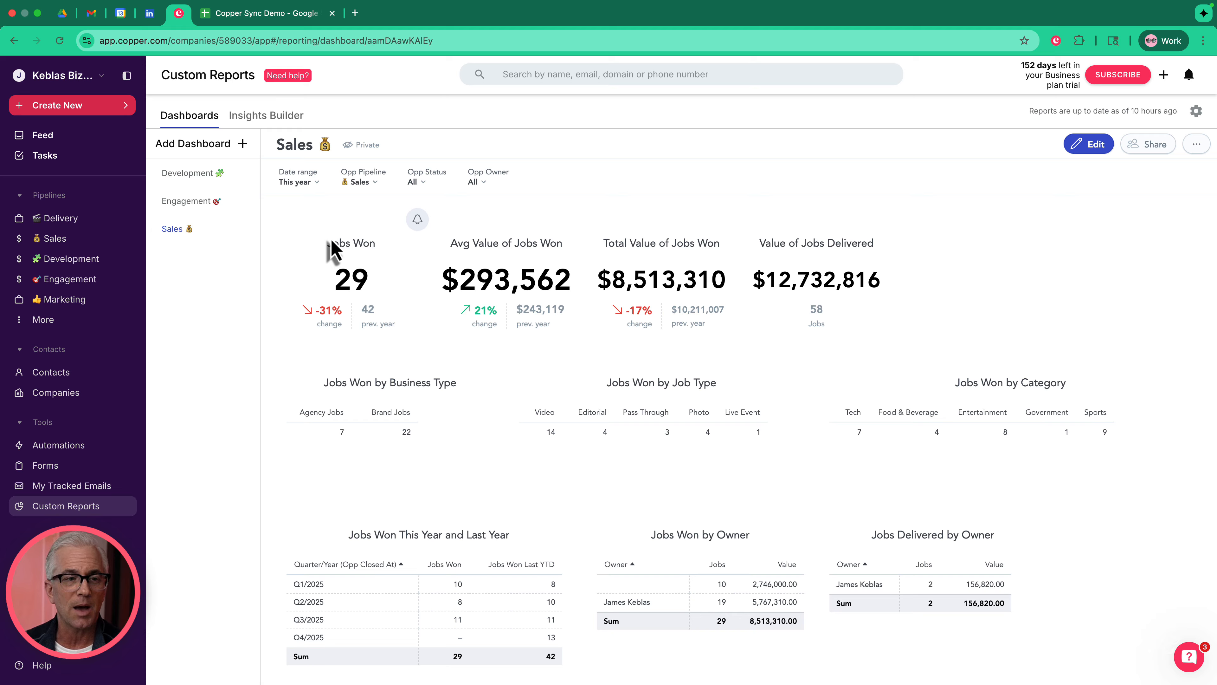
Open the Sales dashboard for editing and examine its layout and the new insight, key performance indicator and filter items.
left_click(1097, 149)
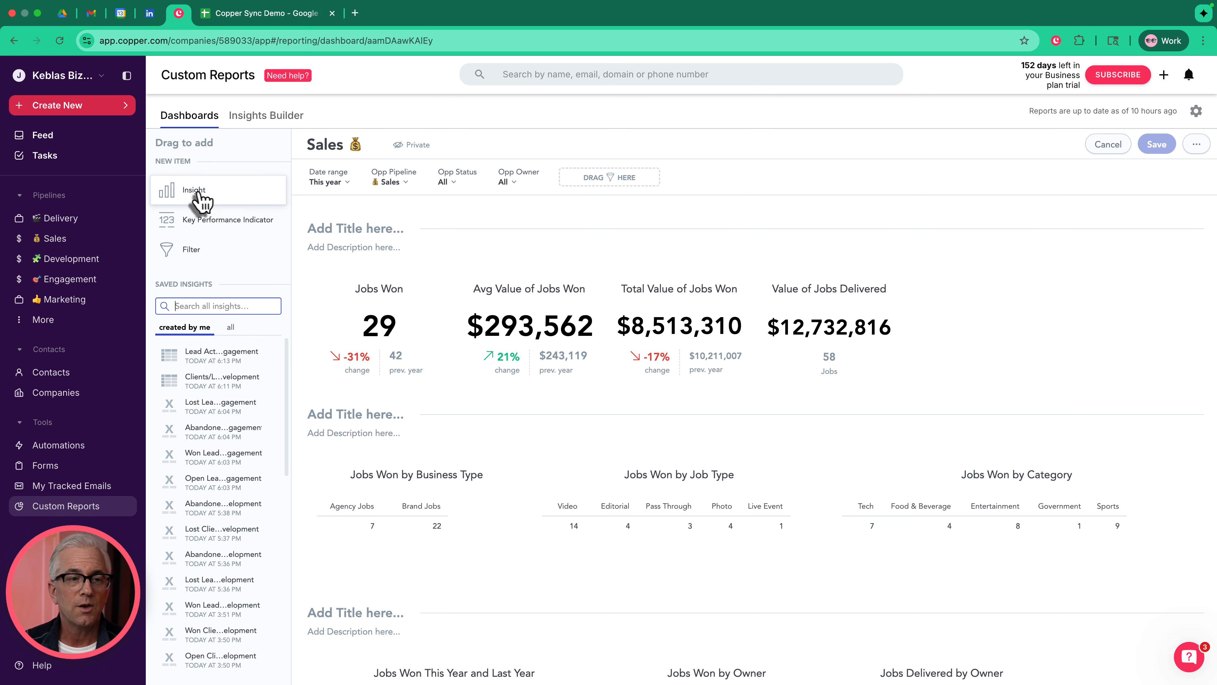
mouse_move(199, 191)
left_mouse_down()
mouse_move(230, 194)
mouse_move(206, 191)
left_mouse_up()
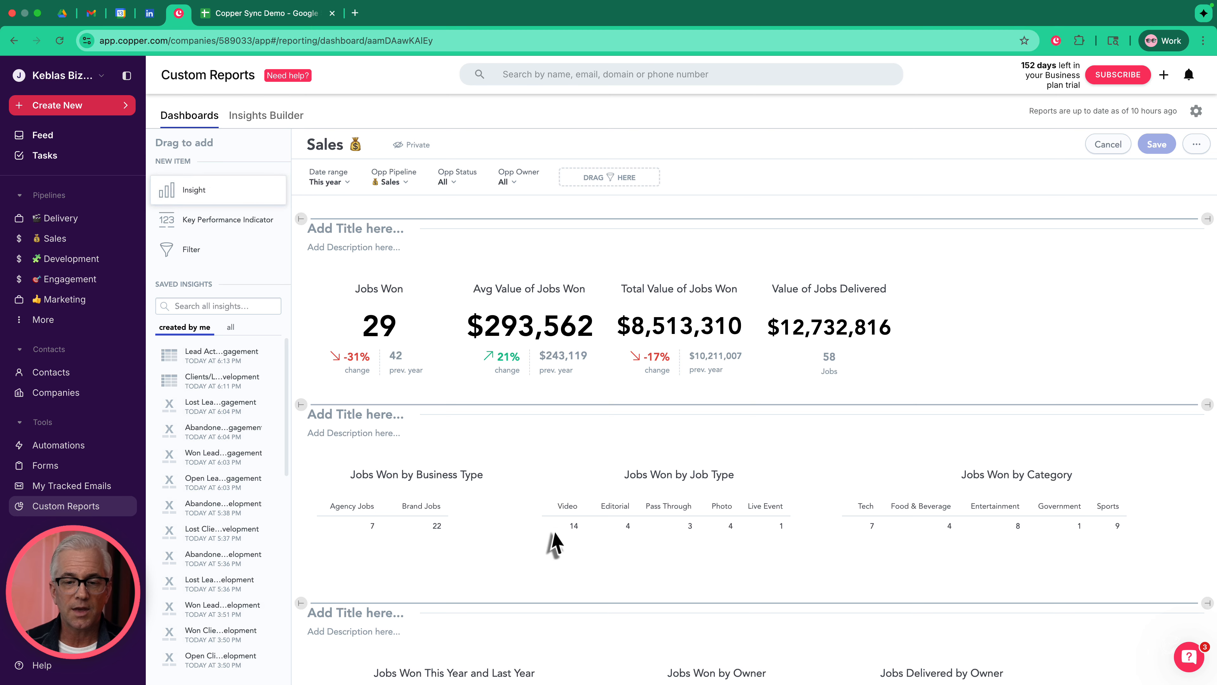
scroll(552, 535, "down", 2)
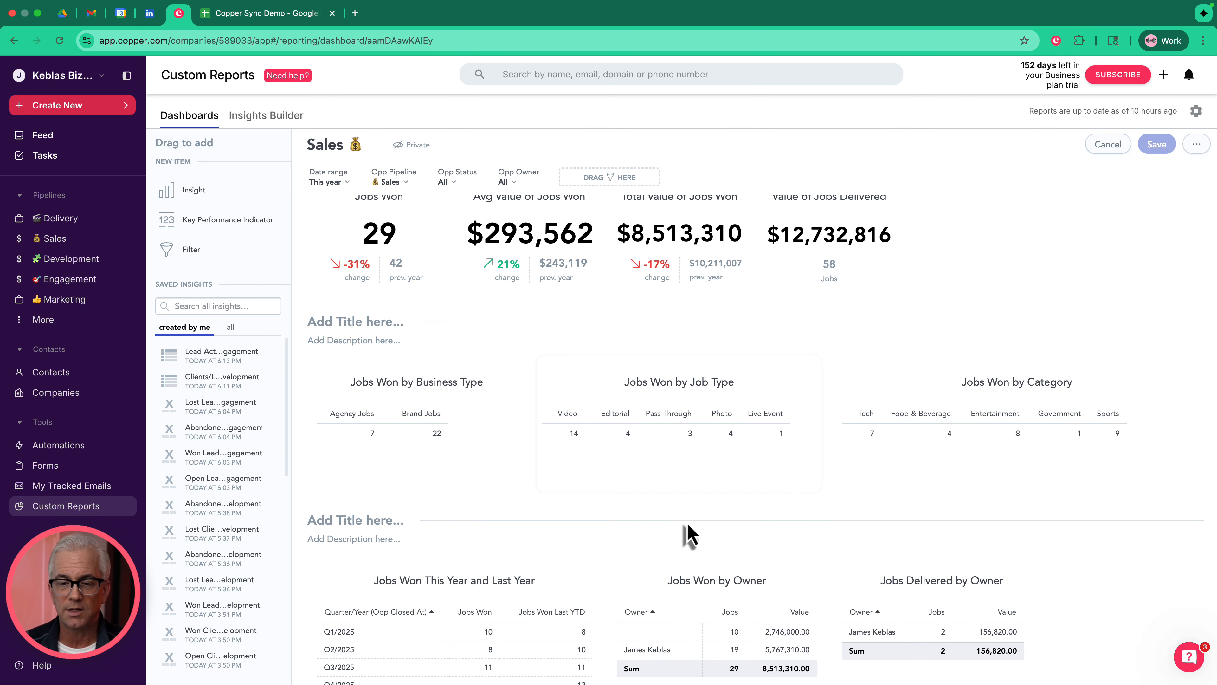
scroll(709, 535, "down", 2)
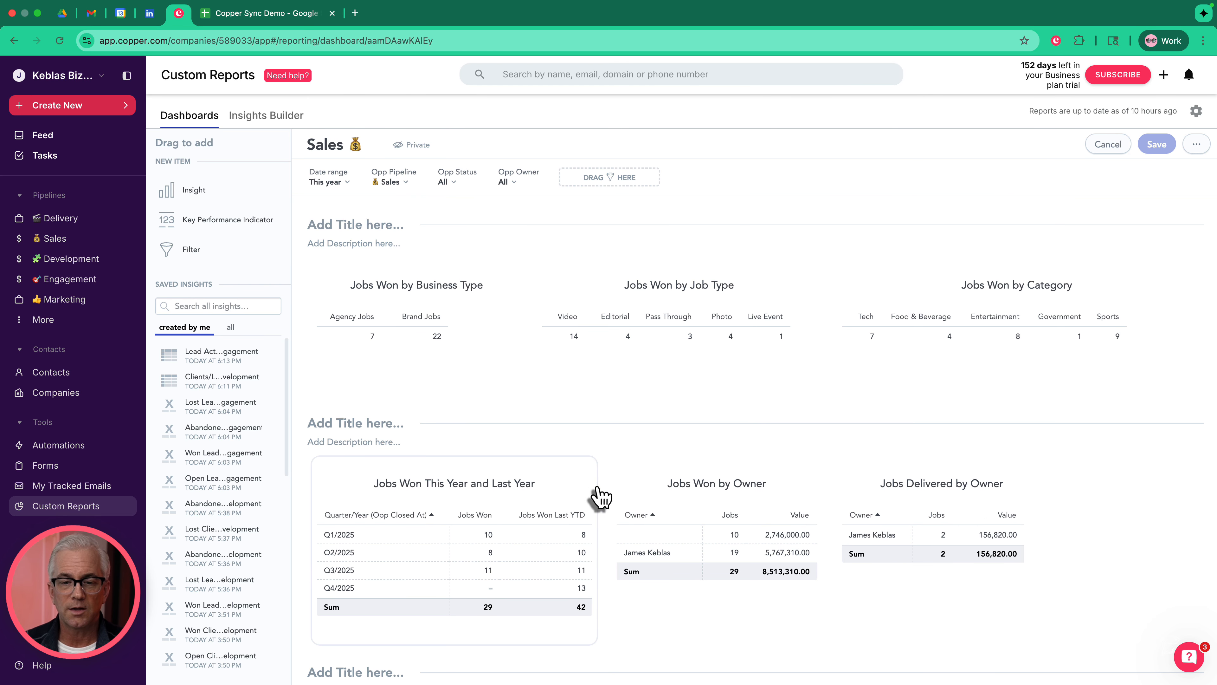
scroll(712, 474, "up", 3)
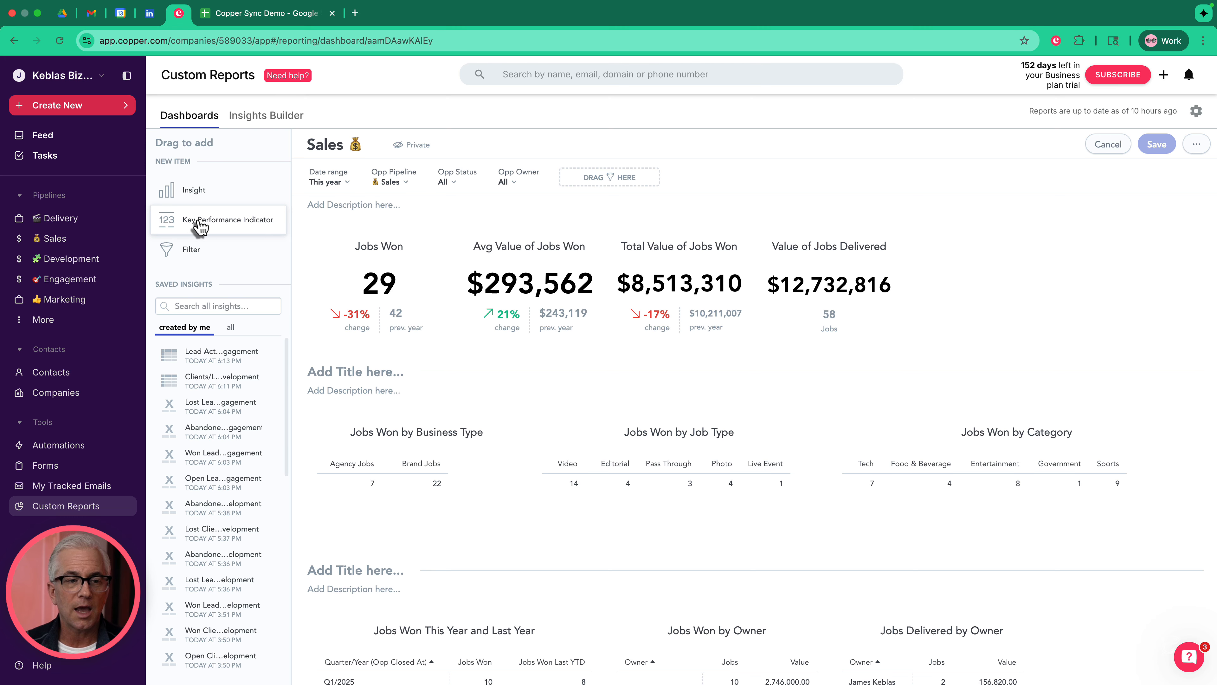
mouse_move(196, 222)
left_mouse_down()
mouse_move(239, 228)
mouse_move(199, 223)
left_mouse_up()
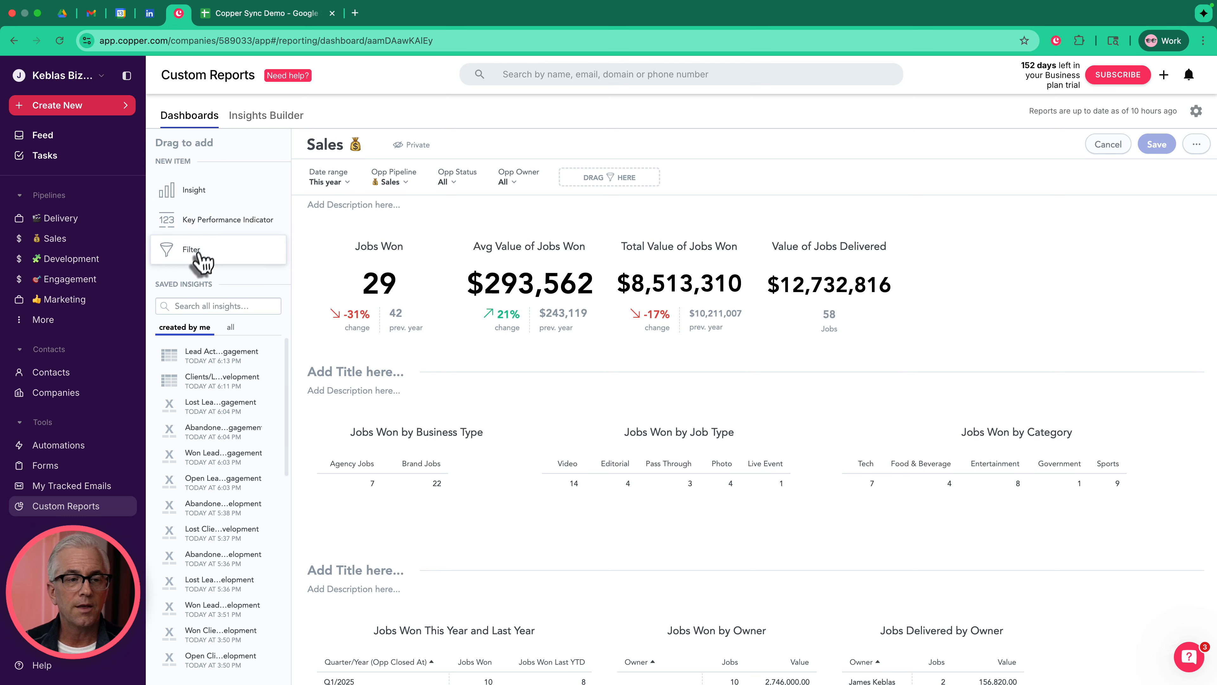
mouse_move(217, 251)
left_mouse_down()
mouse_move(459, 195)
mouse_move(239, 245)
mouse_move(212, 264)
left_mouse_up()
View the Opp Status filter choices in the dashboard editor and cancel editing the Sales dashboard.
left_click_drag(373, 168, 373, 170)
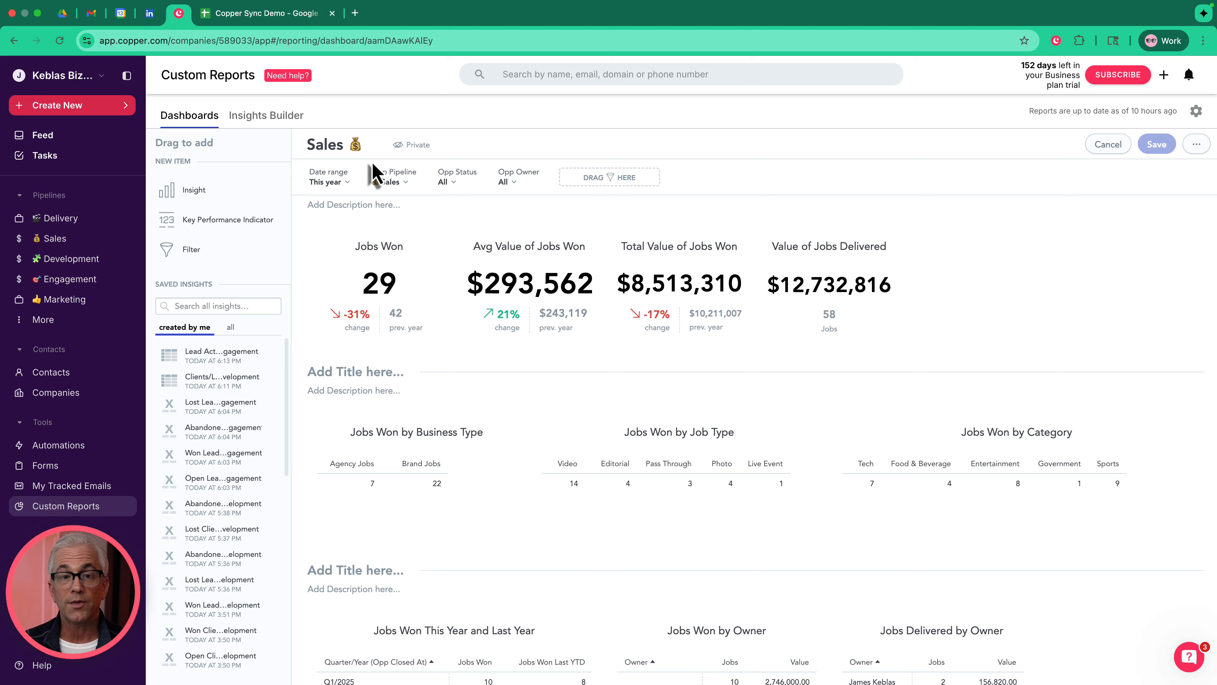
left_click(449, 179)
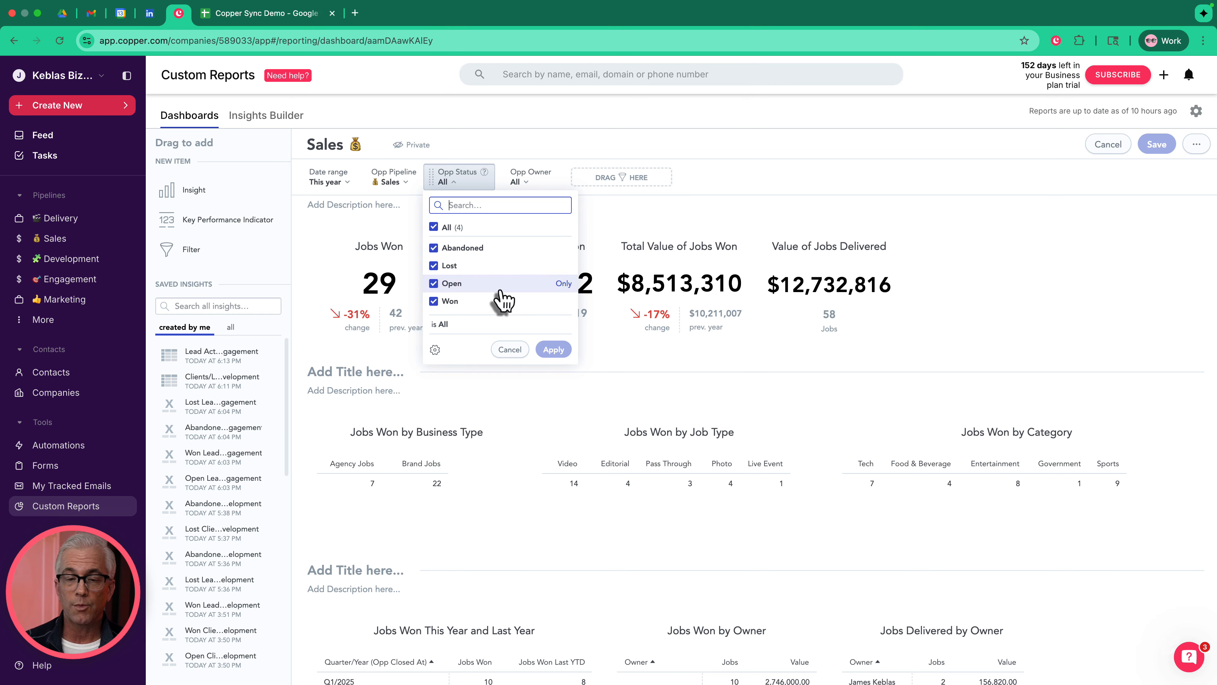
left_click(506, 150)
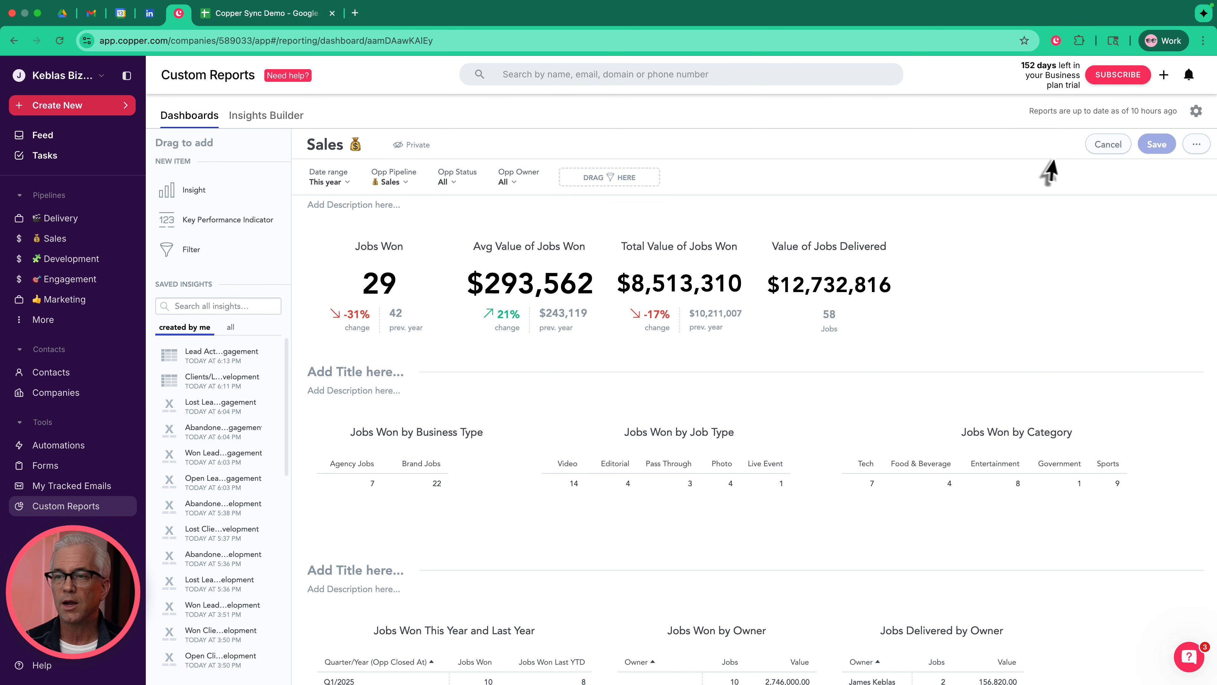
left_click(1105, 144)
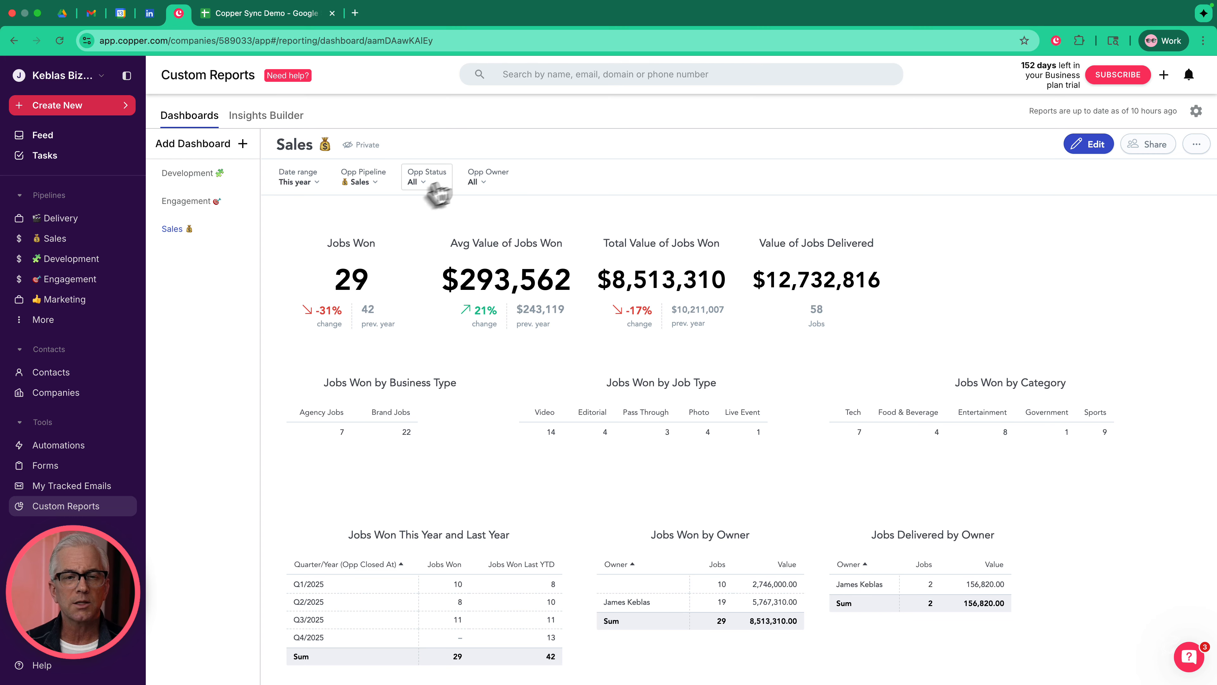
View the Opp Status choices on the Sales dashboard and close them without applying a change.
left_click(421, 183)
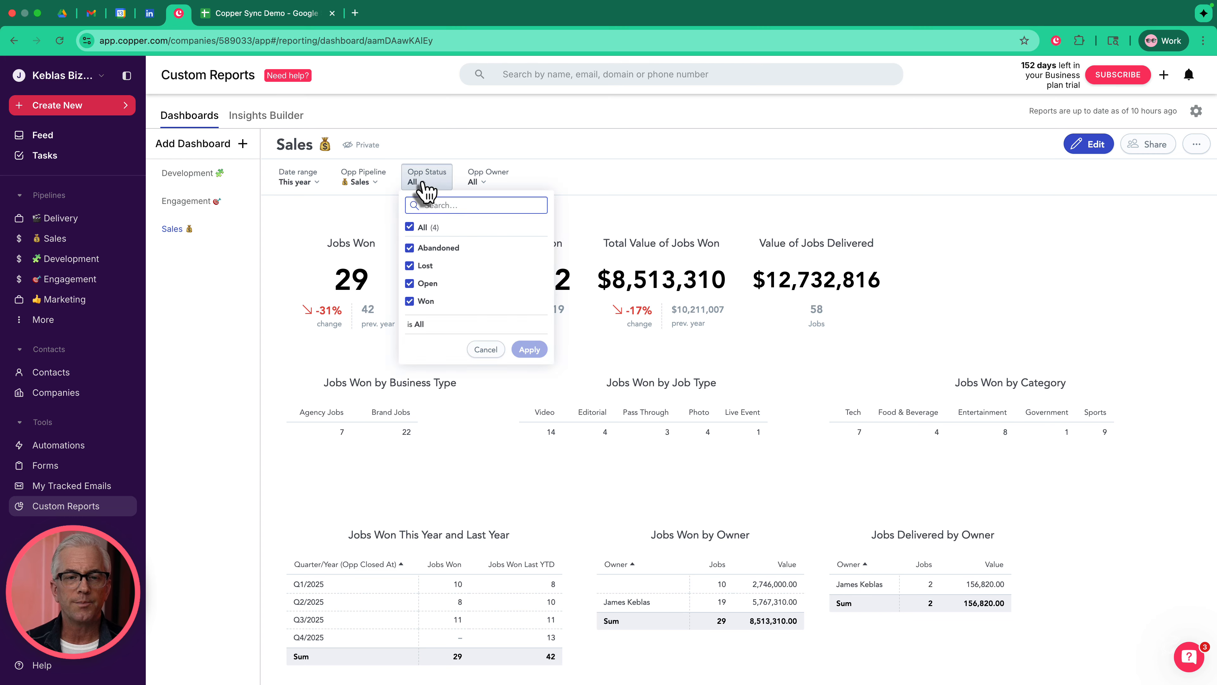
left_click(482, 165)
Filter the Sales dashboard to only the blank Opp Owner, and set the Opp Owner filter back to All.
left_click(481, 181)
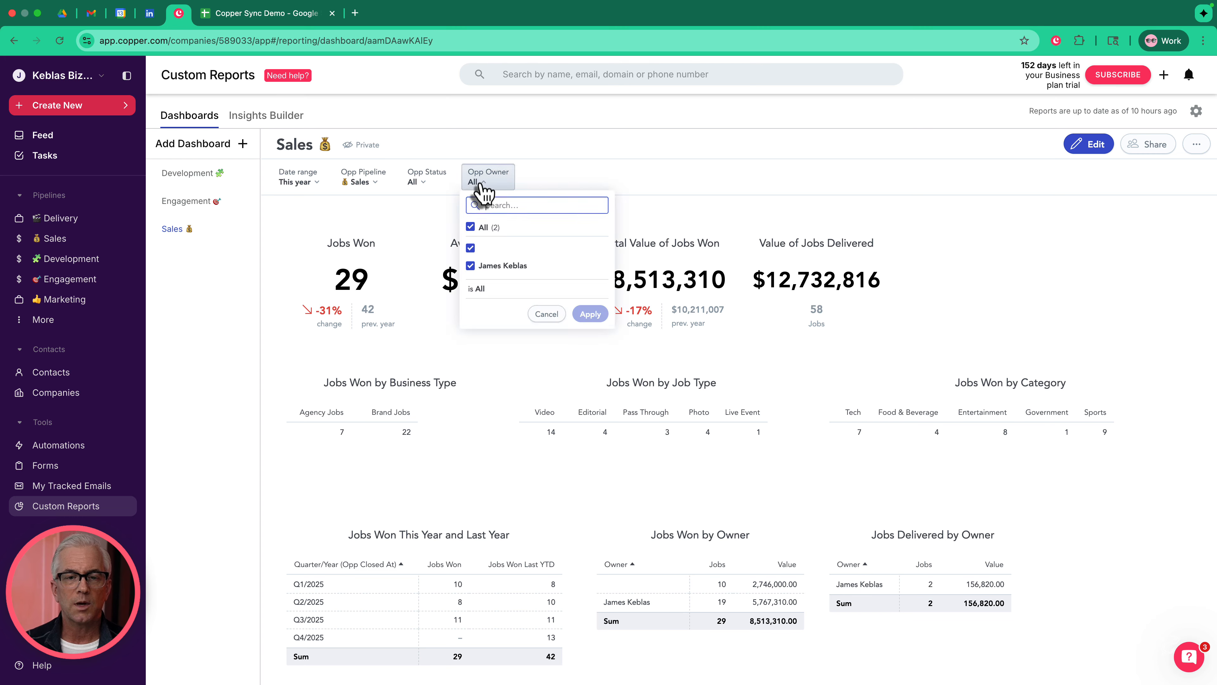
left_click(494, 250)
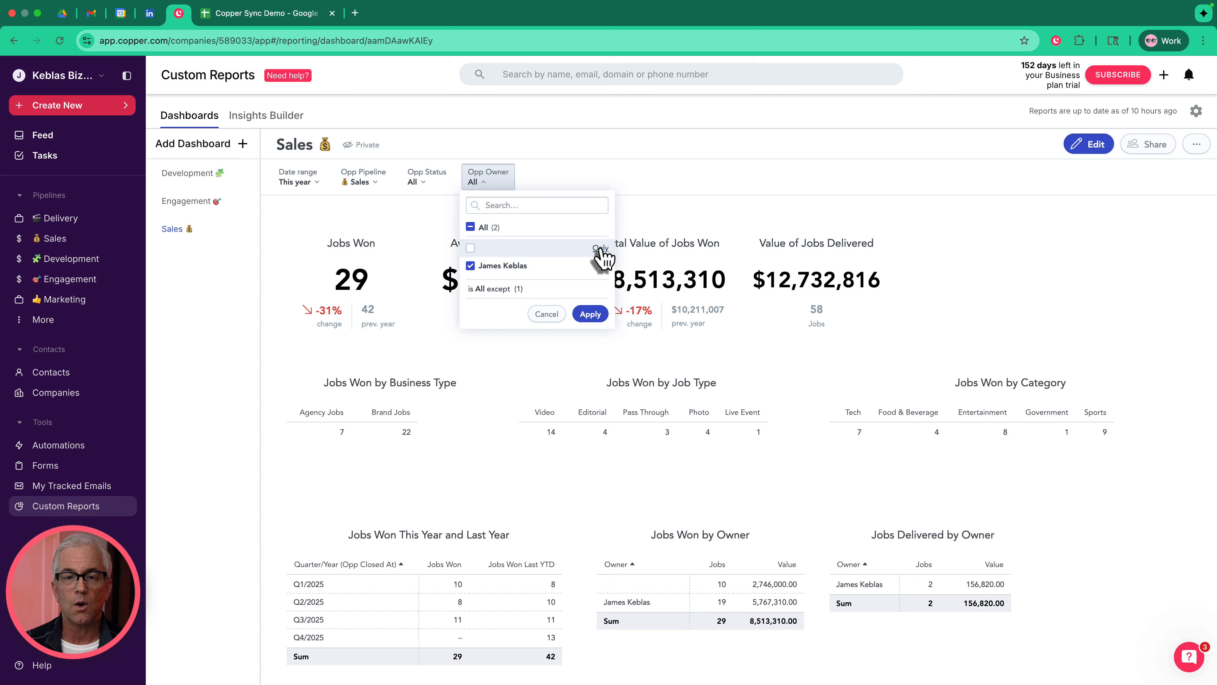
left_click(590, 313)
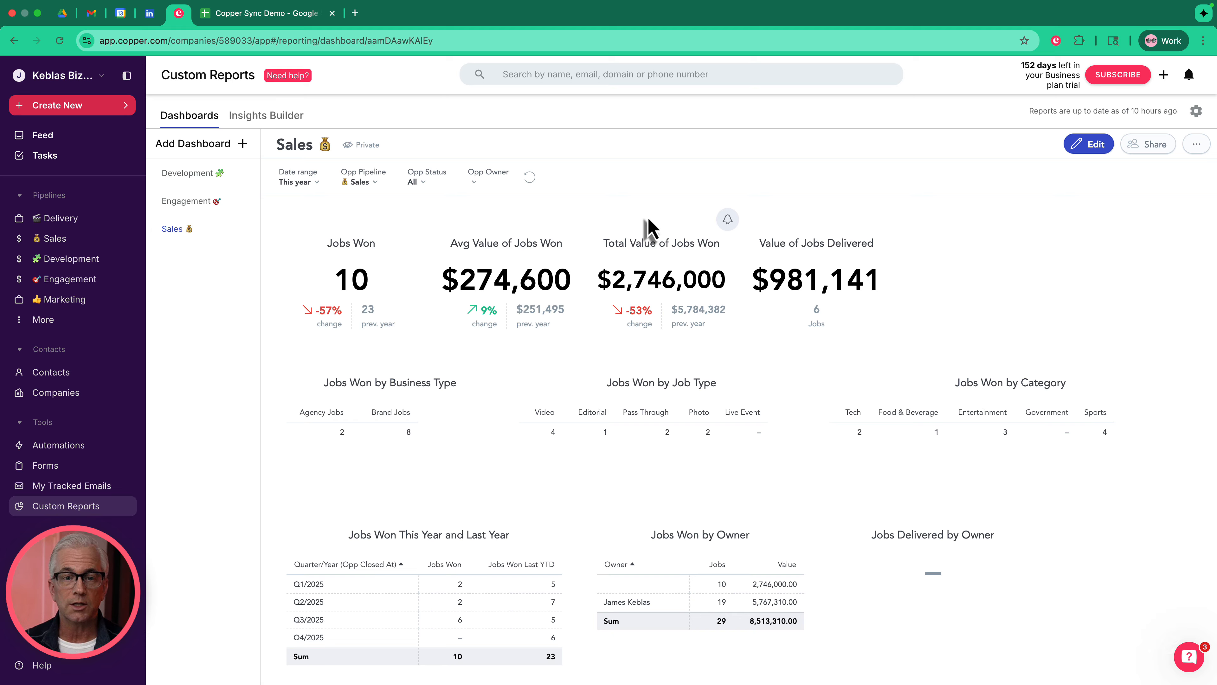
left_click(488, 185)
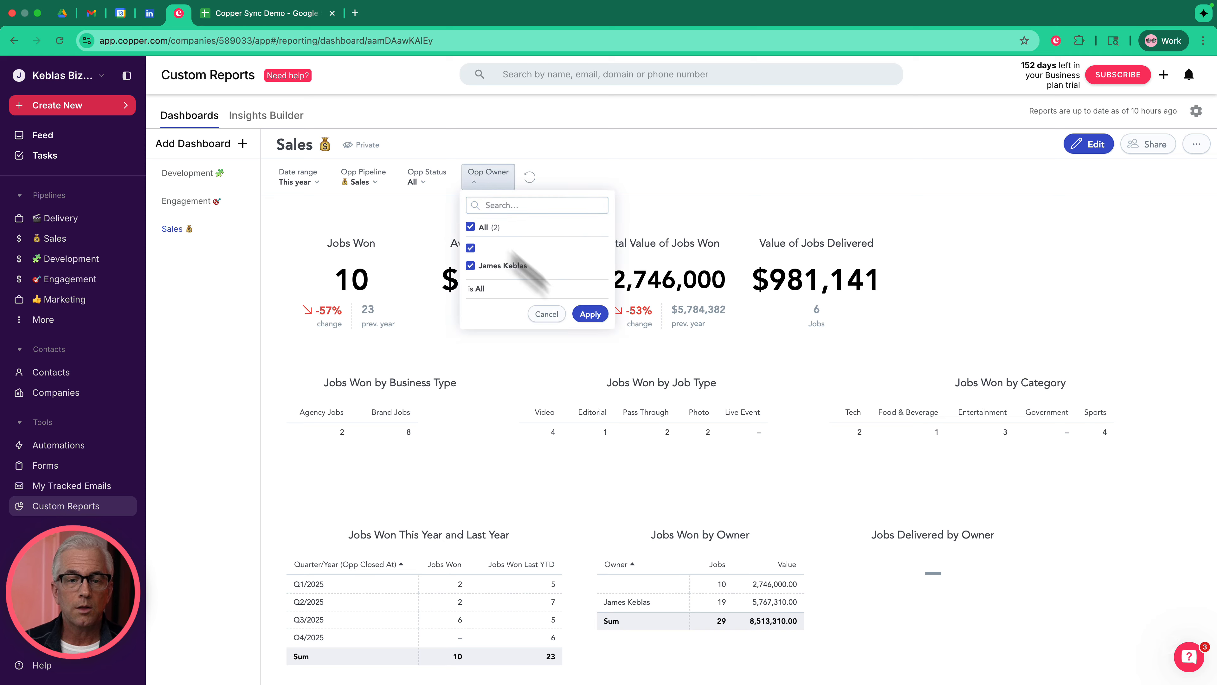
left_click(590, 314)
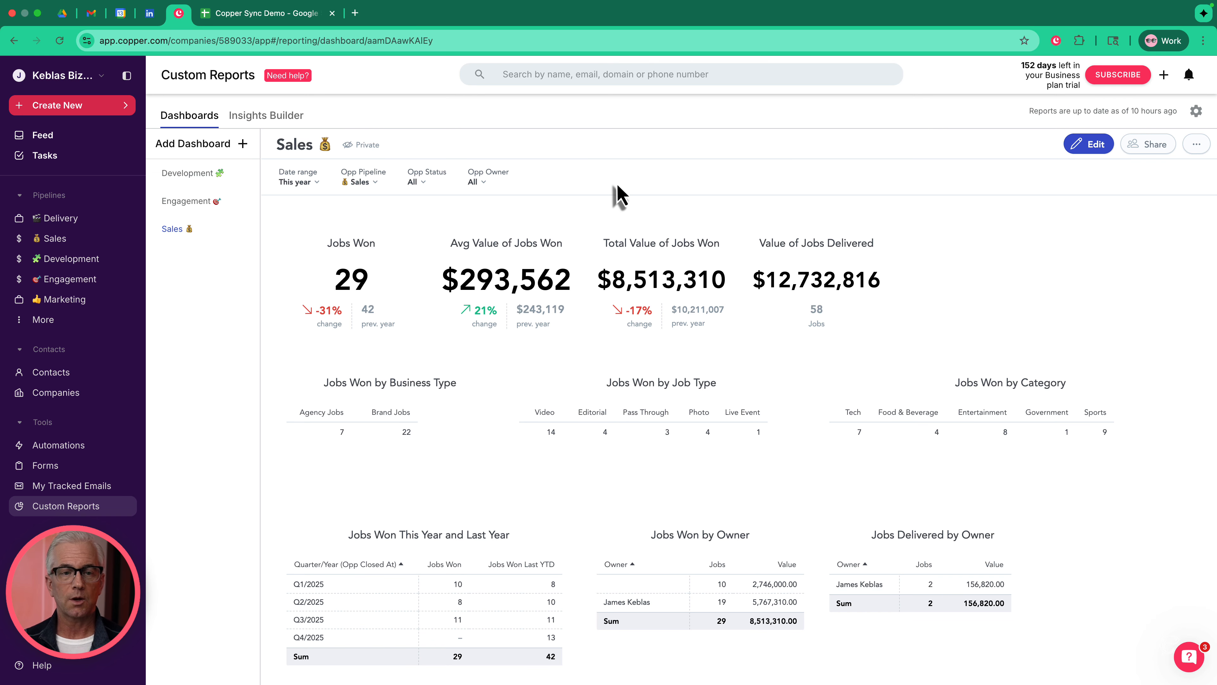
Review the Sales dashboard's key indicators and its tables of jobs won by business type, job type, category and owner.
scroll(541, 297, "down", 2)
scroll(483, 338, "up", 2)
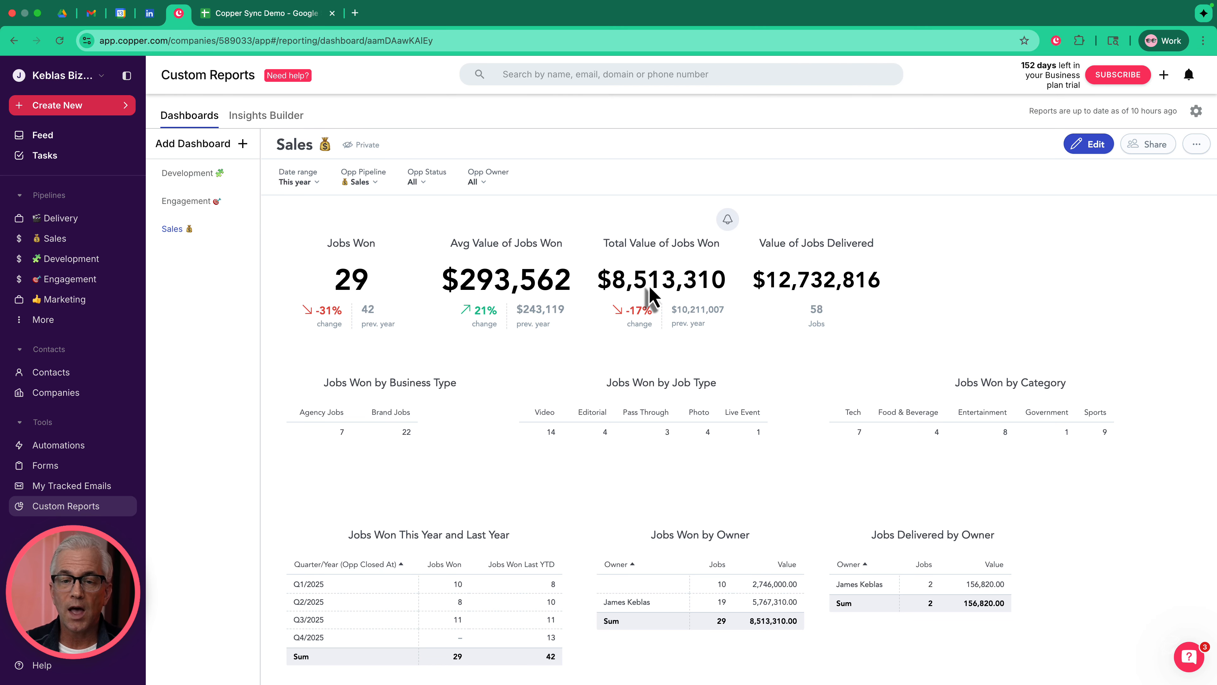
scroll(654, 306, "down", 1)
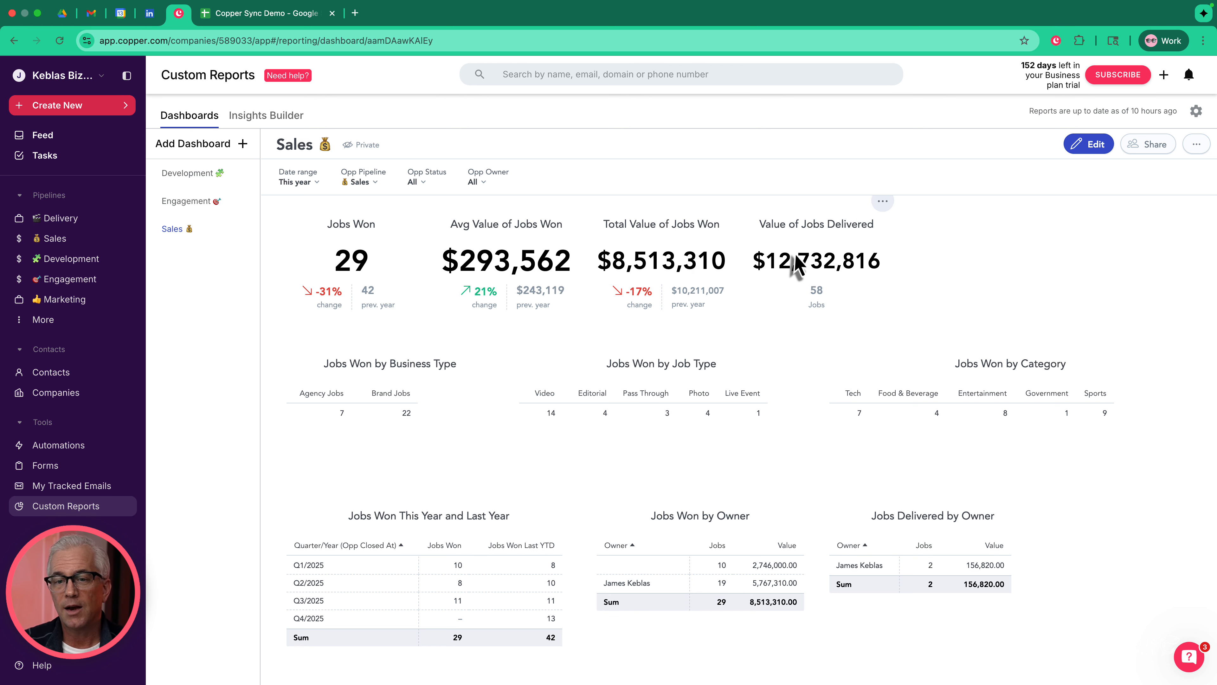
scroll(797, 266, "up", 1)
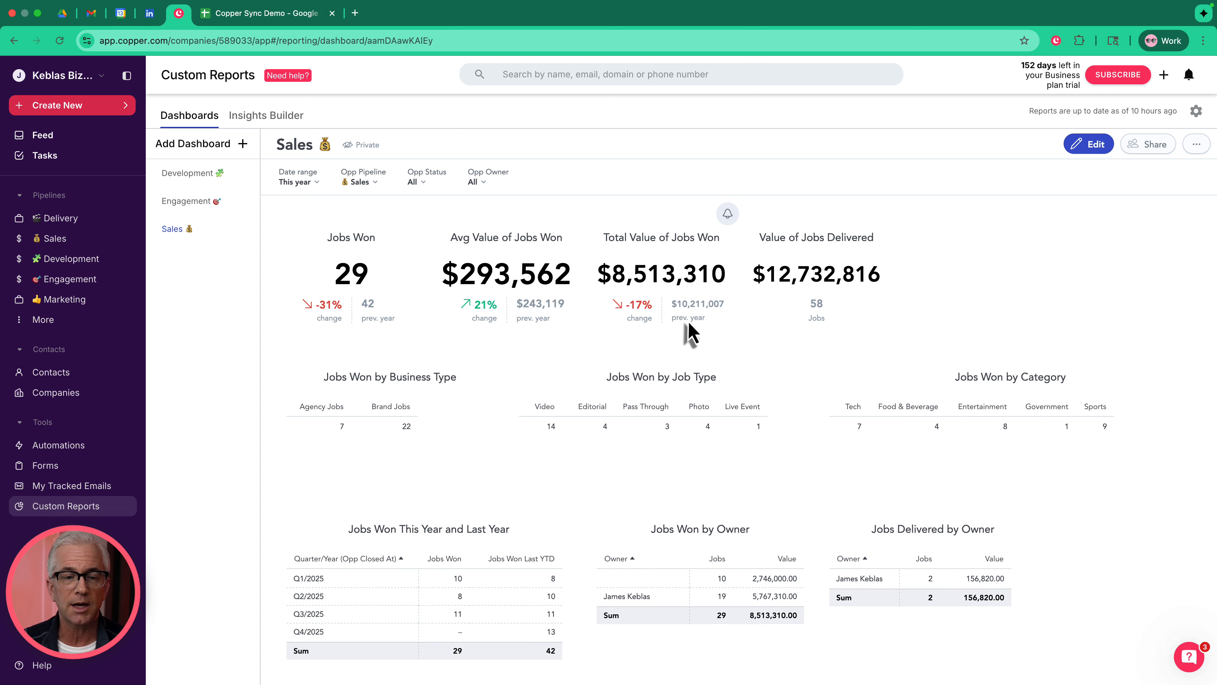
scroll(690, 332, "down", 3)
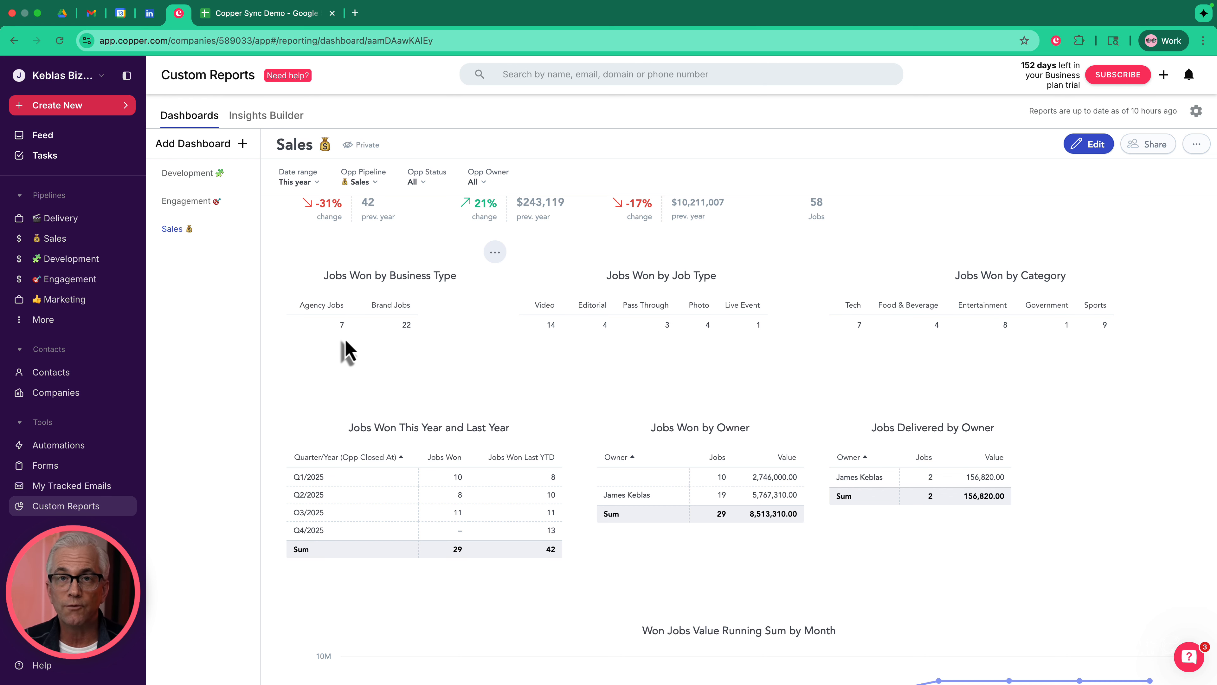
Filter the Sales dashboard's date range to This quarter, and set it back to This year.
left_click(314, 188)
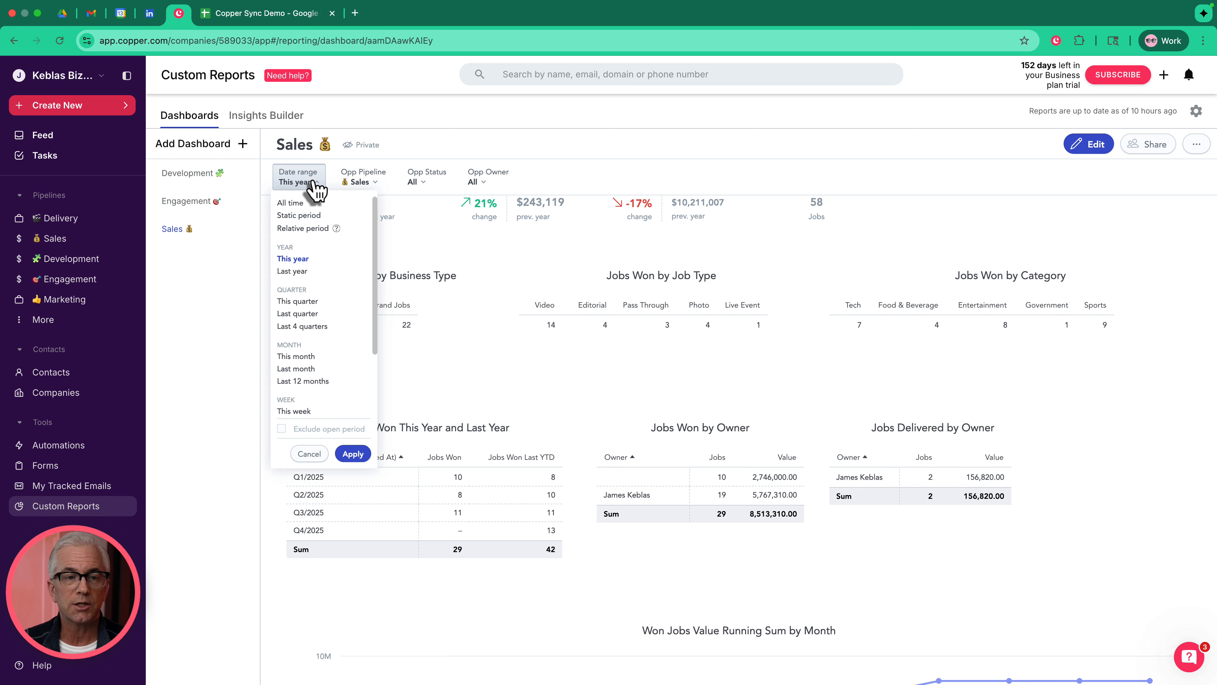
left_click(307, 302)
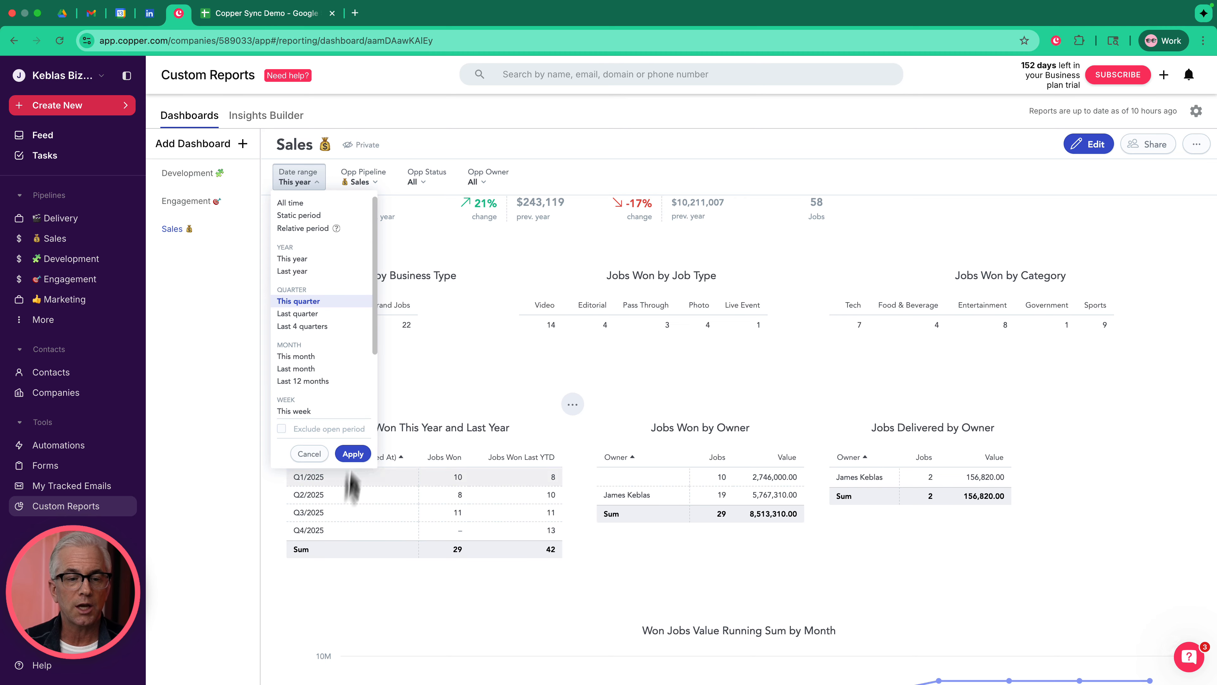
left_click(353, 454)
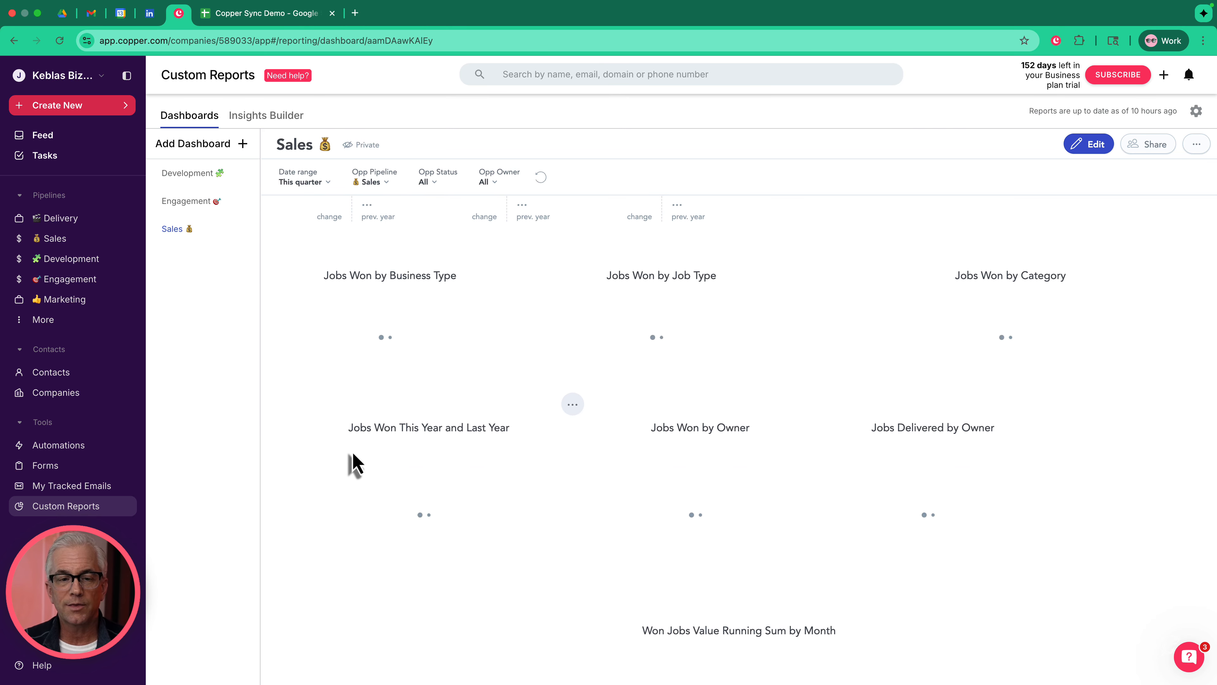
left_click(324, 185)
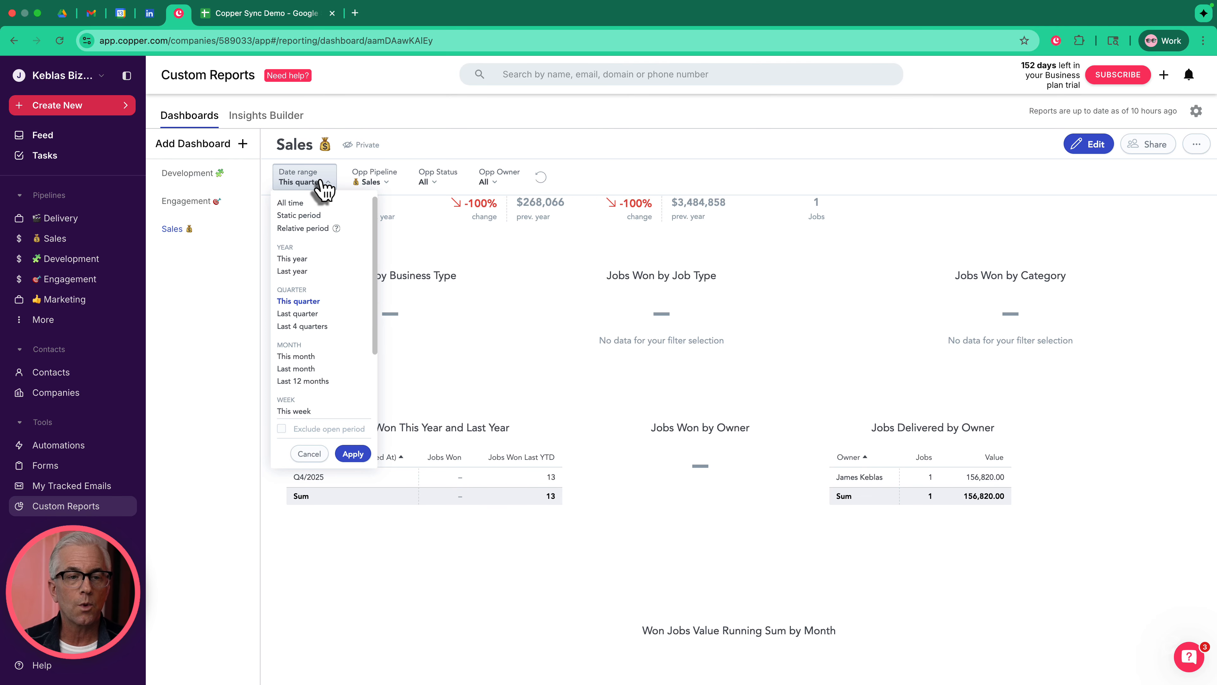
left_click(298, 259)
left_click(353, 454)
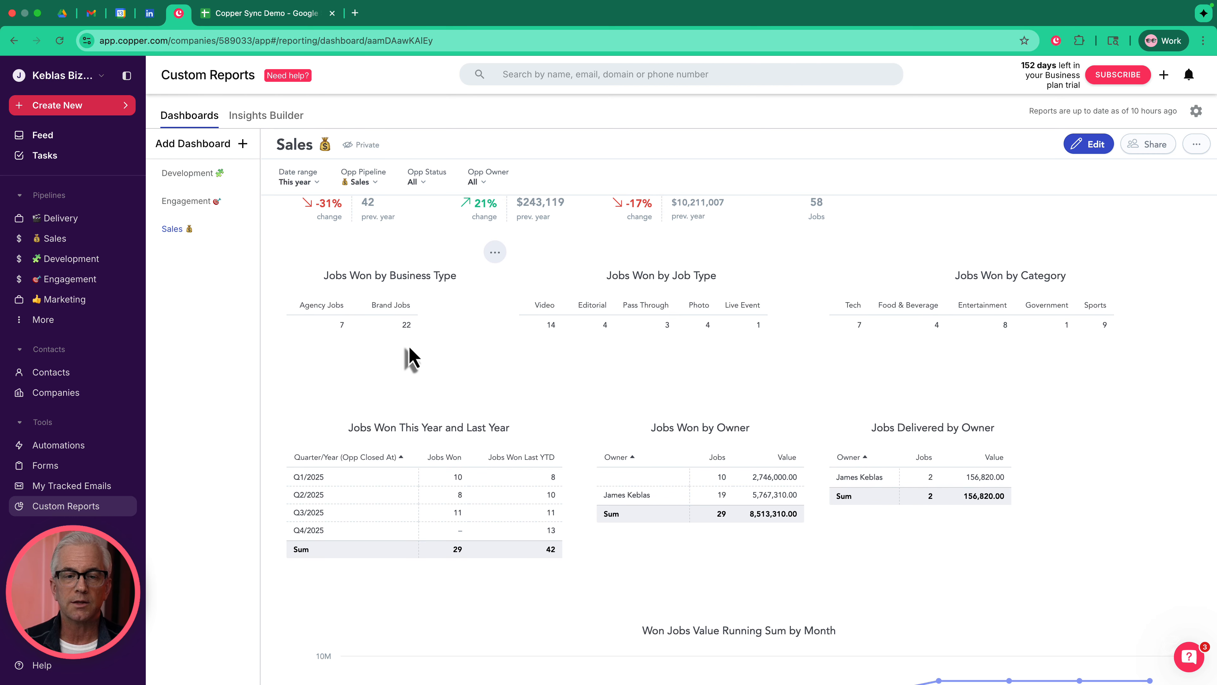
Examine the Sales dashboard's yearly comparison and owner tables and the Won Jobs Value Running Sum by Month chart.
scroll(676, 355, "down", 1)
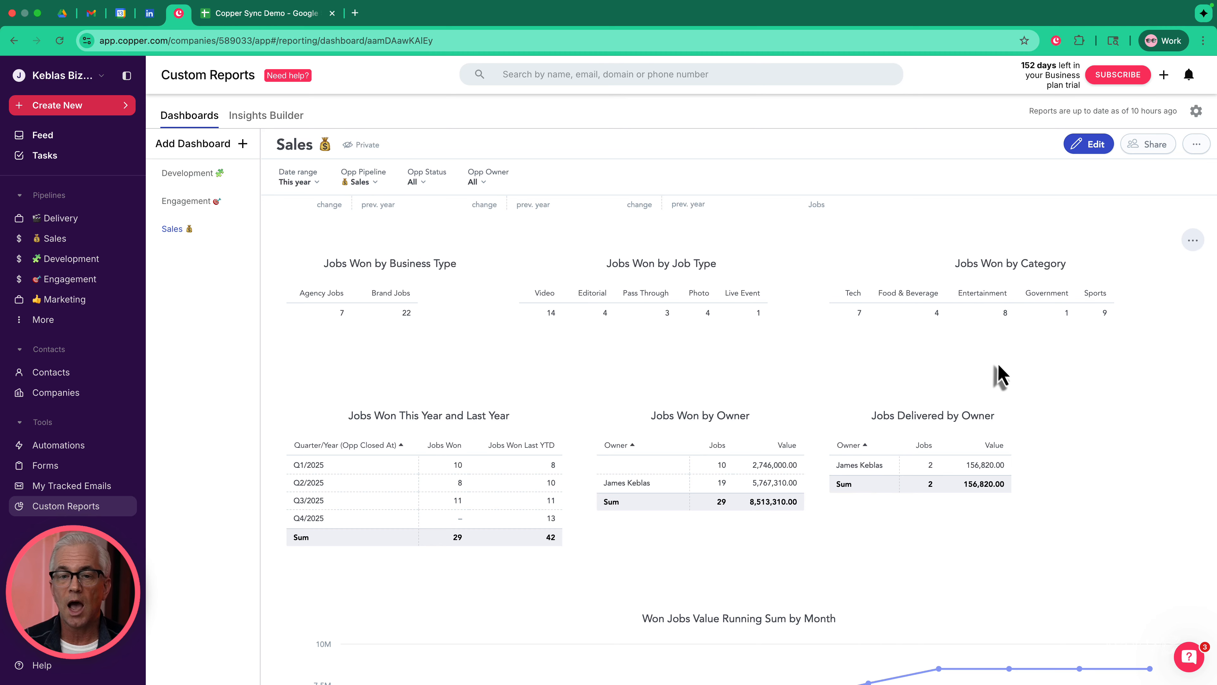
scroll(998, 375, "up", 3)
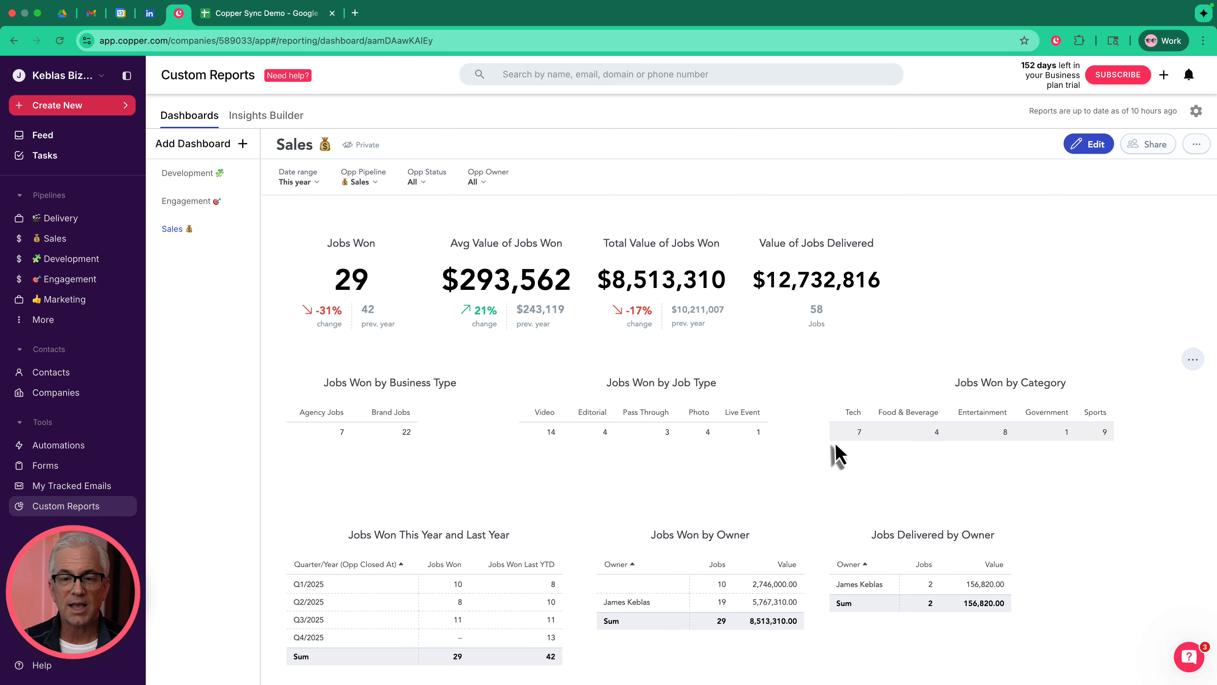
scroll(713, 456, "down", 5)
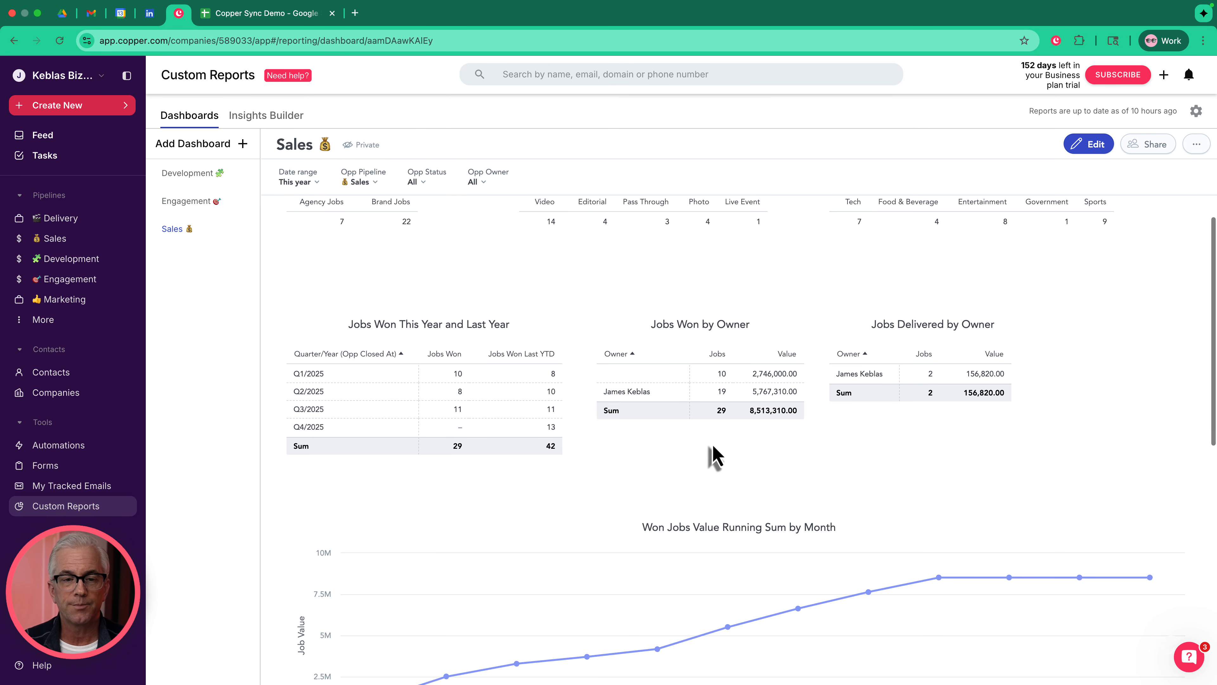
scroll(714, 457, "down", 2)
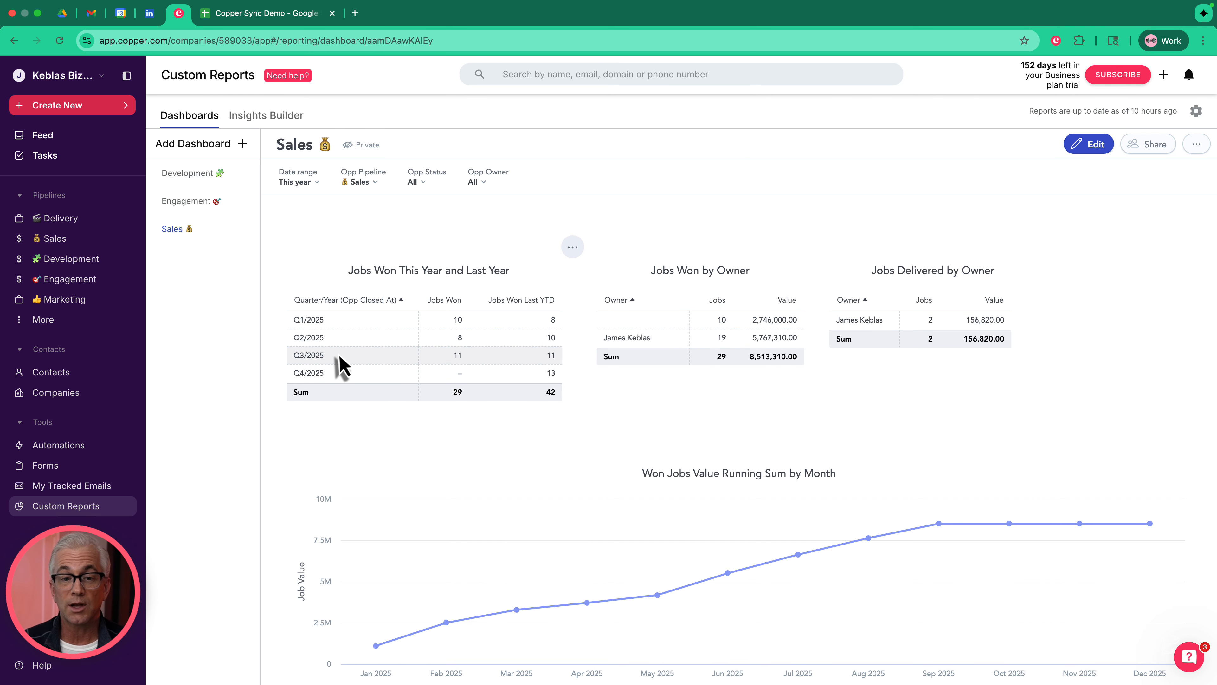
scroll(654, 448, "down", 1)
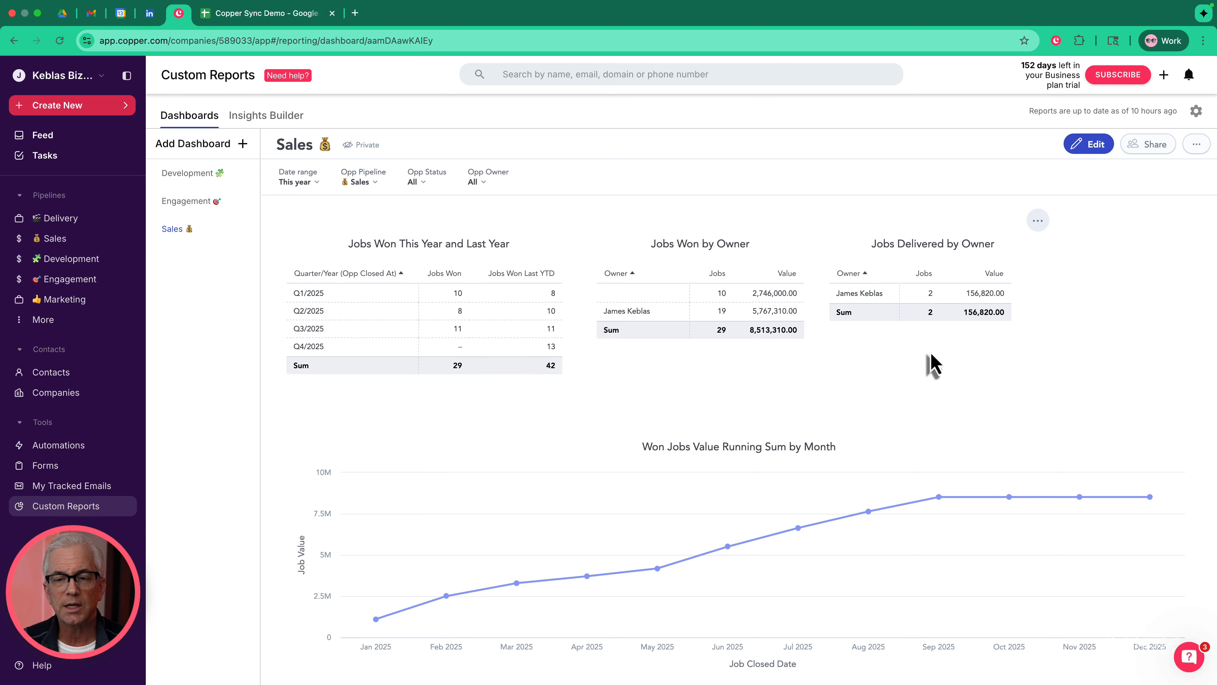
scroll(932, 364, "down", 4)
mouse_move(807, 402)
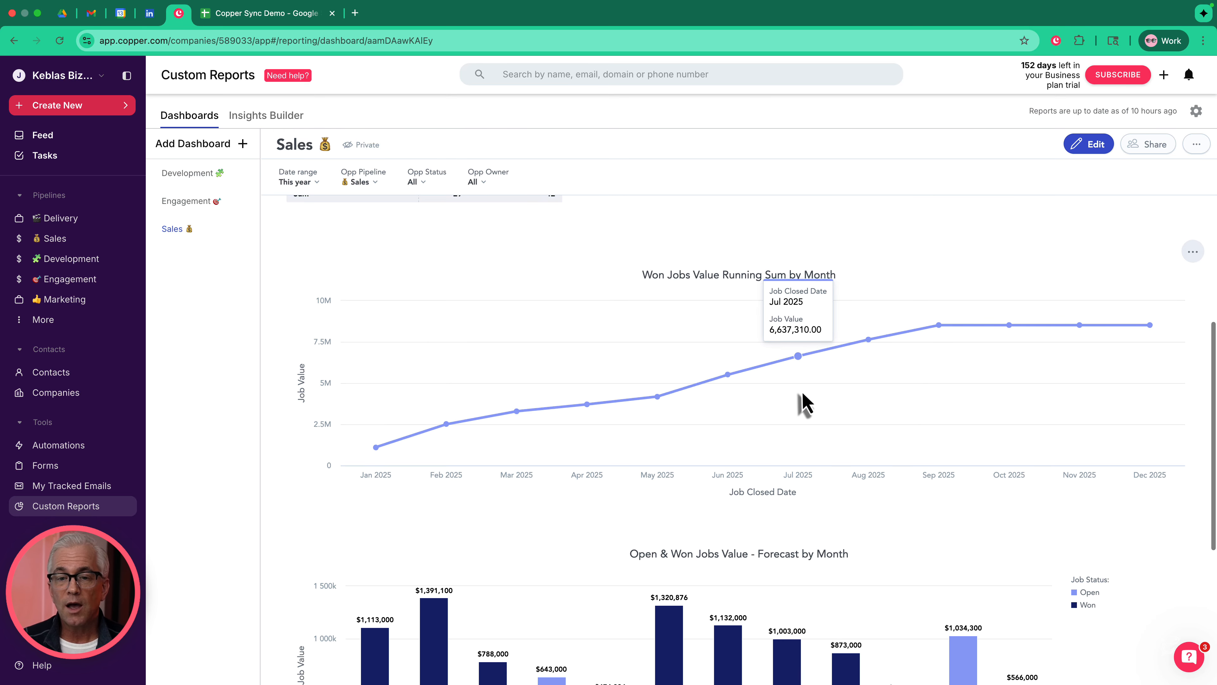
mouse_move(676, 414)
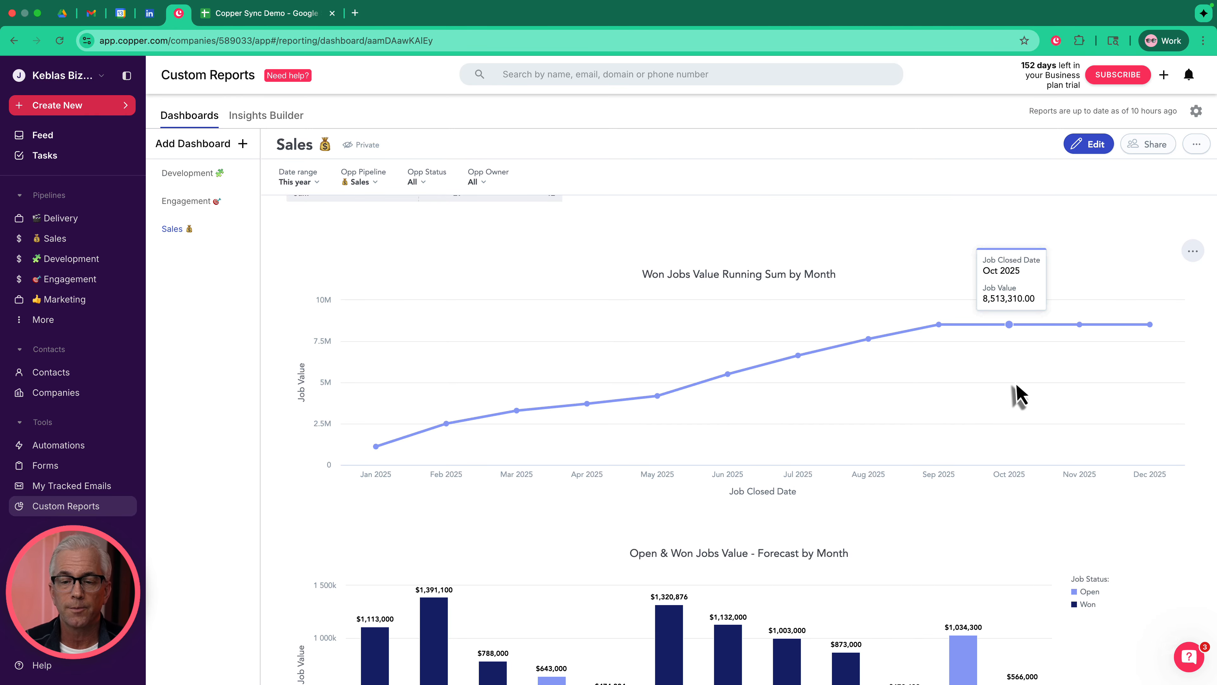
Examine the Open & Won Jobs Value forecast by month and the Jobs Lost indicators on the Sales dashboard.
scroll(1015, 394, "down", 5)
scroll(1016, 396, "down", 3)
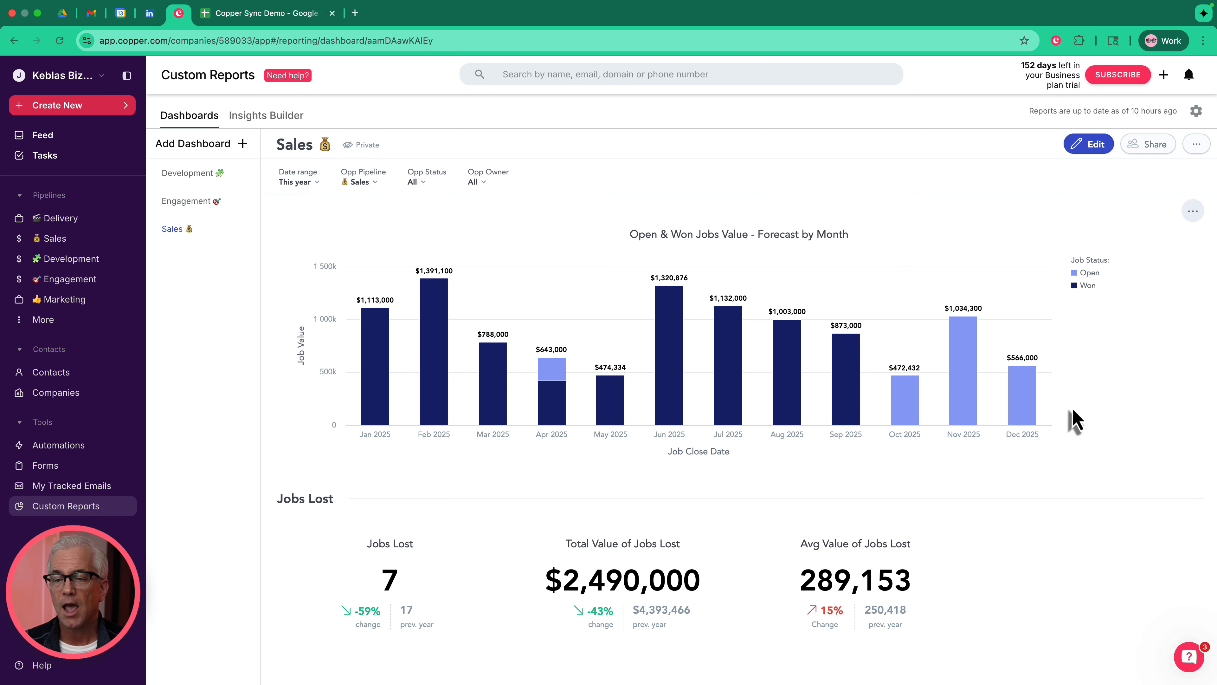
mouse_move(553, 373)
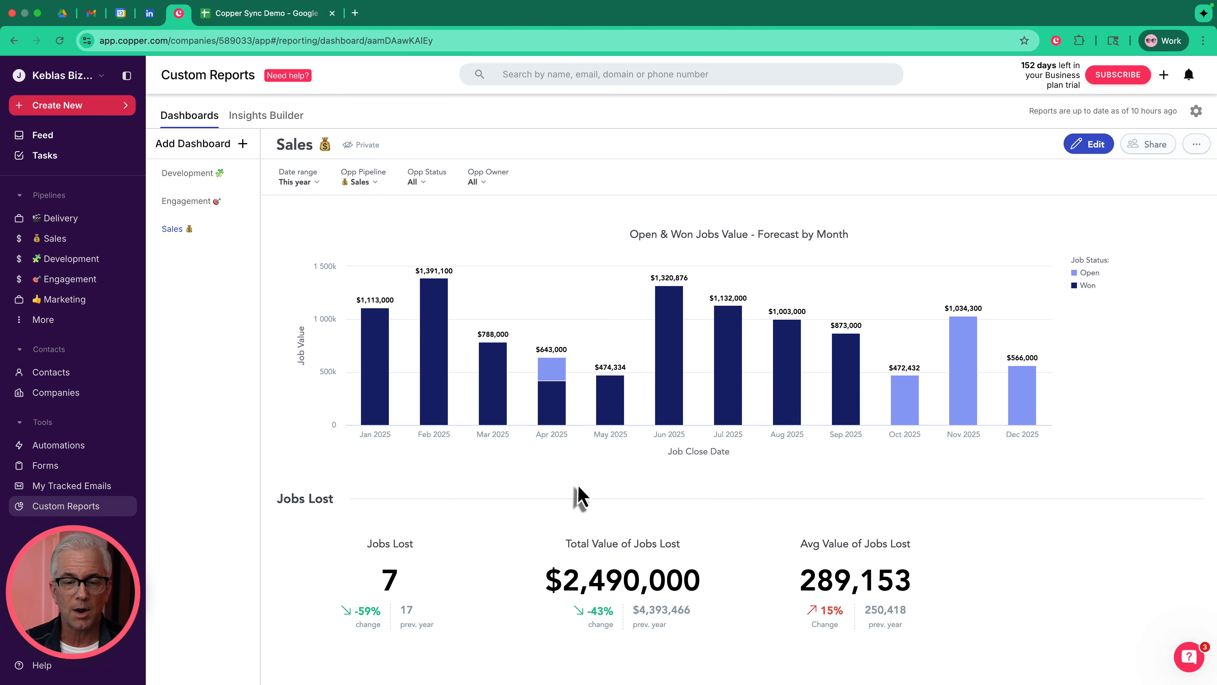
scroll(580, 497, "down", 1)
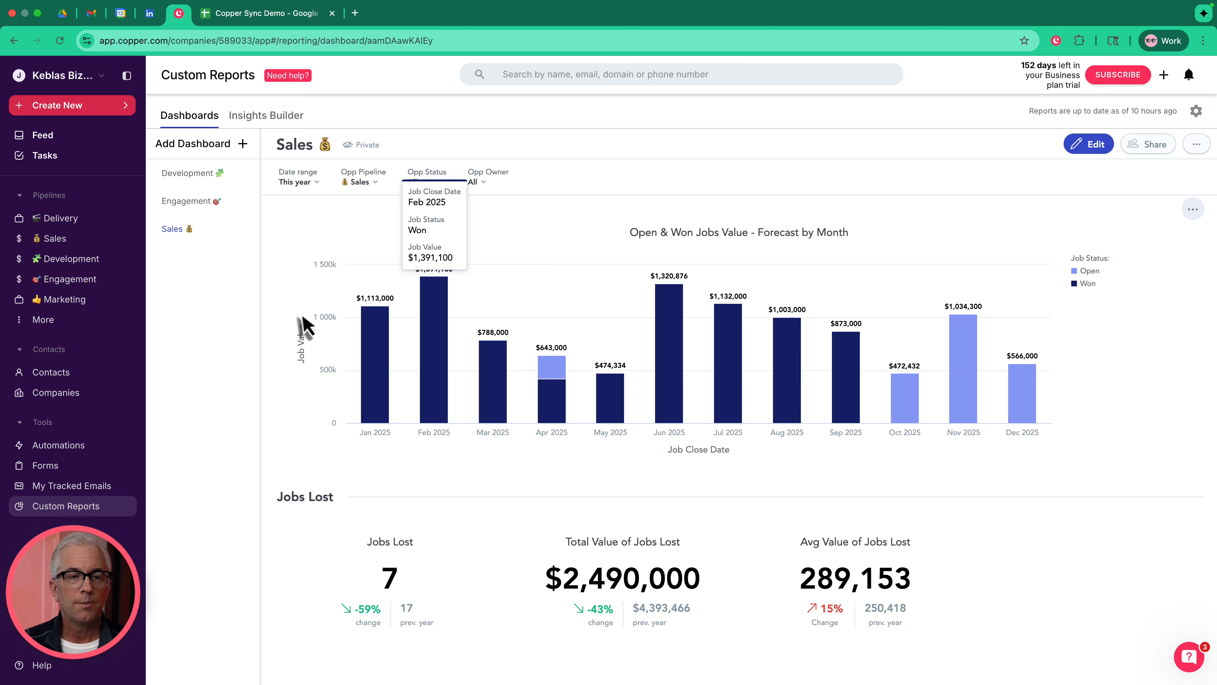
scroll(289, 247, "up", 1)
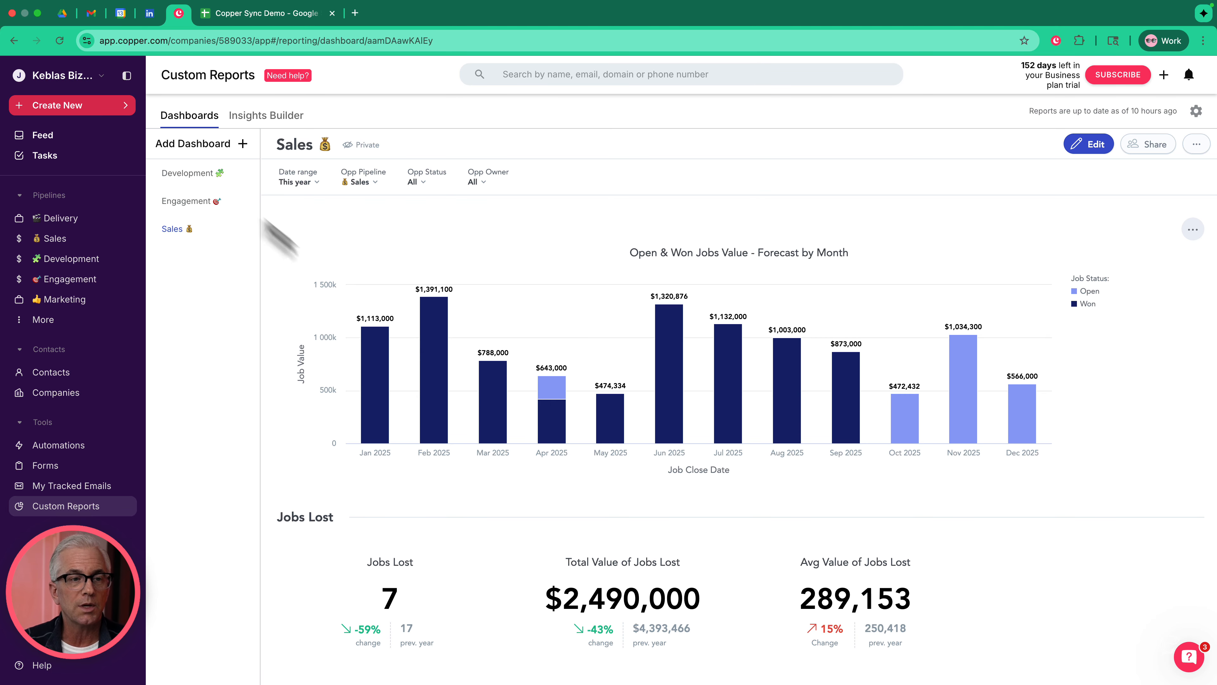
Open the Development dashboard and review its open, won, lost and abandoned client and lead indicators.
left_click(197, 181)
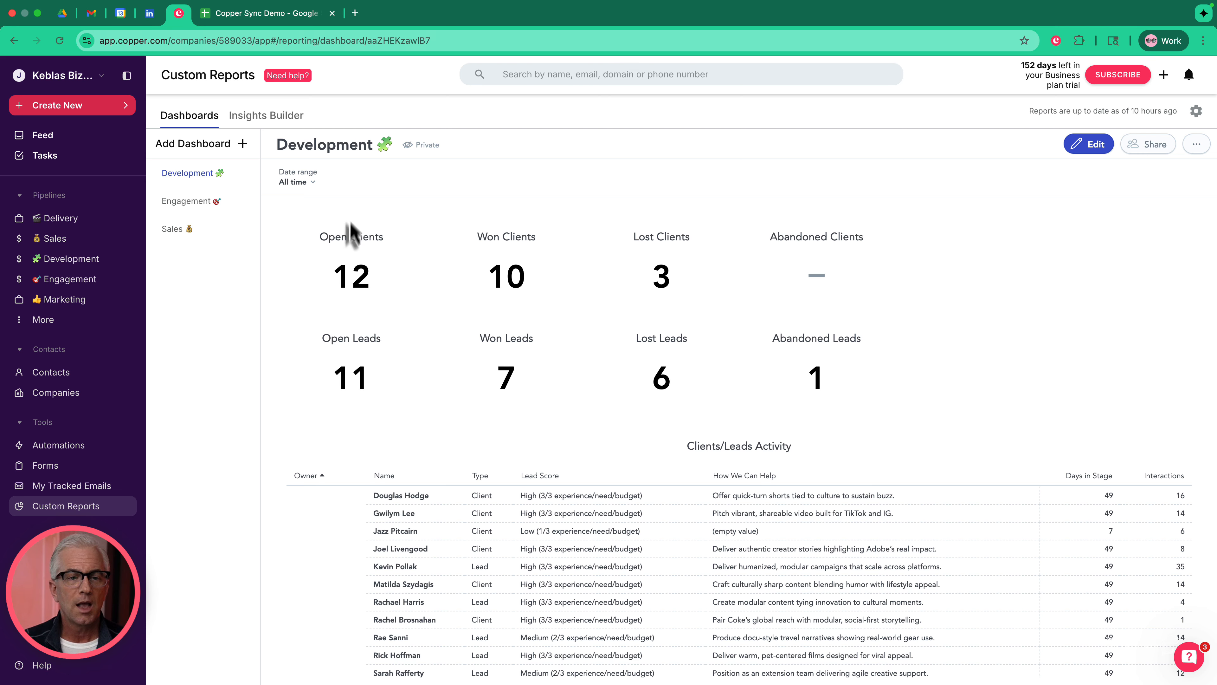
mouse_move(354, 259)
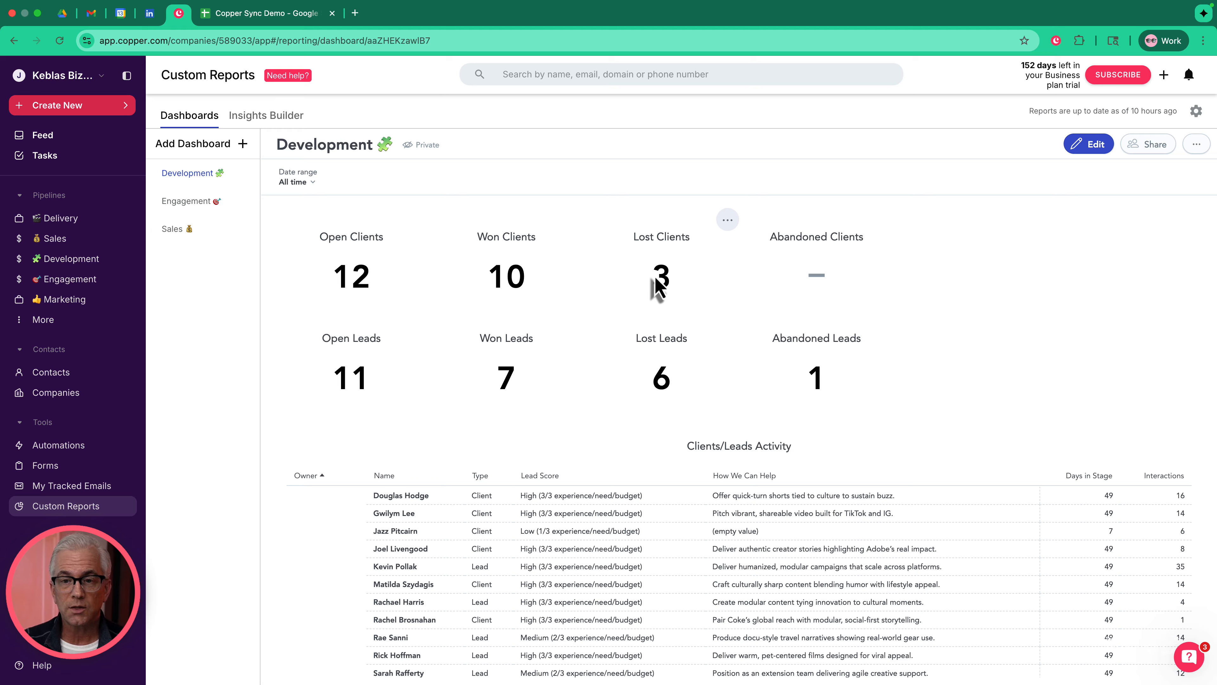
mouse_move(846, 282)
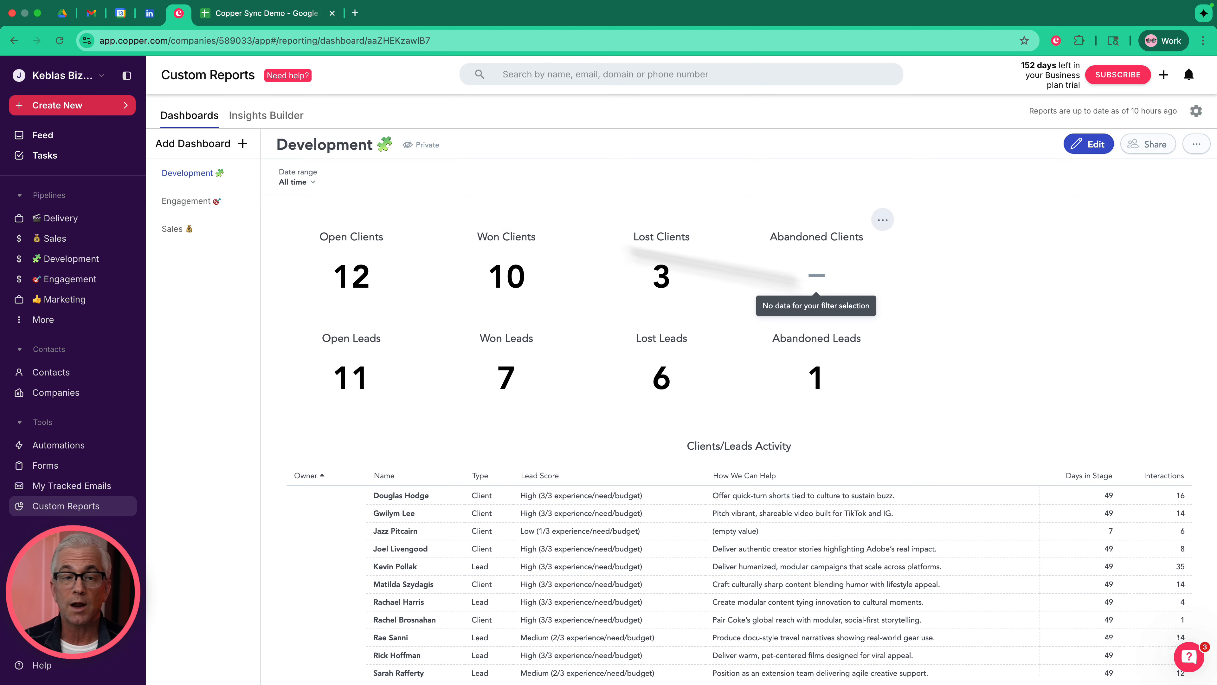
Filter the Development dashboard's date range to This quarter.
left_click(312, 186)
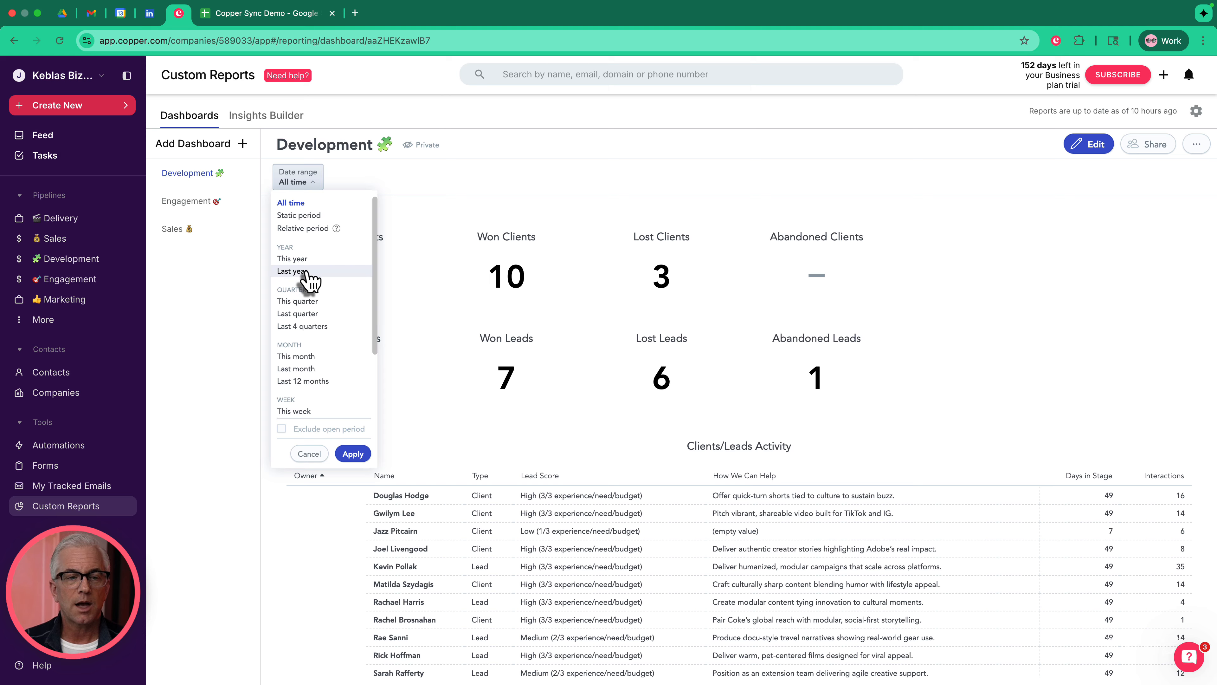
left_click(310, 302)
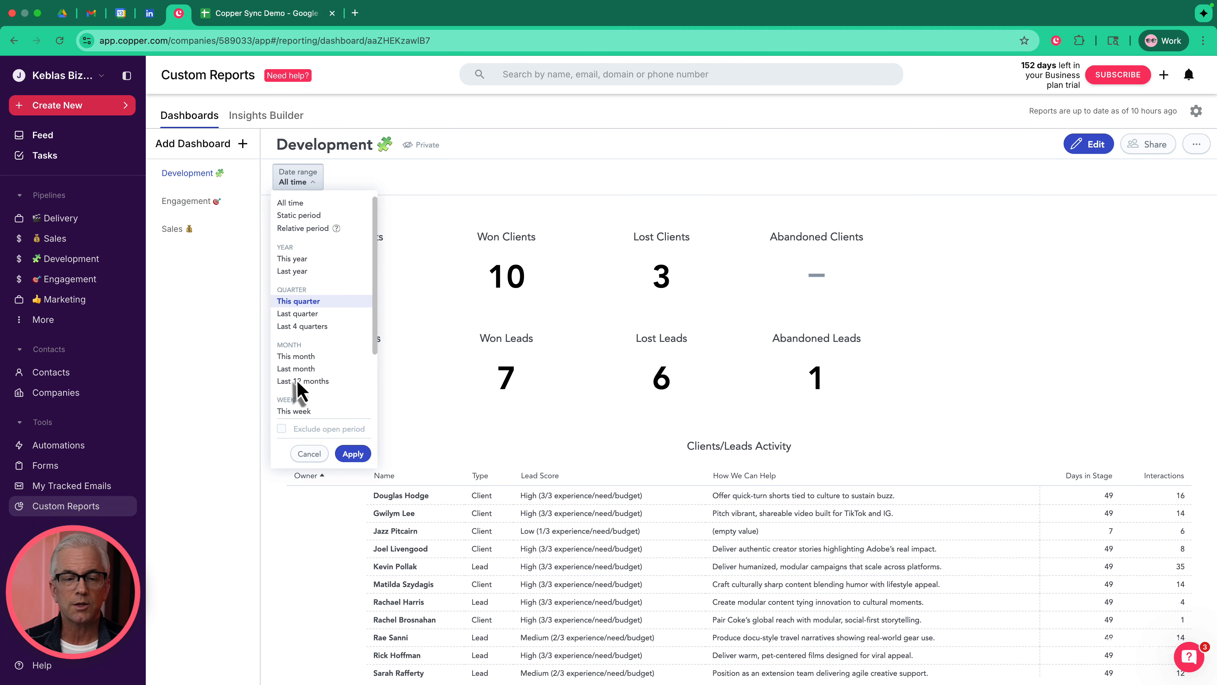
left_click(352, 454)
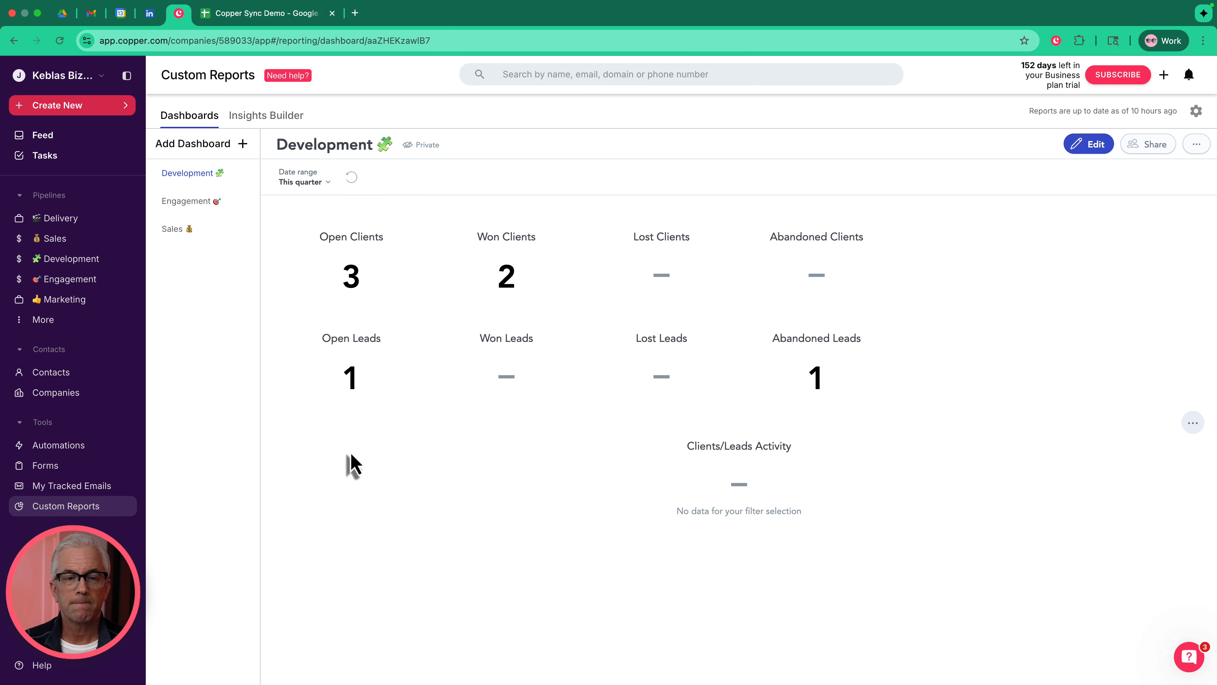
Set the Development dashboard's date range to This year, and reset the filter to All time.
left_click(309, 182)
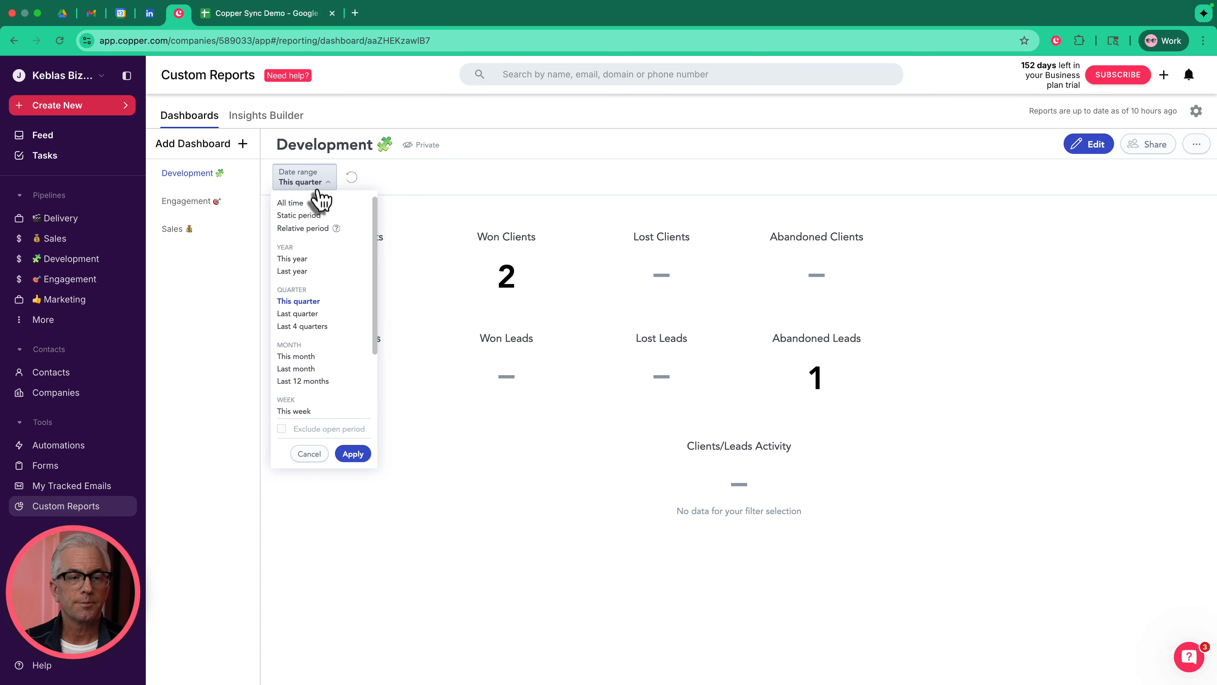
left_click(309, 259)
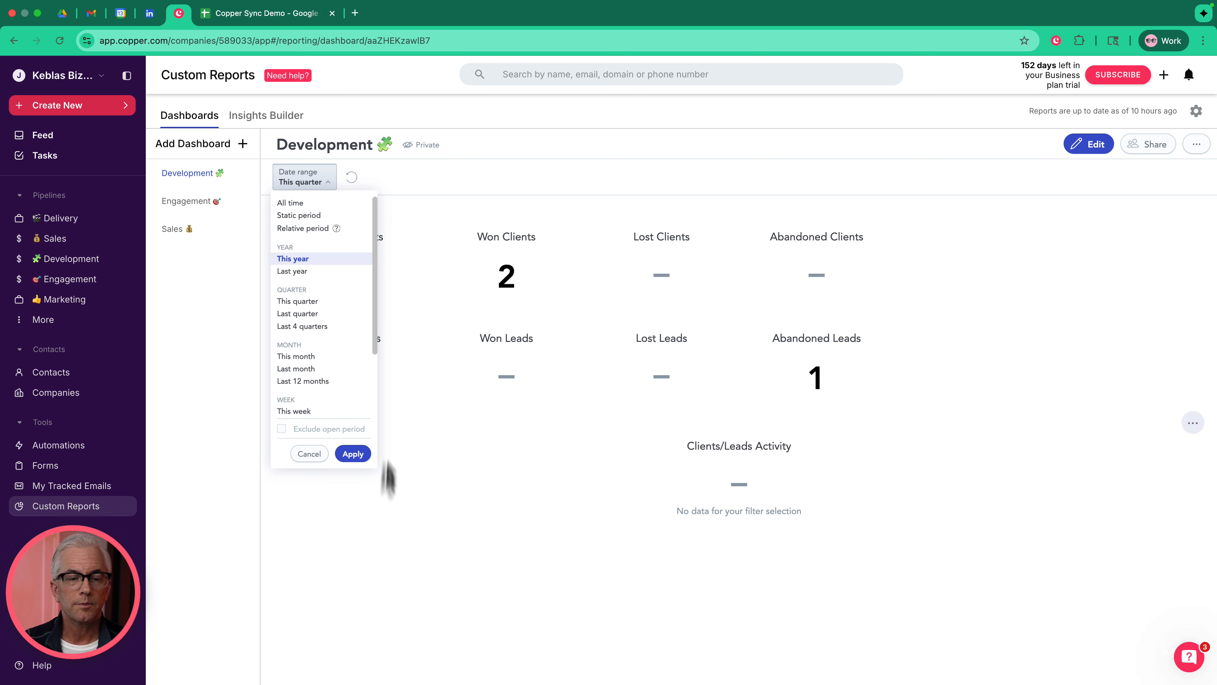
left_click(353, 454)
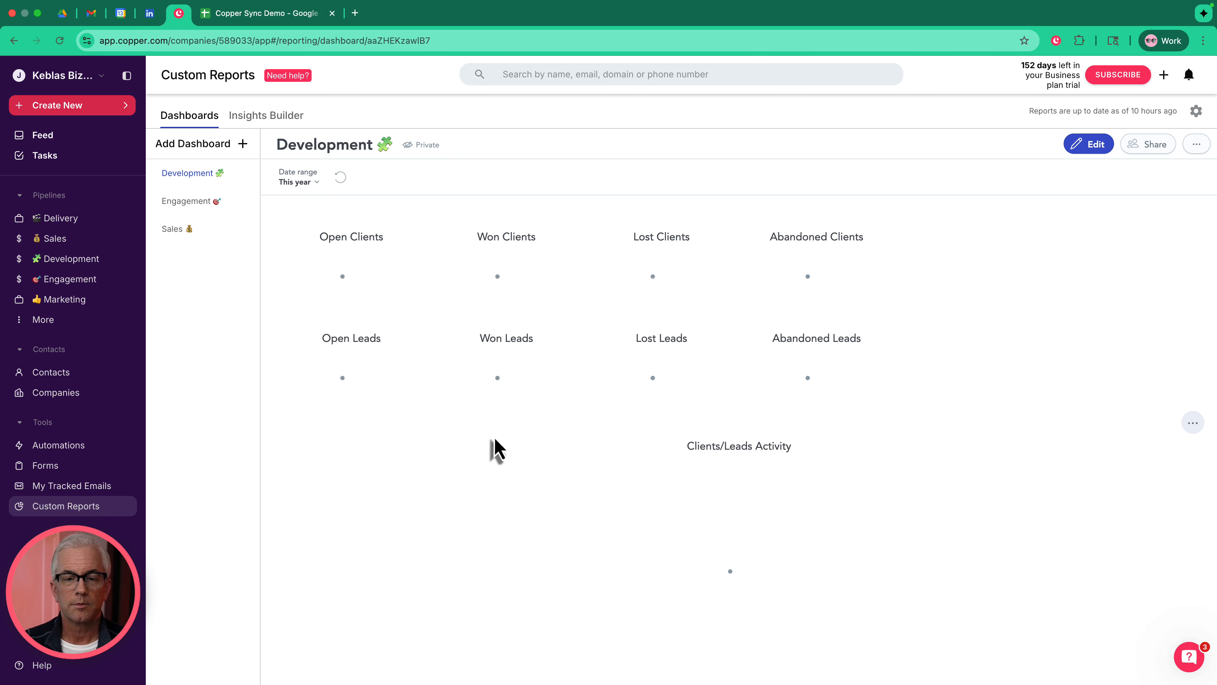
scroll(497, 450, "down", 2)
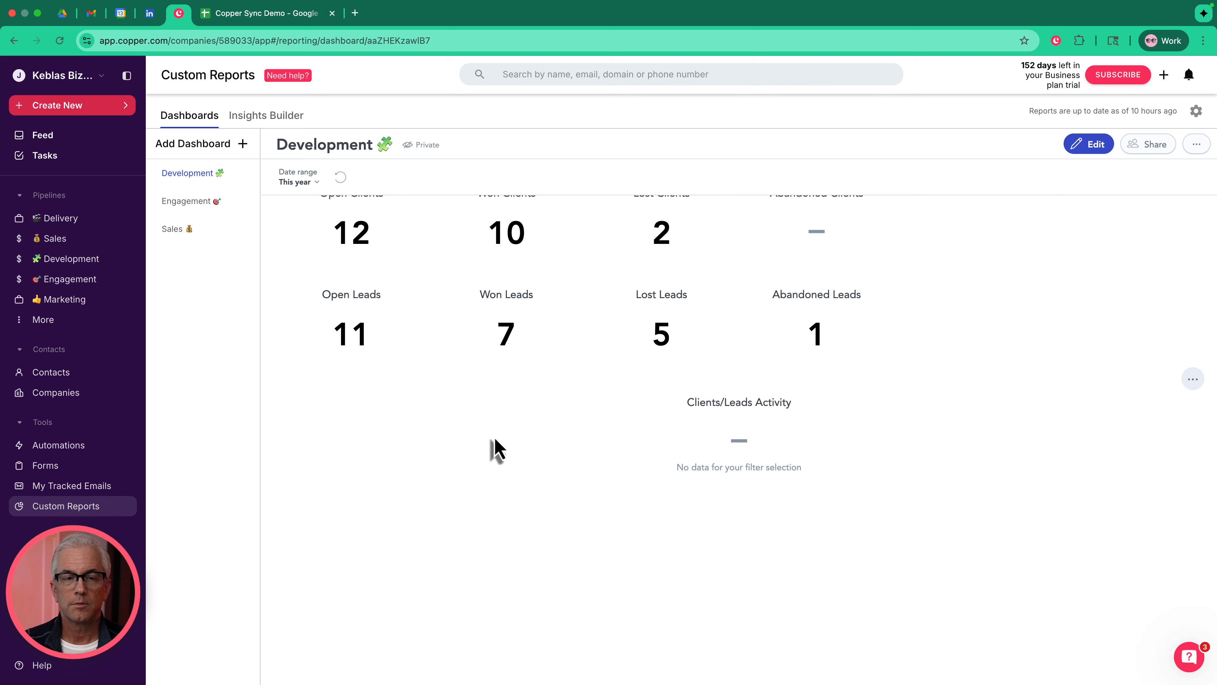
left_click(339, 178)
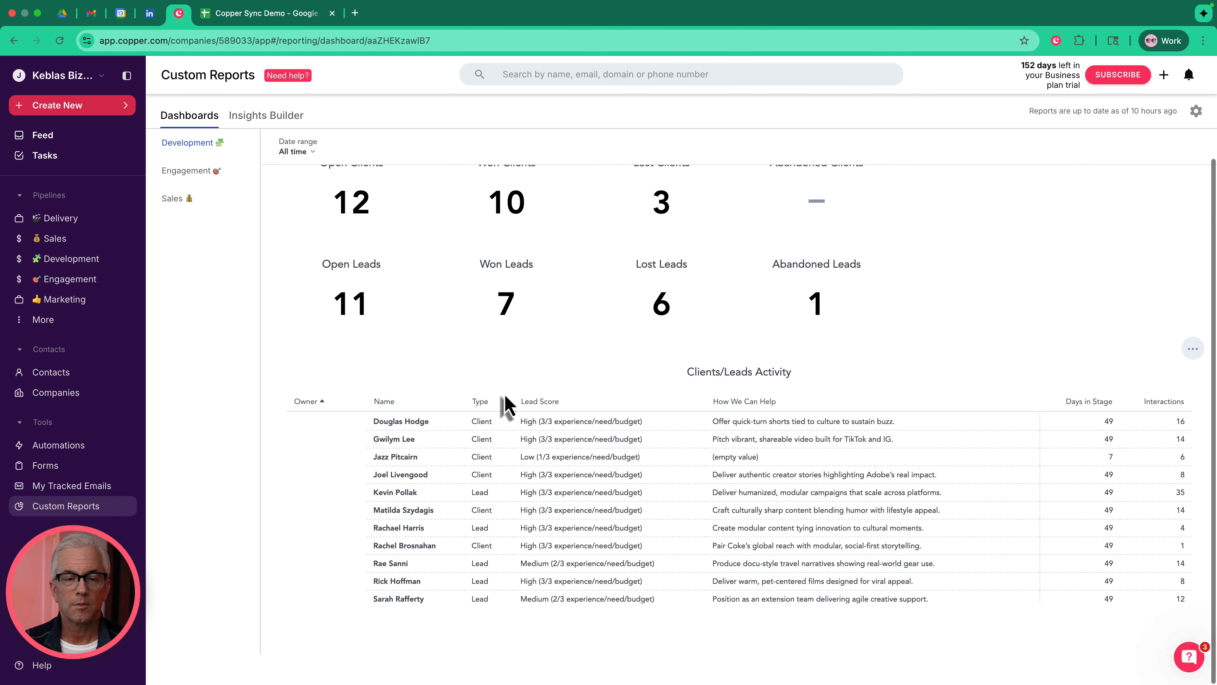
Examine the Clients/Leads Activity table by owner, including type, lead score, how we can help, days in stage and interactions.
scroll(503, 402, "down", 1)
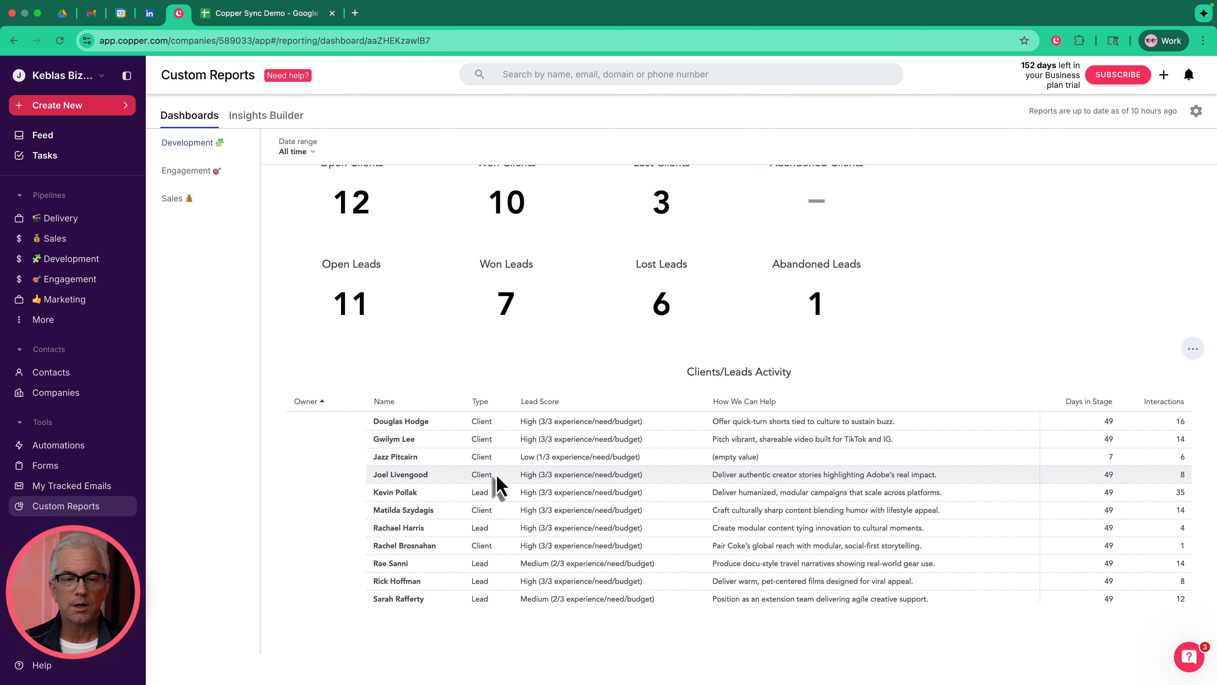
scroll(330, 493, "down", 3)
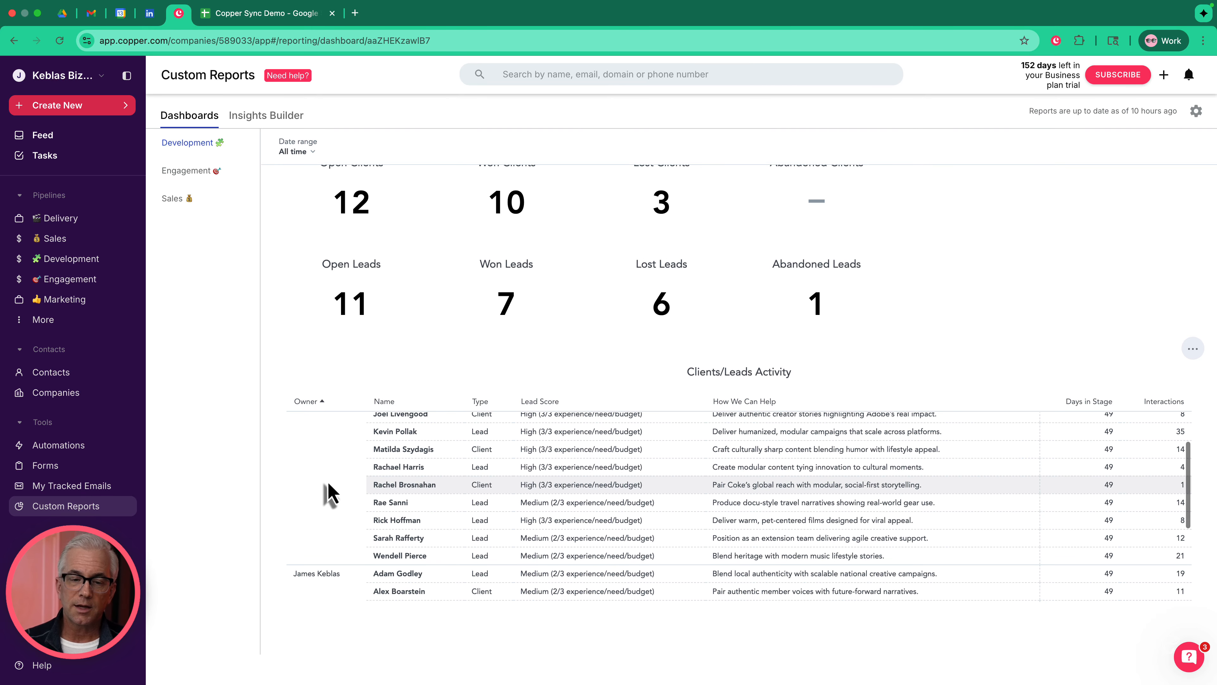
scroll(335, 494, "down", 3)
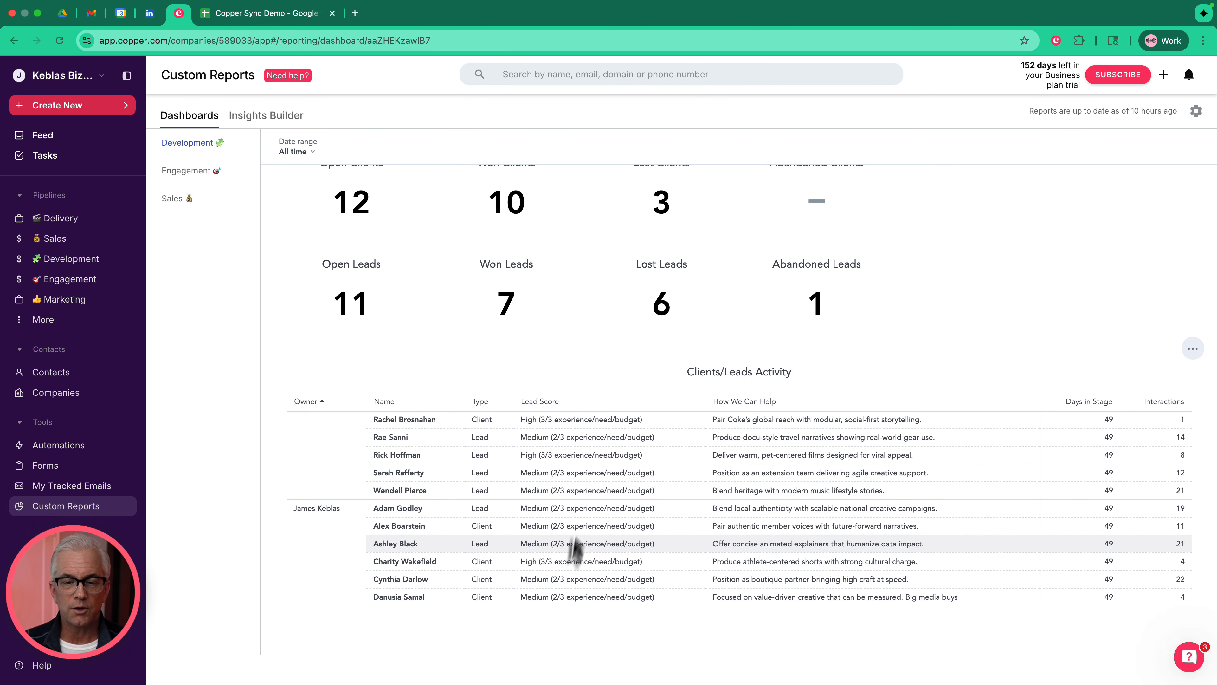
scroll(578, 533, "up", 5)
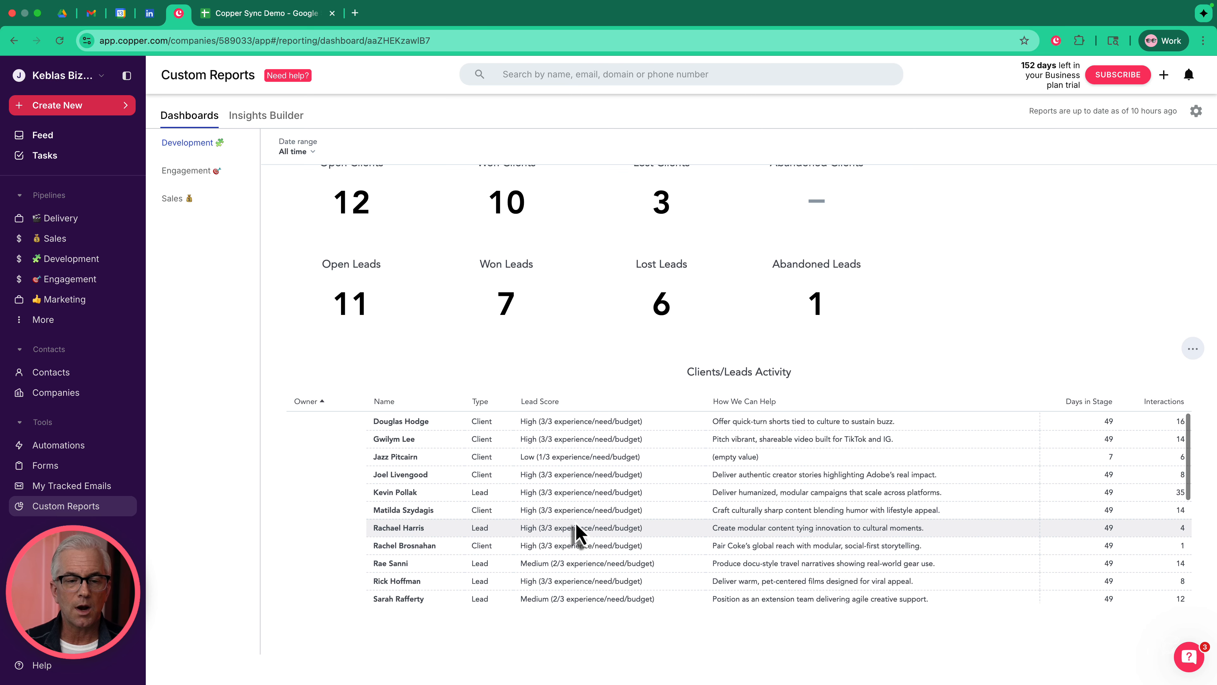
scroll(575, 535, "down", 3)
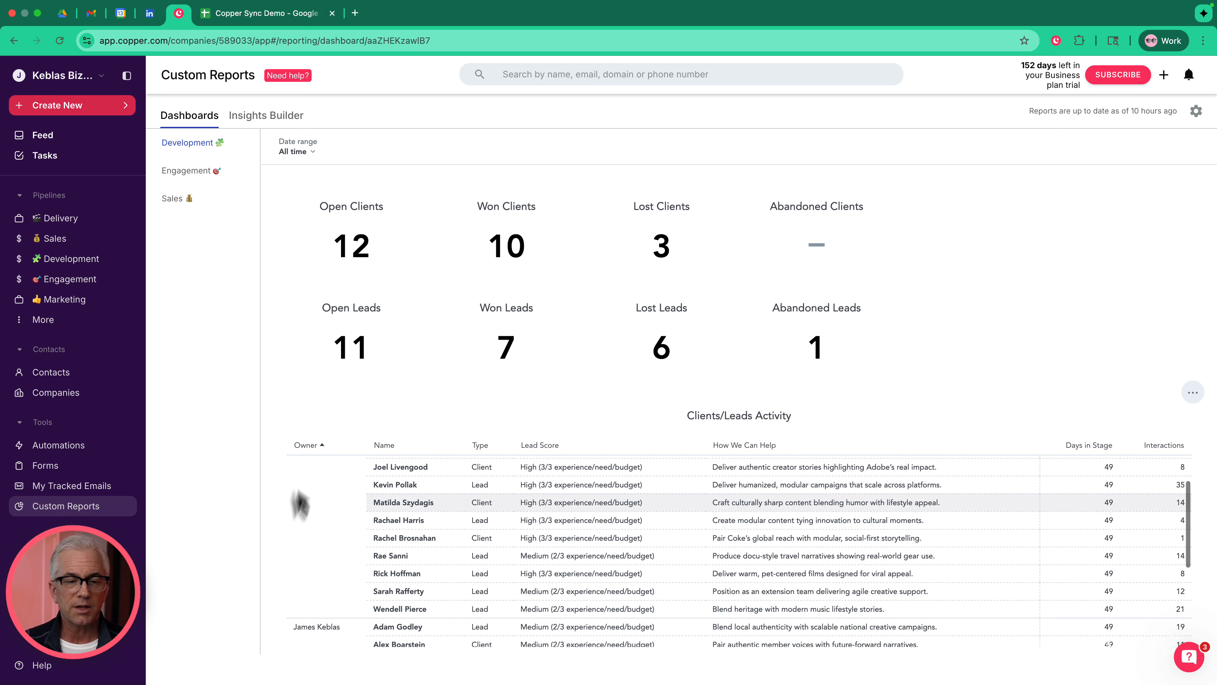
scroll(315, 537, "up", 1)
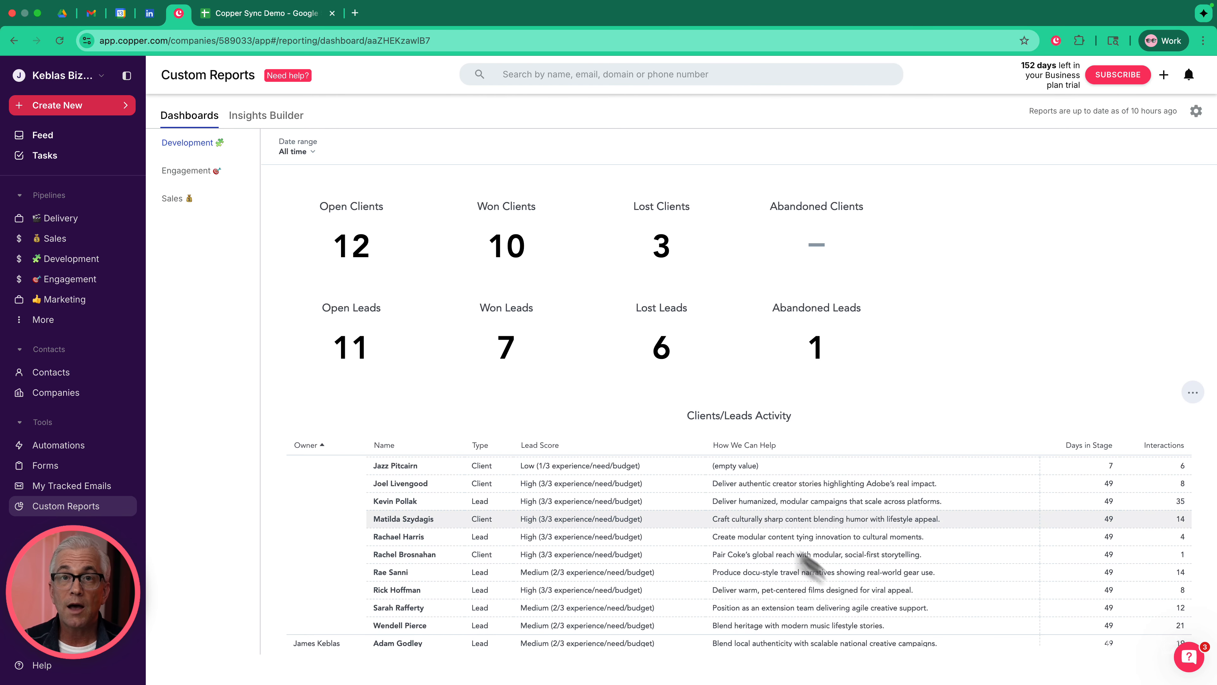
scroll(853, 497, "right", 1)
scroll(863, 502, "left", 1)
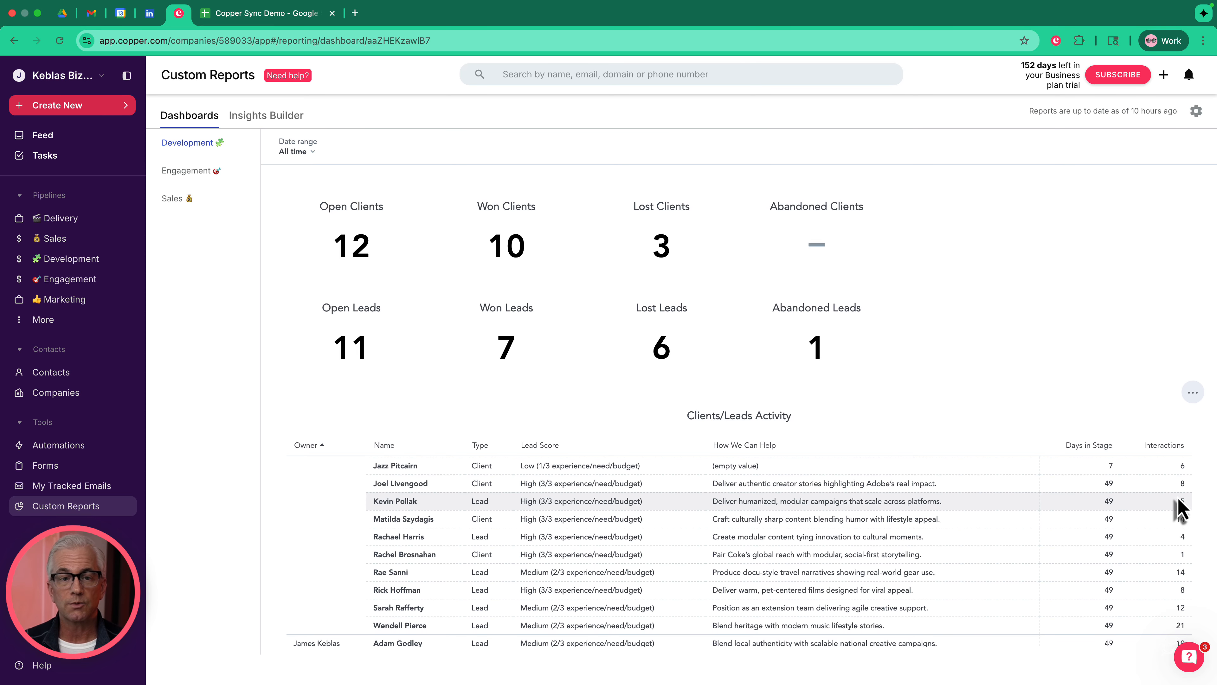
scroll(1180, 510, "down", 5)
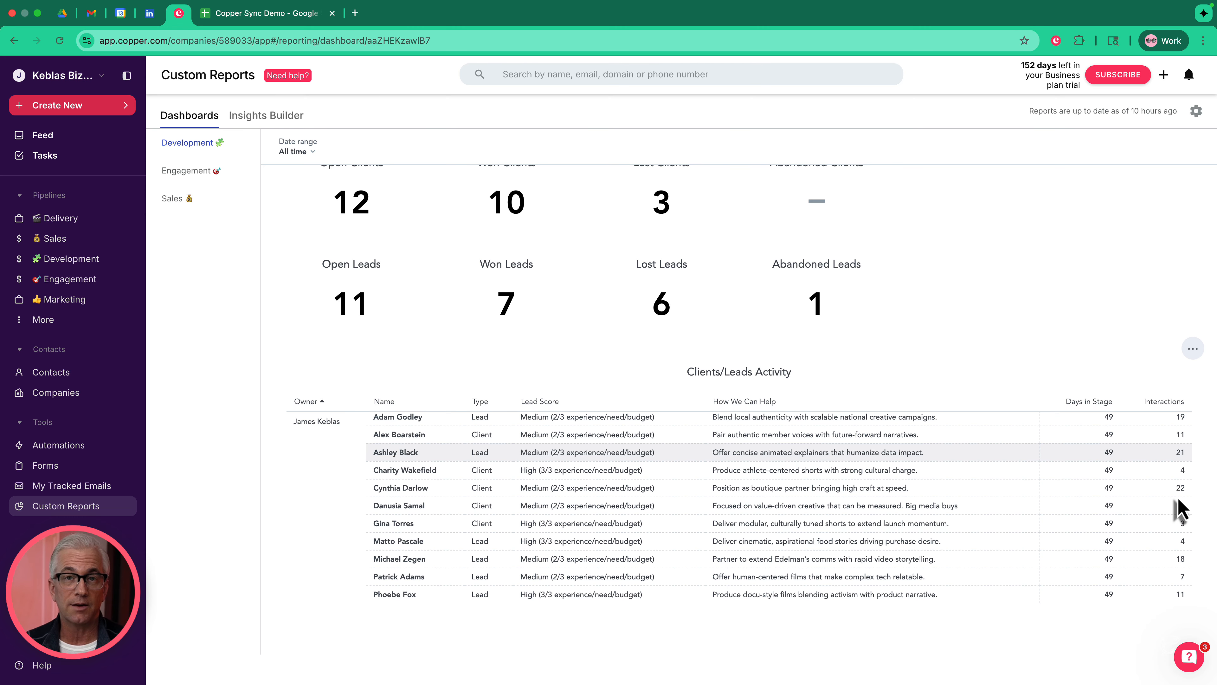
Open the Engagement dashboard and examine the Lead Activity in Engagement table by owner, including what can be shared, days in stage and interactions.
left_click(192, 179)
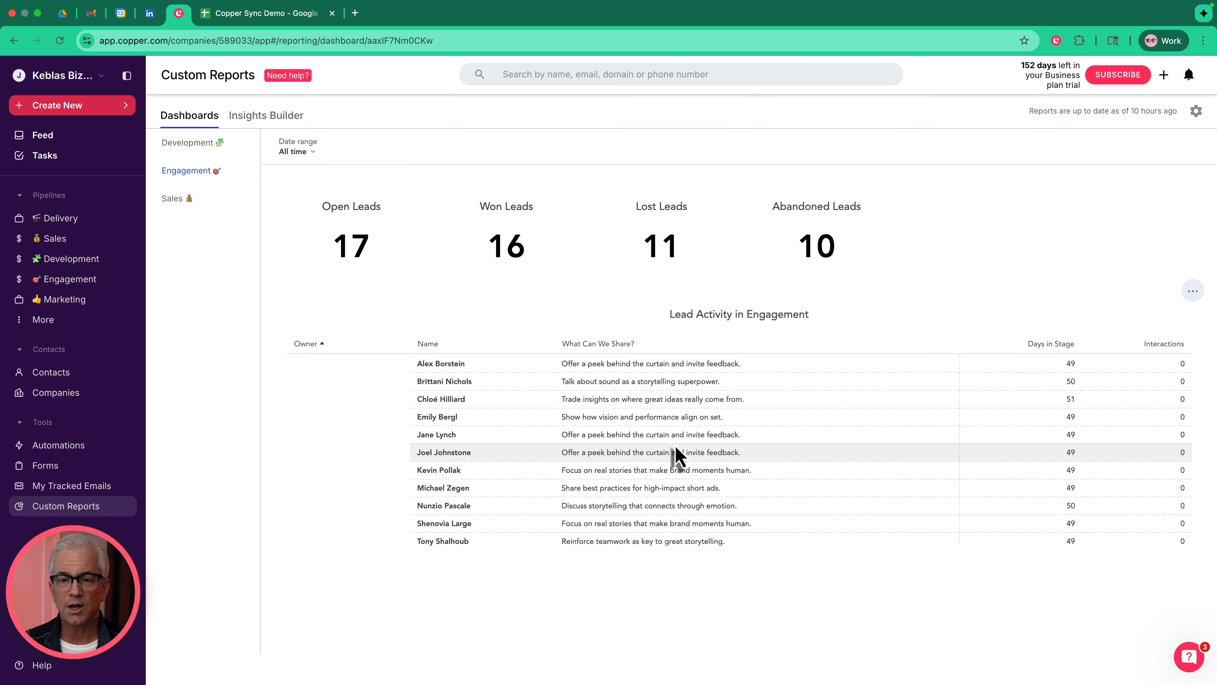
scroll(676, 458, "down", 1)
scroll(676, 458, "up", 1)
scroll(399, 436, "down", 5)
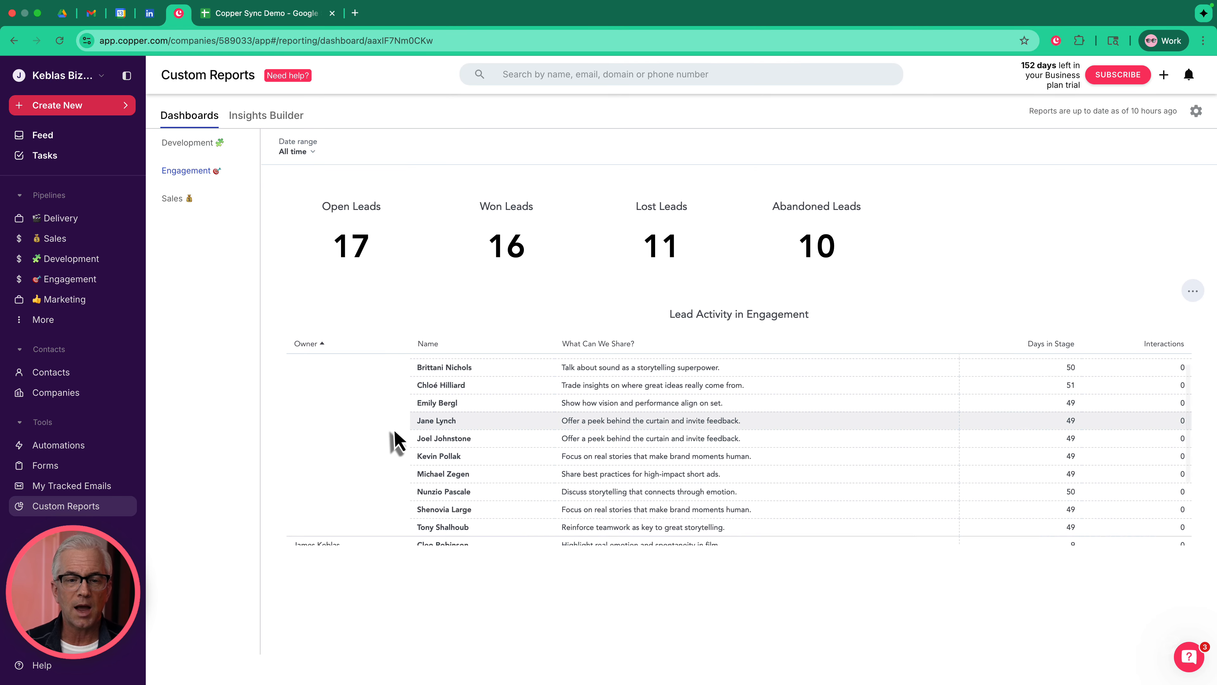
scroll(370, 457, "down", 1)
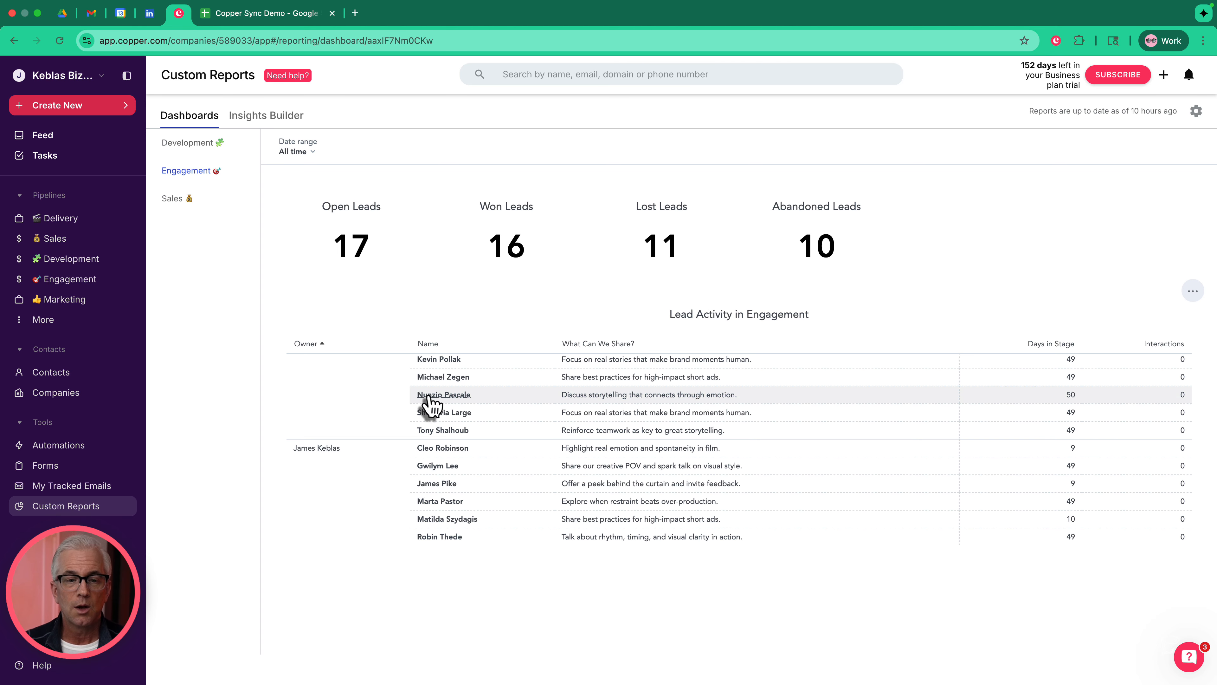
scroll(455, 426, "up", 1)
scroll(455, 427, "up", 2)
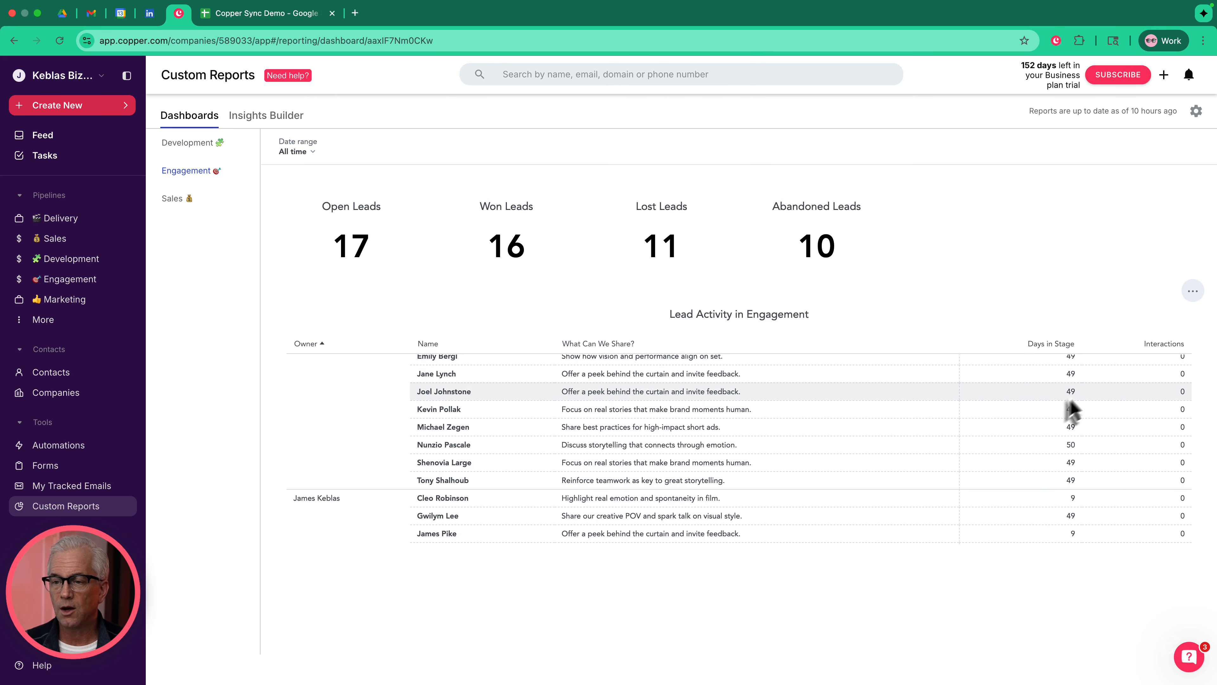
scroll(1062, 404, "up", 1)
scroll(1062, 406, "up", 1)
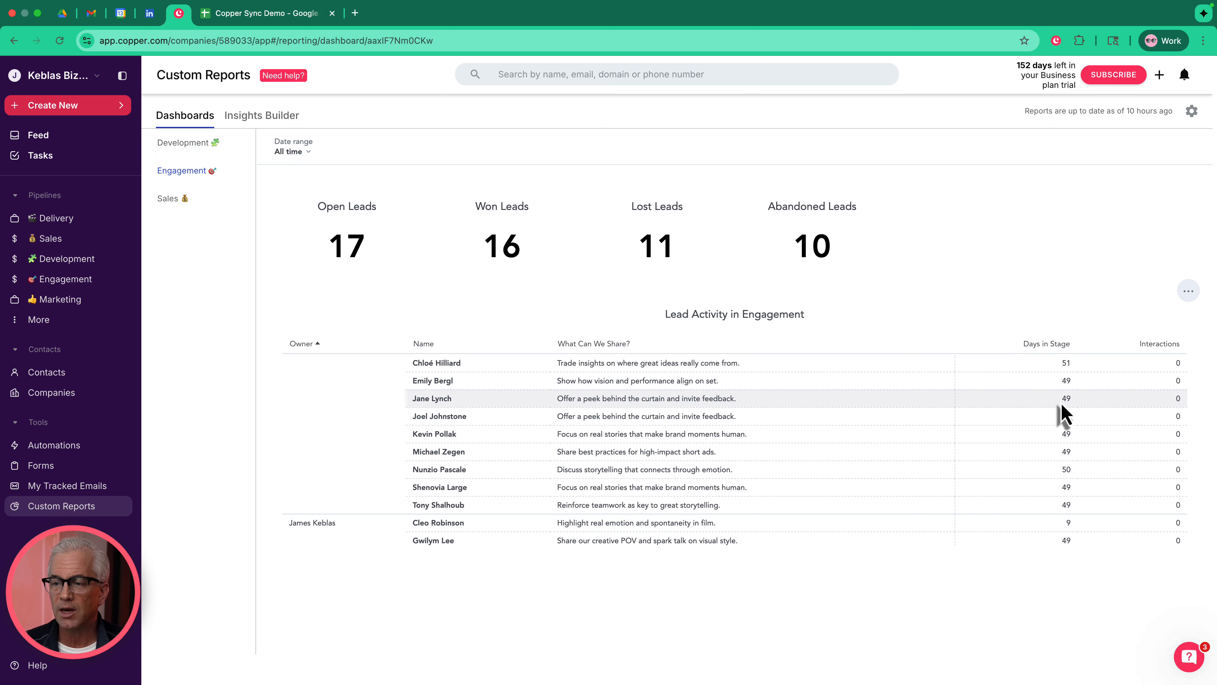
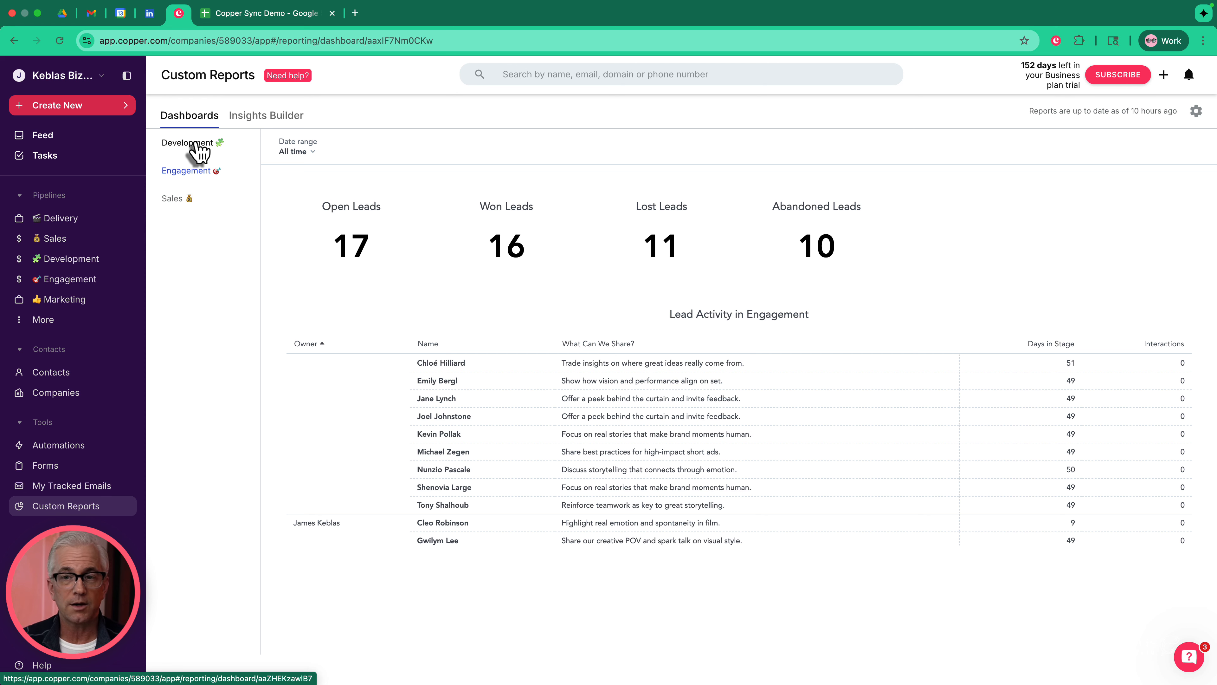
Open the Sales dashboard for editing and bring up the configuration of the Jobs Won indicator.
left_click(173, 199)
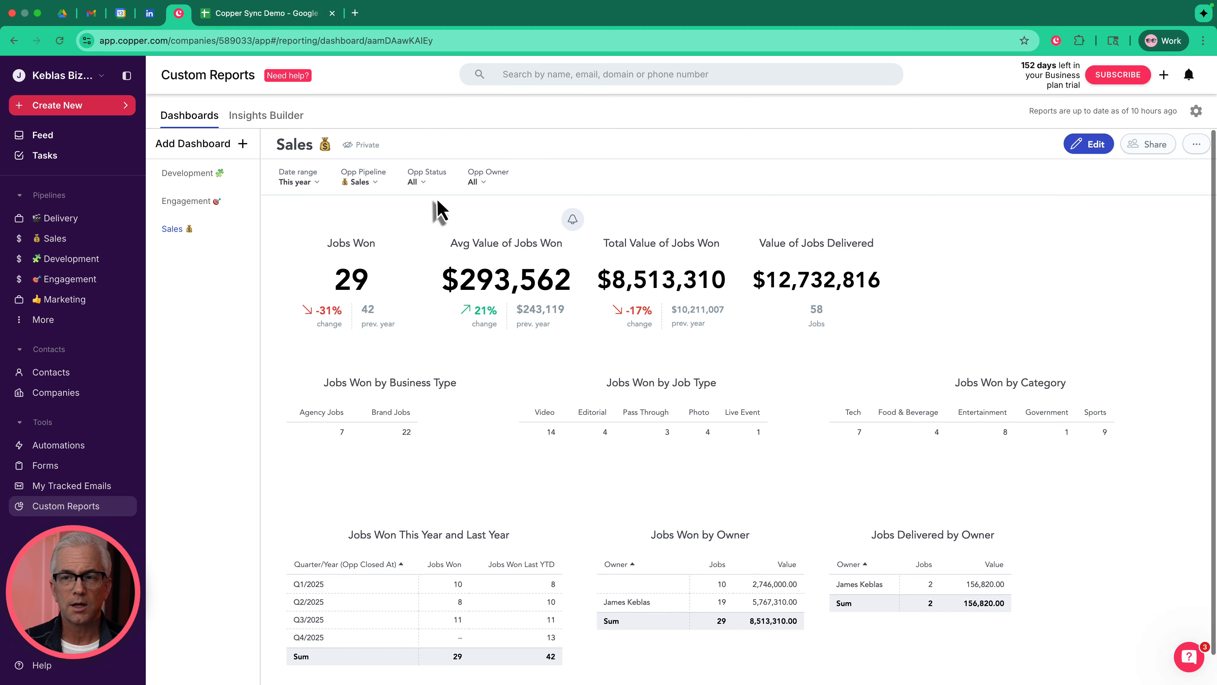
left_click(1084, 145)
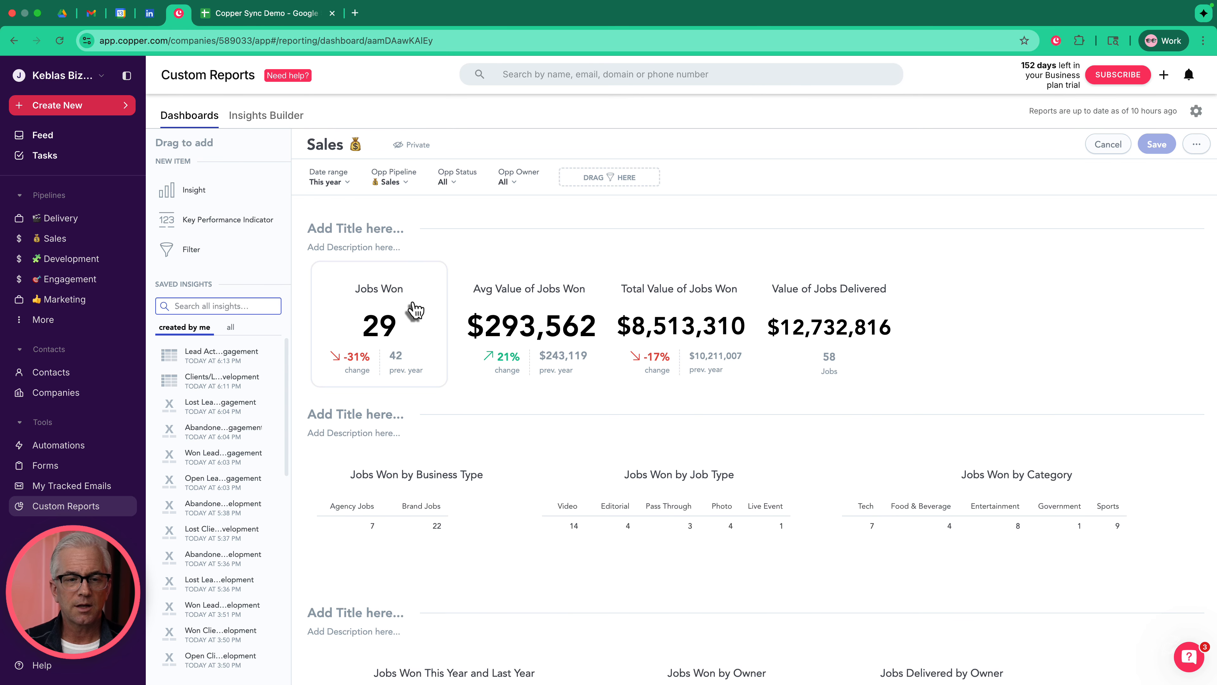
left_click(415, 314)
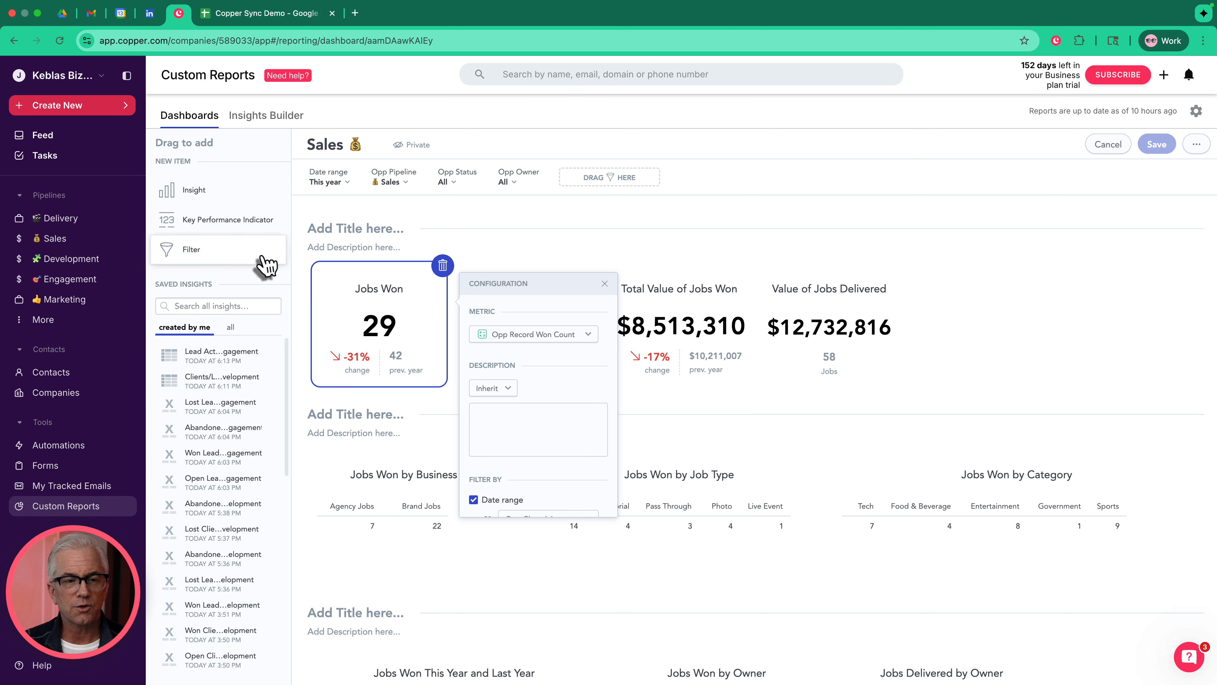
Add a key performance indicator ahead of Jobs Won on the Sales dashboard, using the Opp Record Won Count metric.
left_click_drag(202, 222, 370, 305)
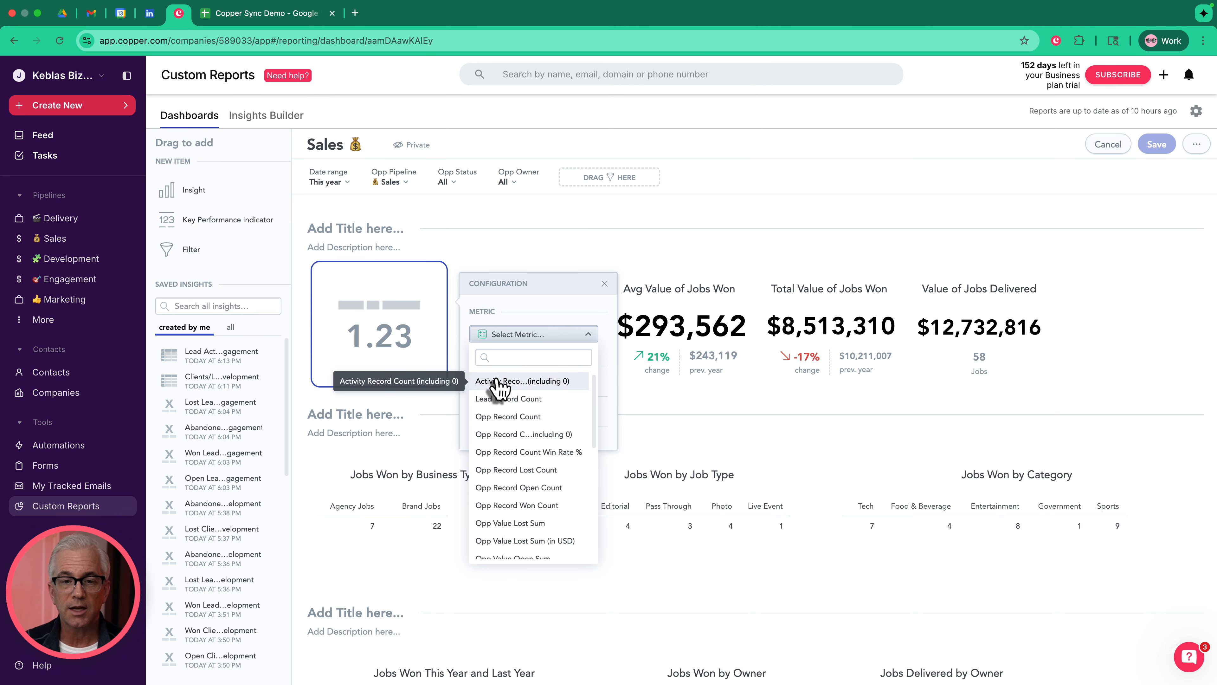
left_click(425, 322)
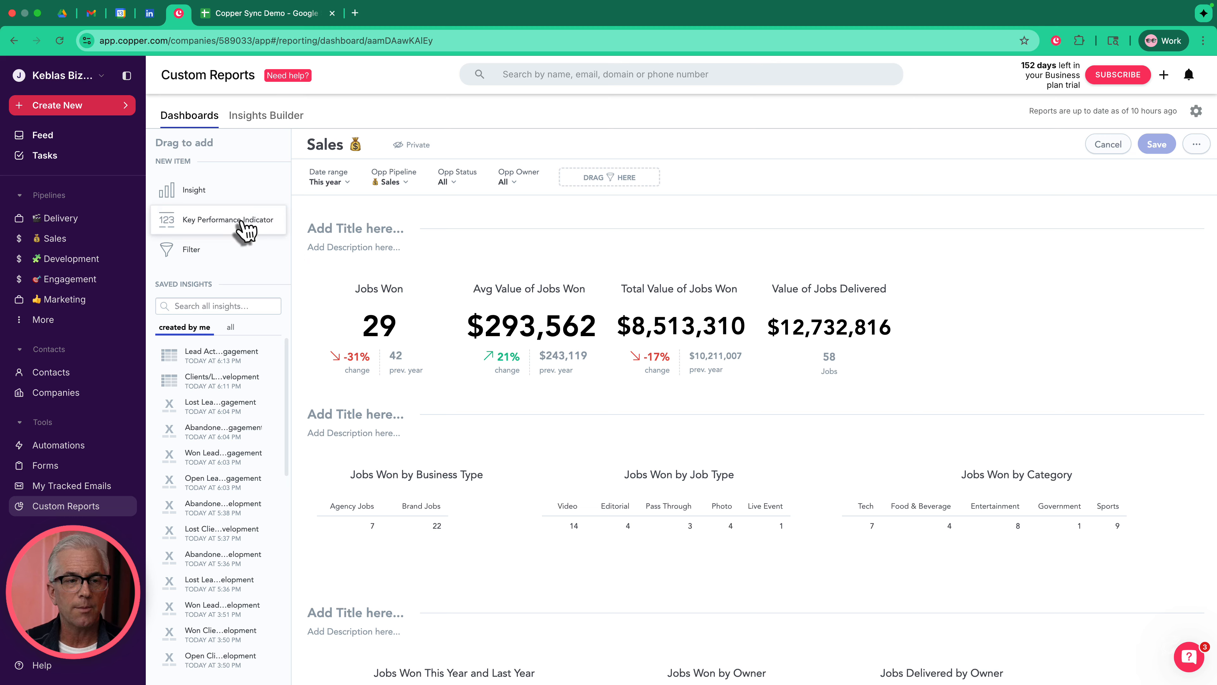
left_click_drag(242, 223, 400, 312)
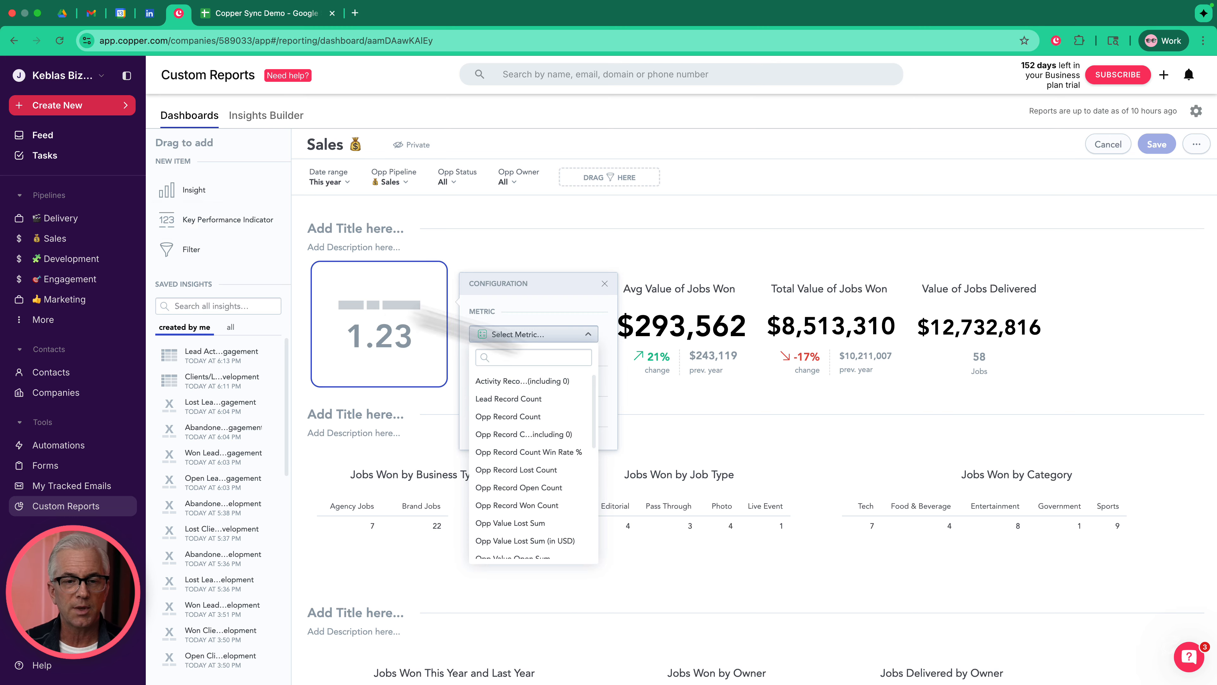
type("won")
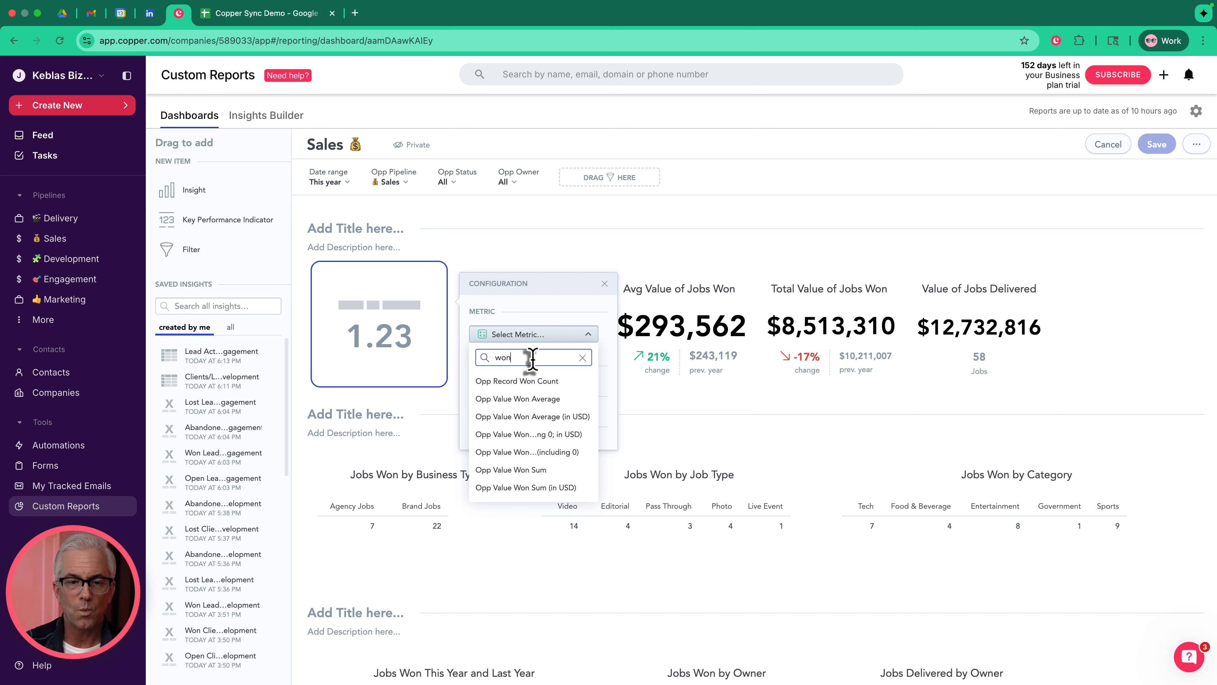
left_click(539, 384)
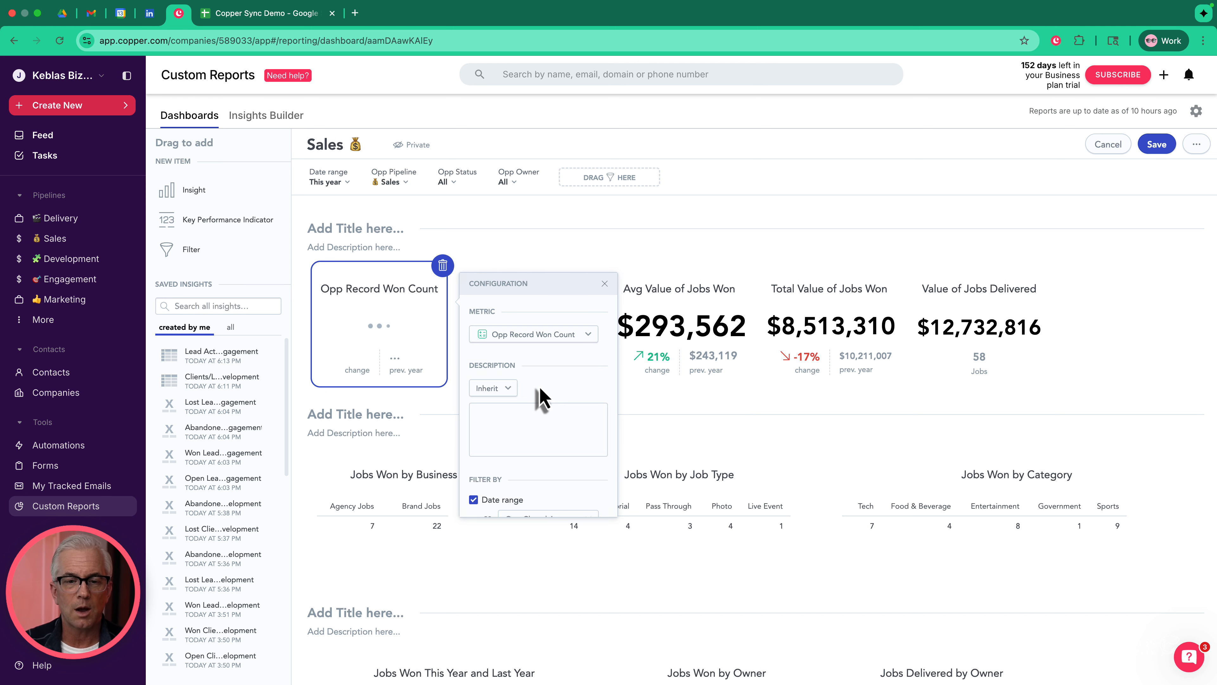
left_click(516, 250)
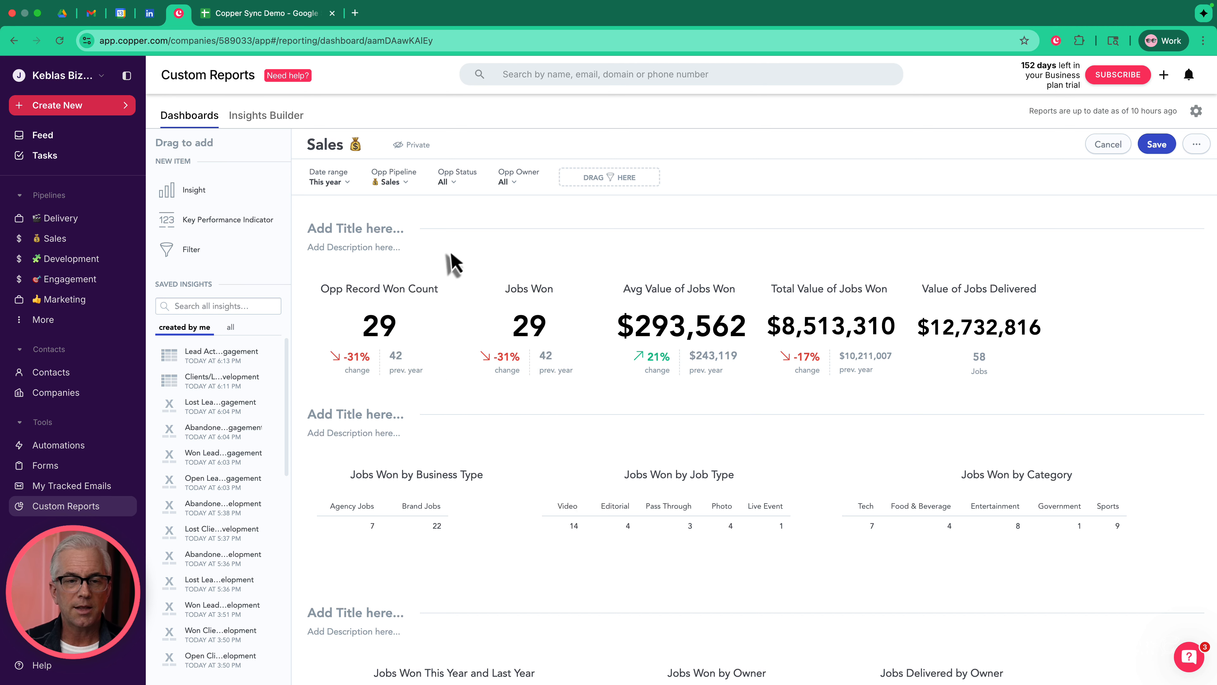
Delete the newly added Opp Record Won Count indicator from the Sales dashboard.
left_click(432, 272)
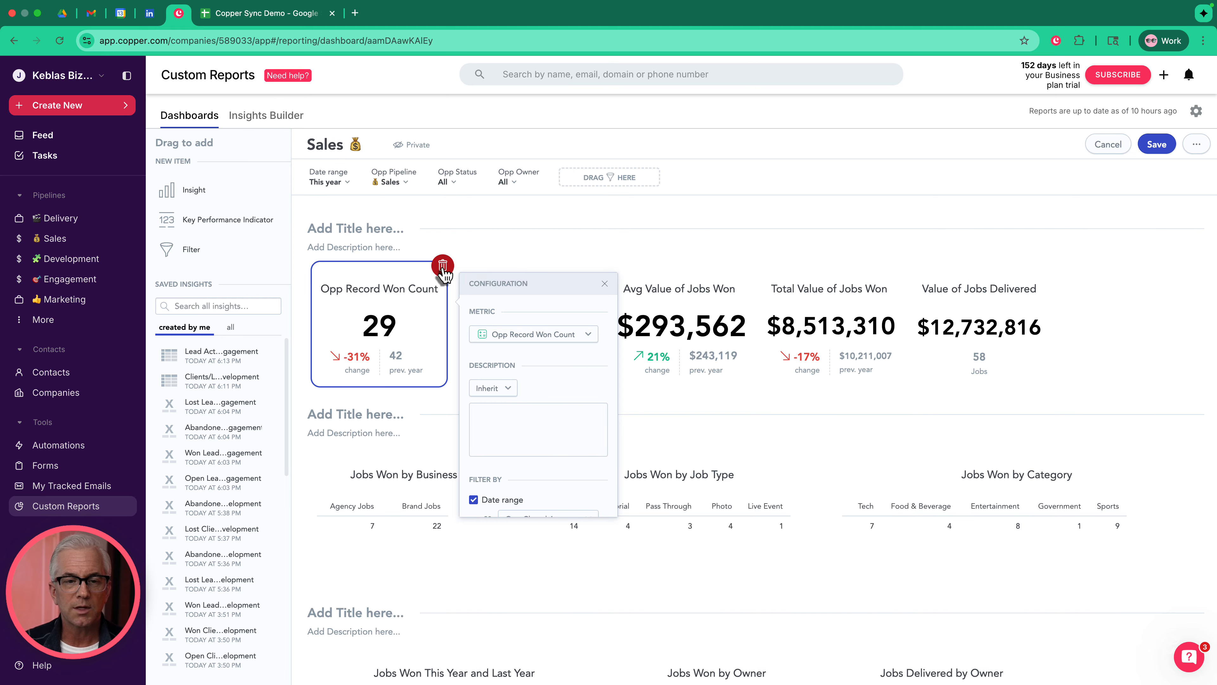
left_click(442, 268)
left_click(763, 437)
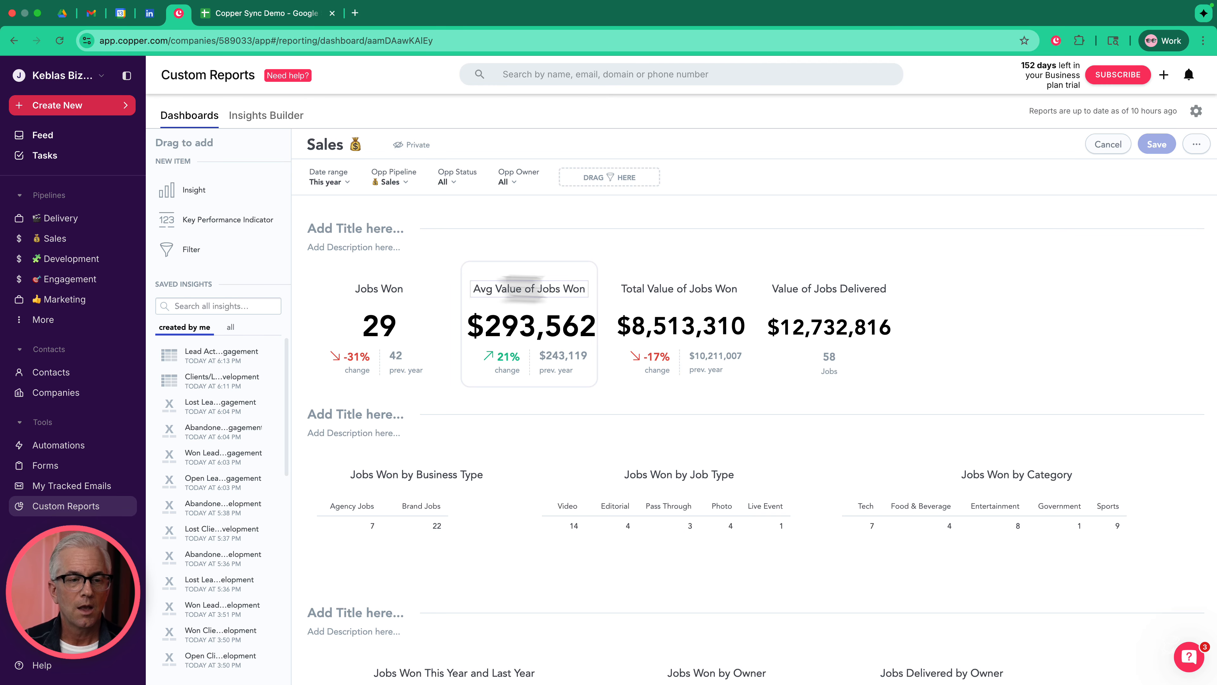
Examine the metrics available for the Jobs Won indicator, covering opportunity record counts and lost, open and won values.
left_click(426, 288)
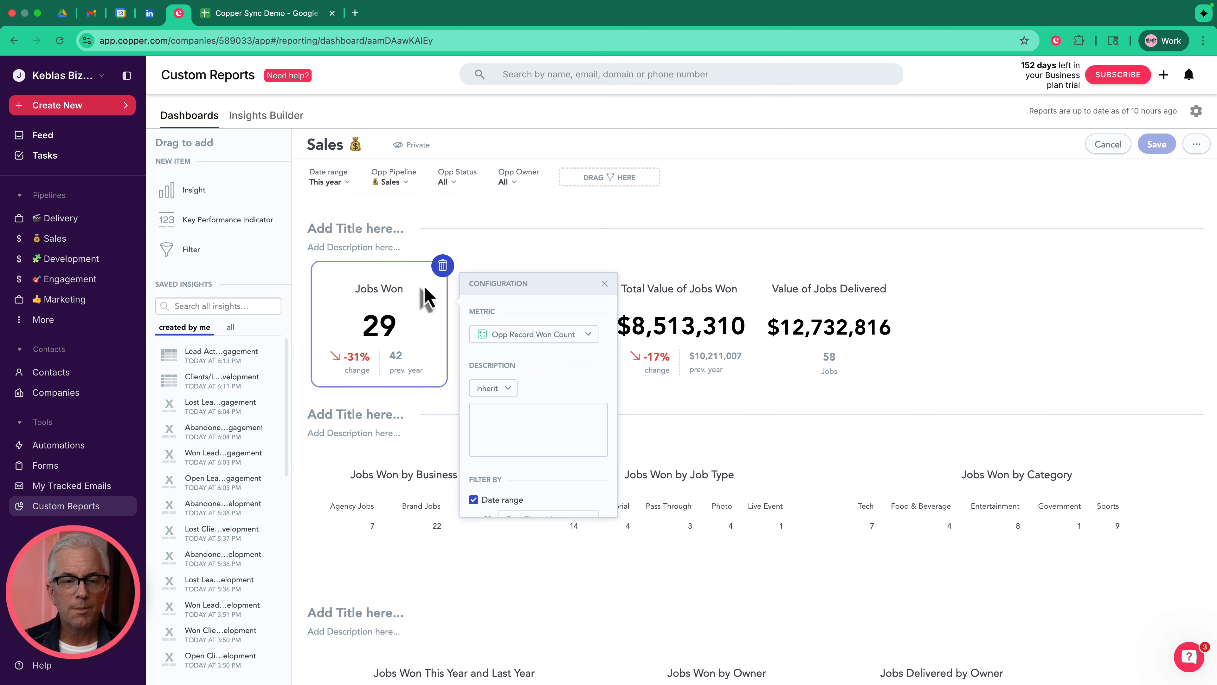
left_click(533, 338)
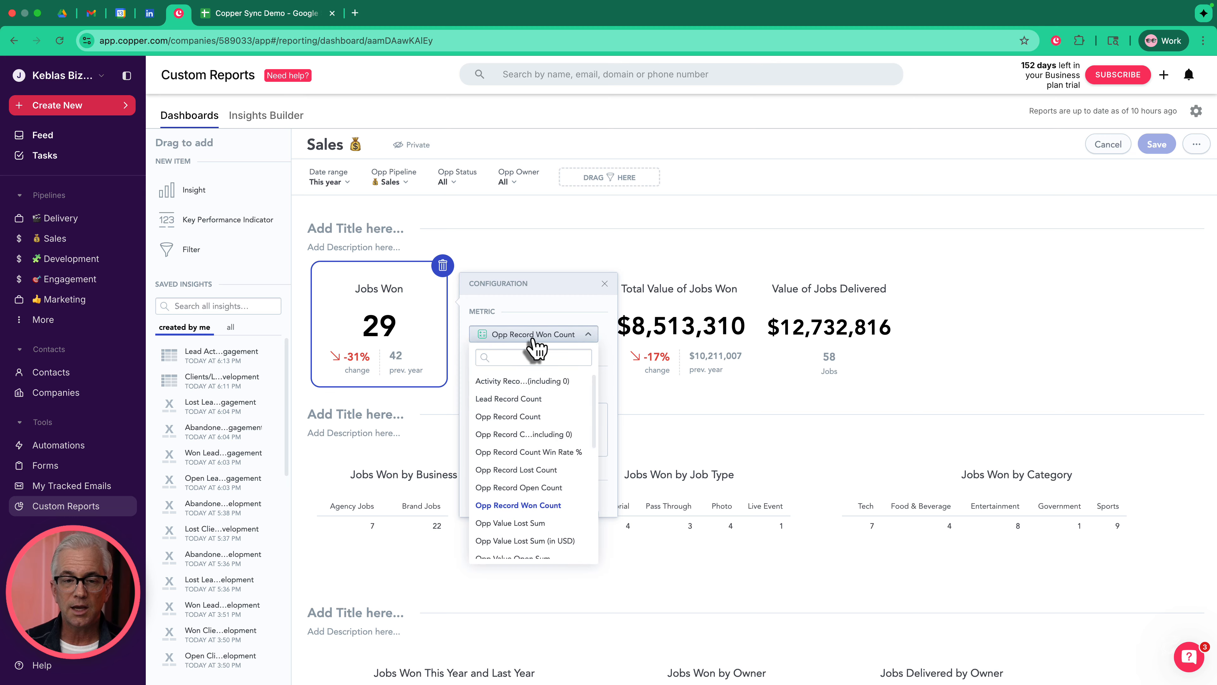
scroll(527, 413, "down", 5)
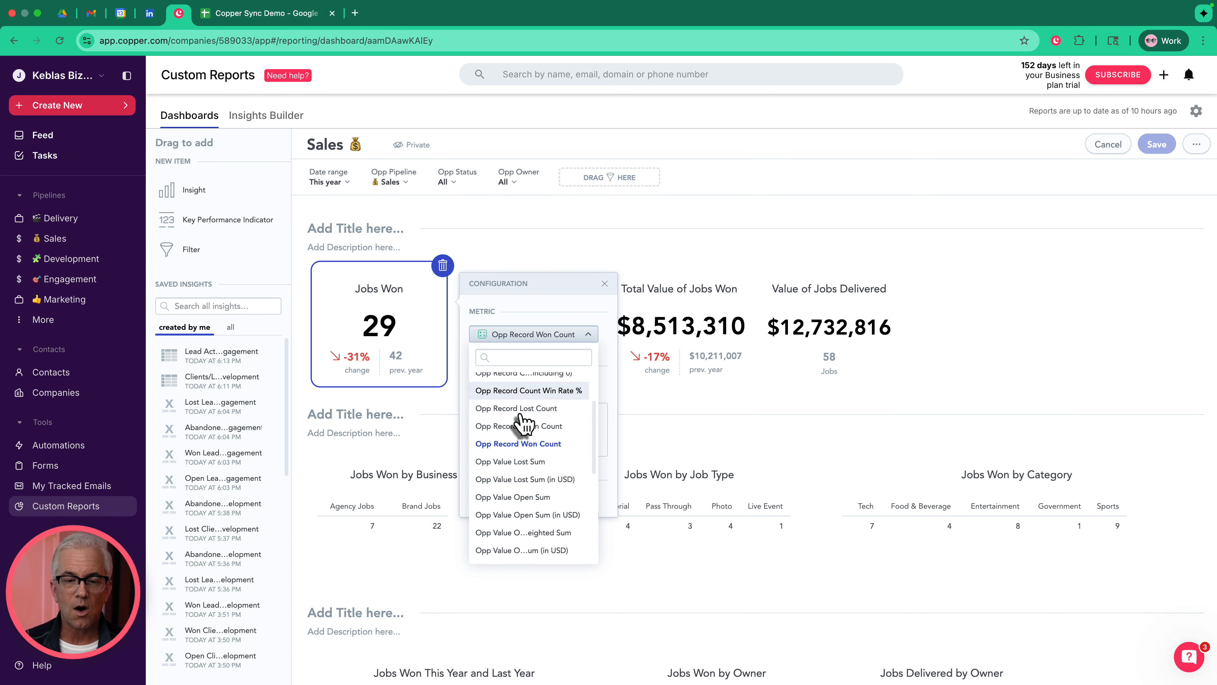
scroll(525, 424, "down", 1)
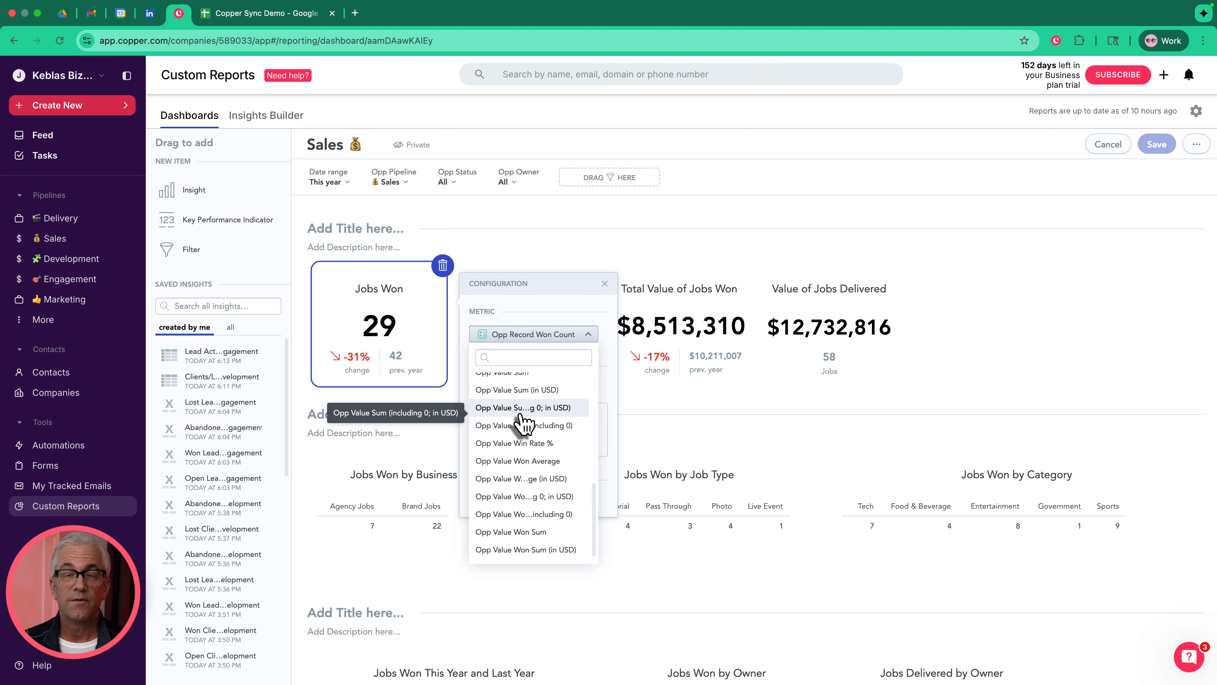
scroll(520, 475, "up", 3)
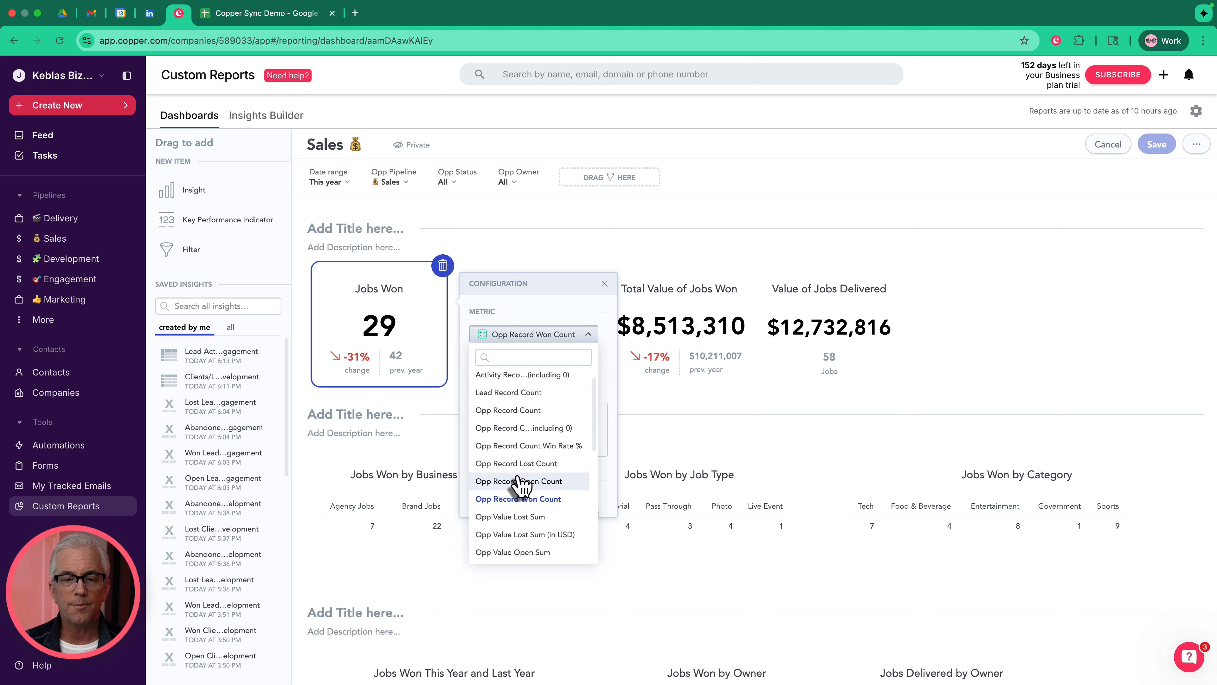
scroll(520, 485, "up", 1)
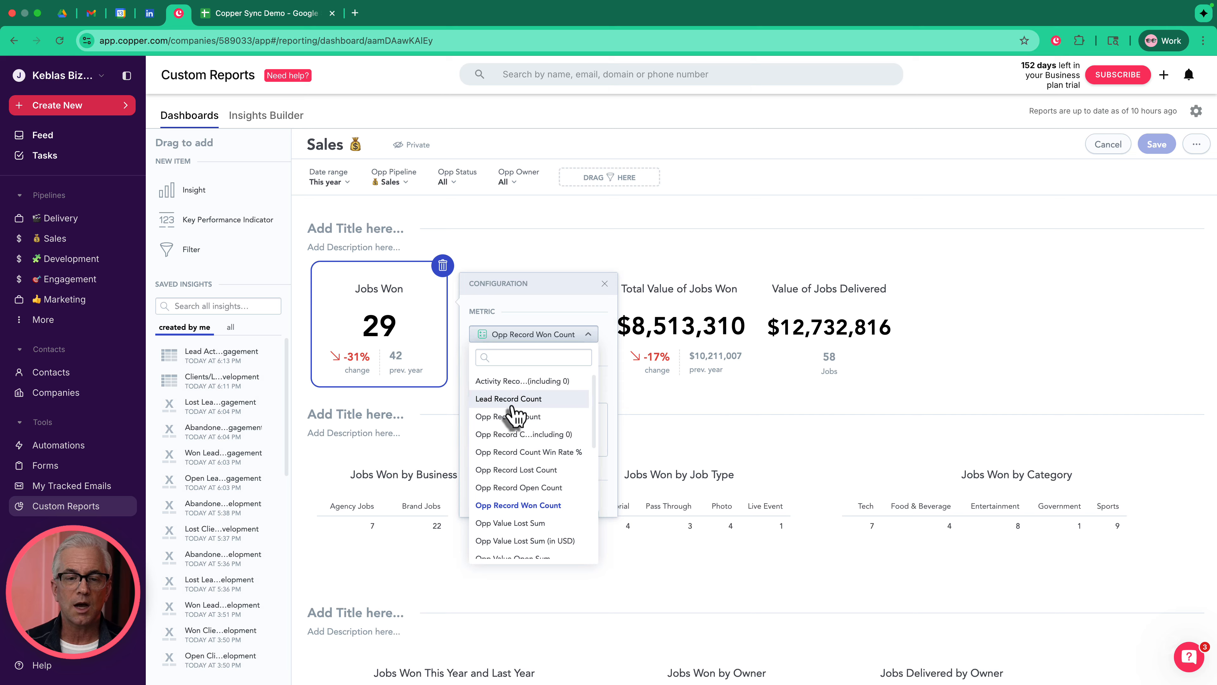
scroll(514, 451, "down", 3)
scroll(513, 472, "down", 1)
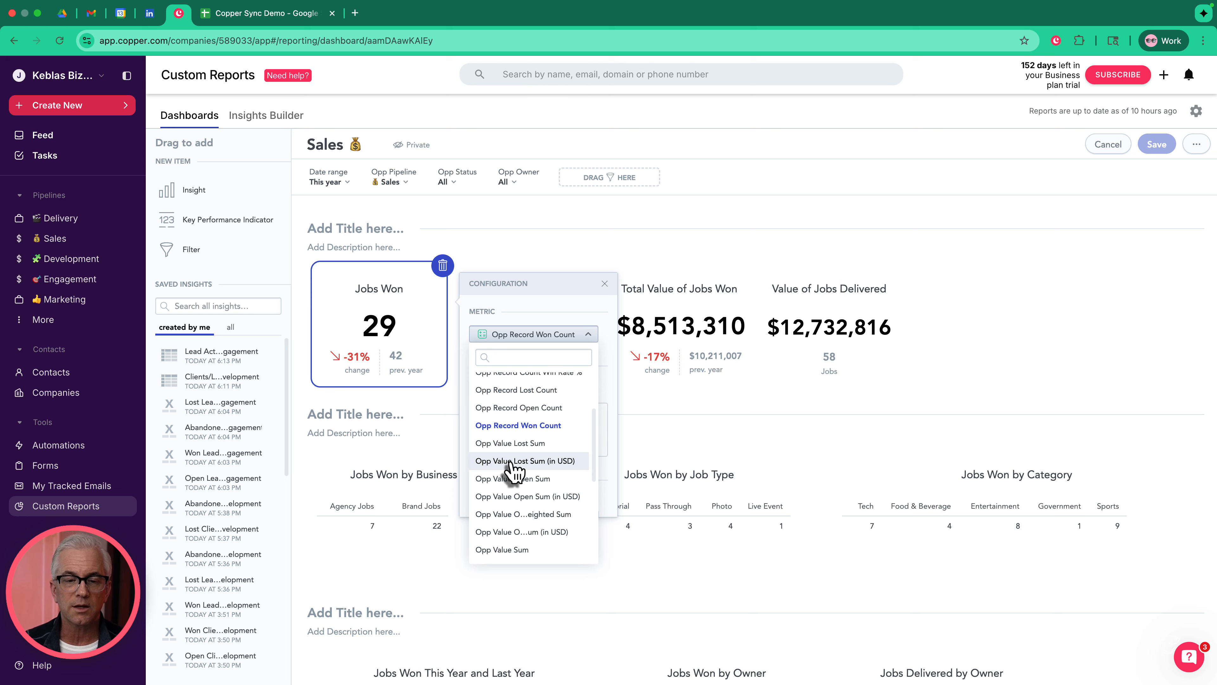
scroll(511, 448, "down", 1)
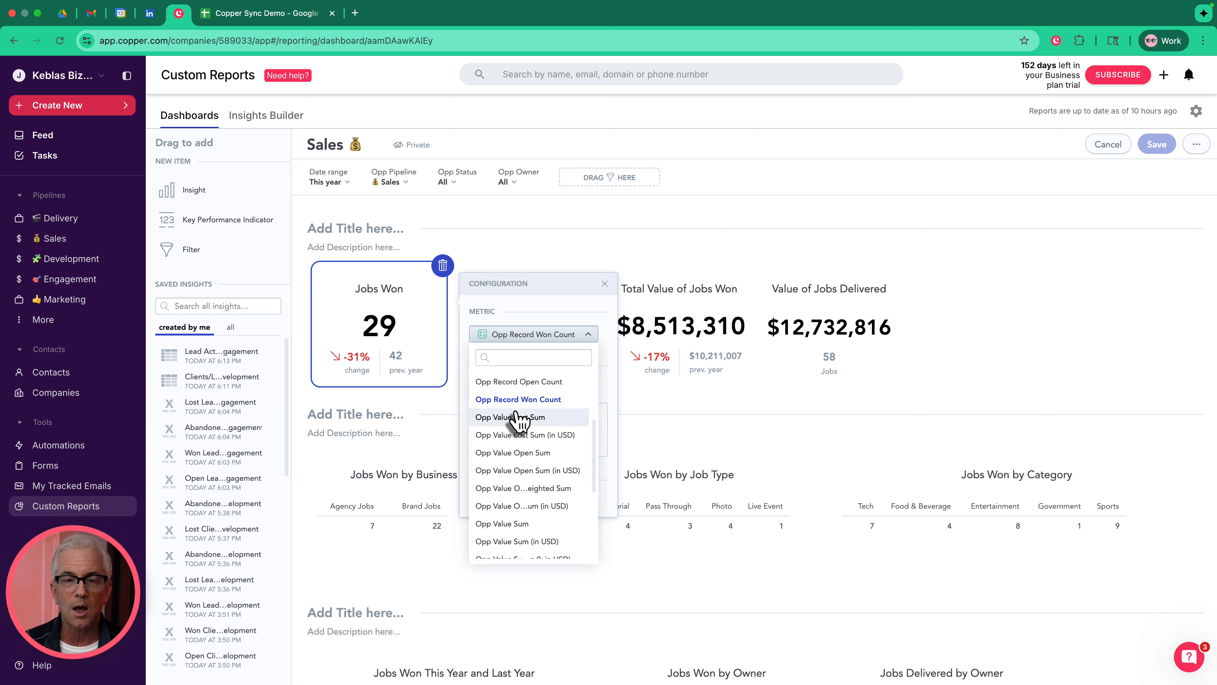
left_click(559, 258)
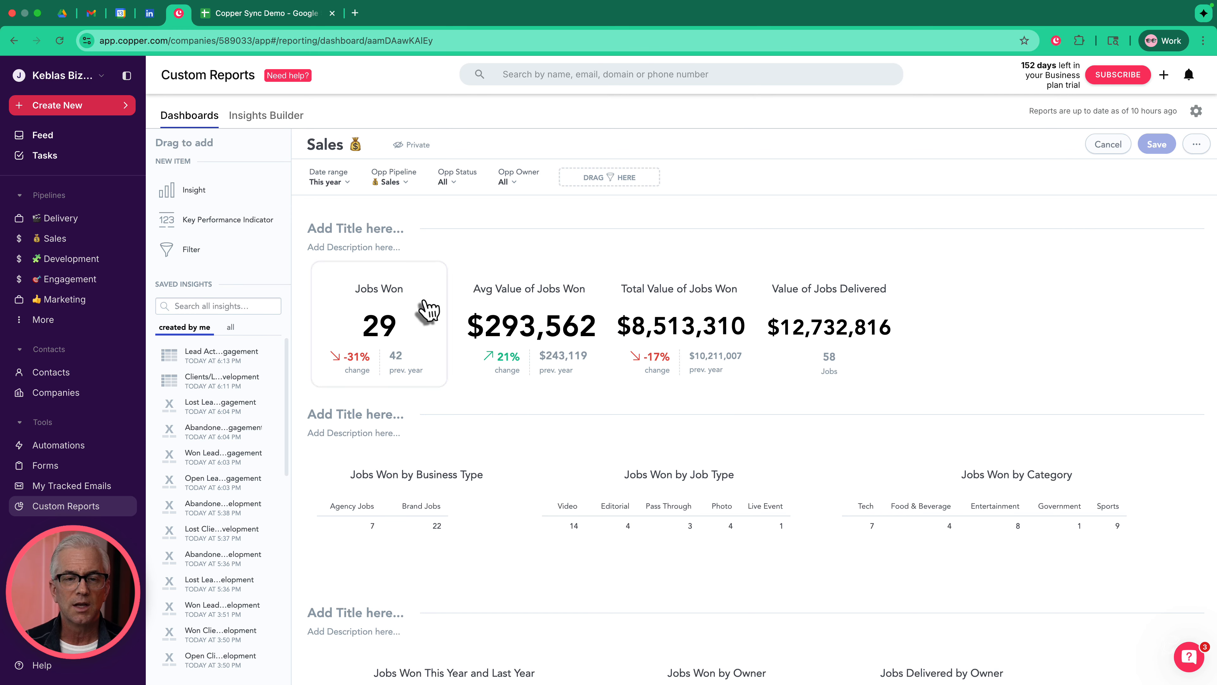
Review the Jobs Won indicator's filter and comparison settings and its date field options, keeping Opp Closed At.
left_click(422, 311)
scroll(506, 448, "down", 5)
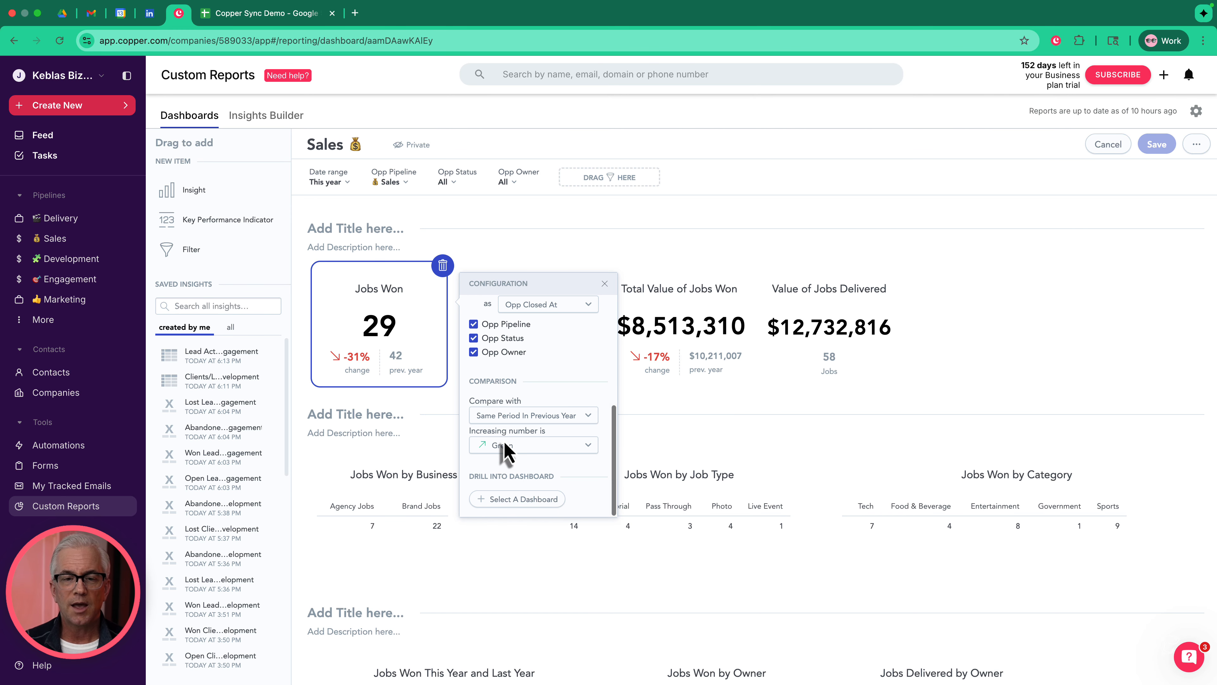
scroll(506, 449, "up", 2)
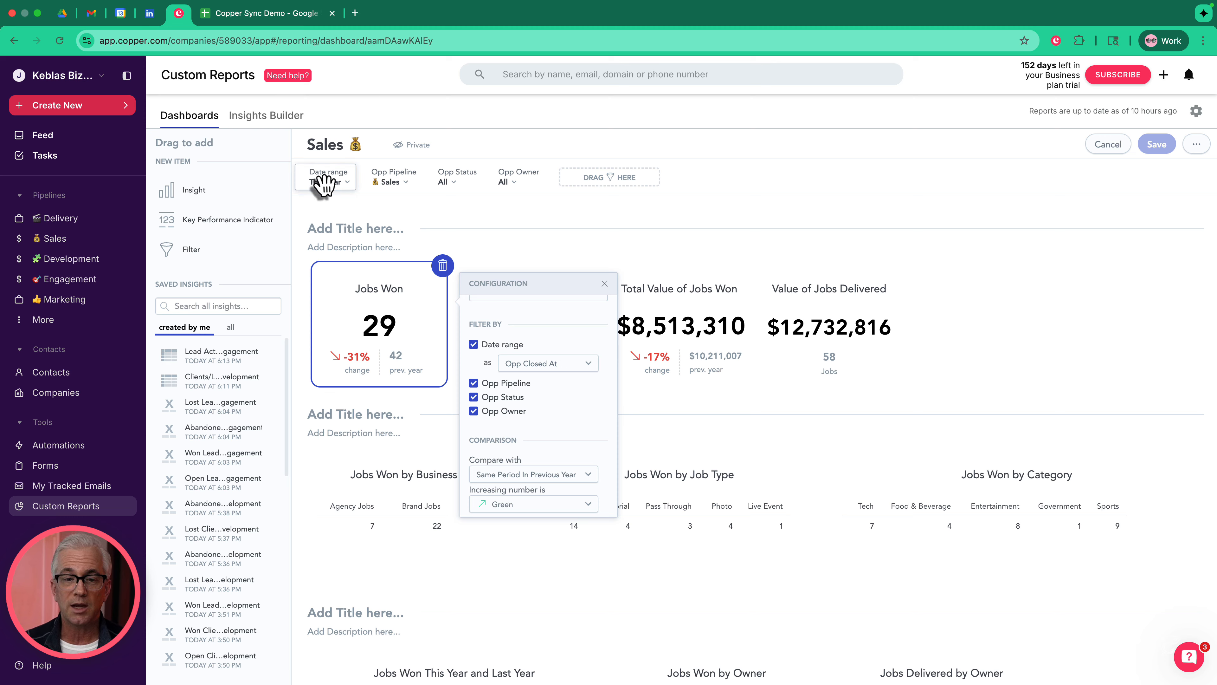
left_click(536, 368)
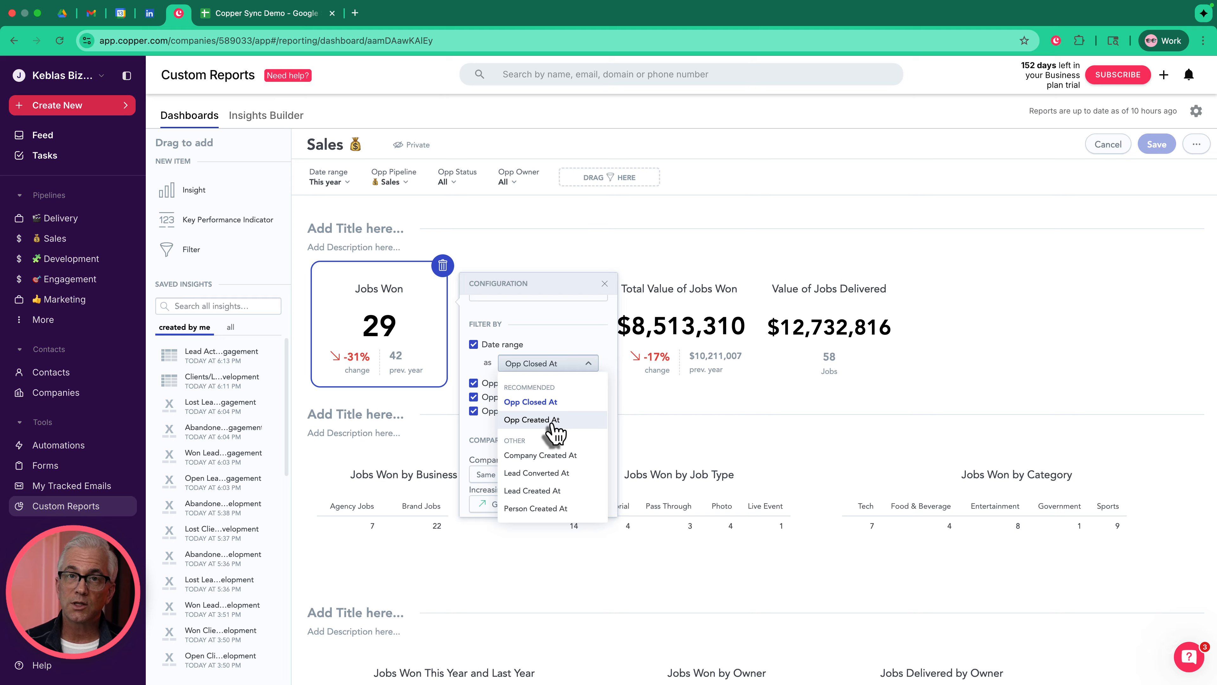
left_click(548, 403)
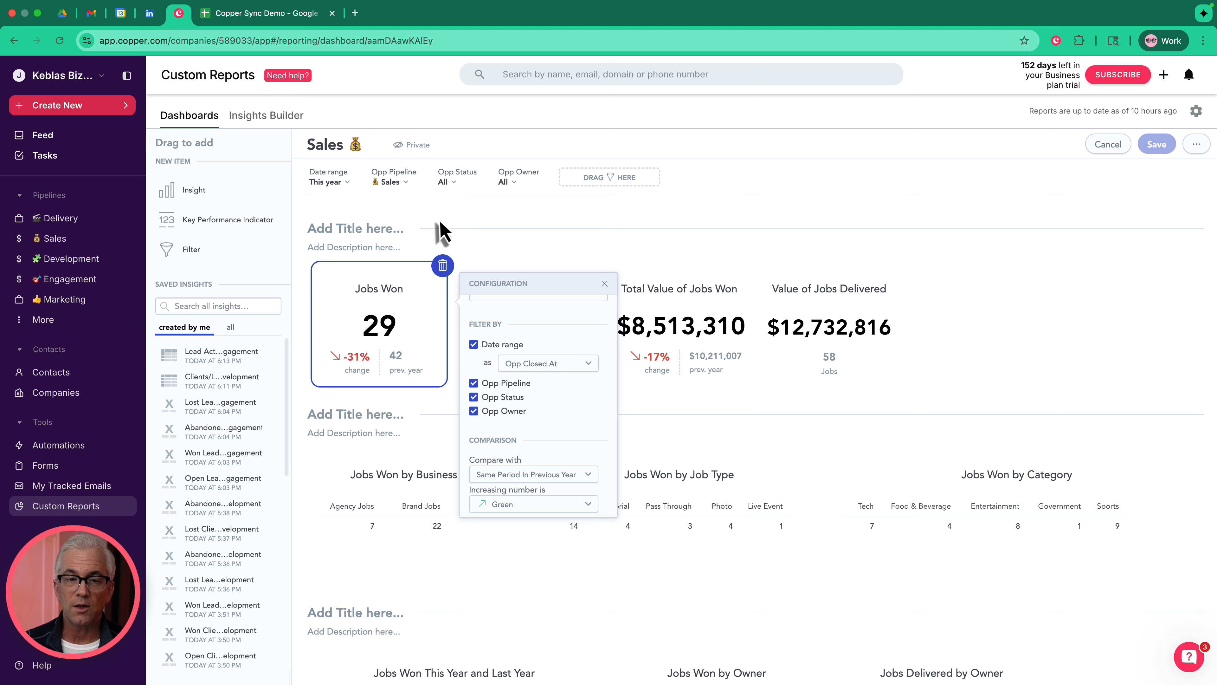
Exclude the Jobs Won indicator from the Opp Pipeline filter as a trial, restore that filter, and close the configuration.
left_click(475, 385)
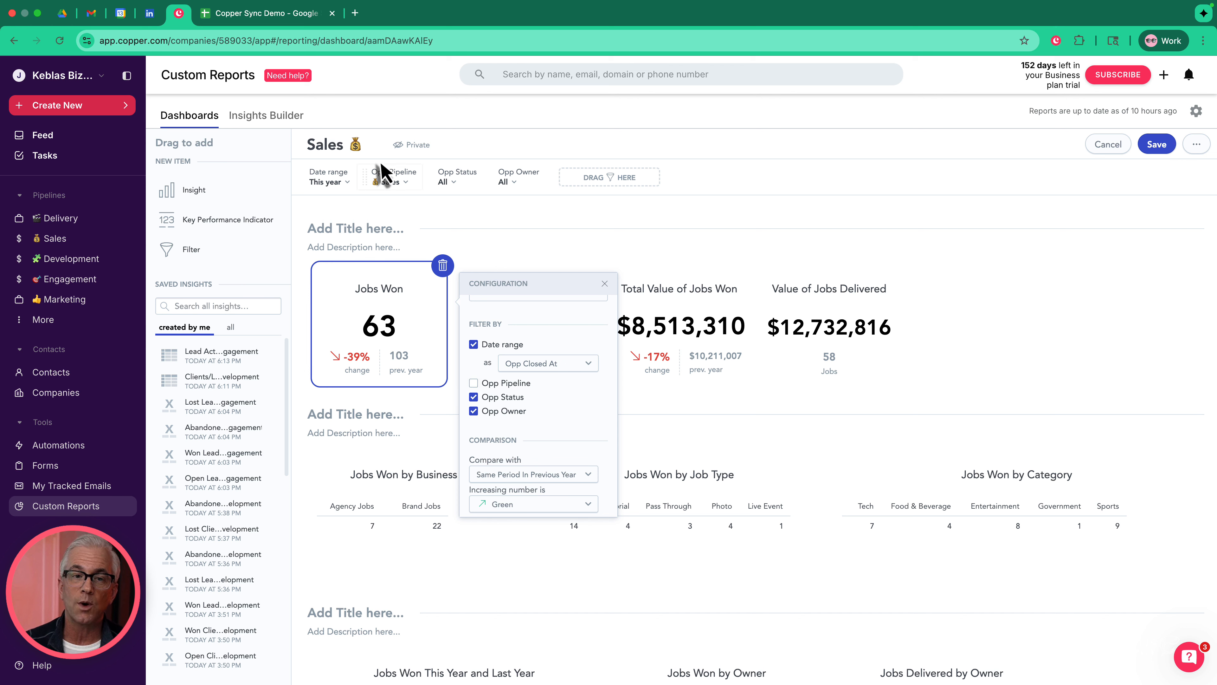
left_click(475, 397)
left_click(475, 383)
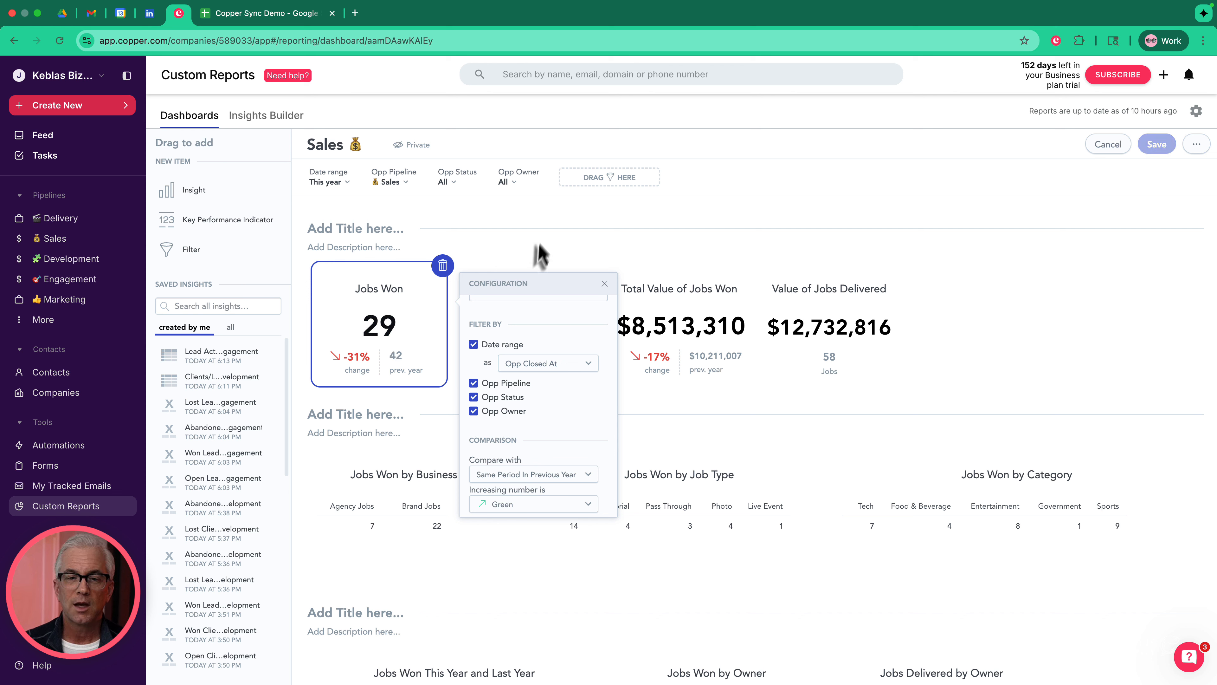
left_click(542, 258)
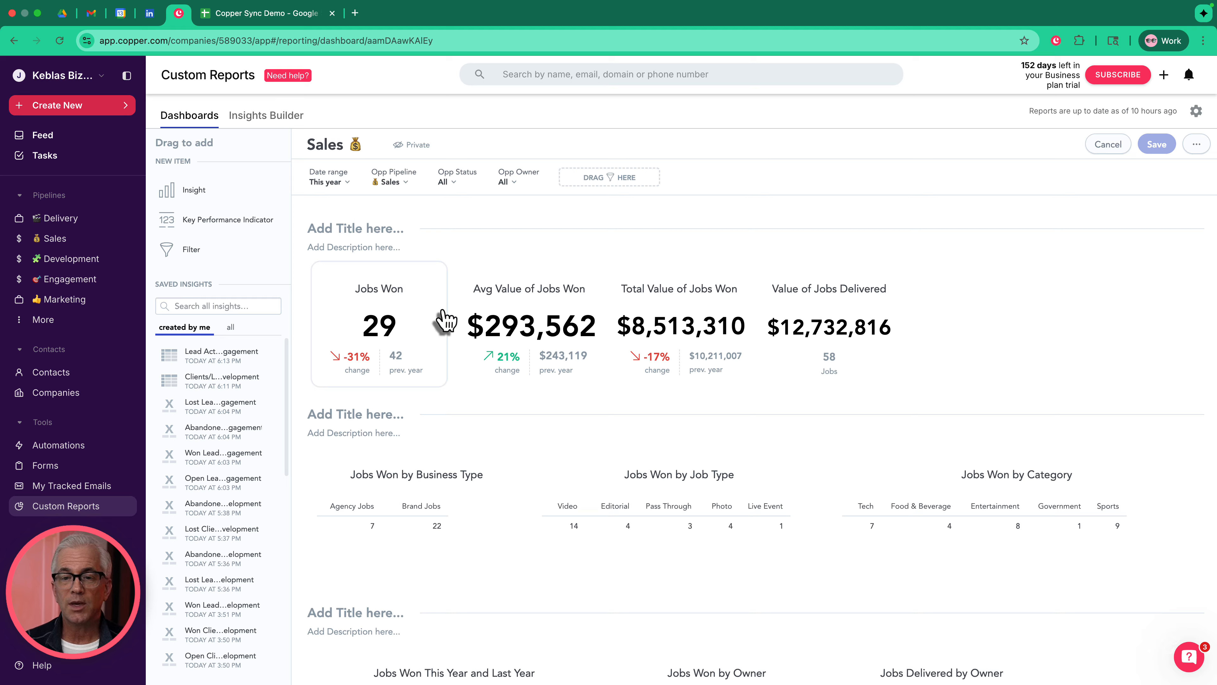
Check the configuration of the Total Value of Jobs Won indicator and close it.
left_click(733, 316)
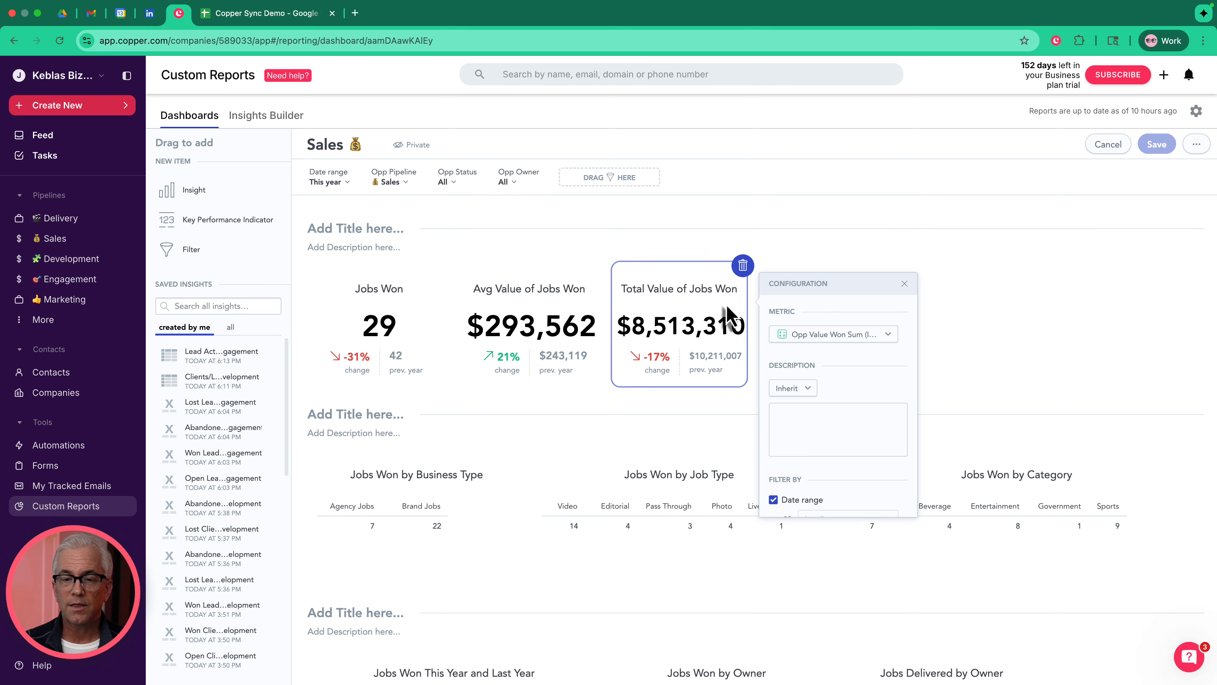
left_click(784, 259)
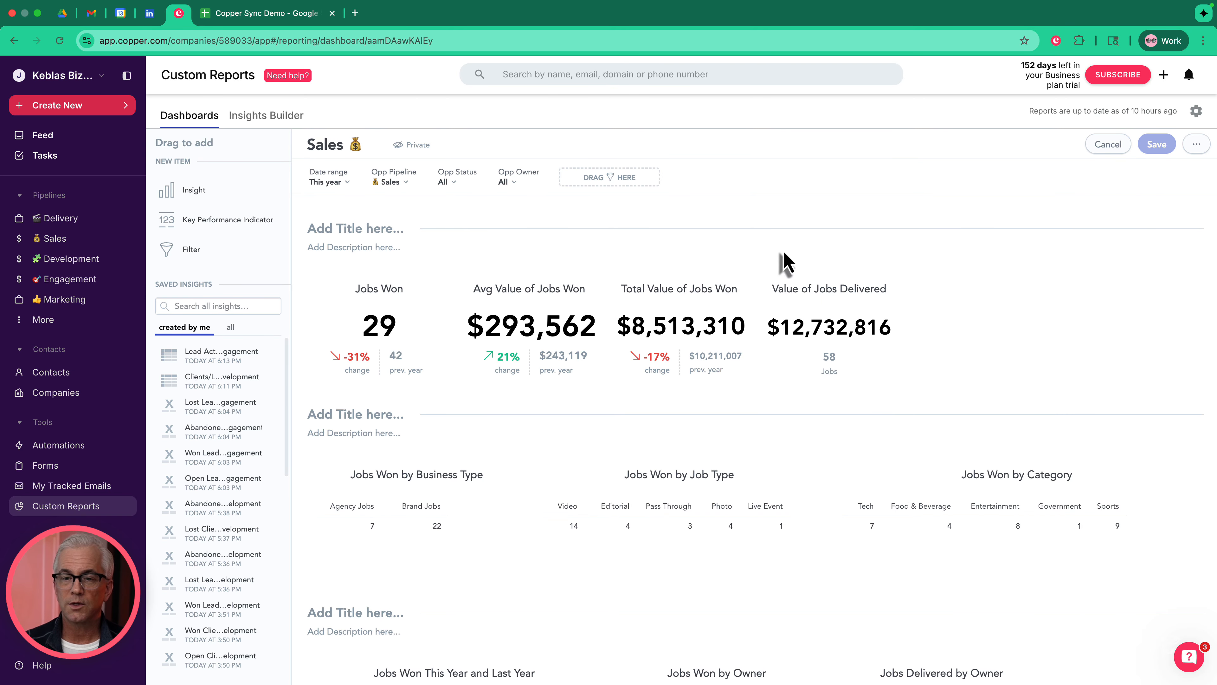
Place a new insight on the Sales dashboard to view the blank insight editor, and cancel it without building anything.
scroll(615, 422, "down", 3)
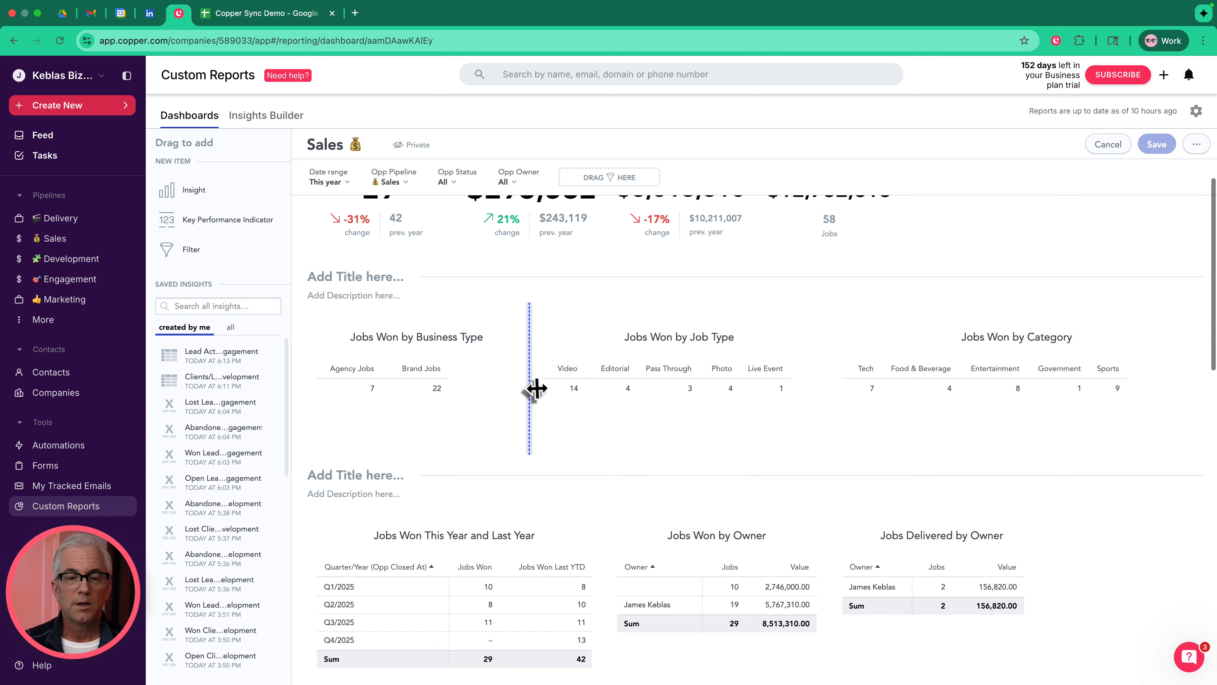
left_click(498, 333)
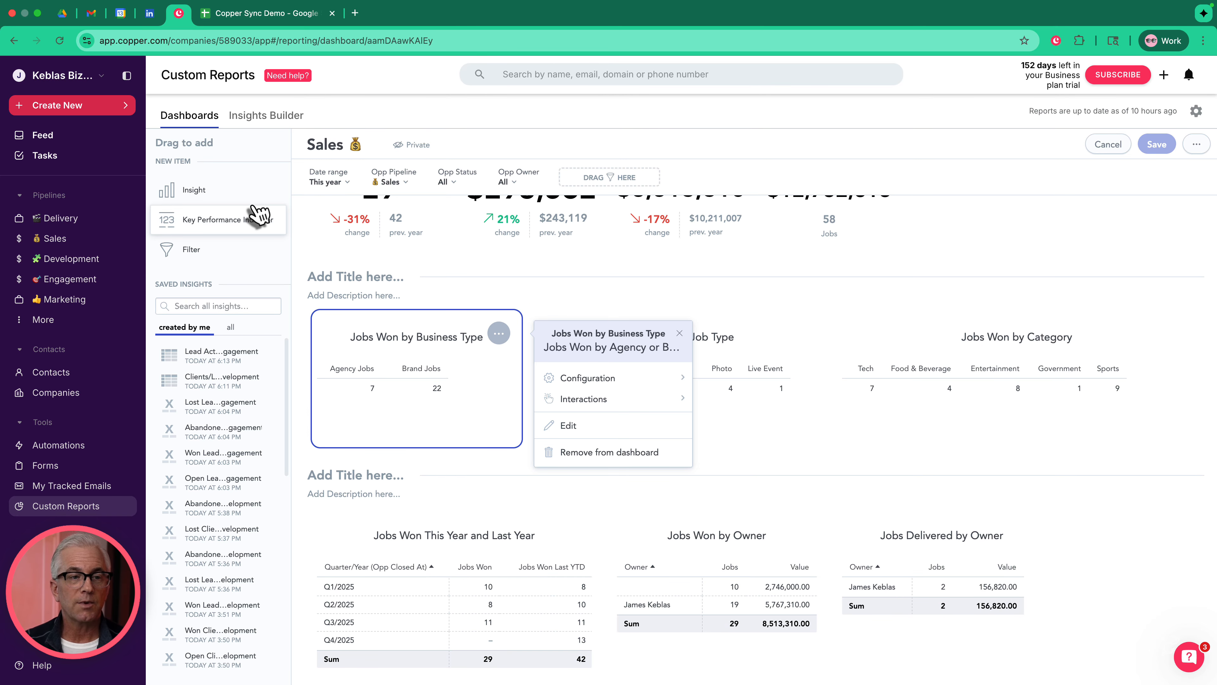
left_click_drag(171, 199, 361, 410)
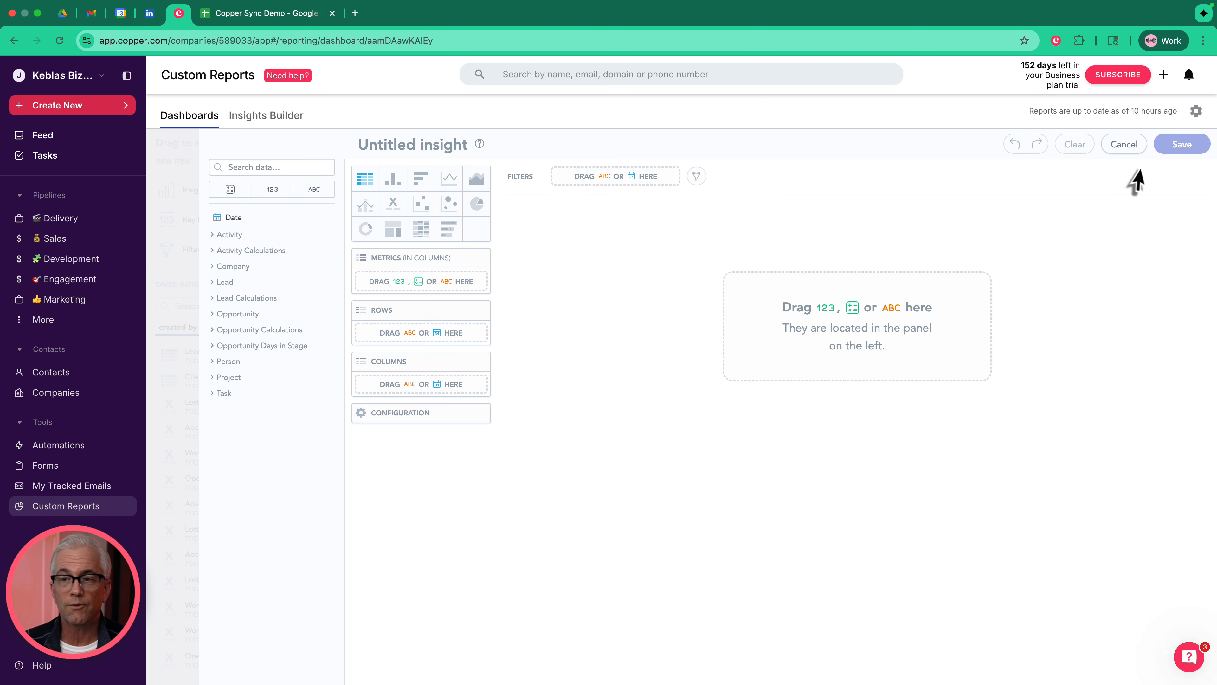
left_click(1124, 144)
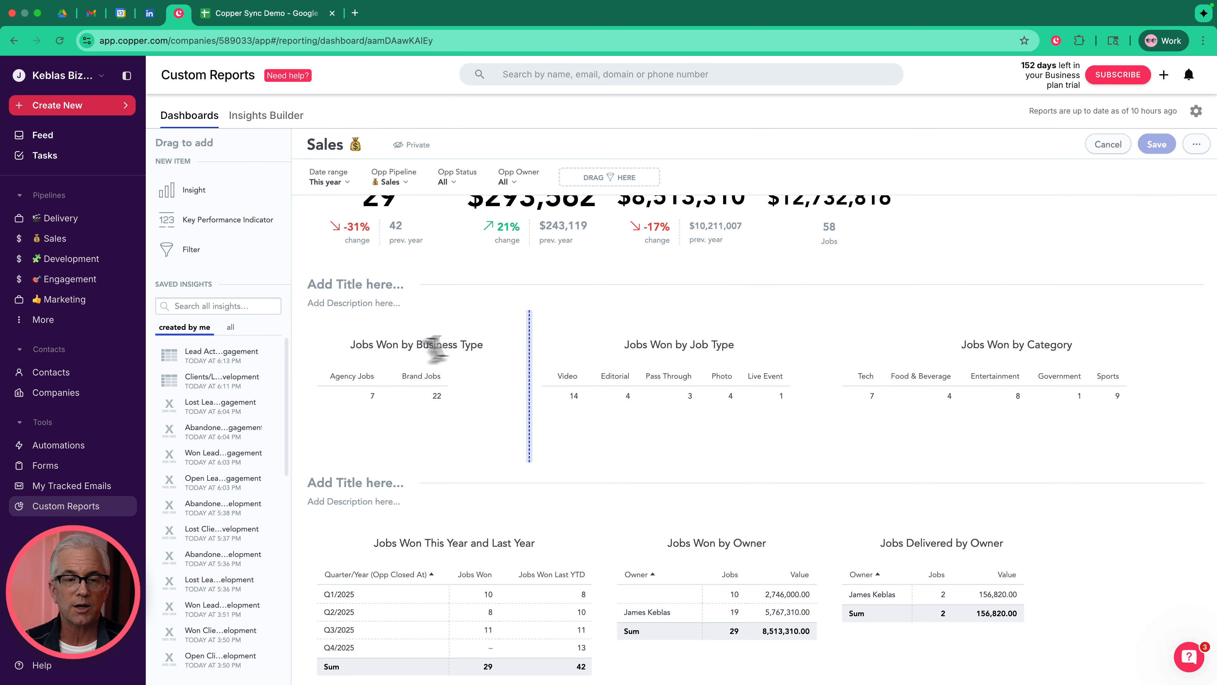
Review the title, description and filter settings in the Jobs Won by Business Type insight's configuration and close it.
left_click(490, 340)
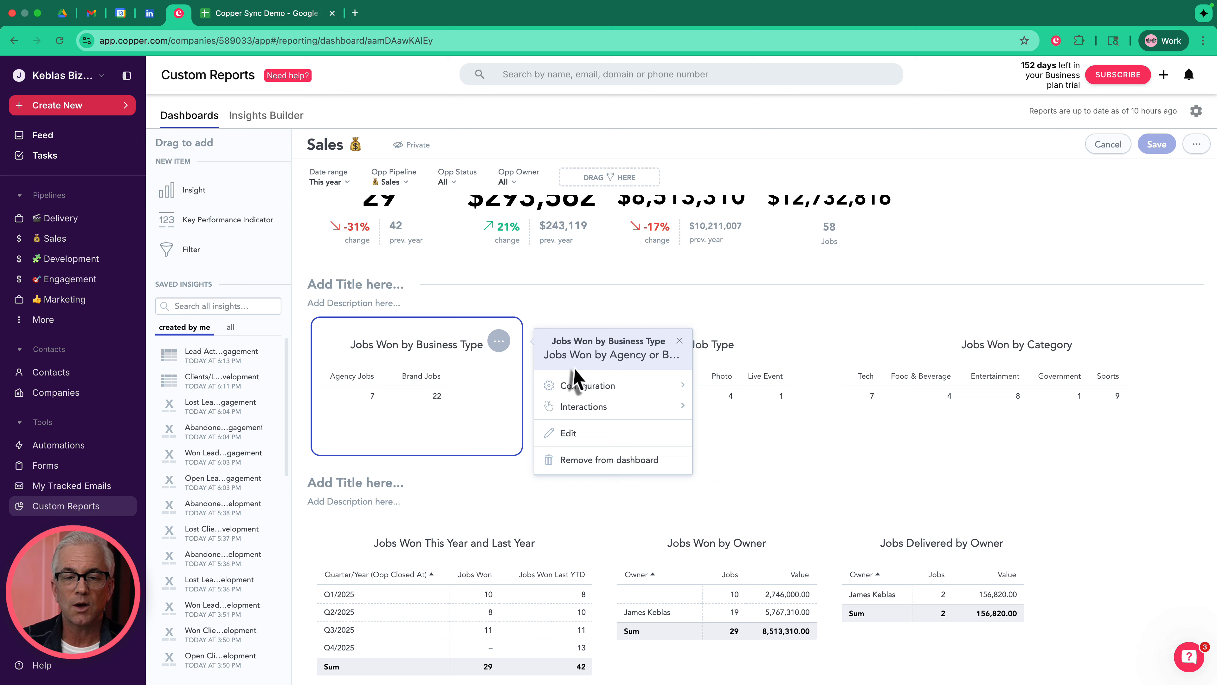
left_click(604, 392)
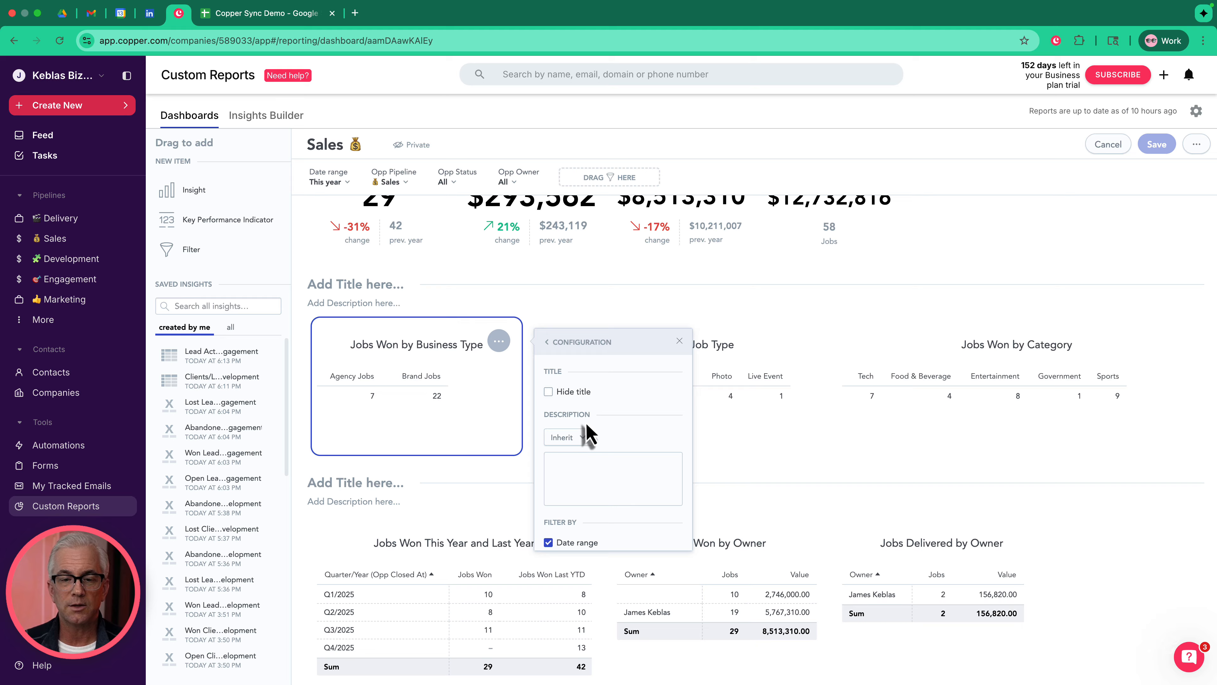
scroll(580, 436, "down", 3)
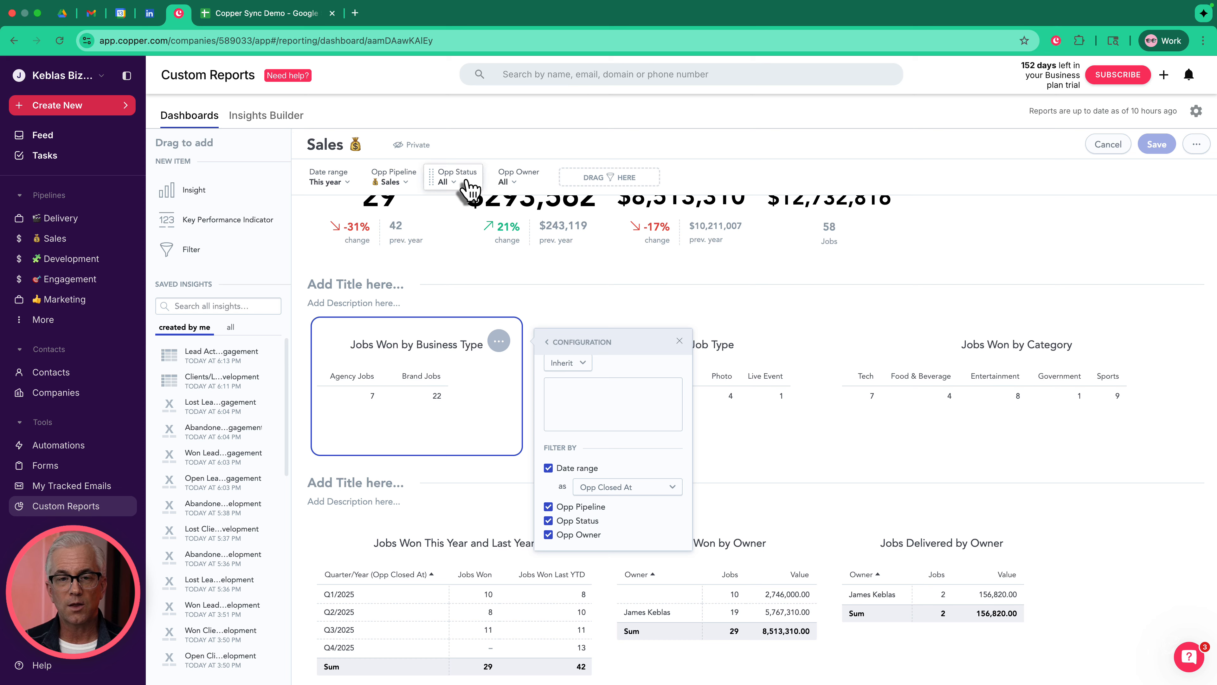
left_click(573, 312)
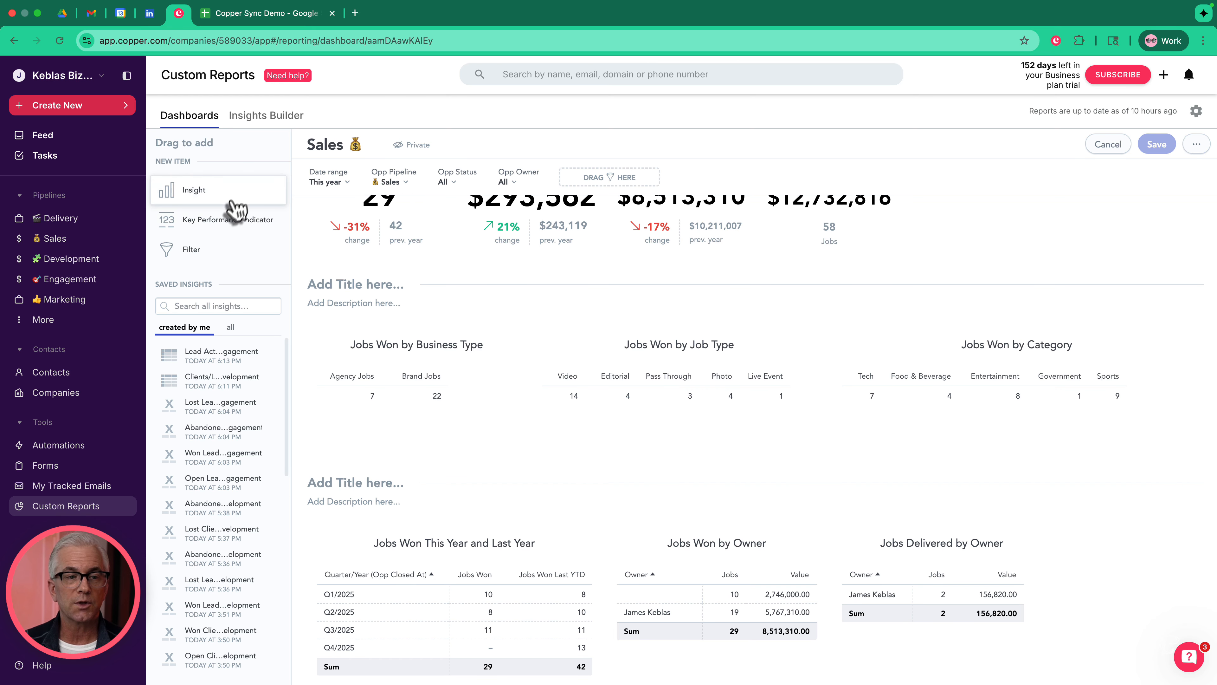
Try adding another attribute filter to the Sales dashboard and dismiss it without choosing an attribute.
left_click_drag(190, 259, 570, 178)
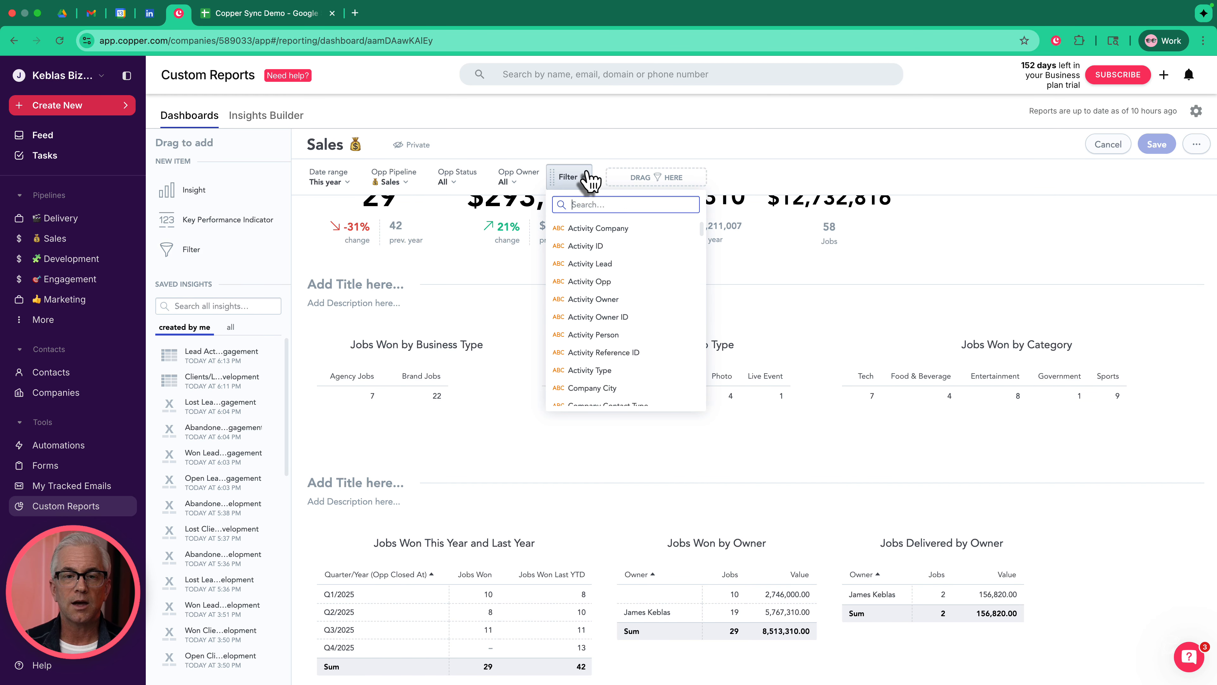
left_click(585, 152)
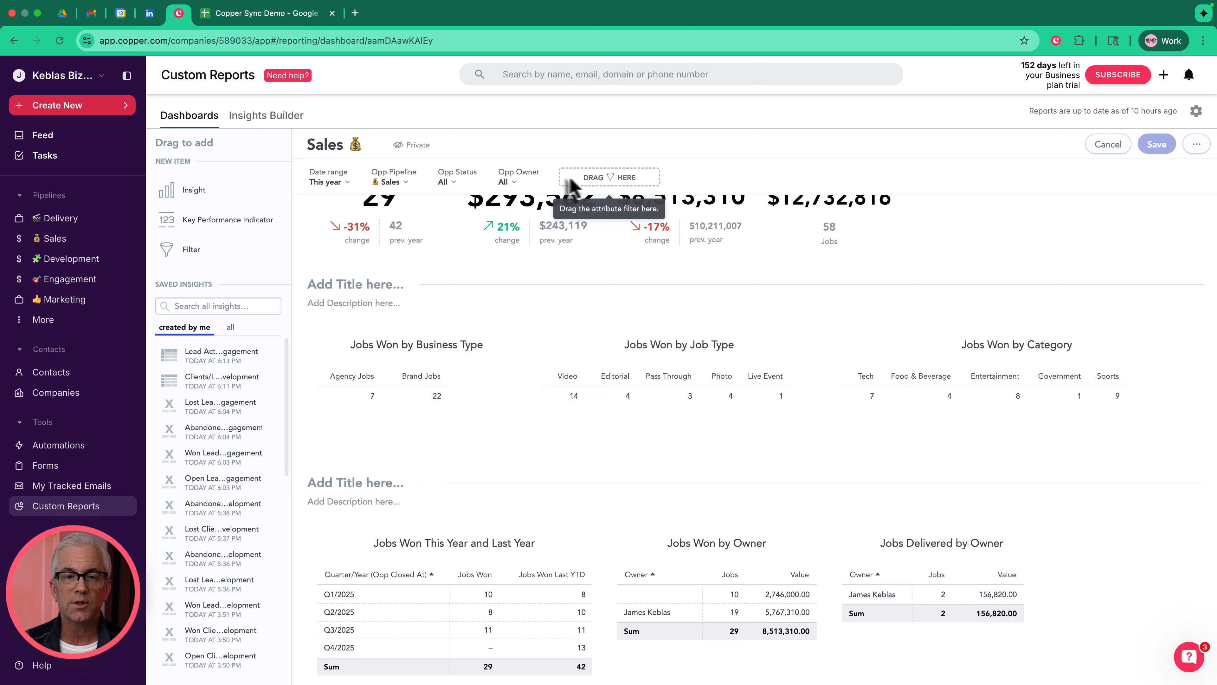
left_click_drag(192, 250, 597, 179)
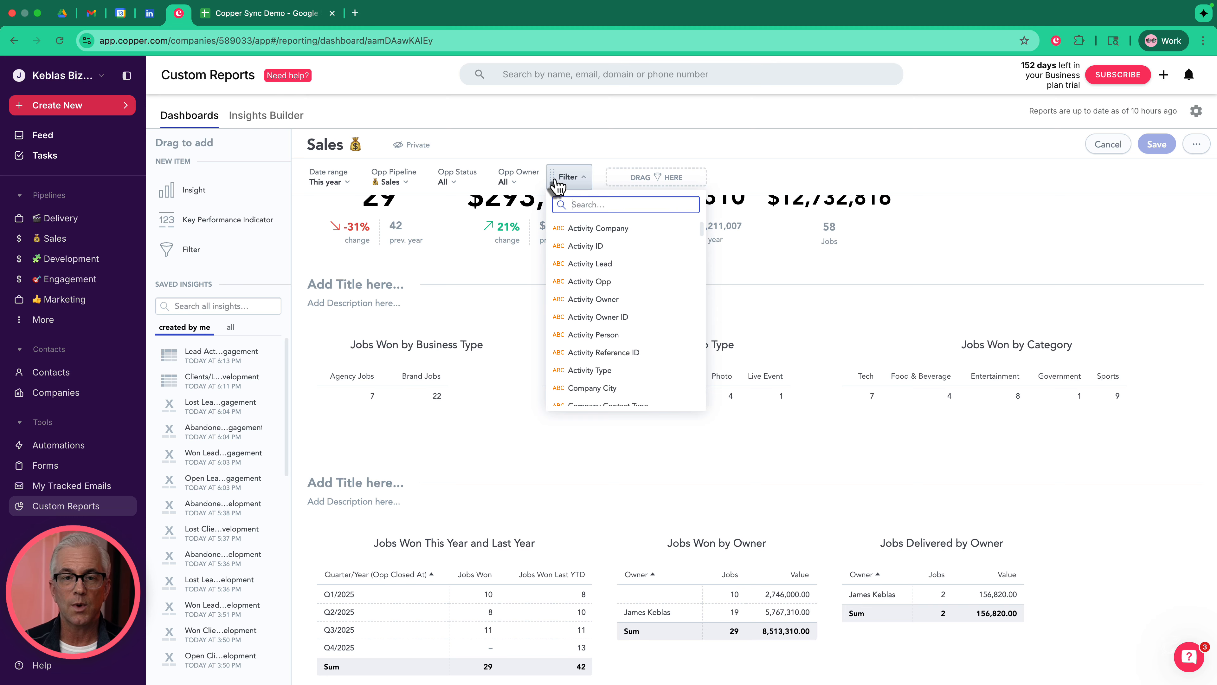
left_click(165, 267)
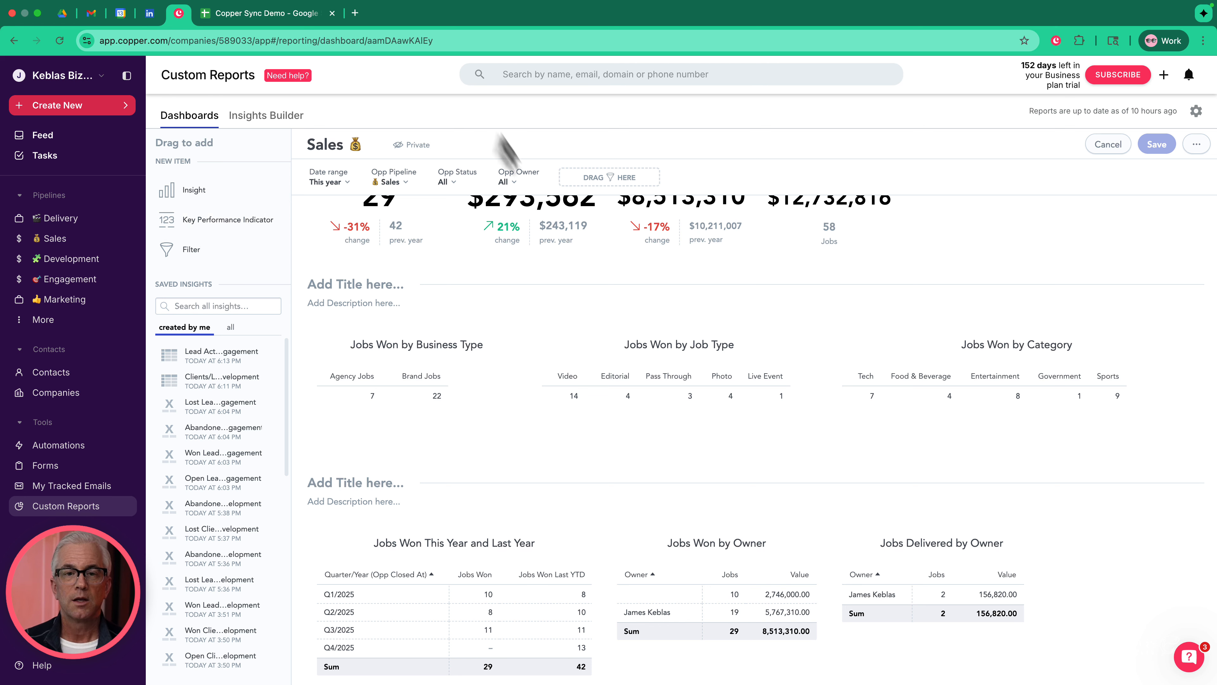
Open the Jobs Won by Business Type insight for editing and search its data items for "won".
left_click(486, 408)
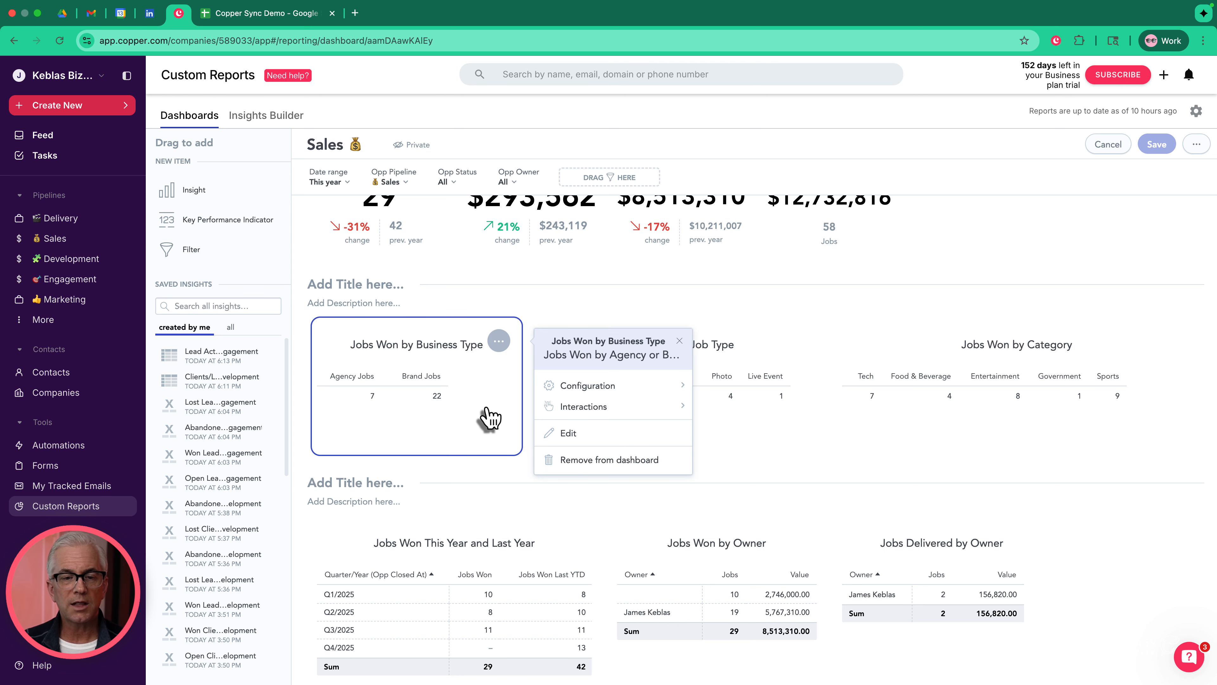
left_click(605, 441)
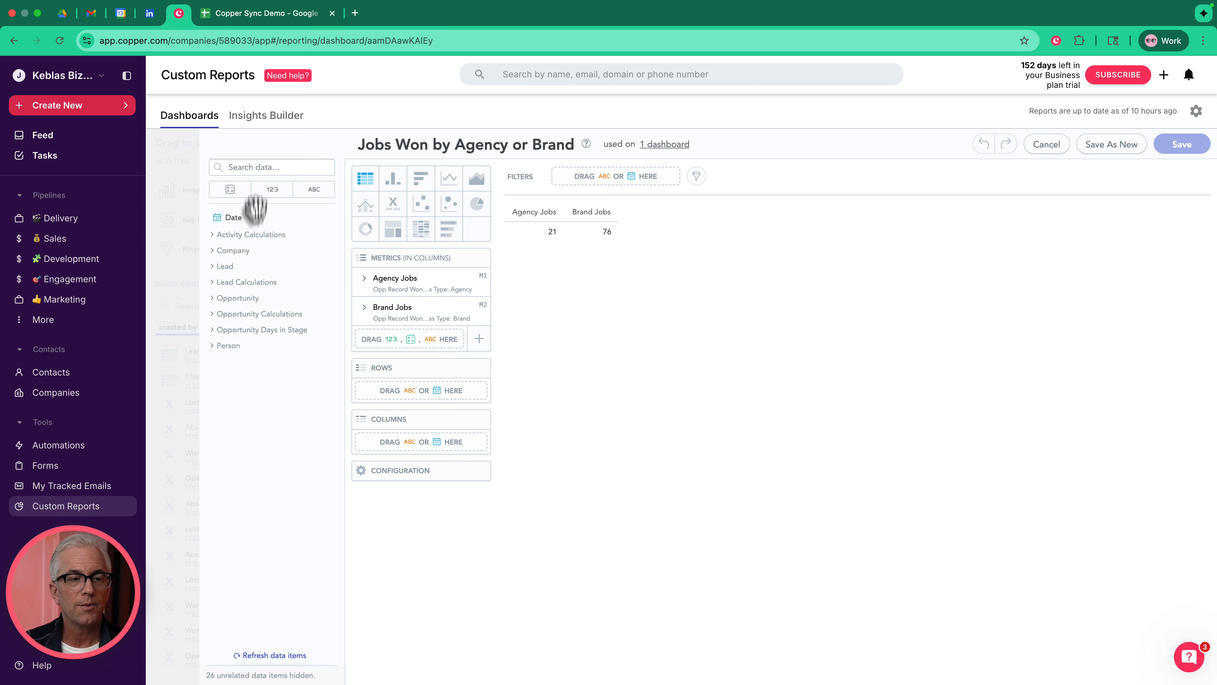
left_click(251, 166)
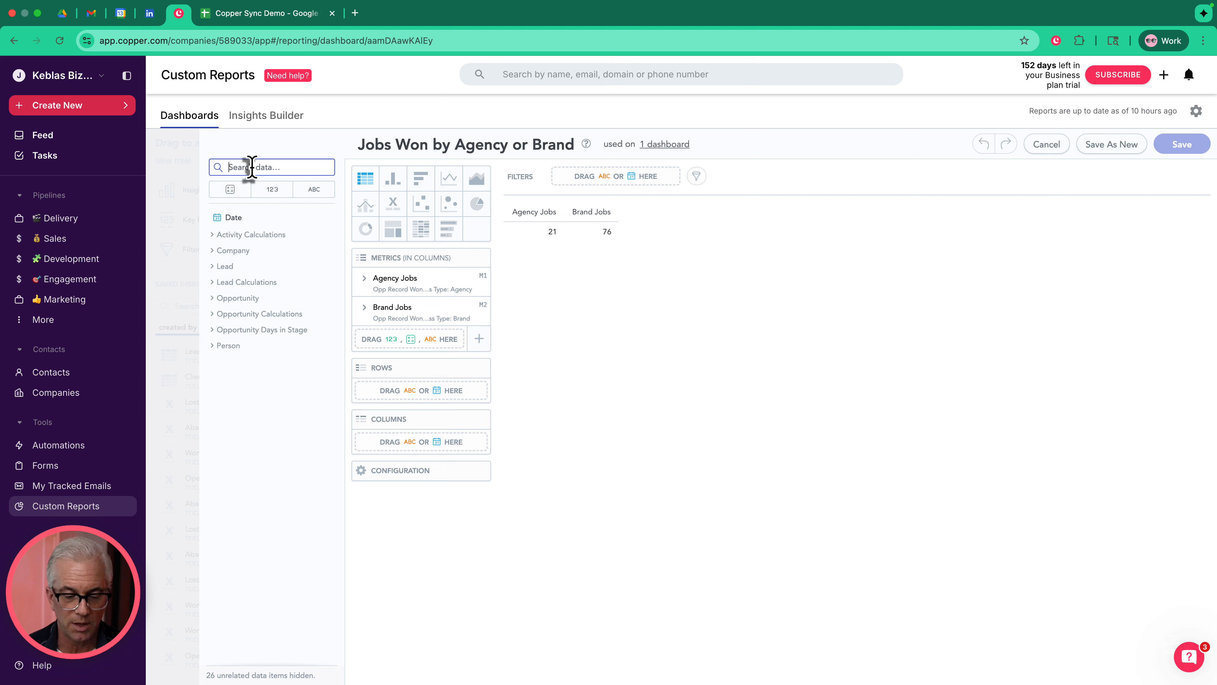
type("won")
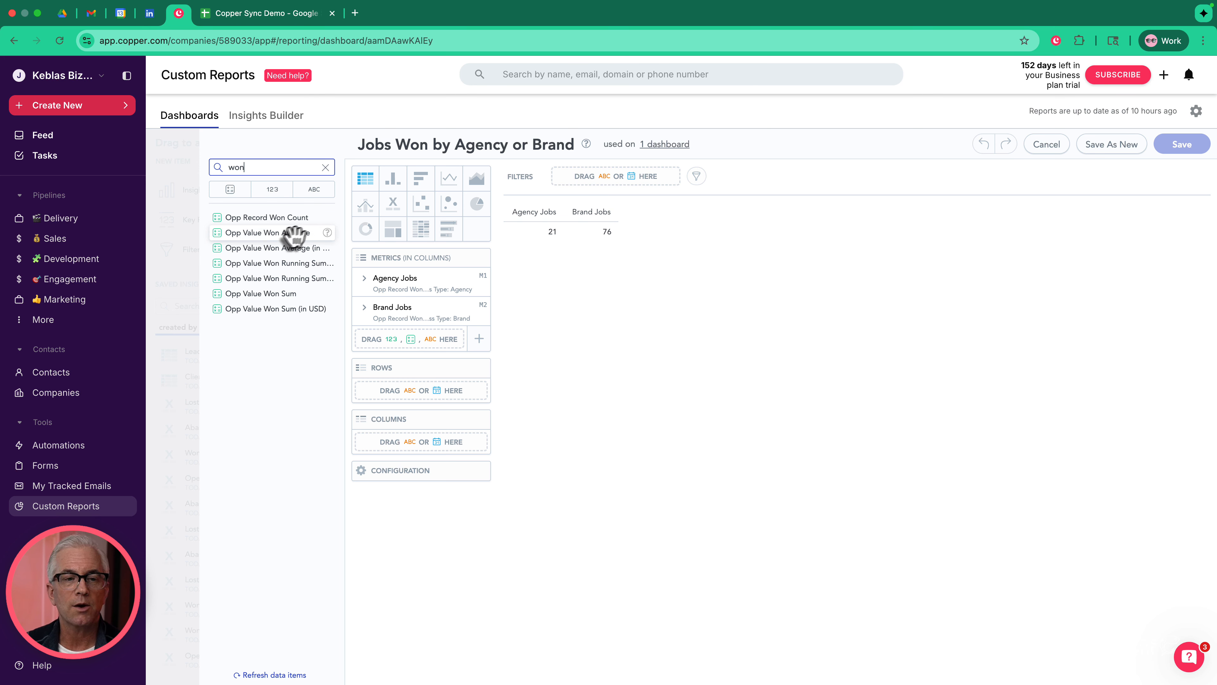
Add Opp Record Won Count to the insight's metrics as a trial and remove it.
left_click_drag(229, 221, 368, 350)
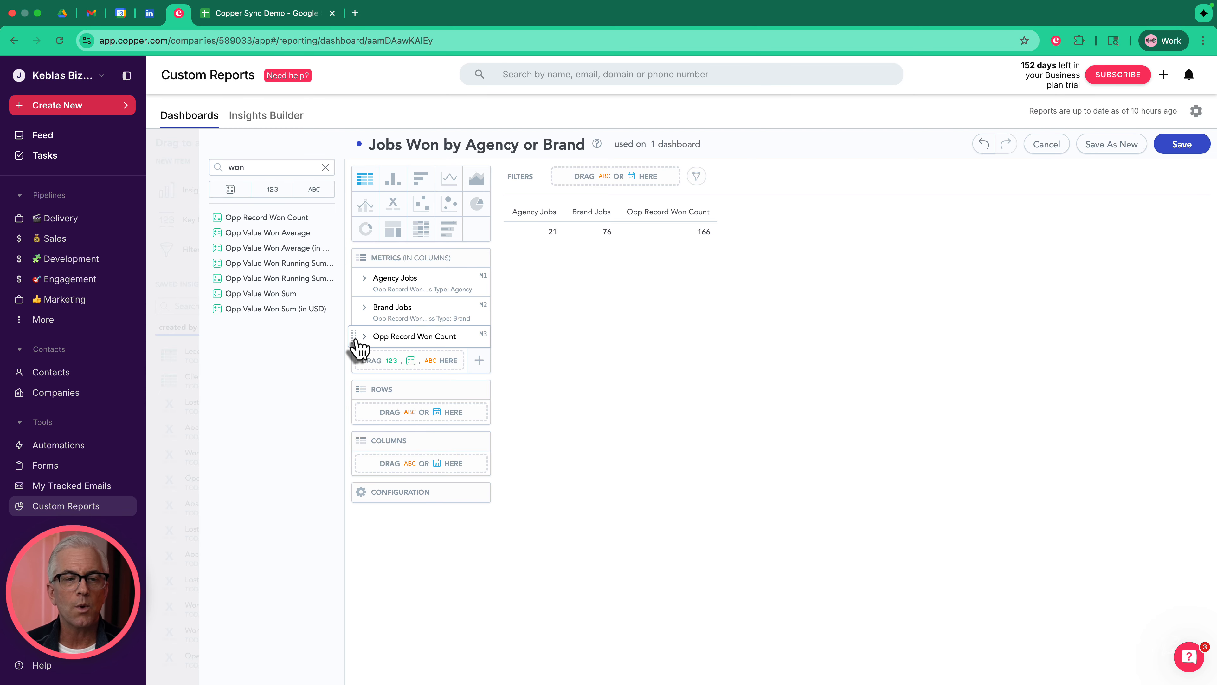
left_click_drag(359, 347, 241, 320)
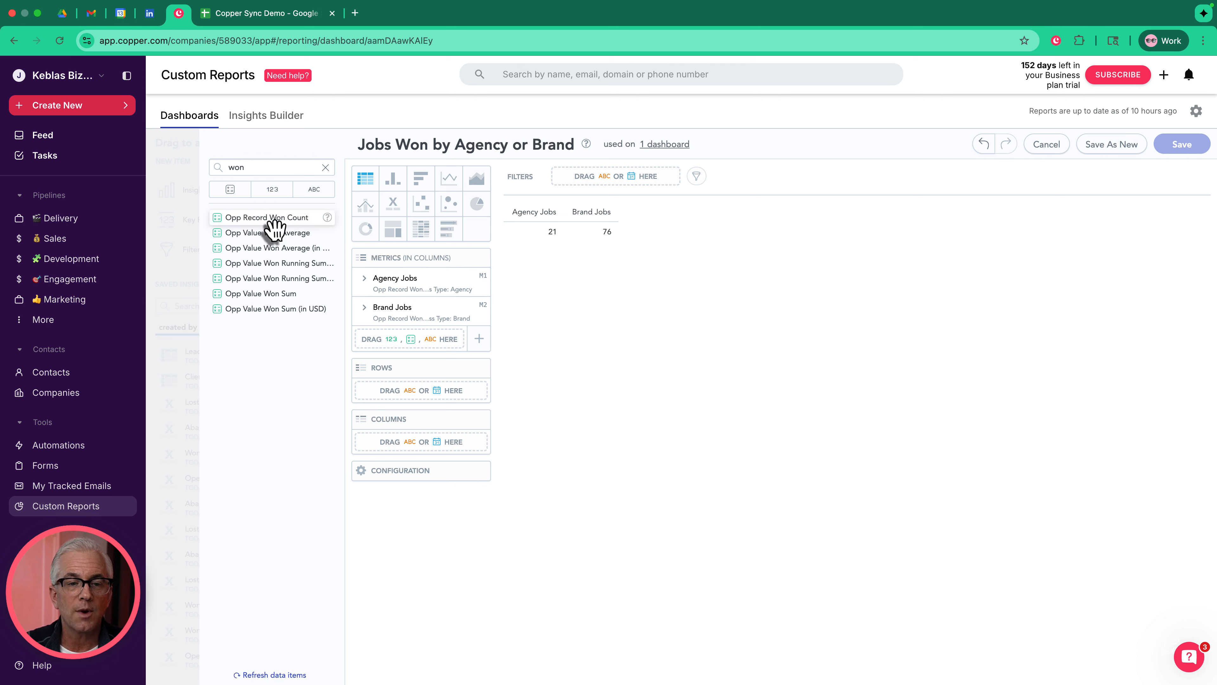
mouse_move(274, 229)
left_mouse_down()
mouse_move(372, 284)
mouse_move(266, 226)
left_mouse_up()
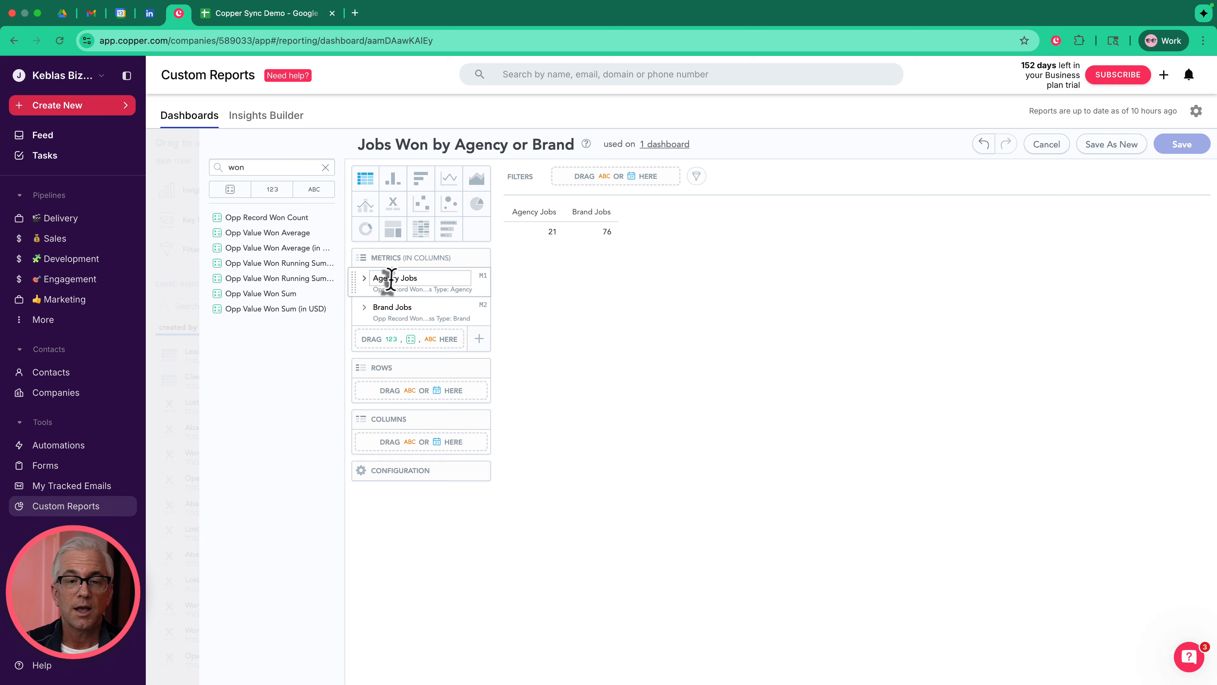
Expand the Agency Jobs metric and examine the values selected in its Opp CF Business Type filter.
left_click(364, 279)
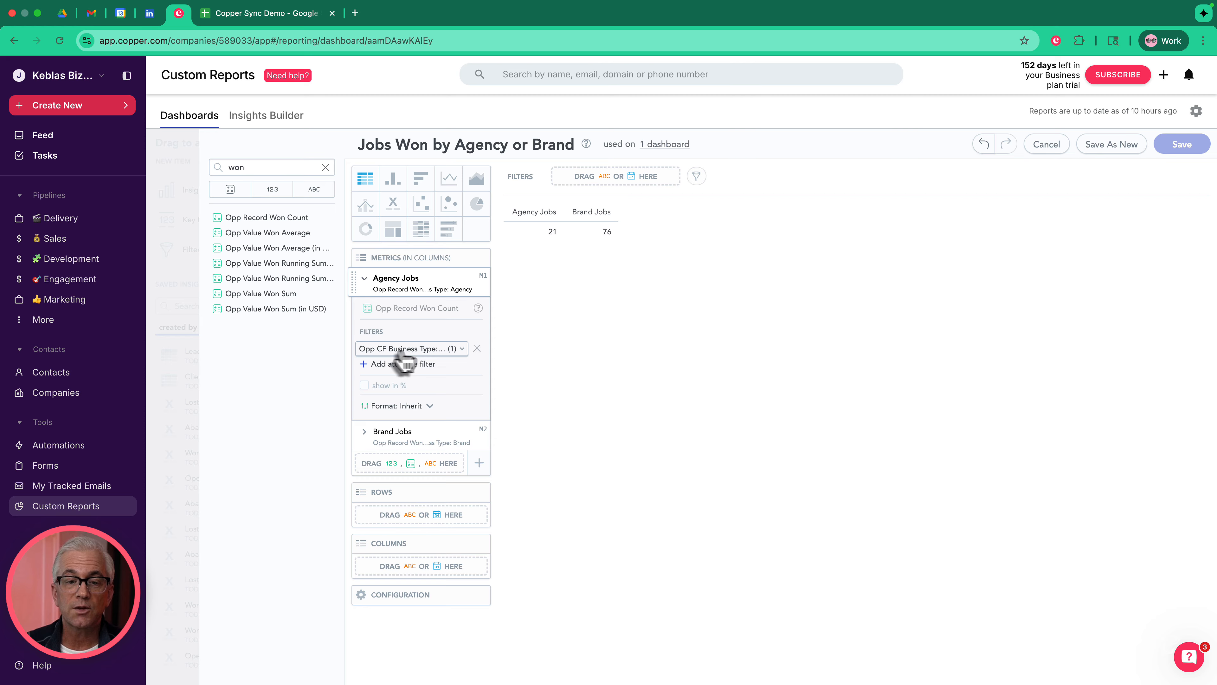
left_click(428, 354)
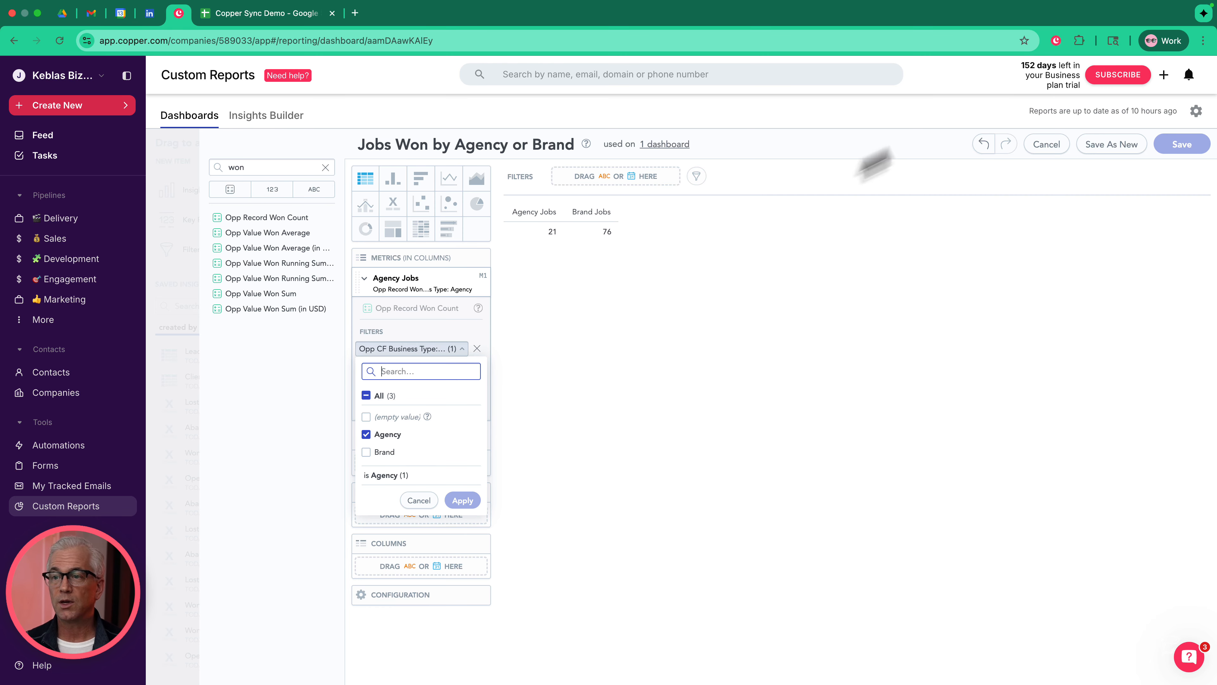
Start a new Sales pipeline opportunity and set its Contact Type to Lead to demonstrate the custom fields.
left_click(1166, 76)
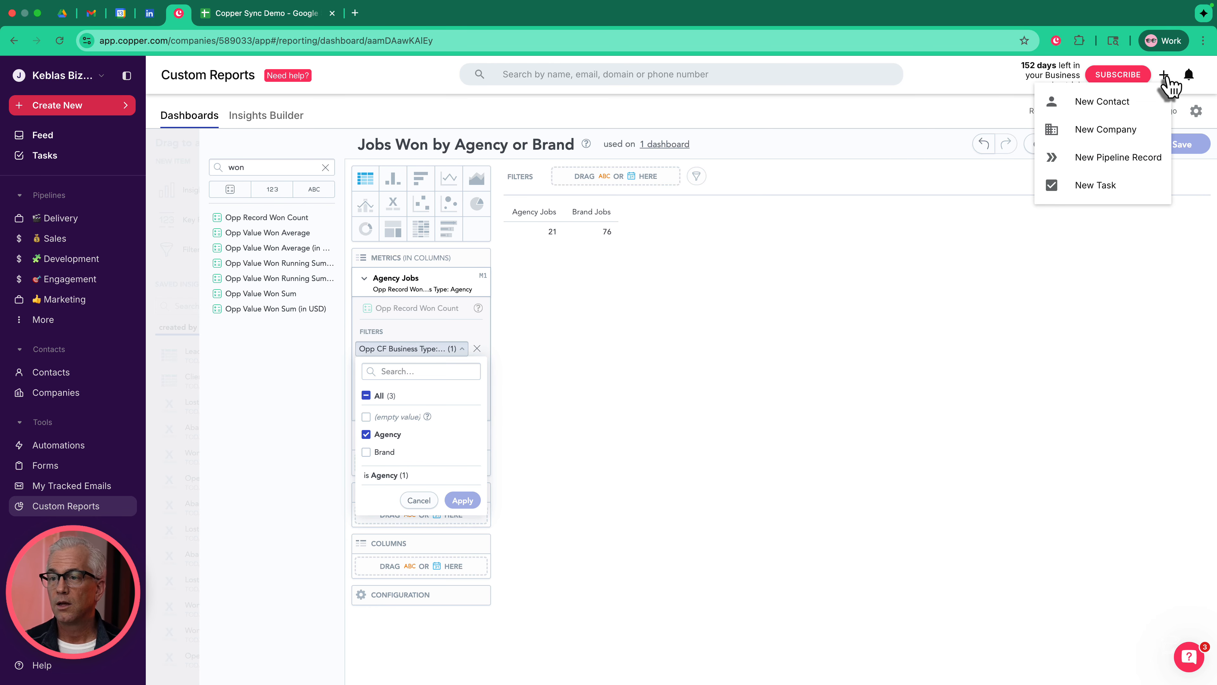
left_click(1118, 159)
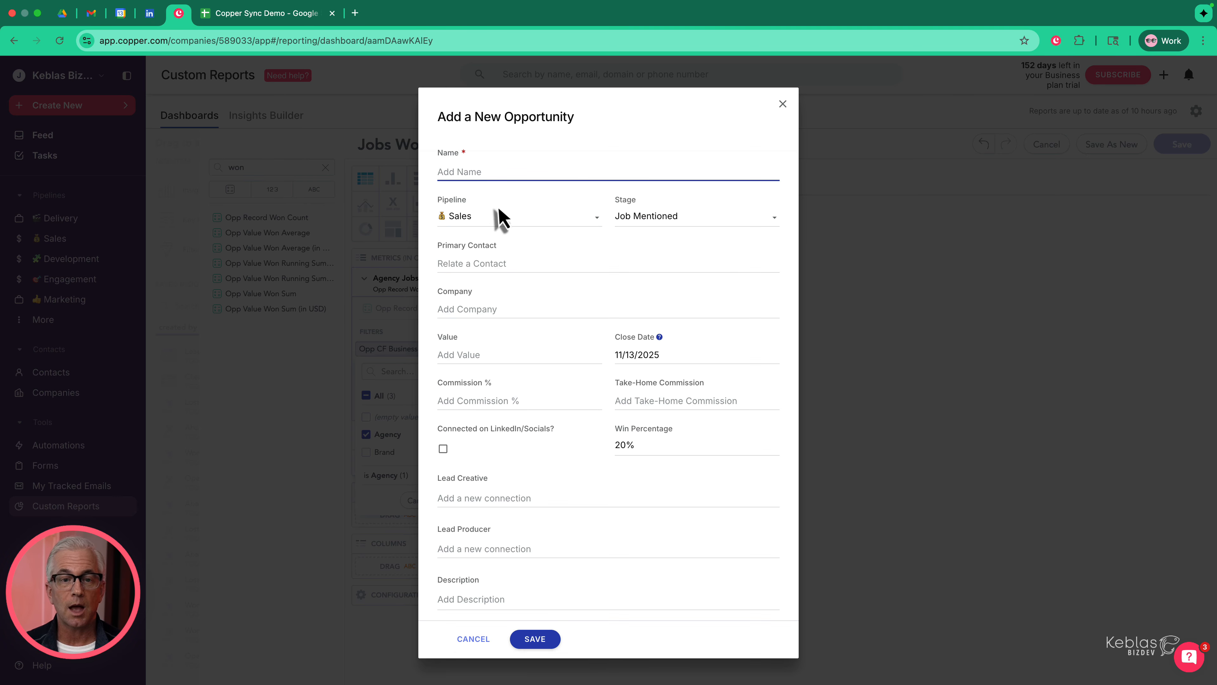
scroll(528, 349, "down", 1)
scroll(528, 349, "down", 6)
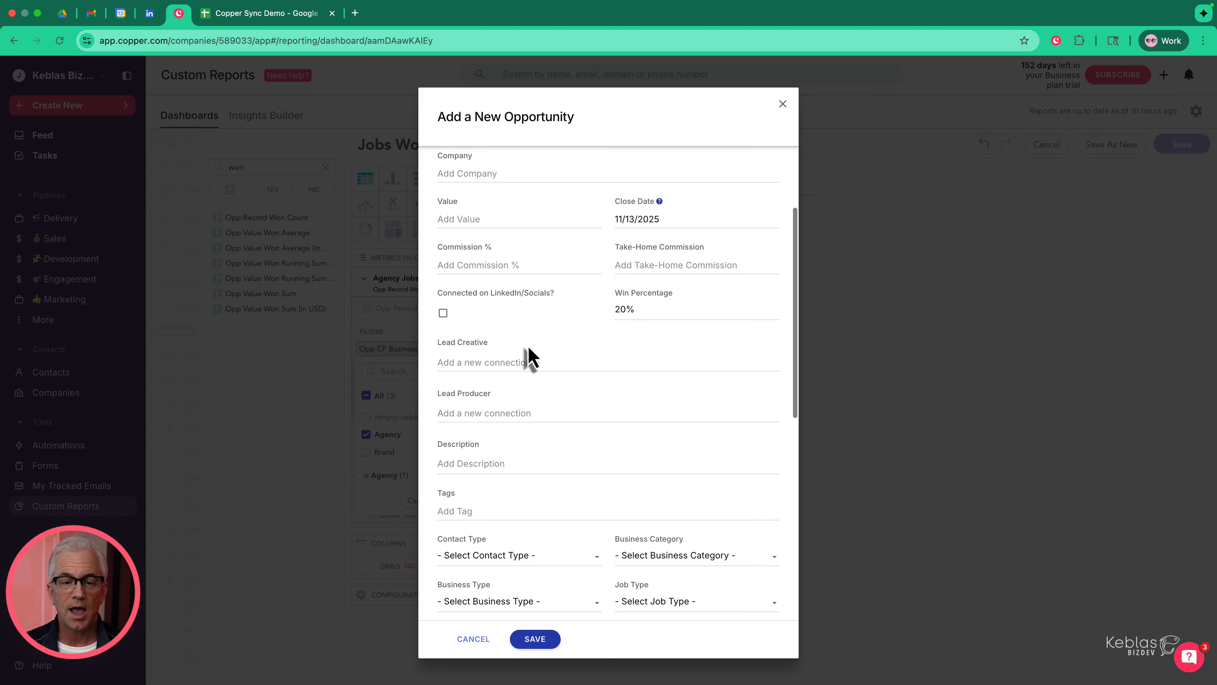
left_click(496, 382)
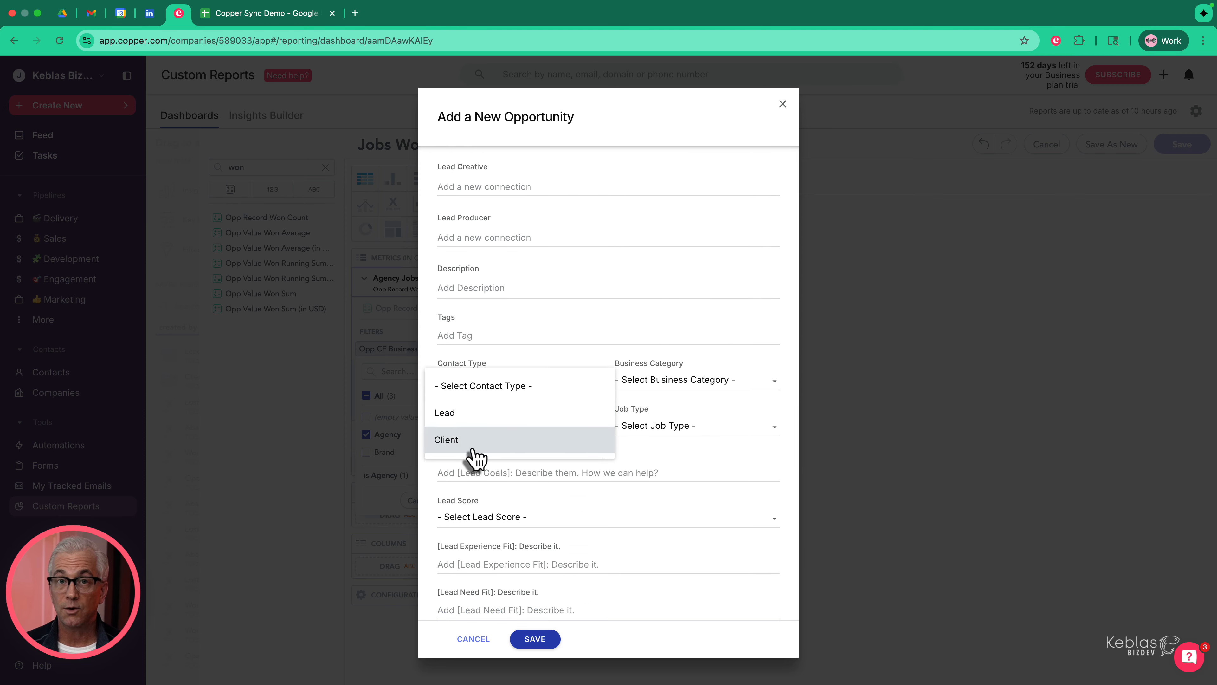
scroll(477, 443, "down", 2)
scroll(477, 443, "up", 2)
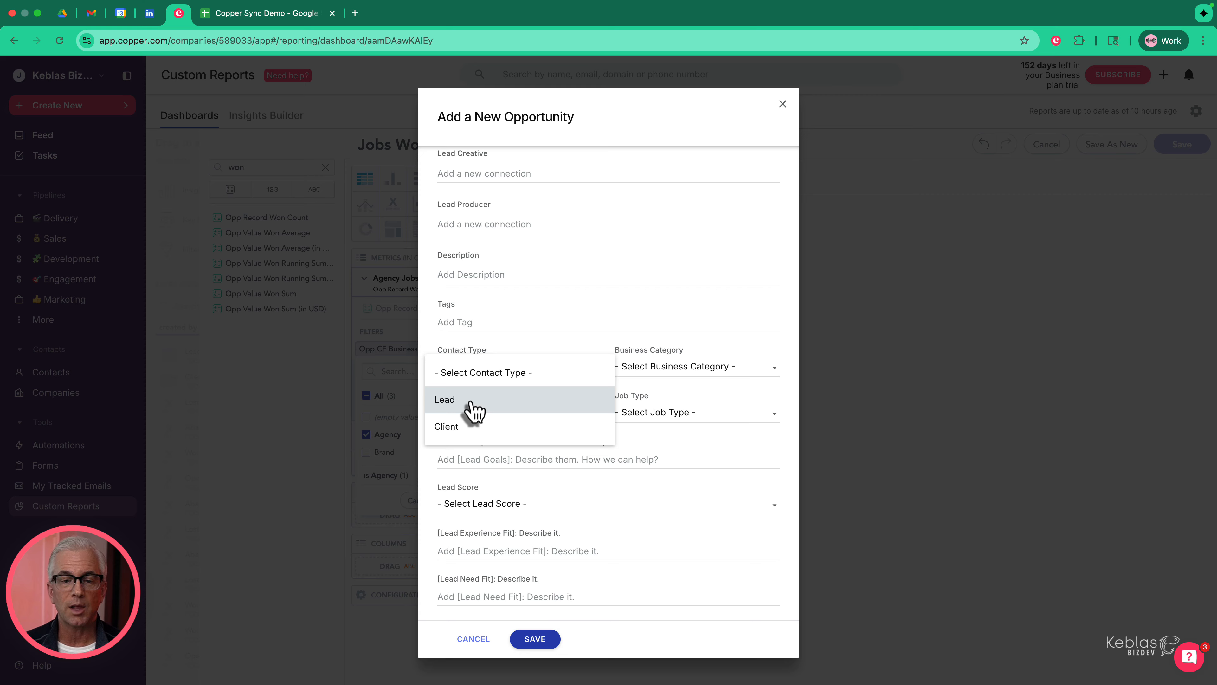
left_click(475, 403)
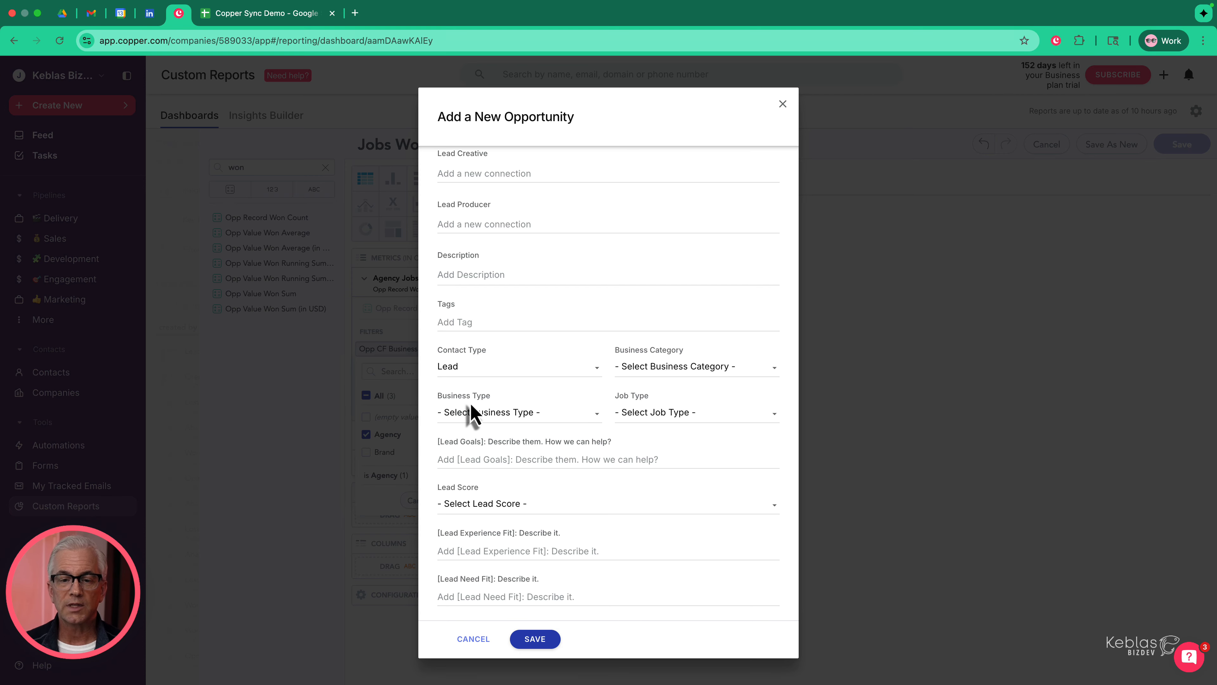
Set the Business Category to Sports and Business Type to Agency, check the Job Type options, and cancel the new opportunity.
left_click(690, 366)
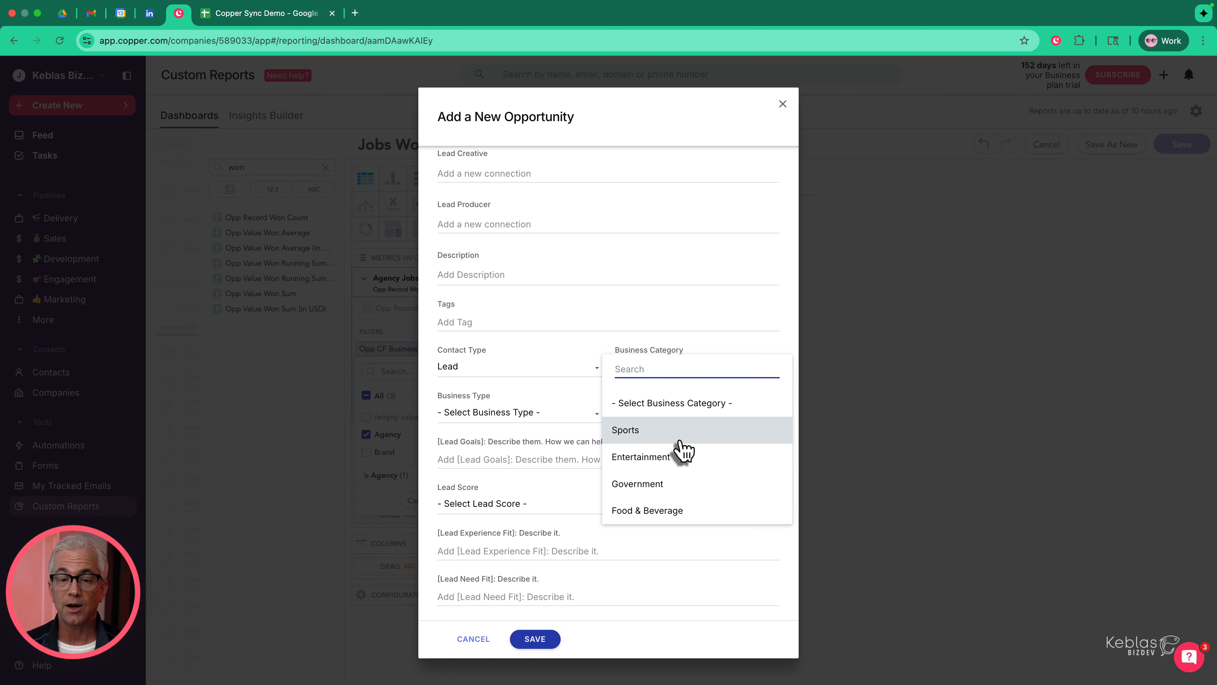
left_click(676, 432)
left_click(524, 418)
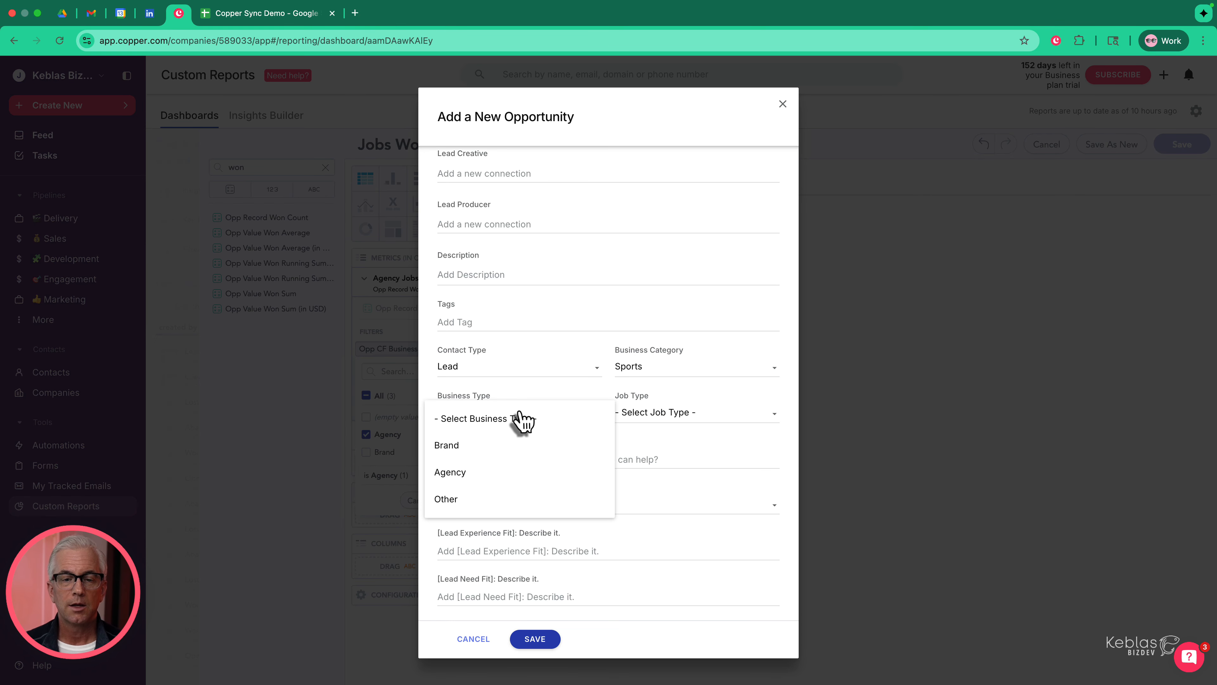
left_click(479, 472)
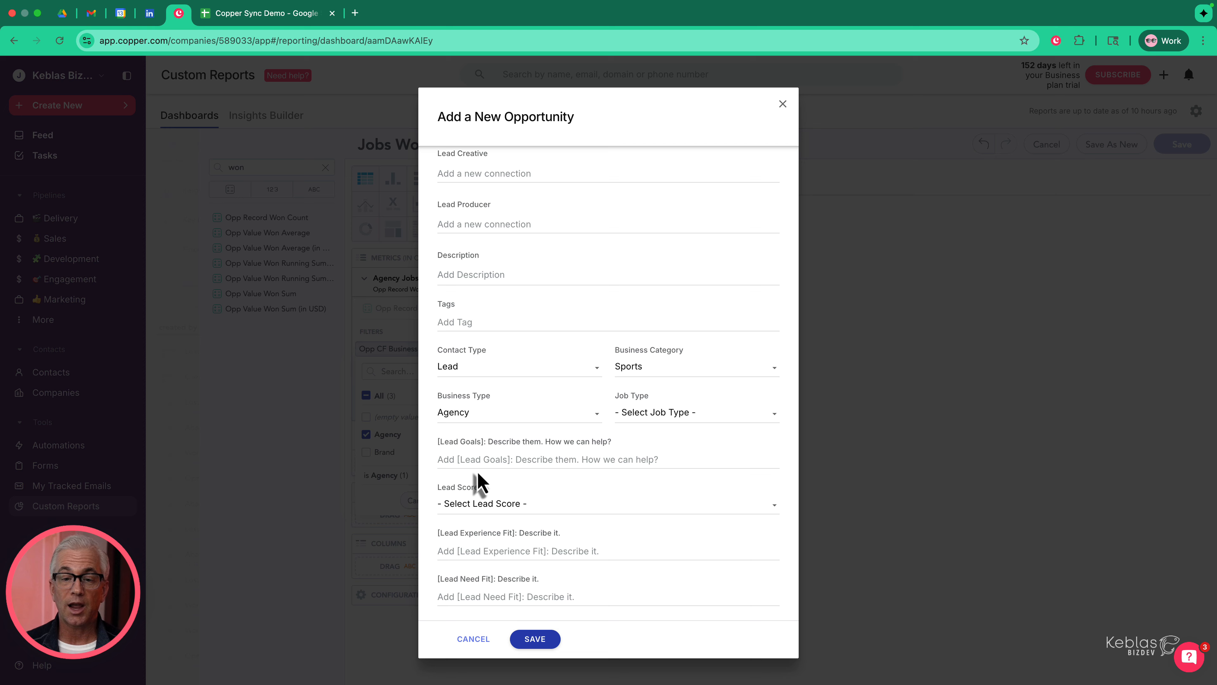
left_click(715, 416)
left_click(668, 490)
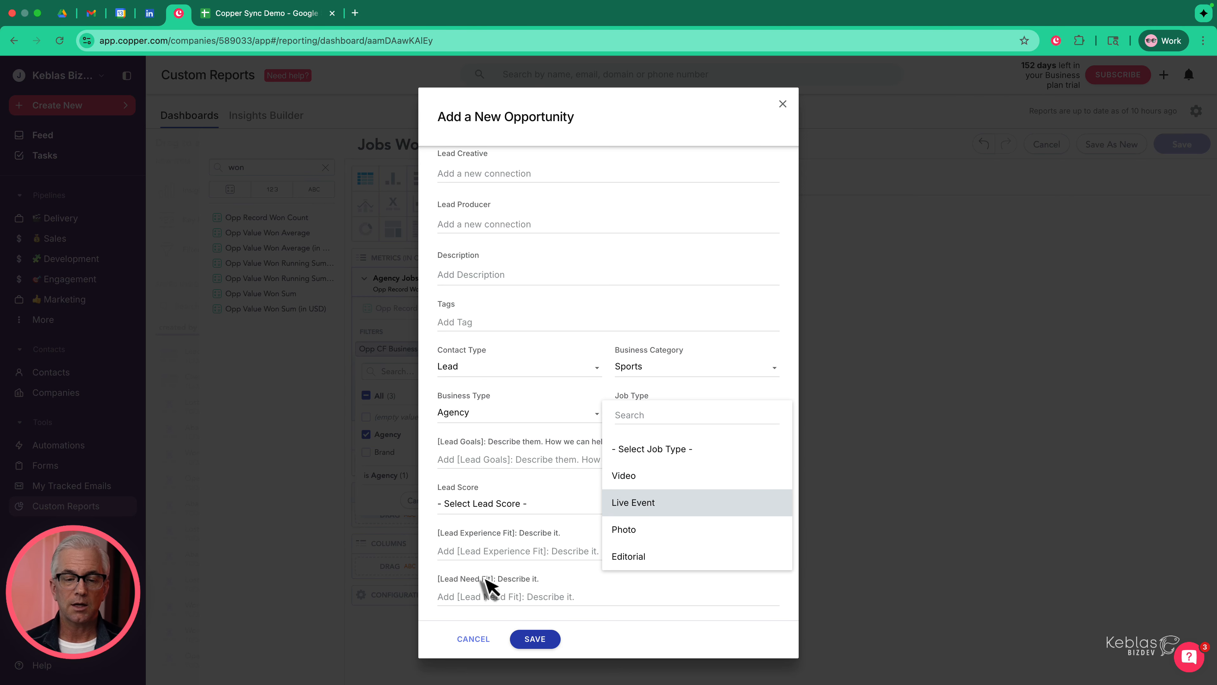
left_click(473, 640)
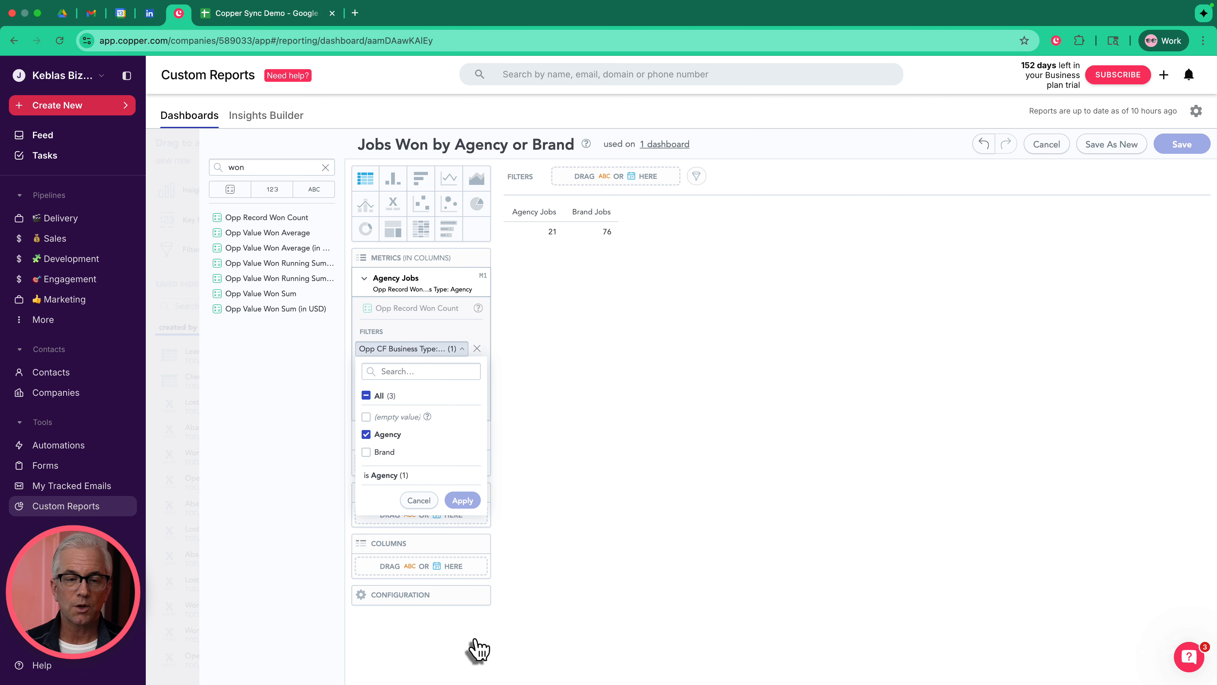
Close the Business Type filter's value list and open the Agency Jobs metric's name for editing.
left_click(412, 351)
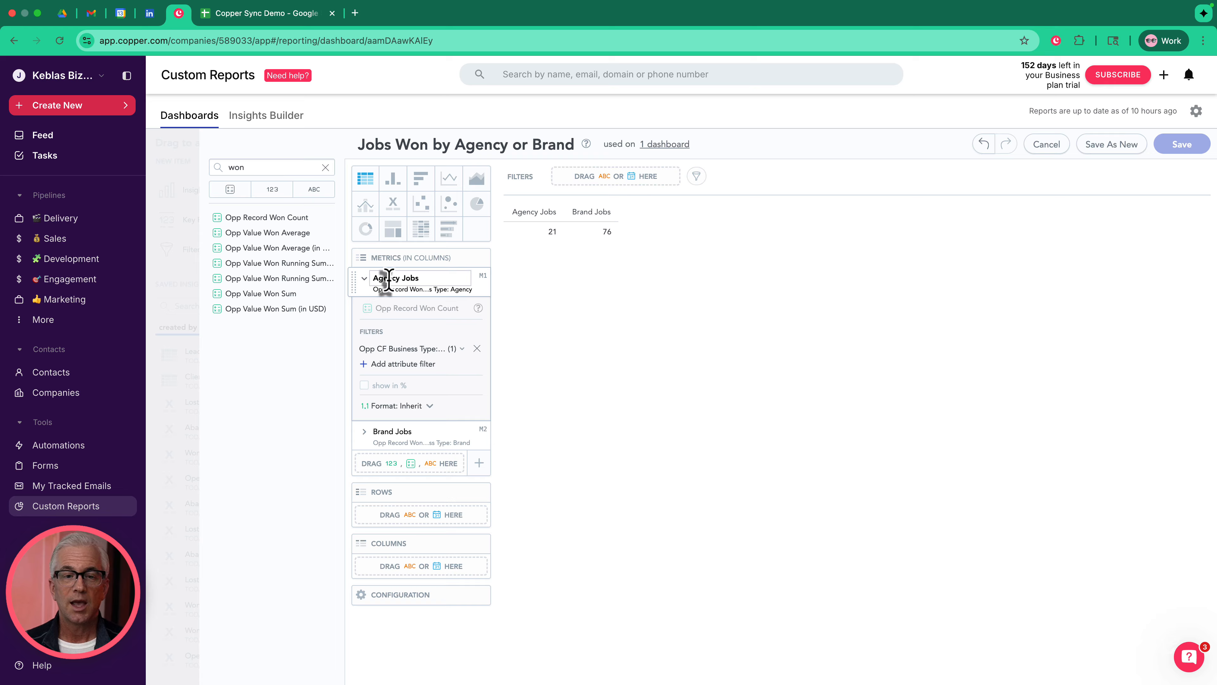
left_click(410, 278)
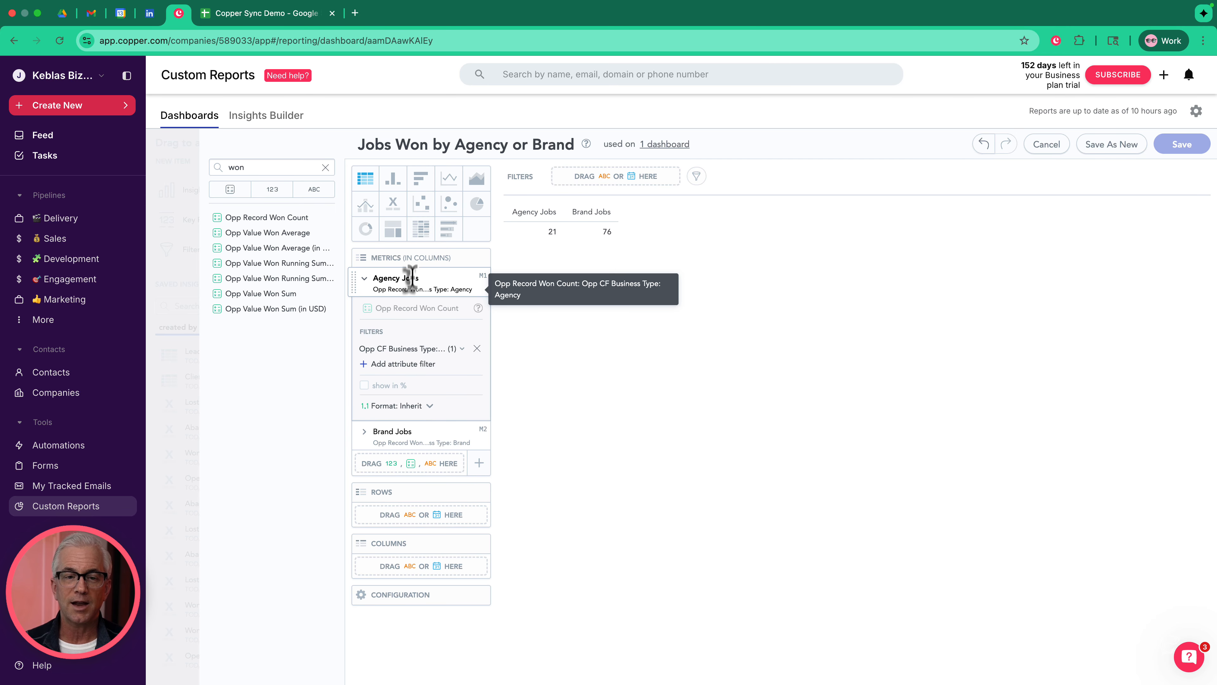
left_click(422, 277)
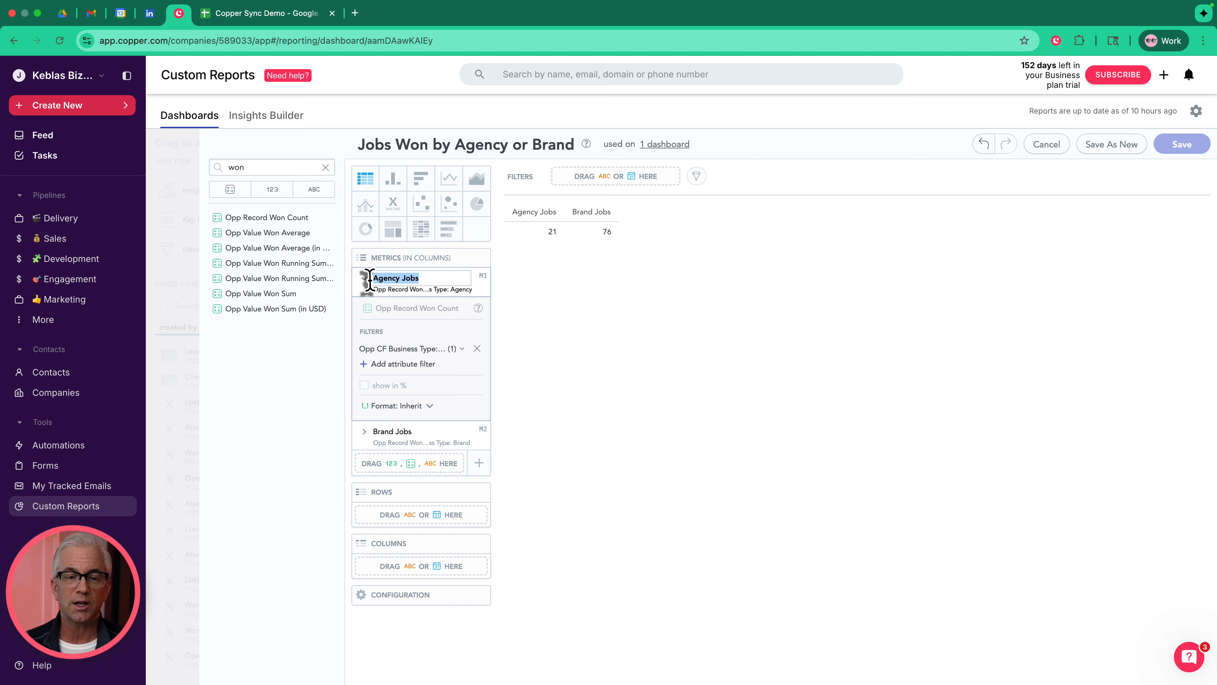
Try the Decimal (1) number format on the Agency Jobs metric and change the format to Rounded.
left_click(430, 408)
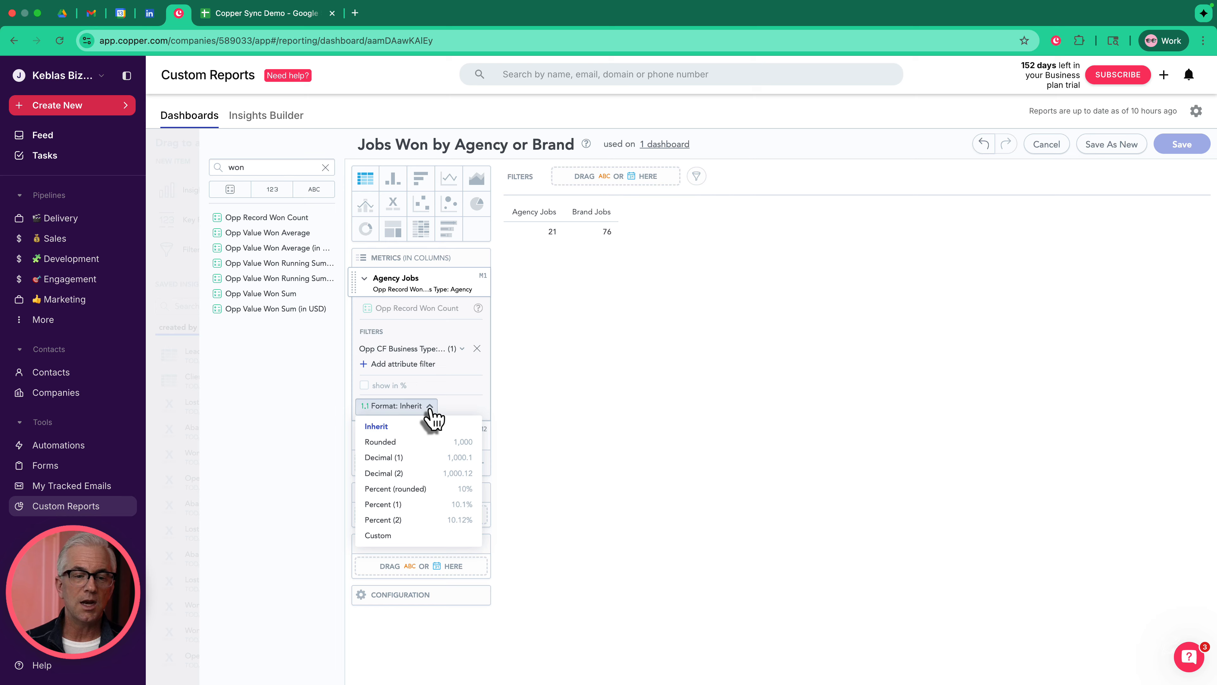
left_click(395, 460)
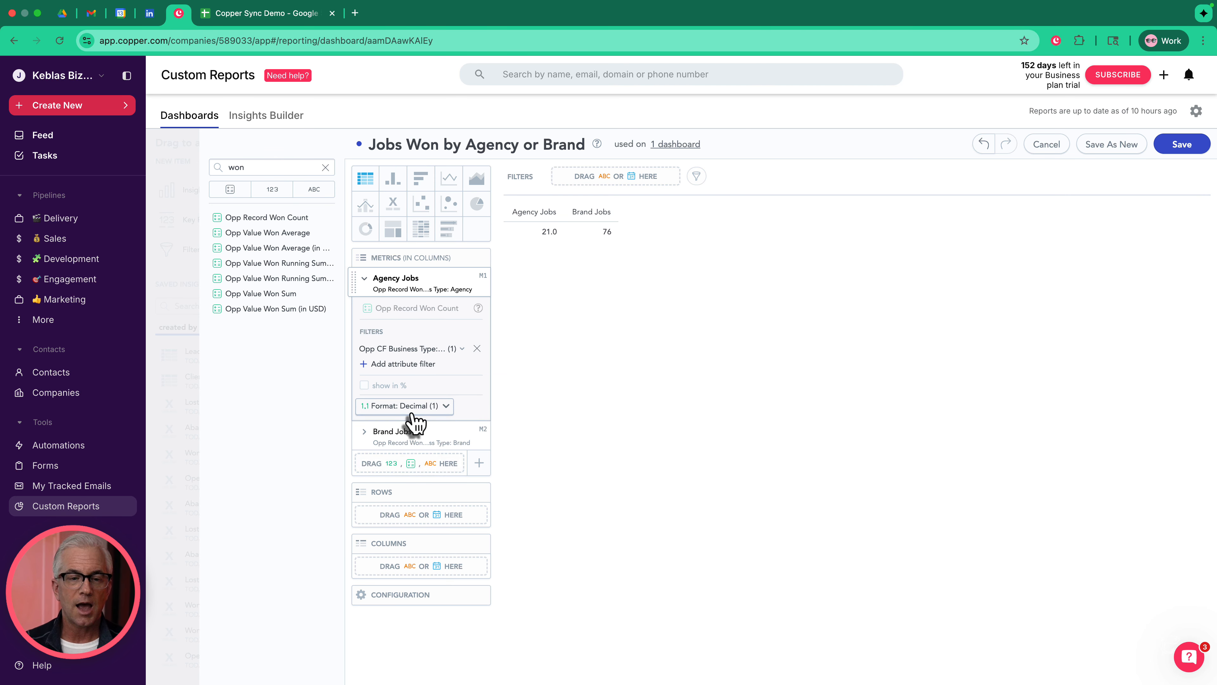
left_click(422, 407)
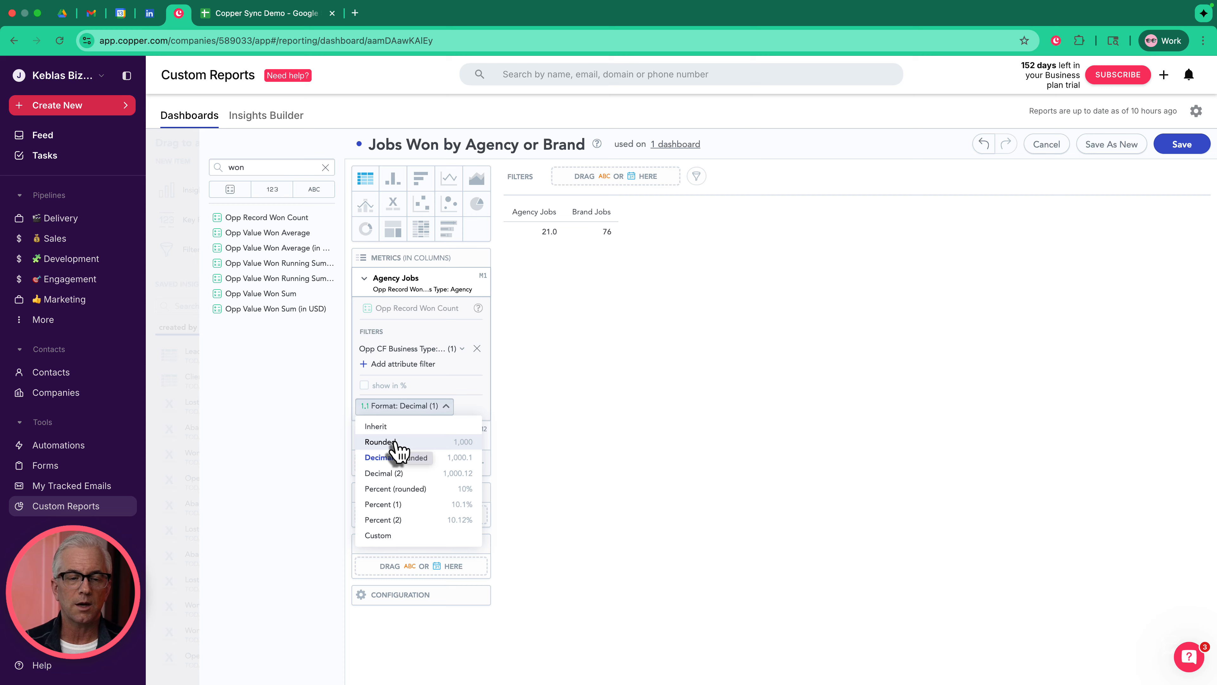
left_click(381, 441)
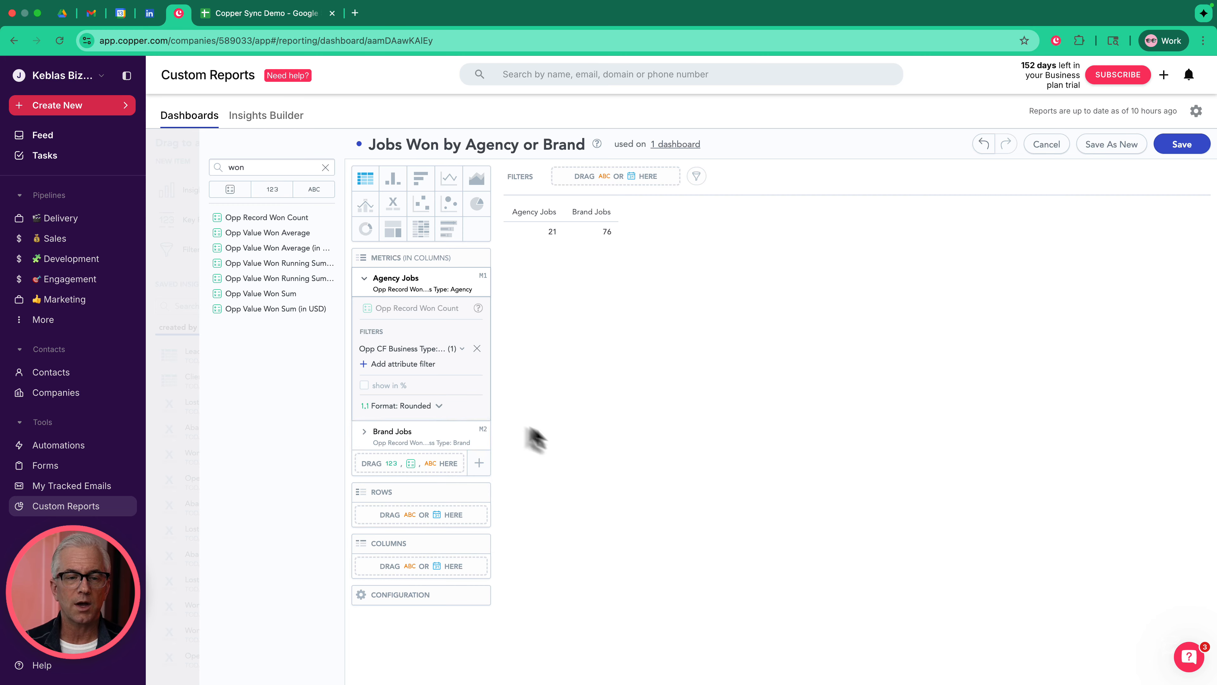
Collapse the Agency Jobs metric, move it below Brand Jobs as a trial, and restore the original order.
left_click(364, 281)
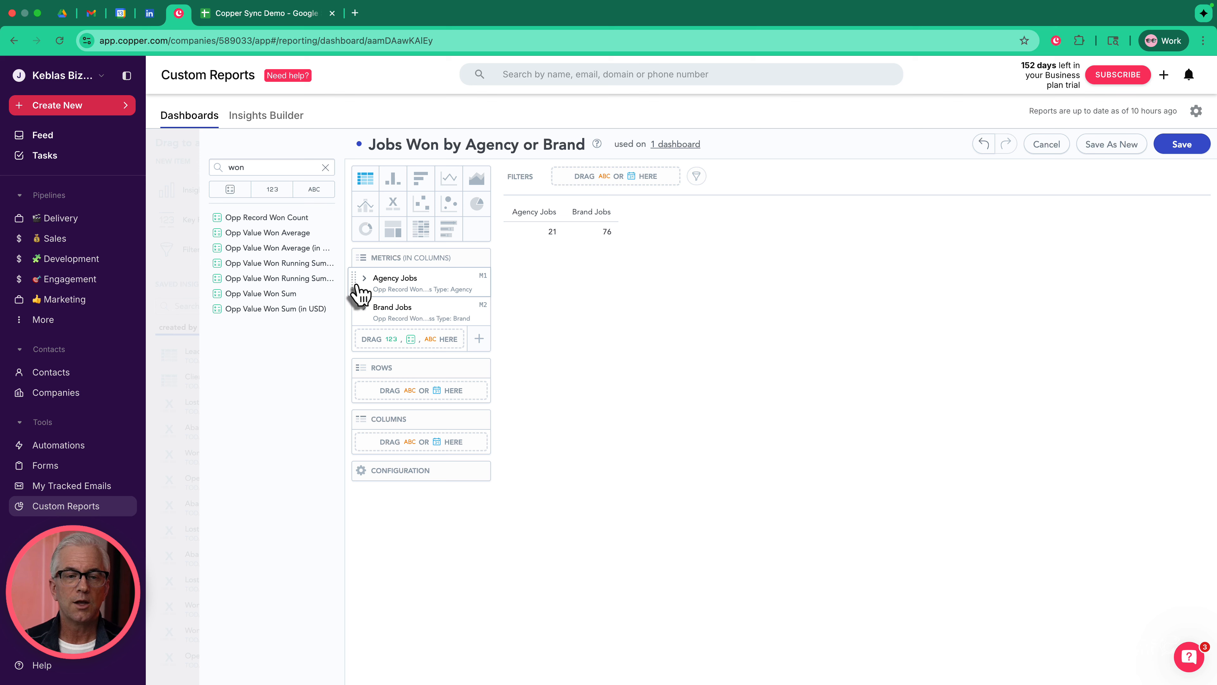
left_click_drag(356, 291, 396, 335)
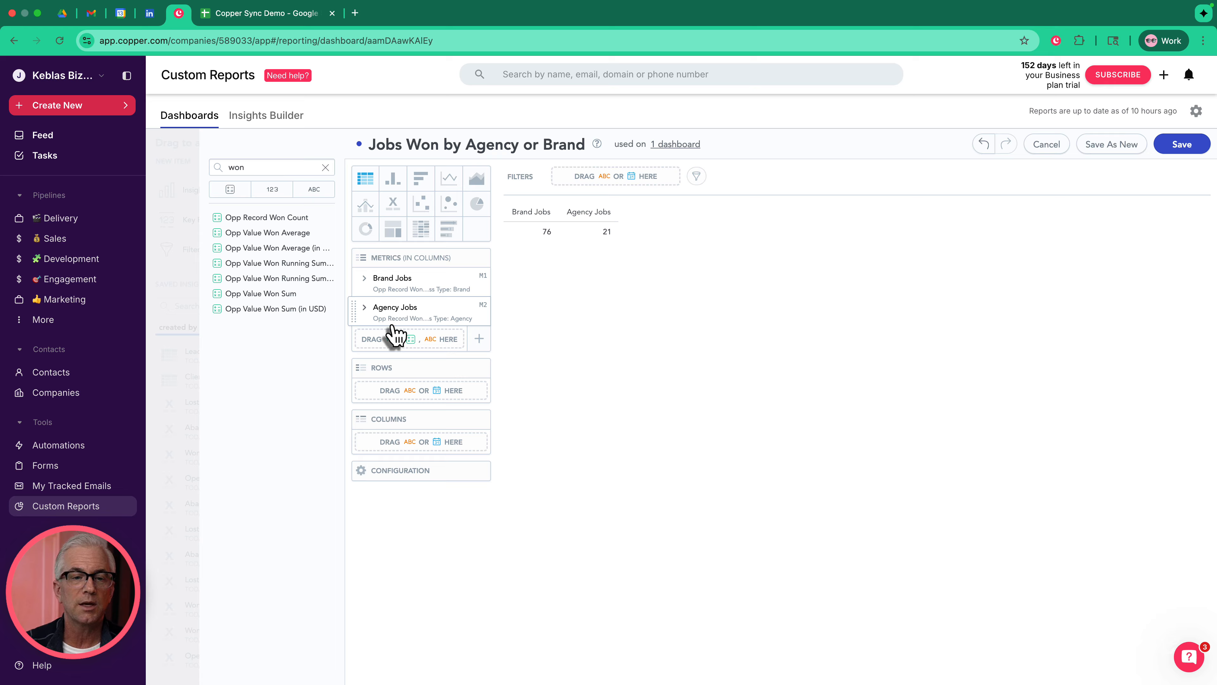
left_click_drag(353, 319, 375, 280)
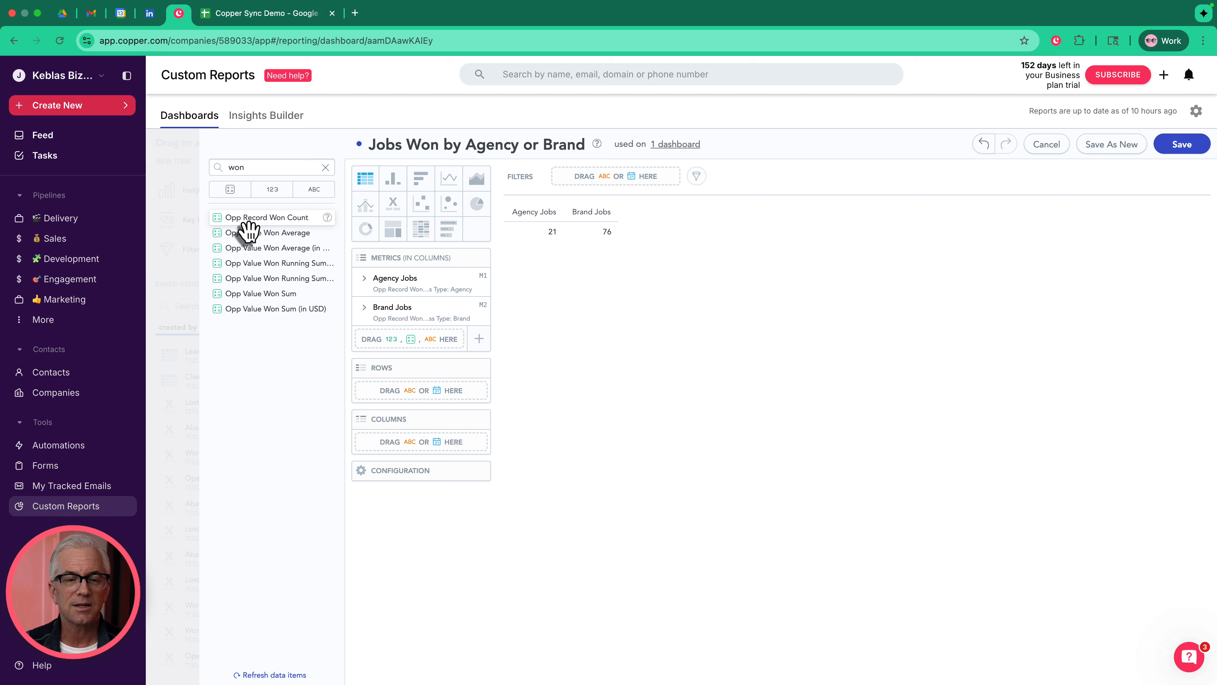
Search the data items for "cf" and add Opp CF Business Category as the insight's row breakdown.
left_click_drag(249, 230, 430, 401)
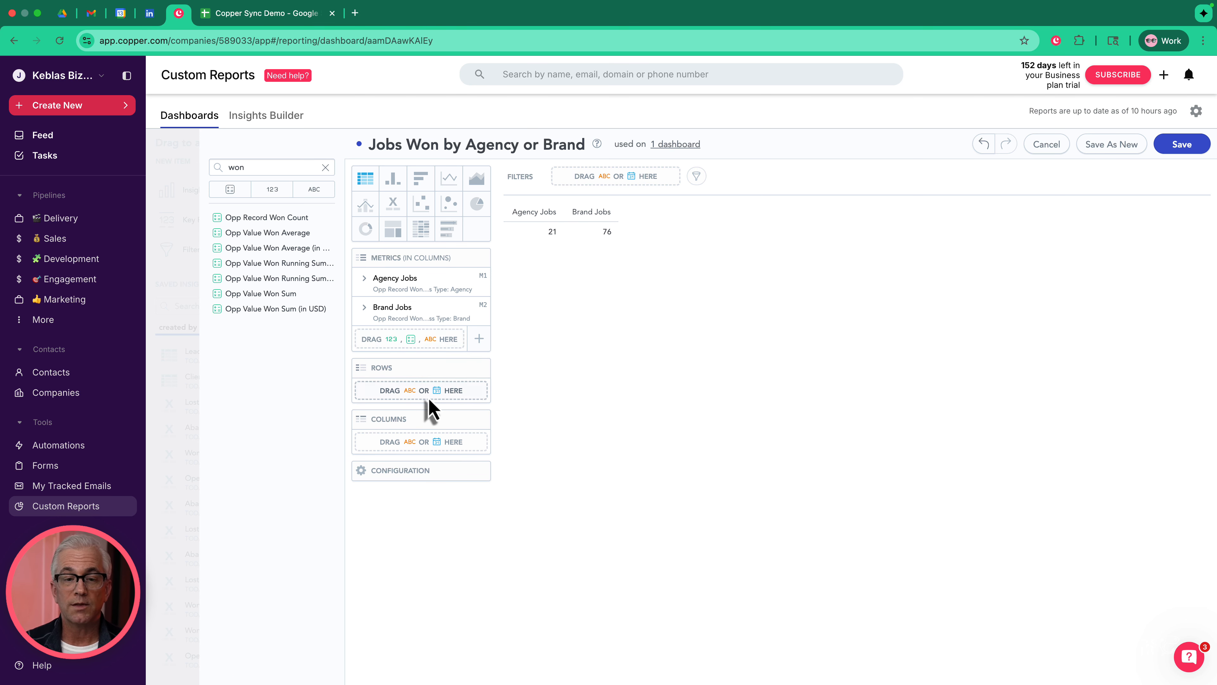
left_click(266, 163)
type("cf")
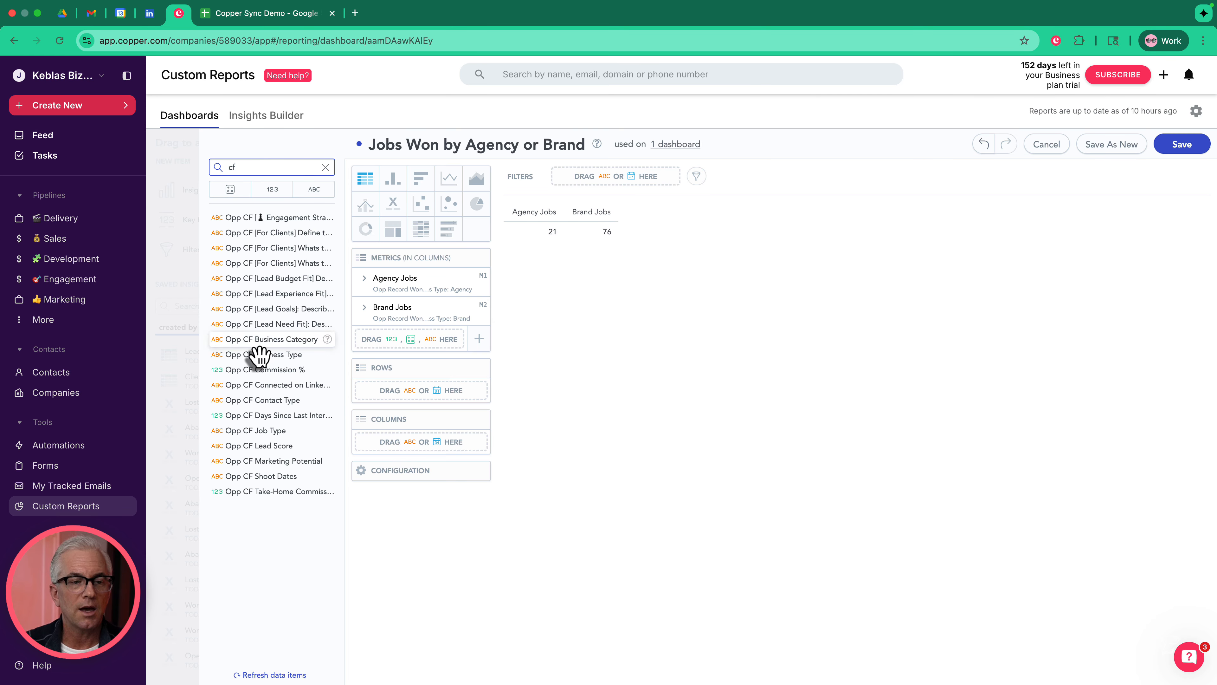
left_click_drag(250, 340, 403, 393)
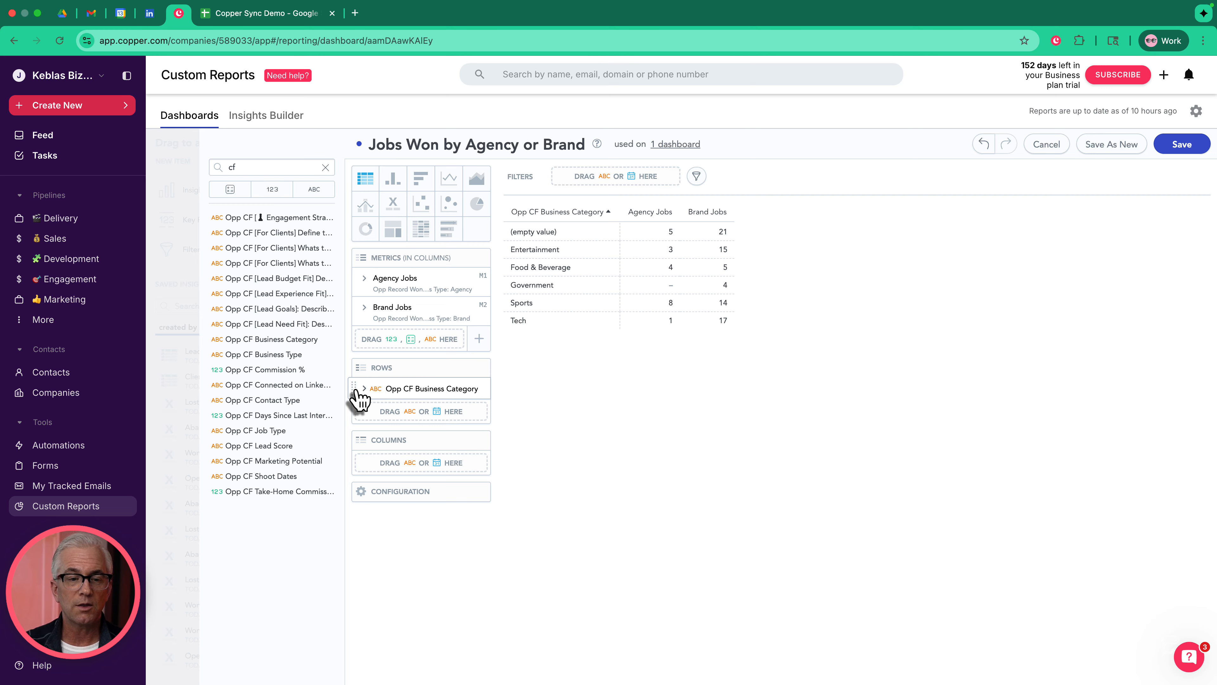
Move the Opp CF Business Category breakdown from rows to columns and remove it from the insight.
left_click_drag(357, 392, 381, 473)
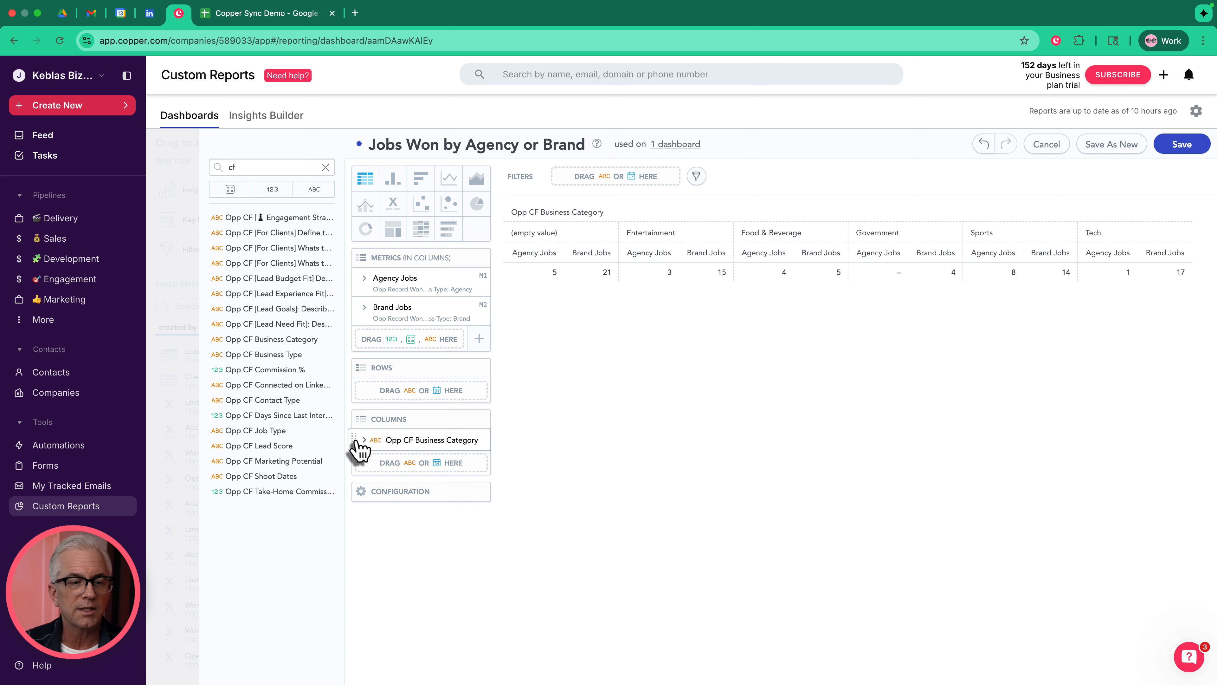
left_click_drag(358, 448, 289, 418)
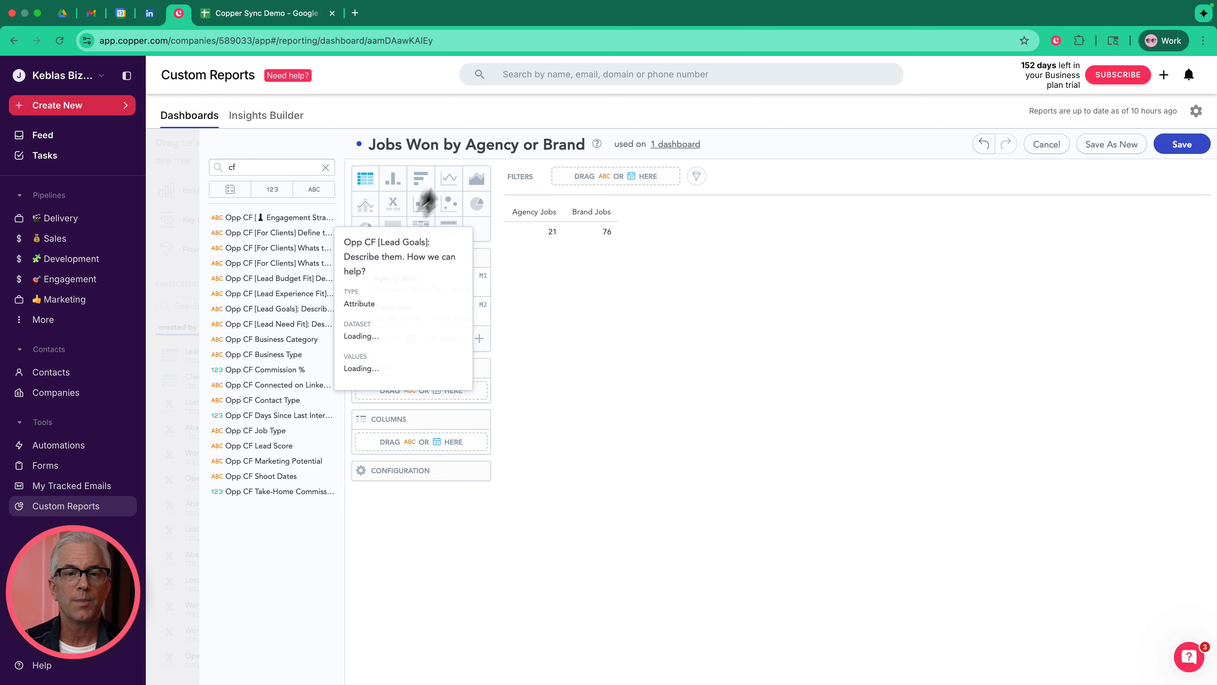
Preview the insight as a headline figure, a column chart and a bar chart, and return it to a table.
left_click(464, 143)
left_click(395, 108)
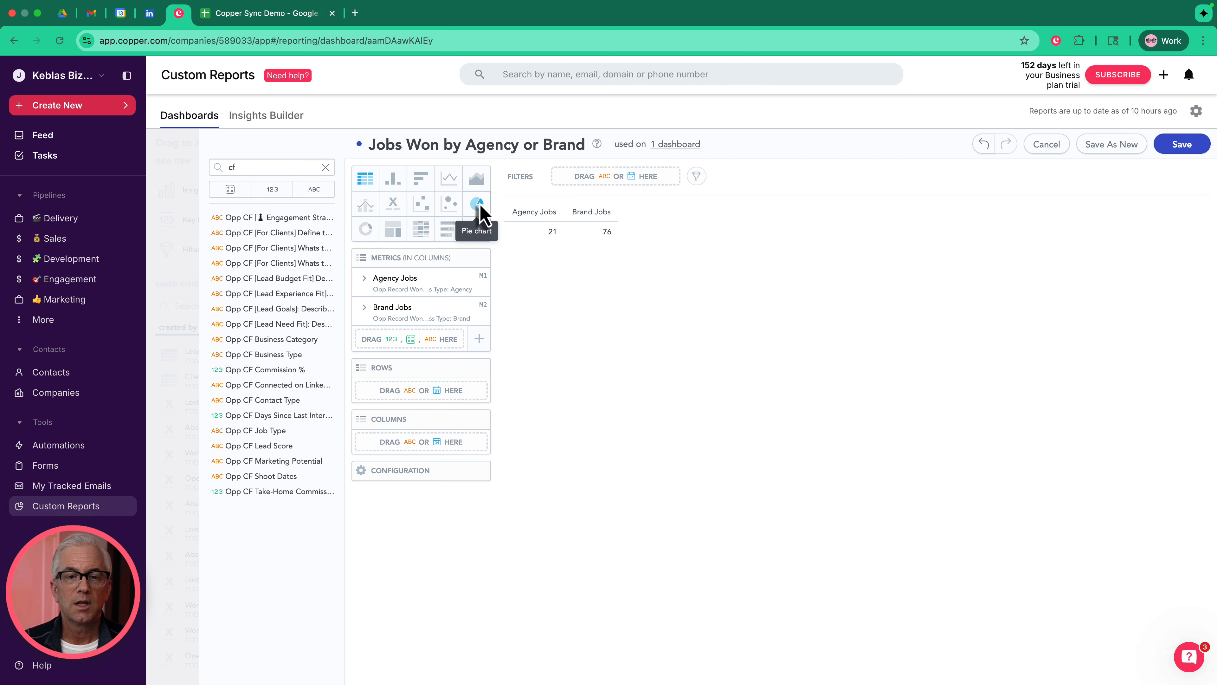
left_click(393, 204)
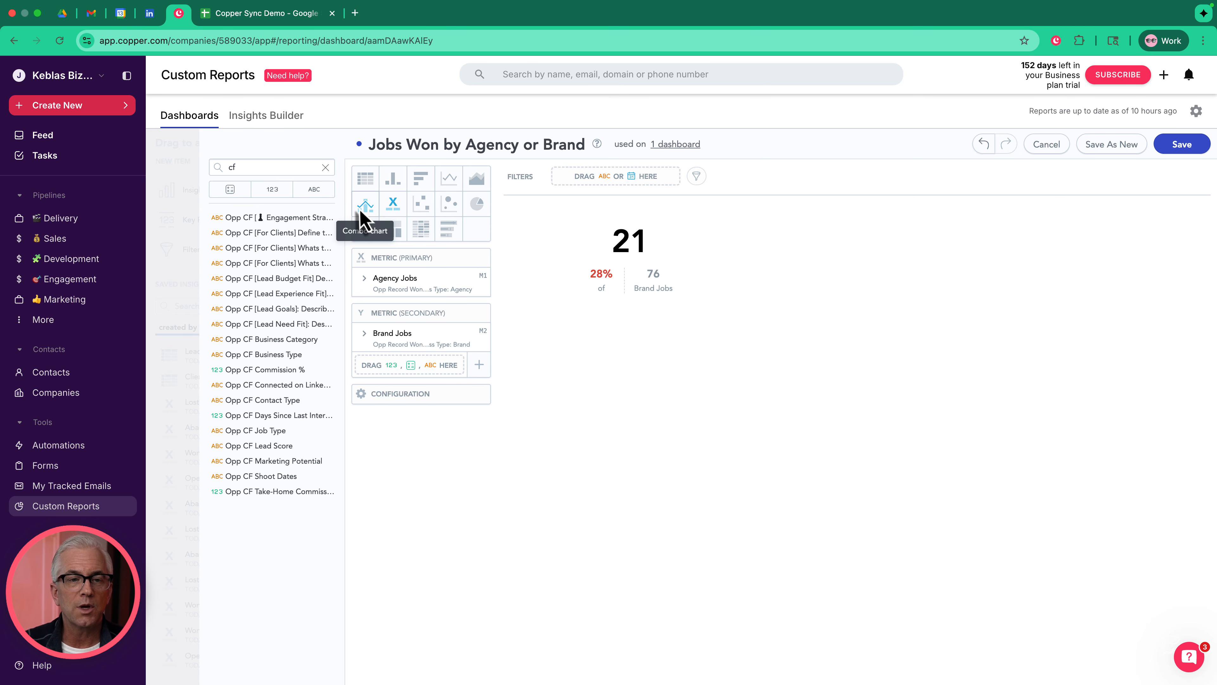
left_click(391, 184)
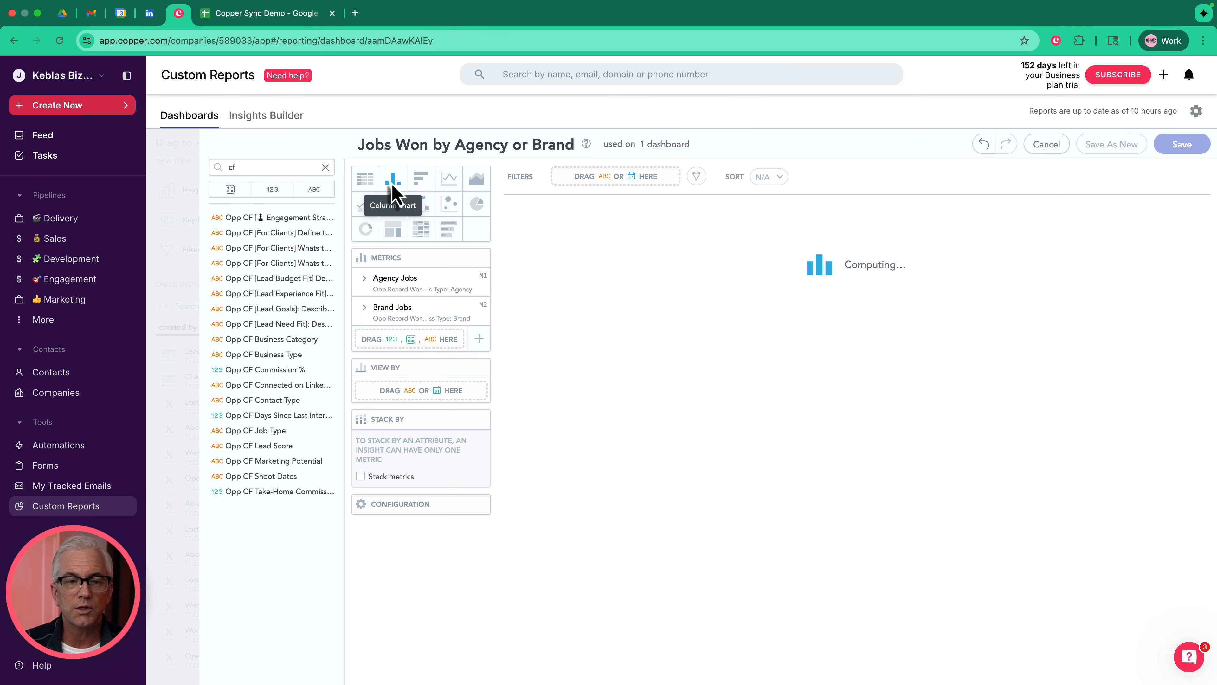
left_click(421, 186)
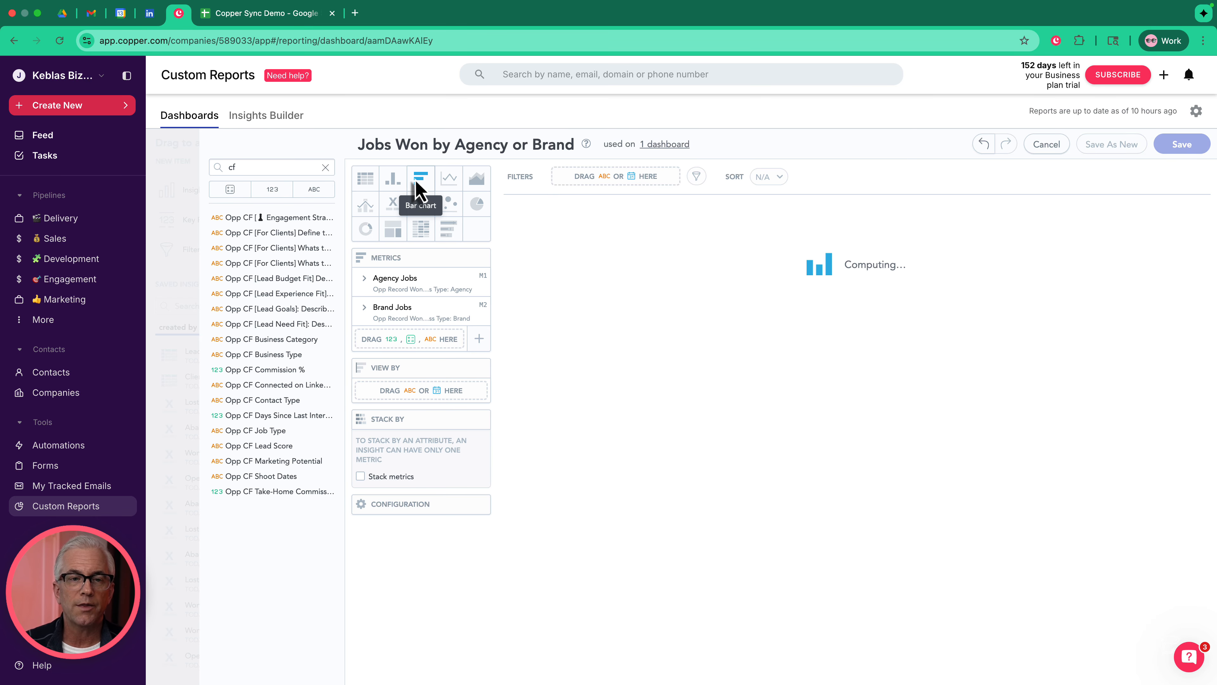
left_click(364, 184)
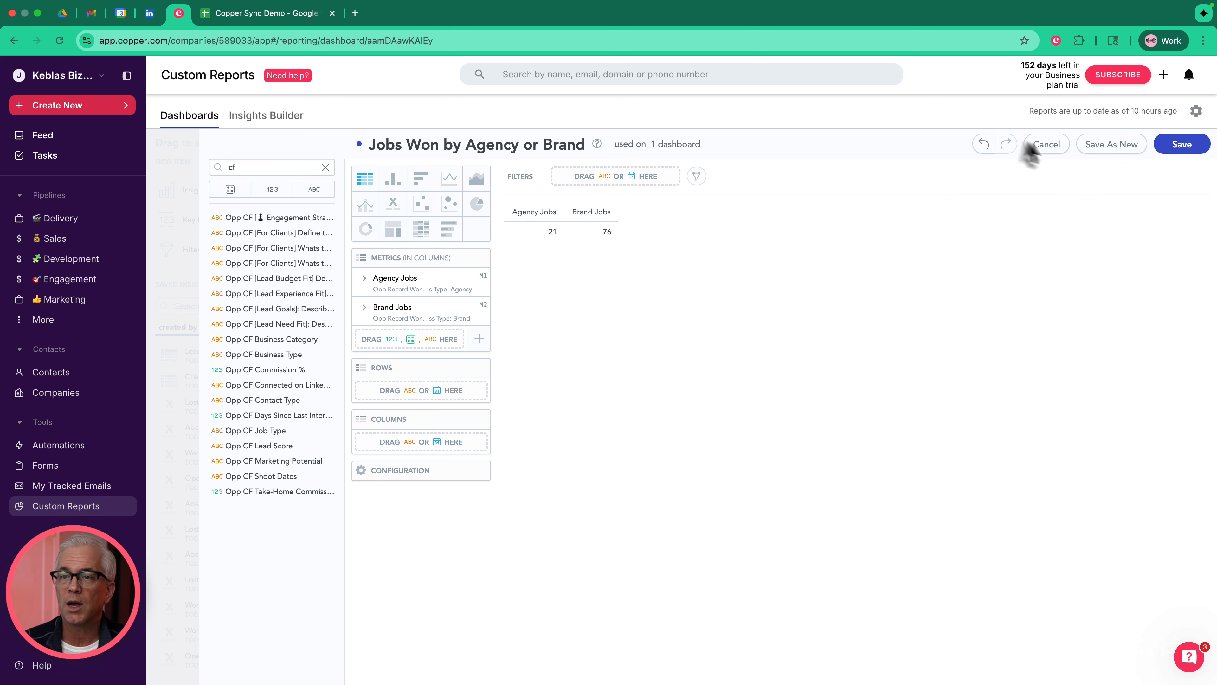
Leave the Jobs Won by Agency or Brand insight without saving its changes and close its options on the dashboard.
left_click(1048, 150)
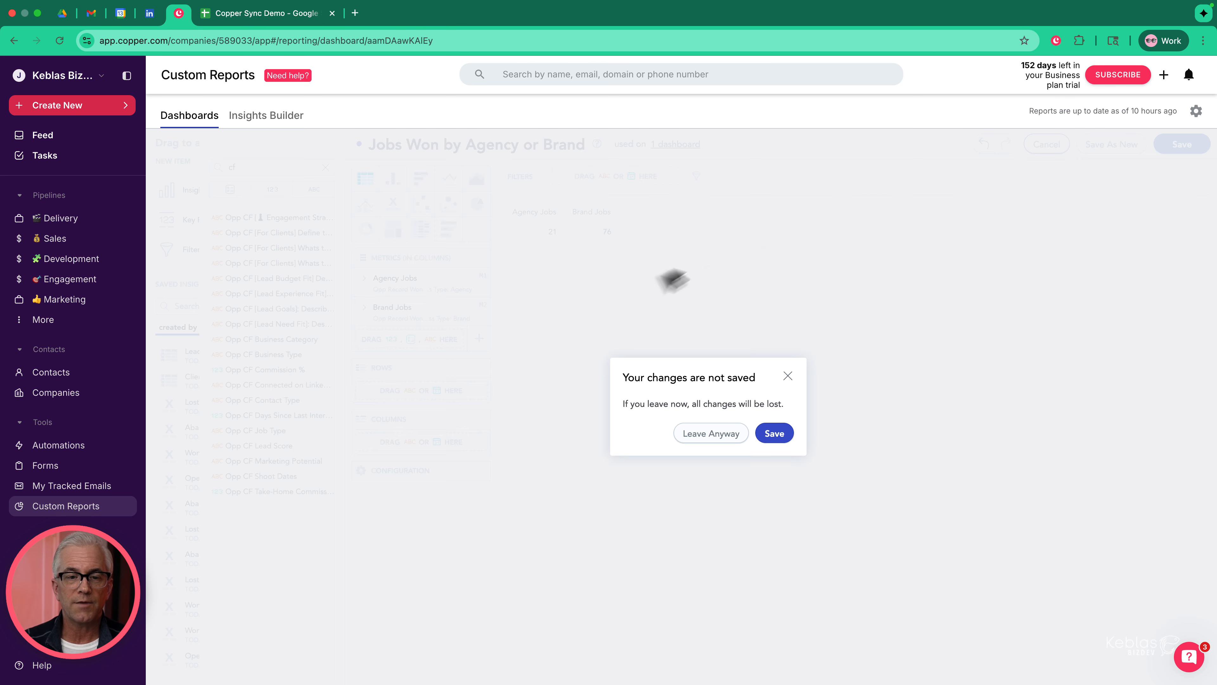
left_click(733, 436)
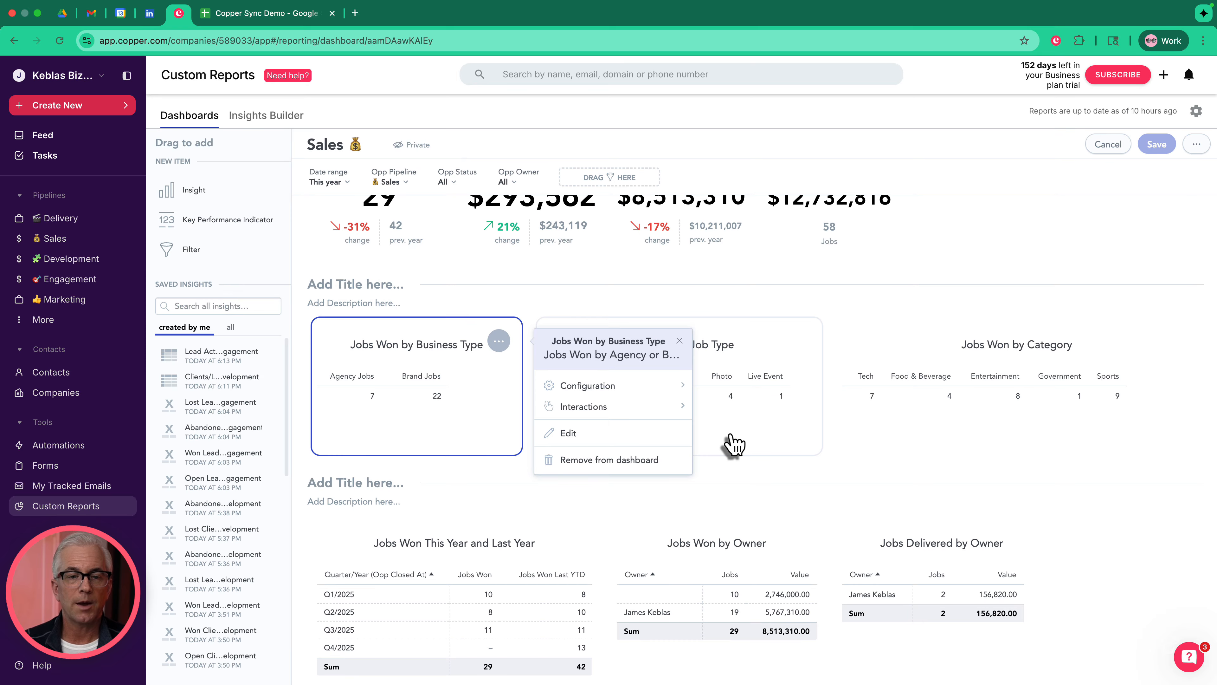
left_click(616, 314)
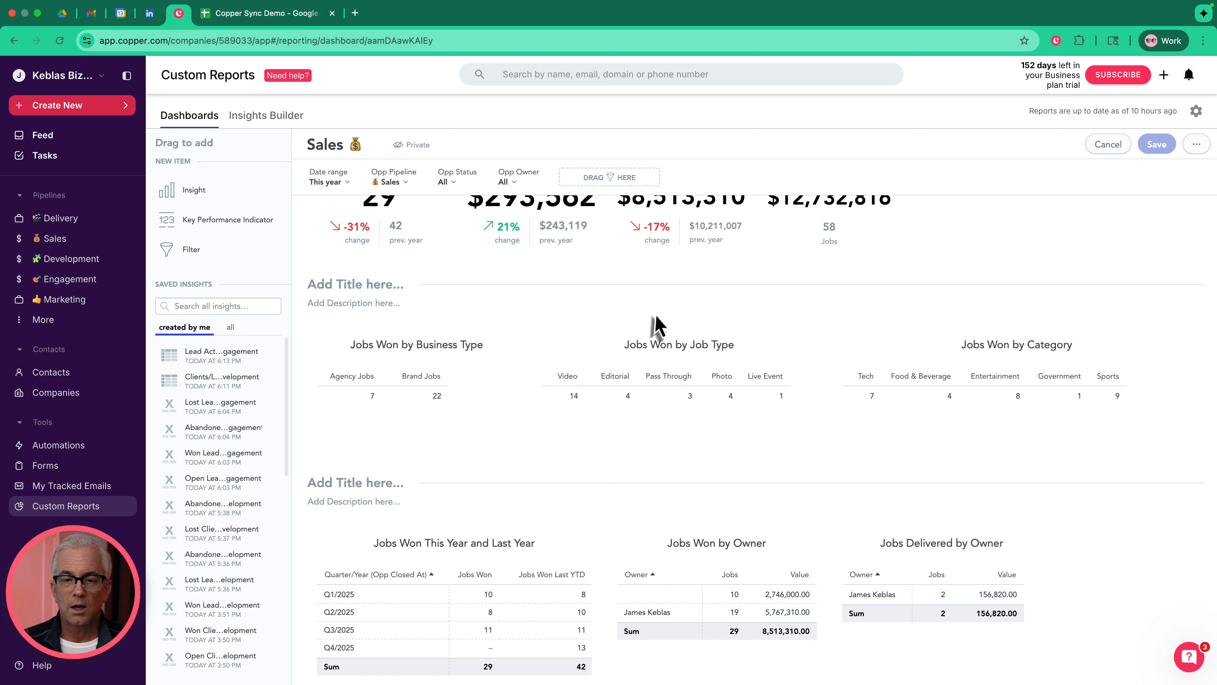
Open the Jobs Won by Job Type insight for editing and examine the Video metric's Opp CF Job Type filter.
left_click(770, 344)
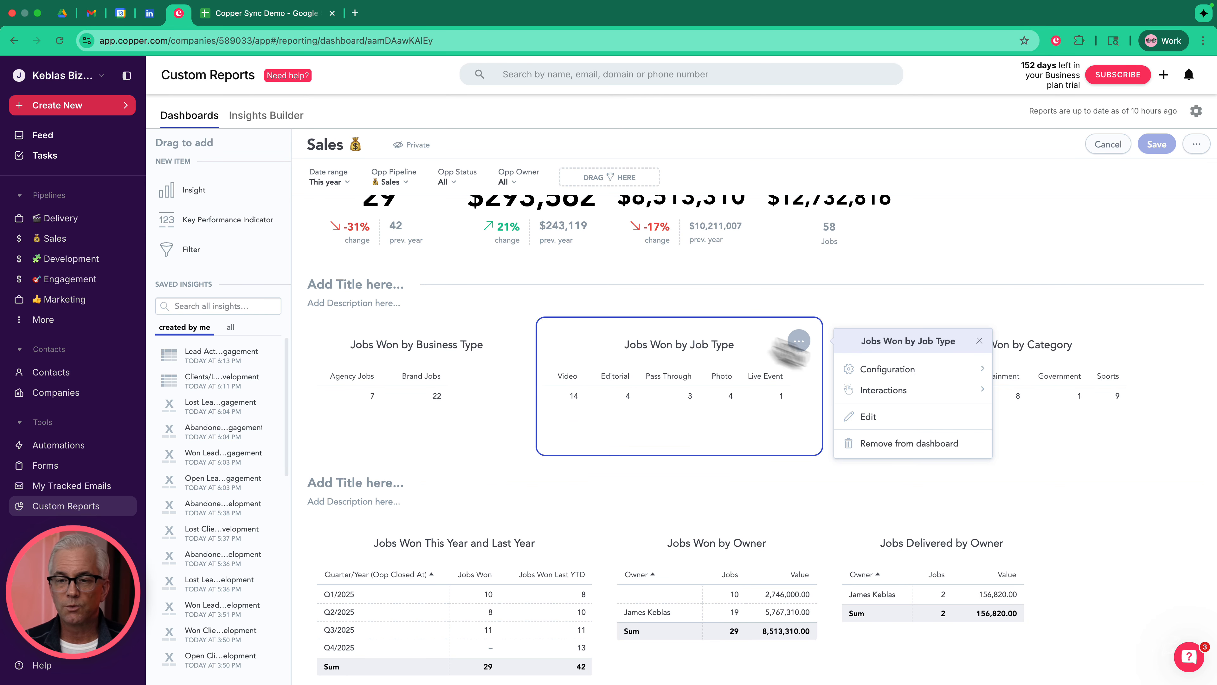
left_click(867, 417)
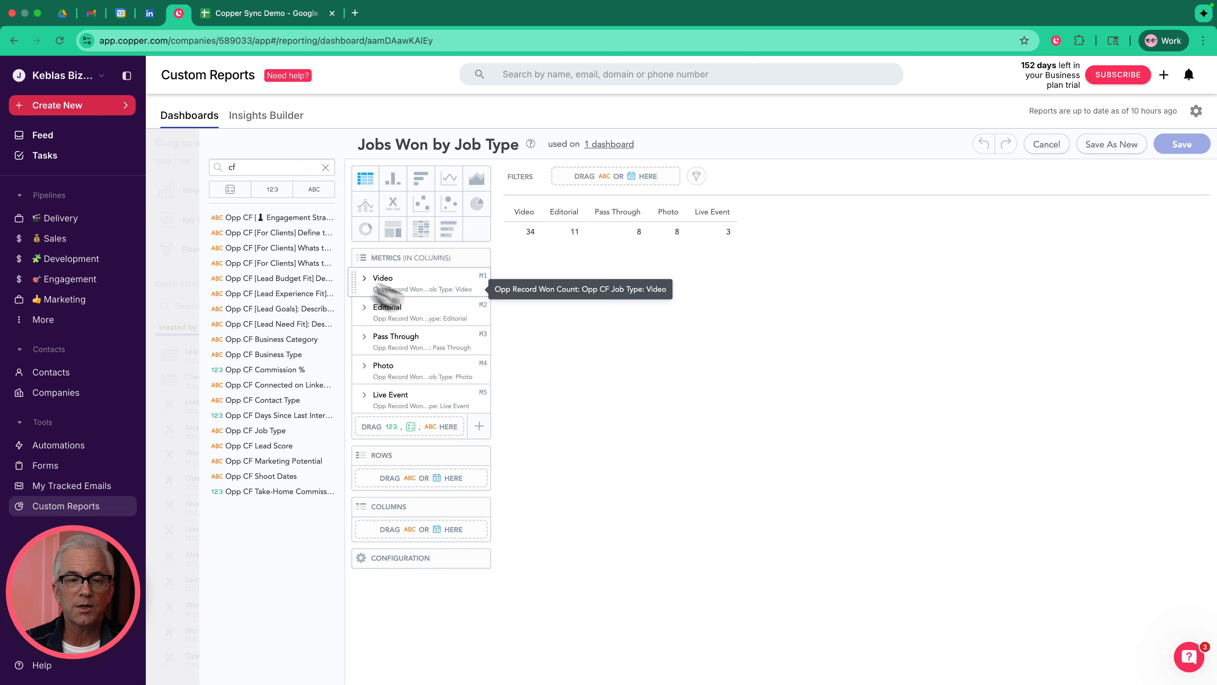
left_click(368, 282)
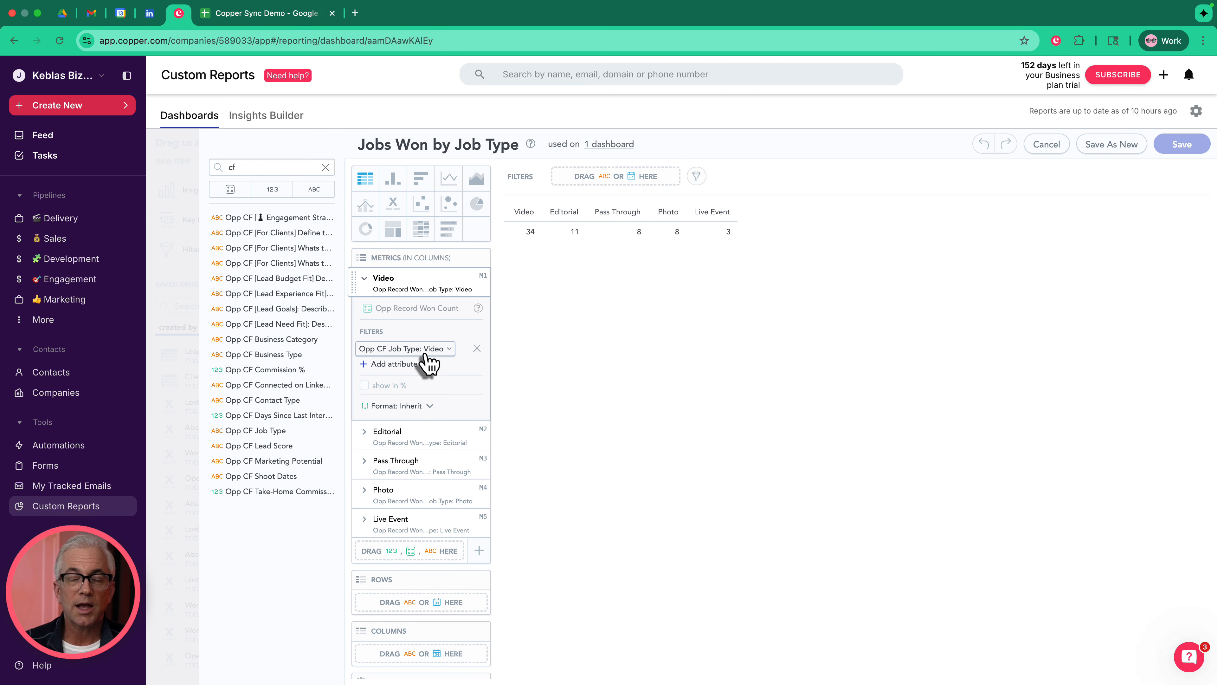
left_click(364, 280)
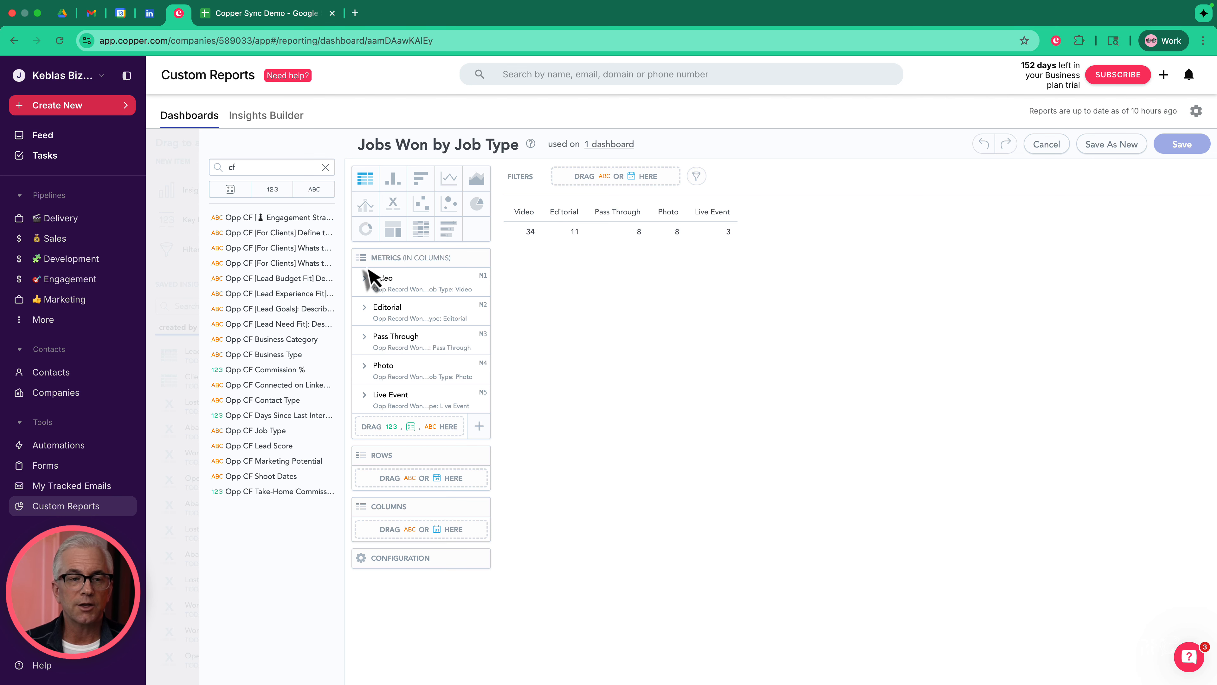
Search the insight's data items for "lost" in place of "cf" and clear the search.
left_click(271, 167)
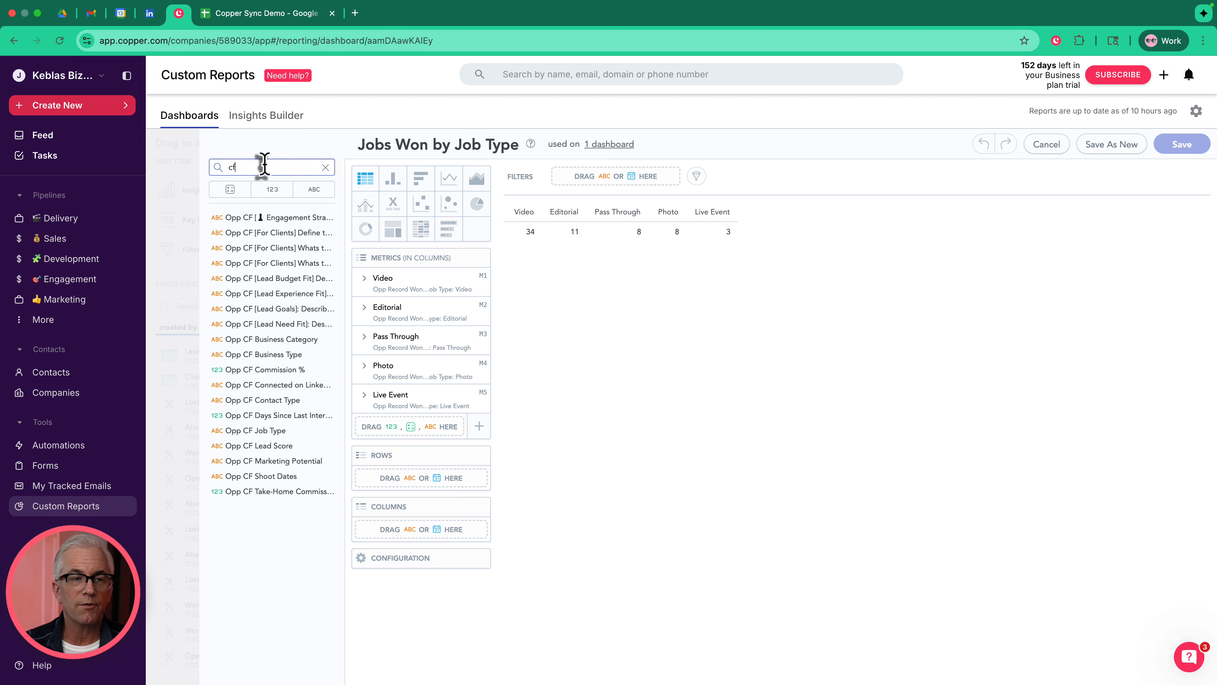
key("BackSpace")
key("BackSpace")
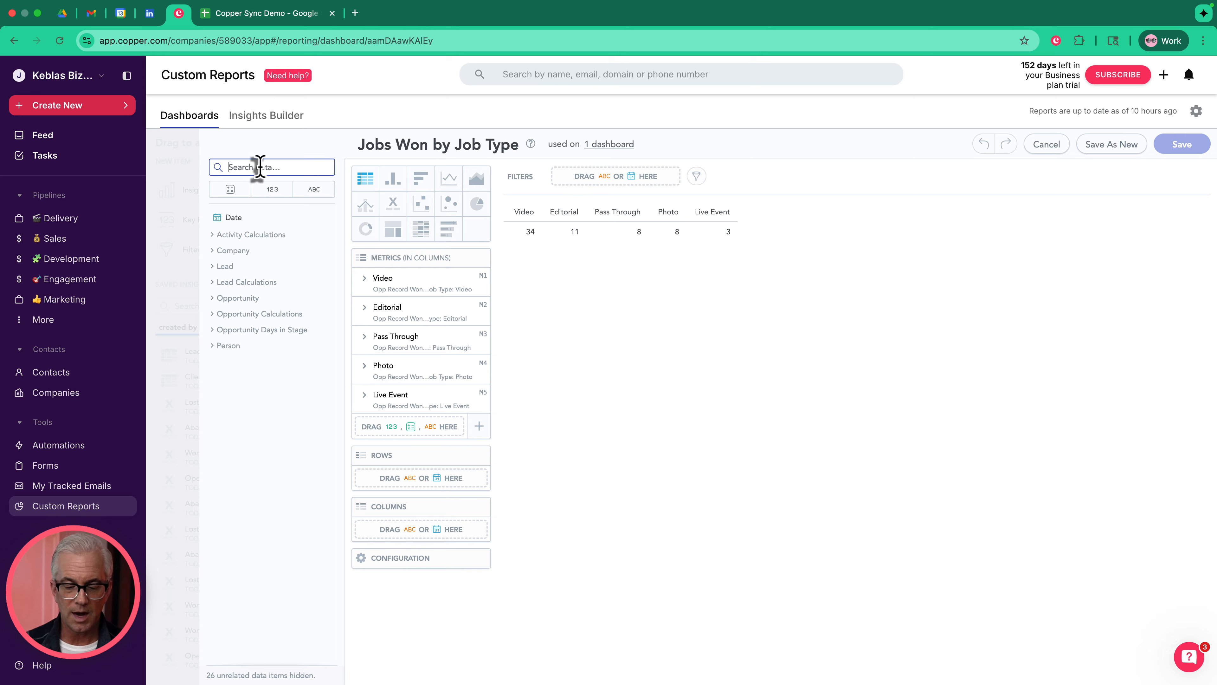
type("lost")
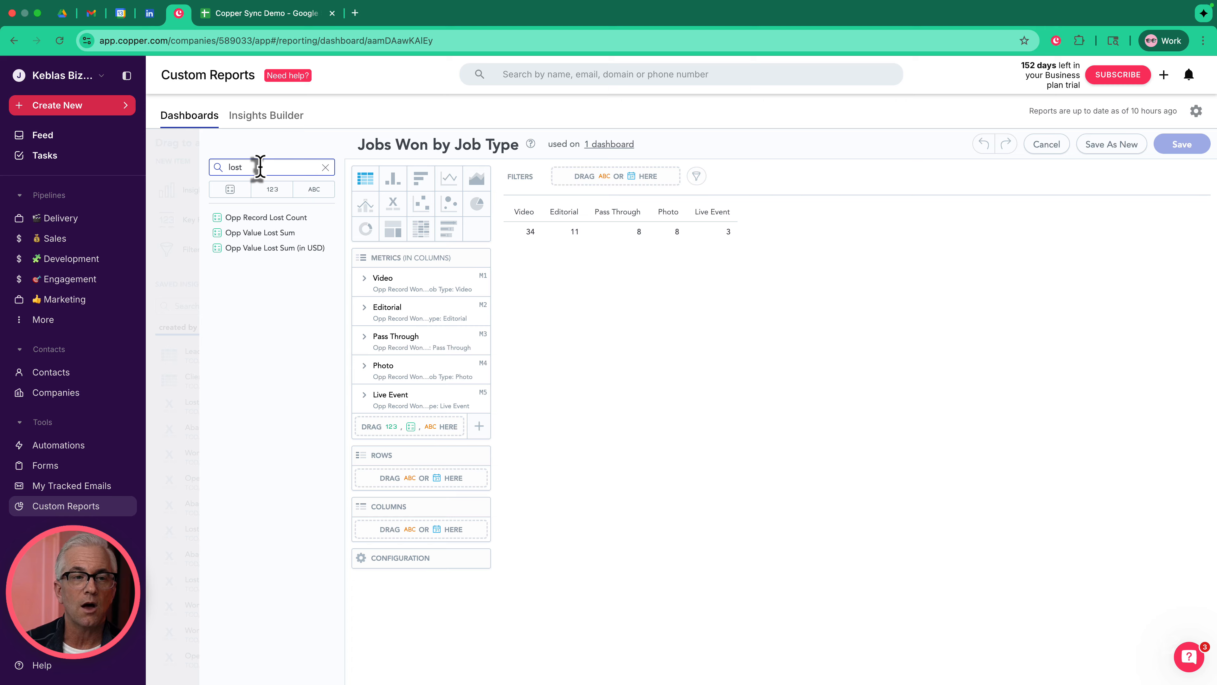
key("BackSpace")
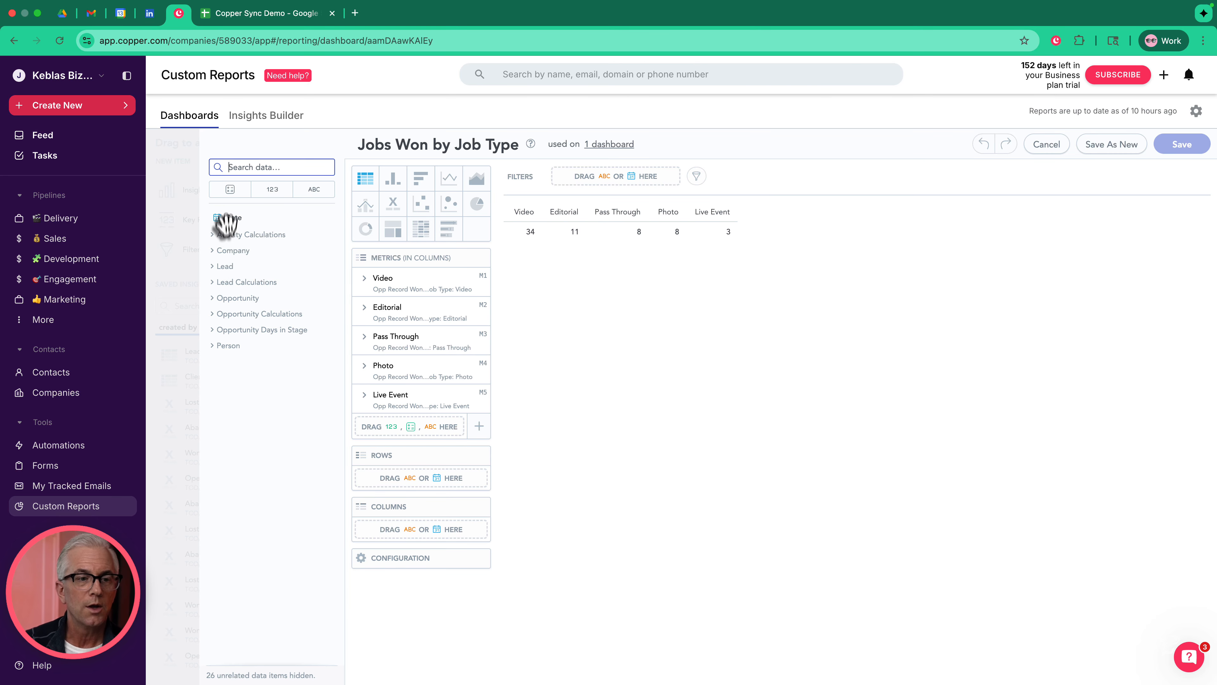
Examine the custom and standard fields available in the Opportunity data group and collapse the group.
left_click(214, 300)
scroll(257, 405, "down", 2)
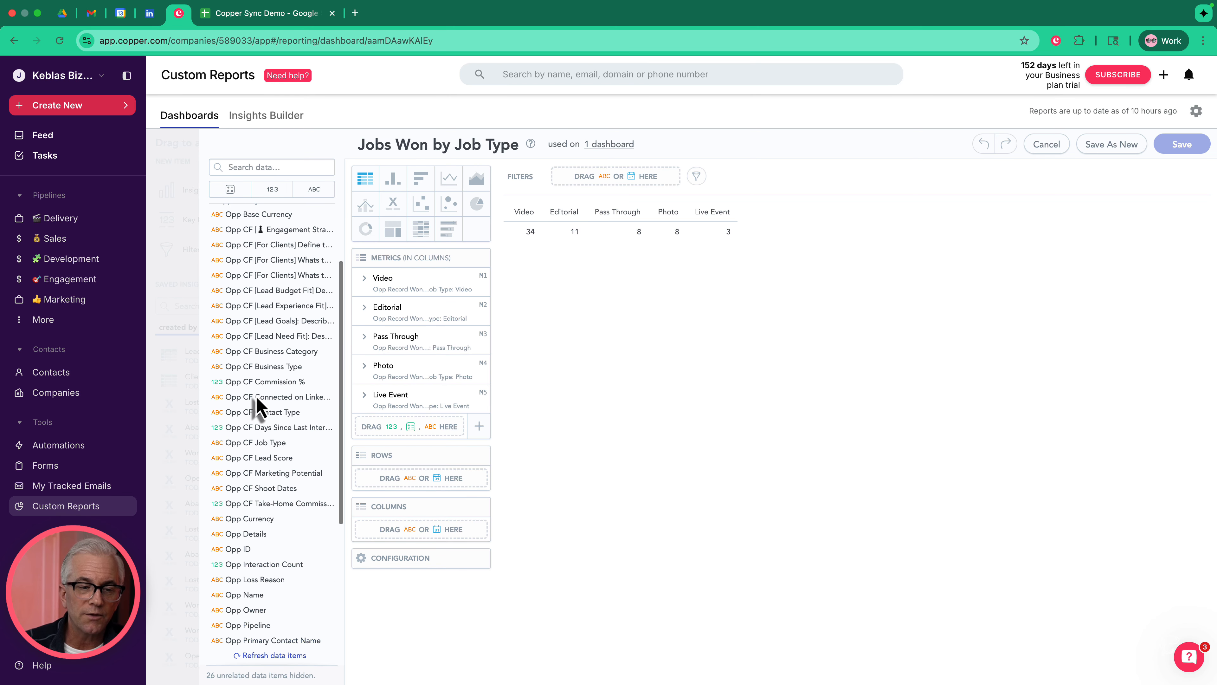
scroll(257, 405, "down", 3)
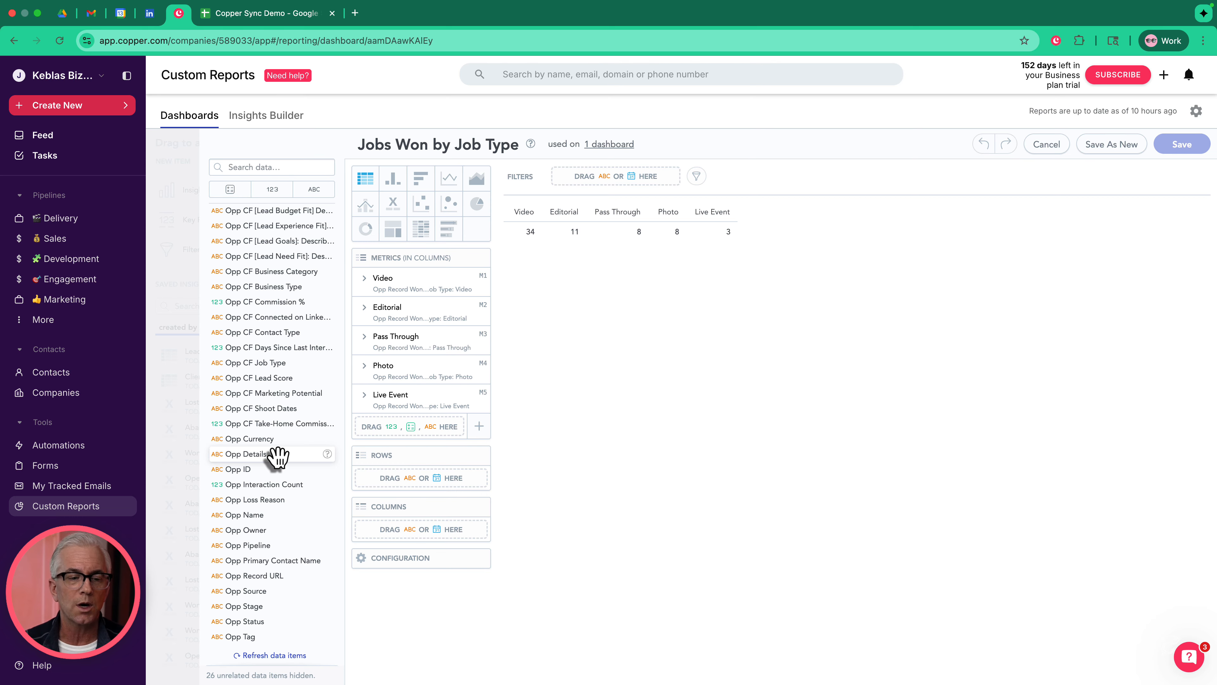
scroll(271, 476, "down", 1)
scroll(258, 525, "up", 5)
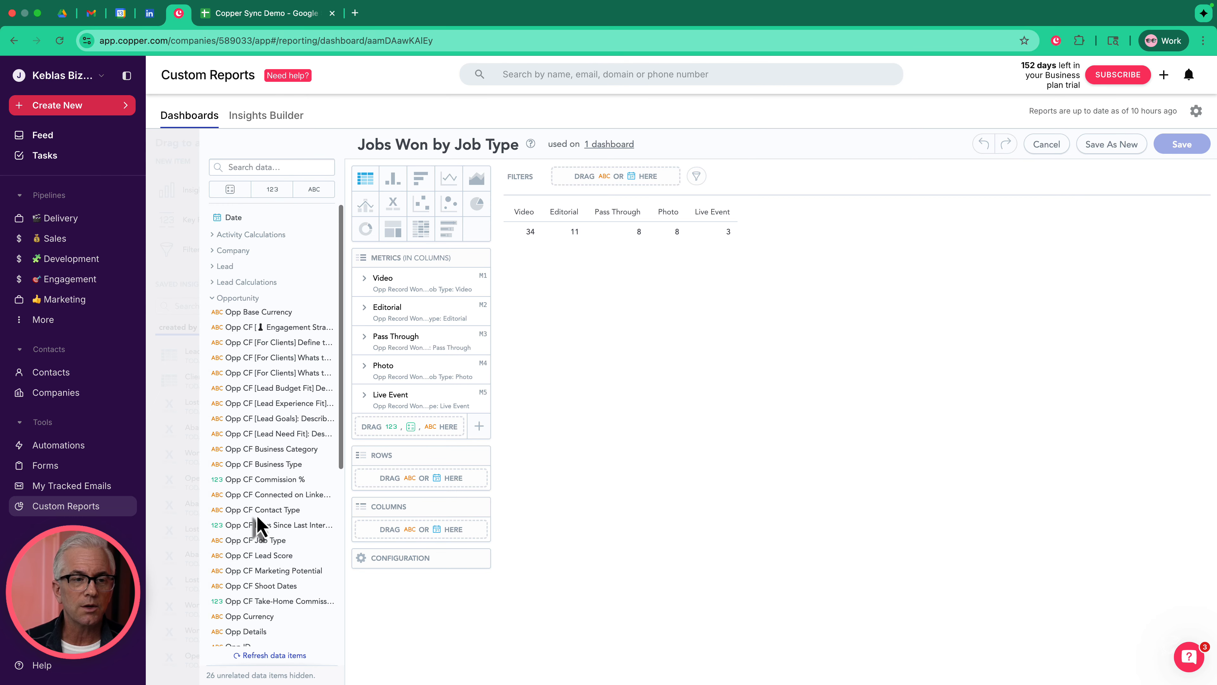
left_click(211, 299)
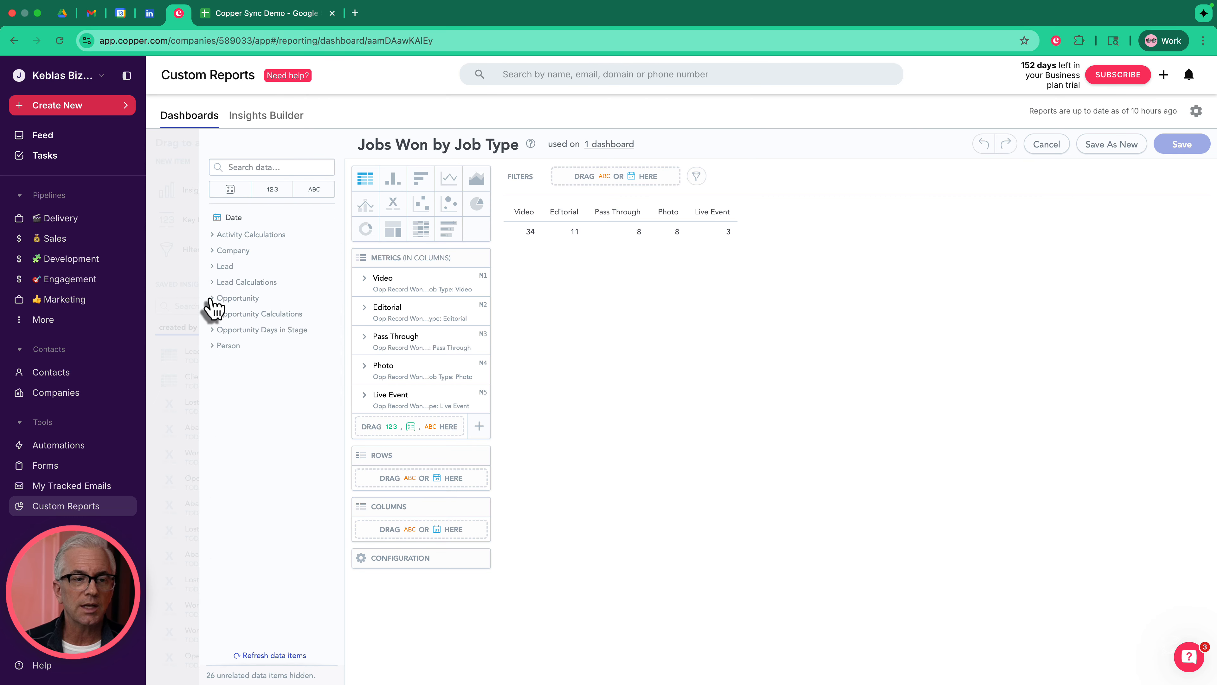
Add the Date item as a filter on the Jobs Won by Job Type insight.
left_click(213, 251)
left_click(213, 251)
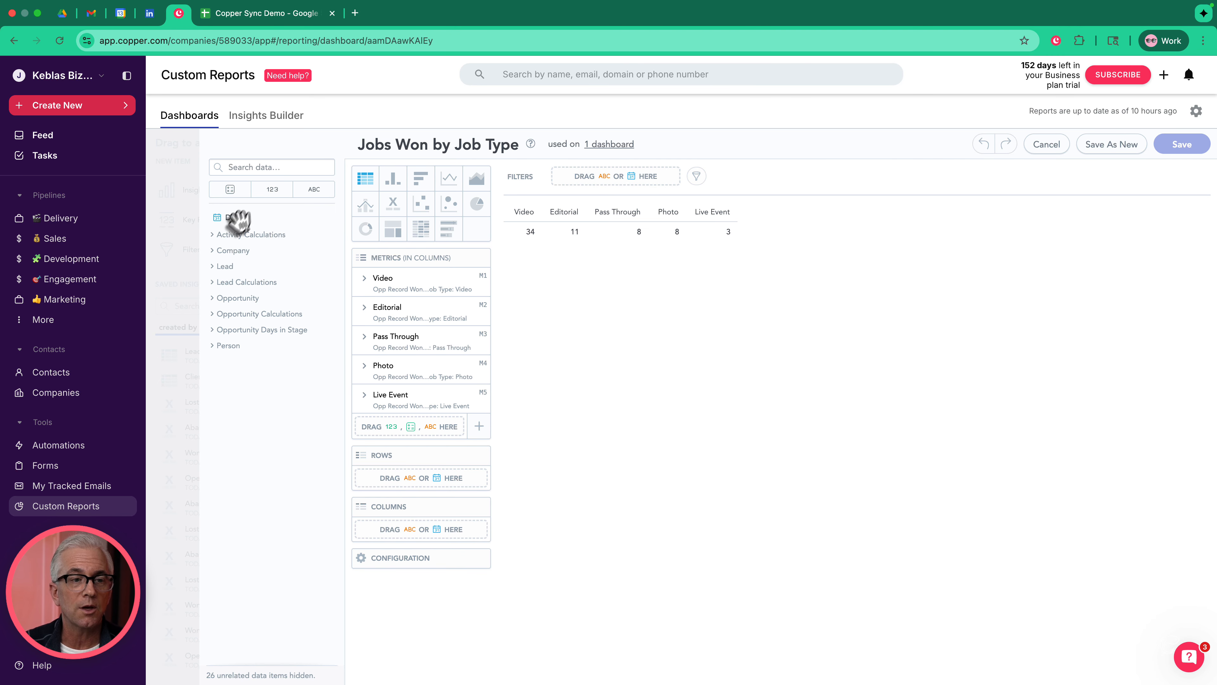
left_click_drag(237, 220, 621, 191)
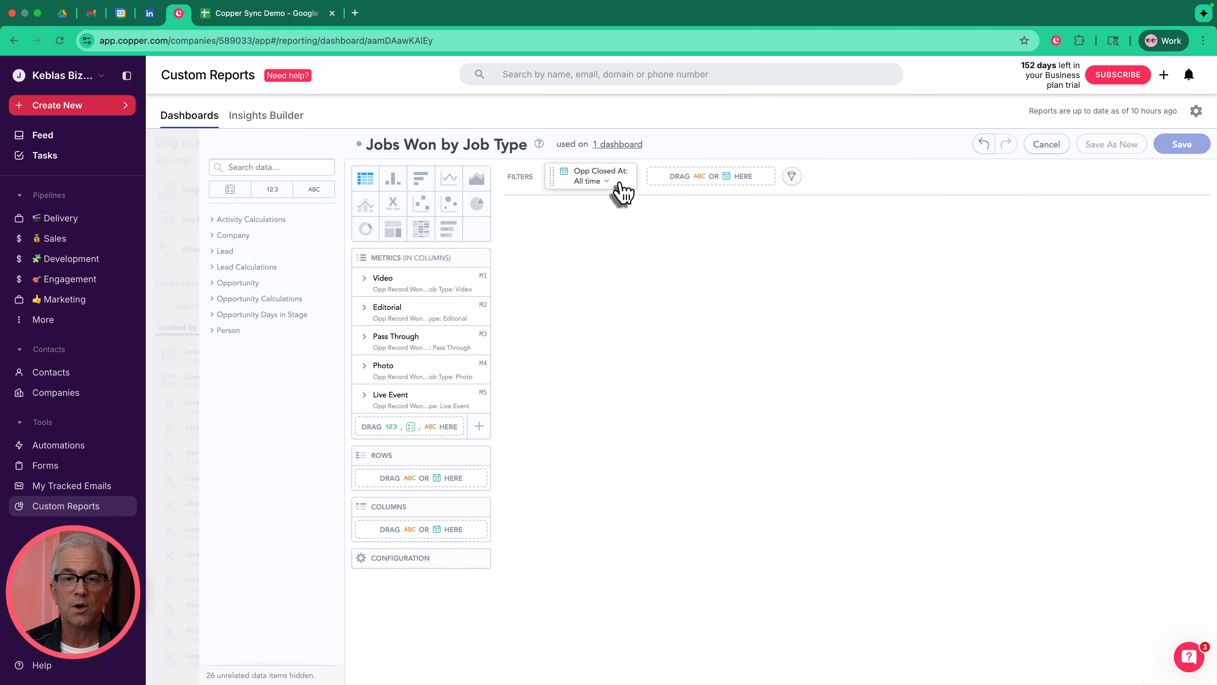
Search the data items for "opp p" and add an Opp Pipeline filter limited to the Sales pipeline.
left_click(285, 166)
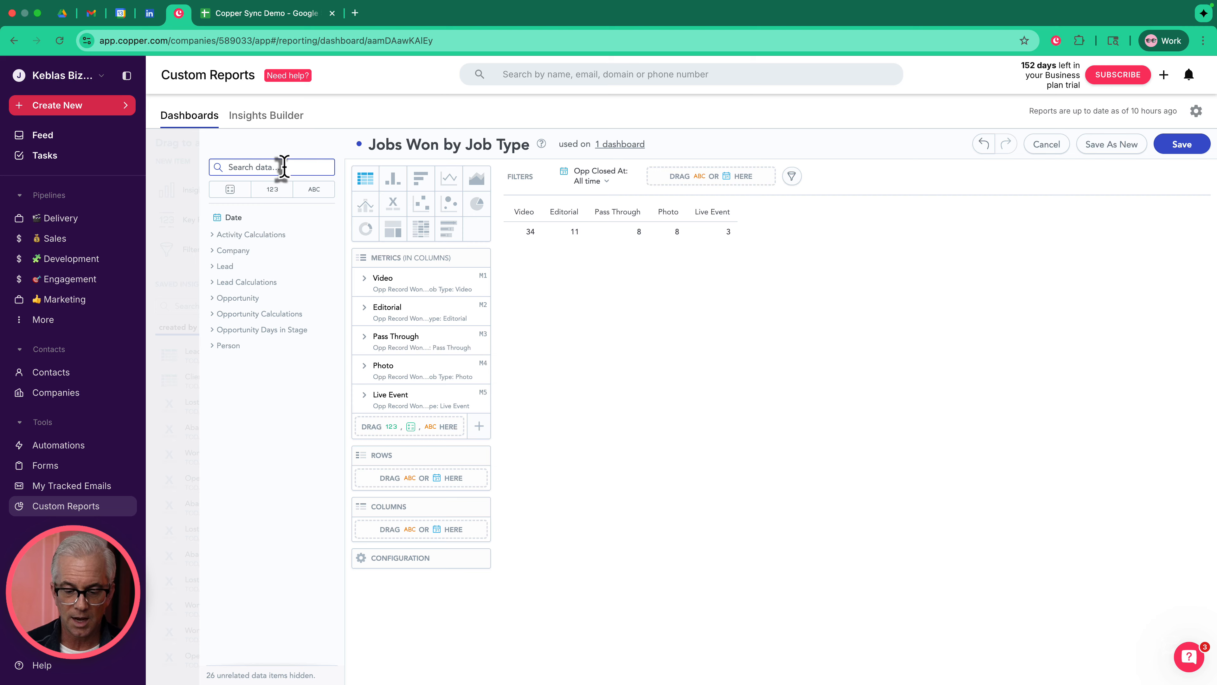
type("op")
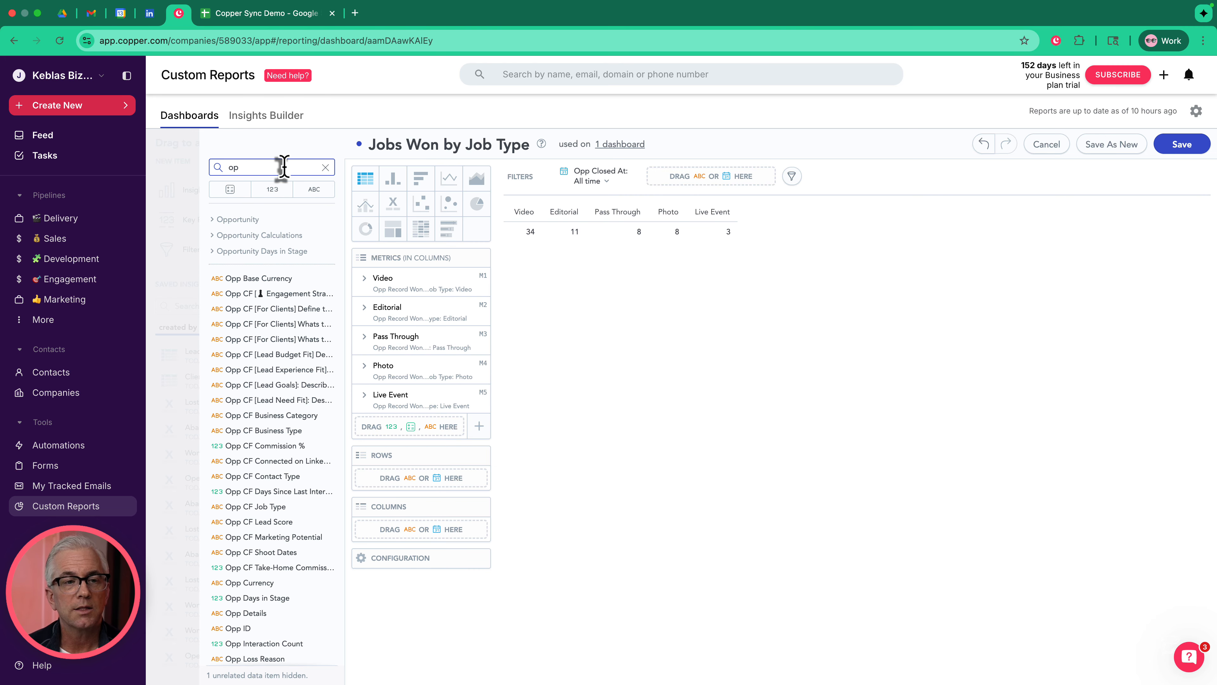
type("p p")
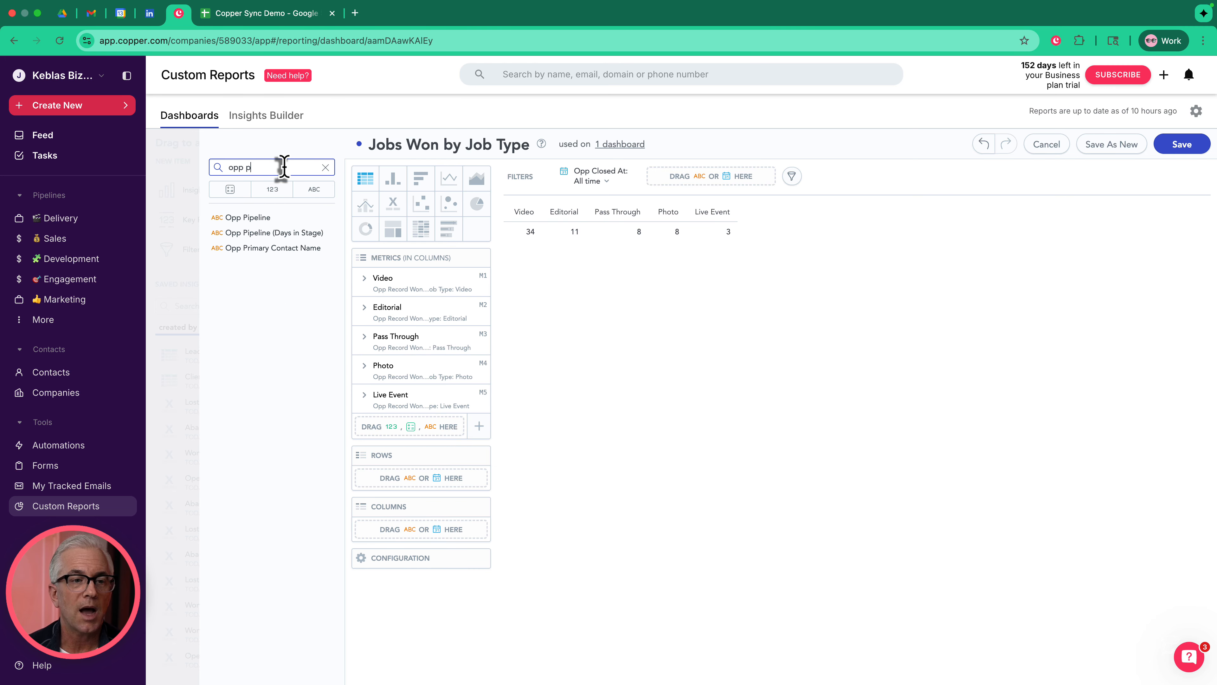
left_click_drag(249, 223, 748, 189)
left_click(694, 187)
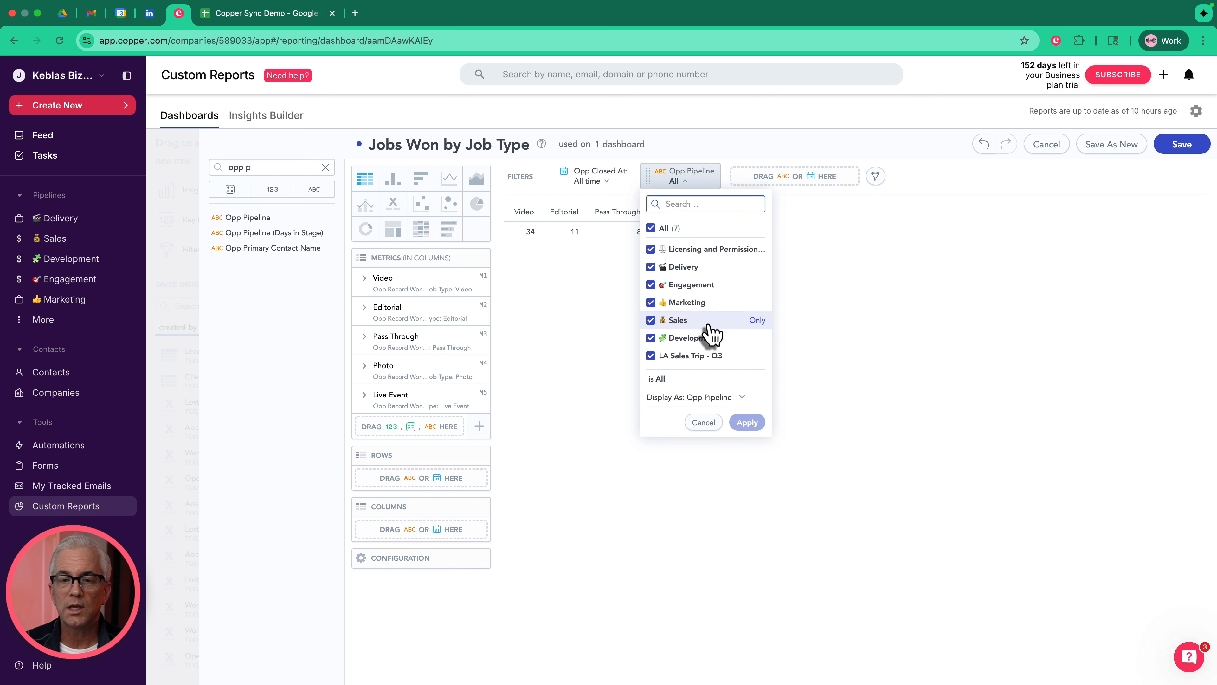
left_click(758, 320)
left_click(746, 422)
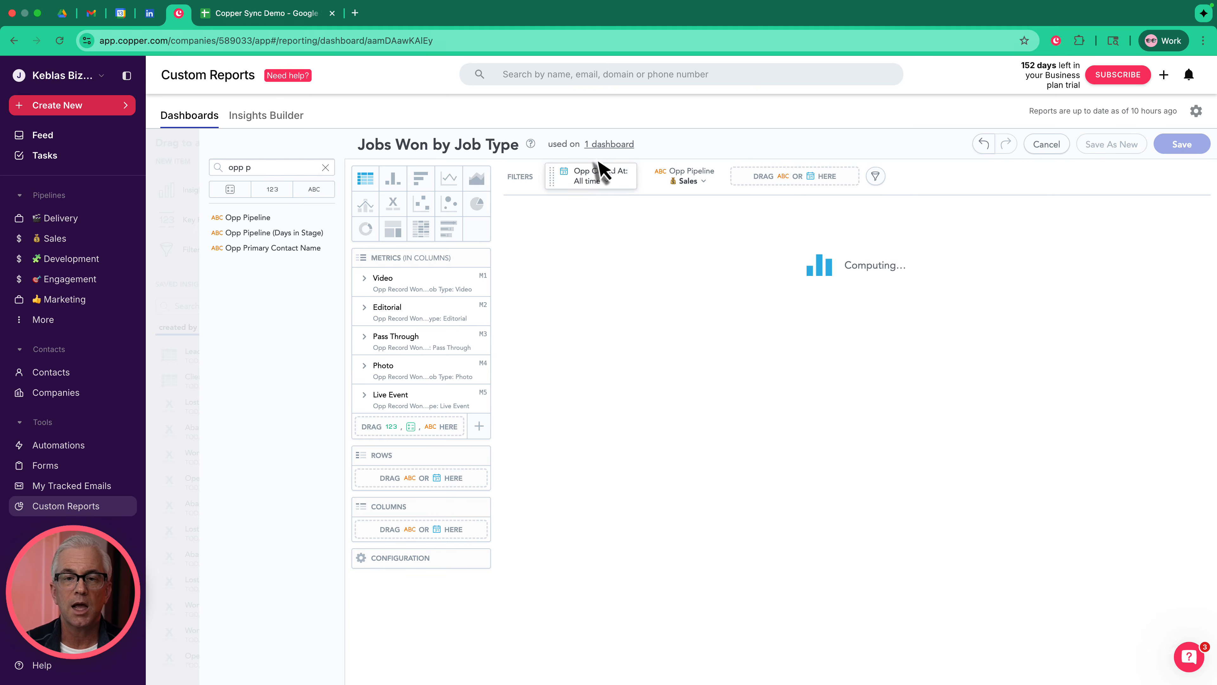
Try the Opp Closed At filter with This year and a relative period from last week to this week, discarding both.
left_click(604, 189)
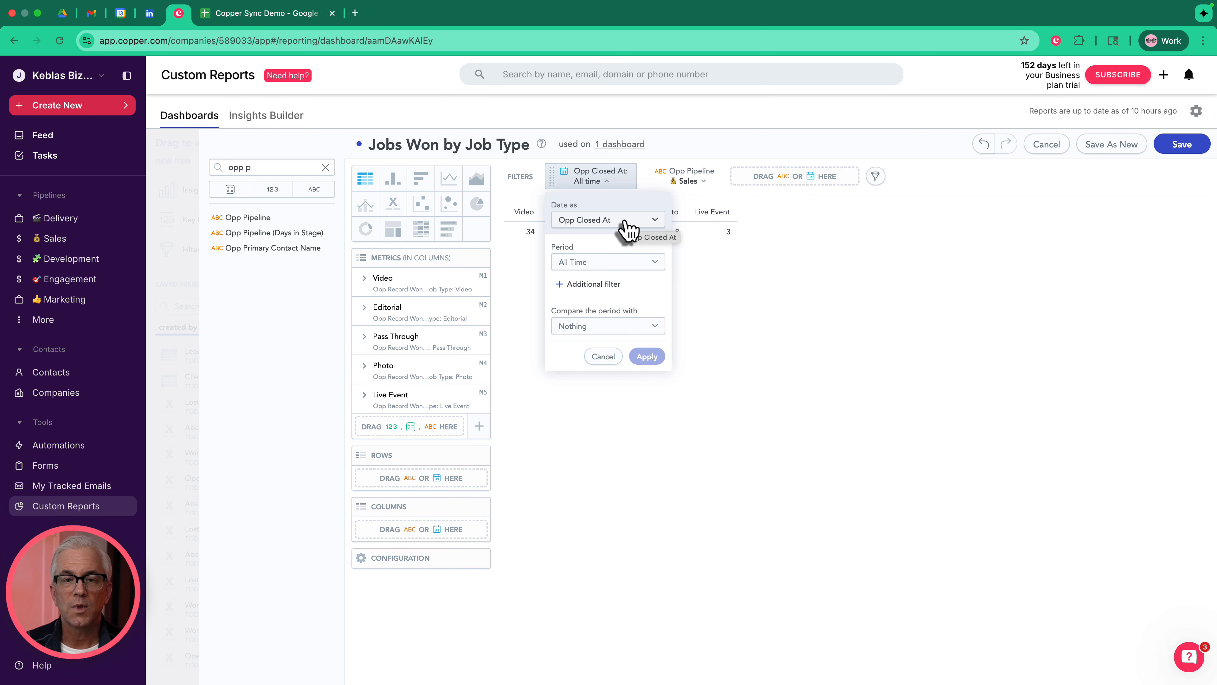
left_click(656, 269)
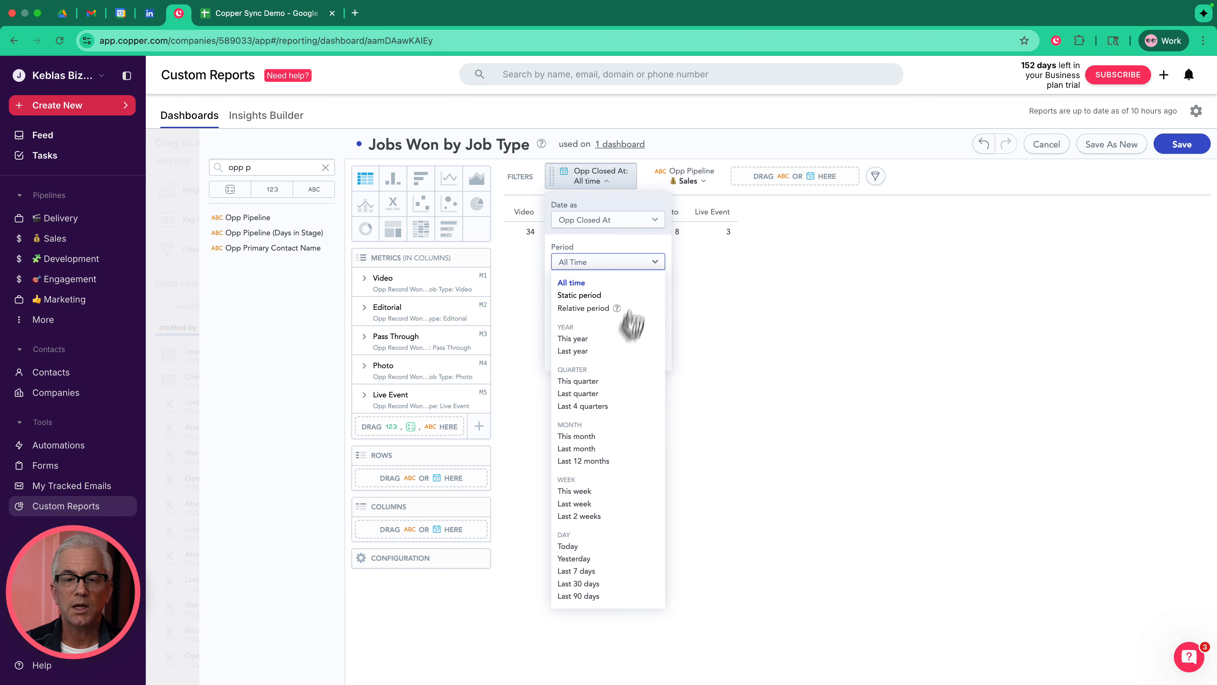
left_click(573, 339)
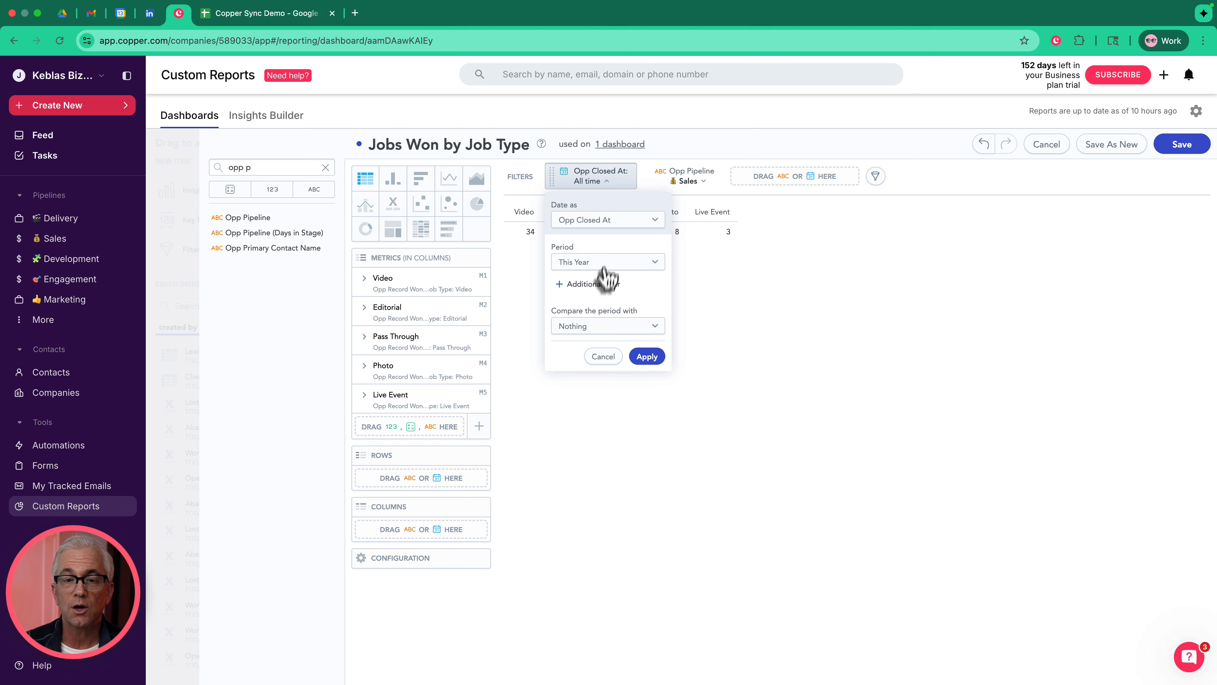
left_click(620, 263)
left_click(594, 309)
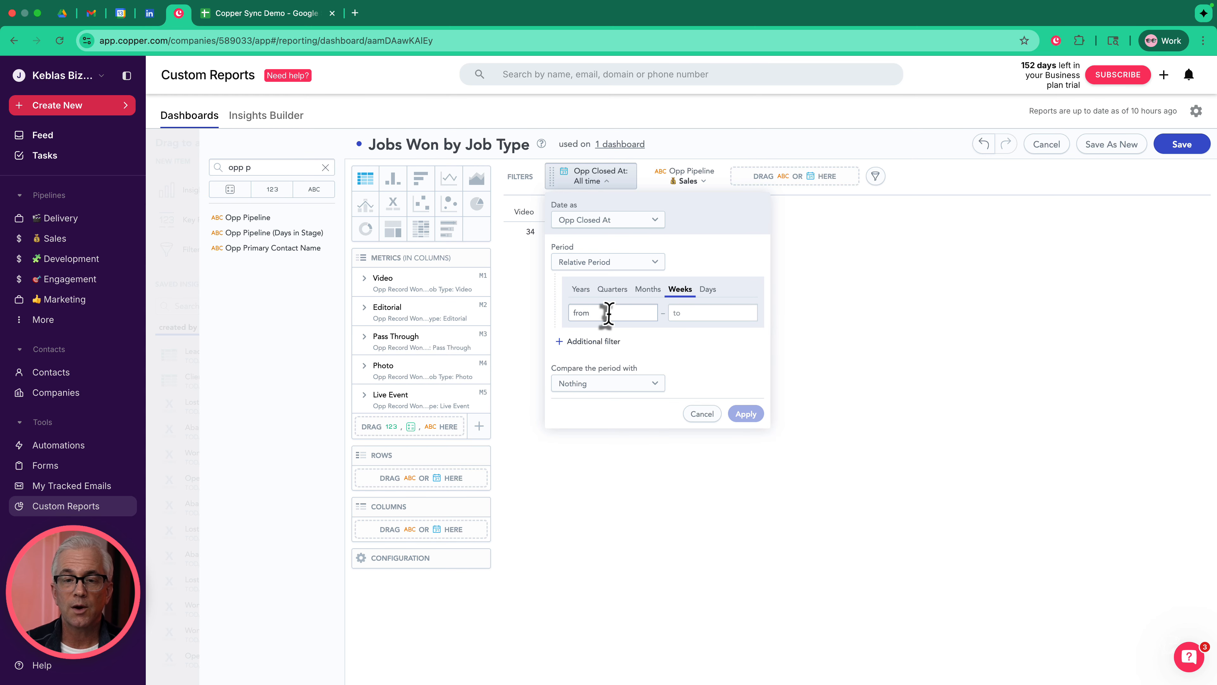
left_click(603, 313)
left_click(597, 355)
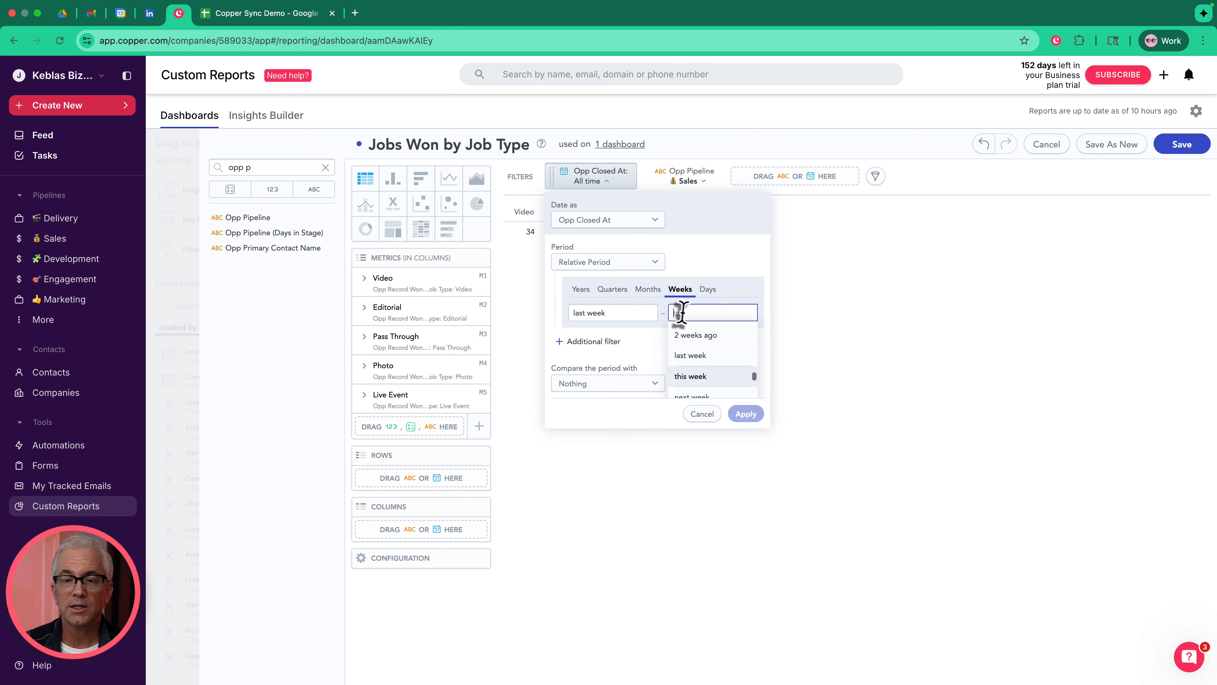
left_click(680, 313)
left_click(698, 378)
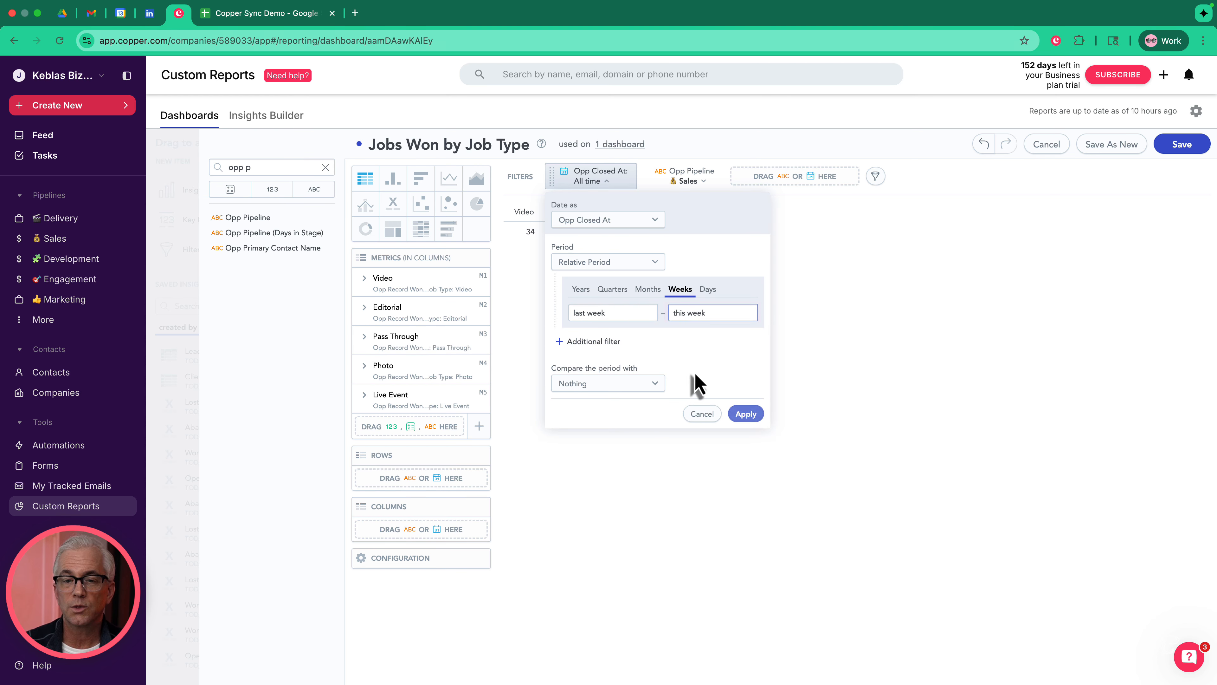
left_click(703, 414)
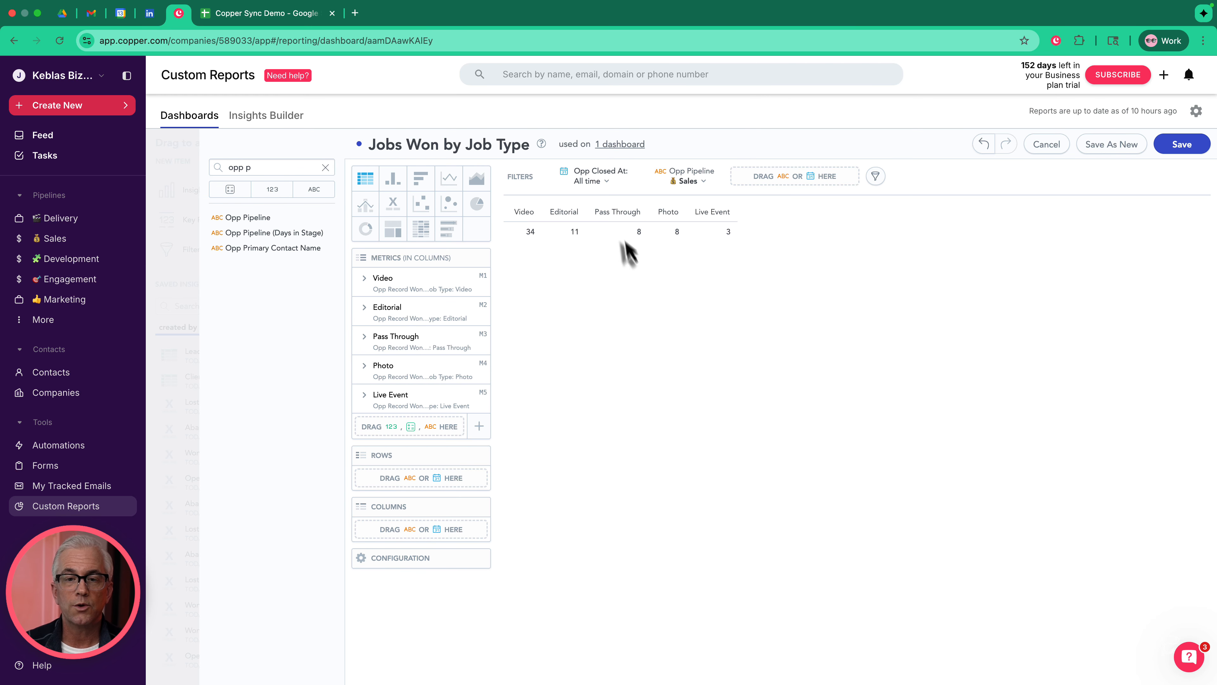
Set the Opp Closed At filter to This year and compare all metrics with the same period of the previous year.
left_click(601, 182)
left_click(597, 263)
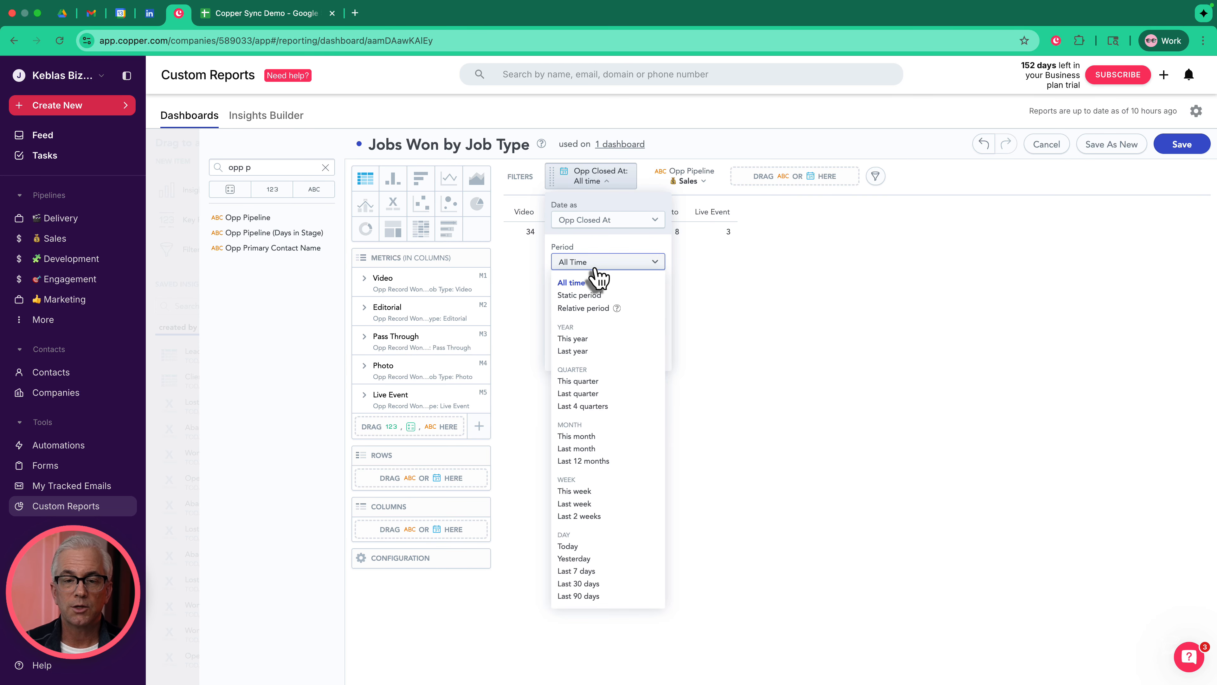
left_click(577, 339)
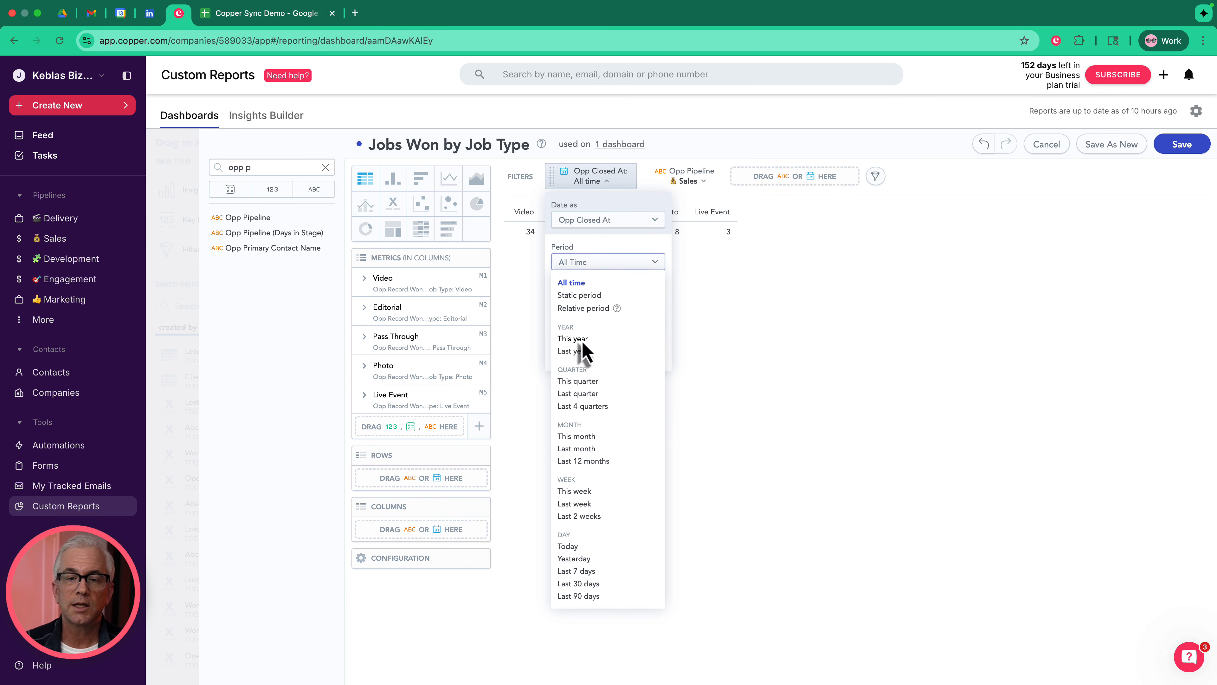
left_click(643, 331)
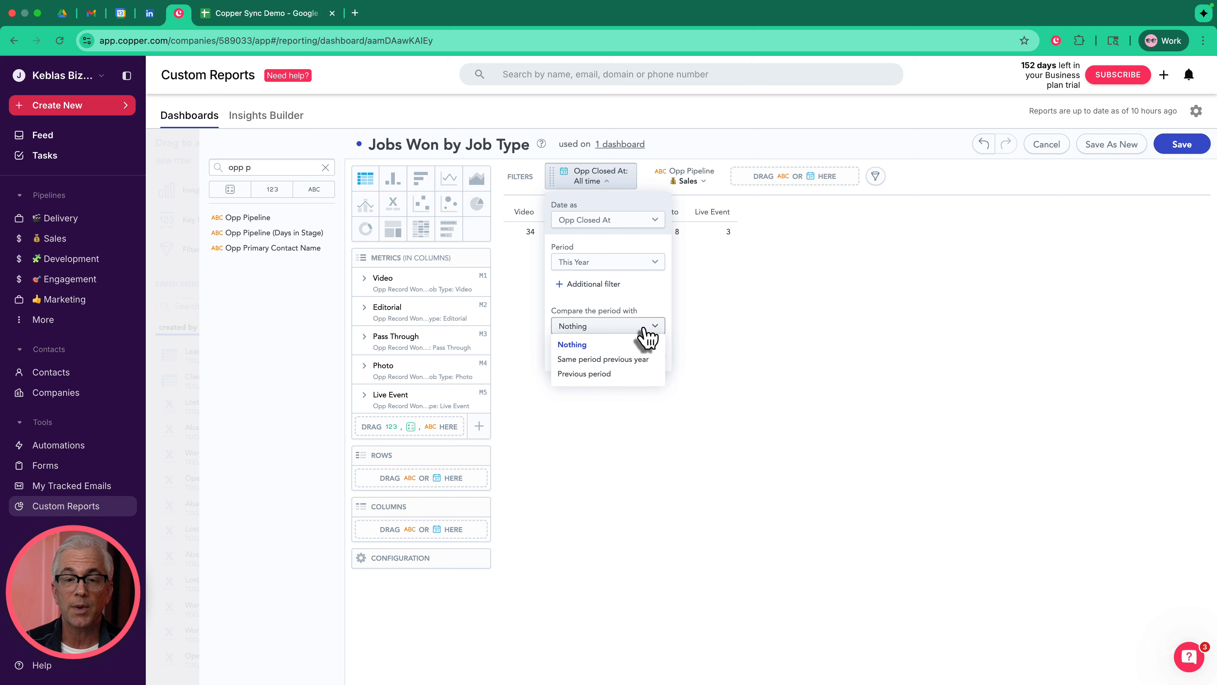
left_click(622, 367)
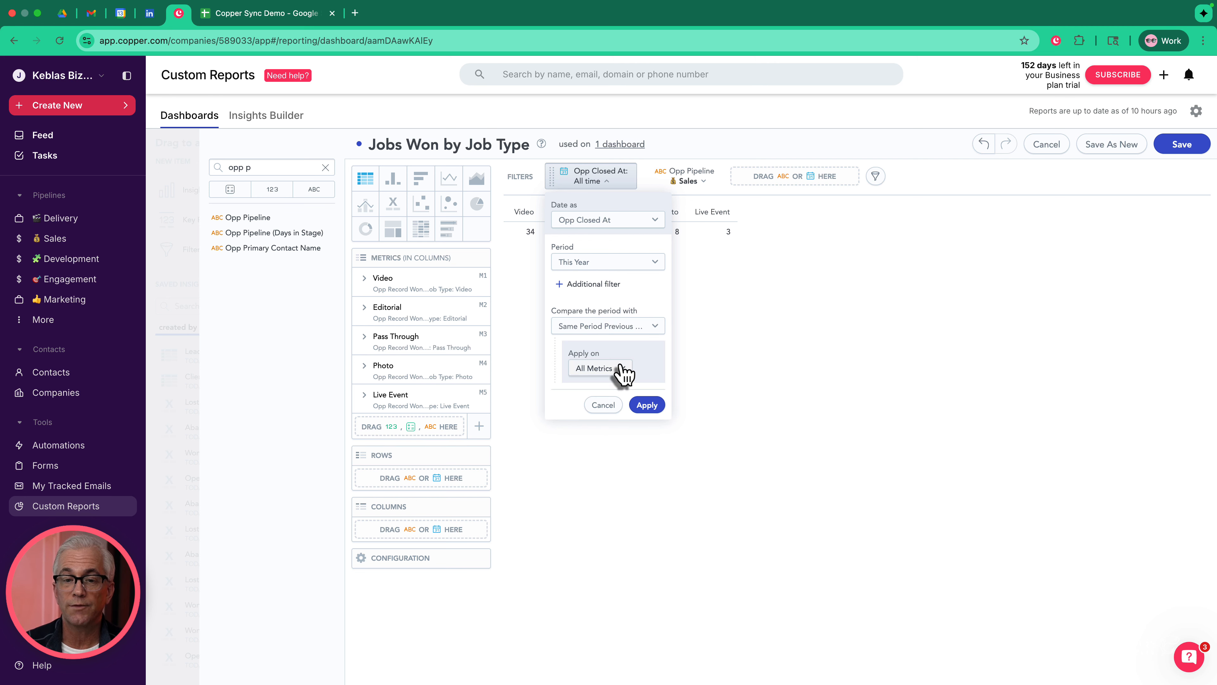
left_click(648, 406)
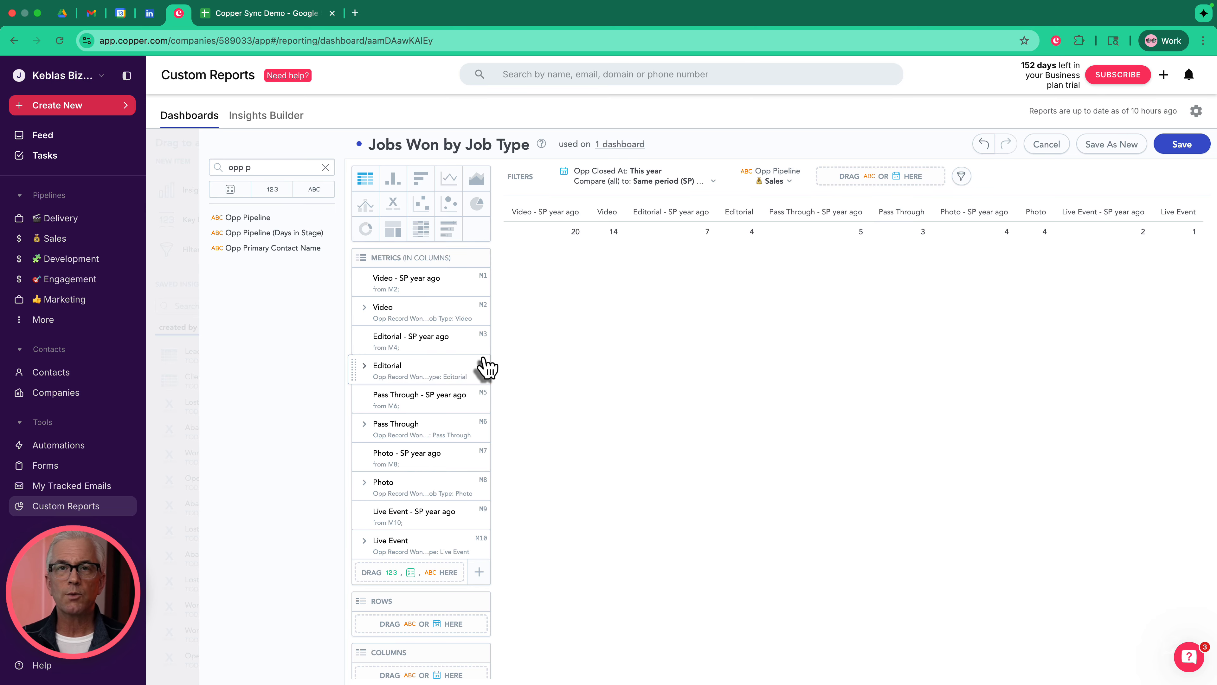
Leave the Jobs Won by Job Type insight without saving its changes and close its options on the dashboard.
left_click(1046, 145)
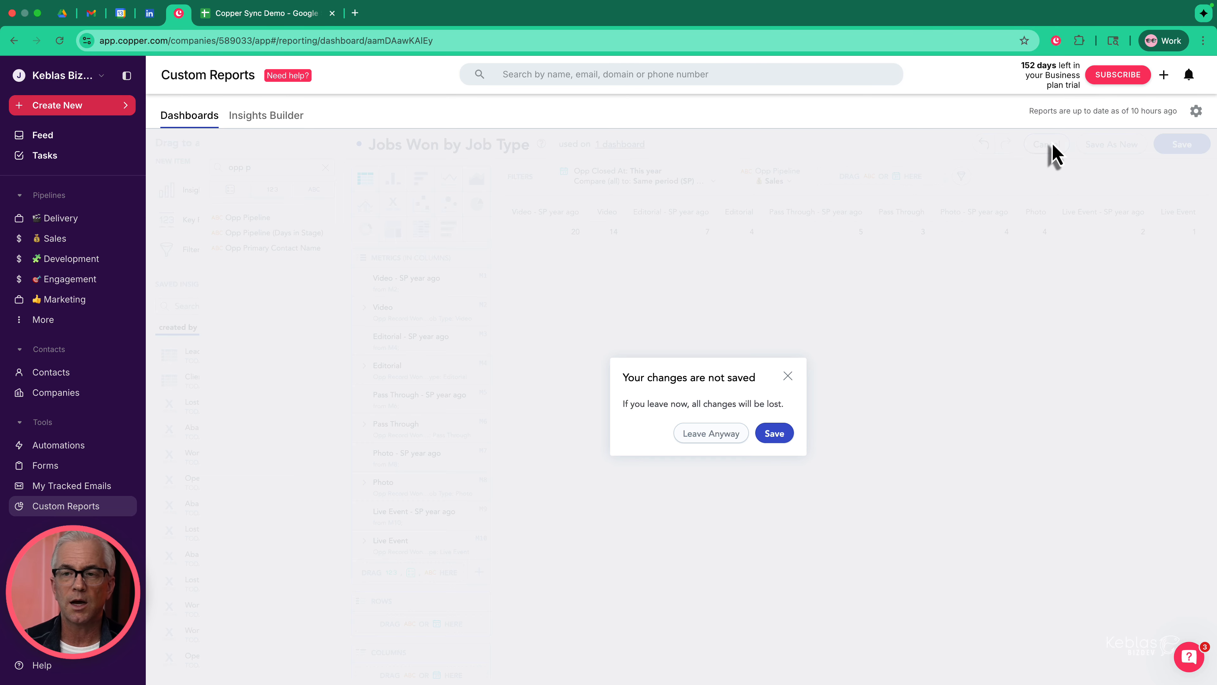
left_click(702, 436)
left_click(826, 343)
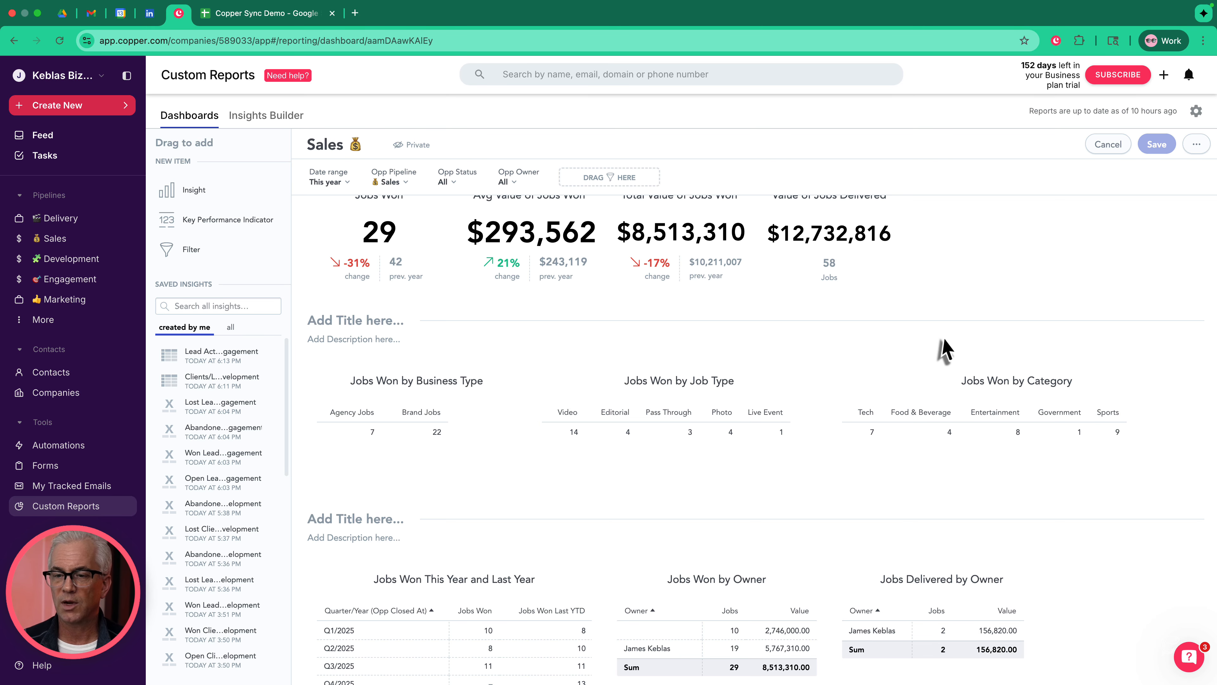
Open the Jobs Won by Category insight for editing, examine its metrics, clear the data search and return to the dashboard.
left_click(933, 389)
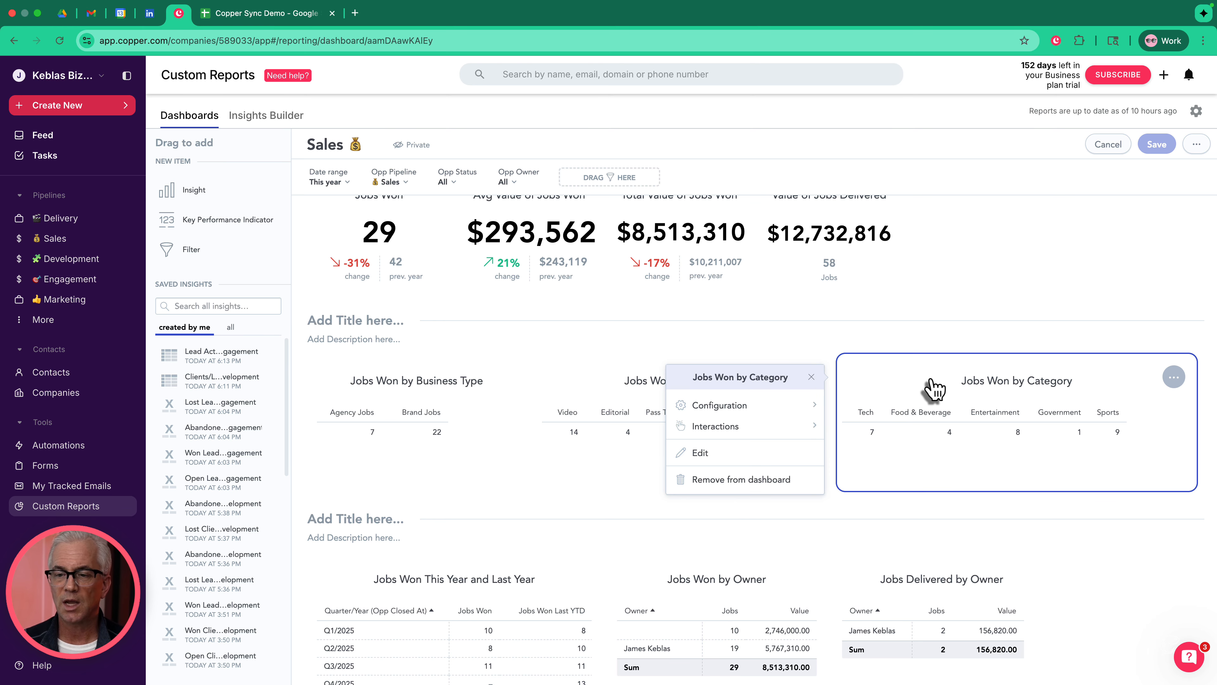
left_click(775, 458)
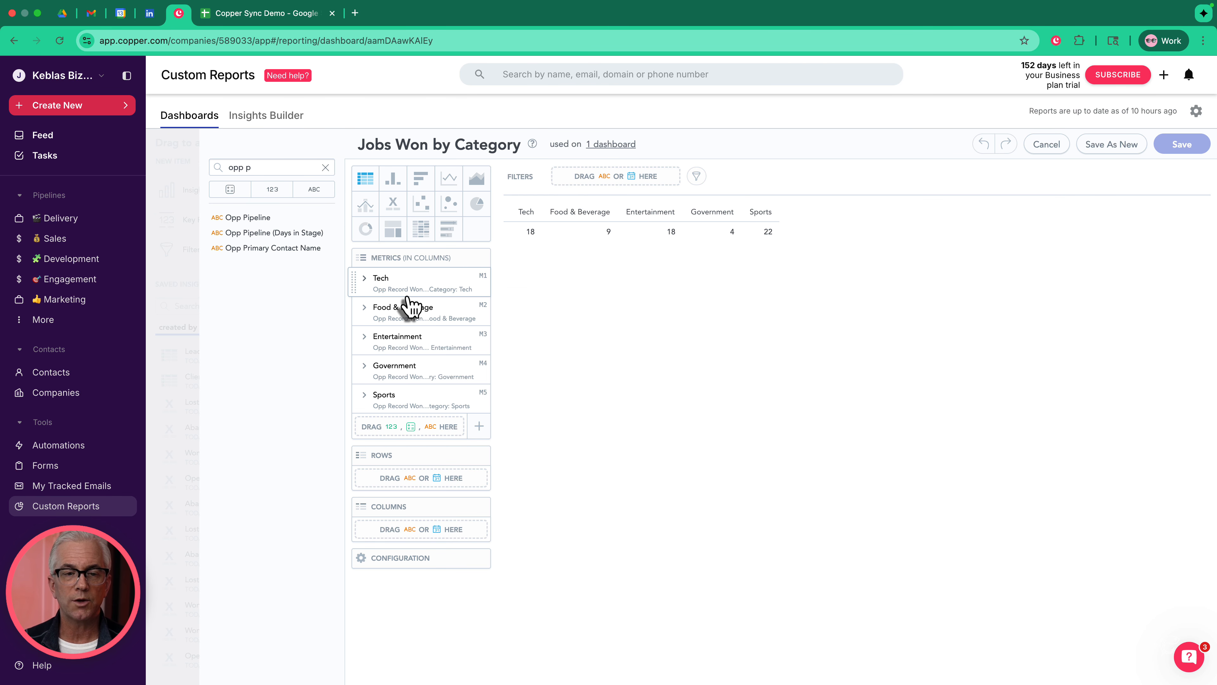
left_click(328, 168)
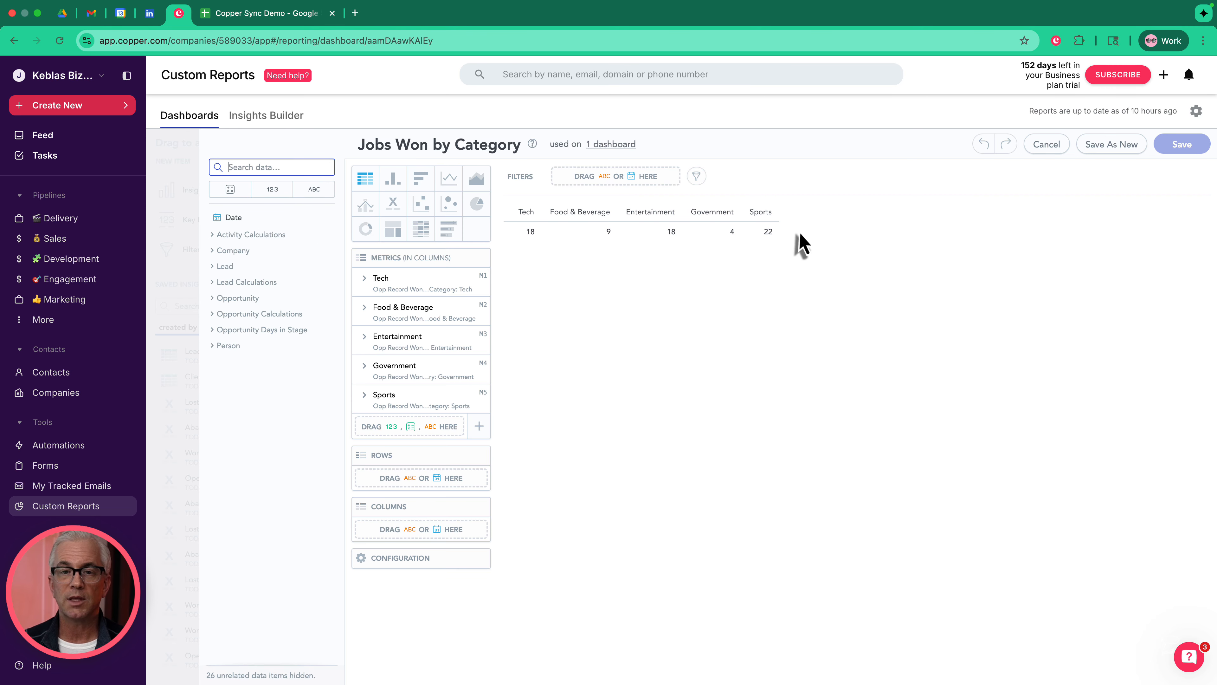
left_click(1047, 145)
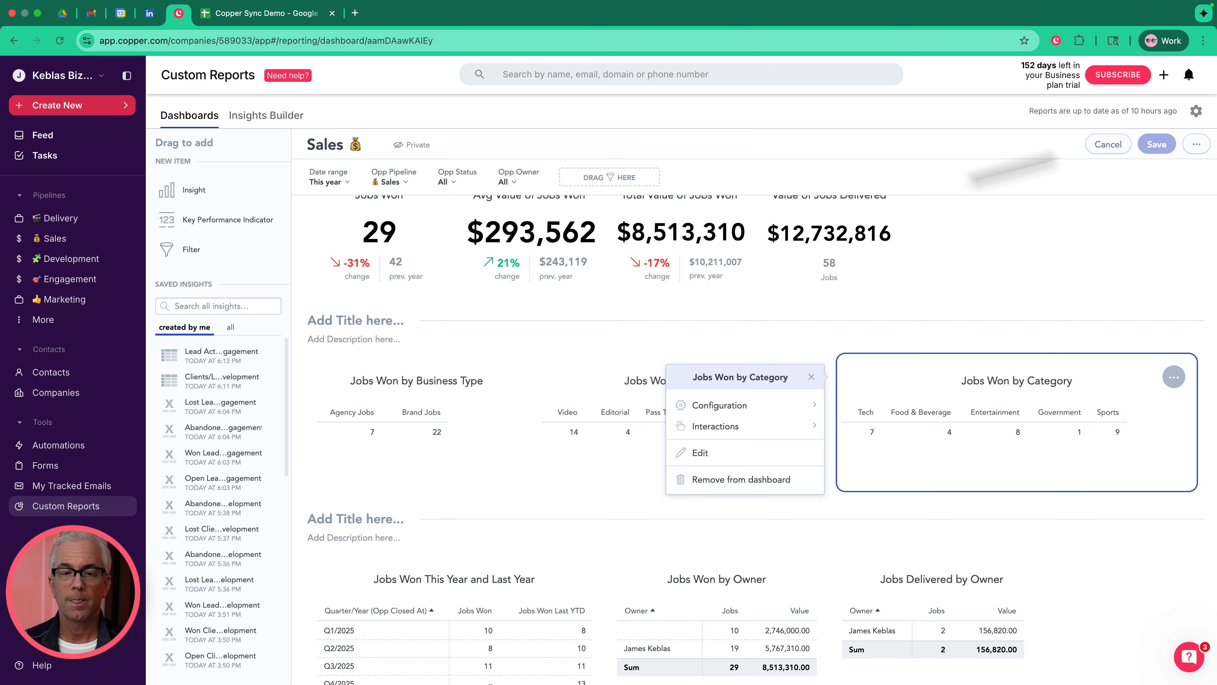
Open the Jobs Won This Year and Last Year insight for editing and examine the Opp Closed At filter's period and comparison.
scroll(539, 531, "down", 1)
scroll(540, 531, "down", 4)
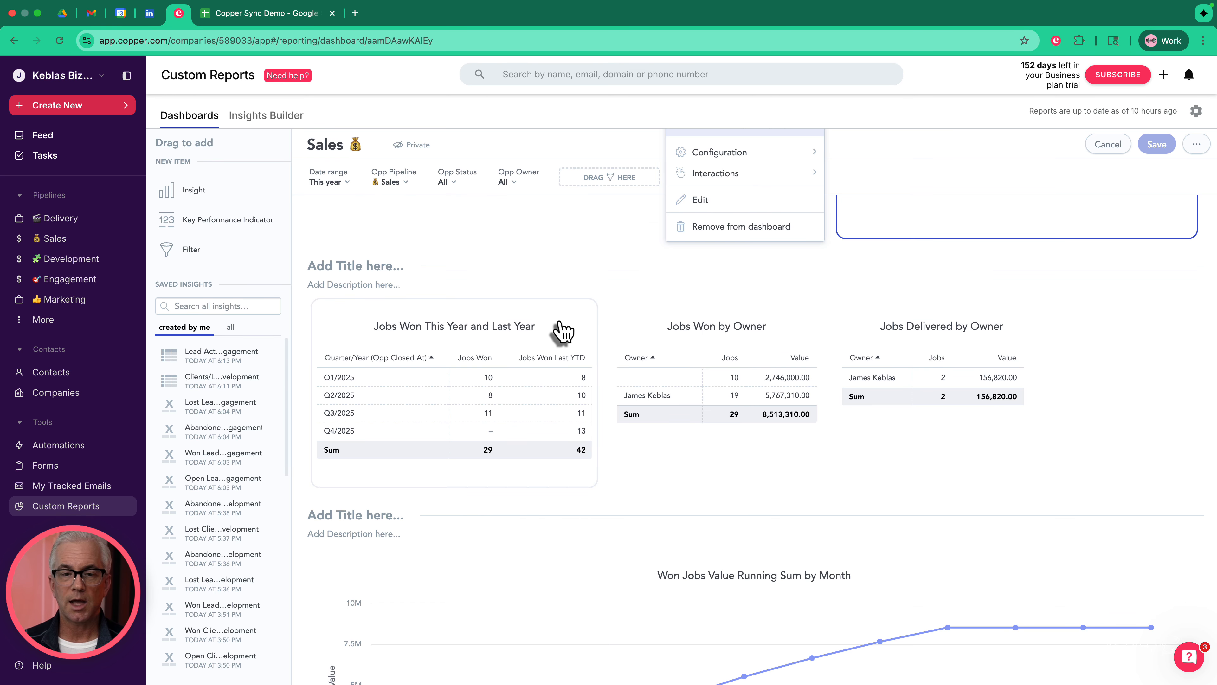
left_click(573, 322)
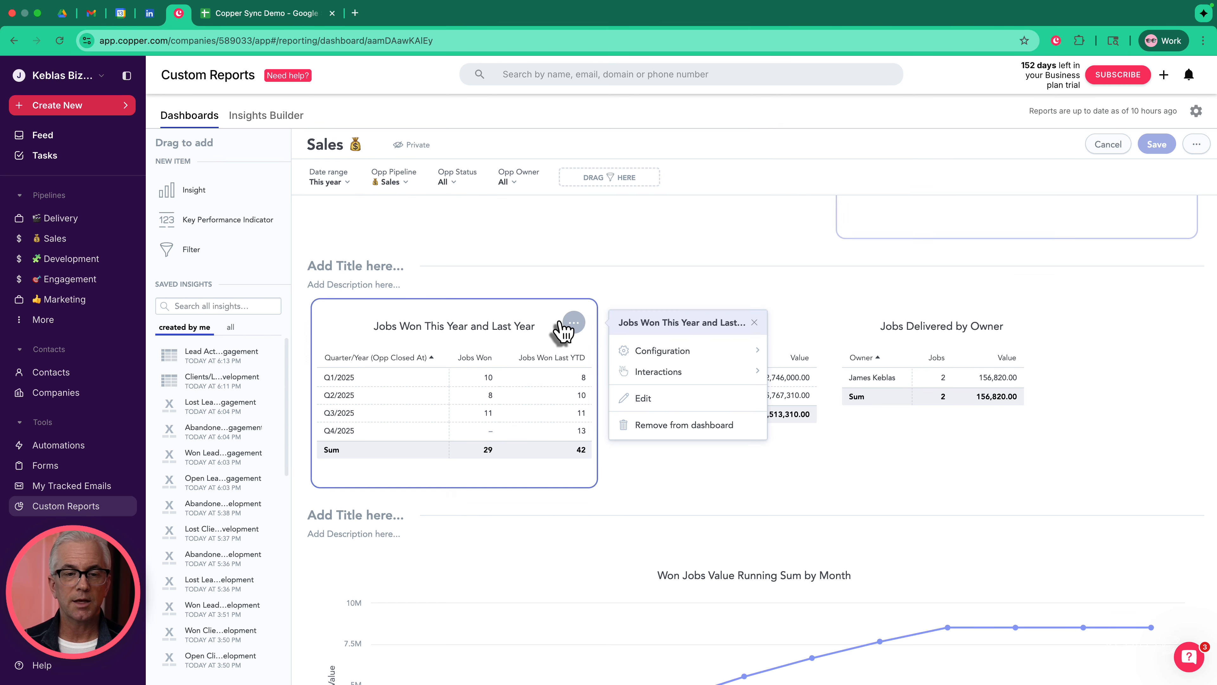
left_click(641, 398)
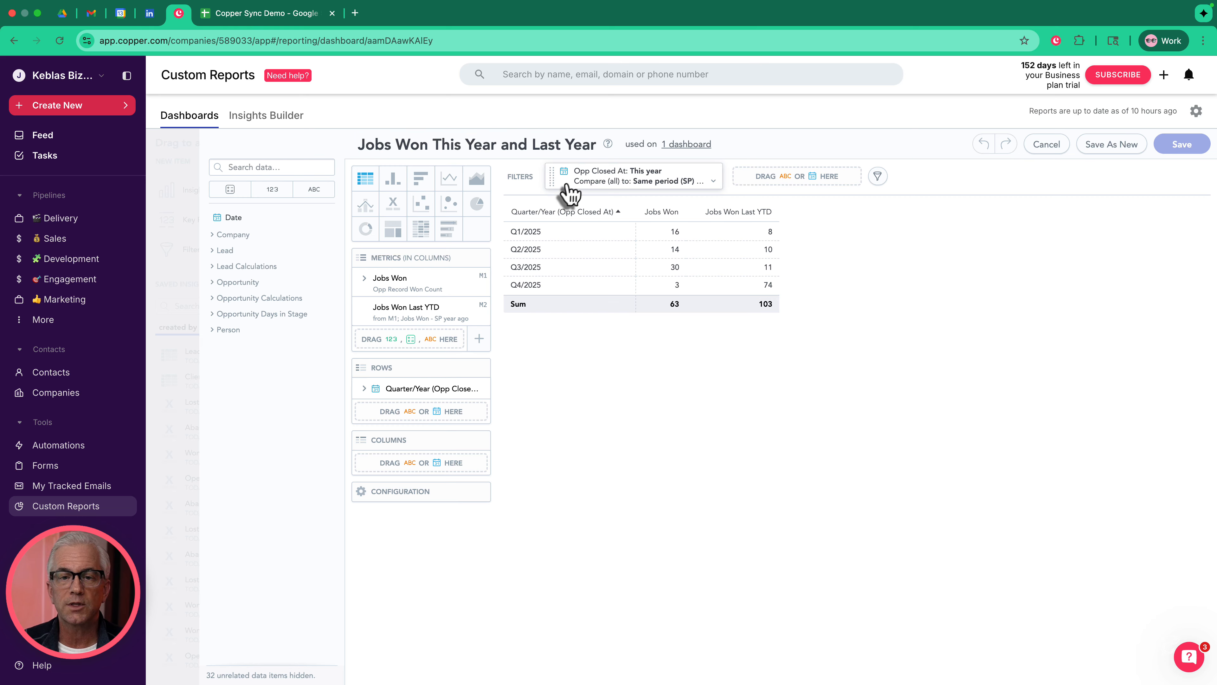
left_click(712, 188)
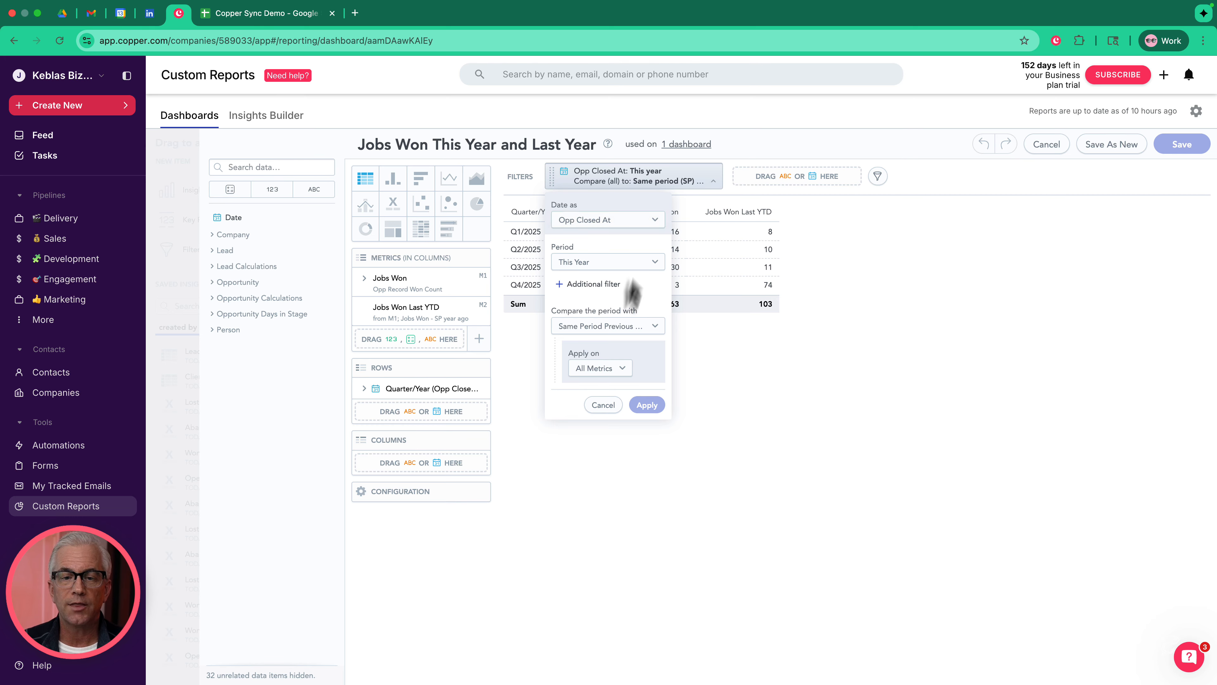
left_click(605, 406)
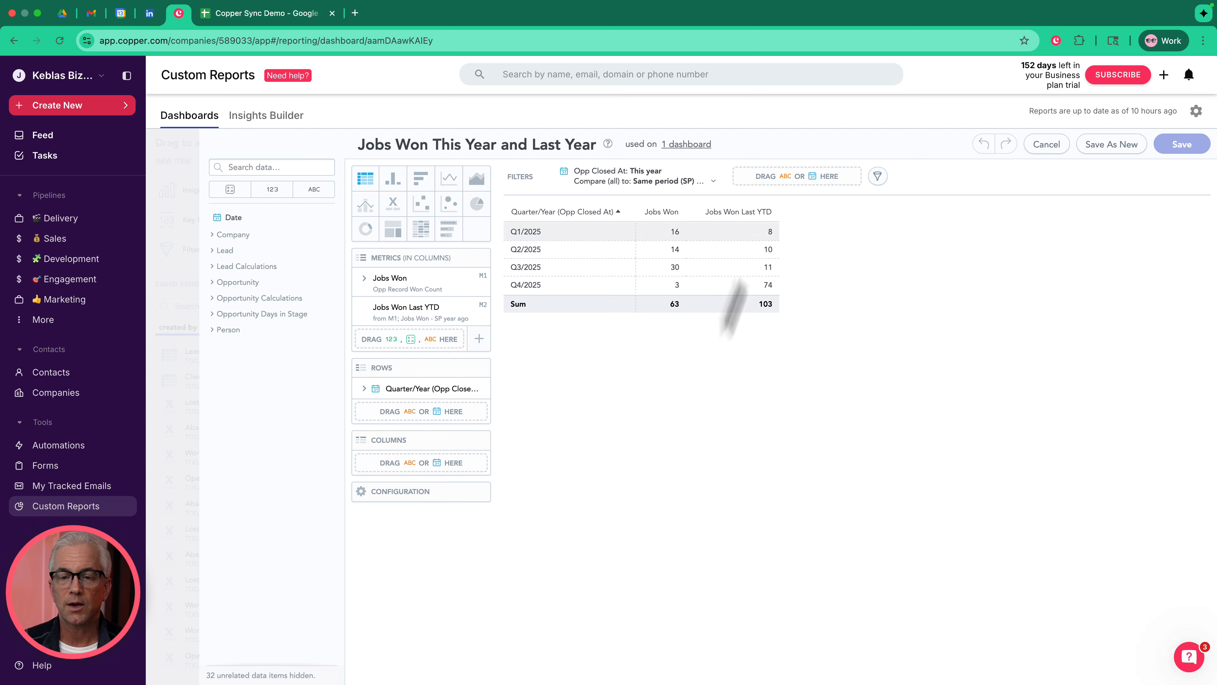
Examine the Quarter/Year row's grouping alongside the date filter's comparison, and return to the dashboard with no insight selected.
left_click(364, 391)
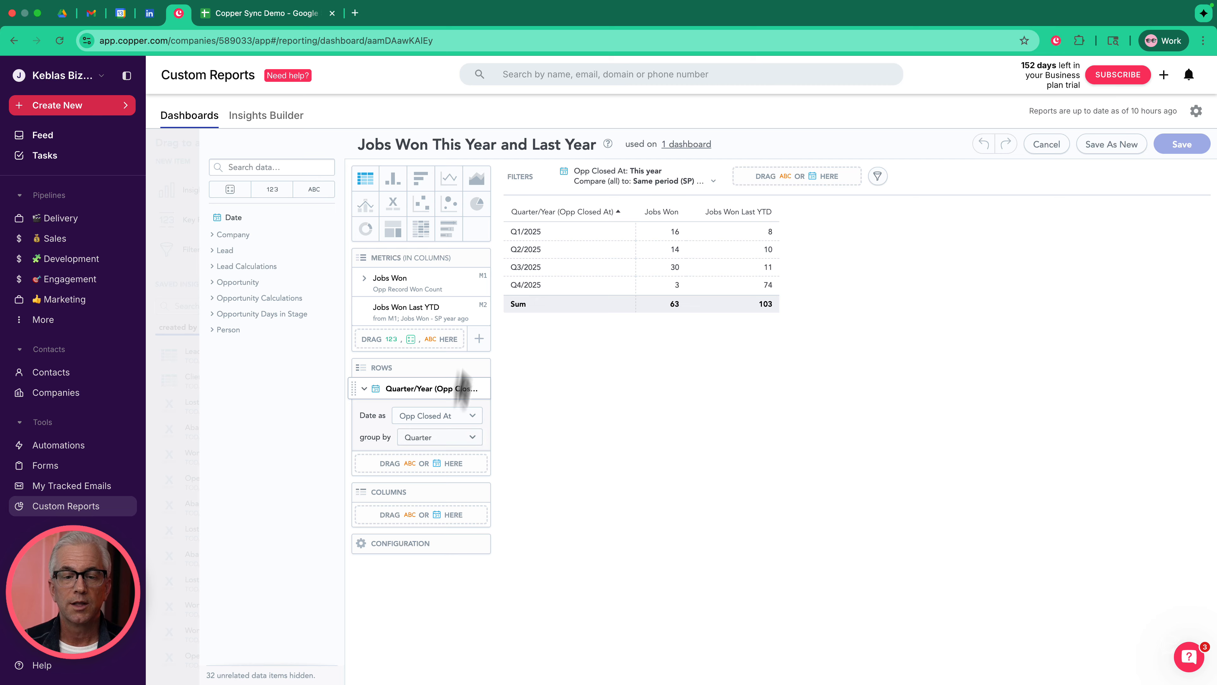
left_click(713, 182)
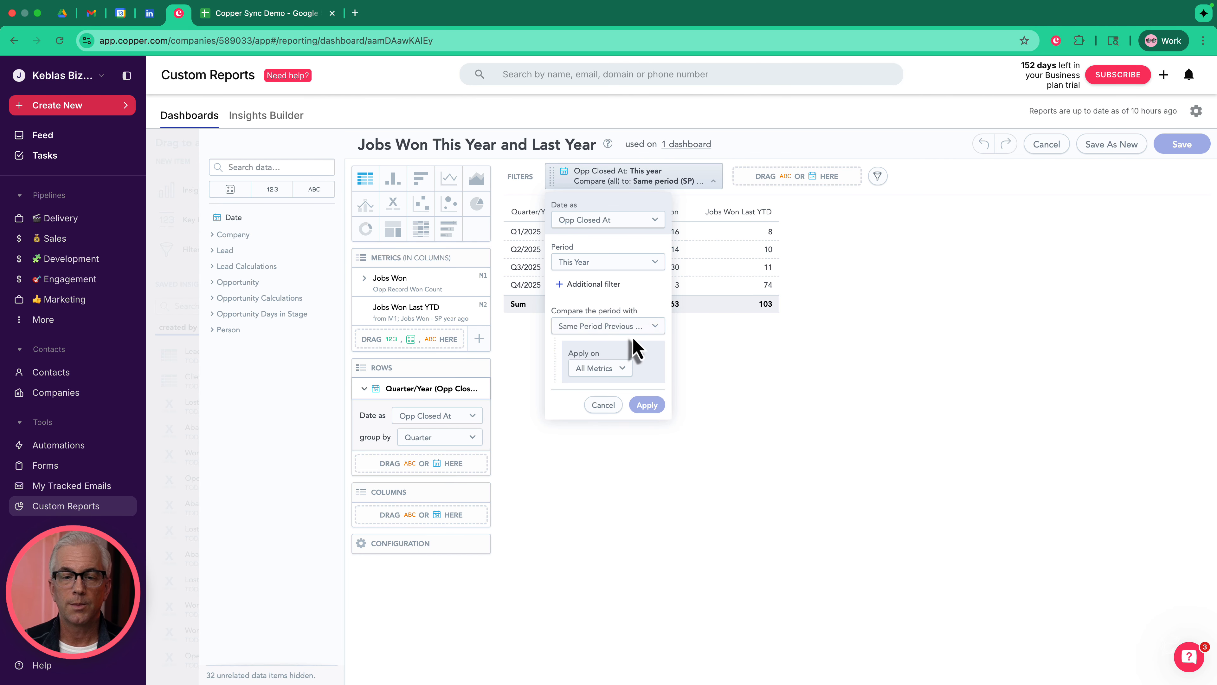
left_click(603, 406)
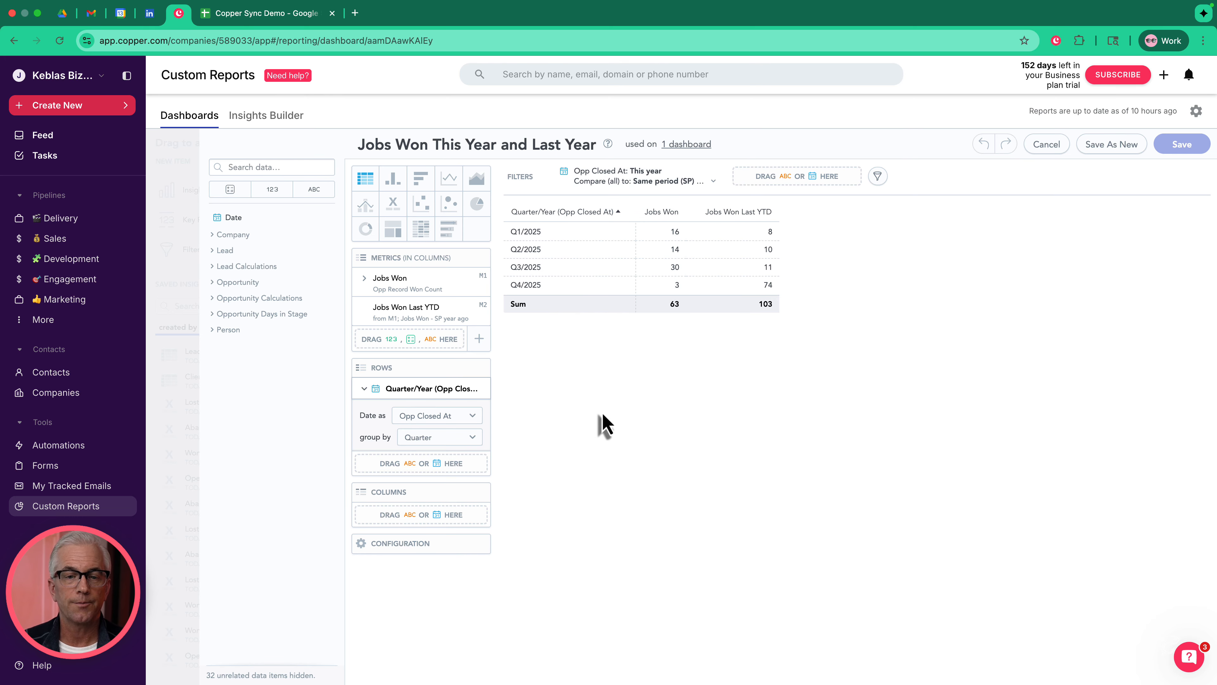
left_click(1048, 146)
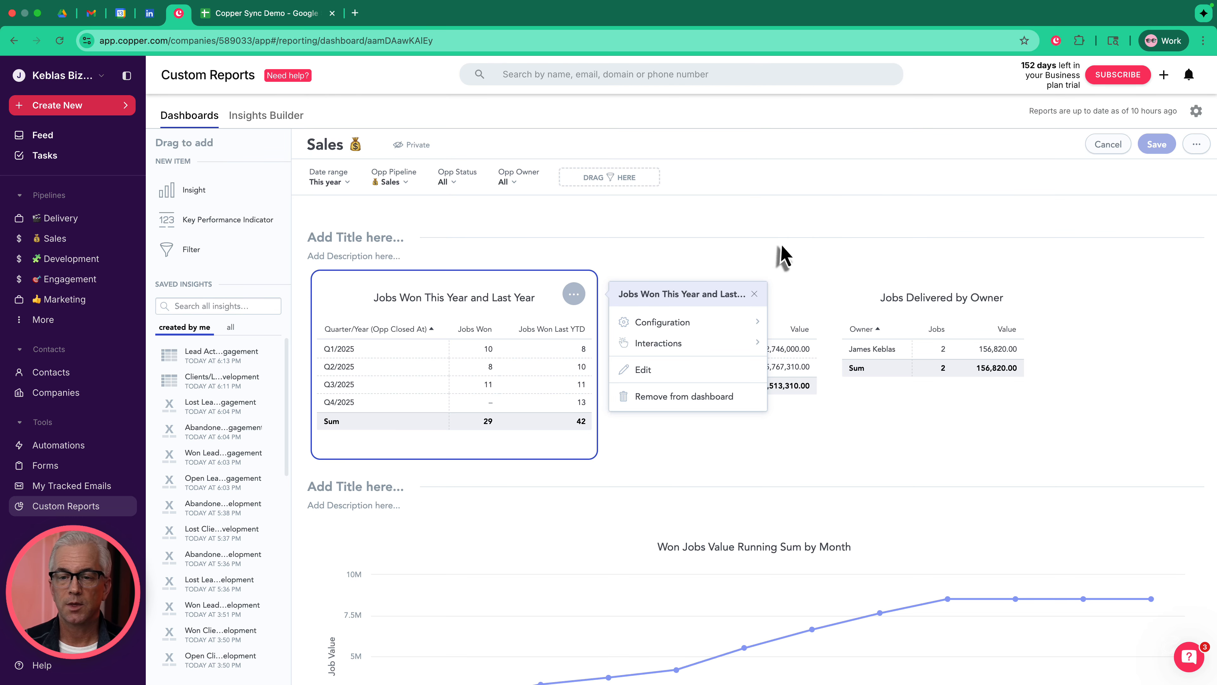
left_click(783, 258)
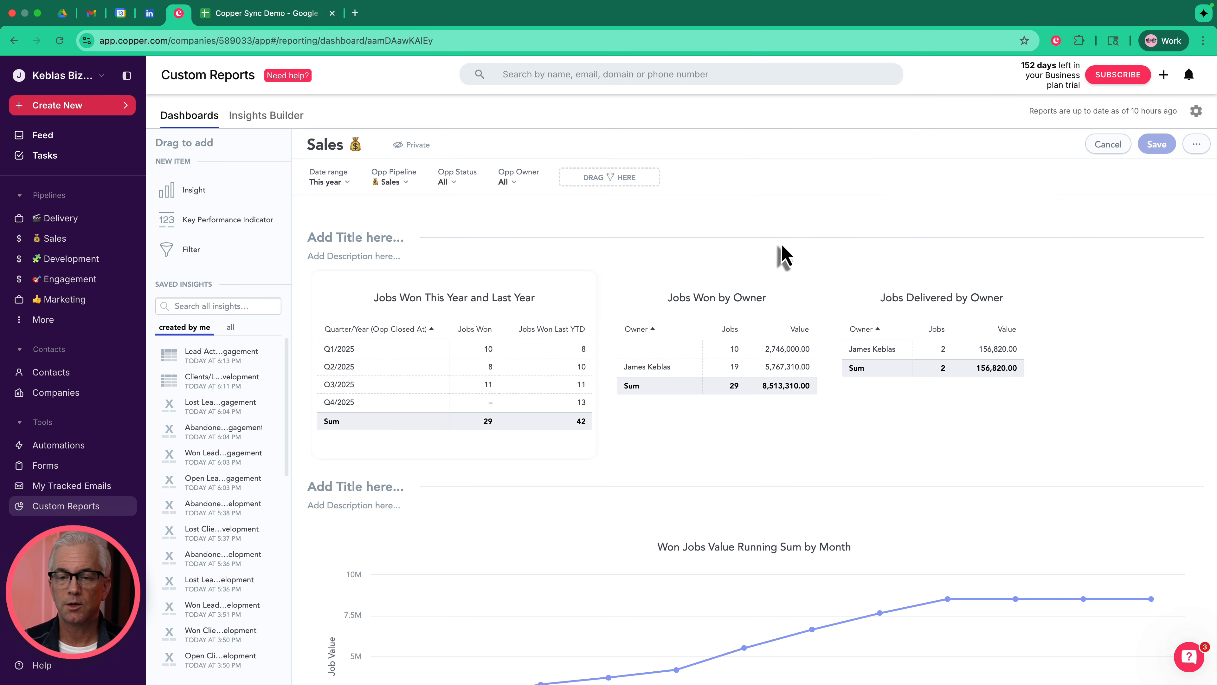
Open the Jobs Won by Owner insight for editing and search its data fields for "owner".
left_click(797, 294)
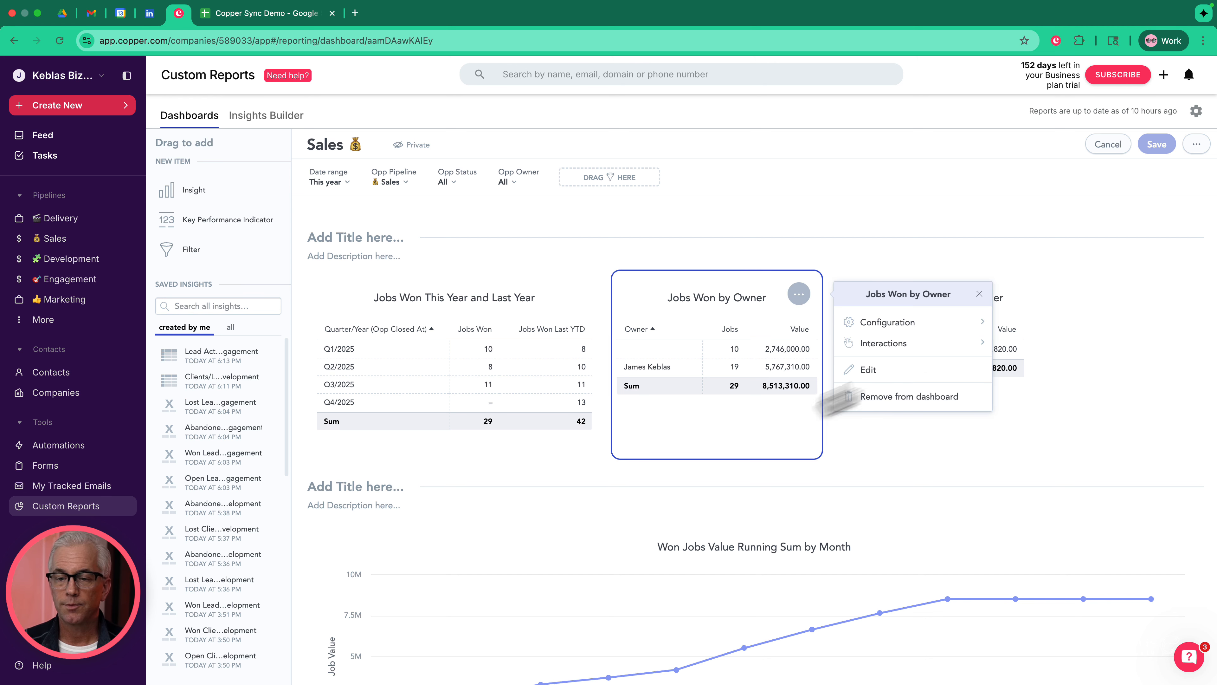
left_click(868, 370)
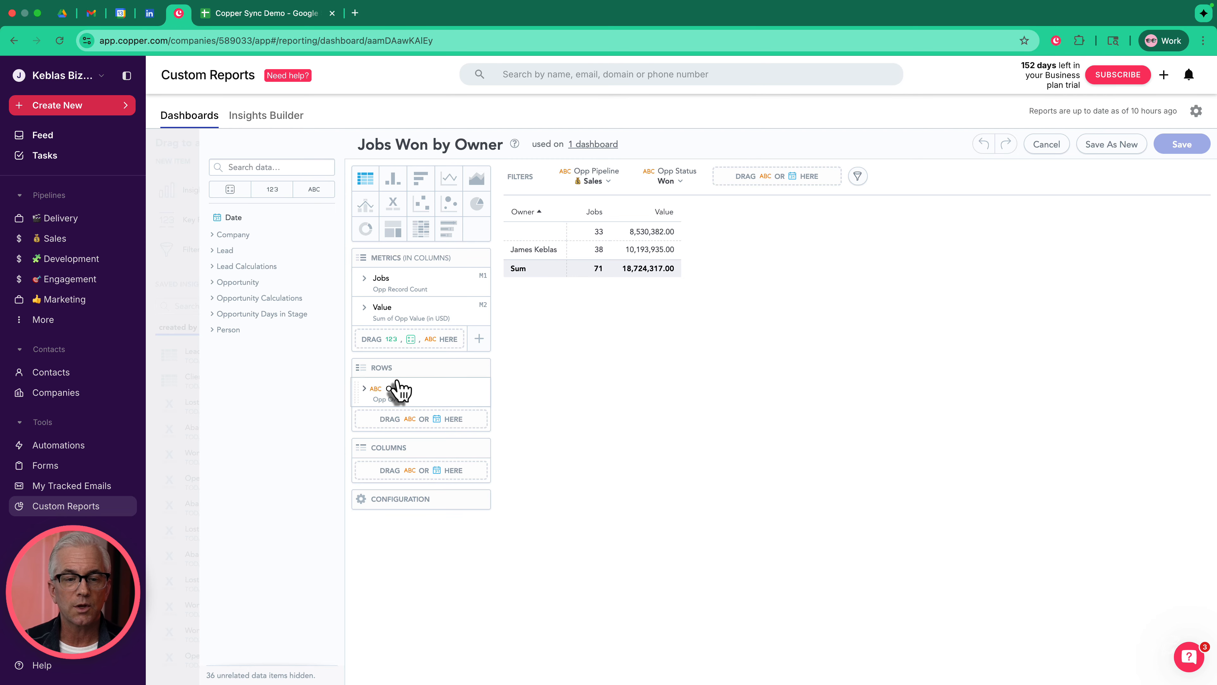
left_click(277, 166)
type("owner")
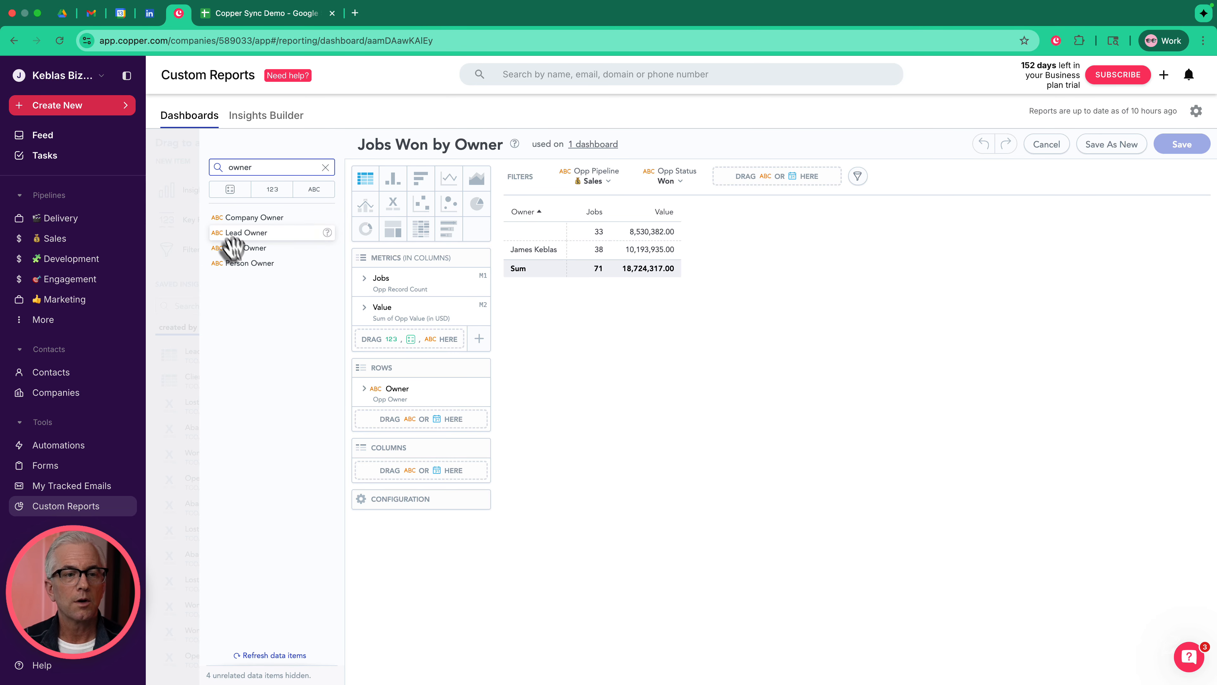
Add Opp Owner as a second row breakdown, remove it again and return to the dashboard without saving.
left_click_drag(232, 248, 441, 429)
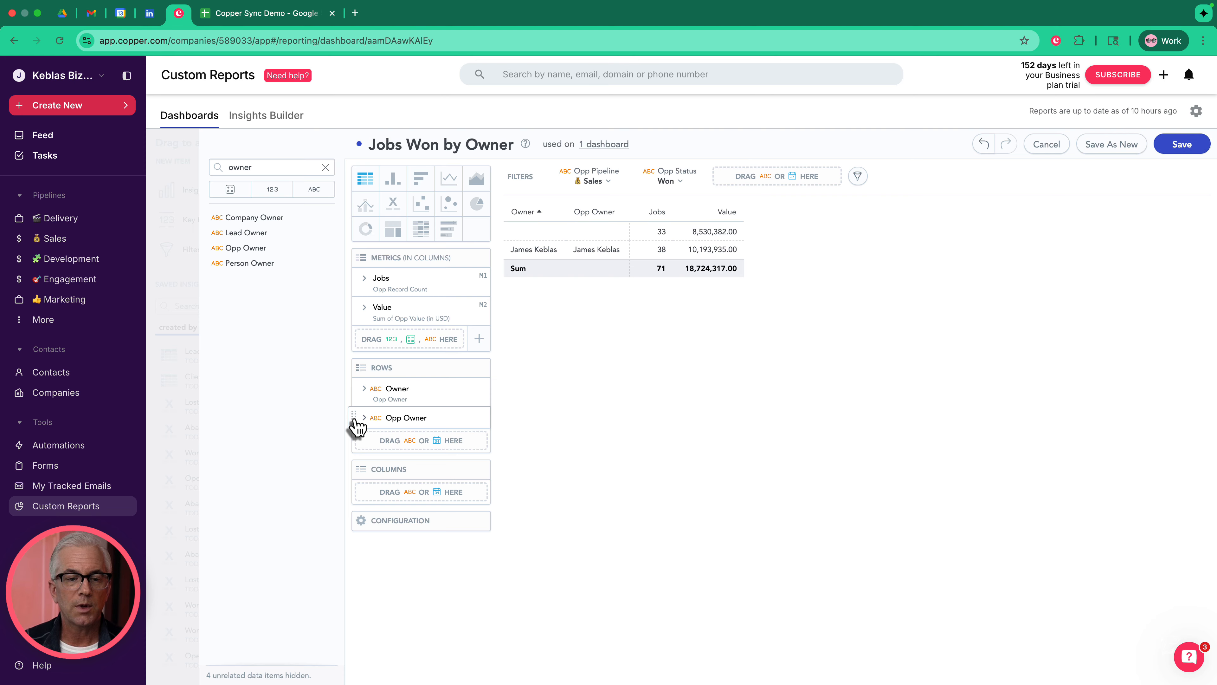
left_click_drag(356, 421, 286, 384)
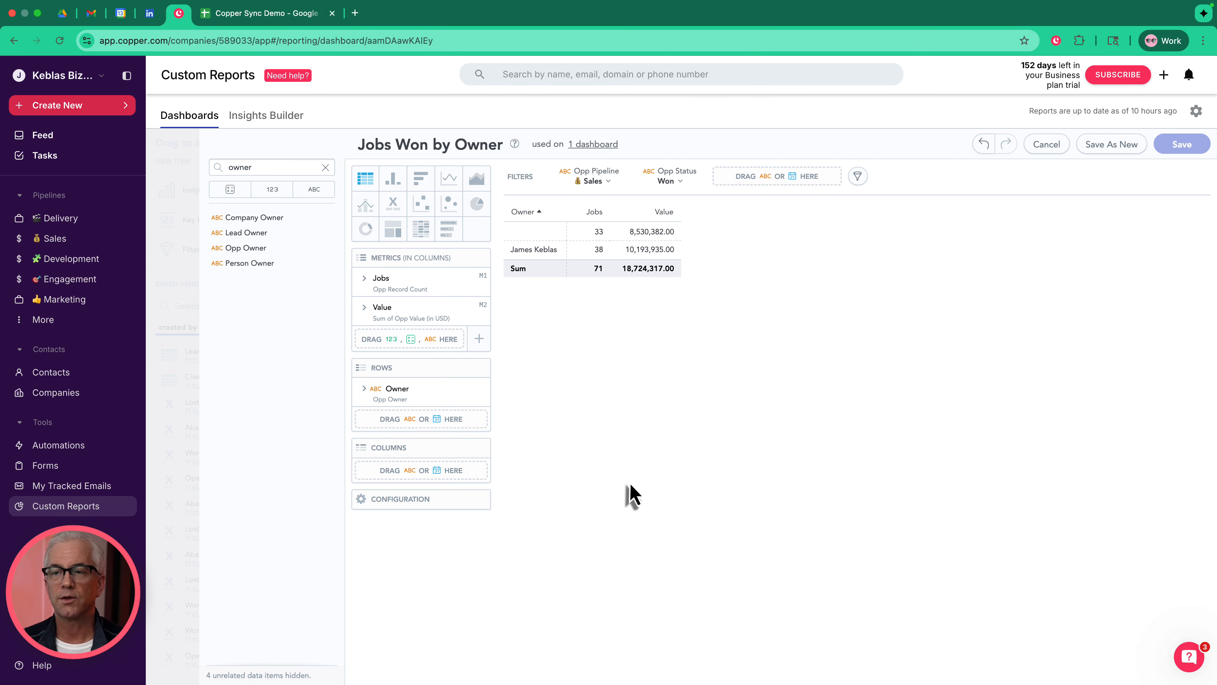
left_click(1045, 145)
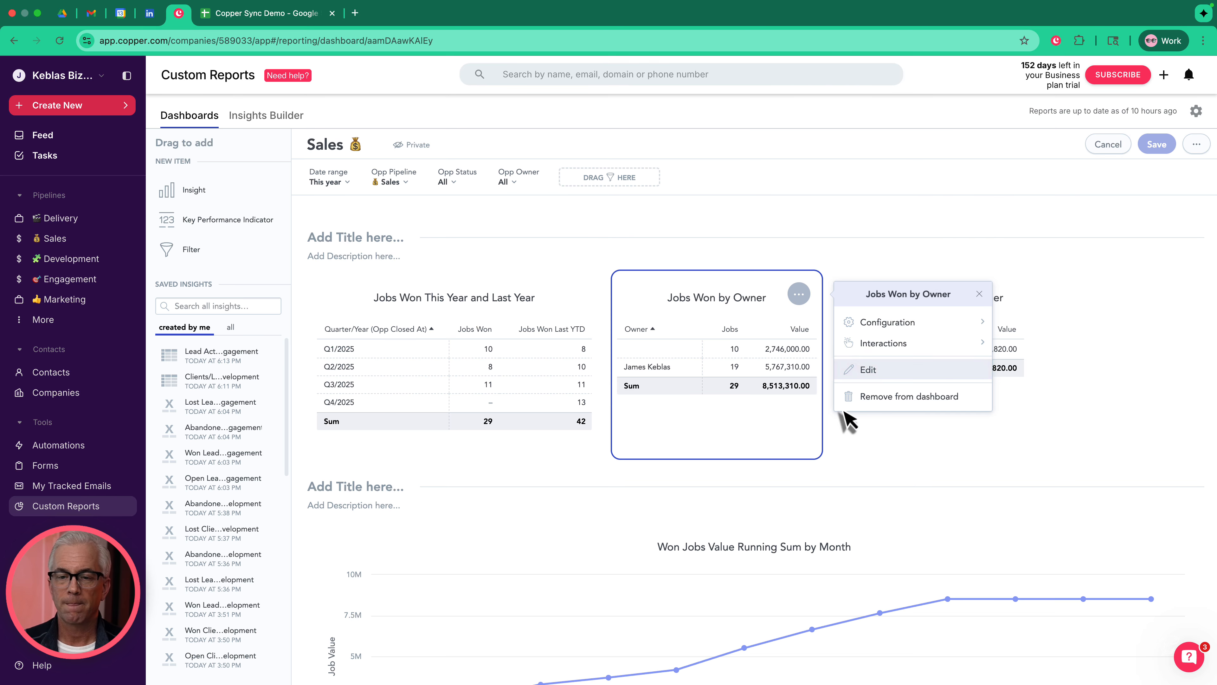
left_click(899, 476)
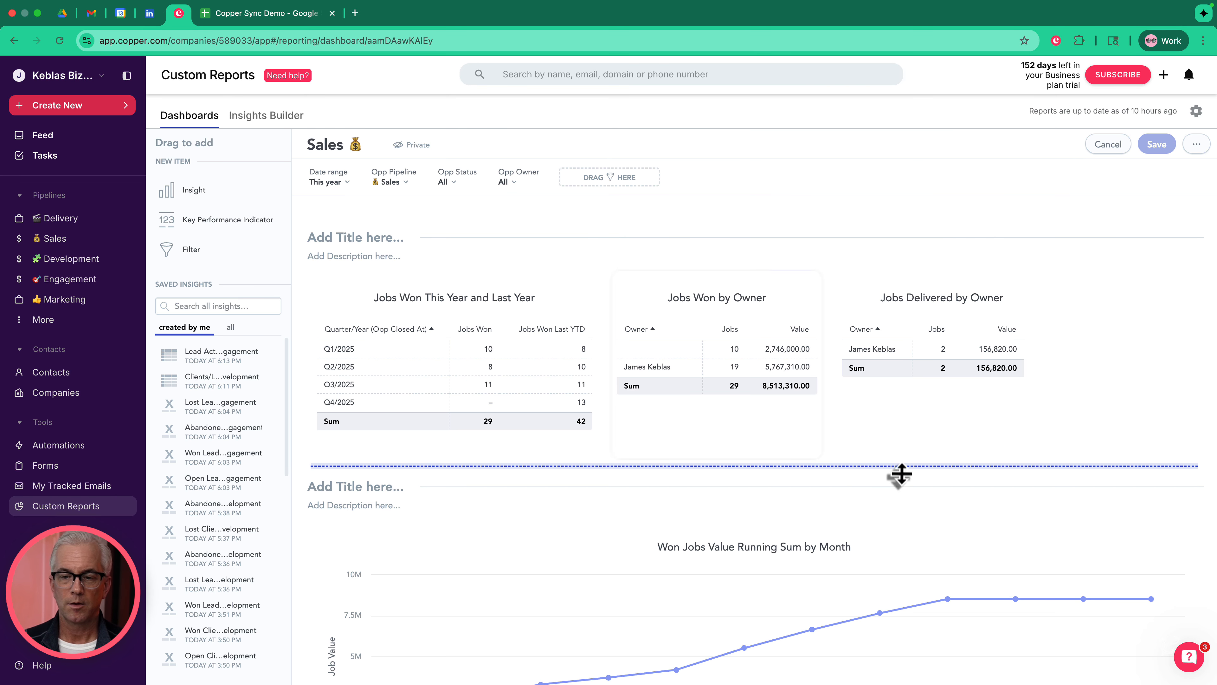
left_click(910, 454)
Open the Won Jobs Value Running Sum by Month insight for editing and search its data for "value ru".
scroll(910, 454, "down", 3)
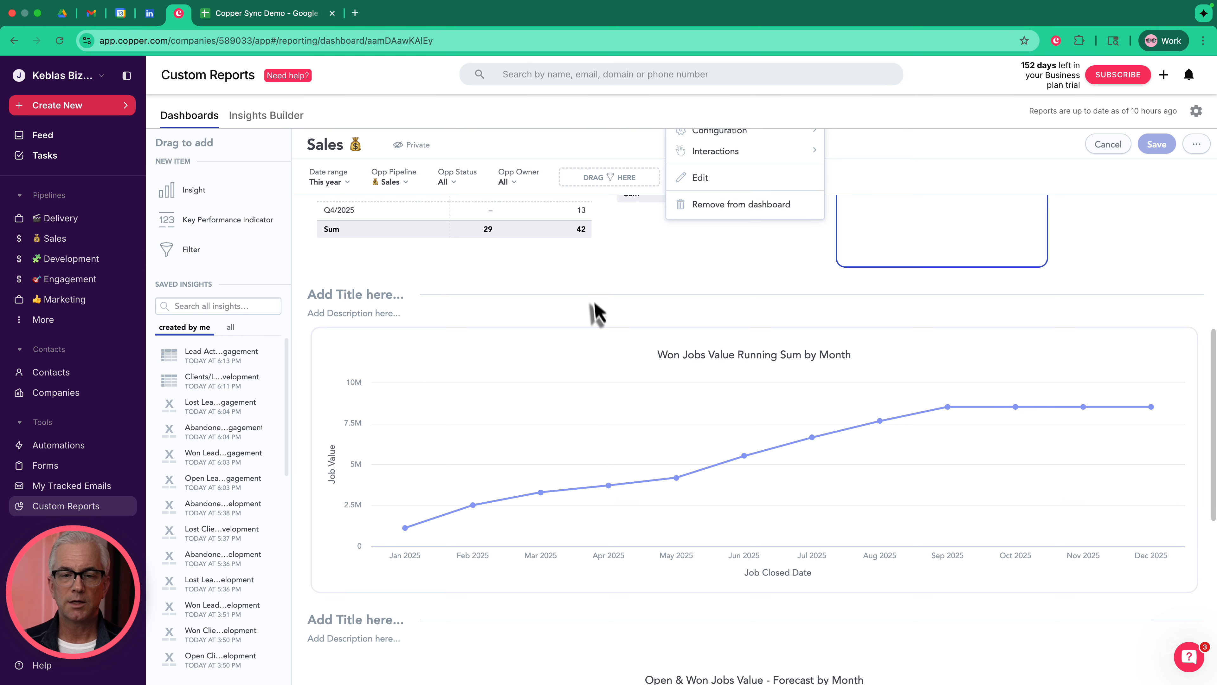
left_click(588, 358)
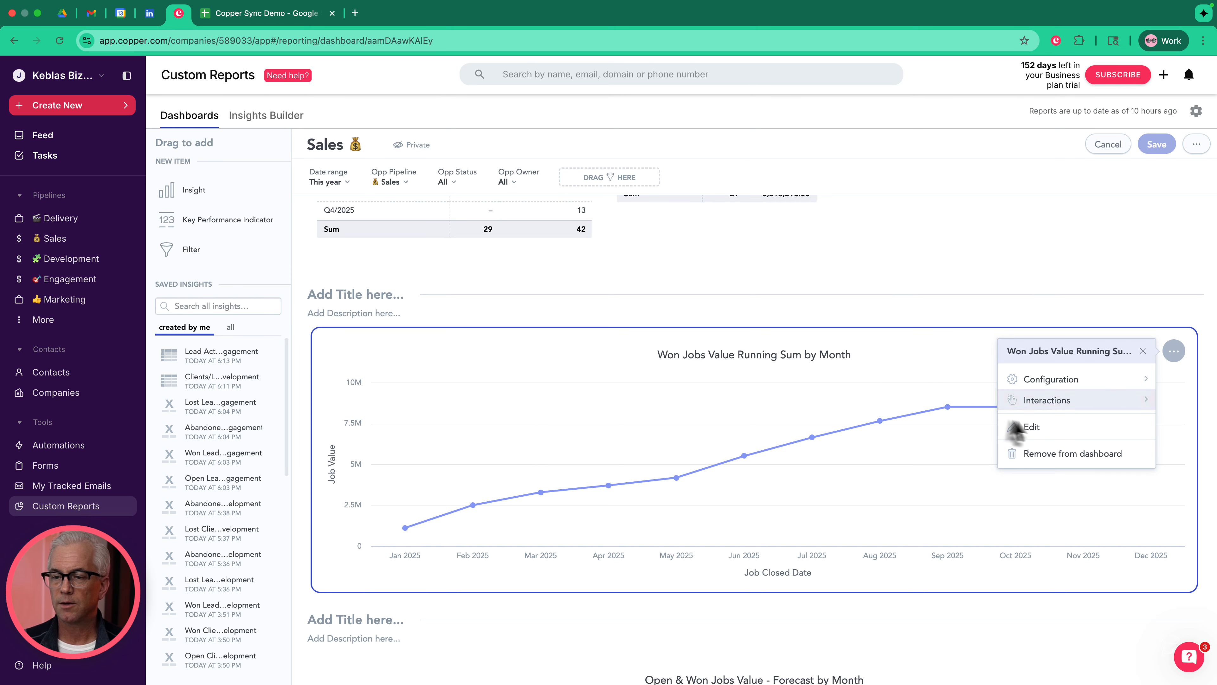
left_click(1031, 426)
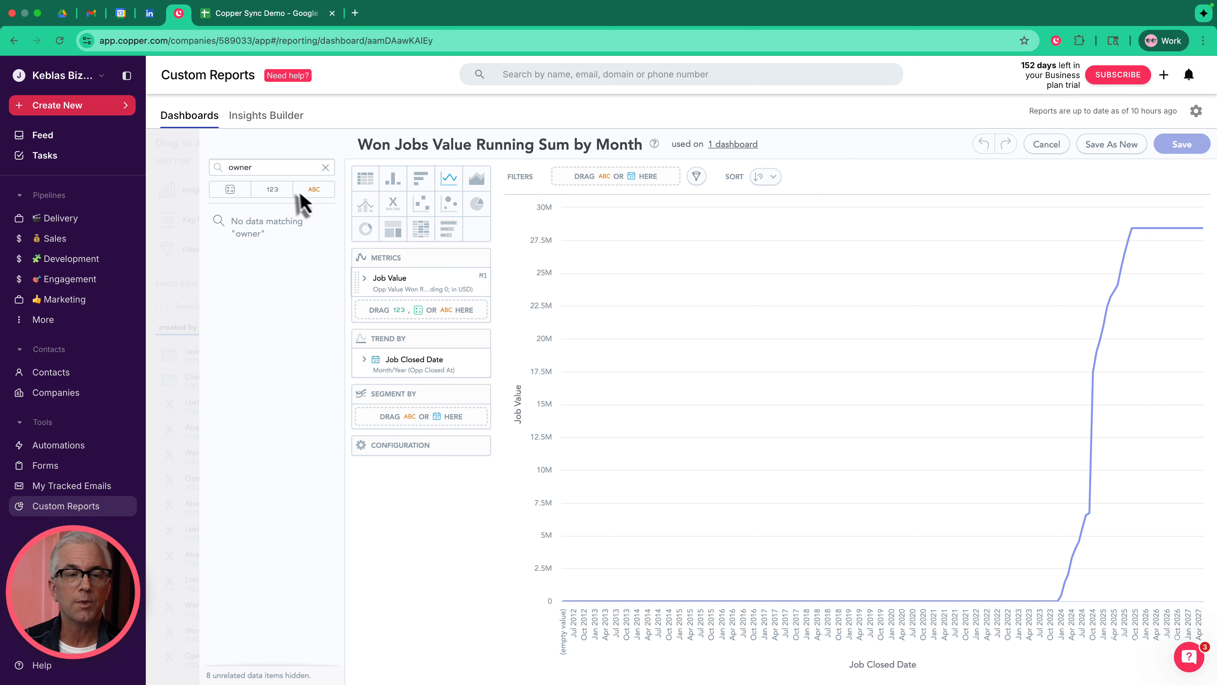
double_click(277, 167)
type("valu")
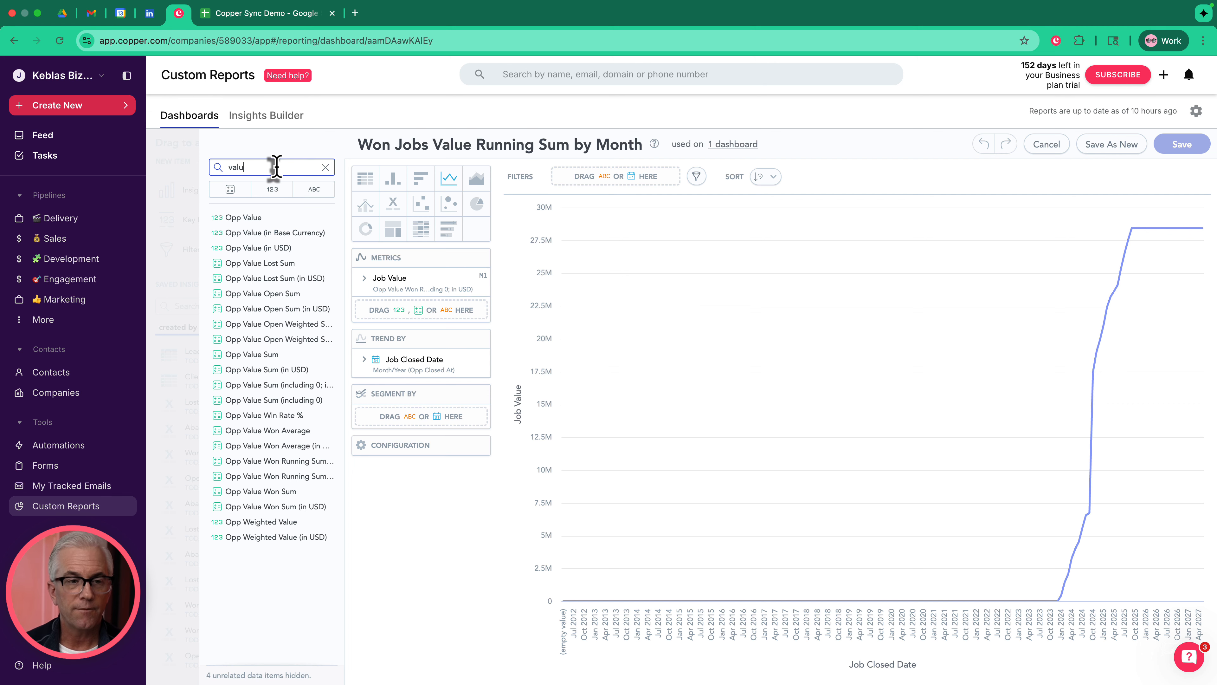
type("e ru")
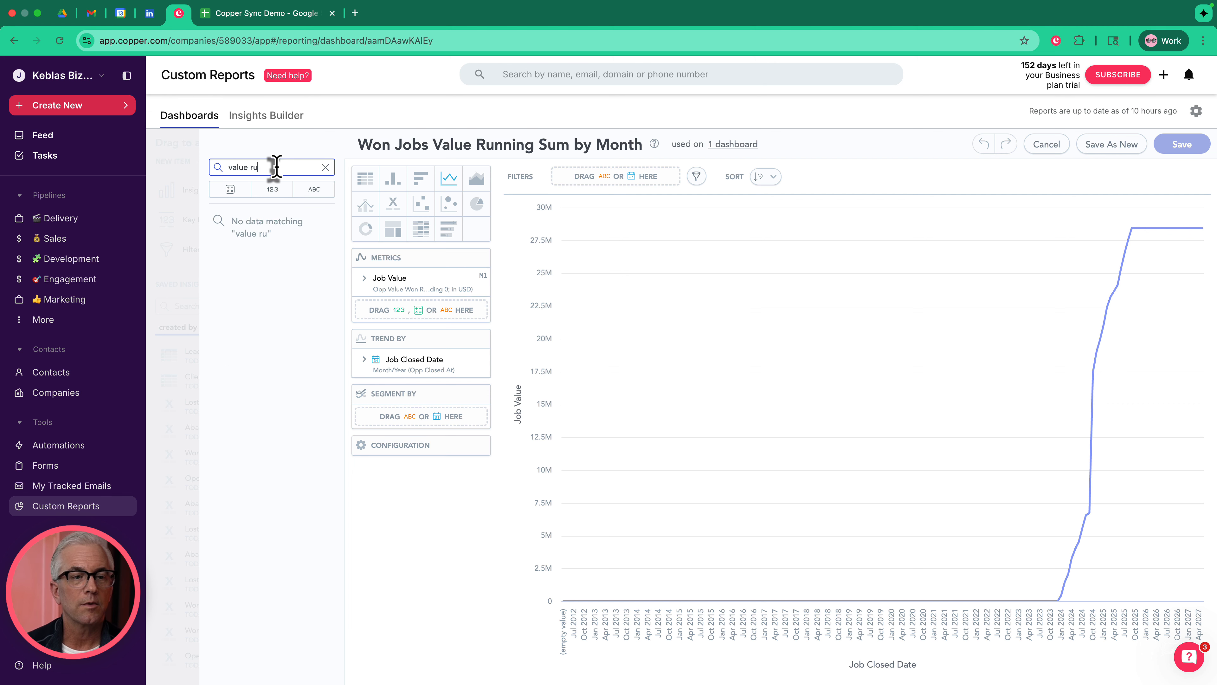
Search the data for "runn" instead, check the Opp Value Won Running Sum metric's description and return to the dashboard.
key("BackSpace")
key("BackSpace")
key("BackSpace")
key("BackSpace")
key("BackSpace")
type("run")
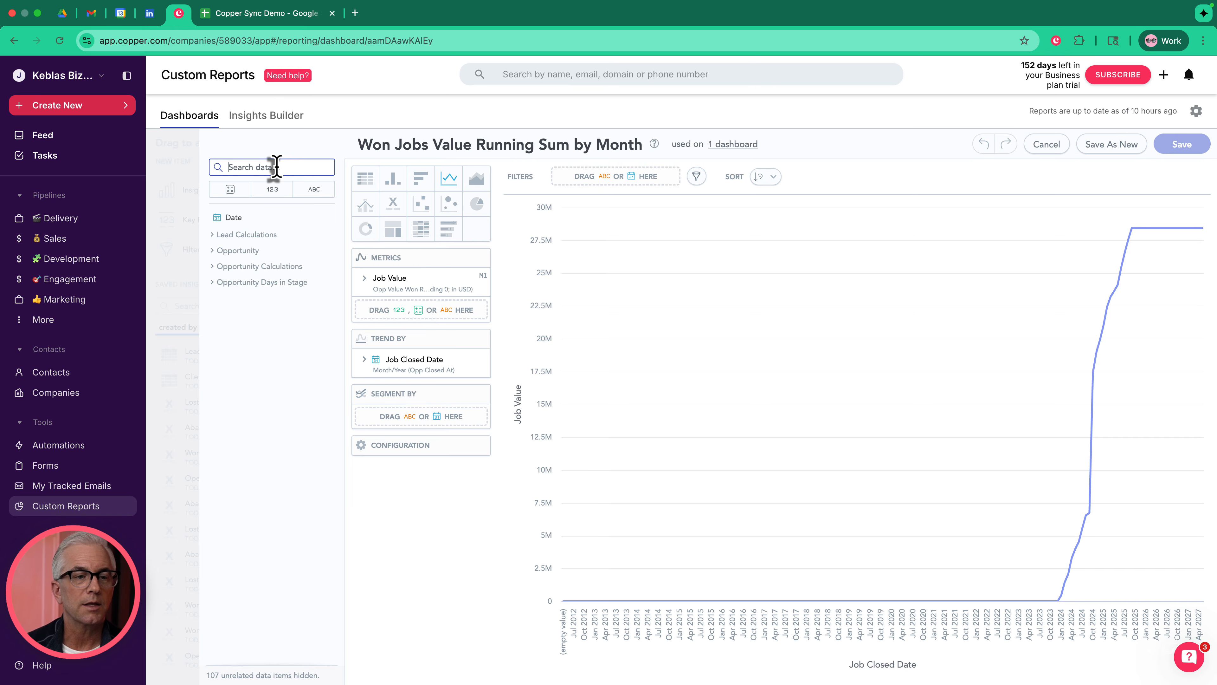
type("n")
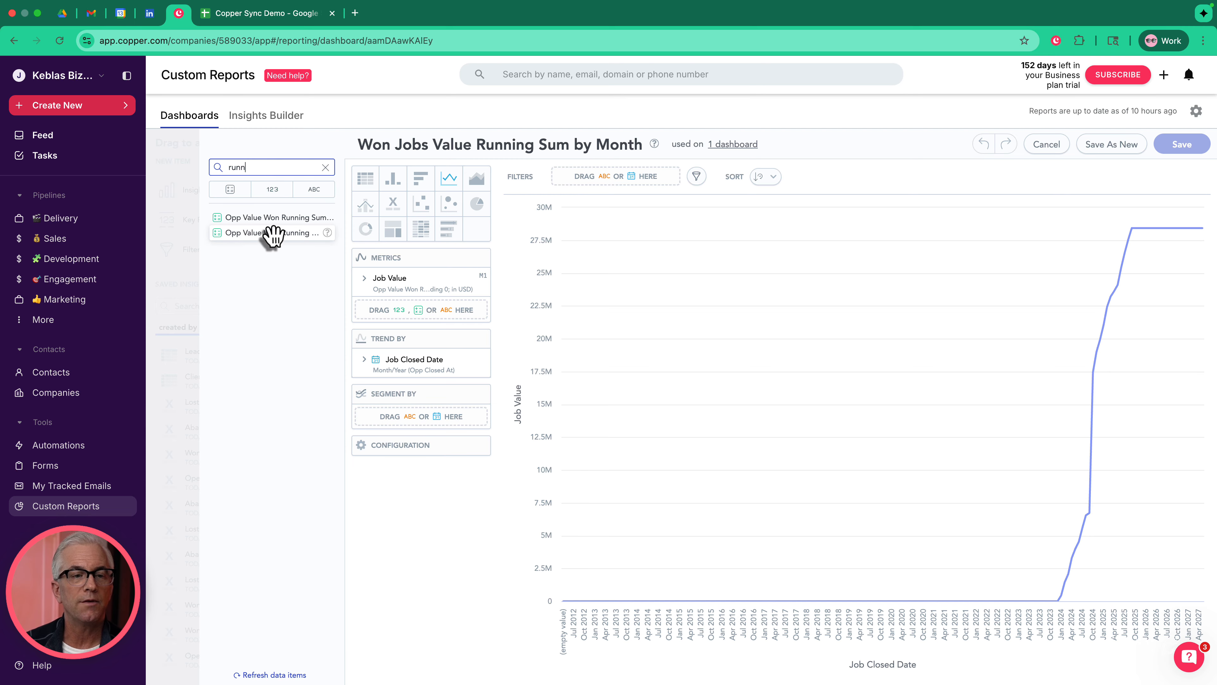
mouse_move(327, 234)
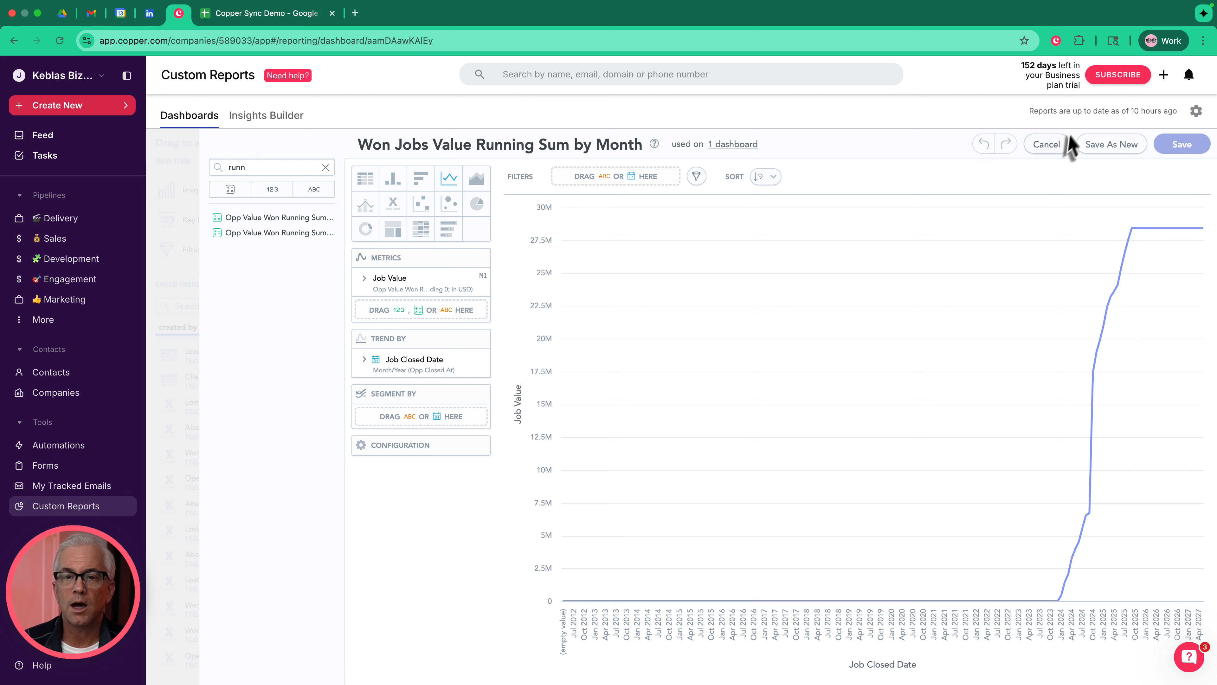
left_click(1044, 146)
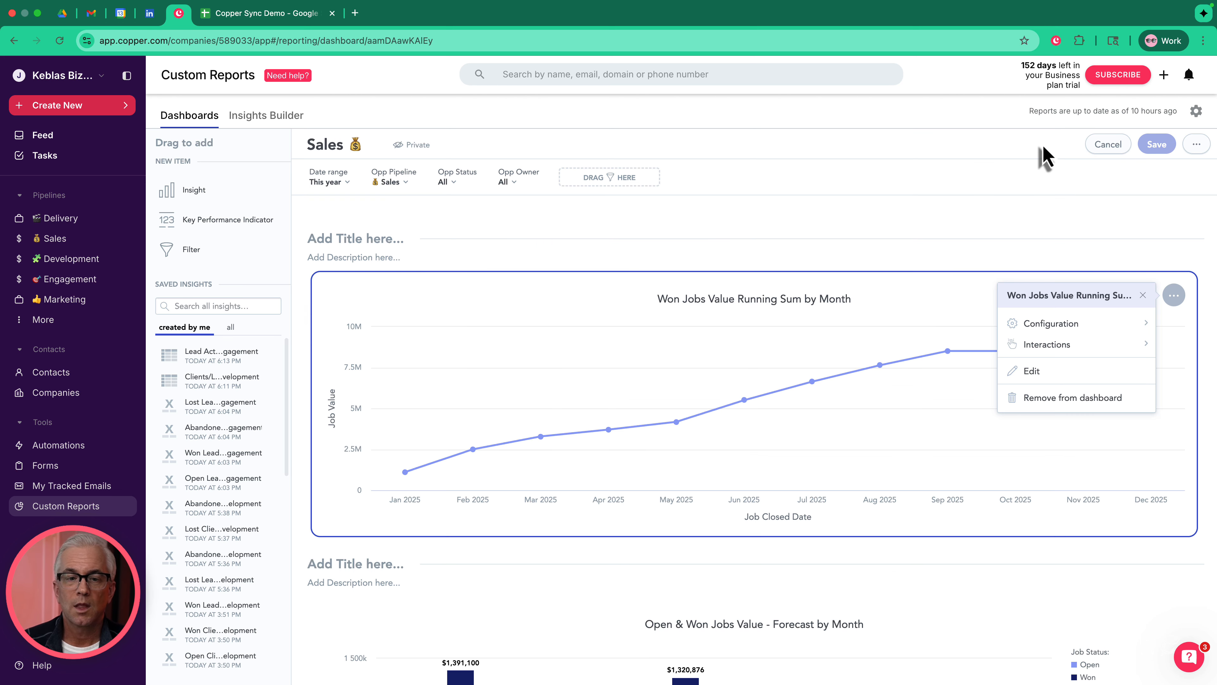
Examine the Won Jobs Value Running Sum by Month chart's dashboard configuration, including its Filter By settings, and its interaction options.
scroll(742, 371, "down", 2)
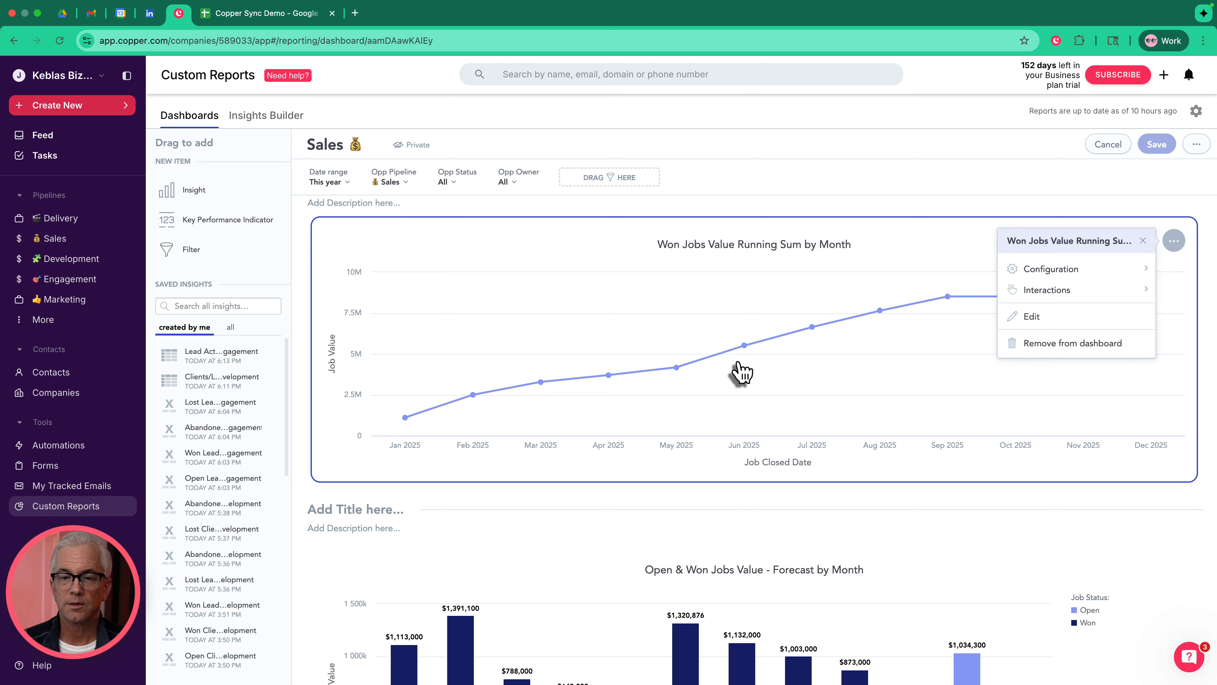
left_click(1054, 271)
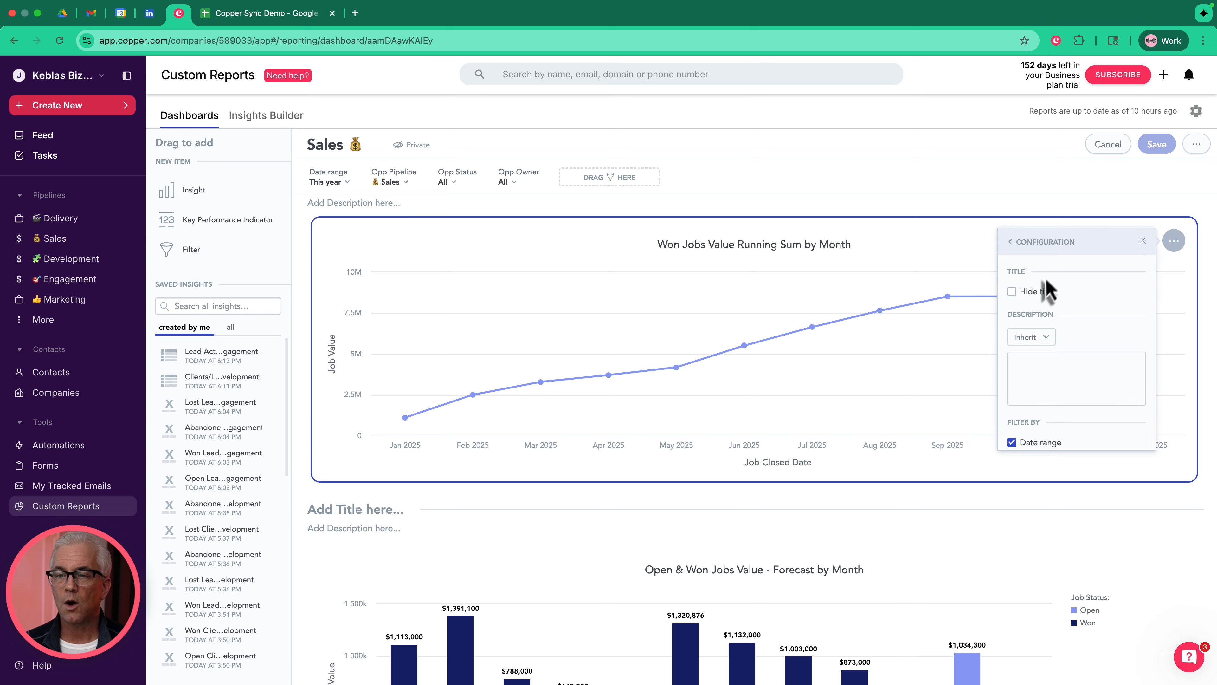
scroll(1055, 337, "down", 3)
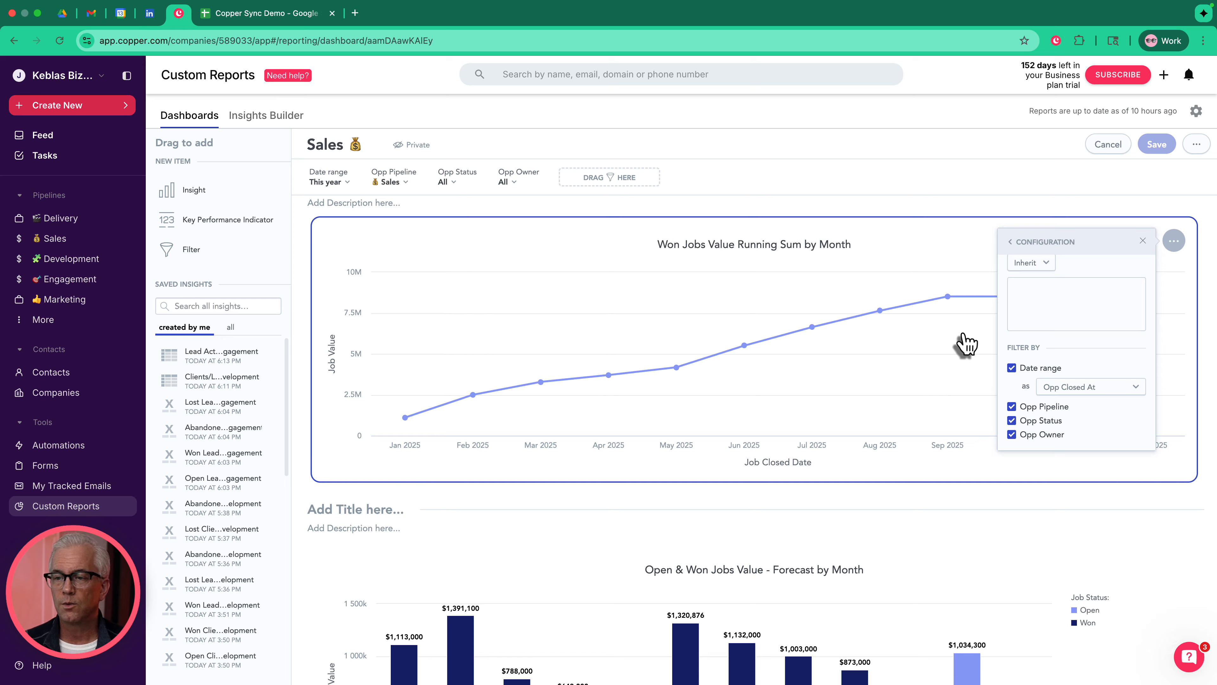
left_click(1012, 242)
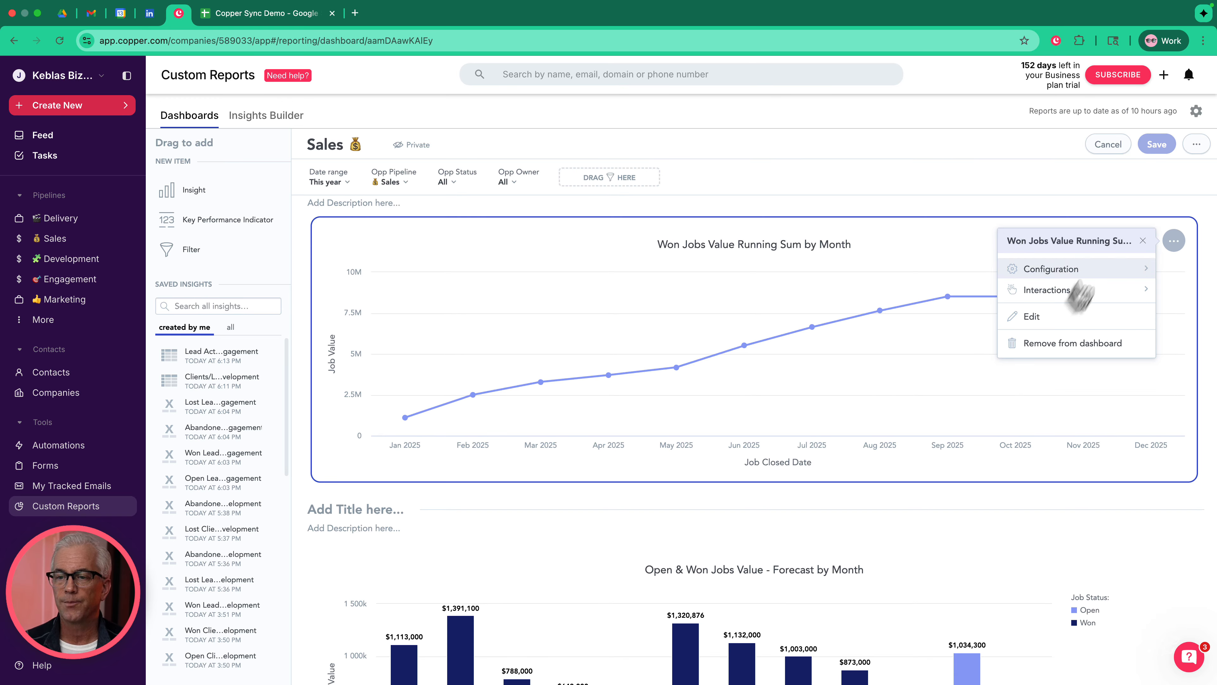
left_click(1065, 291)
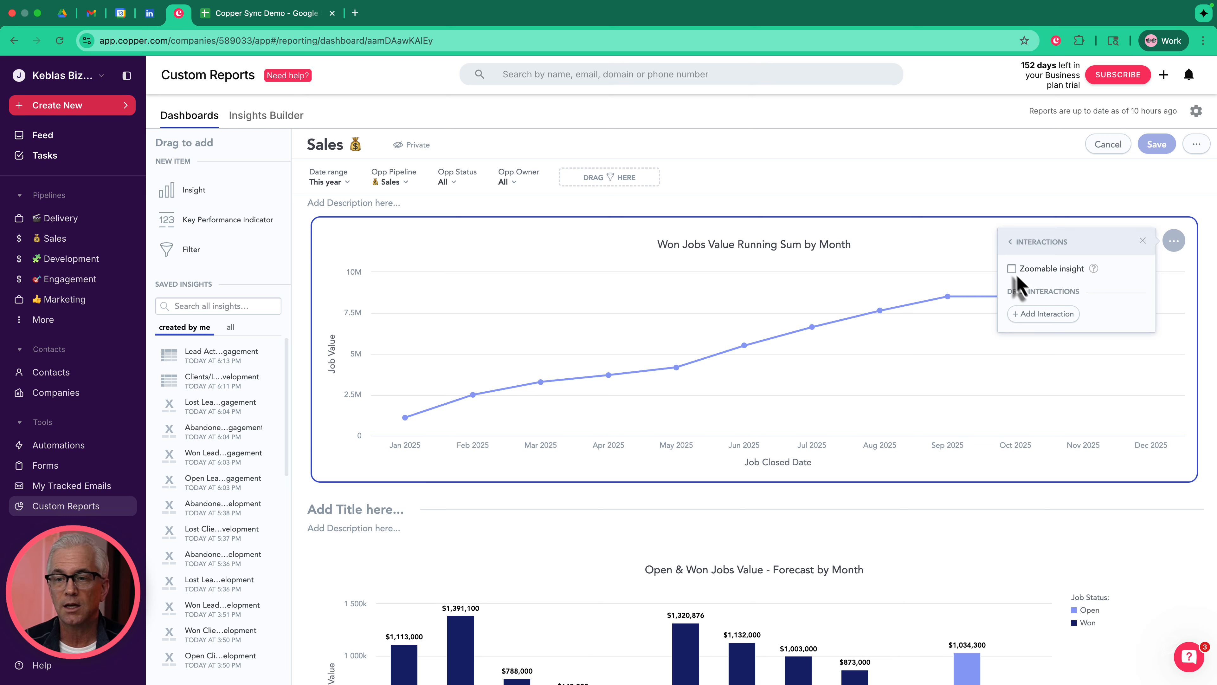
left_click(1010, 242)
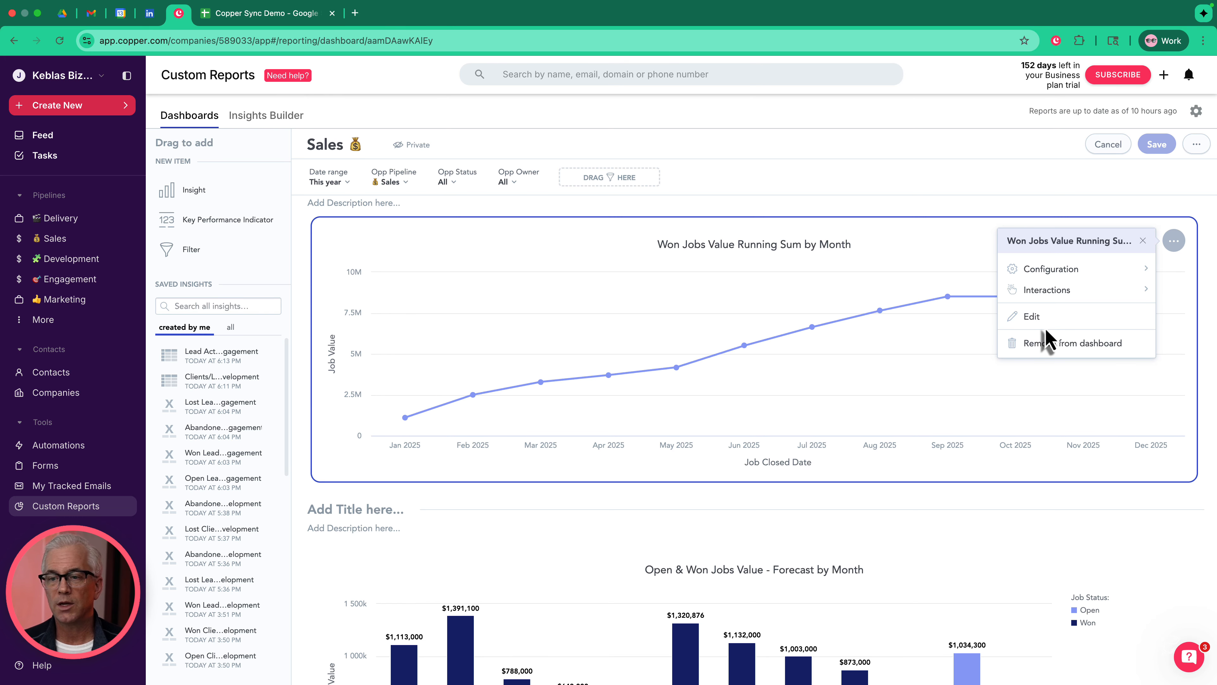
Close the running sum chart's options and examine the resize borders below and beside it on the dashboard.
scroll(803, 427, "down", 2)
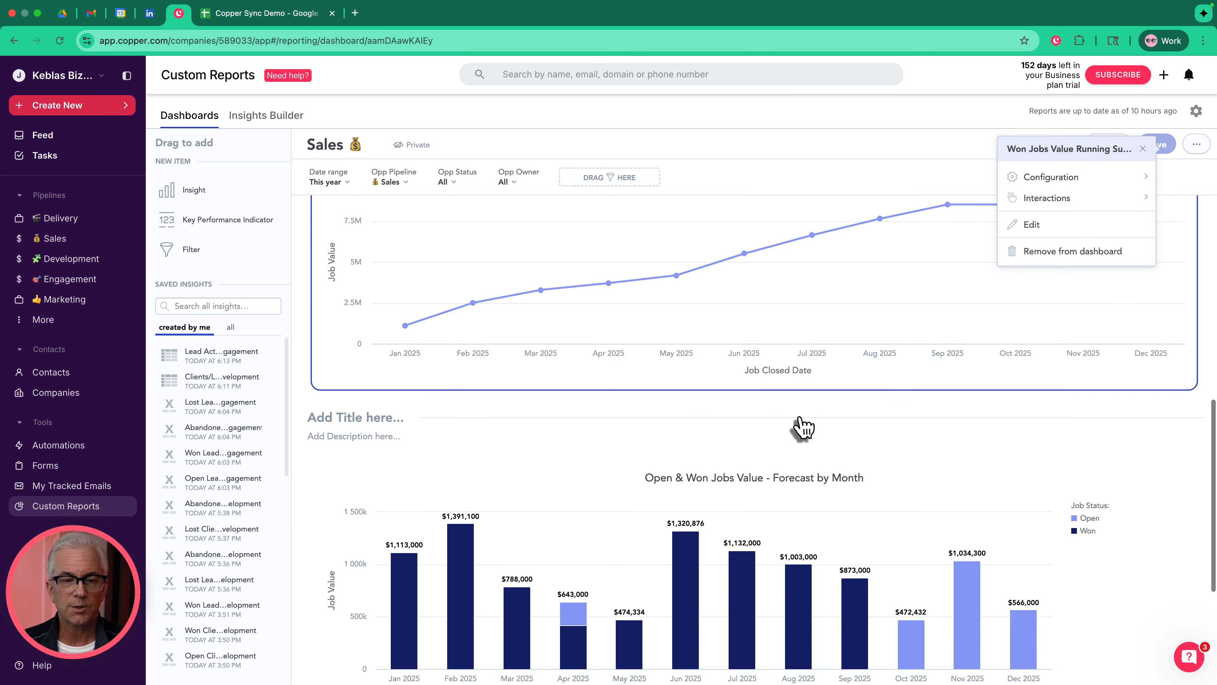
scroll(802, 426, "up", 1)
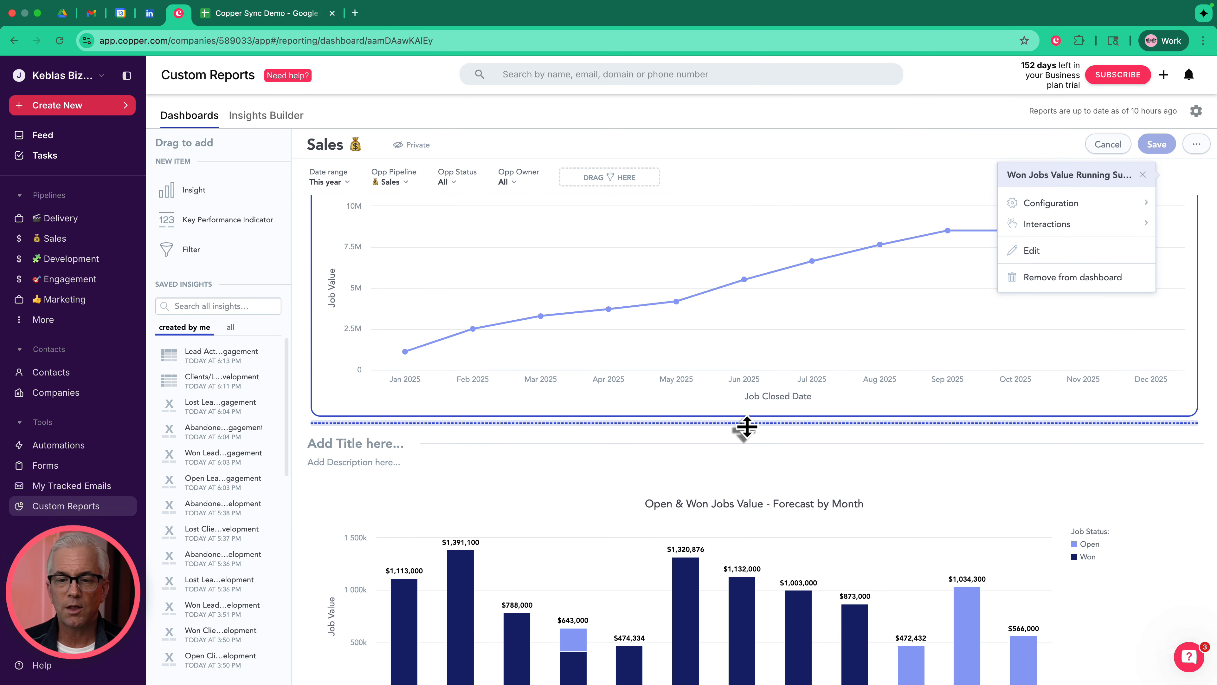
left_click_drag(747, 429, 829, 389)
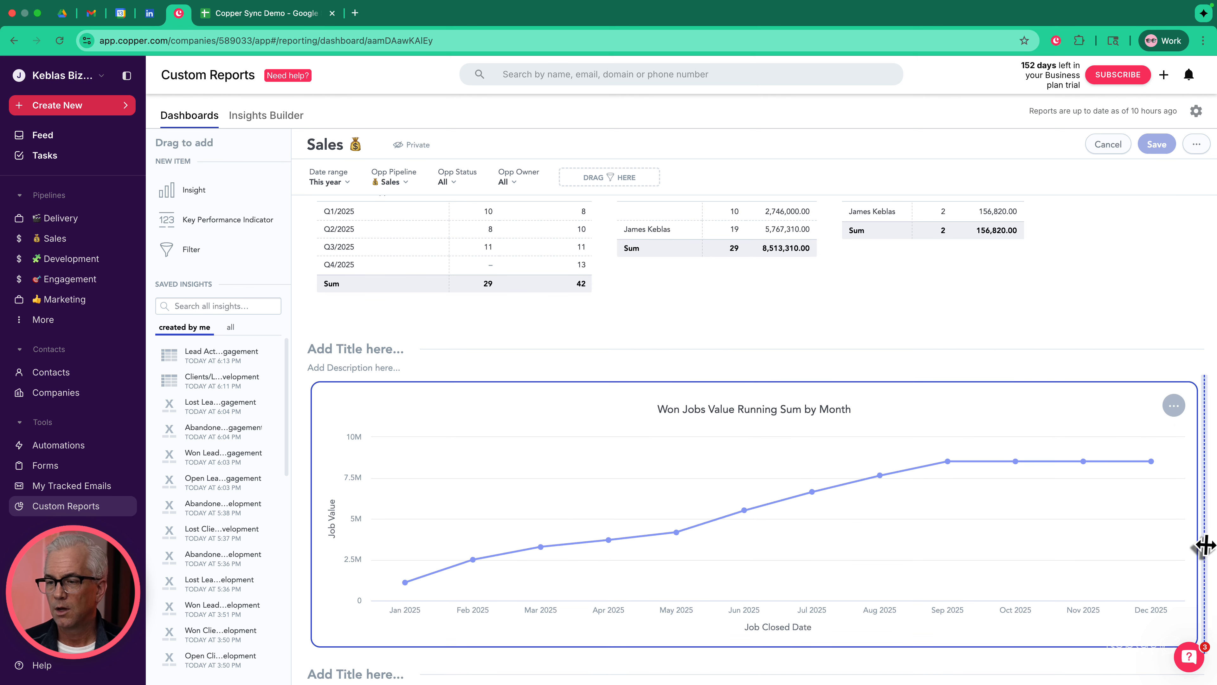
mouse_move(1201, 528)
left_mouse_down()
mouse_move(1021, 533)
mouse_move(734, 498)
mouse_move(1079, 500)
mouse_move(1214, 518)
mouse_move(1193, 507)
left_mouse_up()
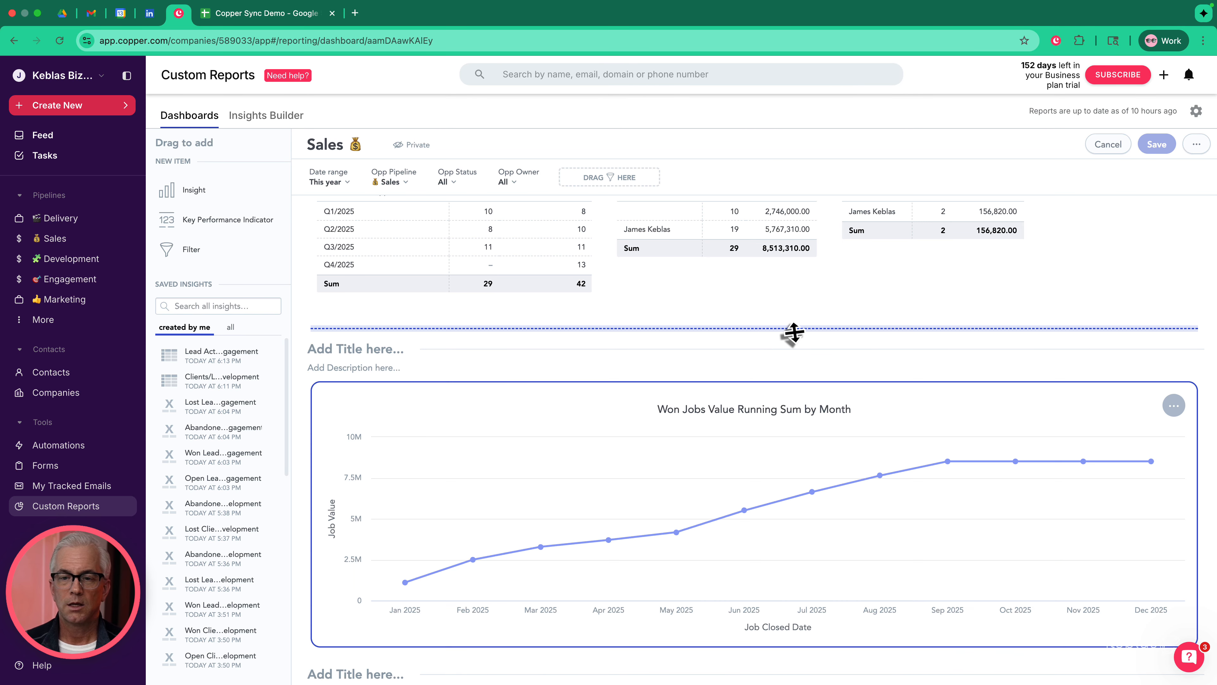
Try entering a section title above the Won Jobs Value Running Sum by Month chart and clear it again.
scroll(777, 312, "up", 3)
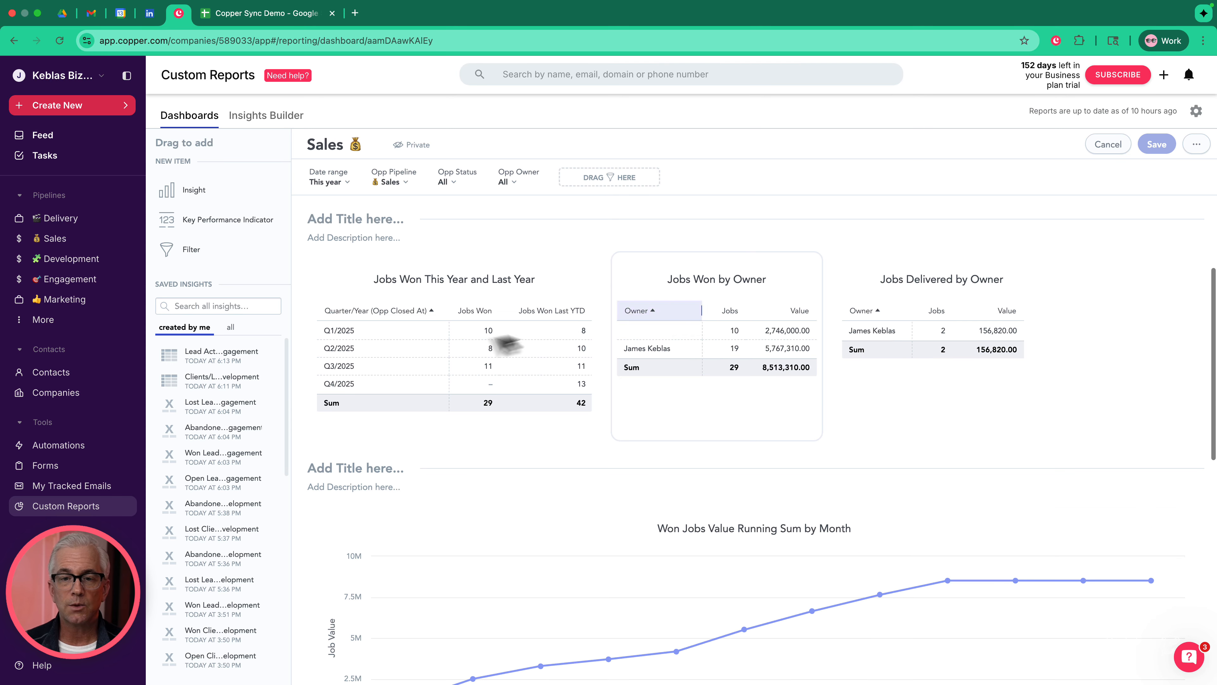
scroll(387, 278, "up", 4)
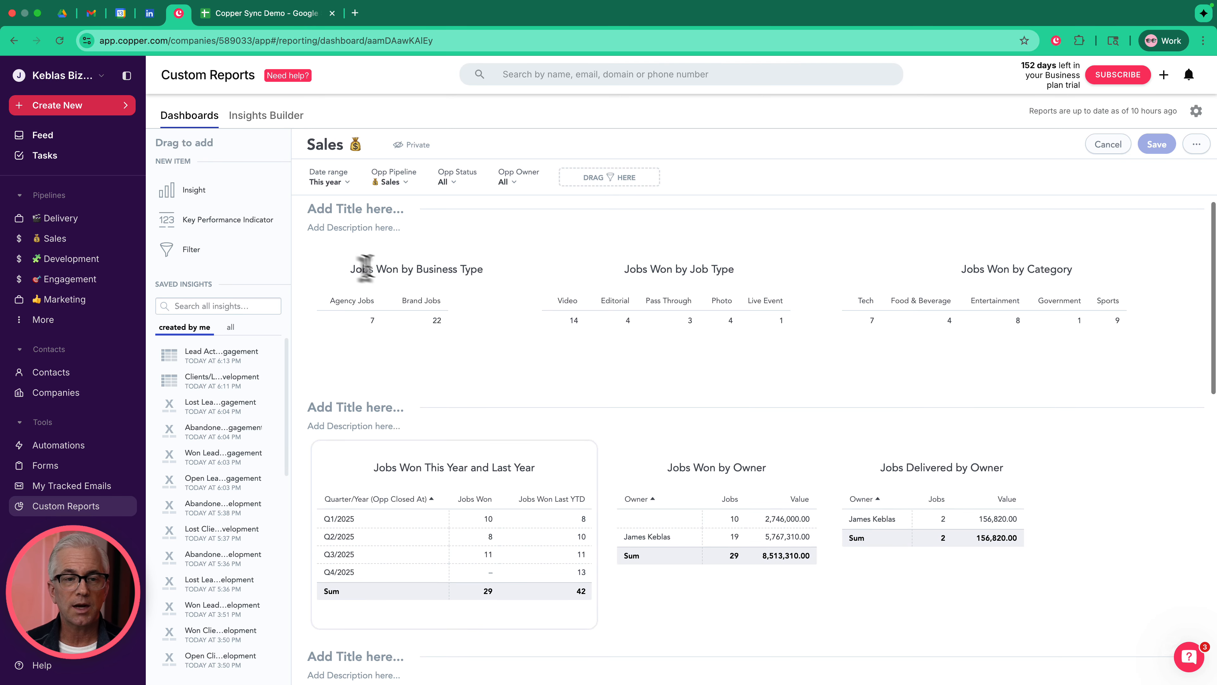
scroll(560, 336, "down", 7)
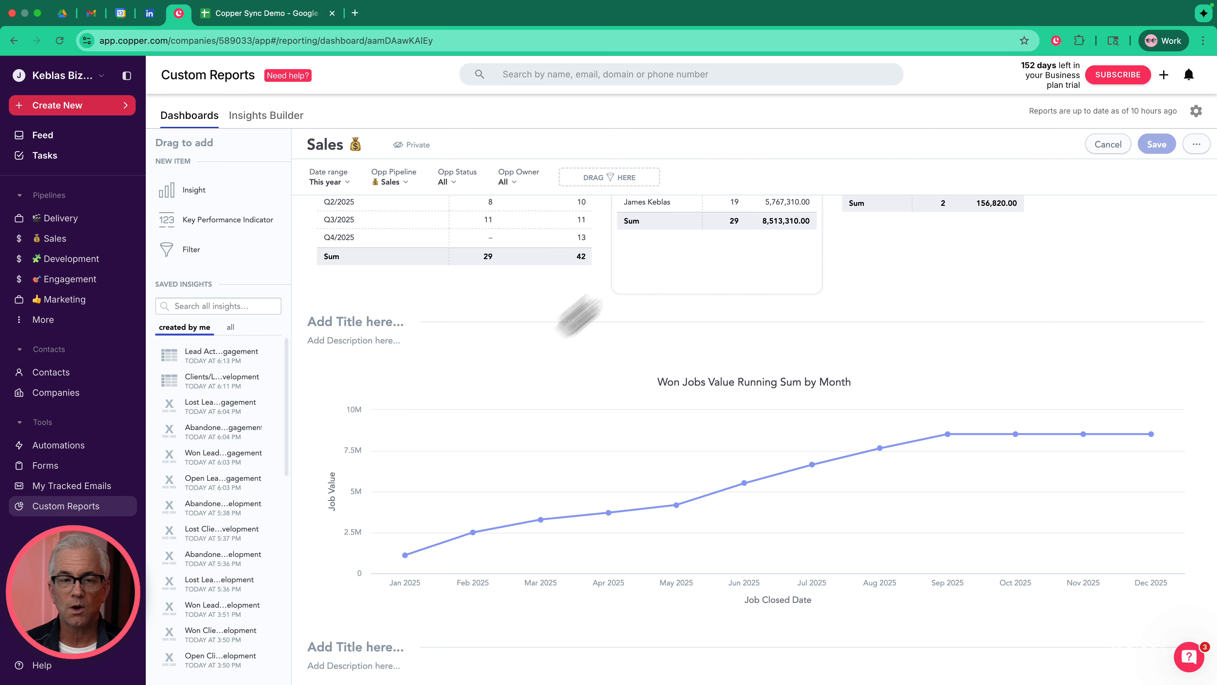
left_click(362, 322)
type("sldfjs")
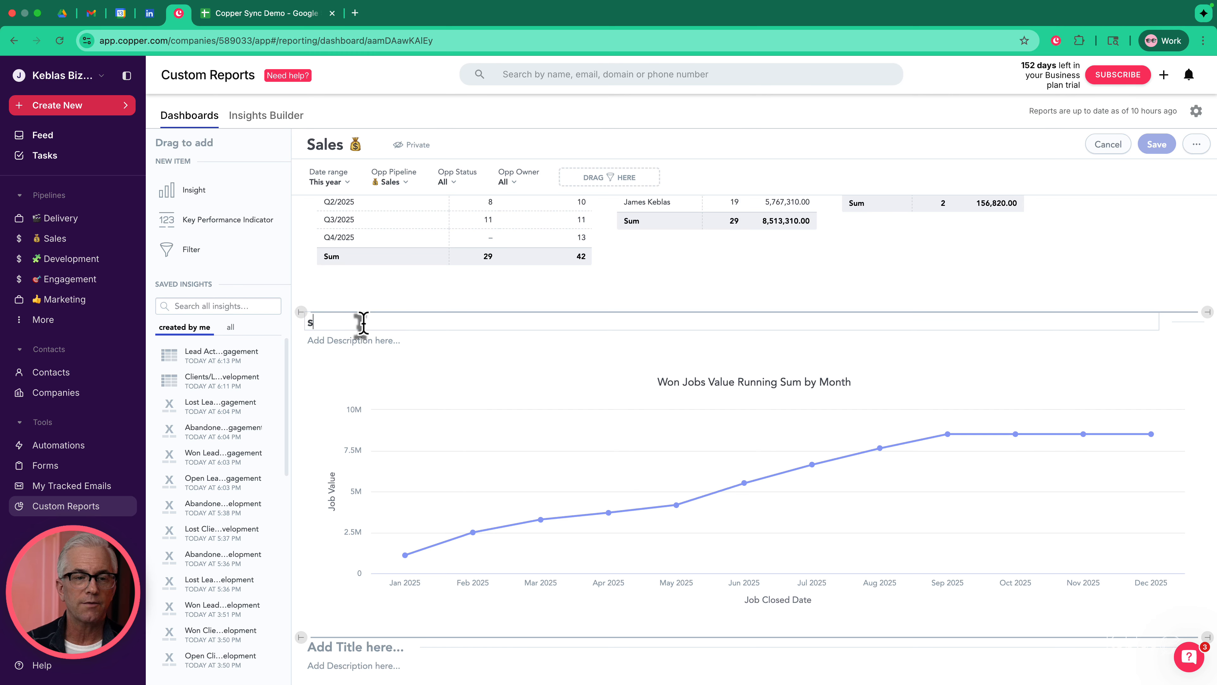
key("BackSpace")
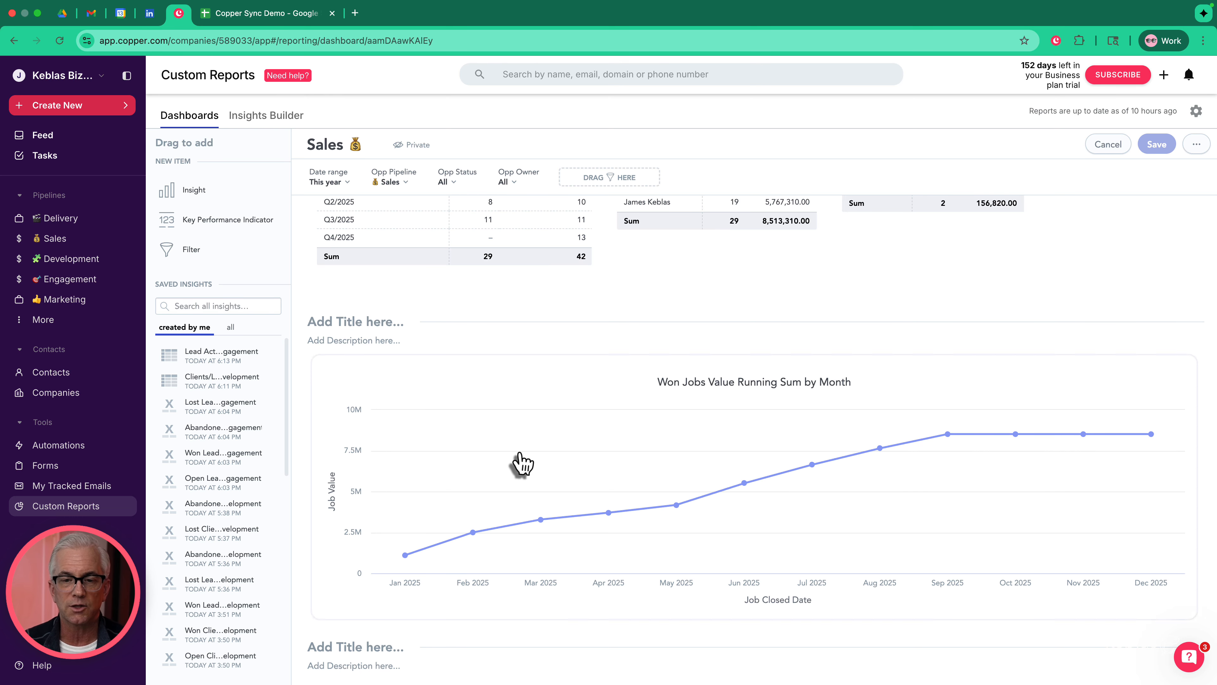
Open the Open & Won Jobs Value - Forecast by Month chart for editing.
scroll(522, 463, "down", 5)
scroll(522, 462, "down", 3)
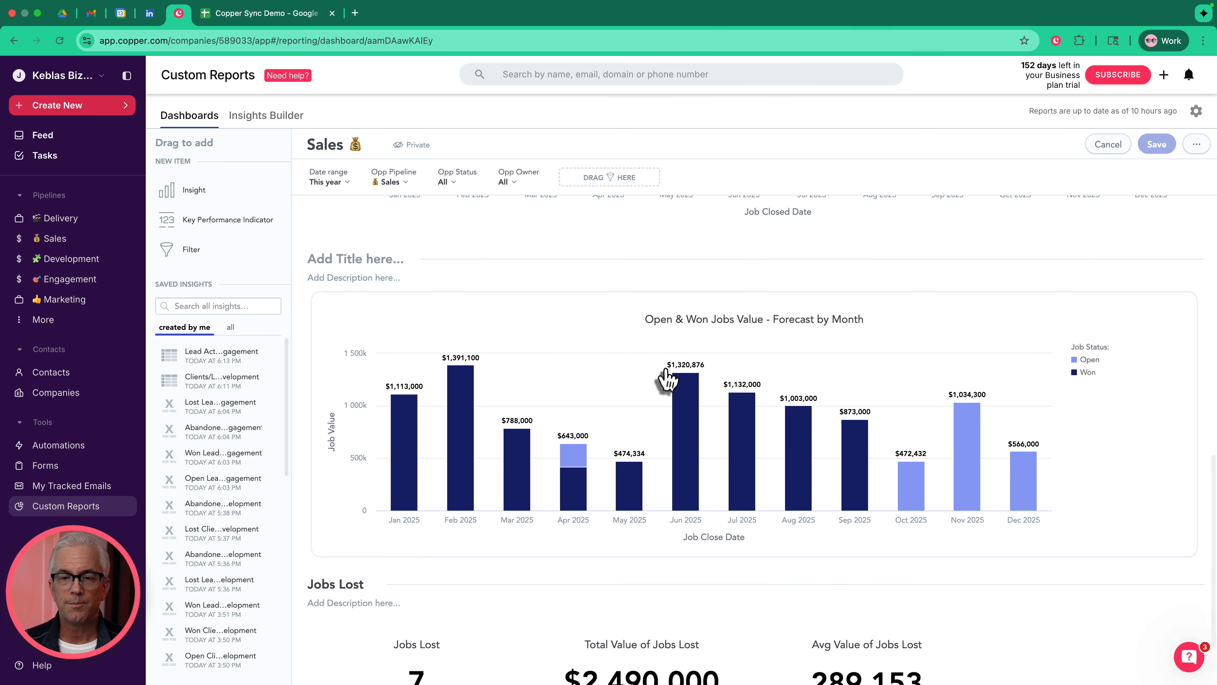
left_click(628, 353)
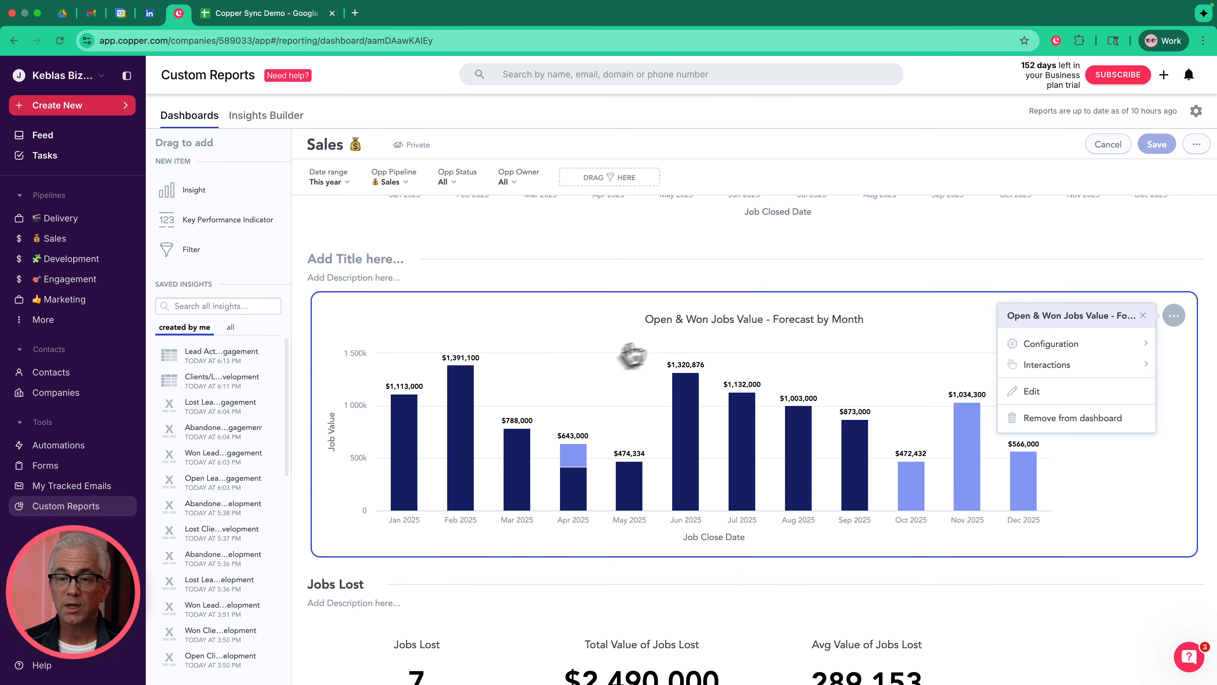
left_click(1048, 394)
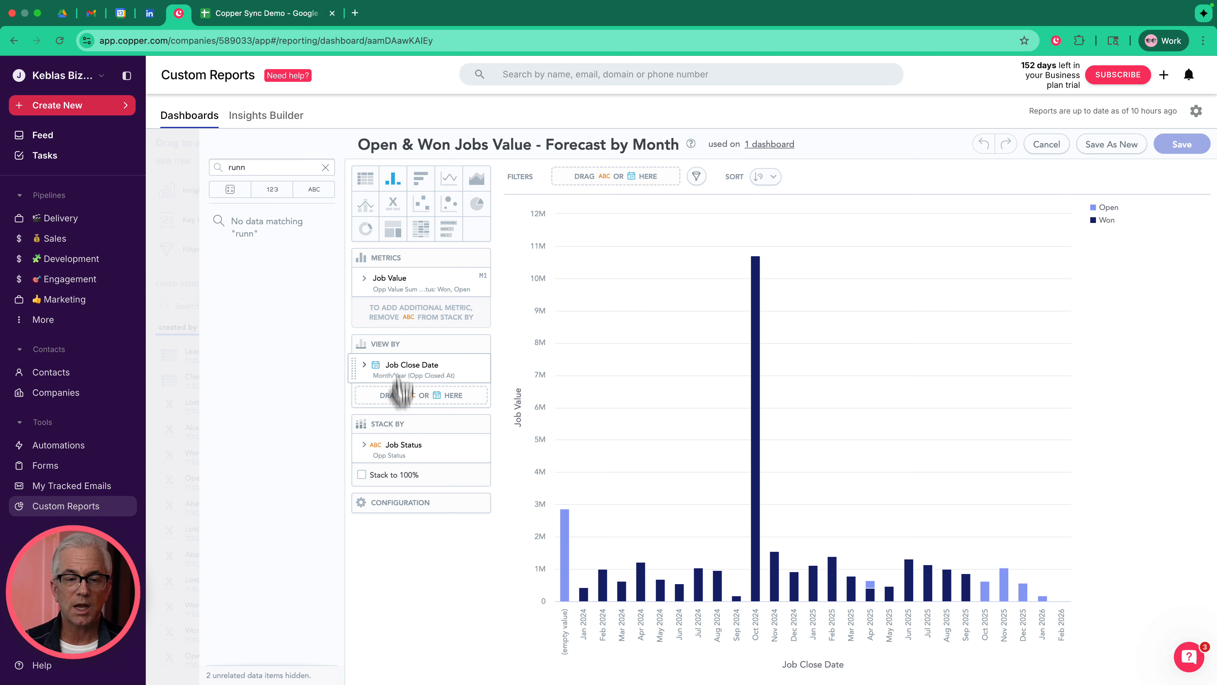
Examine the chart's Job Status stacking details and leave the insight editor without saving.
left_click(399, 445)
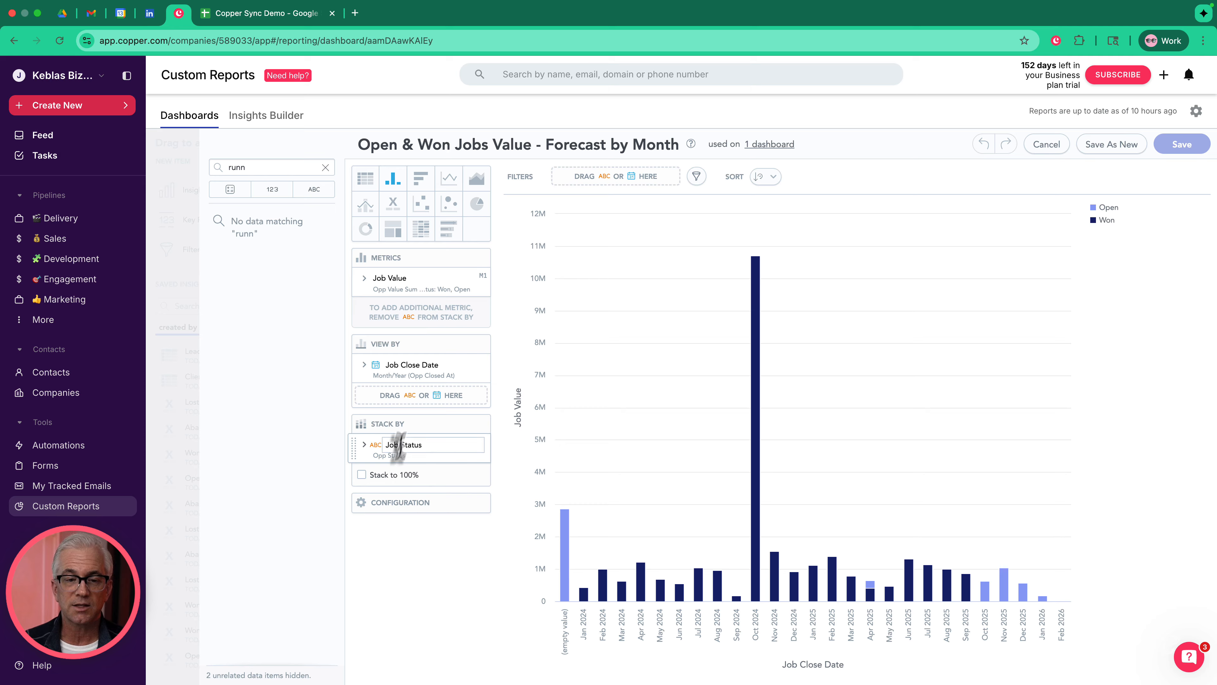
left_click(400, 459)
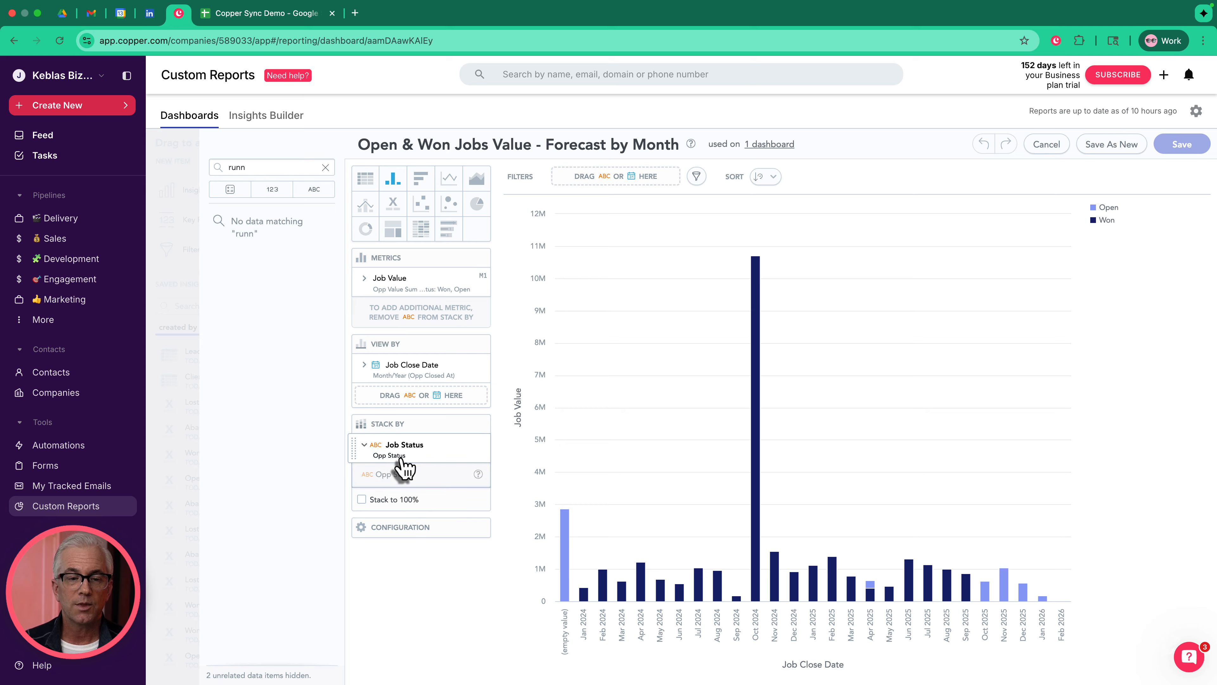
left_click(363, 446)
left_click(364, 445)
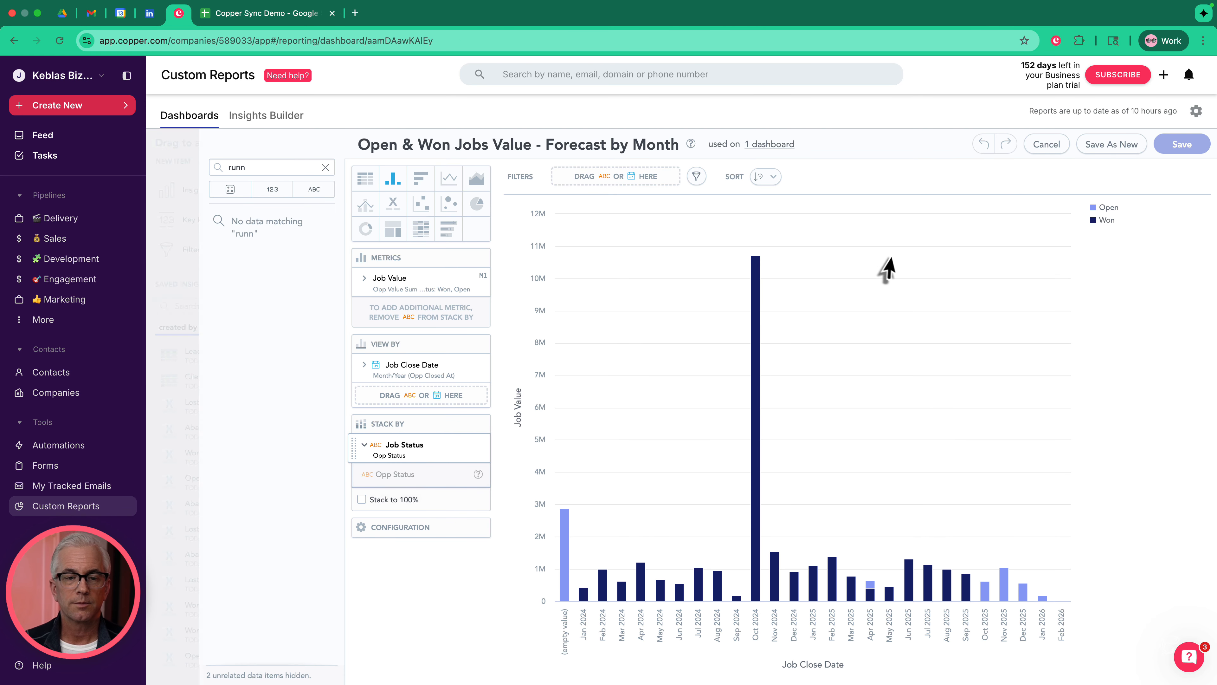
left_click(1046, 144)
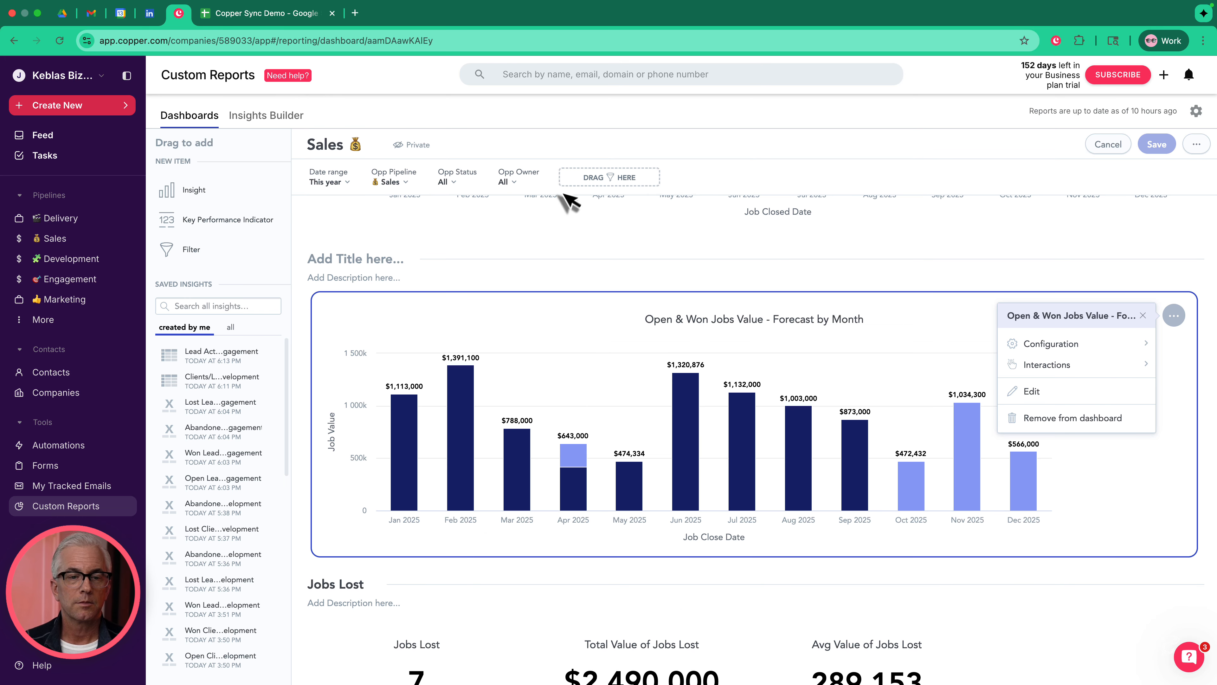
Open the Avg Value of Jobs Lost indicator in the Jobs Lost section for editing.
scroll(579, 328, "down", 2)
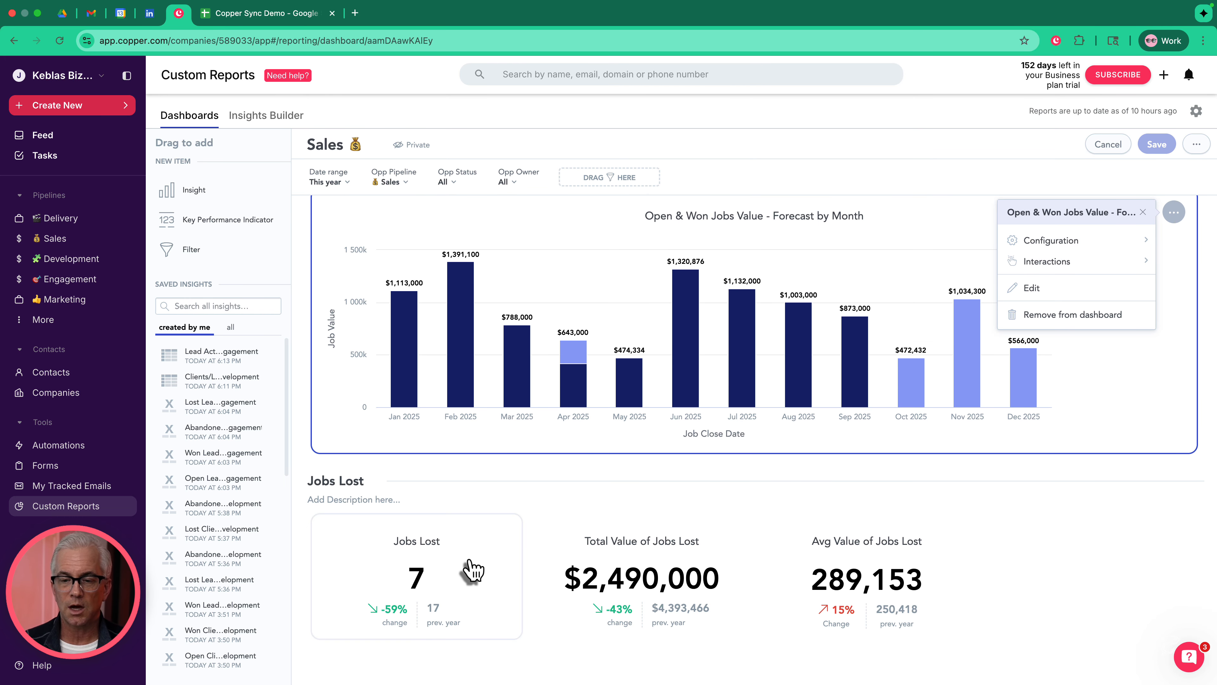
left_click(942, 555)
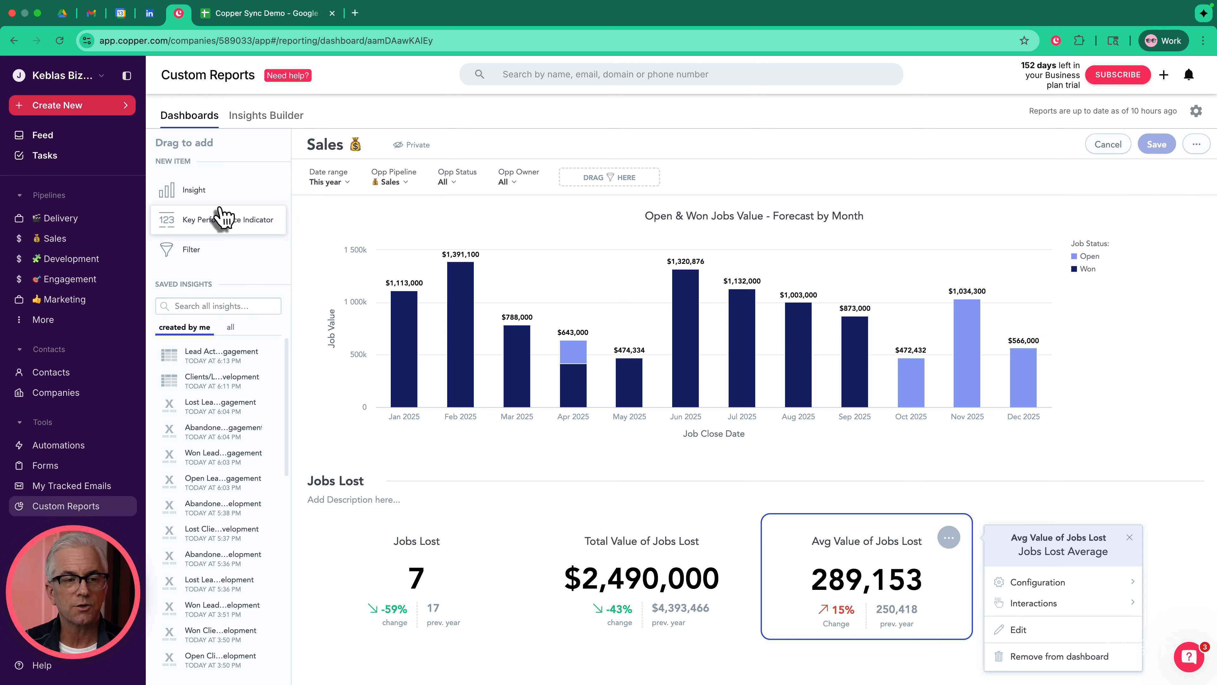
left_click_drag(211, 229, 230, 271)
scroll(385, 354, "down", 3)
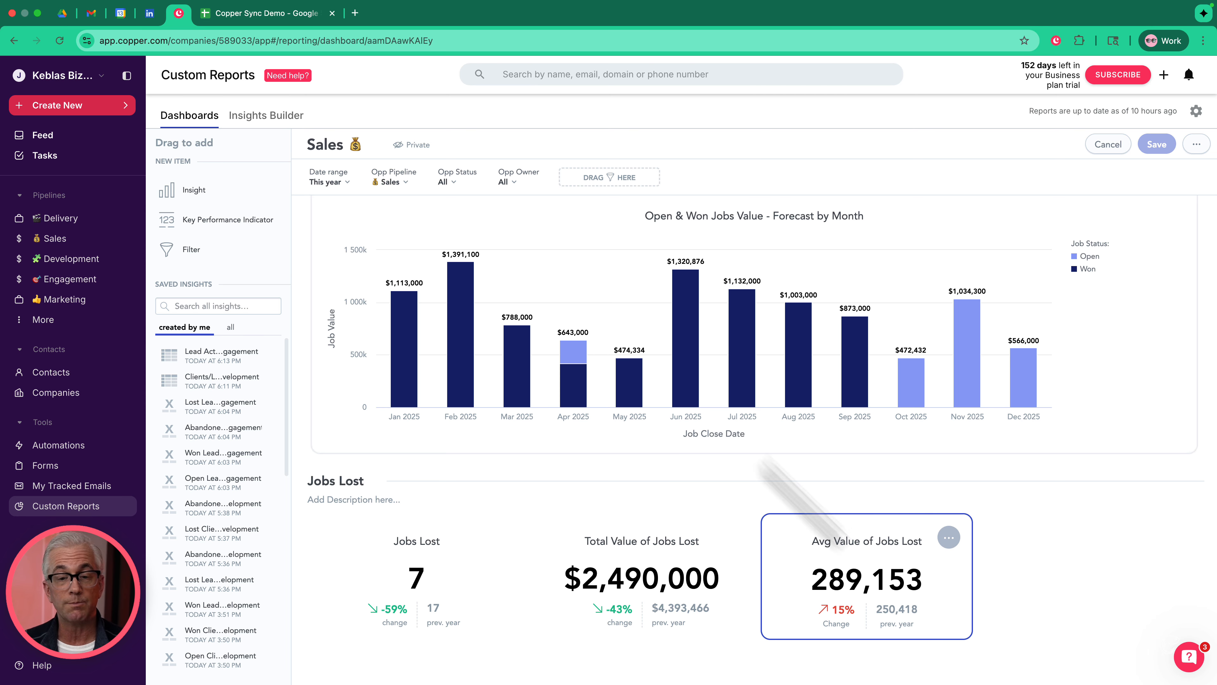
left_click(943, 571)
left_click(1051, 632)
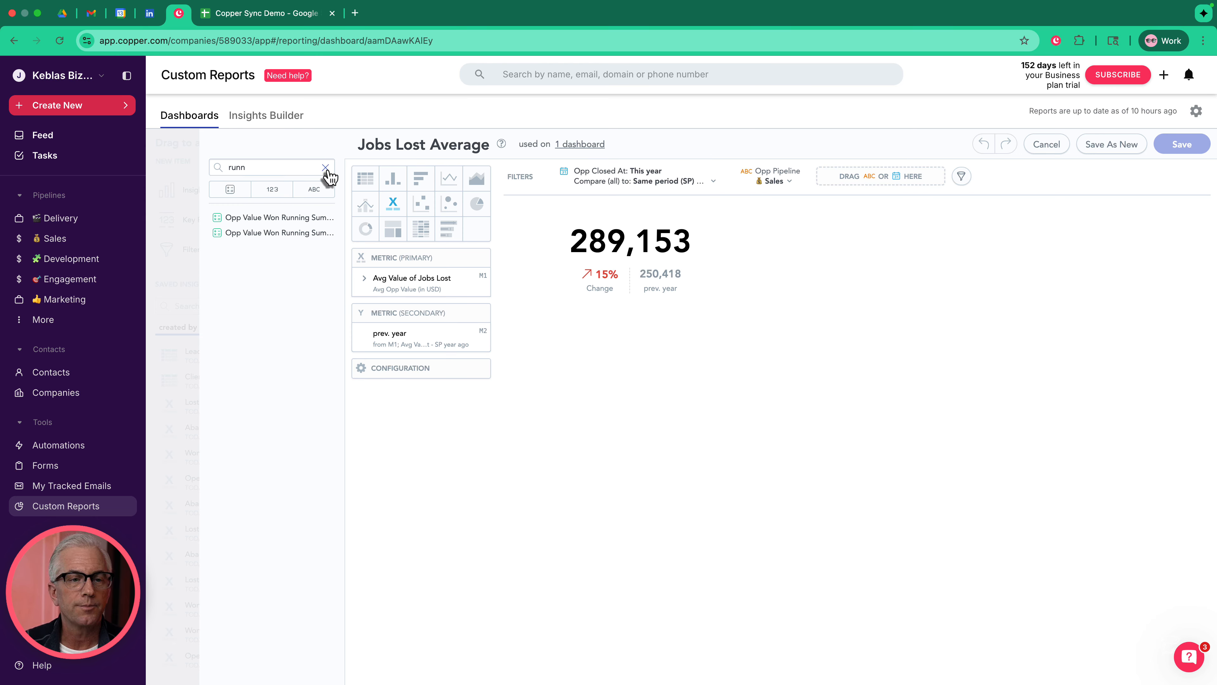
Clear the data search and review the Opp Closed At filter's period and comparison settings without changing them.
left_click(326, 168)
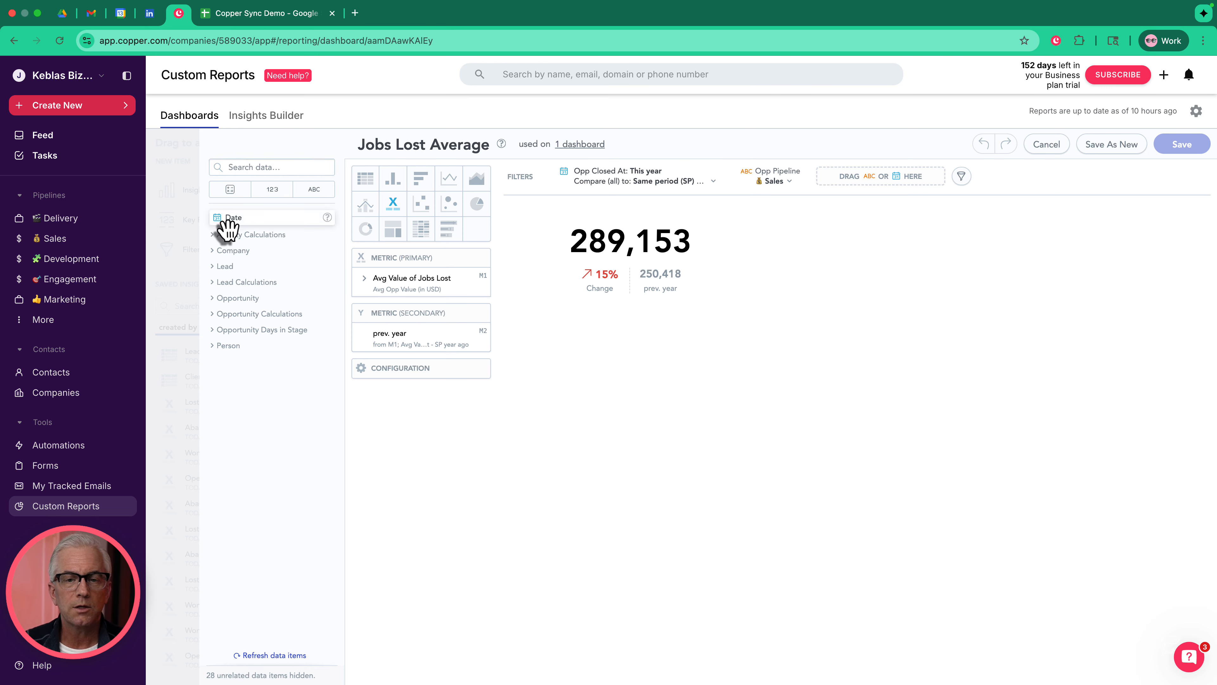
left_click_drag(229, 222, 259, 232)
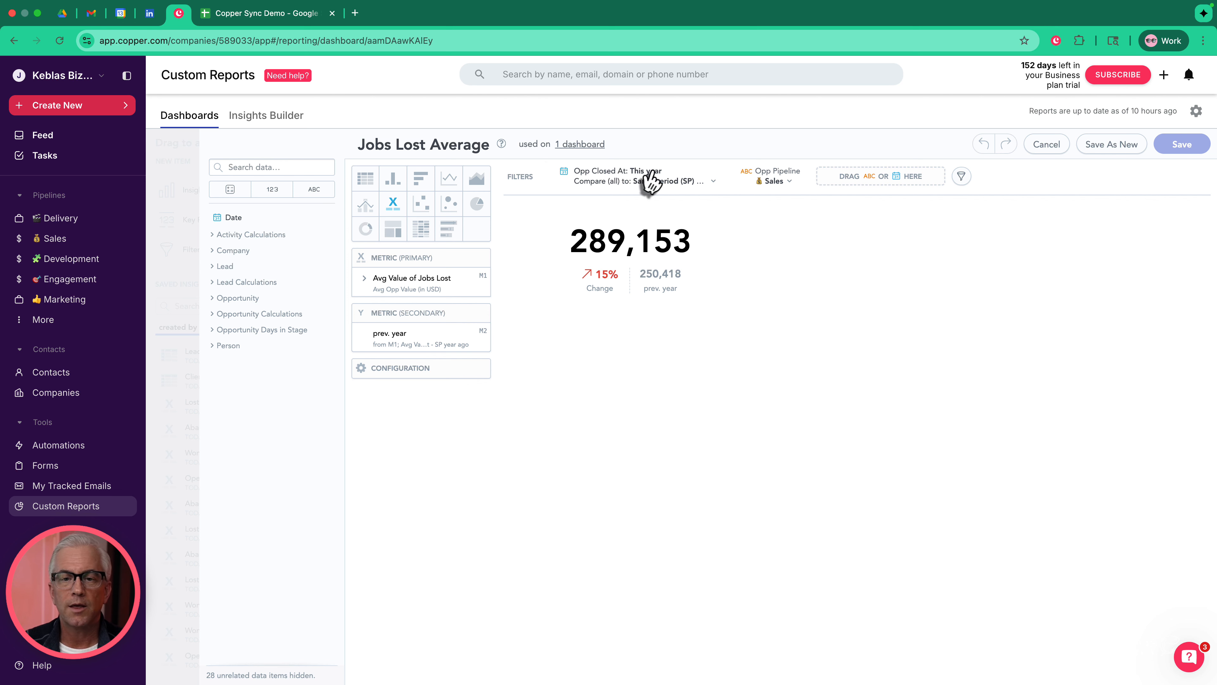
left_click(712, 184)
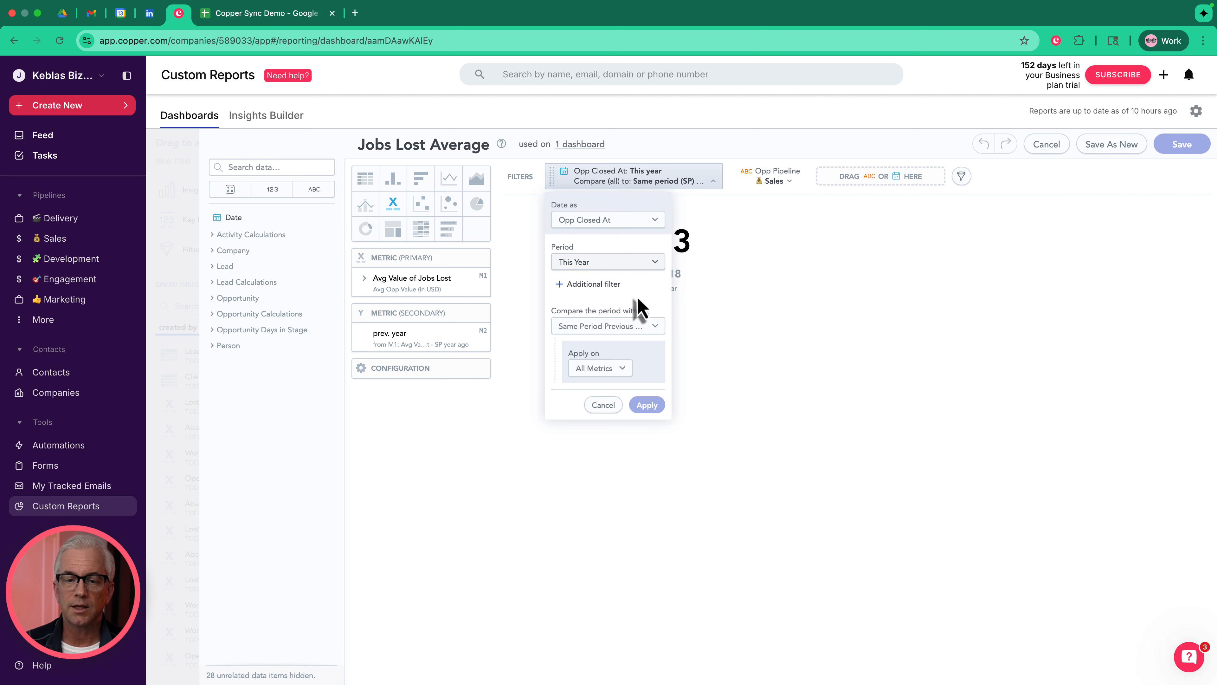
scroll(641, 310, "down", 1)
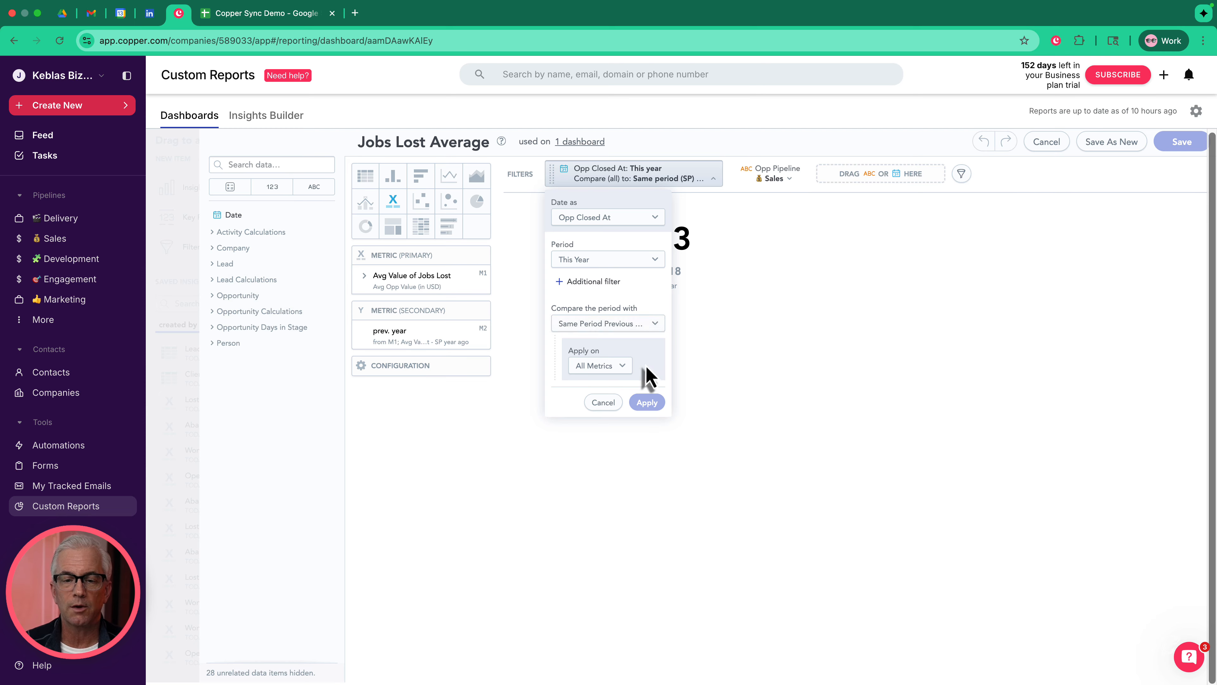
left_click(602, 405)
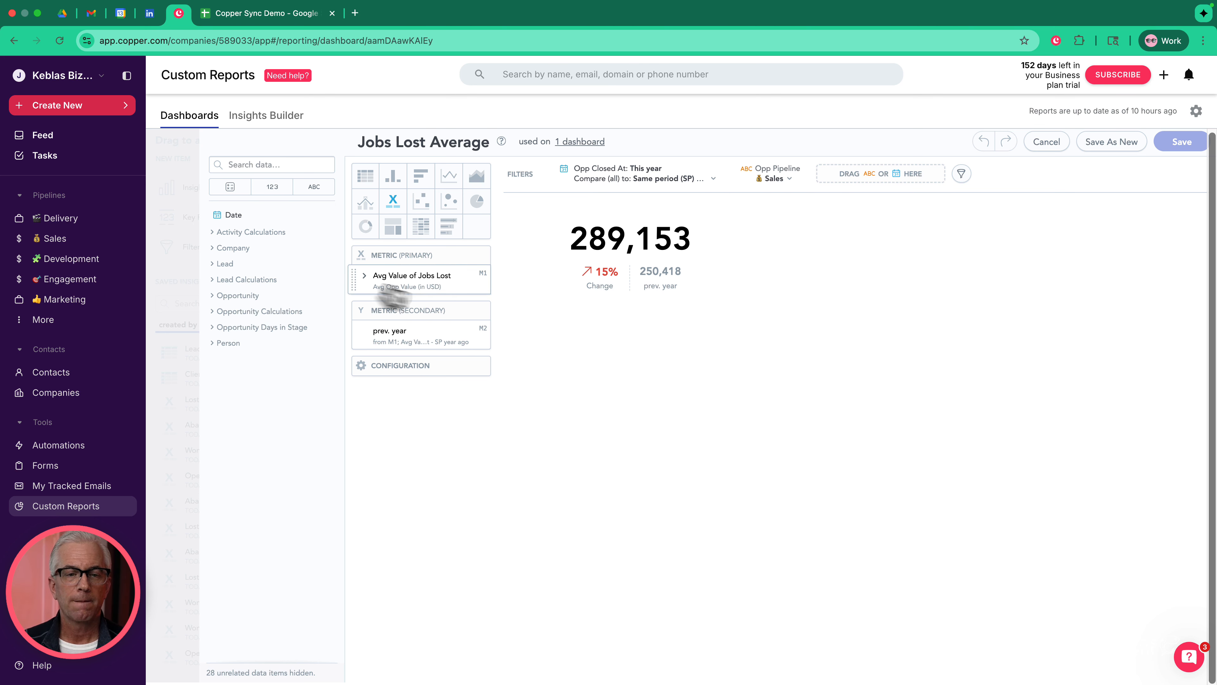
Try the Sum calculation for the primary metric's Opp Value and return it to Average.
left_click(366, 280)
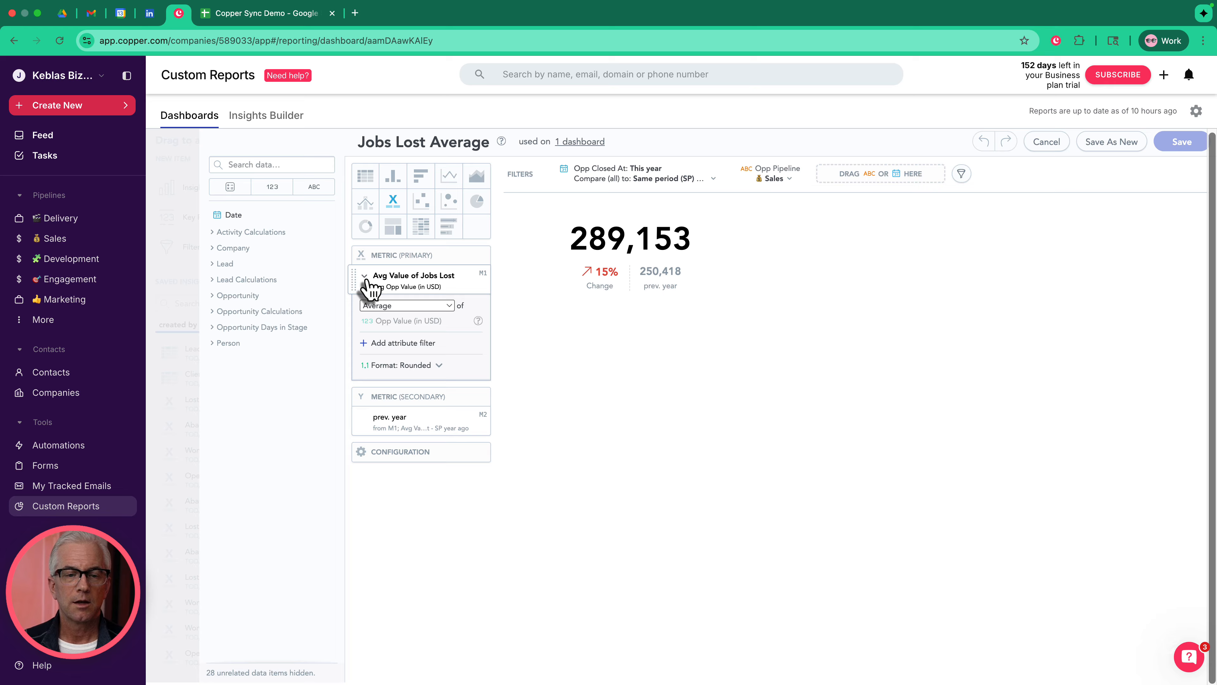
left_click(449, 306)
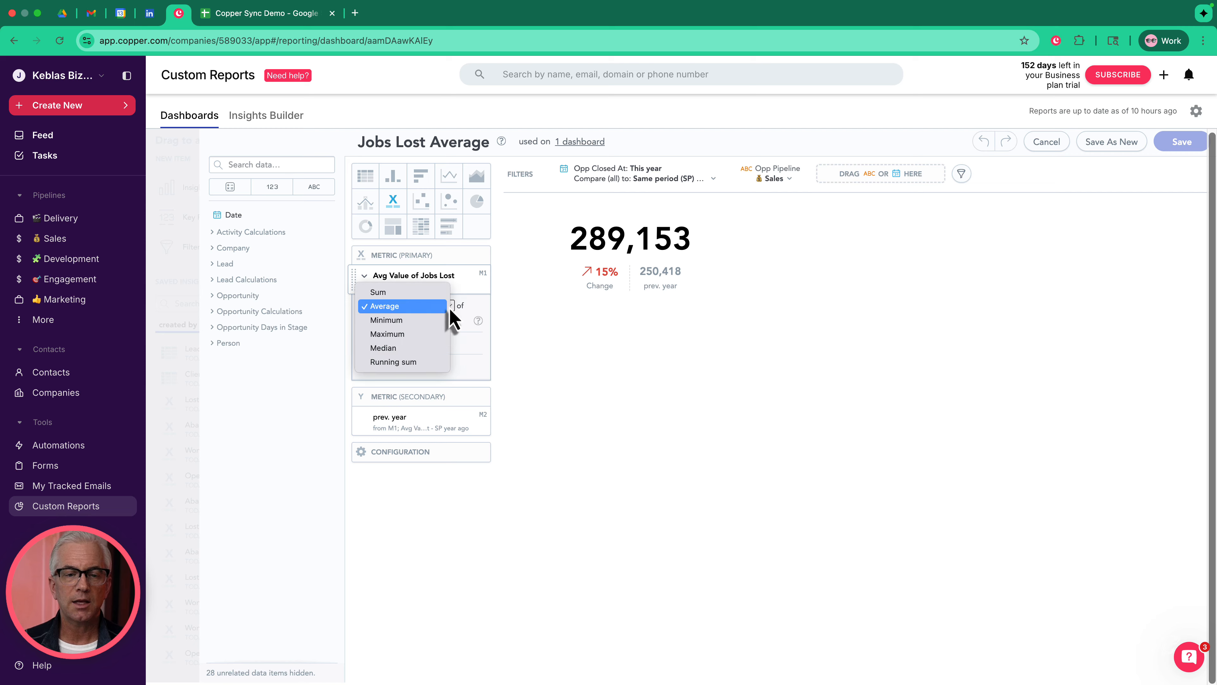
left_click(424, 293)
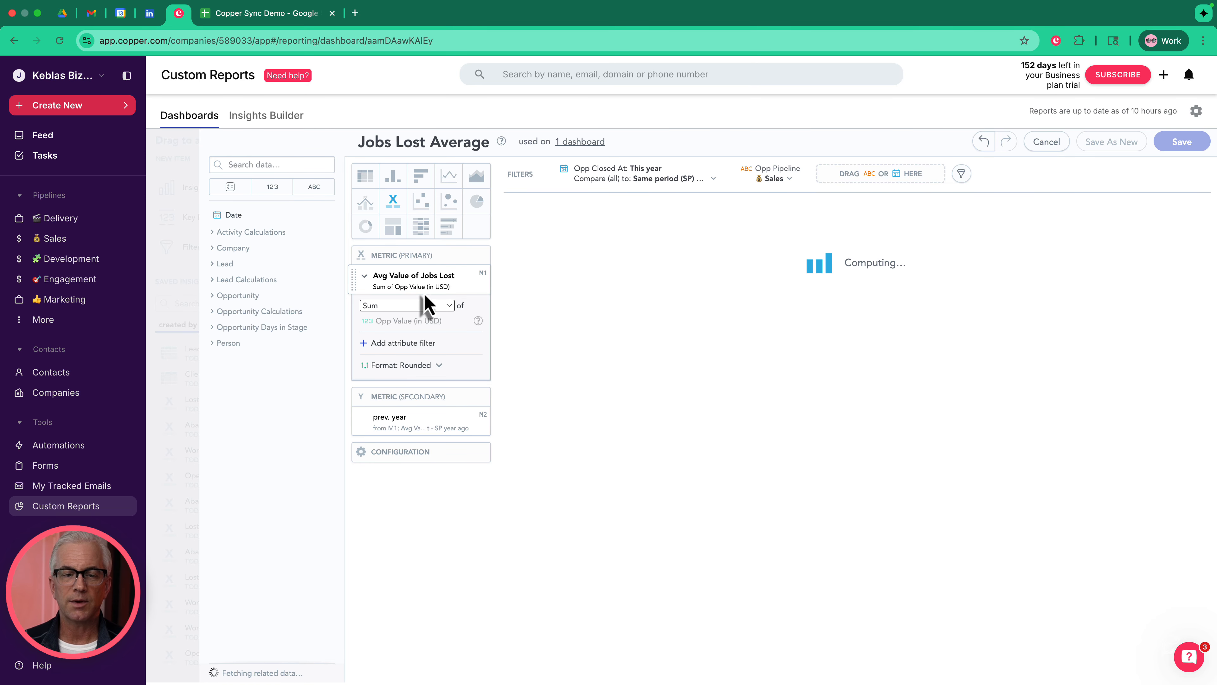
left_click(450, 306)
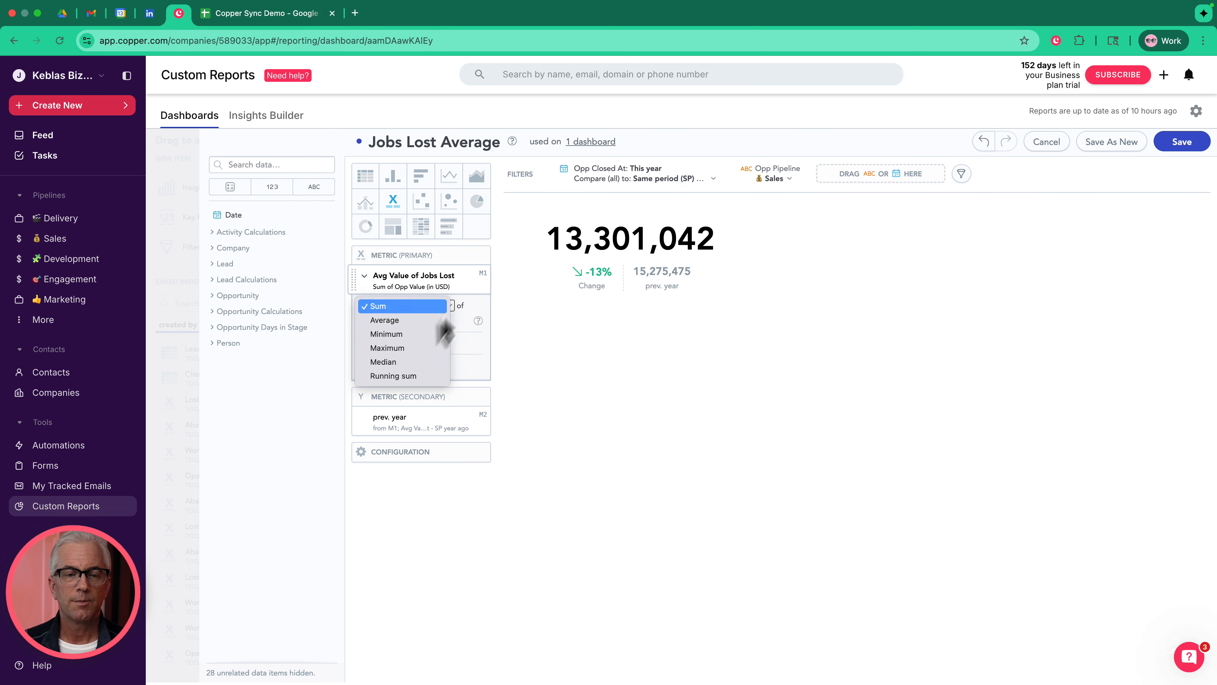
left_click(433, 324)
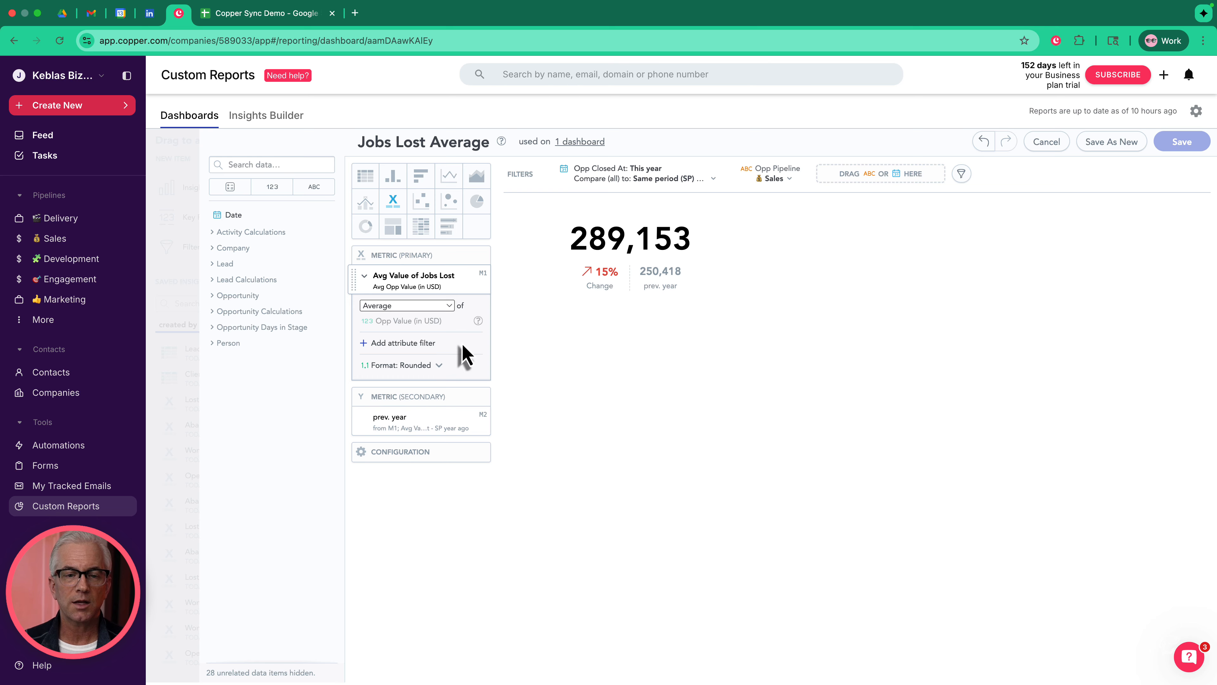
mouse_move(477, 319)
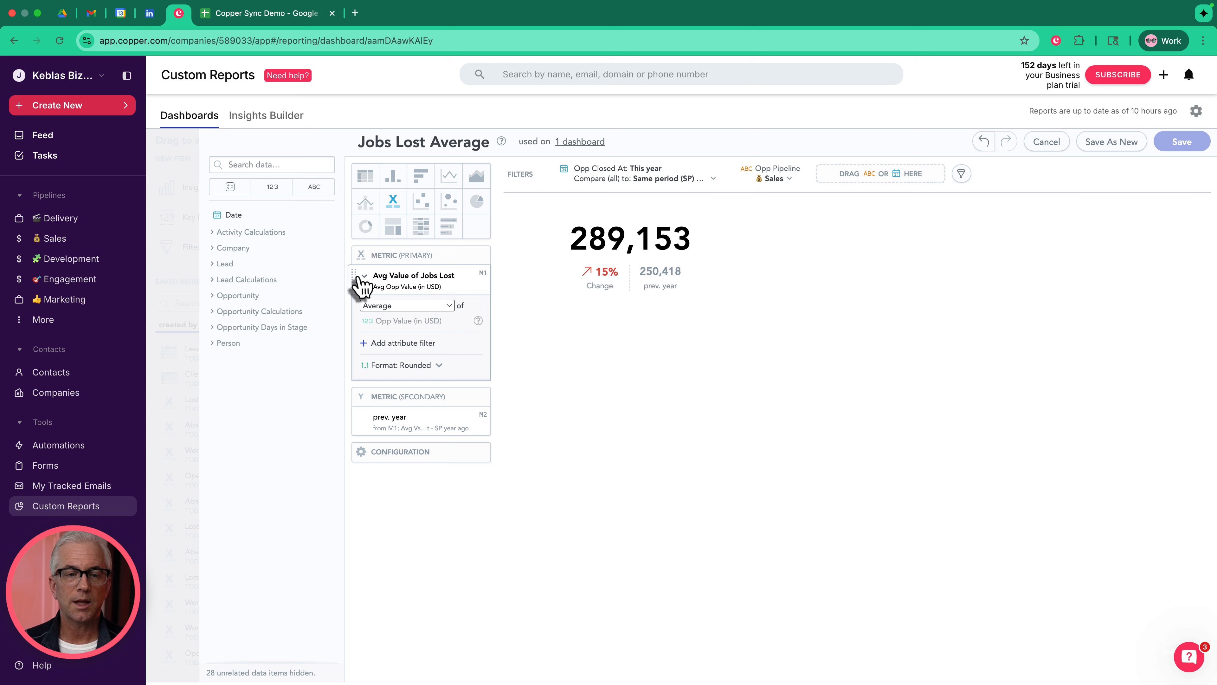
left_click(365, 279)
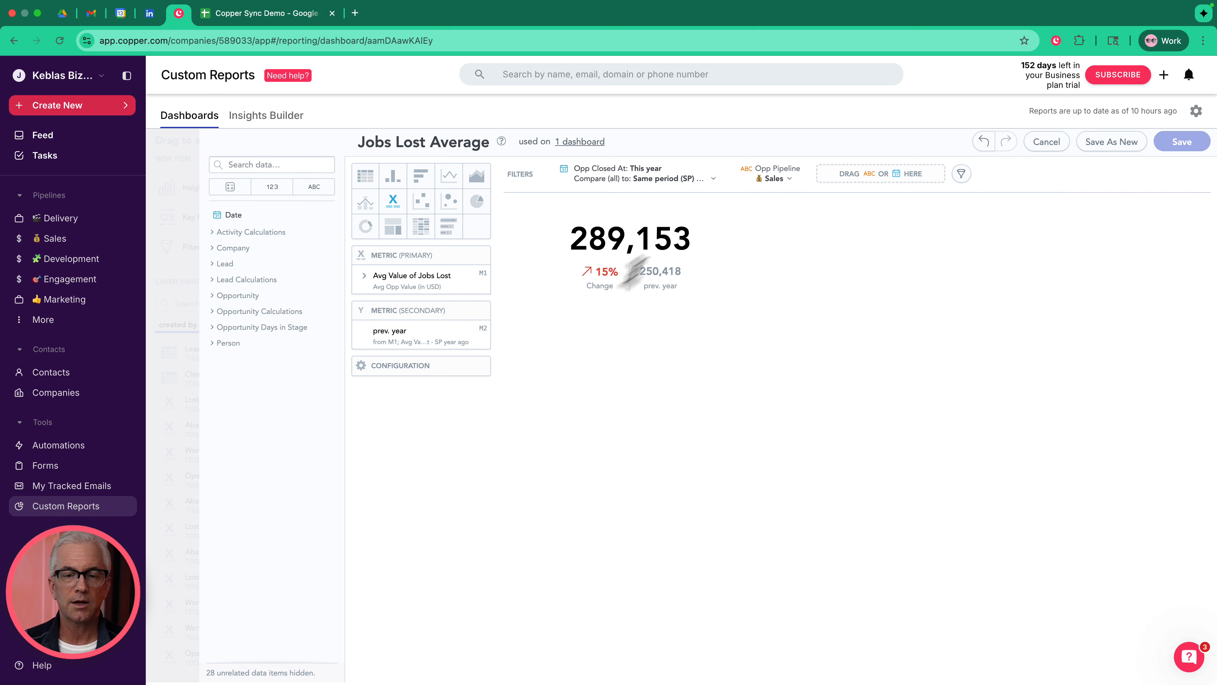
Examine the secondary metric's name and the Comparison configuration of the indicator.
left_click(427, 331)
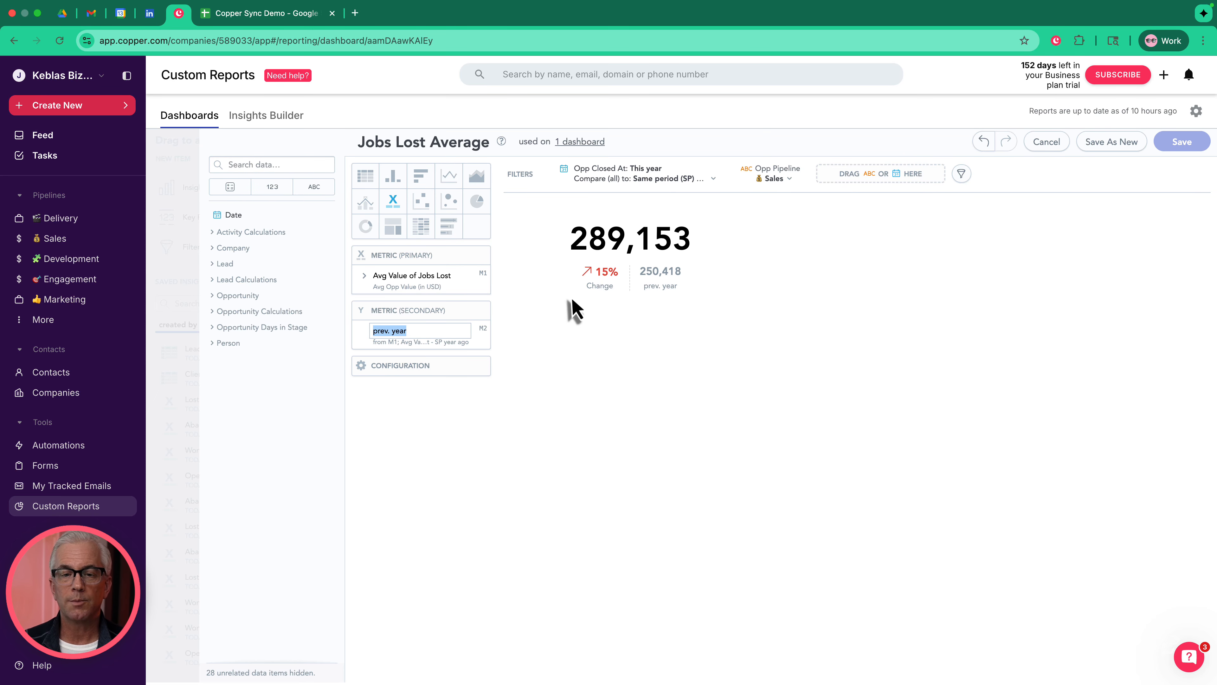
left_click(368, 367)
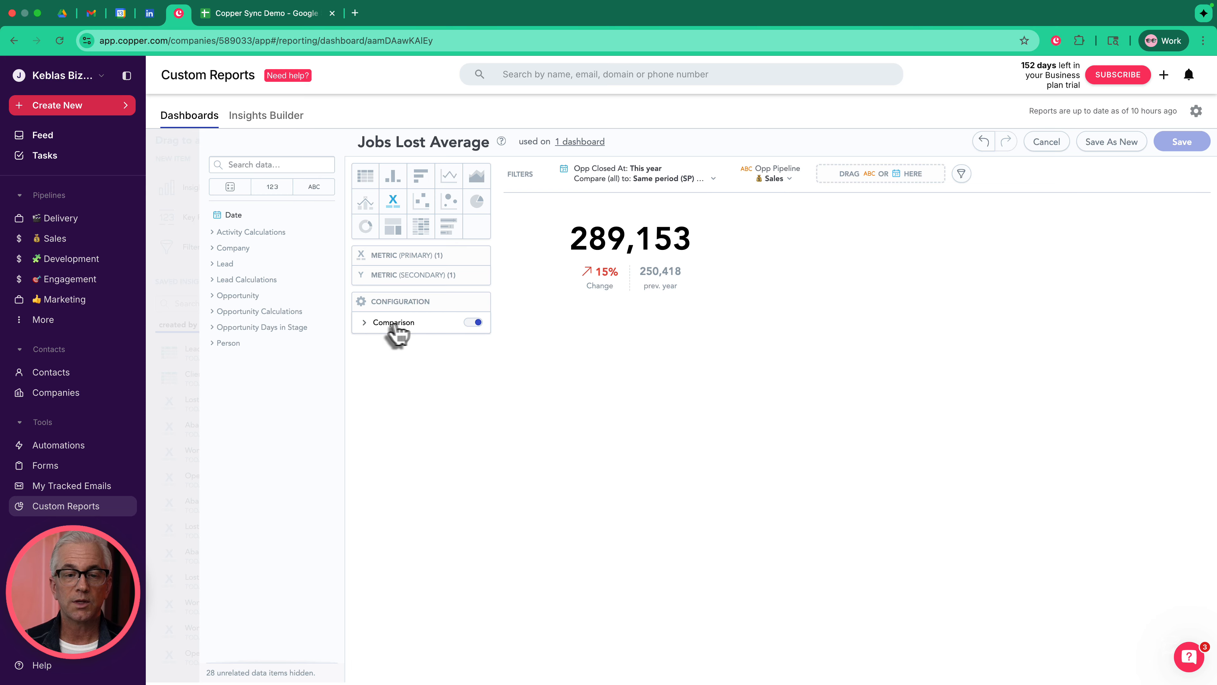
left_click(366, 330)
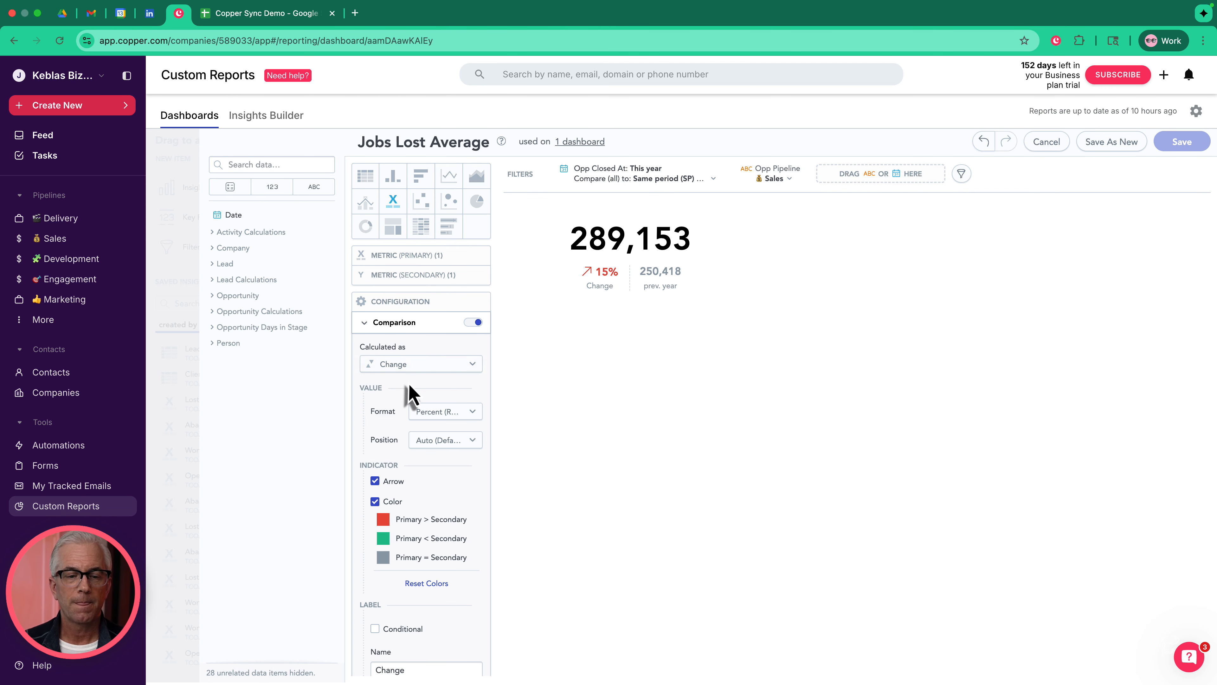
scroll(407, 393, "down", 1)
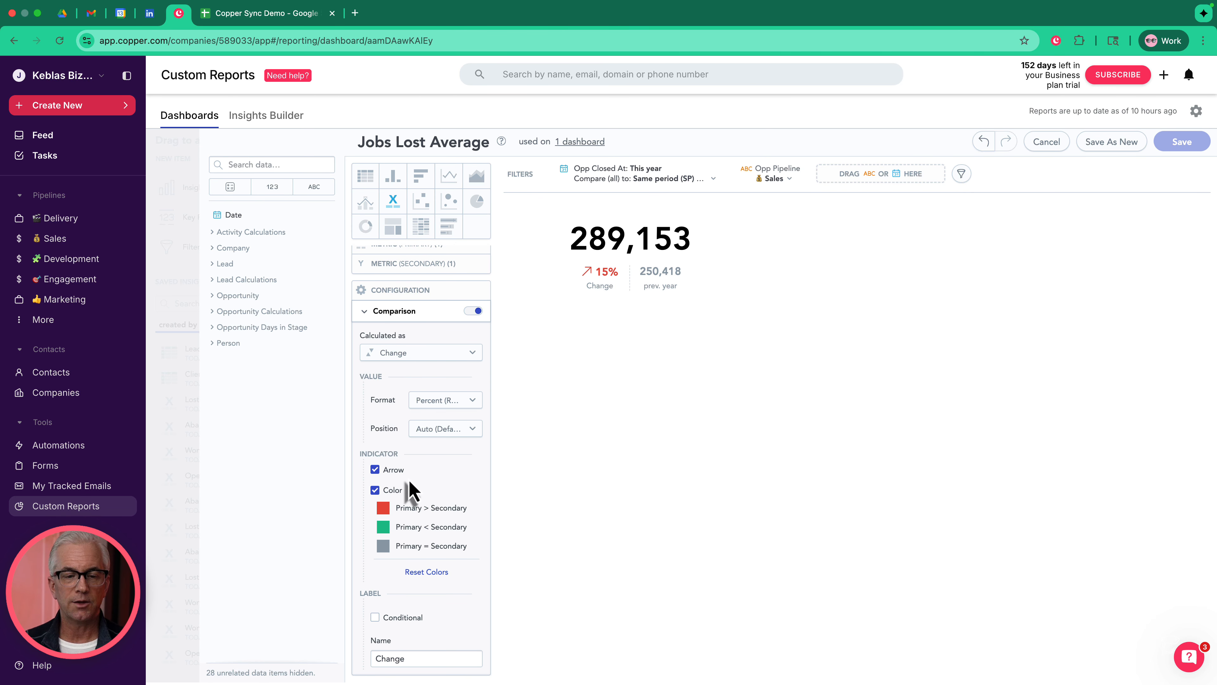
Try hiding the comparison arrow and using green for Primary > Secondary, restoring the arrow and the red color.
left_click(374, 470)
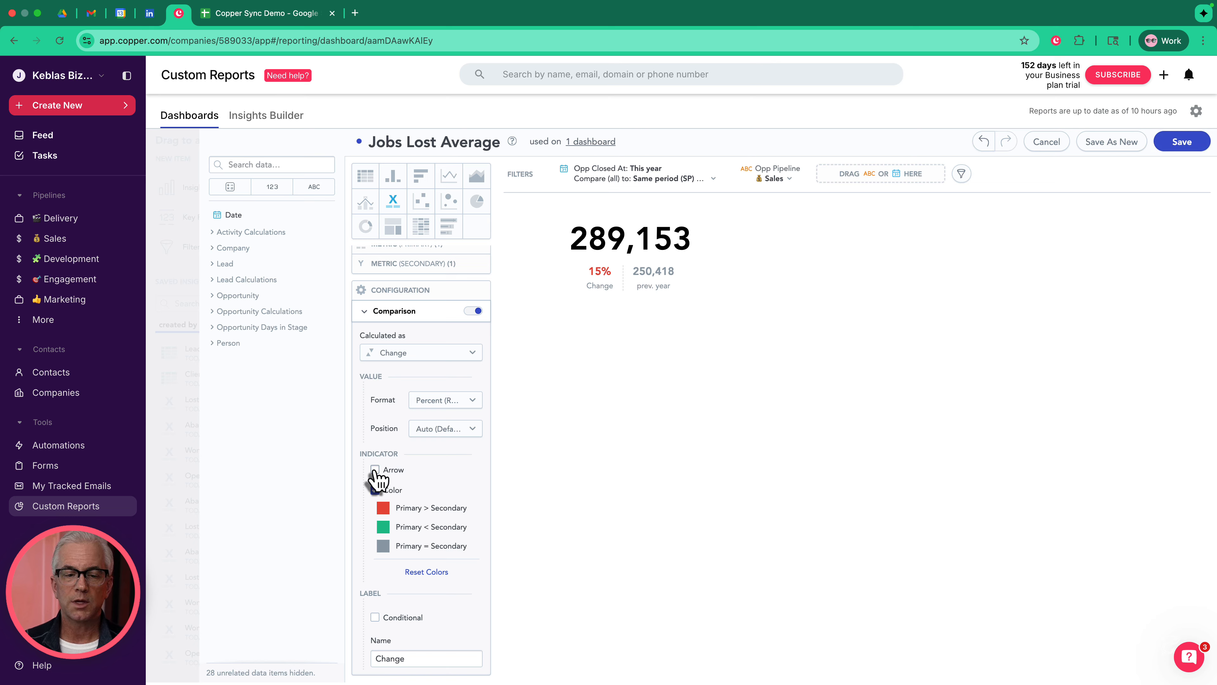
left_click(375, 470)
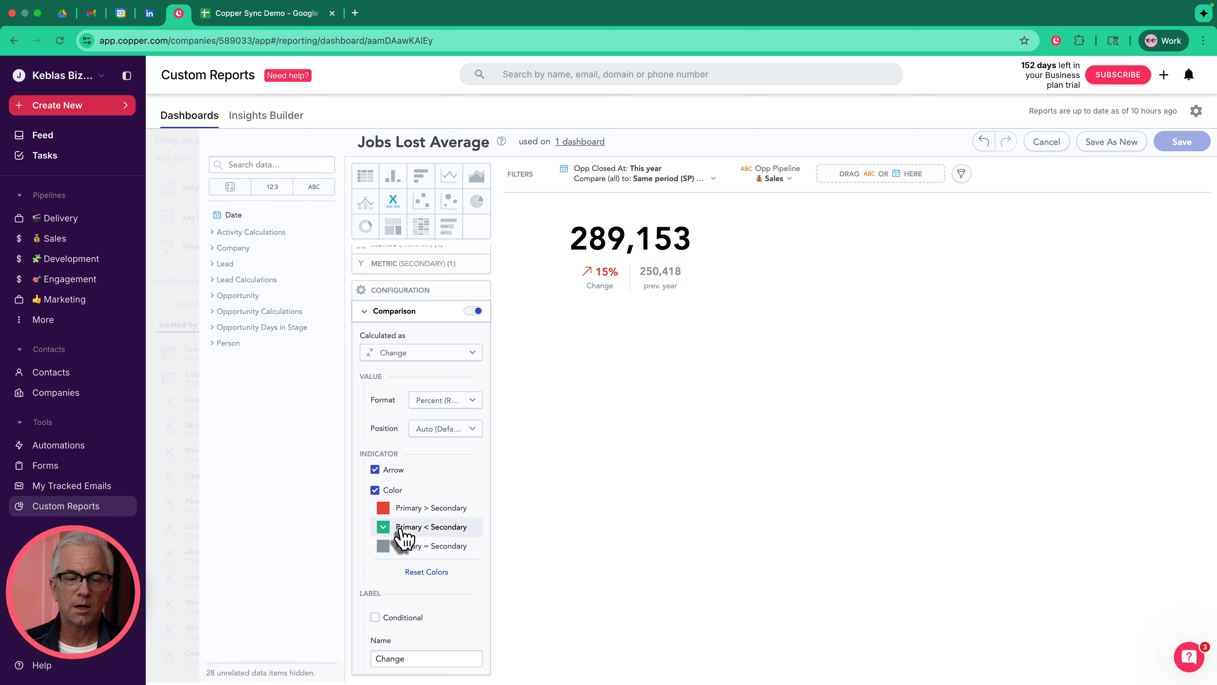
left_click(383, 528)
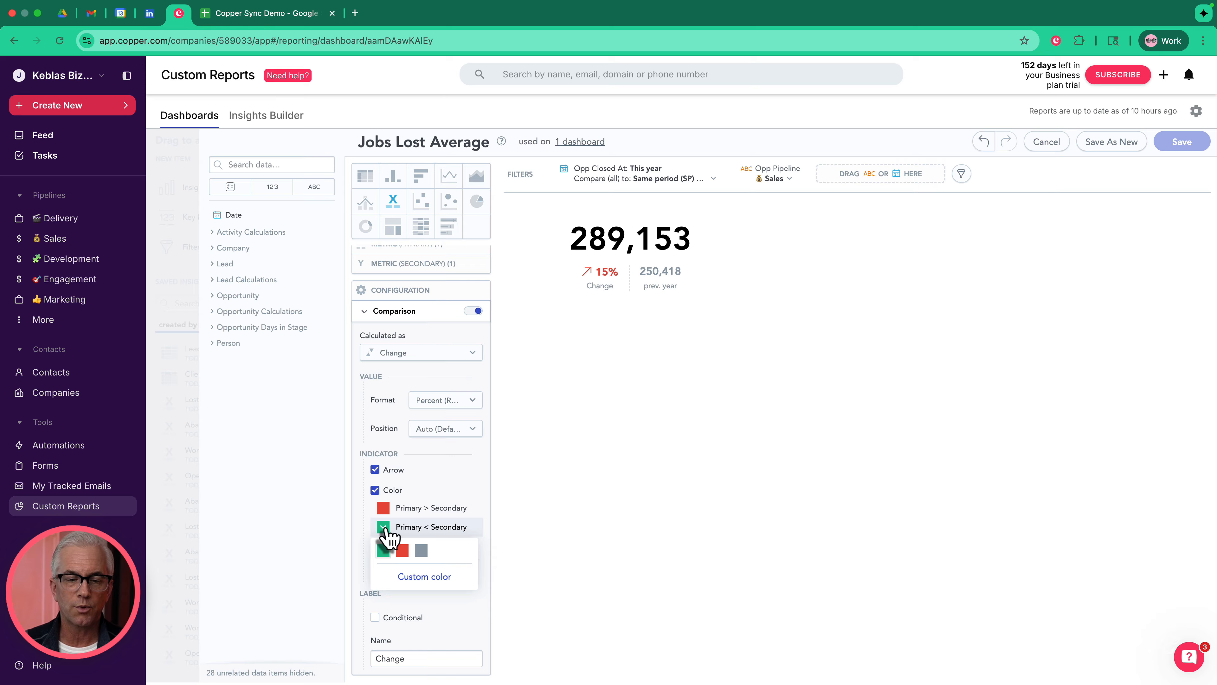
left_click(383, 507)
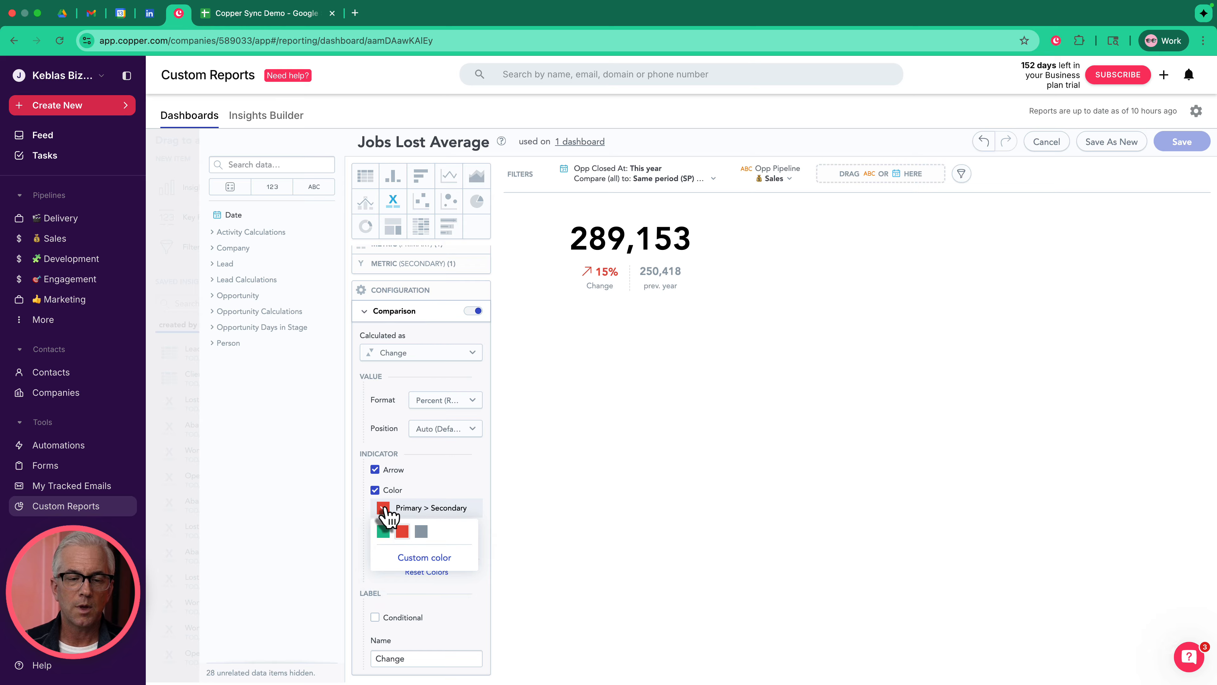
left_click(383, 530)
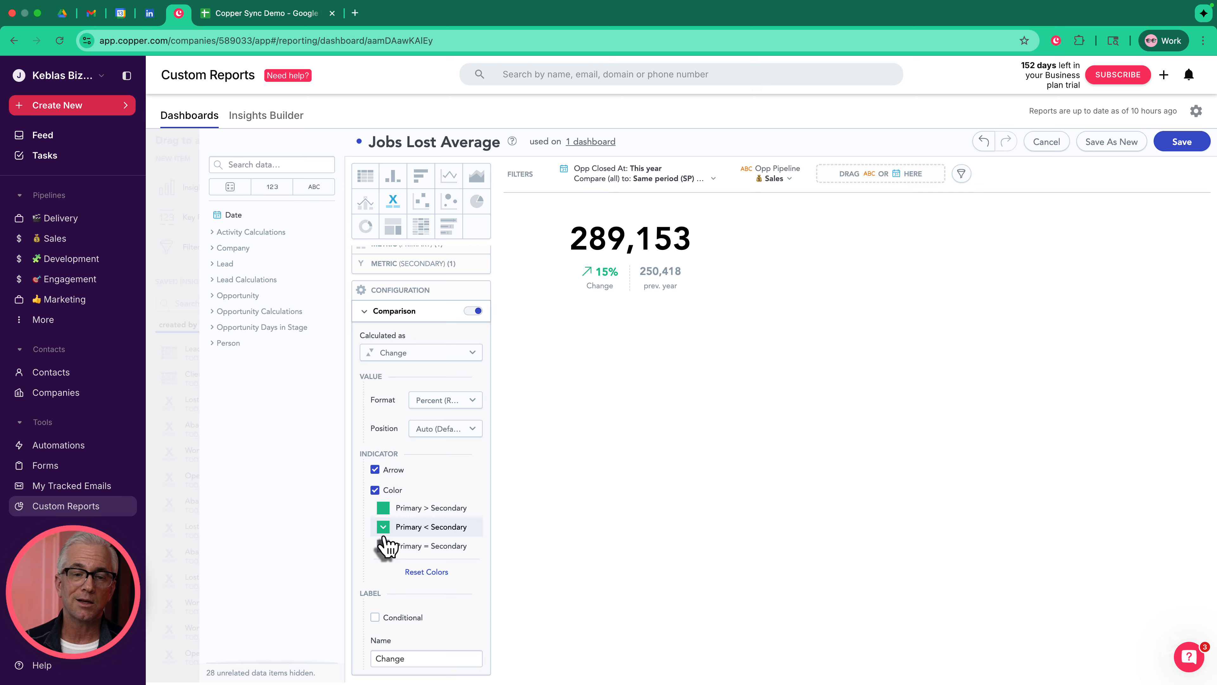
left_click(383, 508)
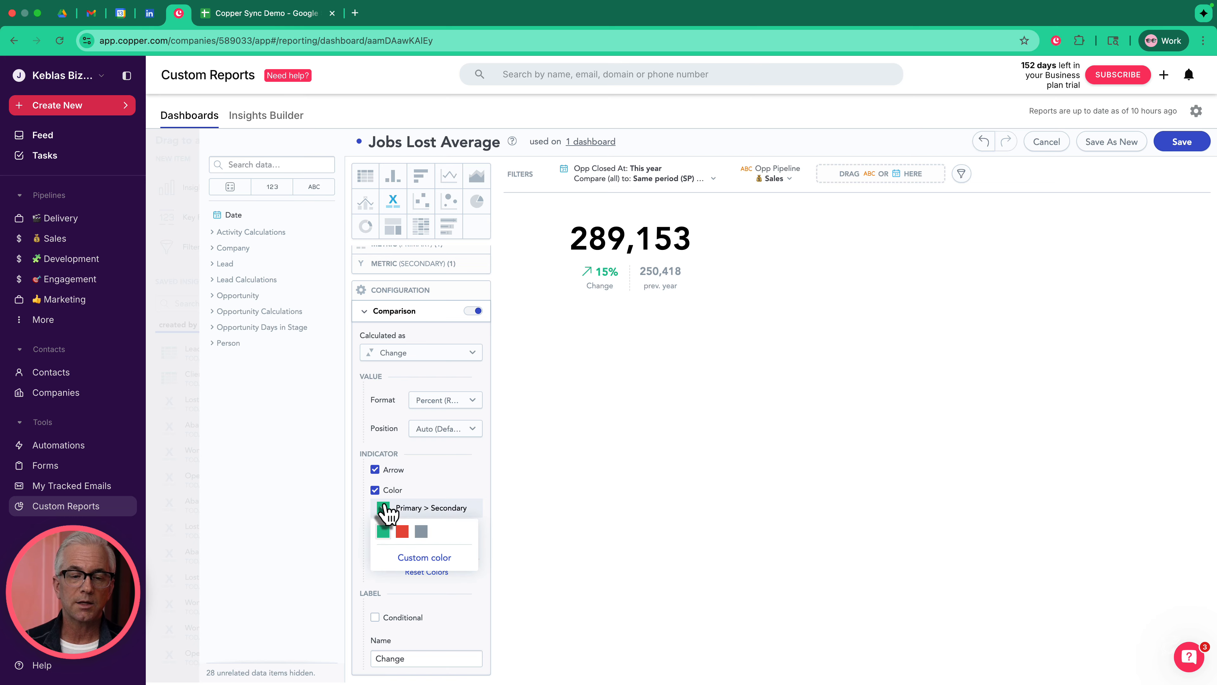
left_click(406, 536)
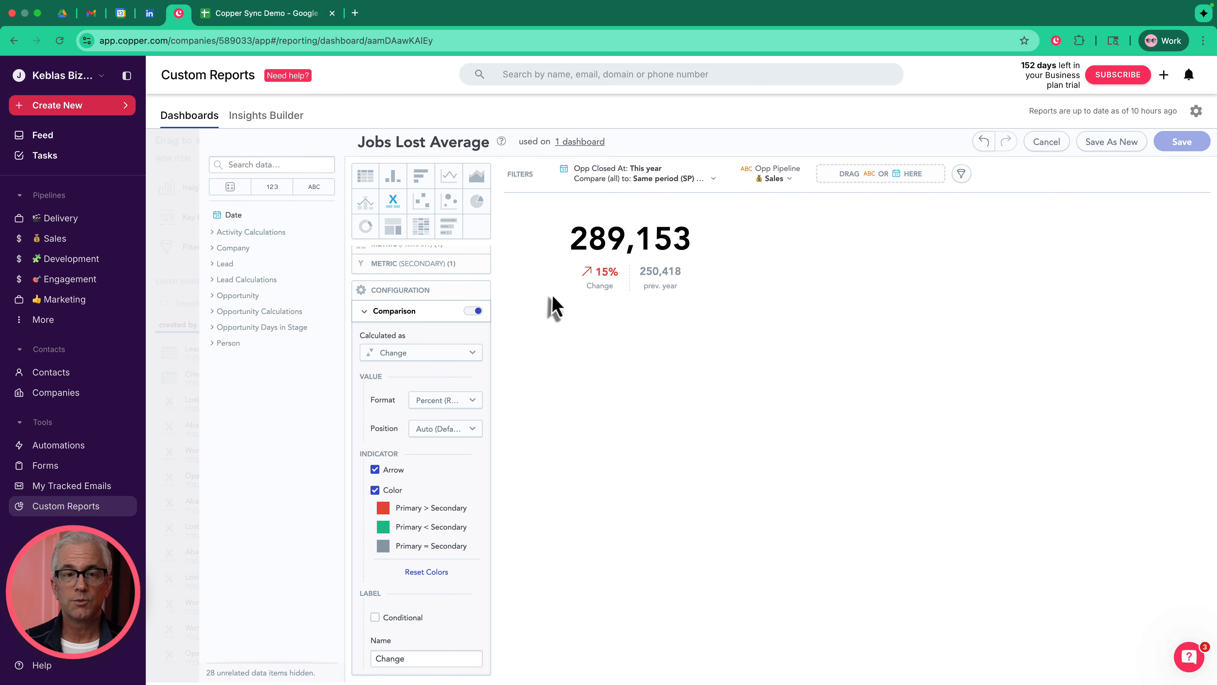
Close the Jobs Lost Average editor without saving and exit editing of the Sales dashboard.
left_click(1046, 142)
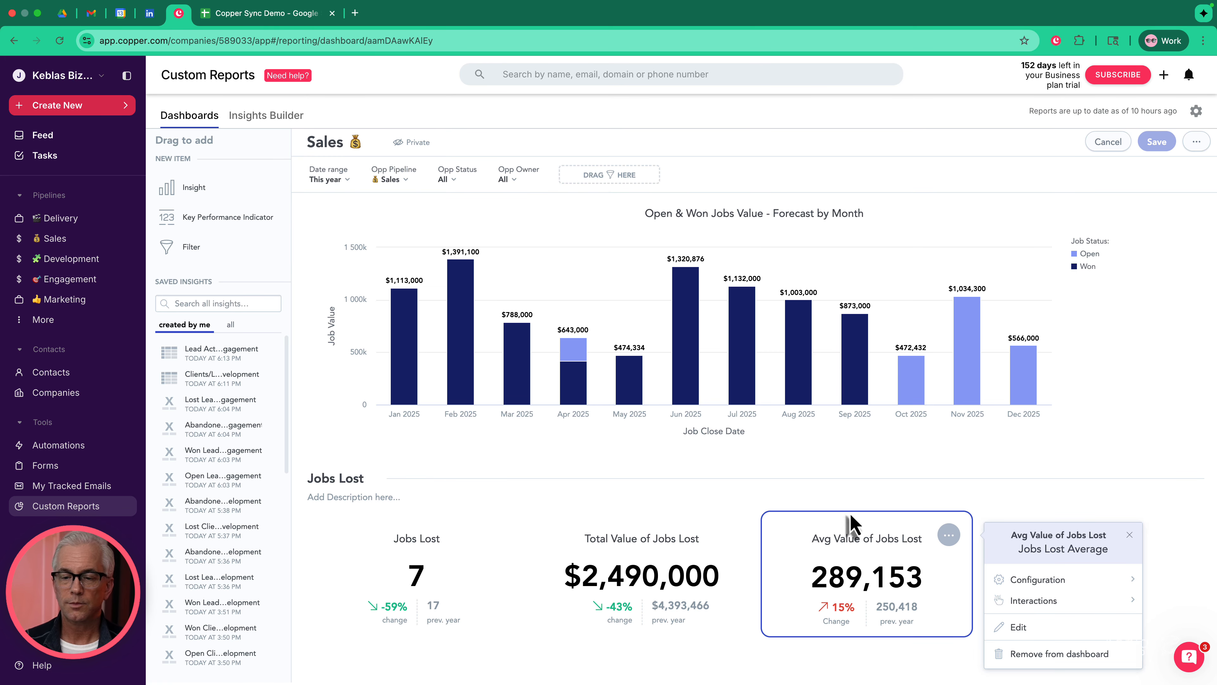
left_click(1033, 466)
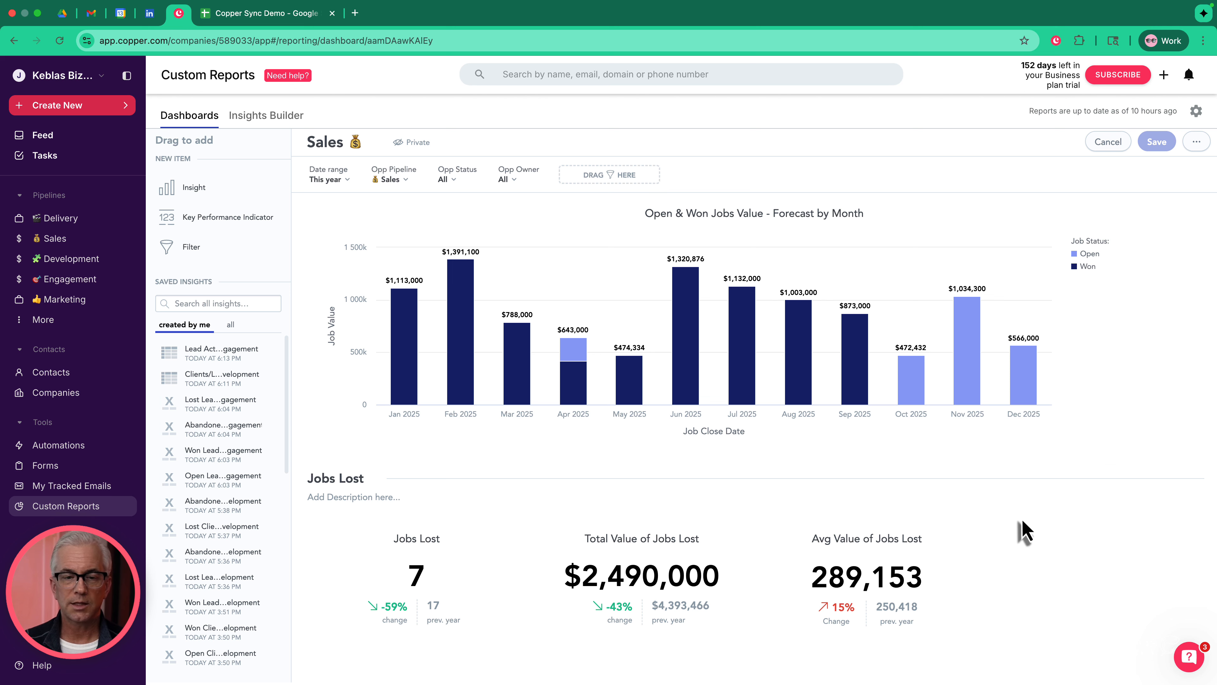
scroll(1023, 530, "up", 20)
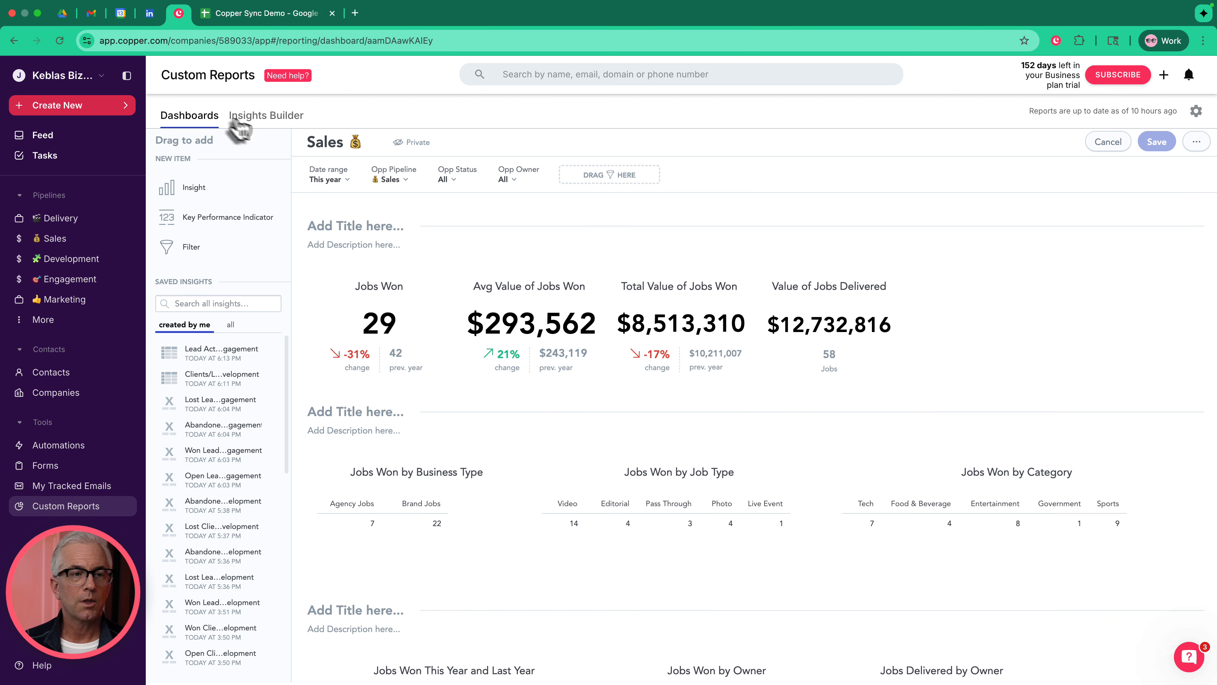
left_click(1108, 144)
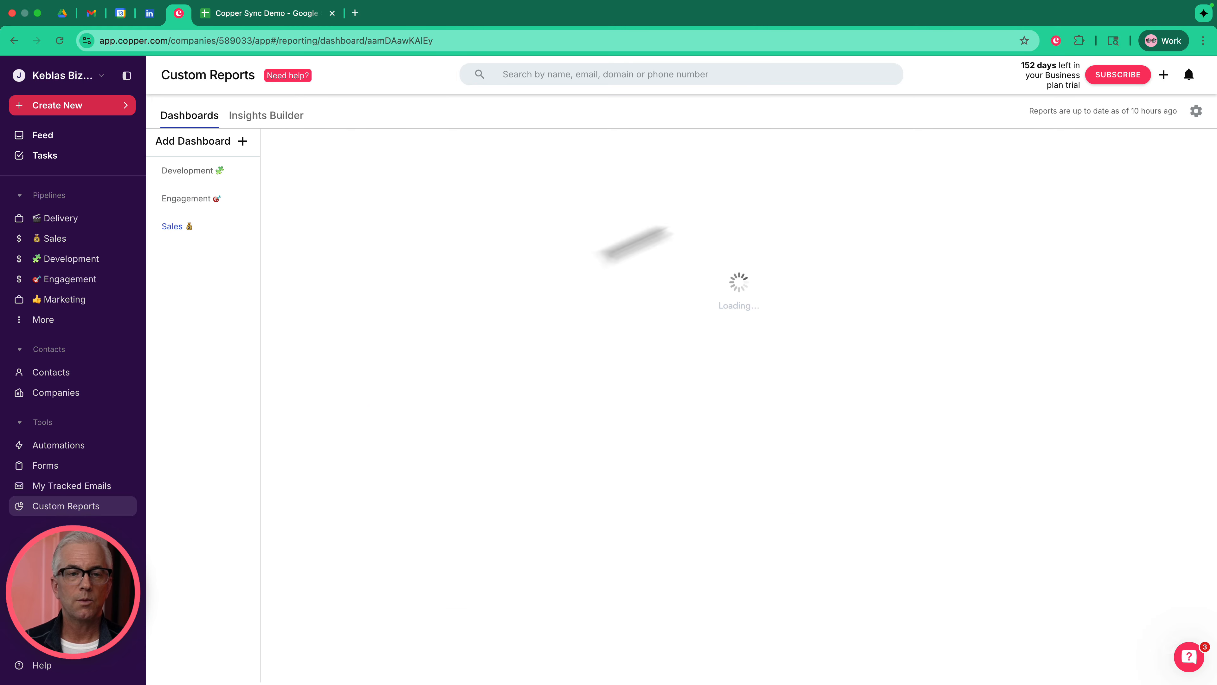
Open the Development dashboard in edit mode and open its Open Clients indicator for editing.
left_click(191, 172)
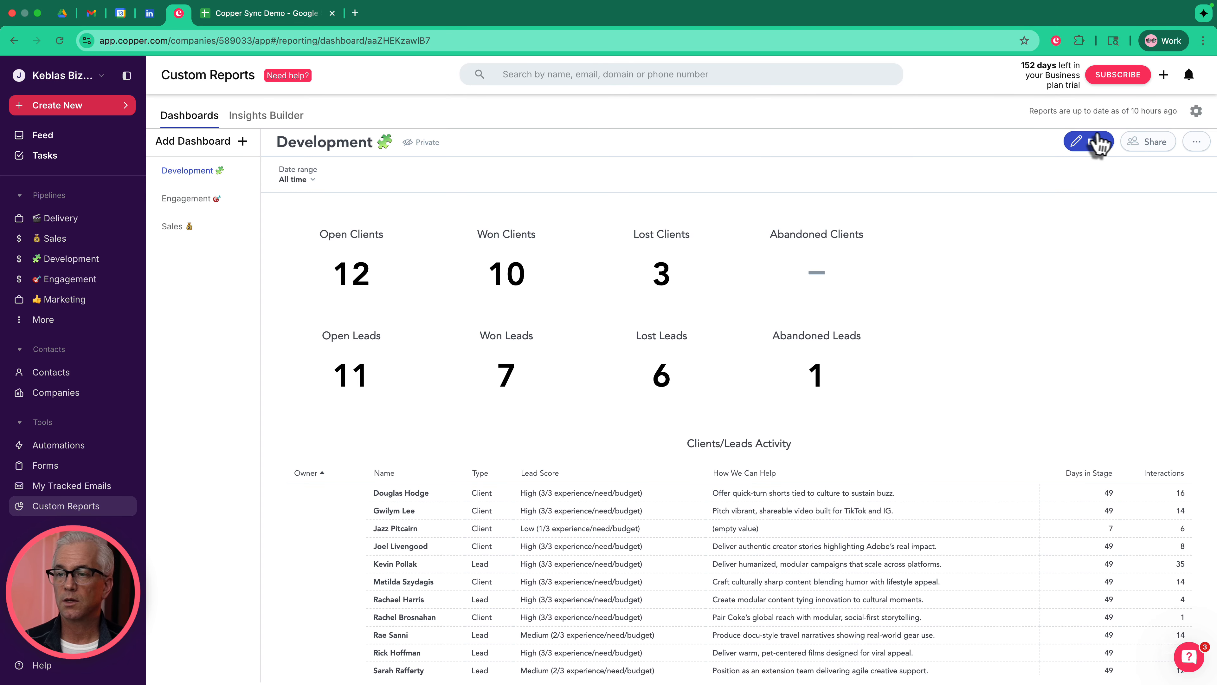
left_click(1096, 143)
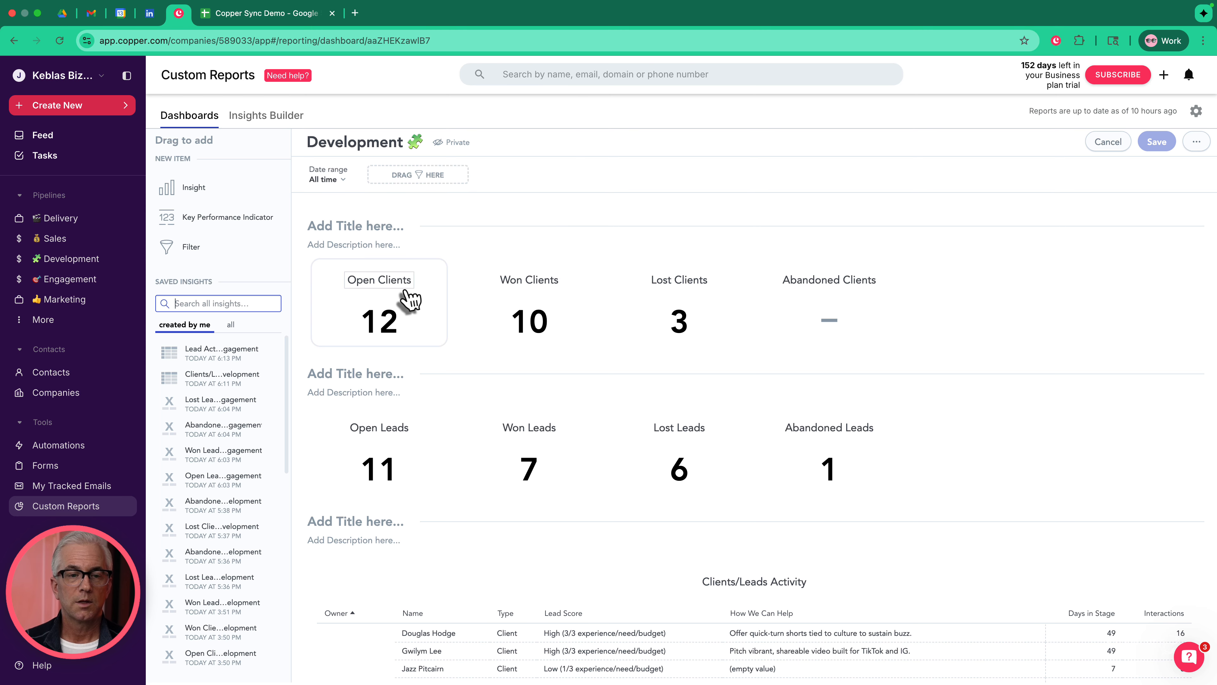
left_click(423, 283)
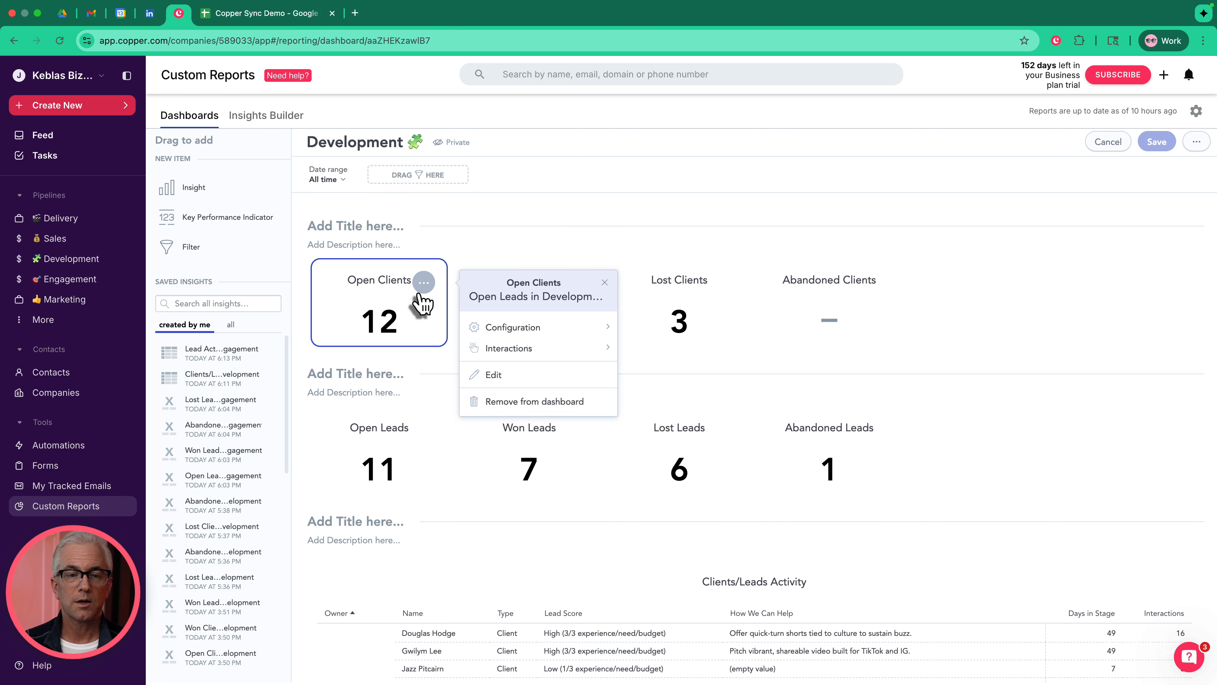
left_click(517, 385)
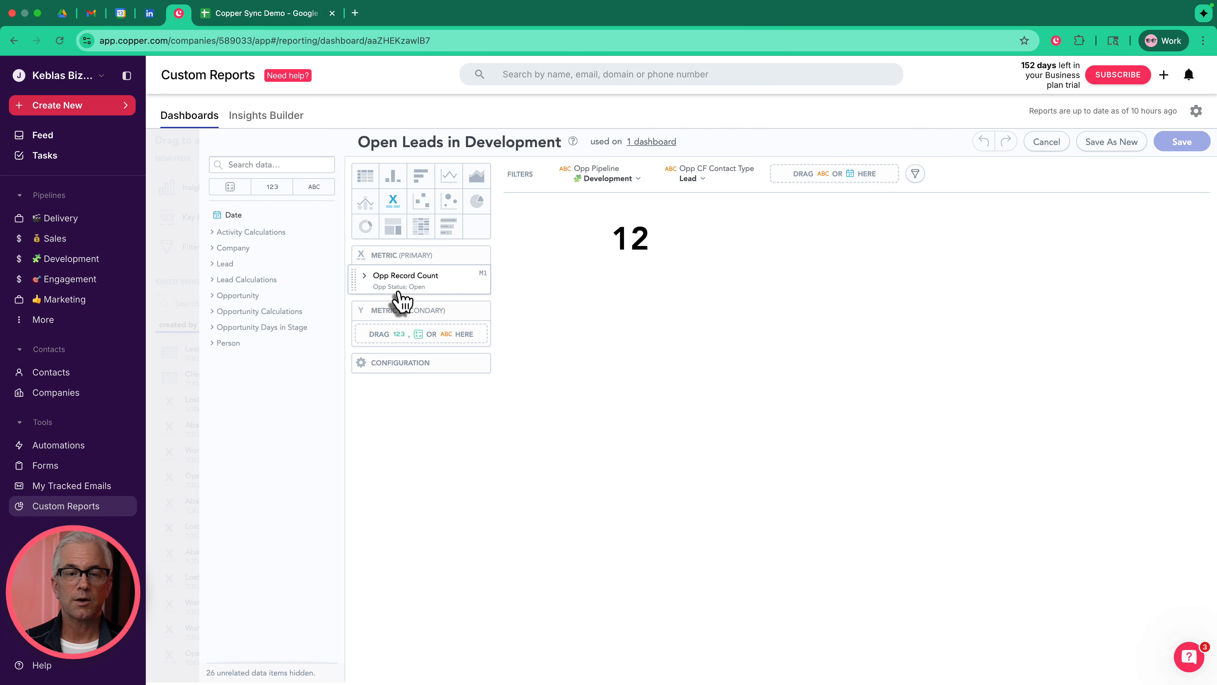
Expand the primary metric's Opp Record Count settings and search the data items for "contact ty".
left_click(365, 277)
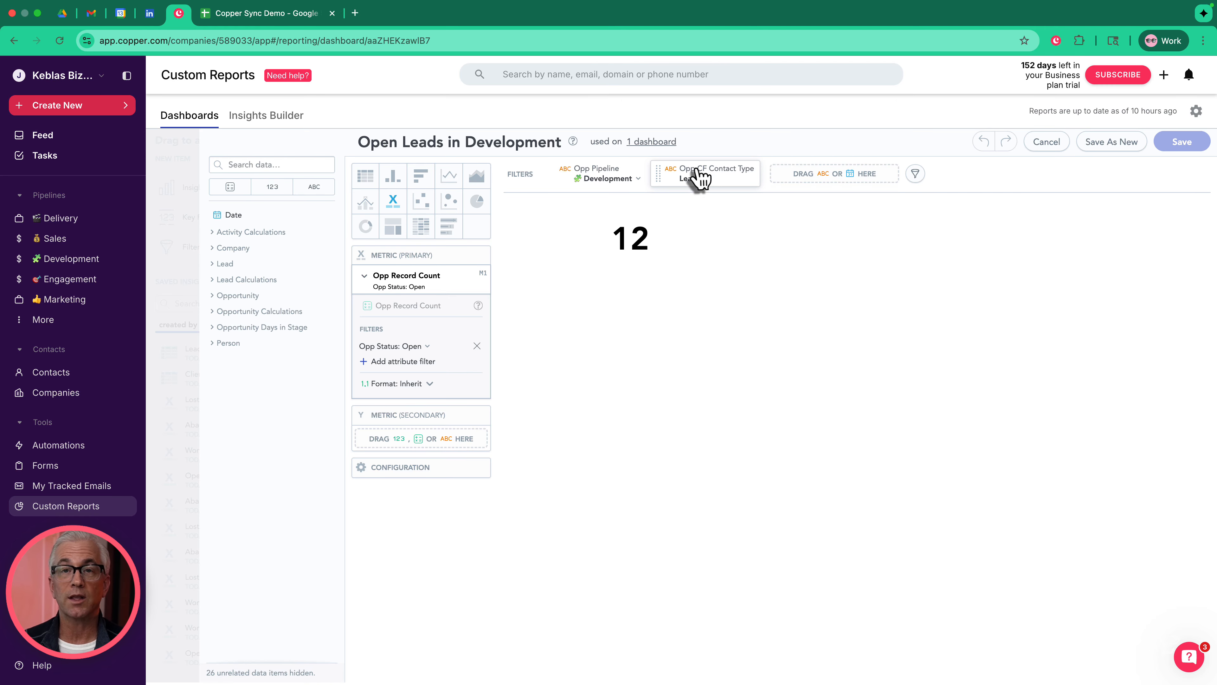
left_click(271, 166)
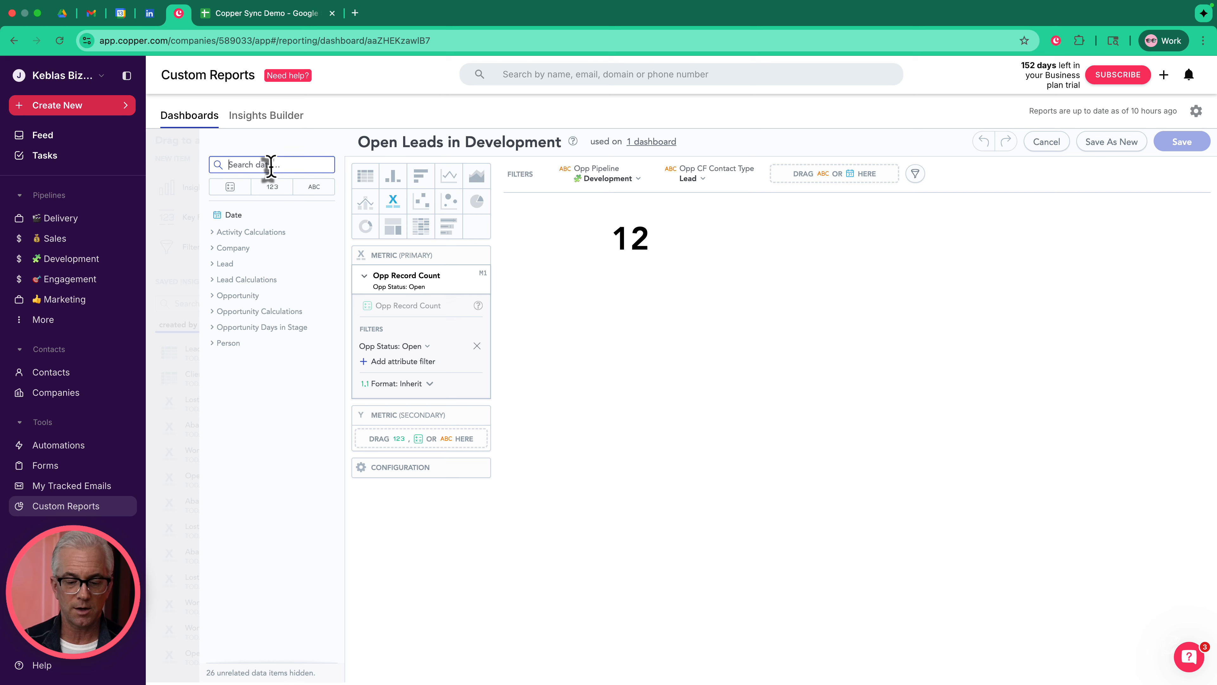
type("c")
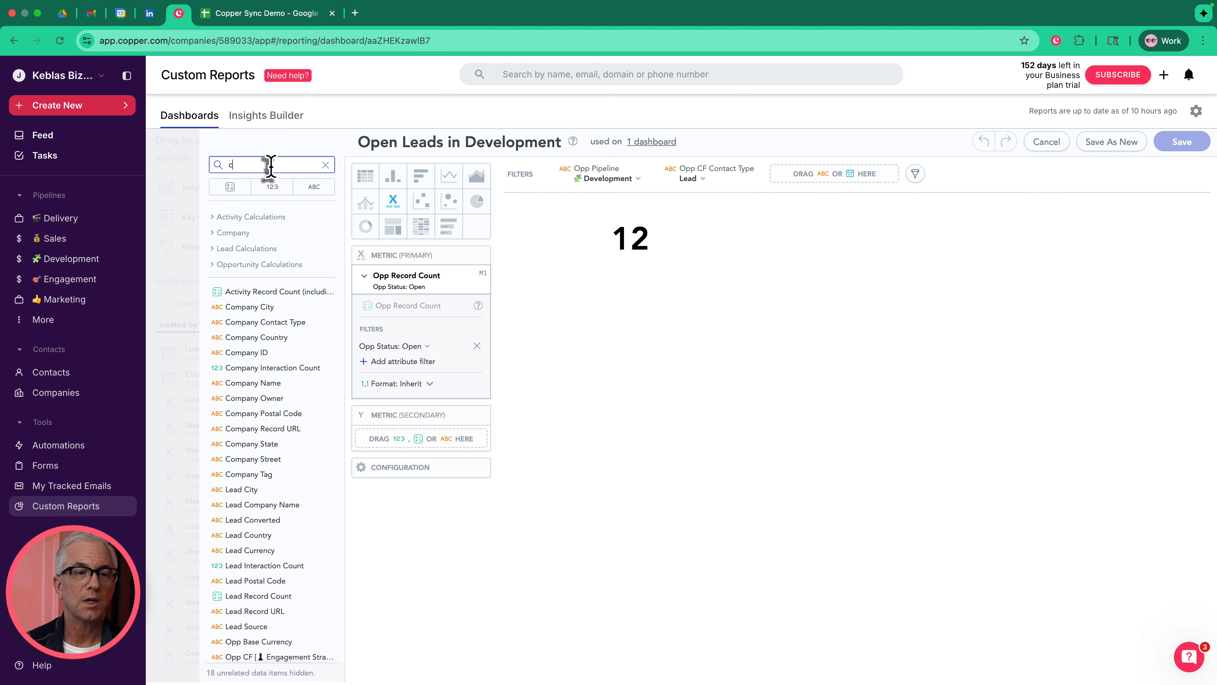
type("ontact ty")
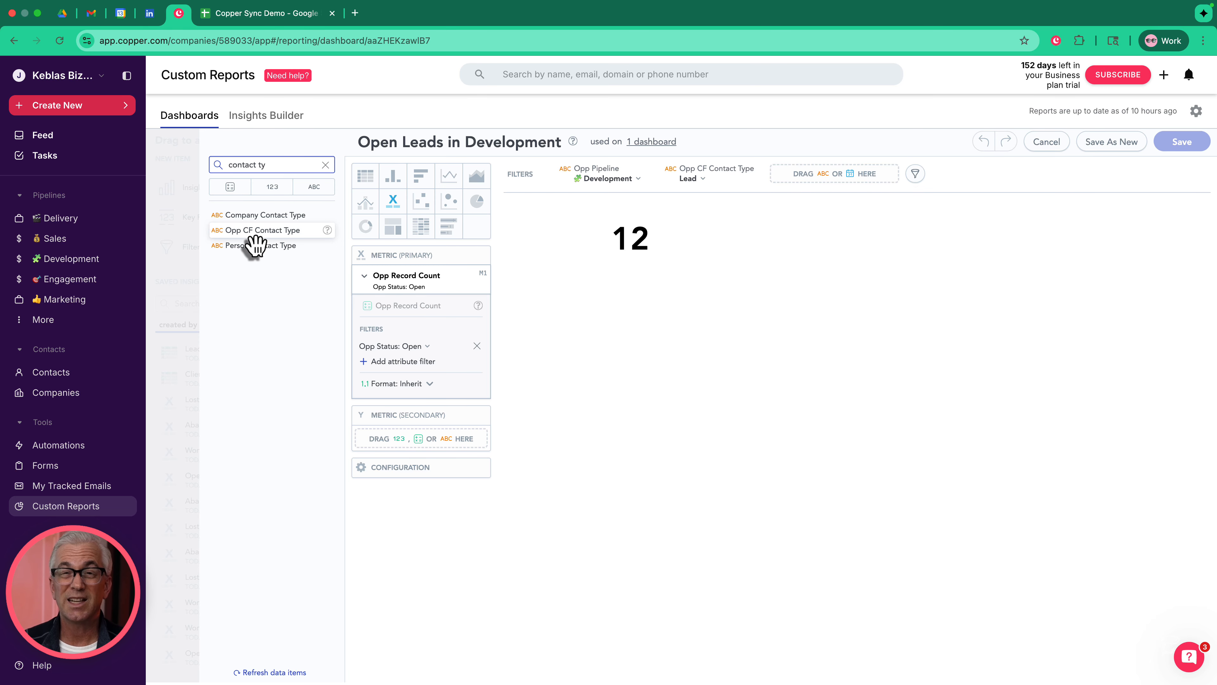
mouse_move(256, 240)
left_mouse_down()
mouse_move(738, 182)
mouse_move(825, 184)
mouse_move(557, 185)
mouse_move(223, 223)
mouse_move(231, 253)
mouse_move(245, 252)
left_mouse_up()
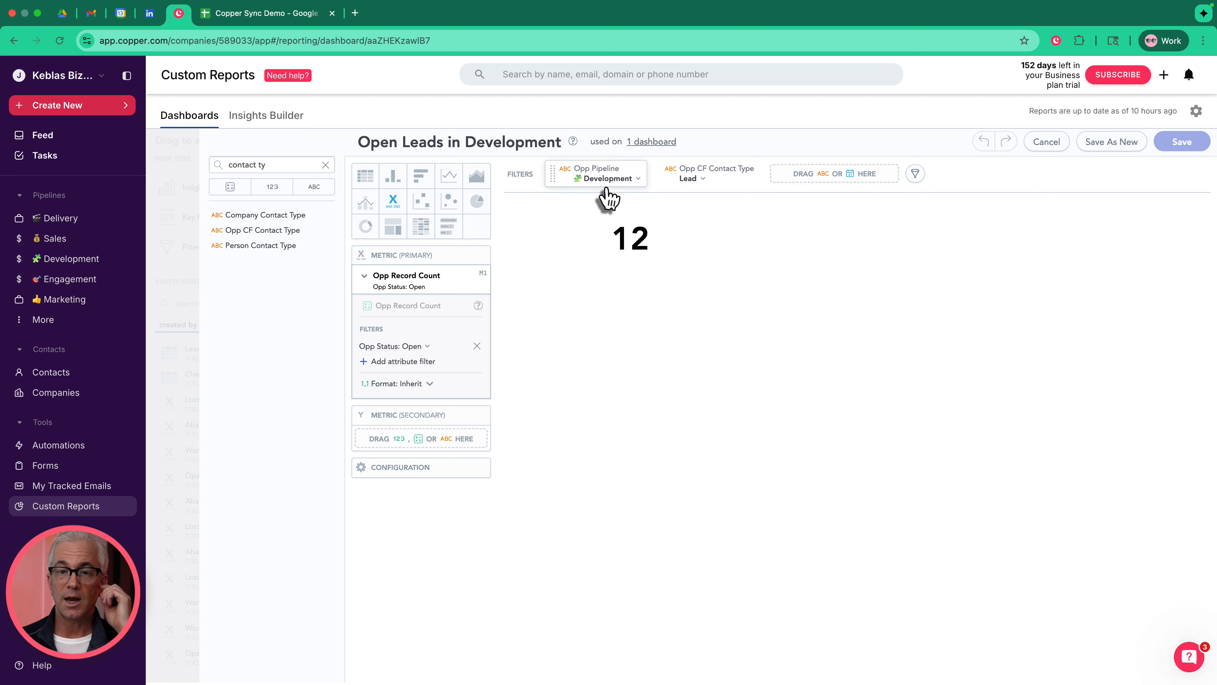
Review the choices in the Opp CF Contact Type filter and close the Open Clients indicator without saving.
left_click(707, 182)
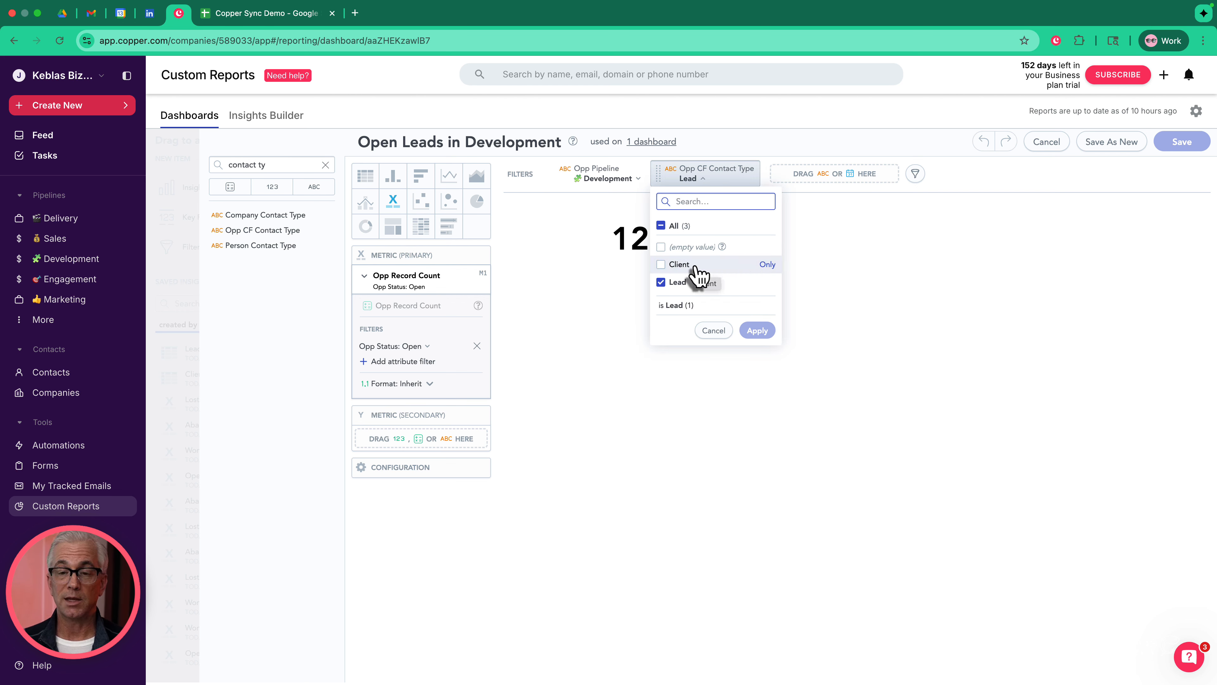
left_click(586, 359)
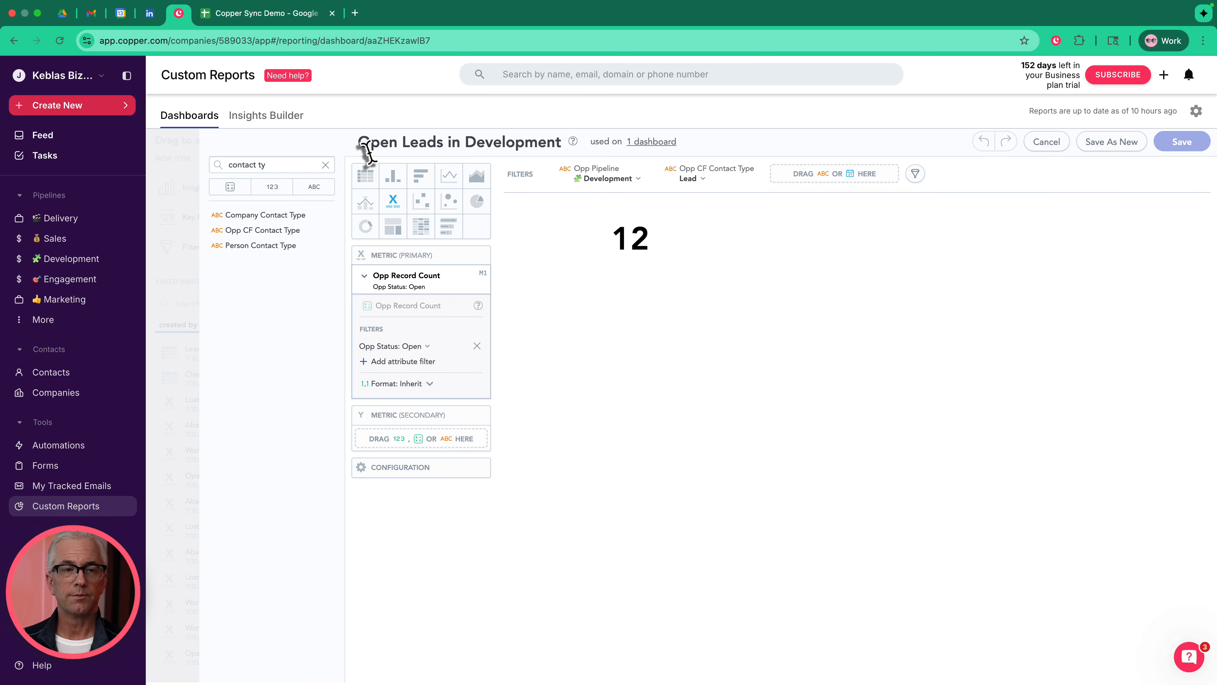
left_click(1046, 142)
left_click(561, 251)
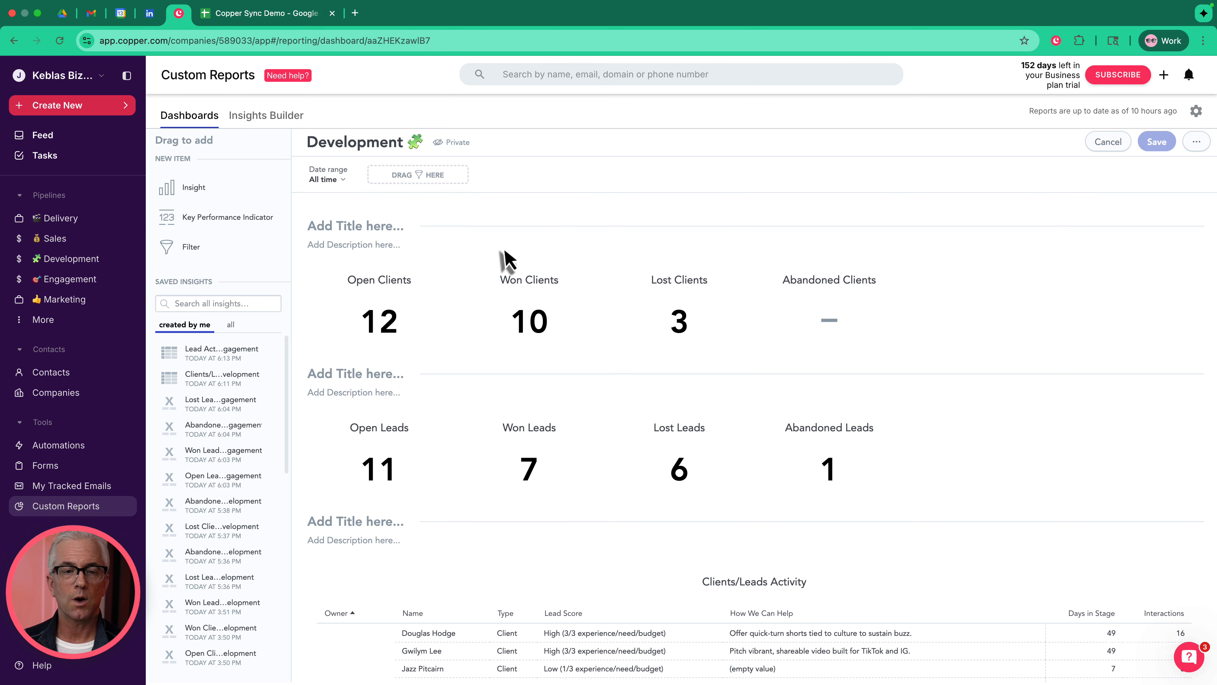
Check the contact type filter of the Won Clients indicator and close its editor without saving.
left_click(574, 283)
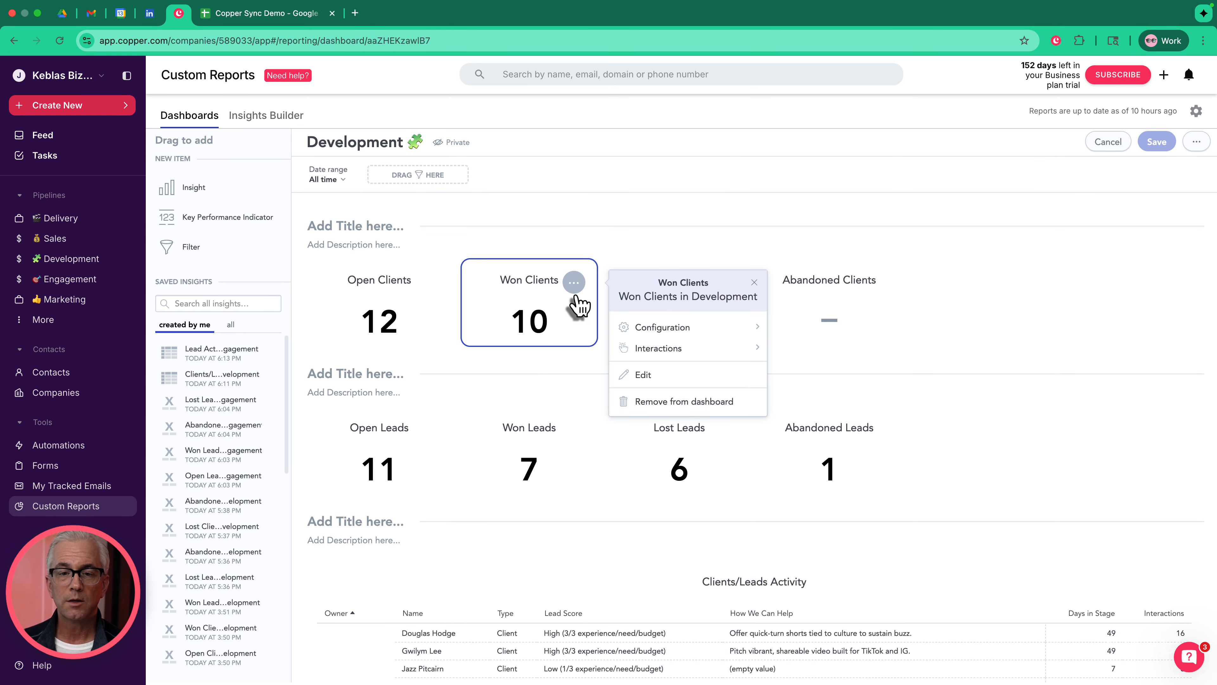
left_click(680, 382)
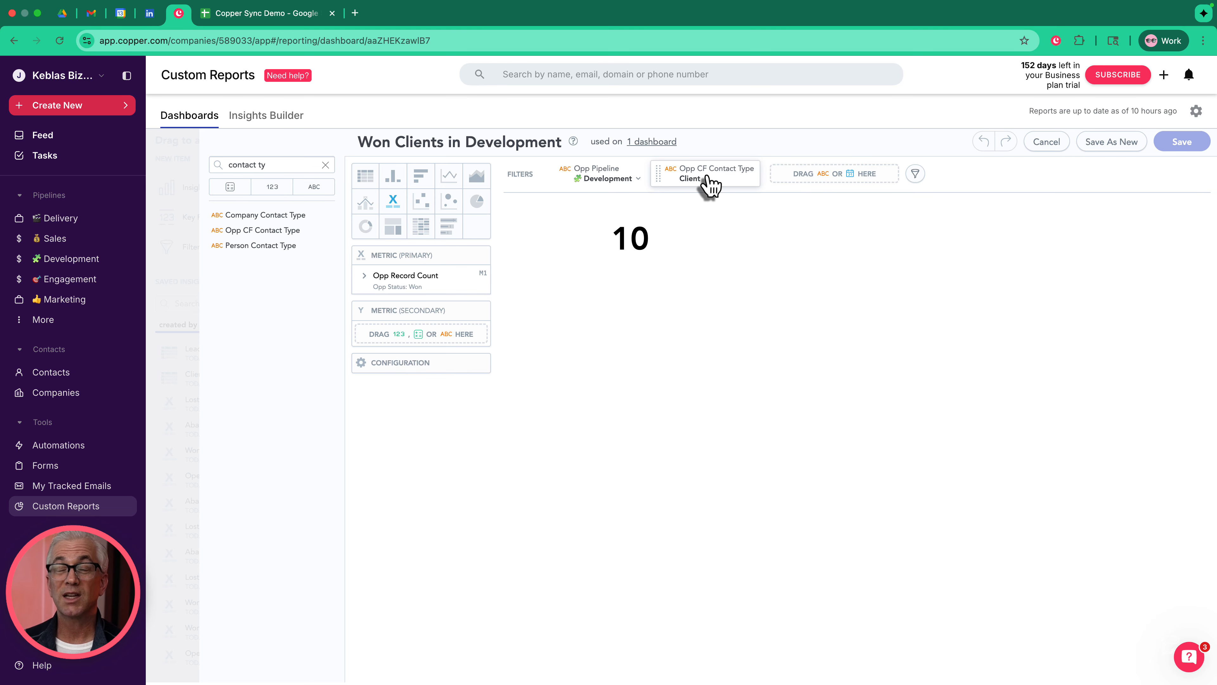
left_click(1047, 142)
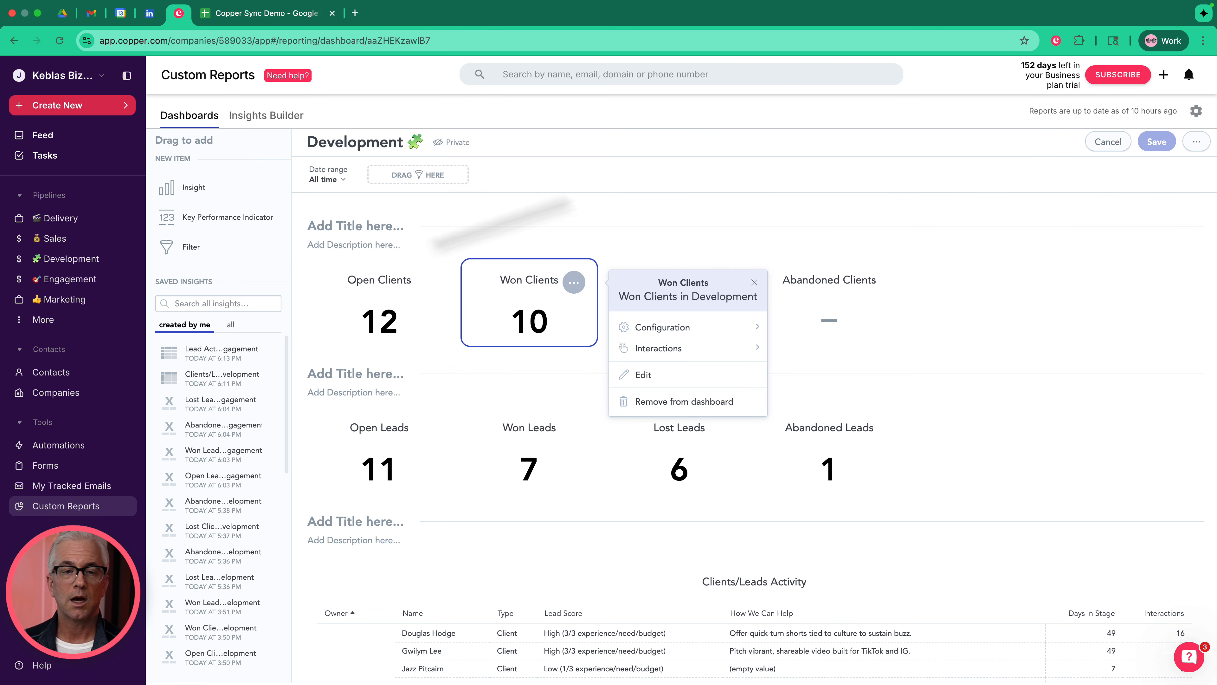
Set the Open Clients indicator's Opp CF Contact Type filter to Client only and save the indicator.
left_click(424, 311)
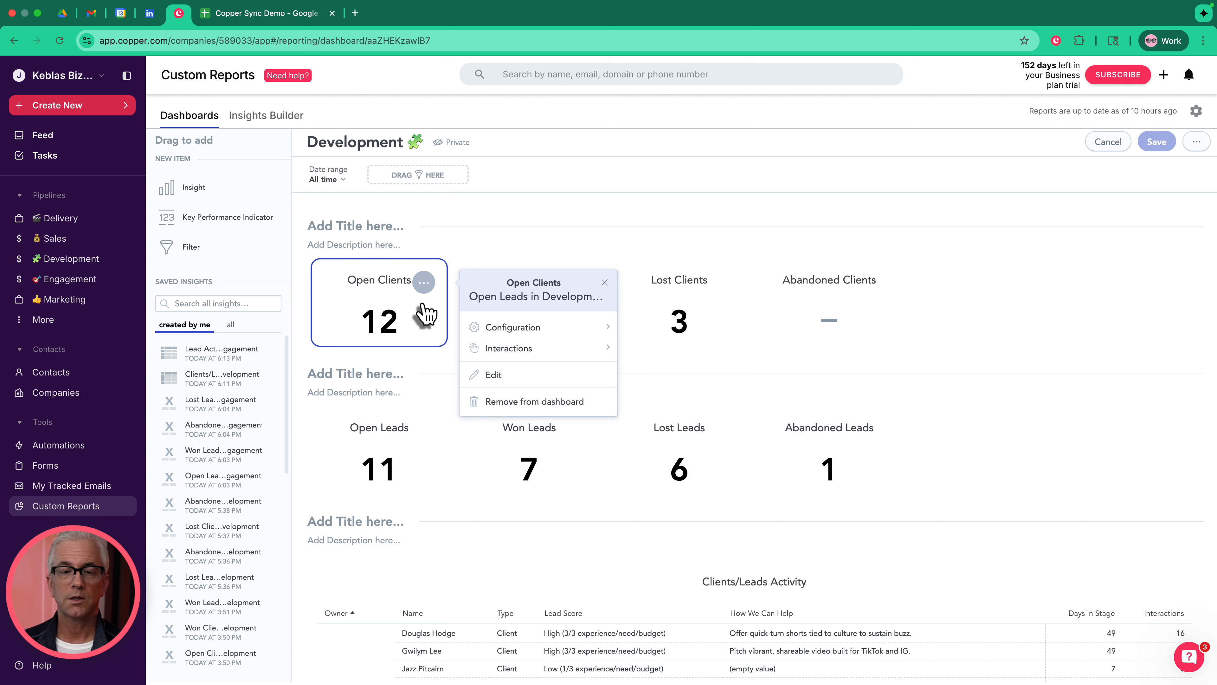
left_click(529, 379)
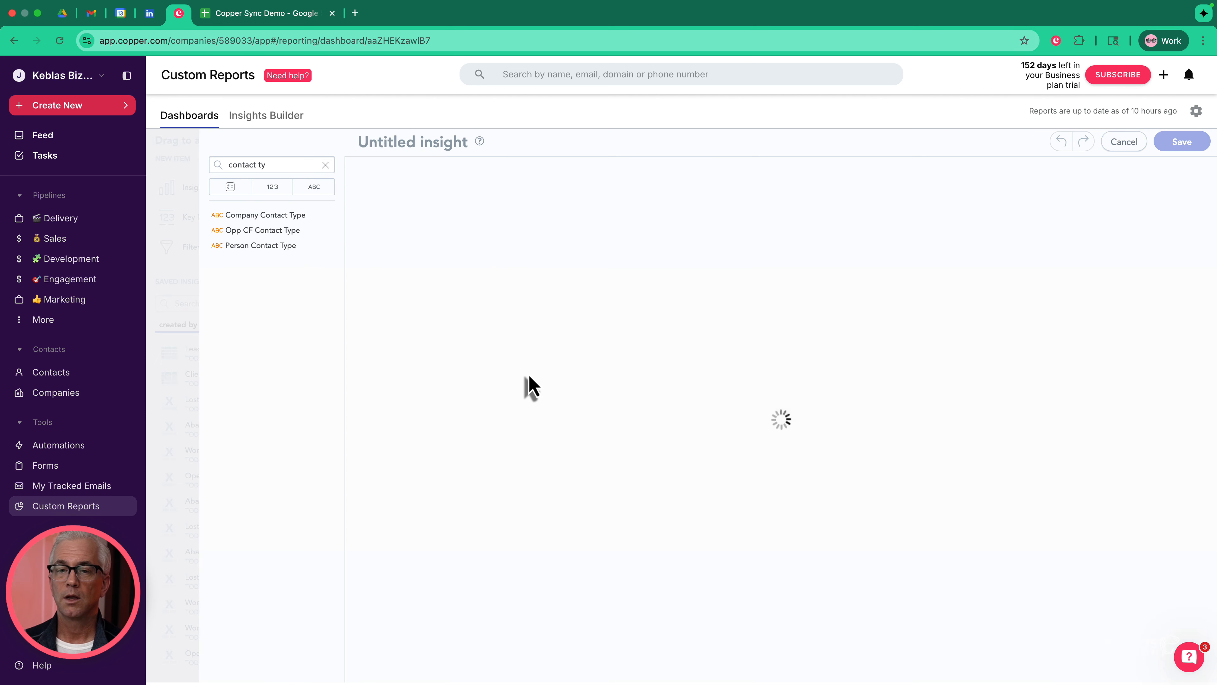
left_click(703, 184)
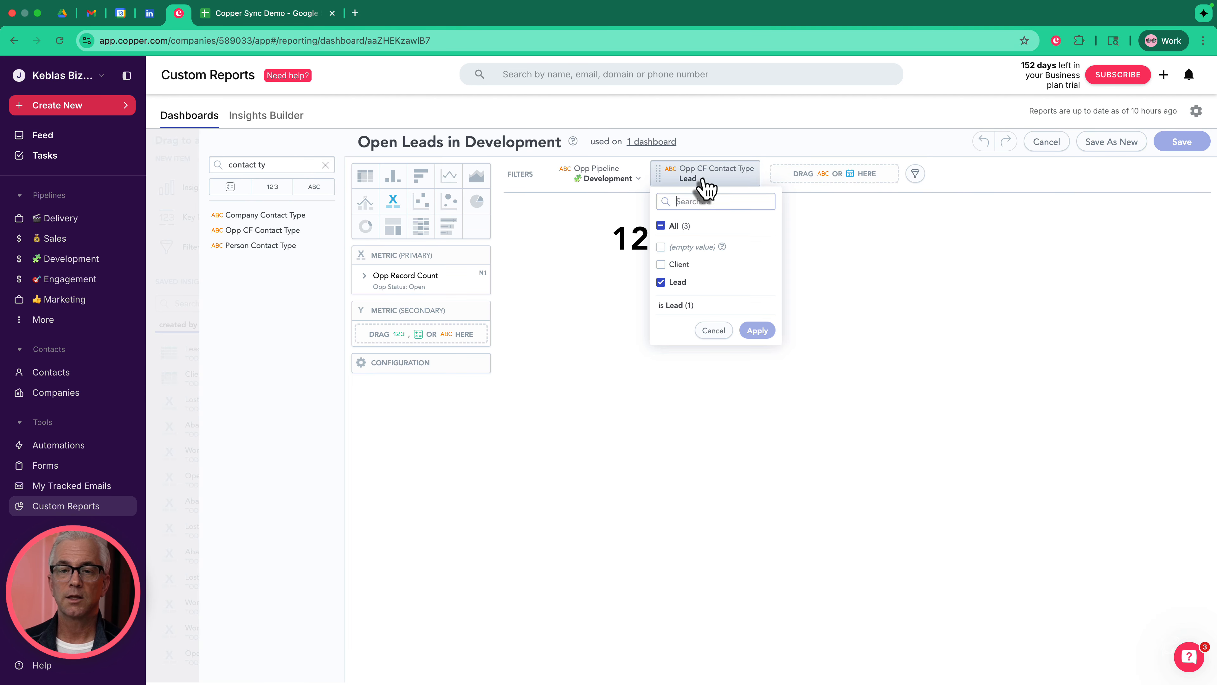
left_click(769, 266)
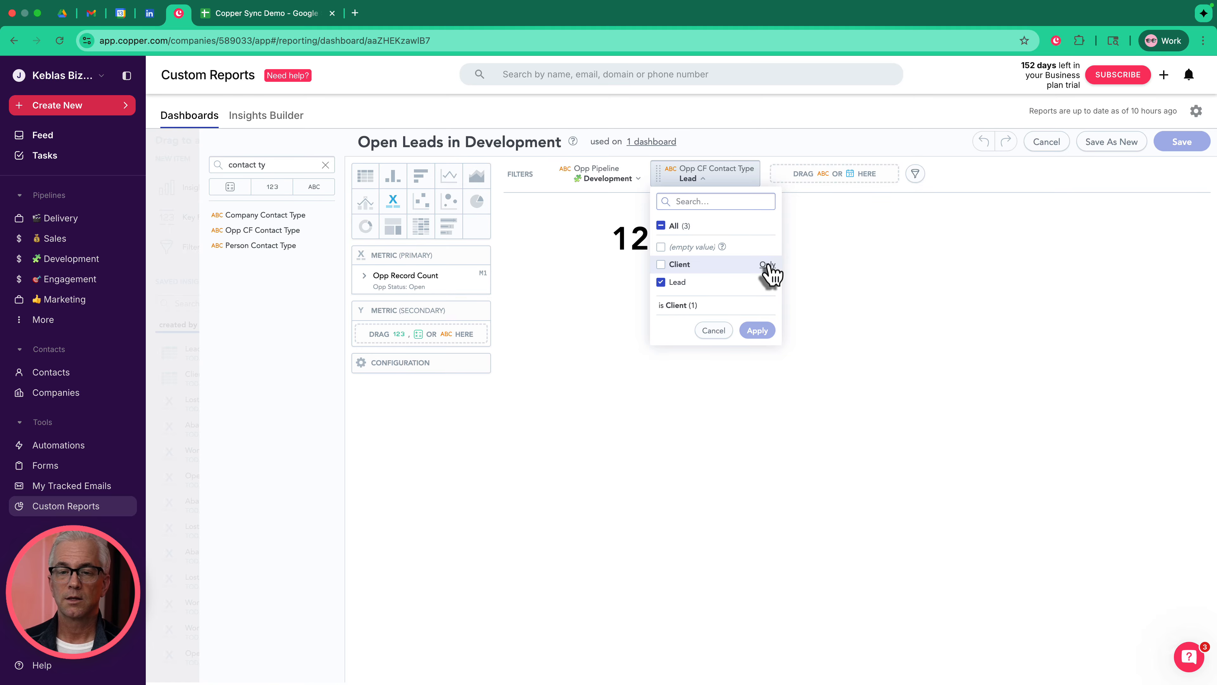
left_click(758, 330)
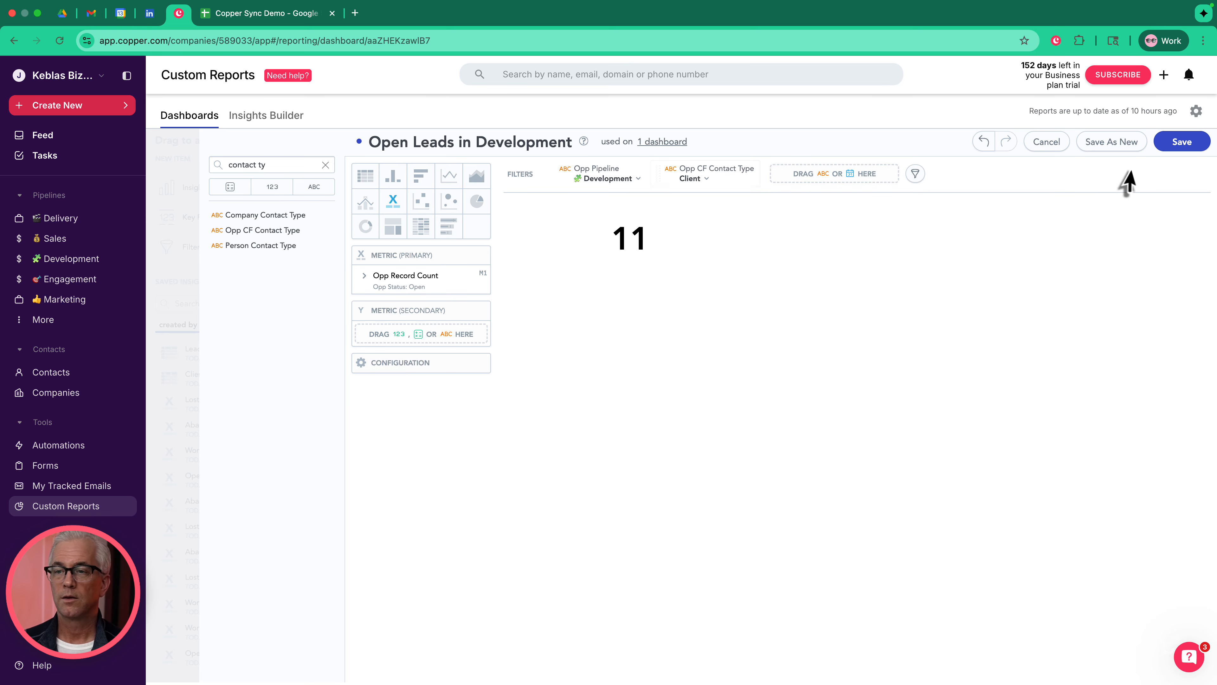
left_click(1183, 143)
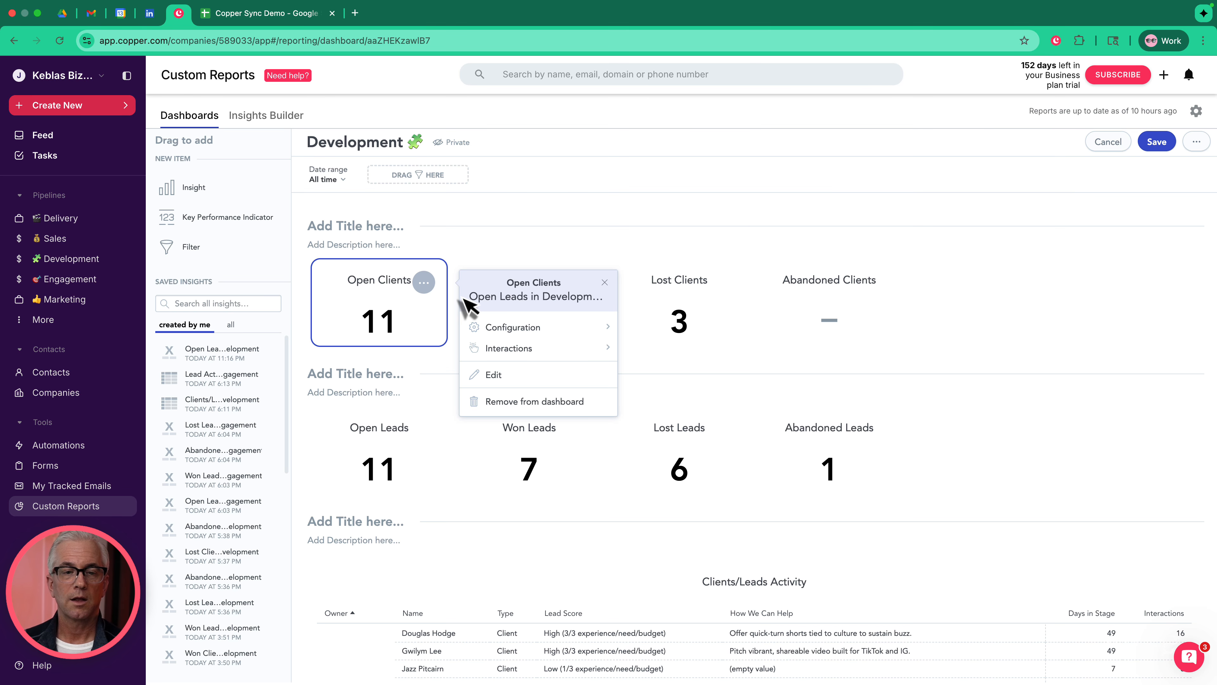
left_click(466, 240)
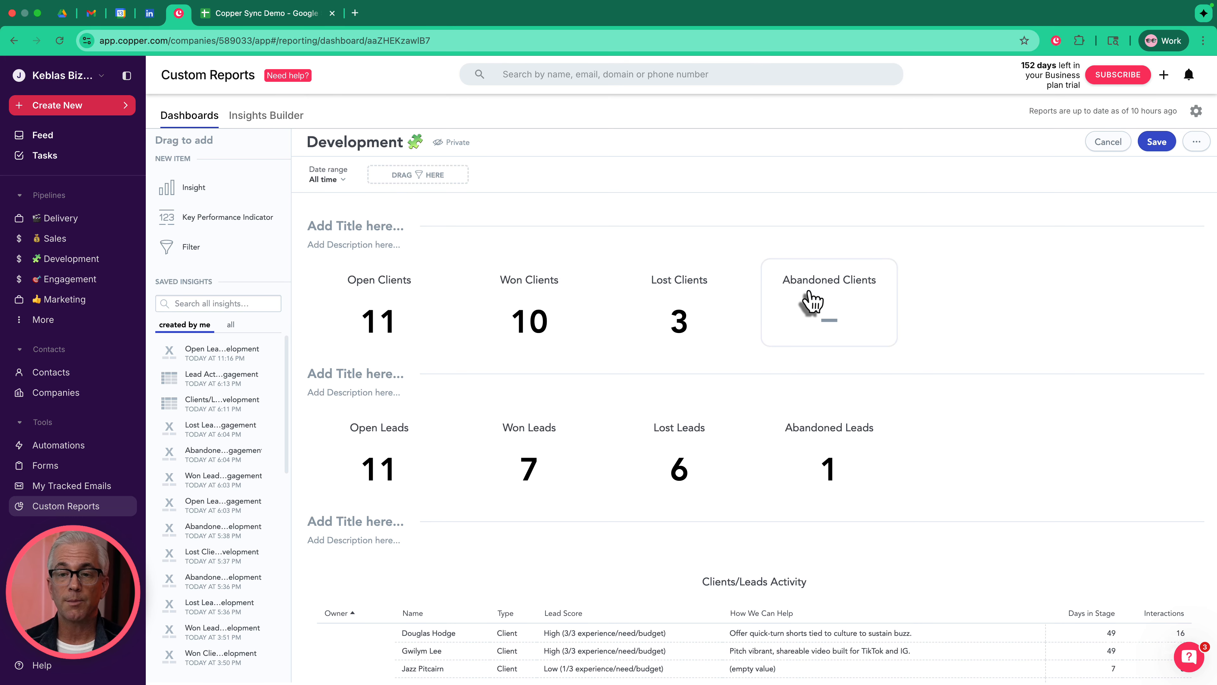
Review the Lost Clients indicator's filters and its primary metric's Opp Status filter, closing the editor without saving.
left_click(703, 307)
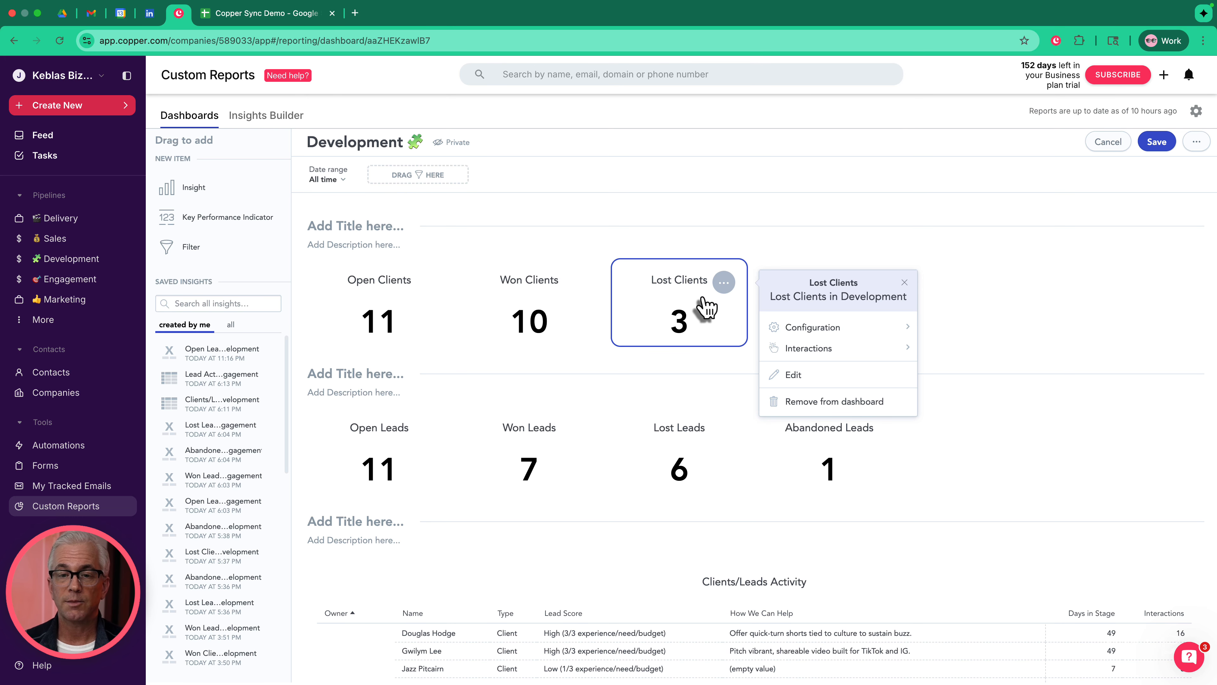
left_click(803, 385)
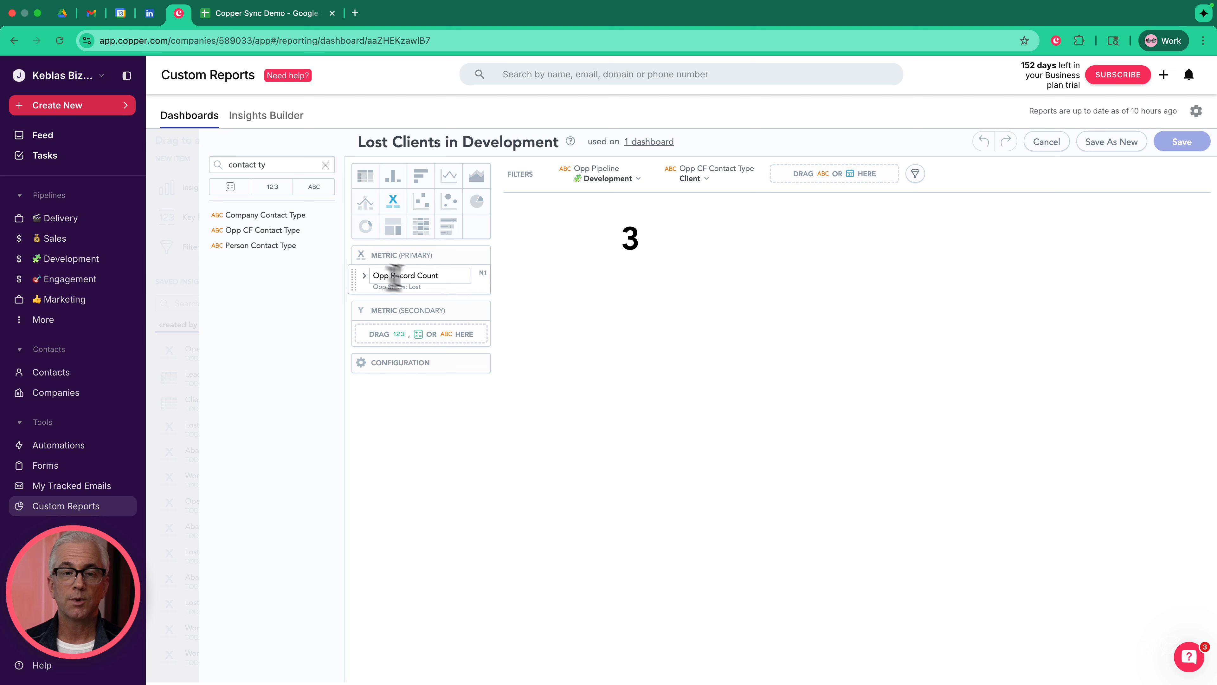
left_click(364, 277)
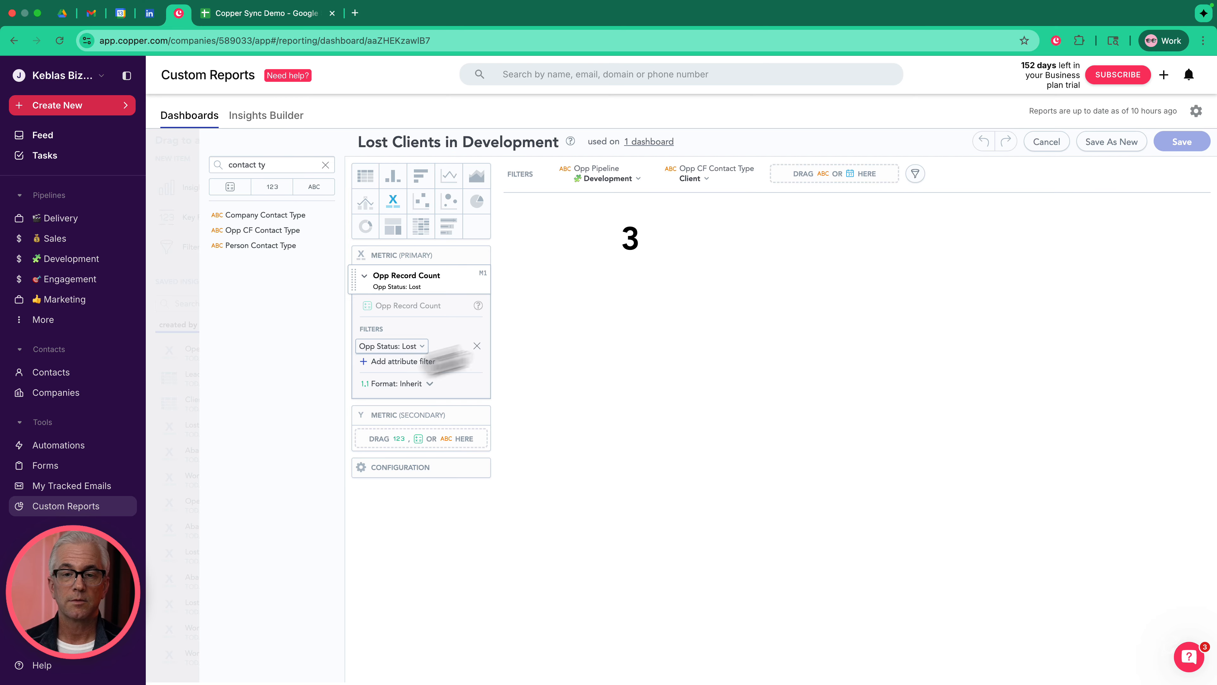
left_click(1049, 144)
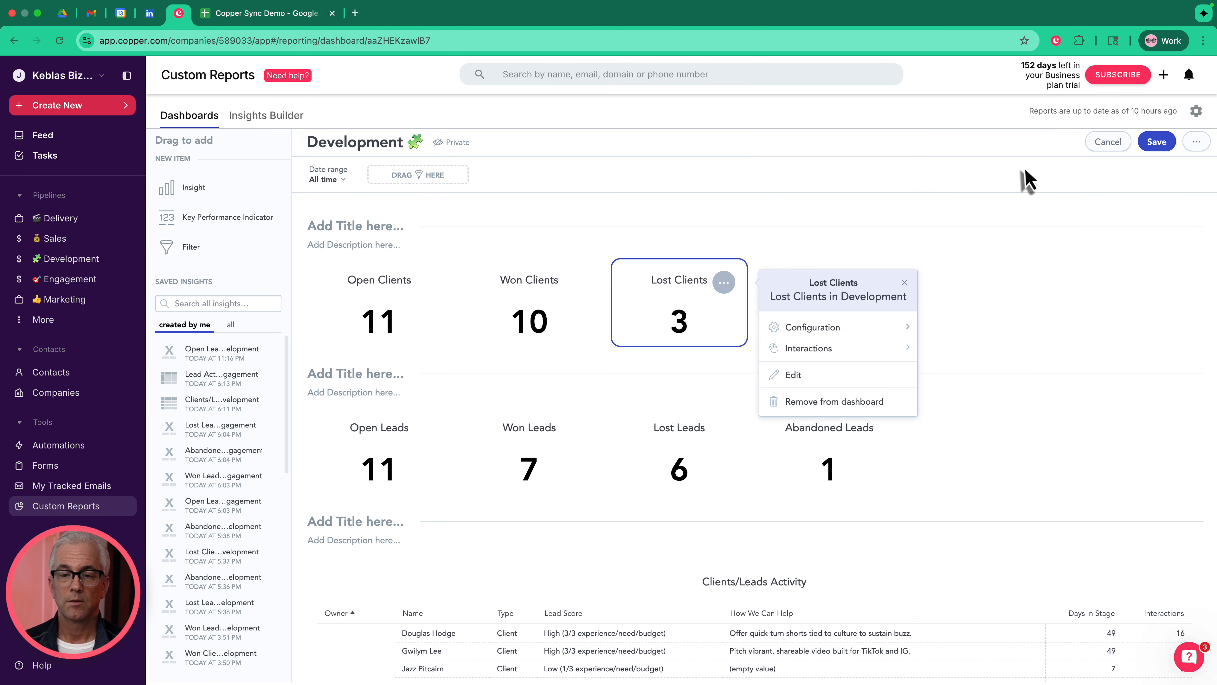
Check the filters of the Abandoned Clients indicator and close its editor without saving.
left_click(886, 318)
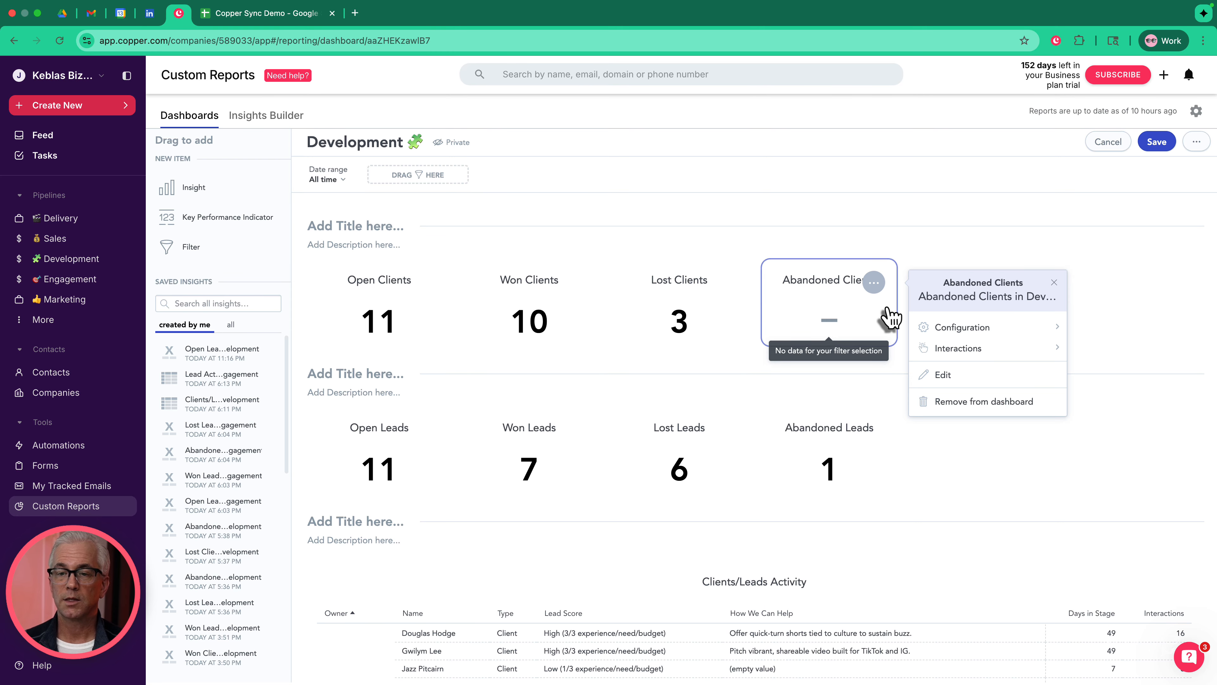
left_click(950, 374)
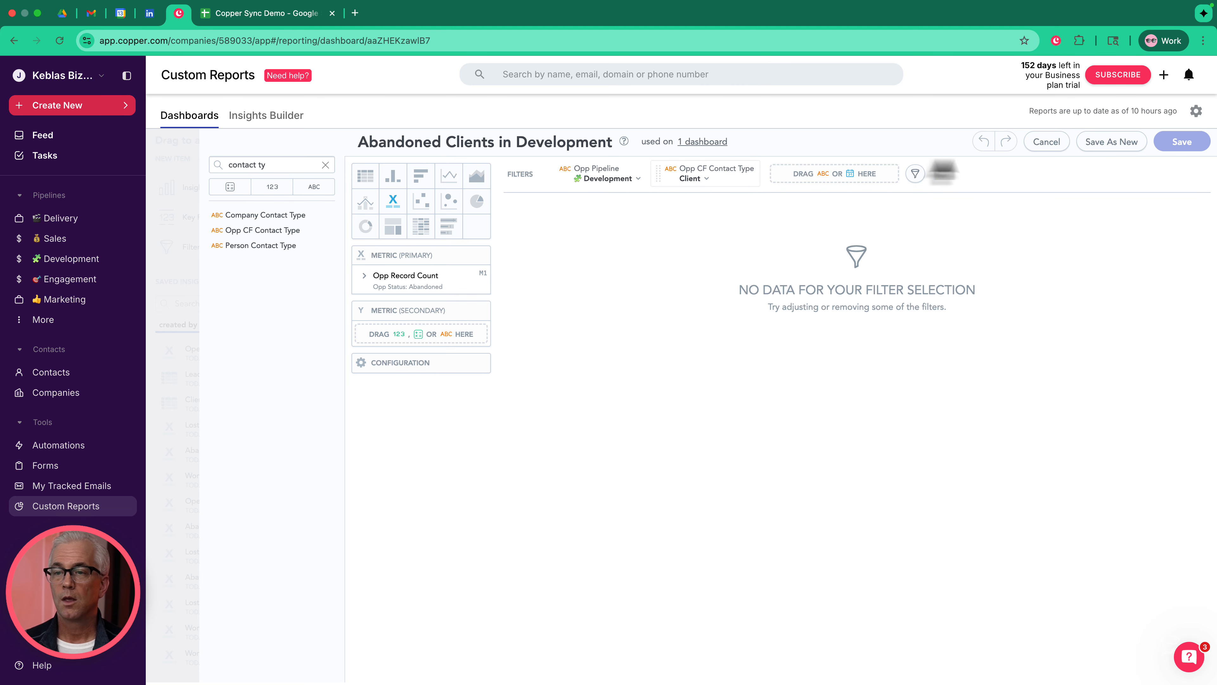
left_click(1046, 144)
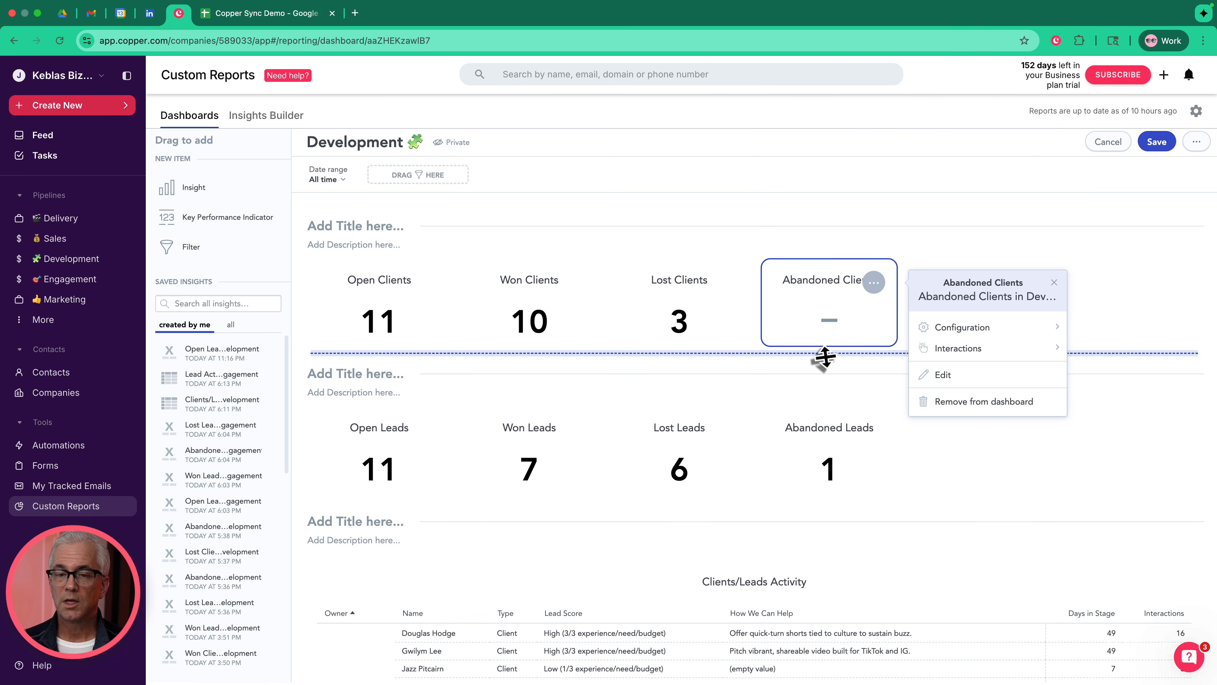
Review the date range field choices in the Lost Clients indicator's configuration and close it without changing the selection.
left_click(708, 311)
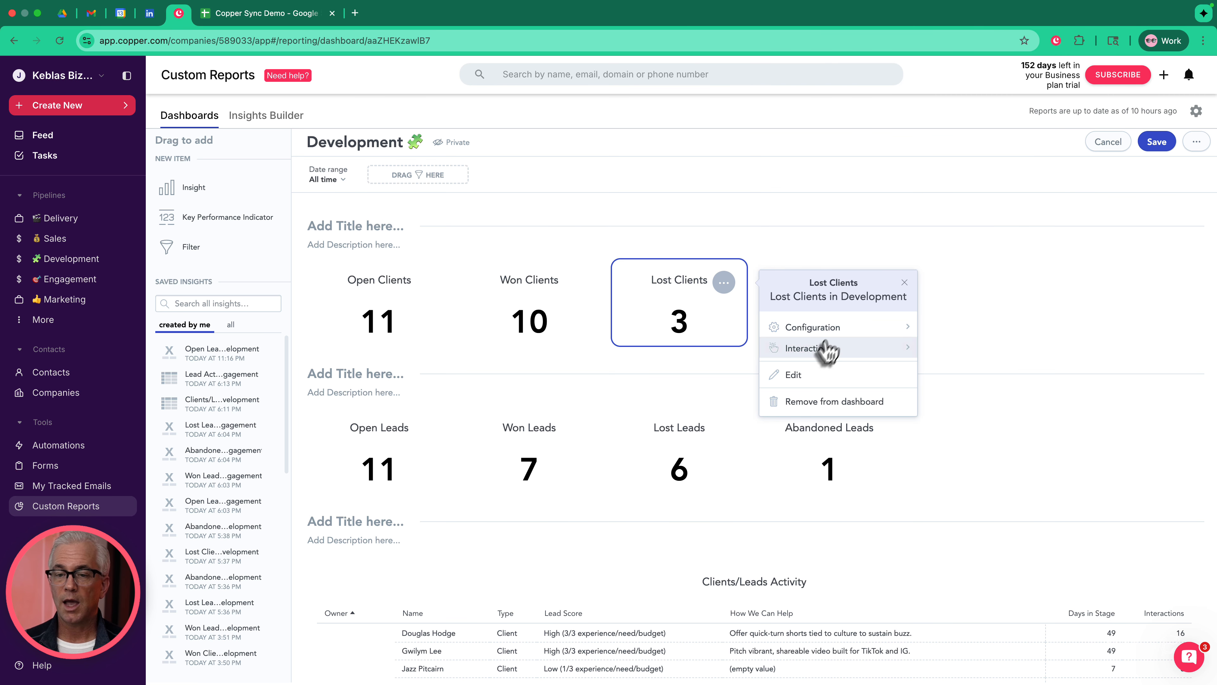
left_click(829, 331)
scroll(829, 414, "down", 2)
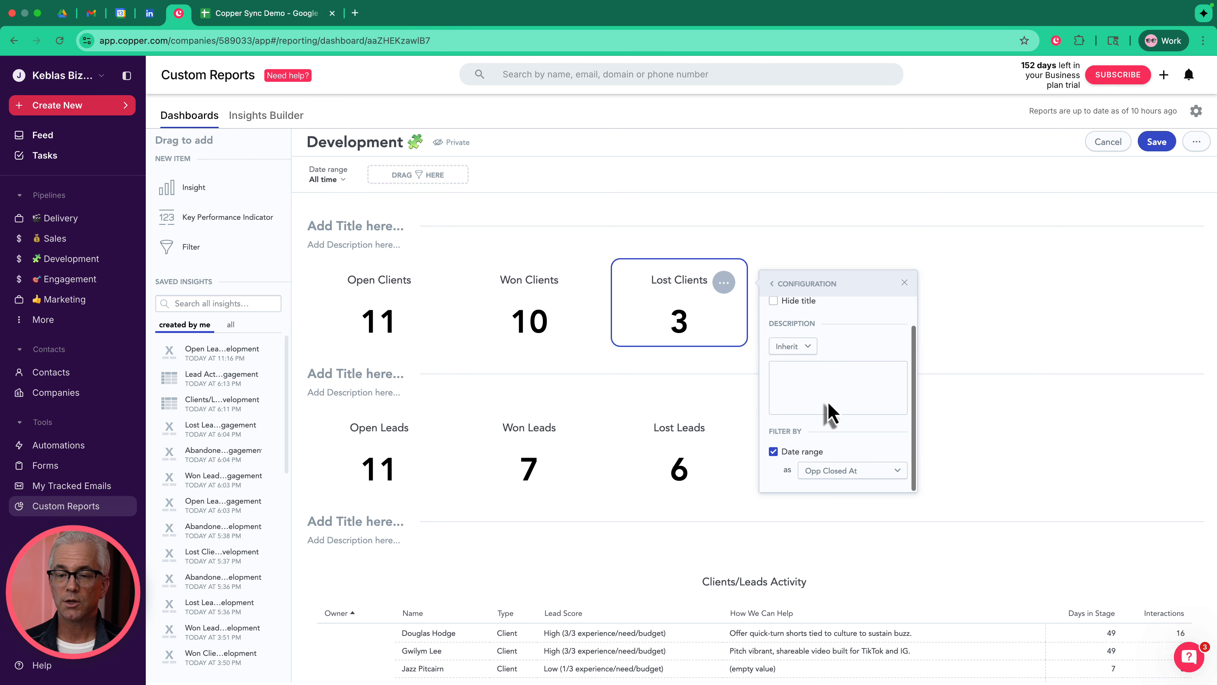
left_click(848, 473)
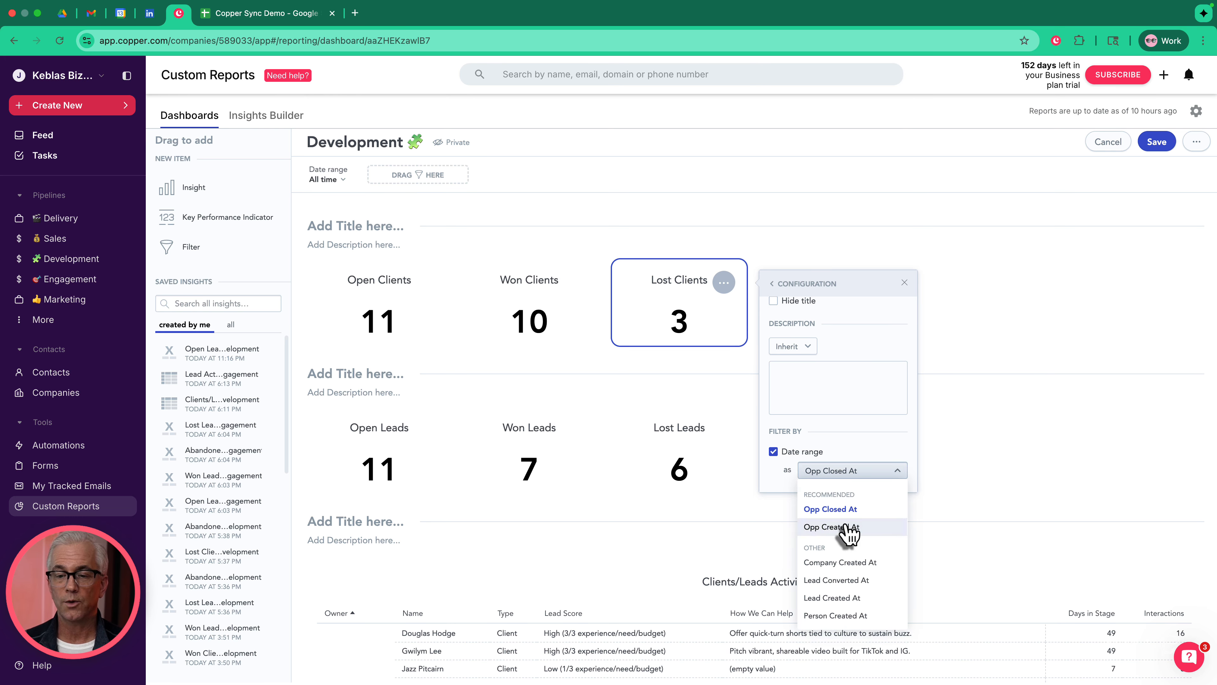
left_click(1015, 345)
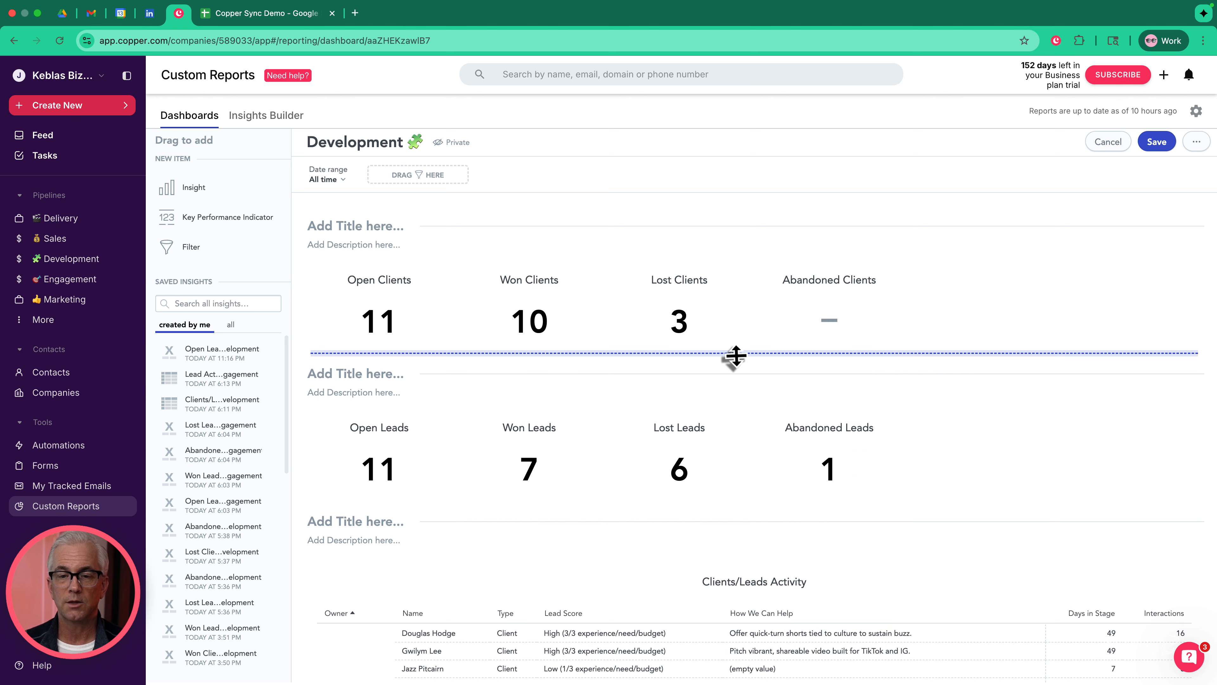
left_click_drag(736, 355, 1030, 335)
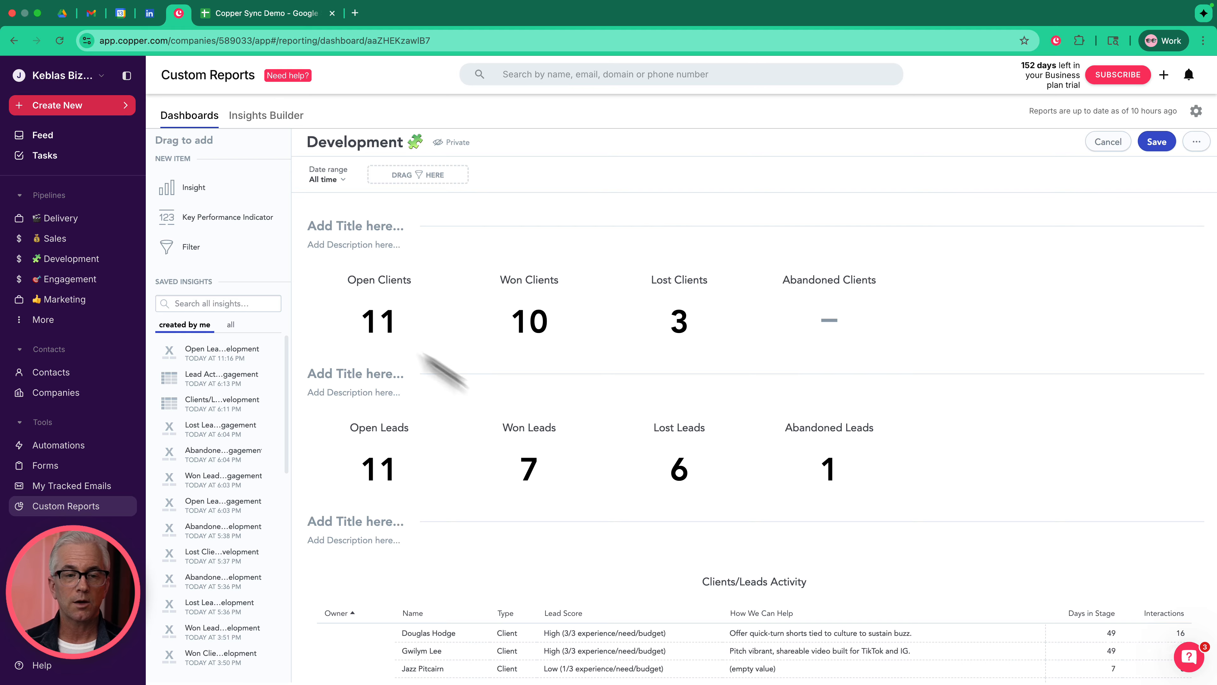
Set the Open Leads indicator's Opp CF Contact Type filter to Lead only and save the indicator.
scroll(527, 424, "down", 1)
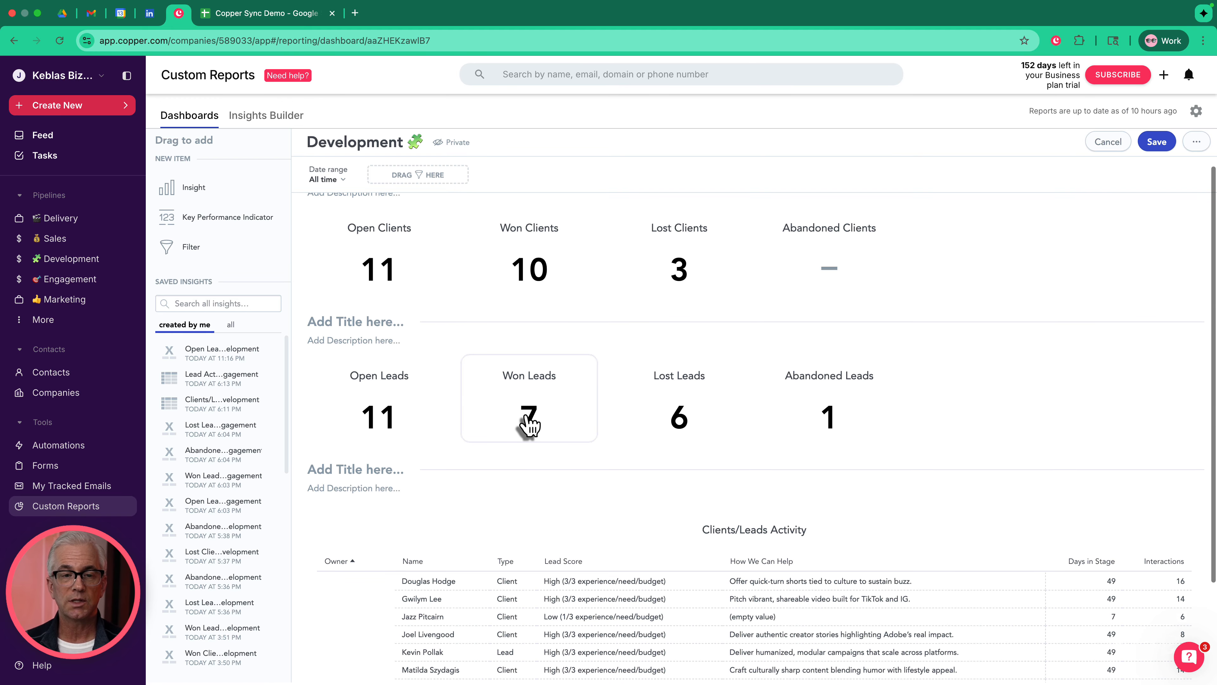
scroll(529, 425, "up", 1)
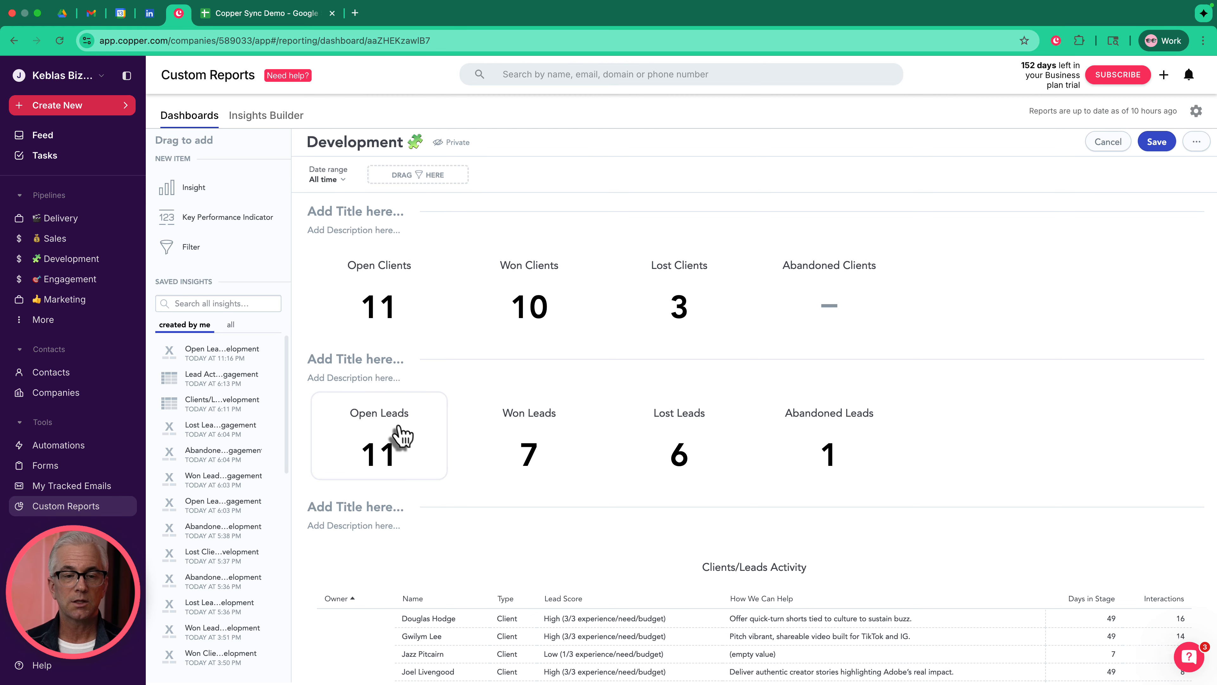
left_click(423, 415)
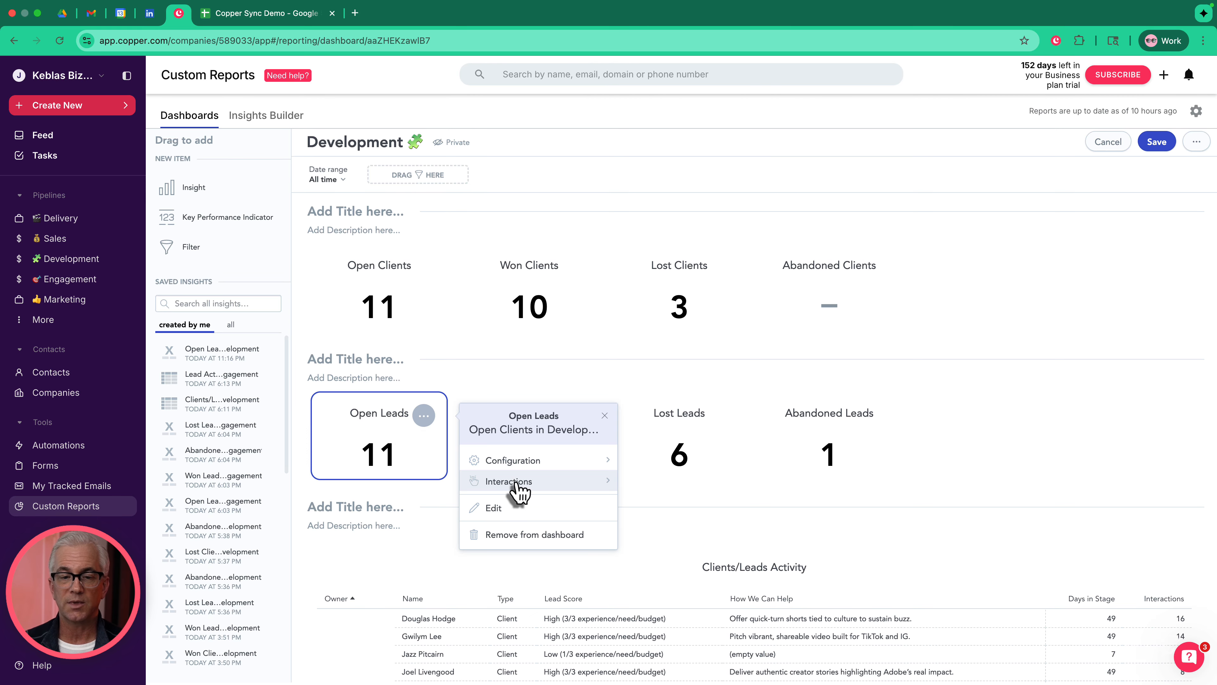
left_click(515, 509)
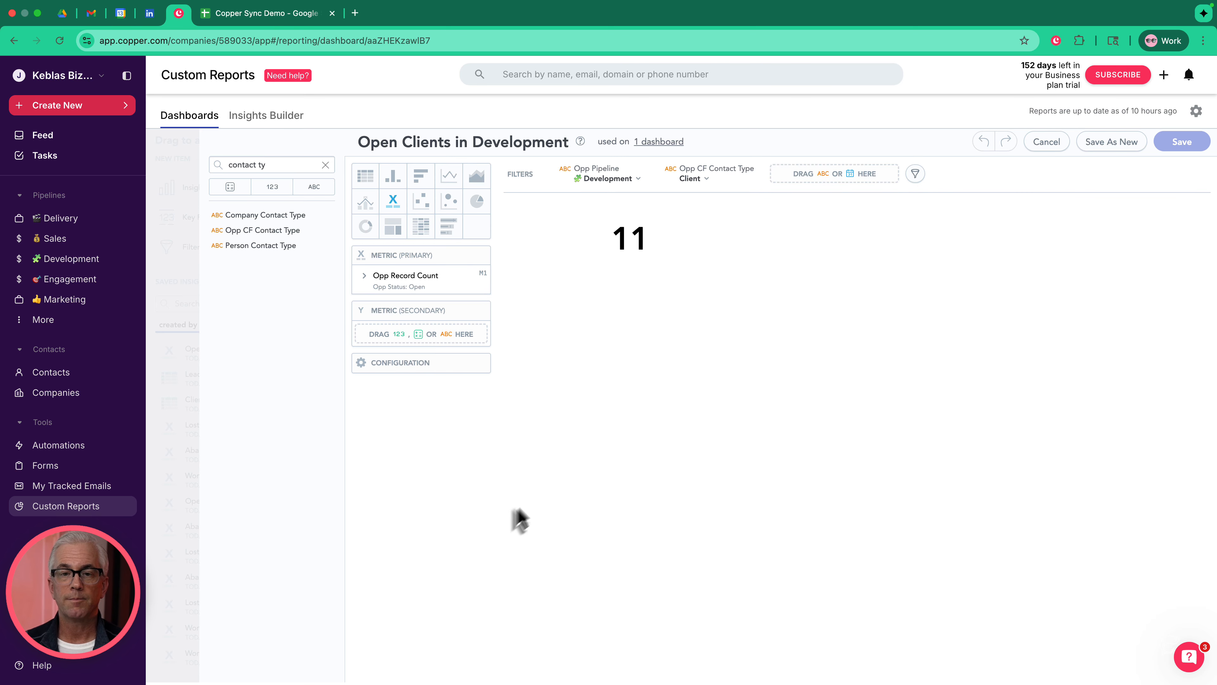
left_click(698, 180)
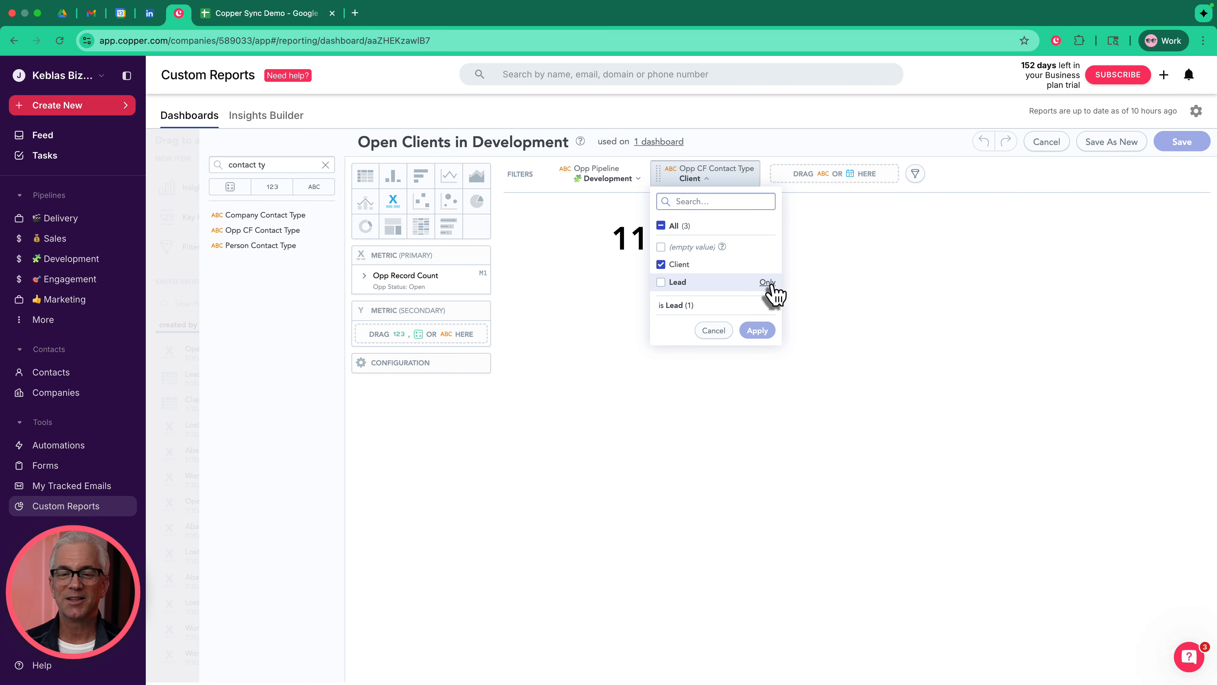
left_click(768, 283)
left_click(758, 331)
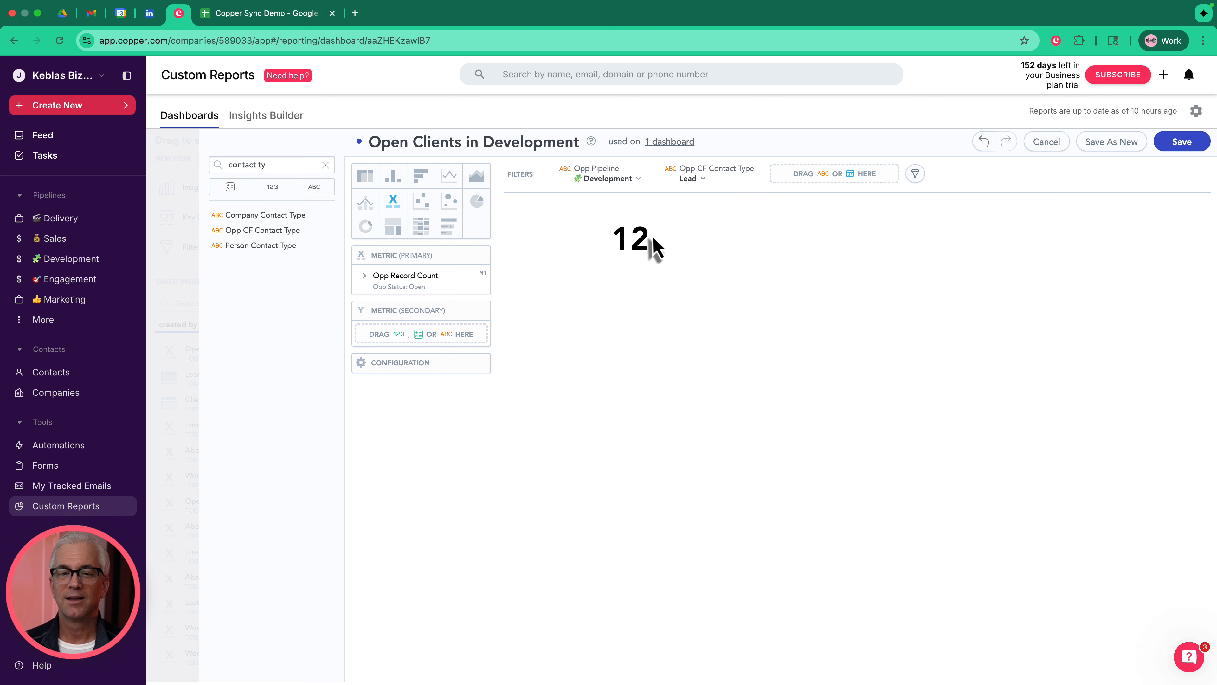
left_click(1180, 144)
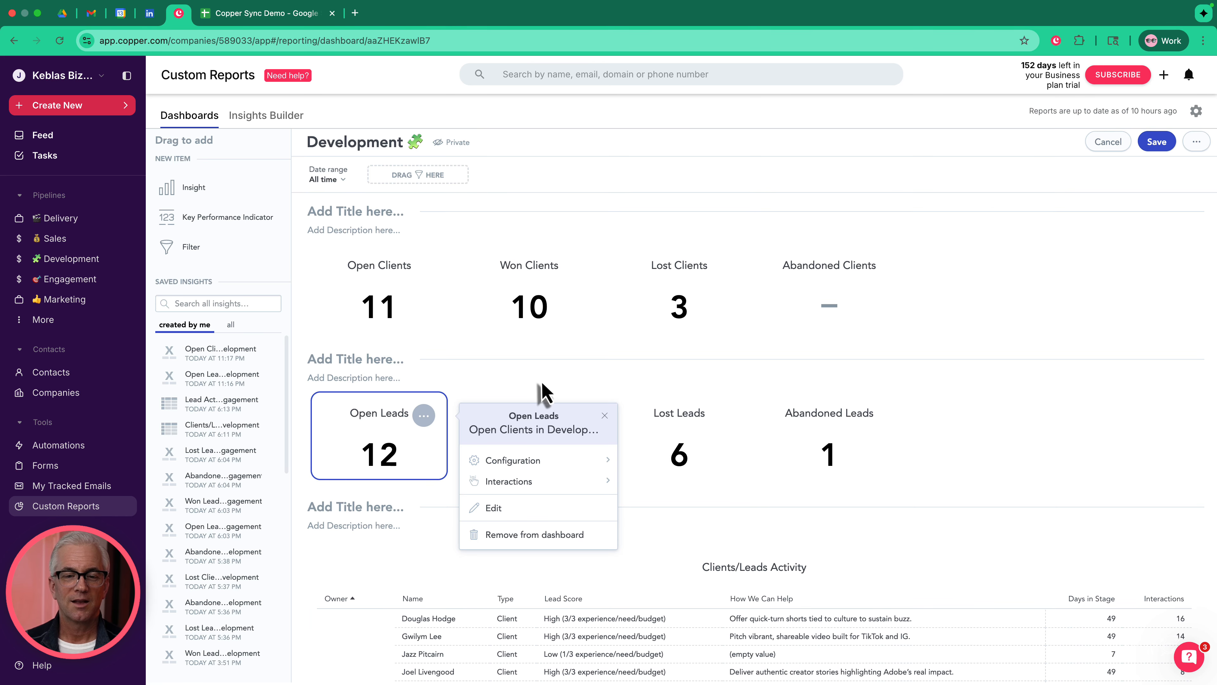
left_click(545, 391)
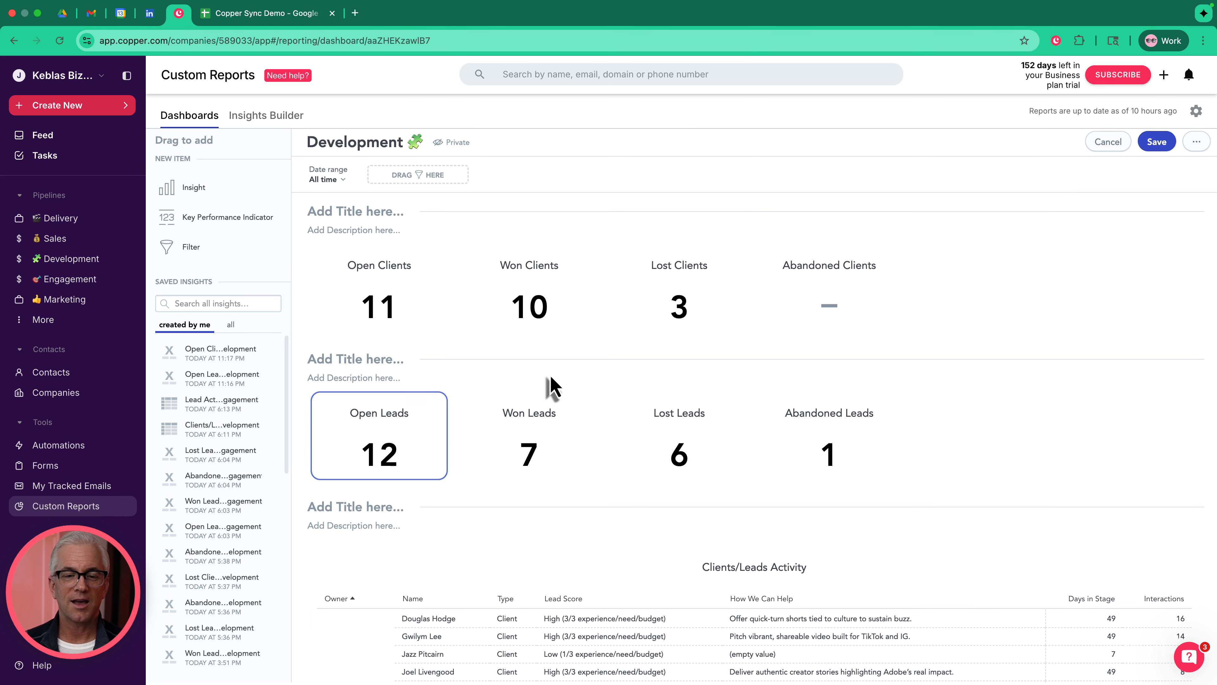
Review the Opp Status filter choices in the Won Leads indicator's primary metric and close the editor without saving.
left_click(574, 416)
left_click(642, 506)
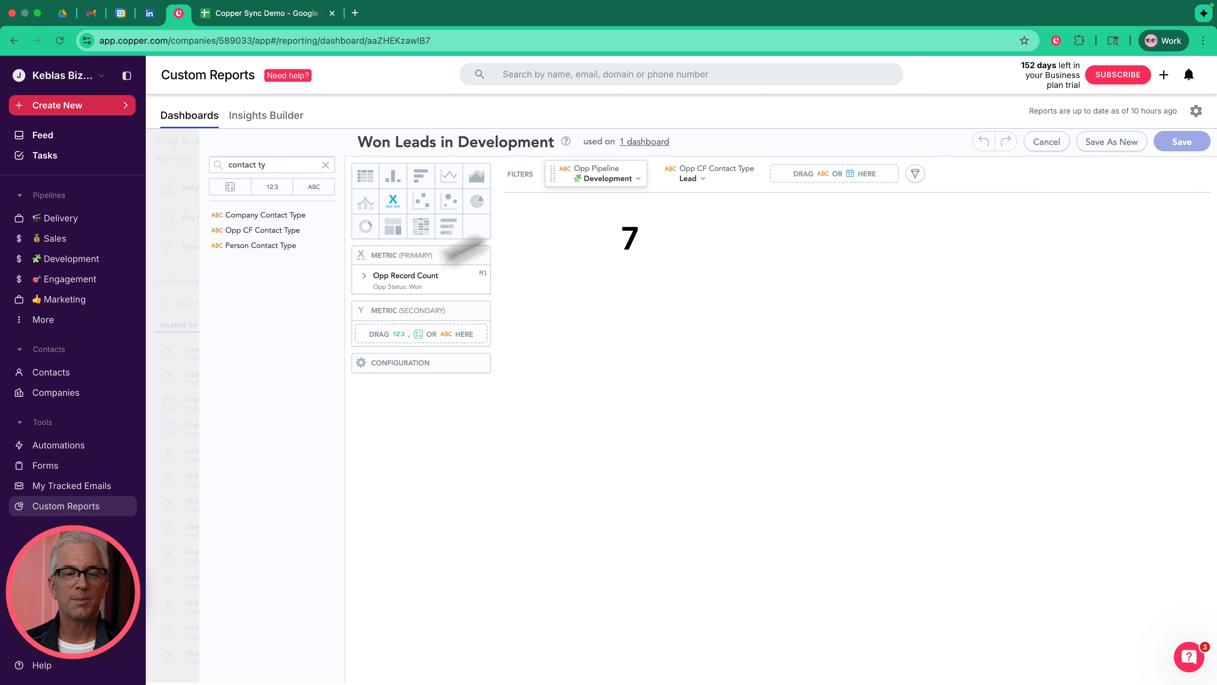
left_click(366, 278)
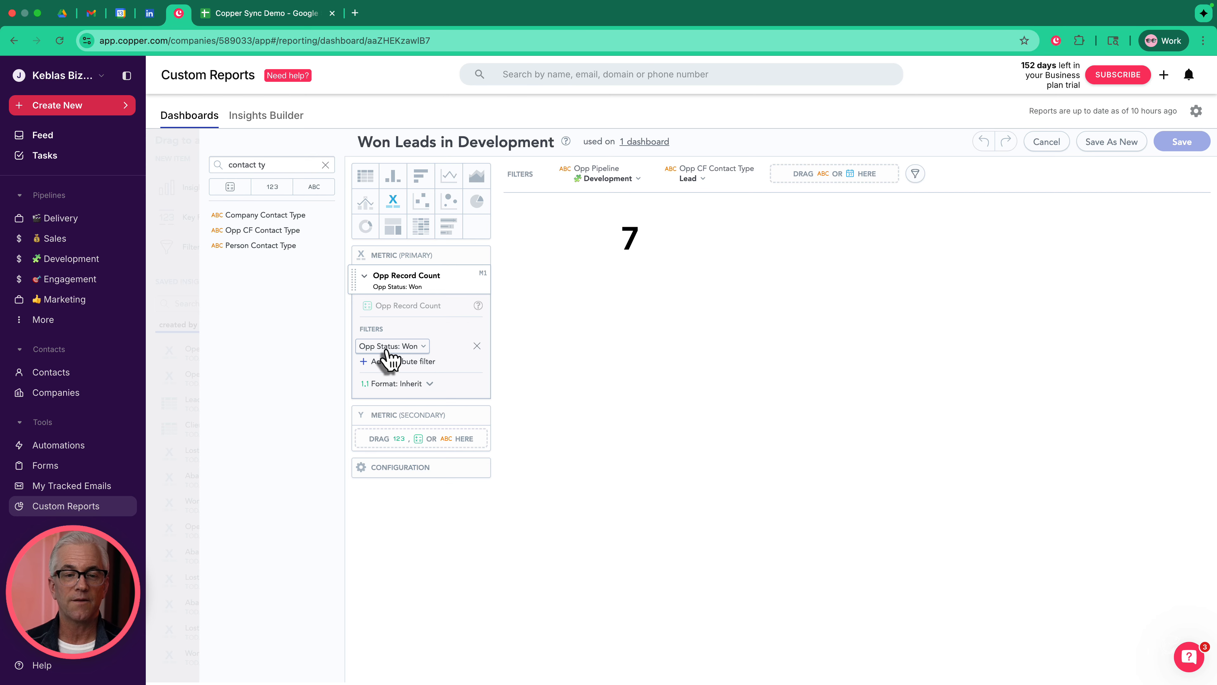
left_click(423, 348)
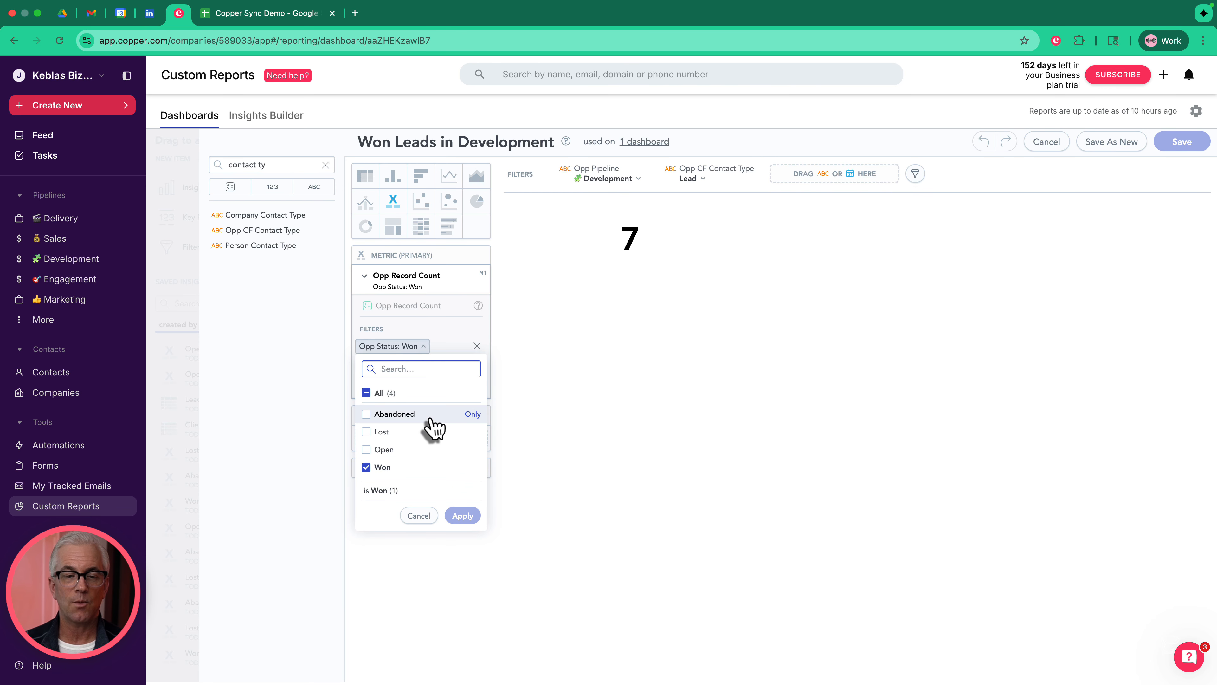
left_click(532, 425)
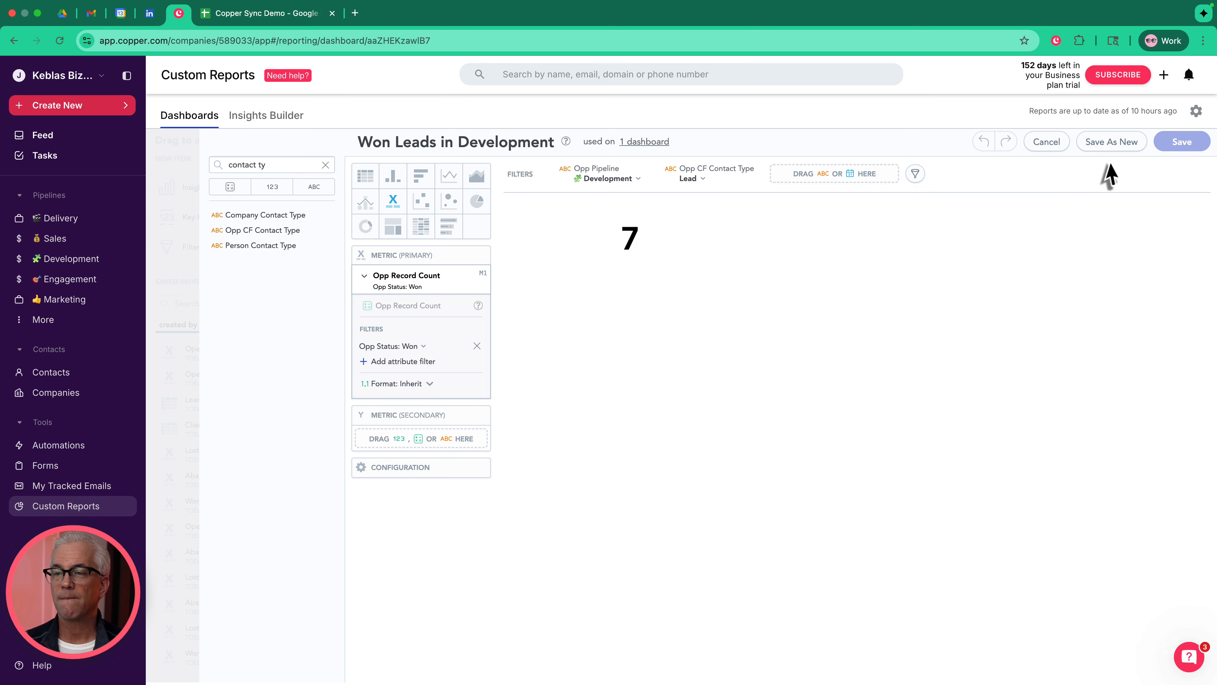
left_click(1046, 143)
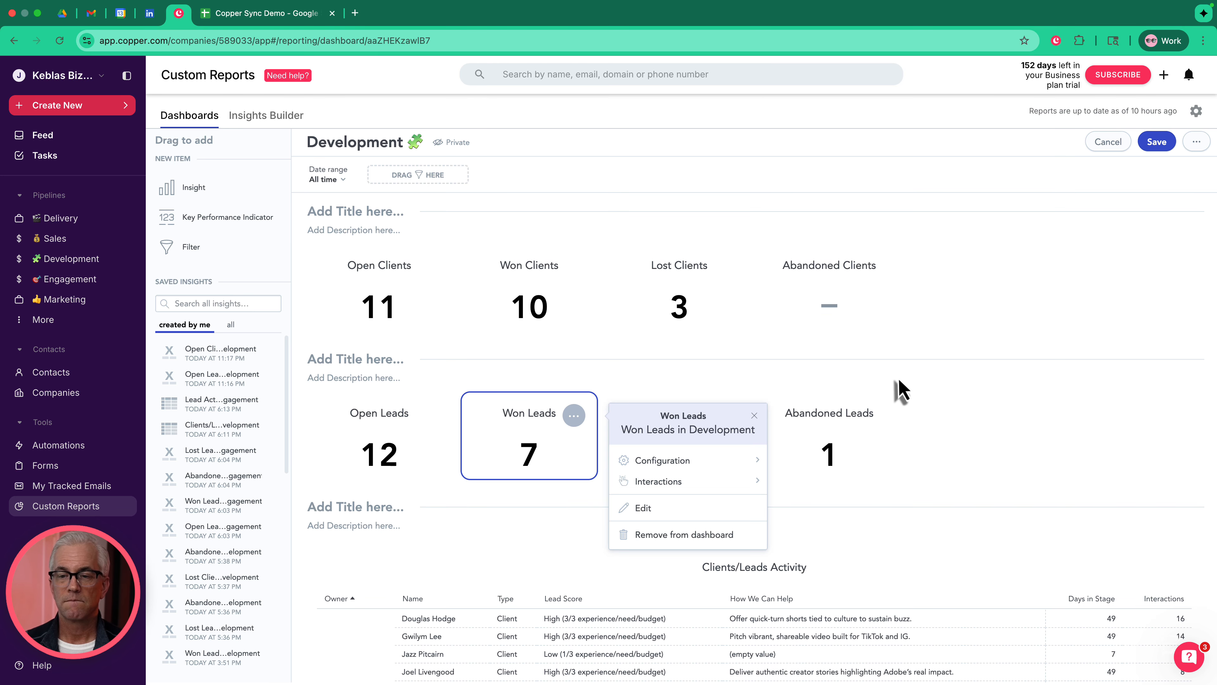
left_click(902, 393)
Check the filters of the Lost Leads indicator and close its editor without saving.
left_click(723, 415)
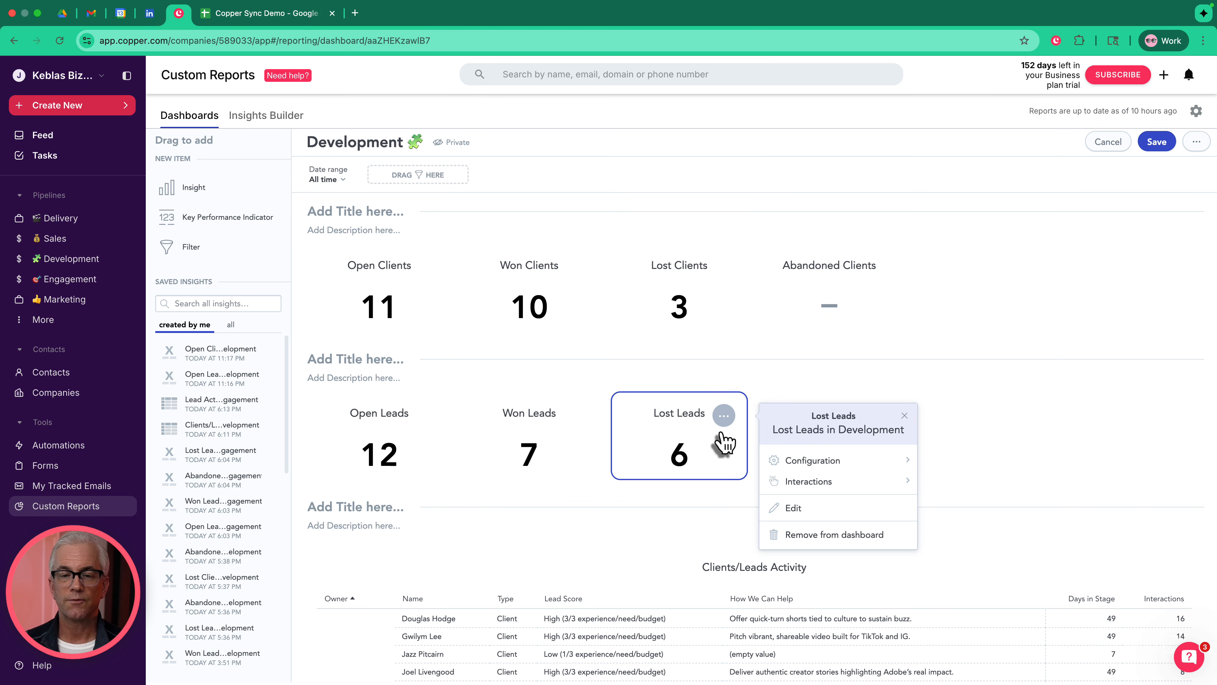
left_click(814, 508)
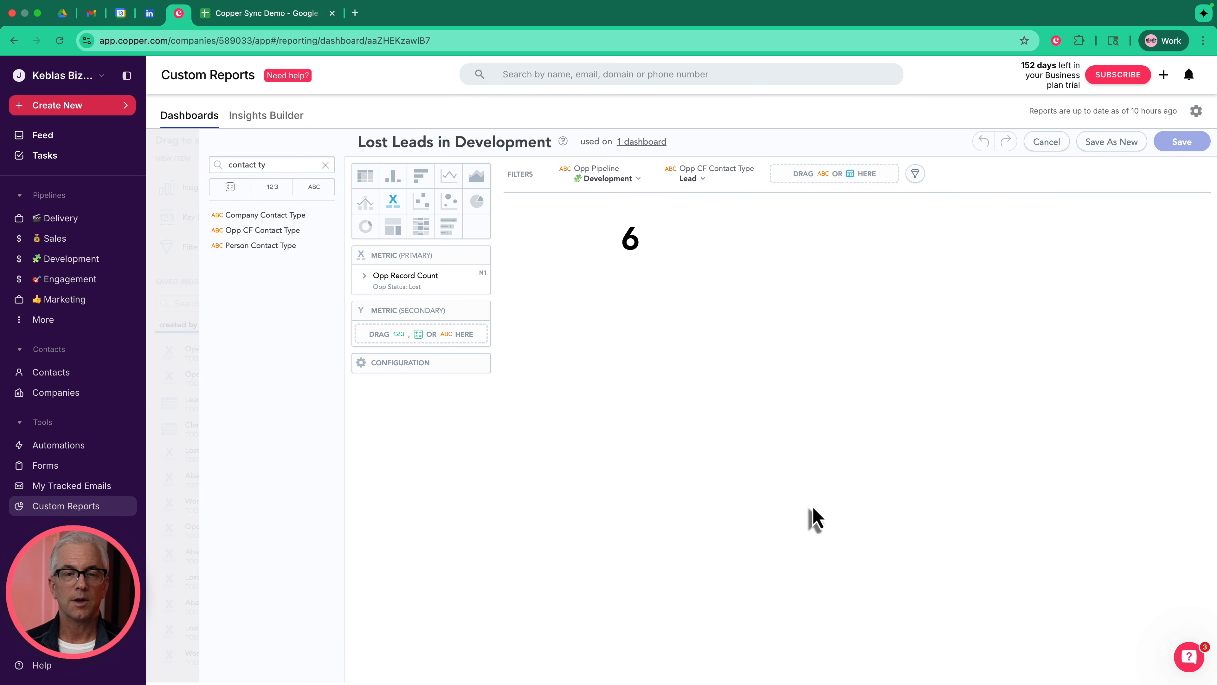
left_click(1048, 141)
left_click(1001, 413)
Check the filters of the Abandoned Leads indicator and close its editor without saving.
left_click(873, 415)
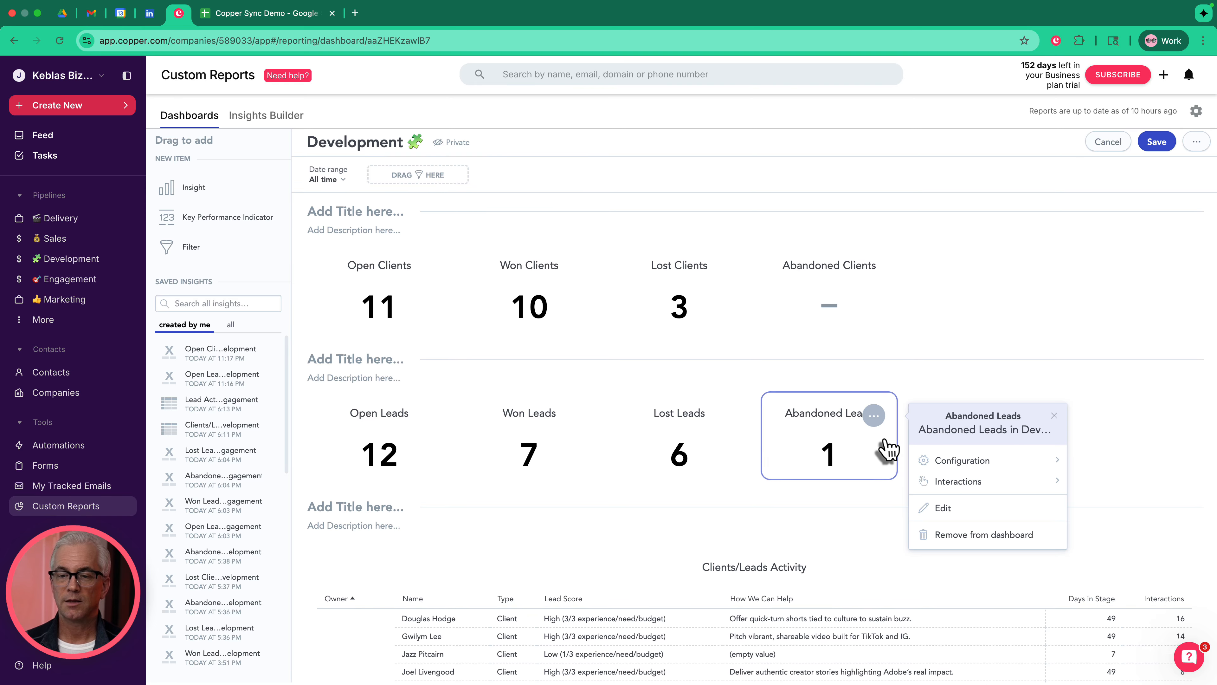
left_click(978, 516)
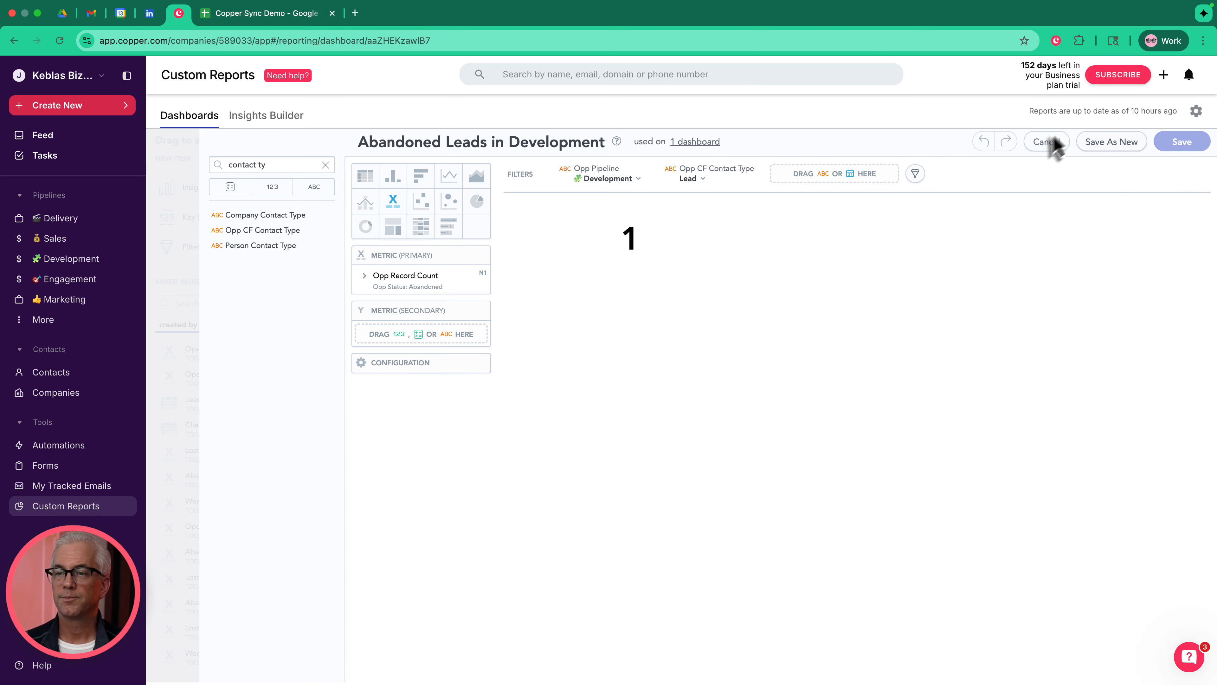
left_click(1044, 152)
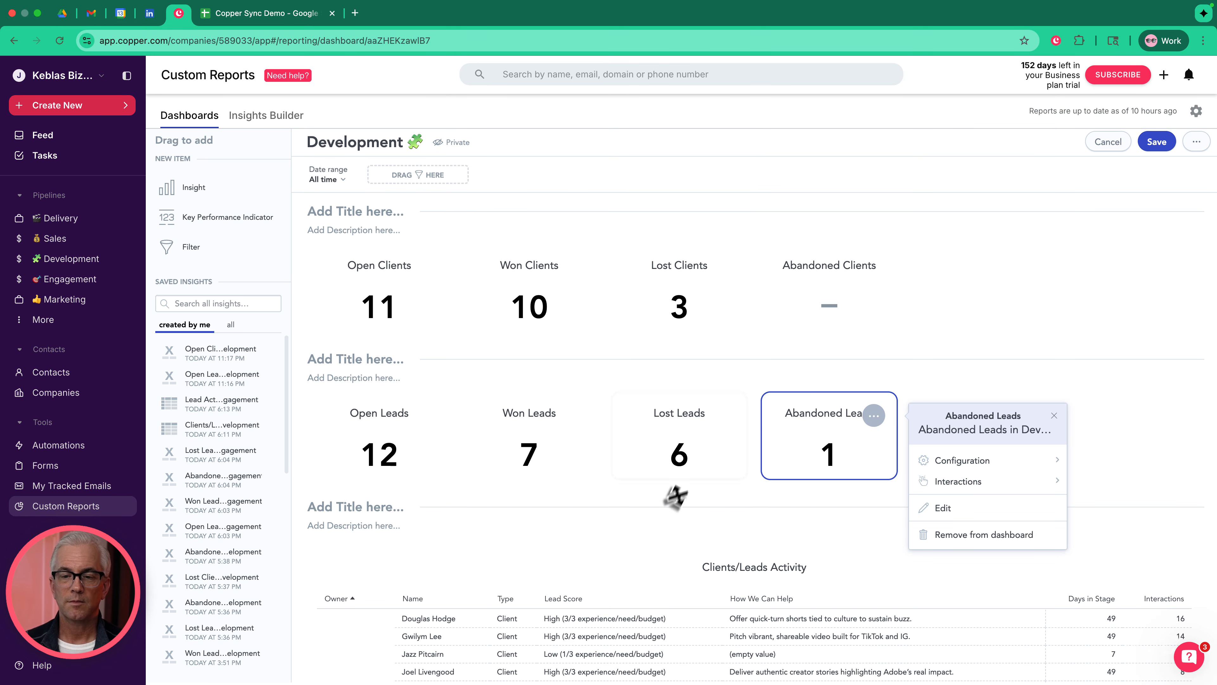
left_click(690, 540)
Look at the blank insight in the Insights Builder, and return to the Development dashboard's Clients/Leads Activity table.
scroll(688, 537, "down", 5)
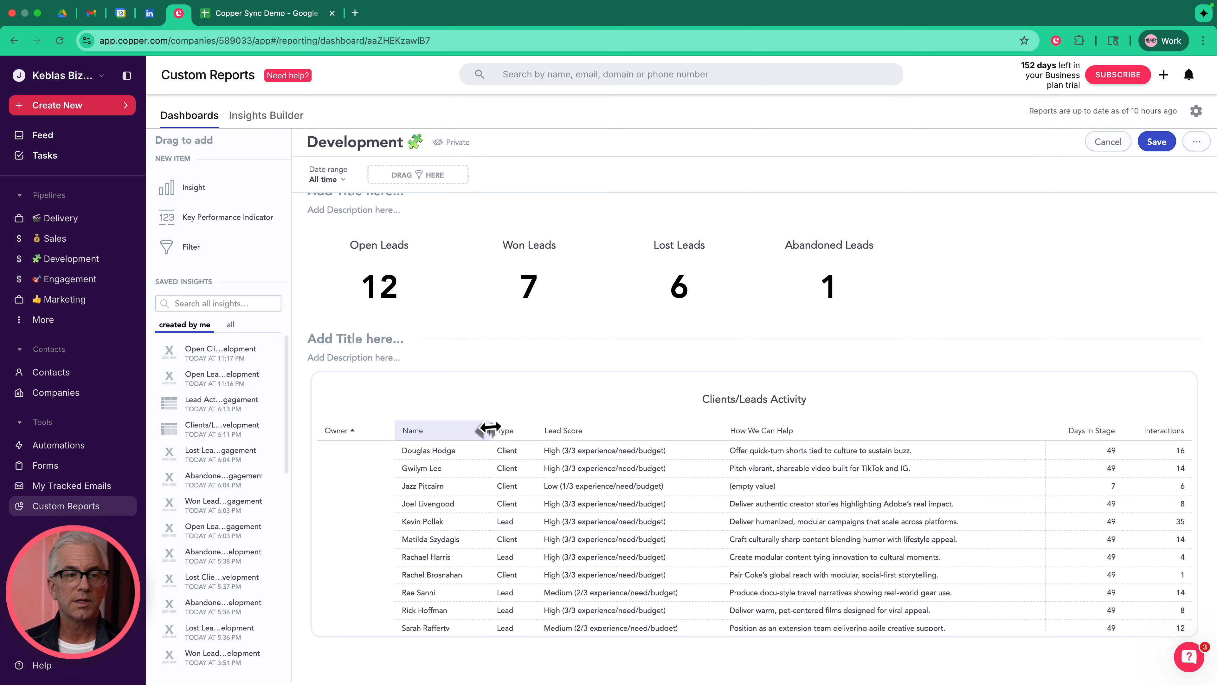
mouse_move(234, 193)
left_mouse_down()
mouse_move(459, 421)
mouse_move(495, 544)
mouse_move(244, 195)
left_mouse_up()
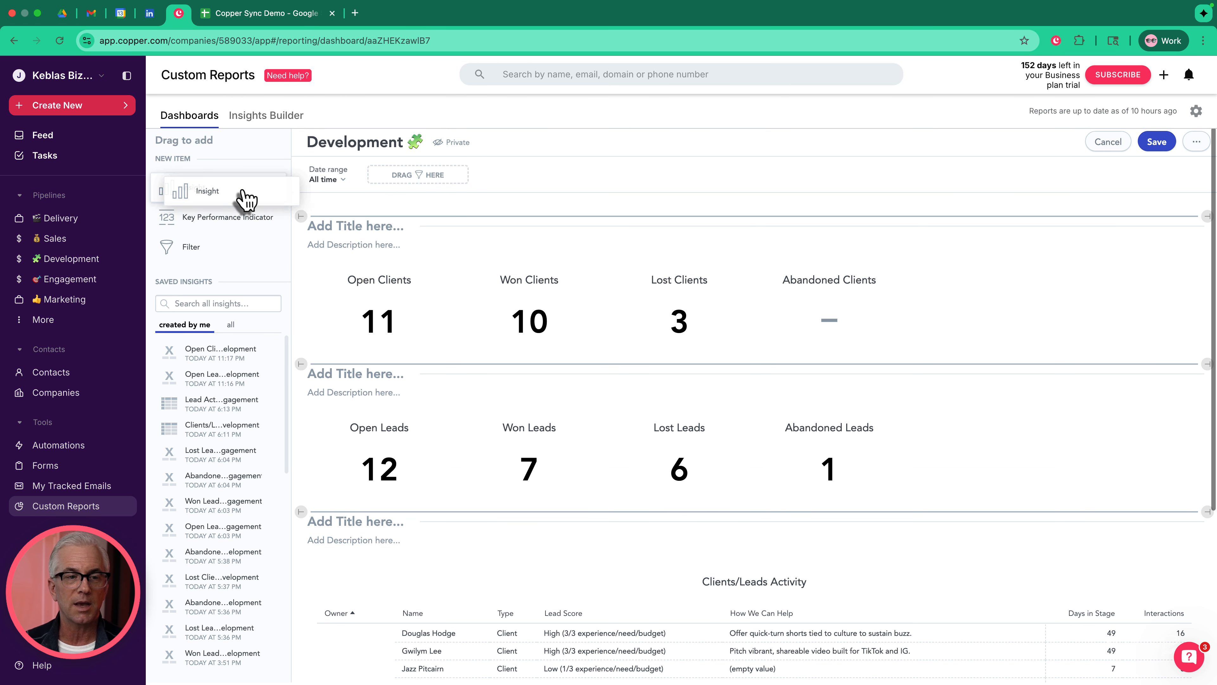
left_click(265, 118)
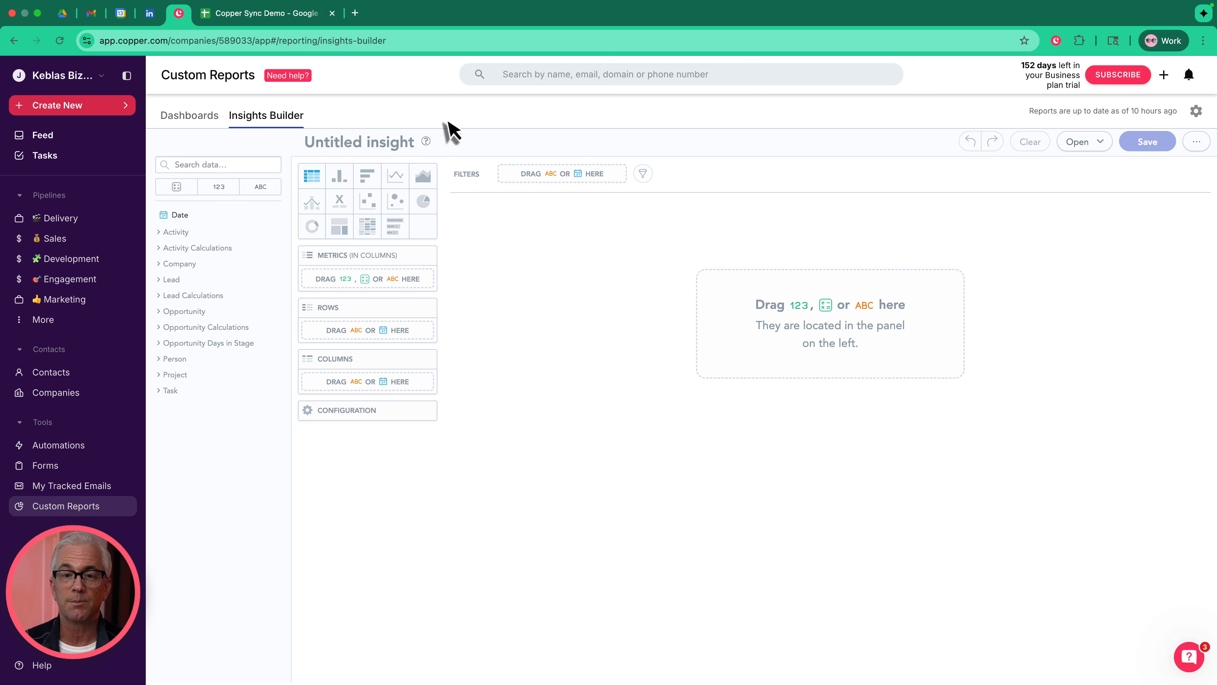
left_click(192, 126)
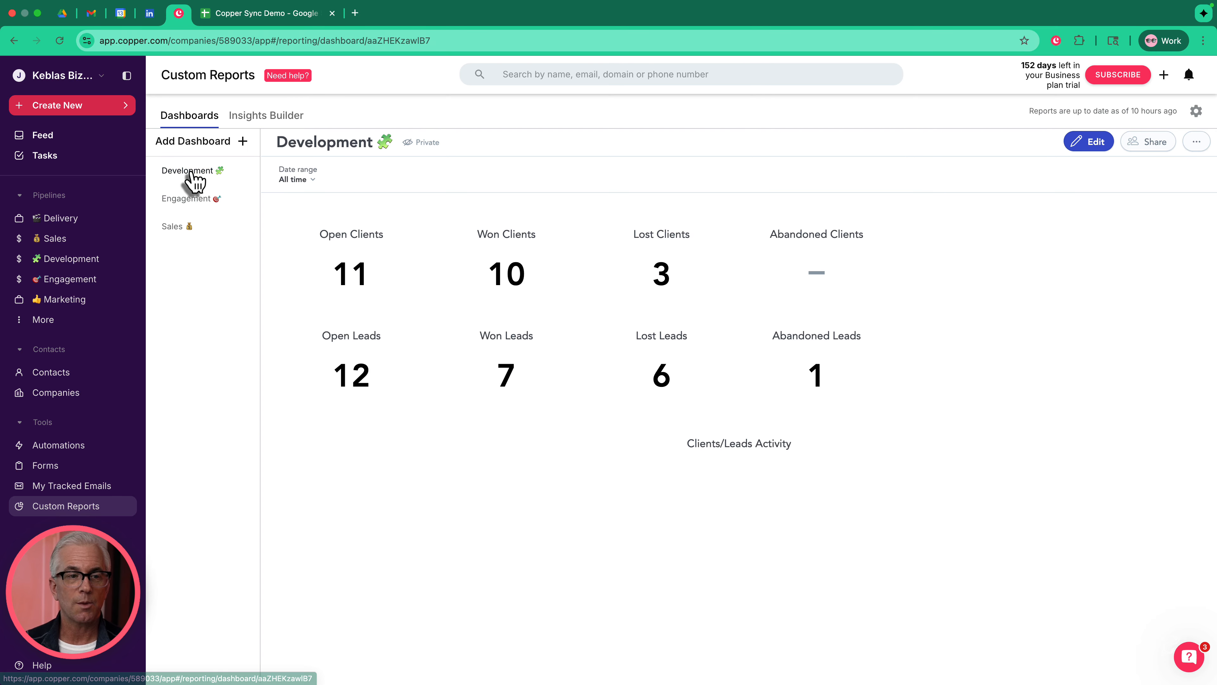
scroll(489, 402, "down", 1)
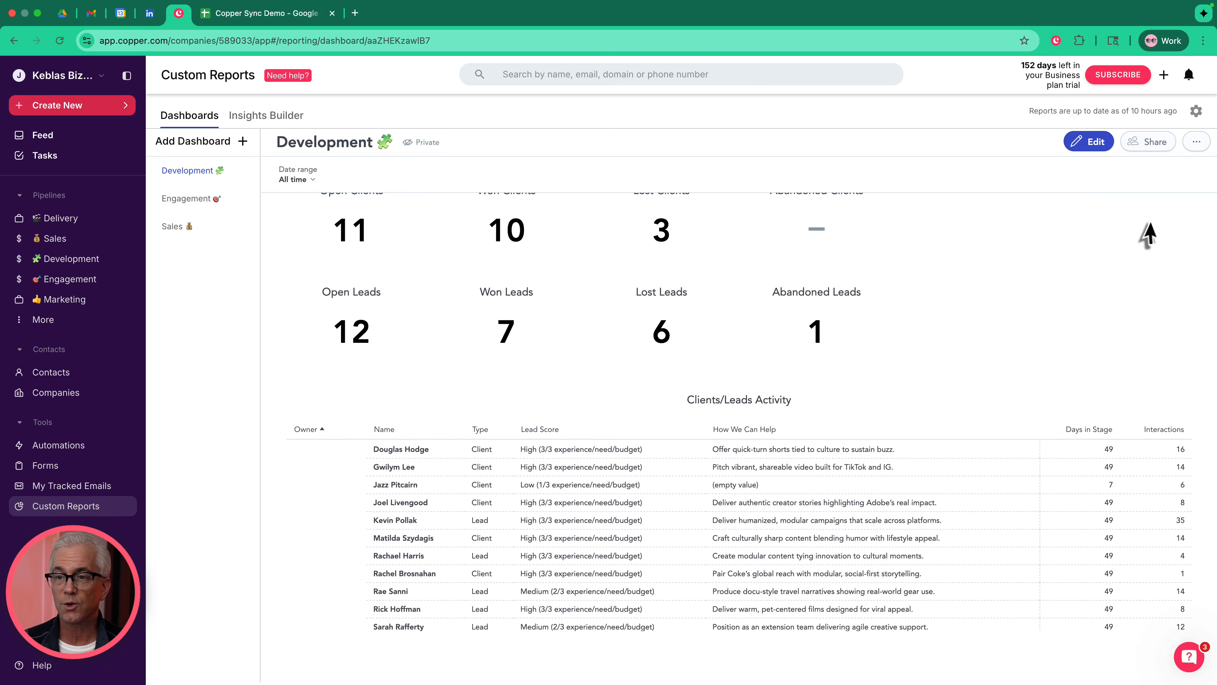
Open the Clients/Leads Activity insight for editing from the dashboard and review its Opp Status filter choices without changing them.
left_click(1088, 142)
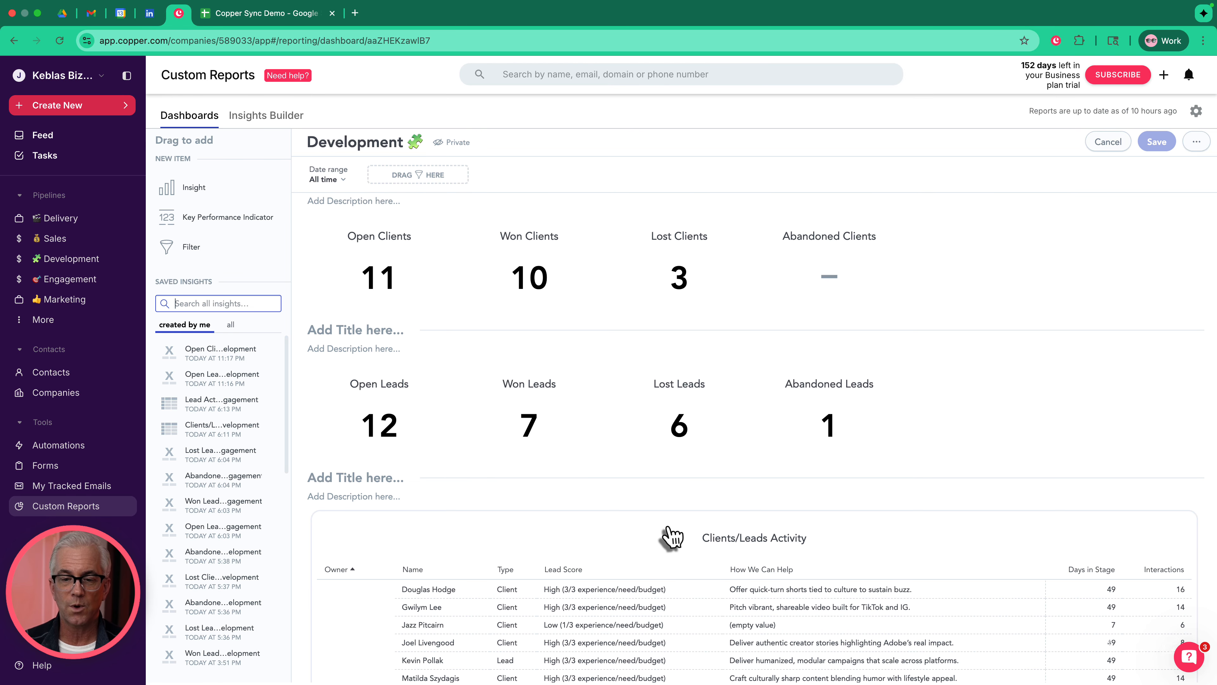
left_click(1175, 534)
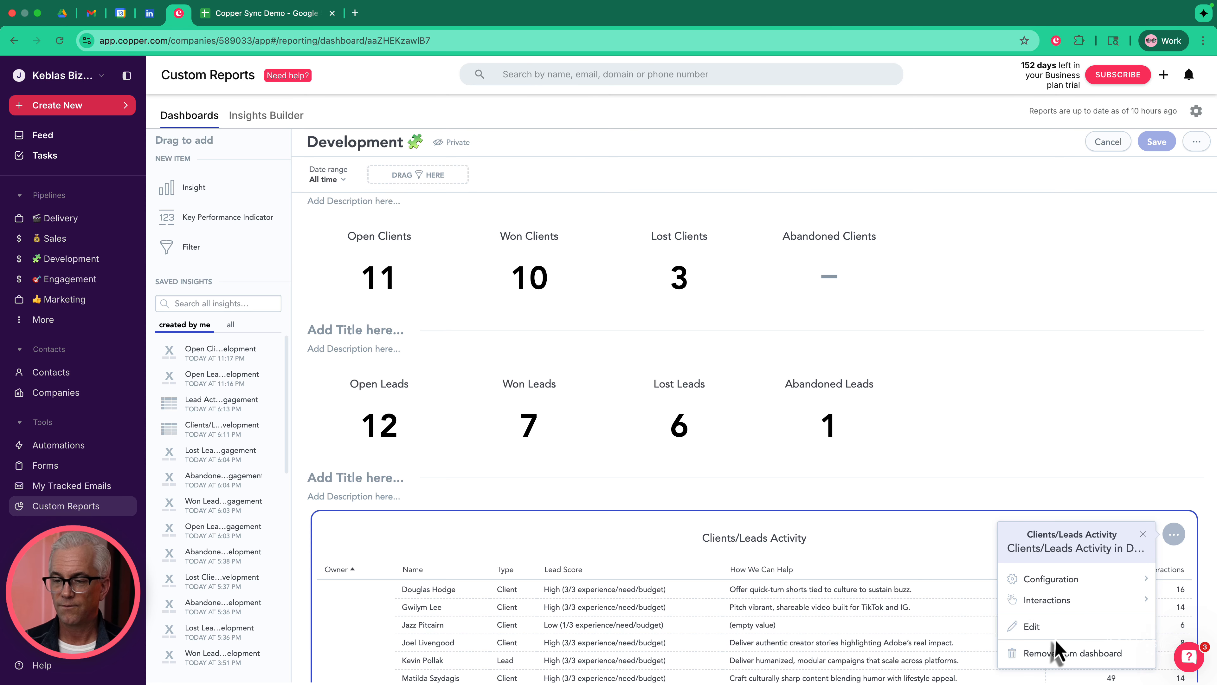
left_click(1055, 628)
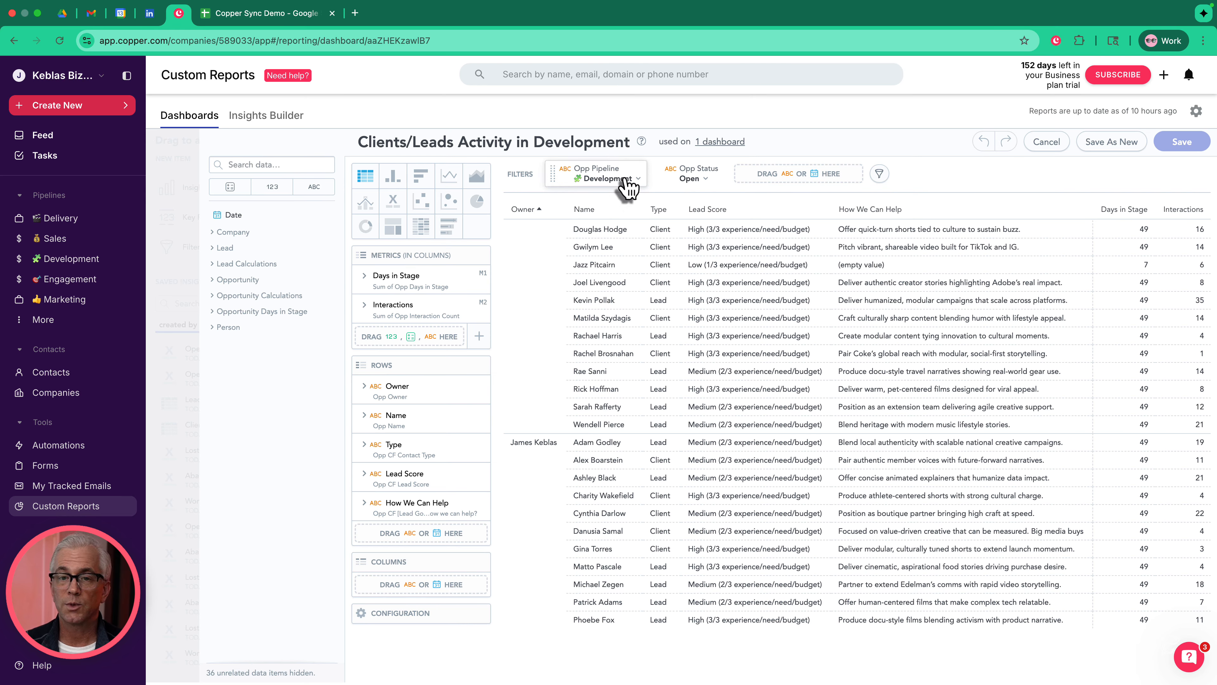
left_click(710, 179)
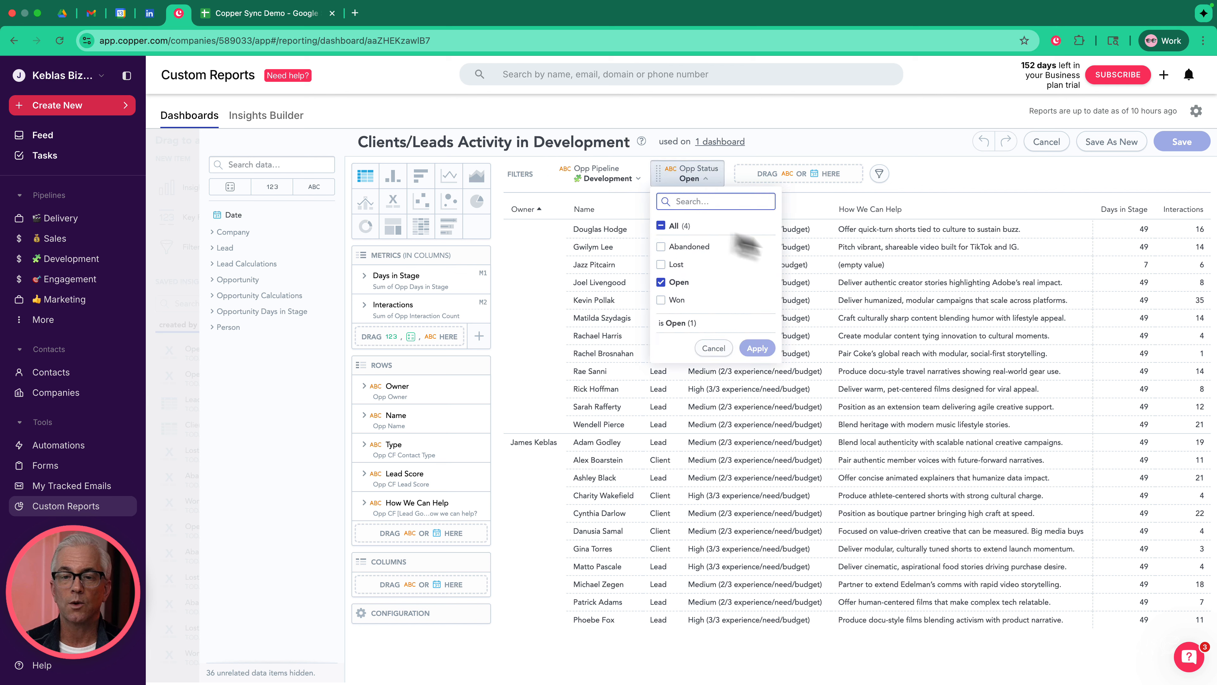
left_click(794, 123)
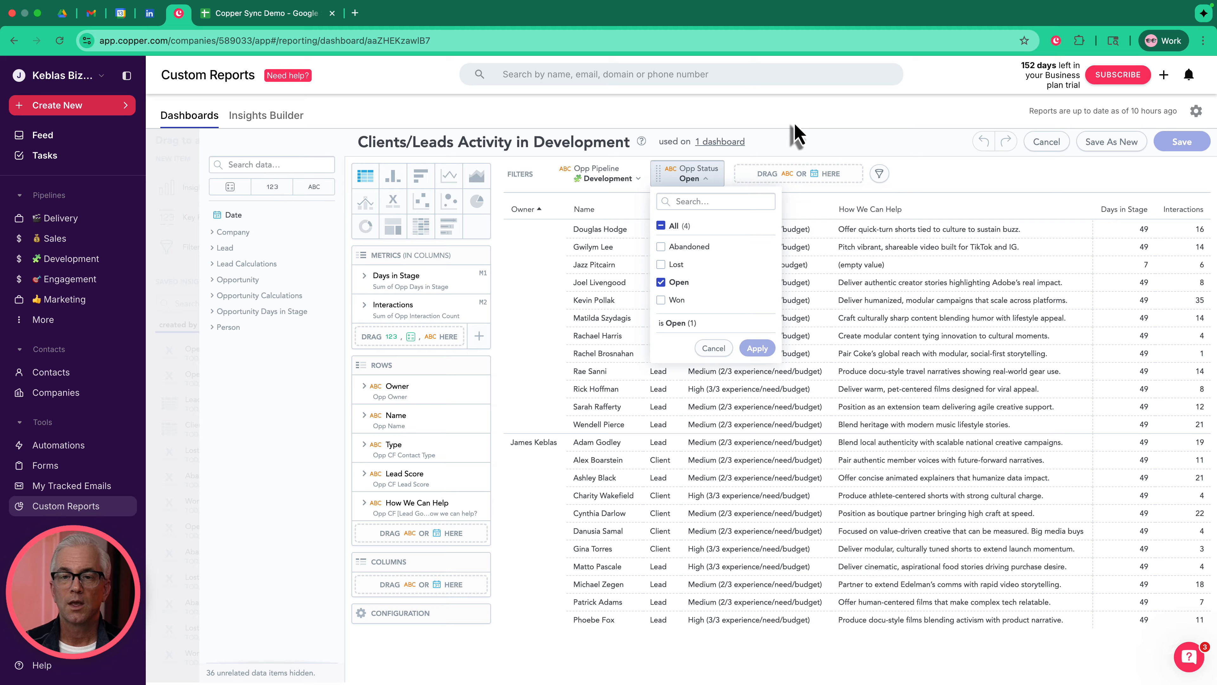
left_click(714, 353)
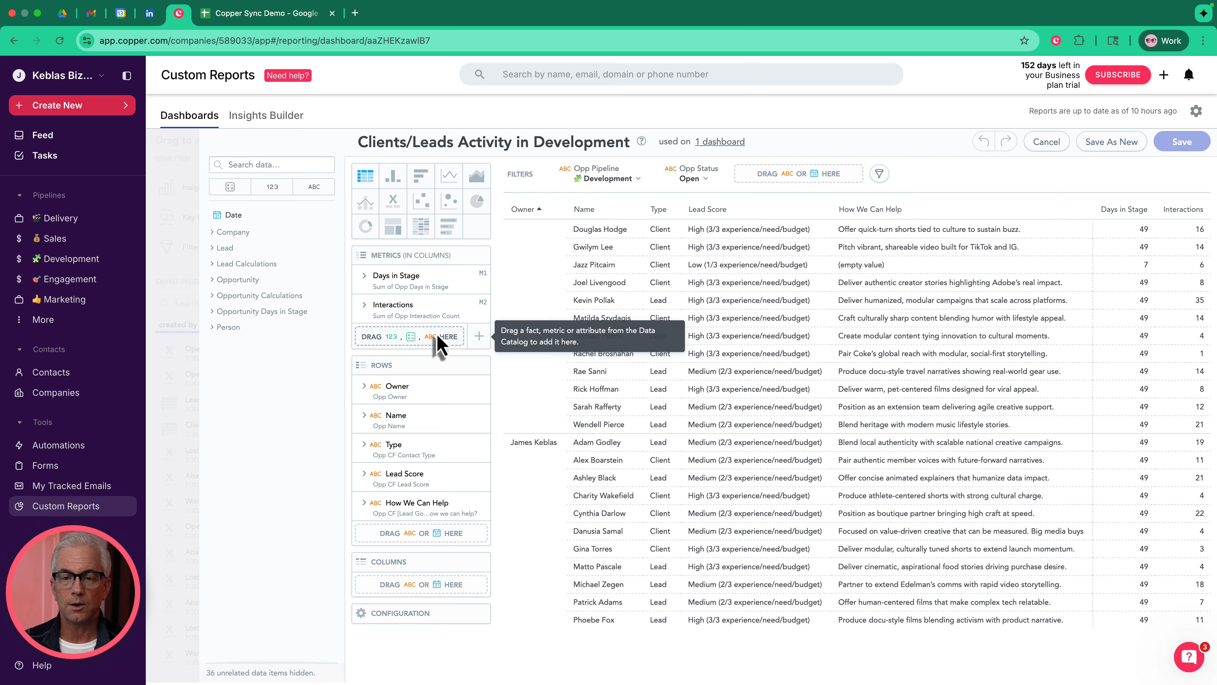
Review the aggregation and attribute filter choices of the Days in Stage metric, and check the settings of the Interactions metric.
left_click(410, 288)
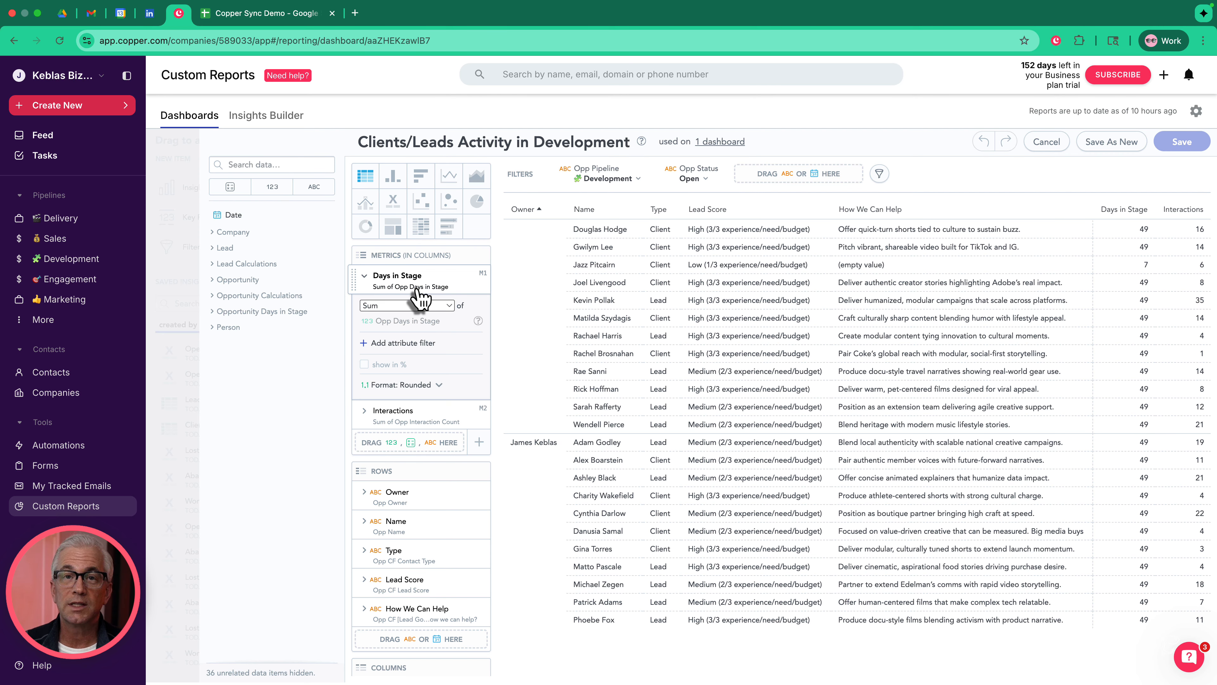
left_click(448, 308)
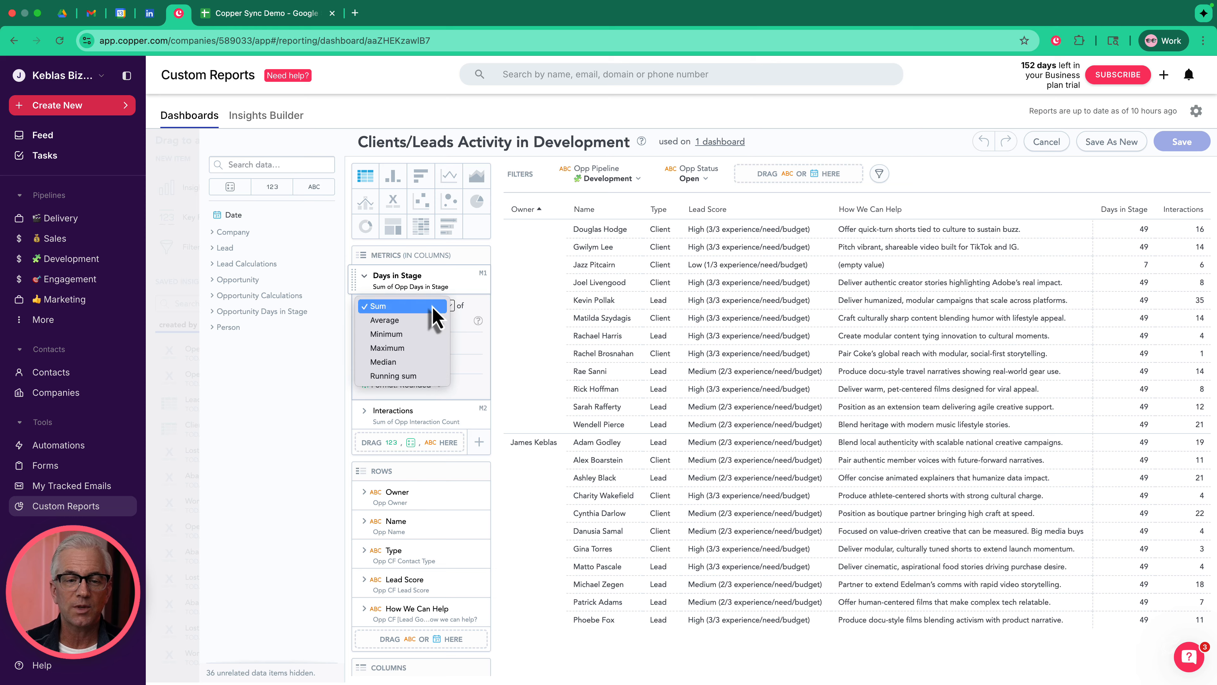
left_click(450, 309)
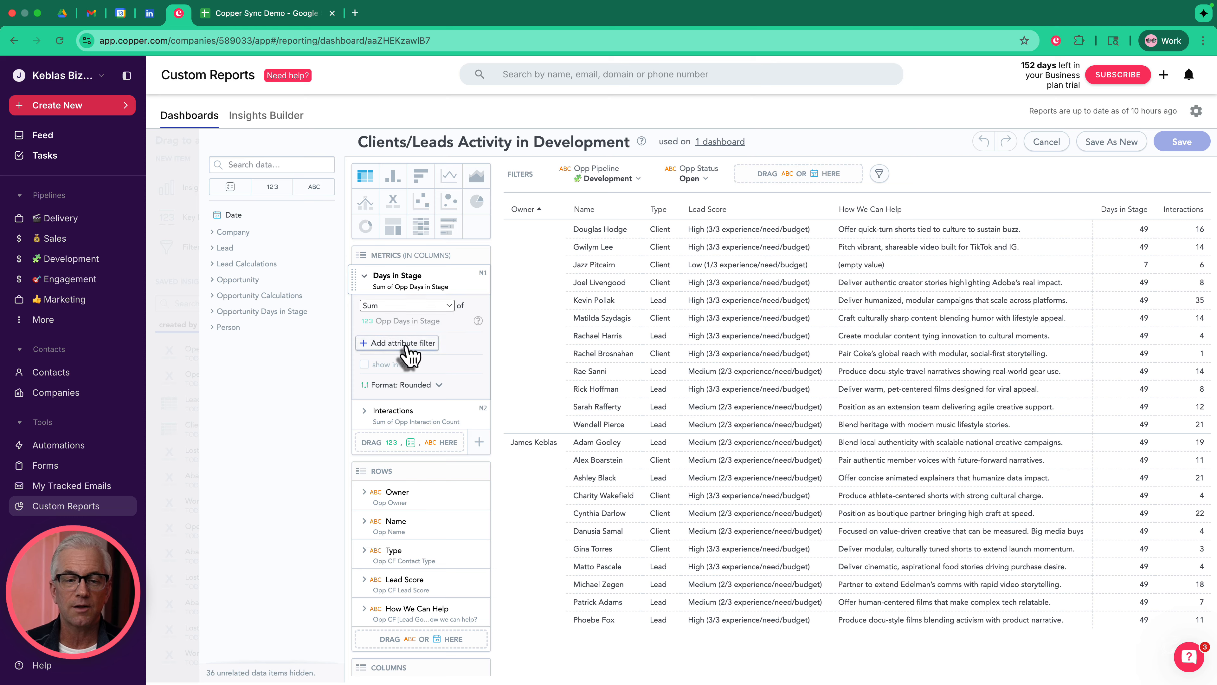
left_click(394, 343)
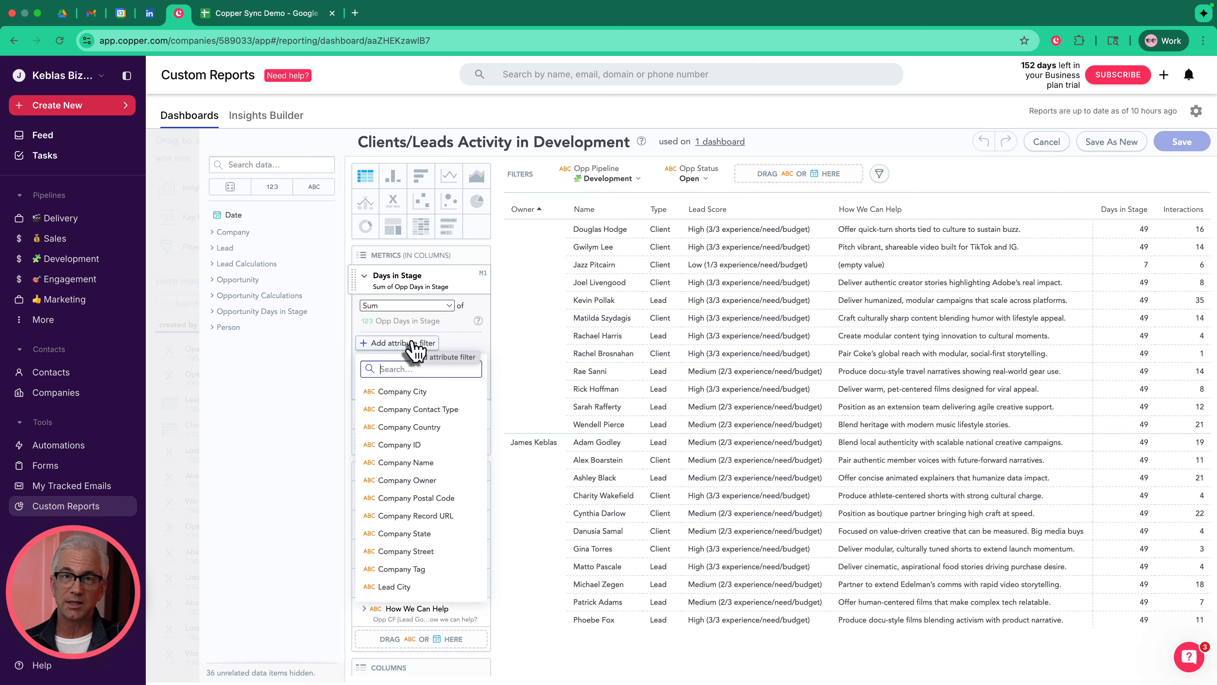
left_click(478, 352)
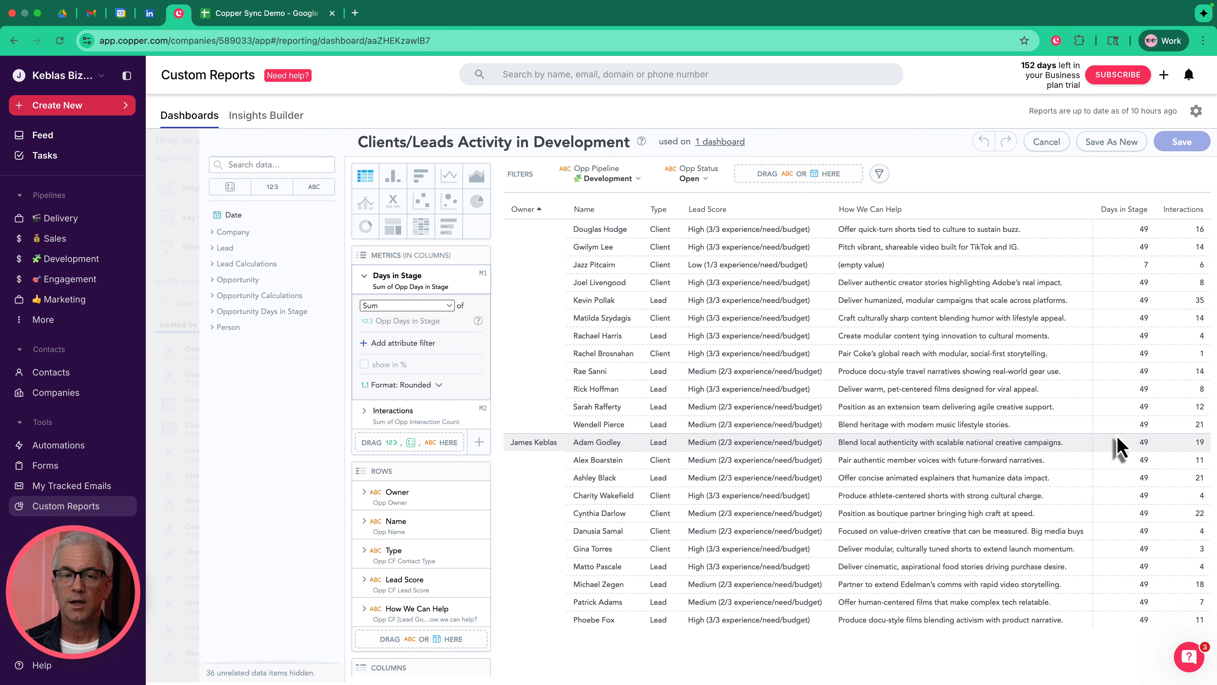
left_click(365, 277)
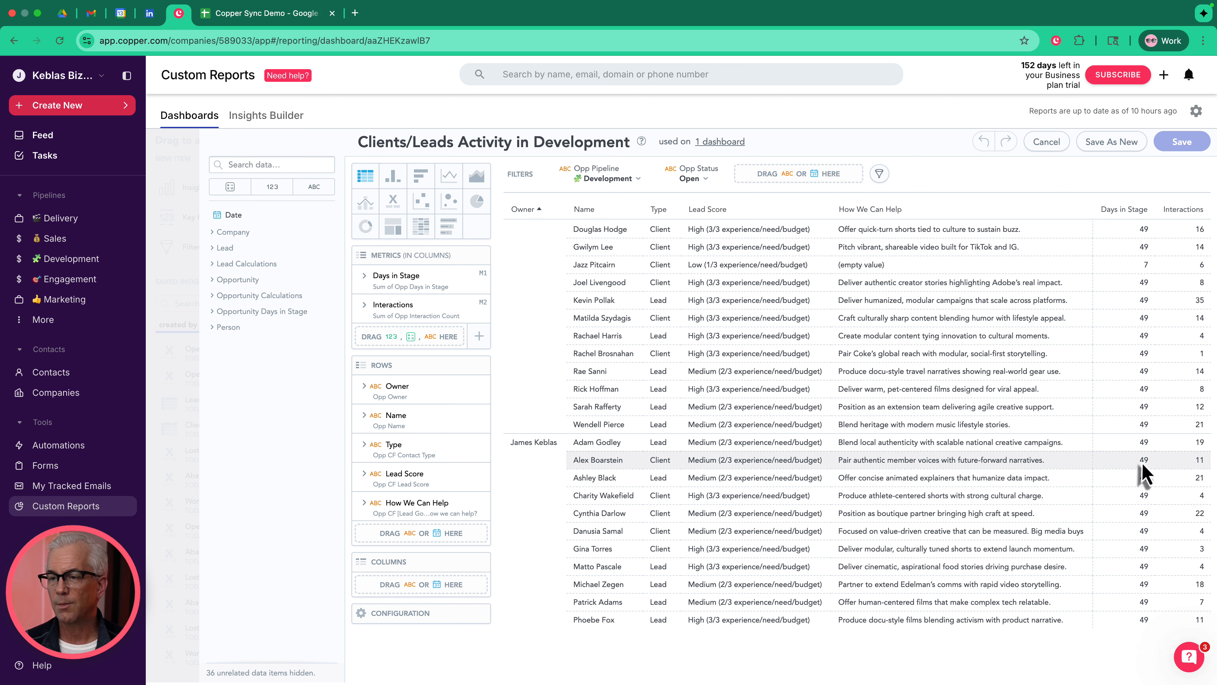
left_click(409, 329)
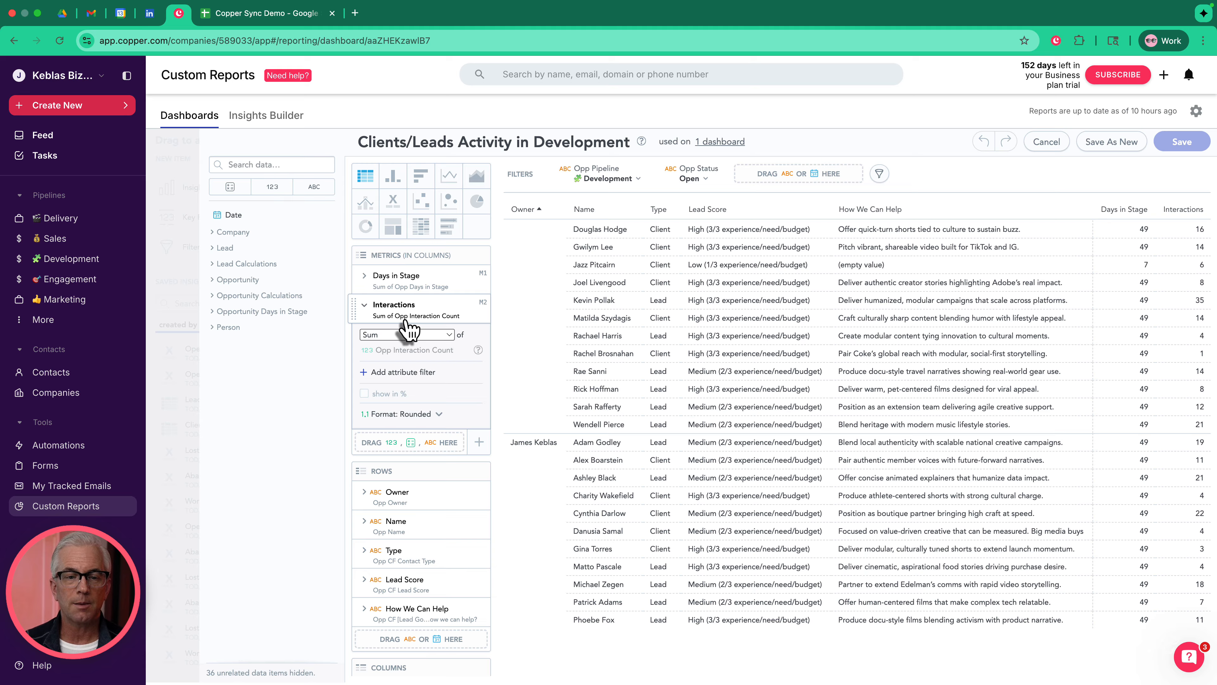
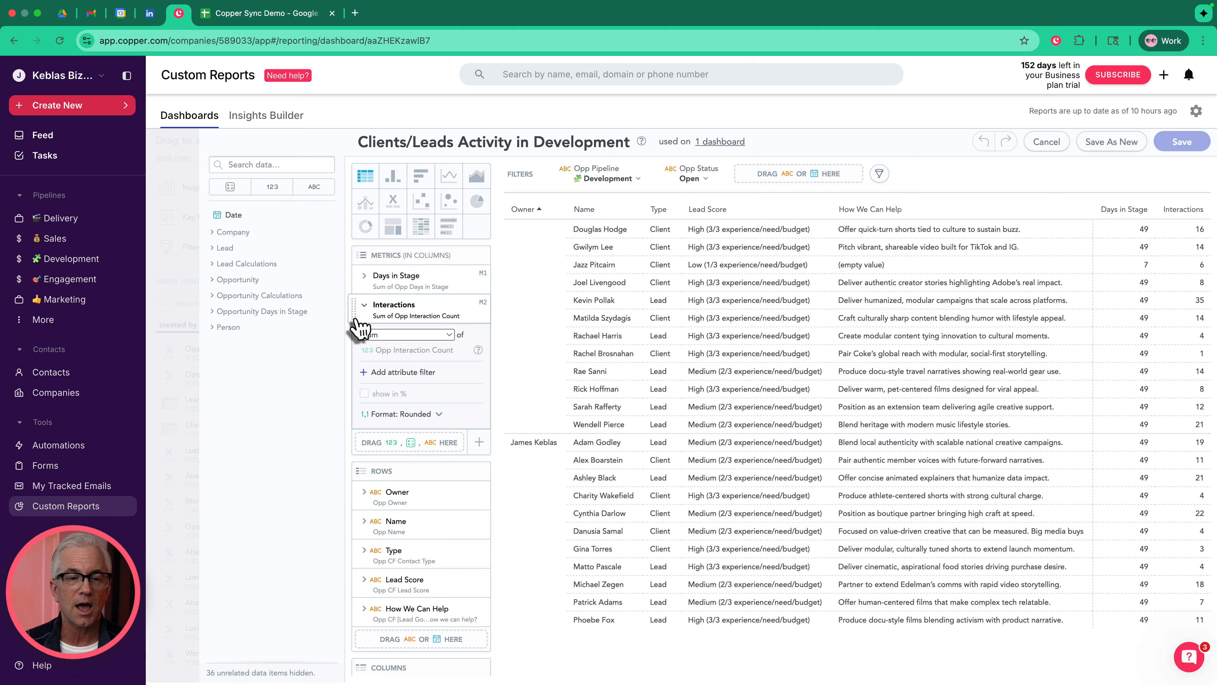
left_click(365, 306)
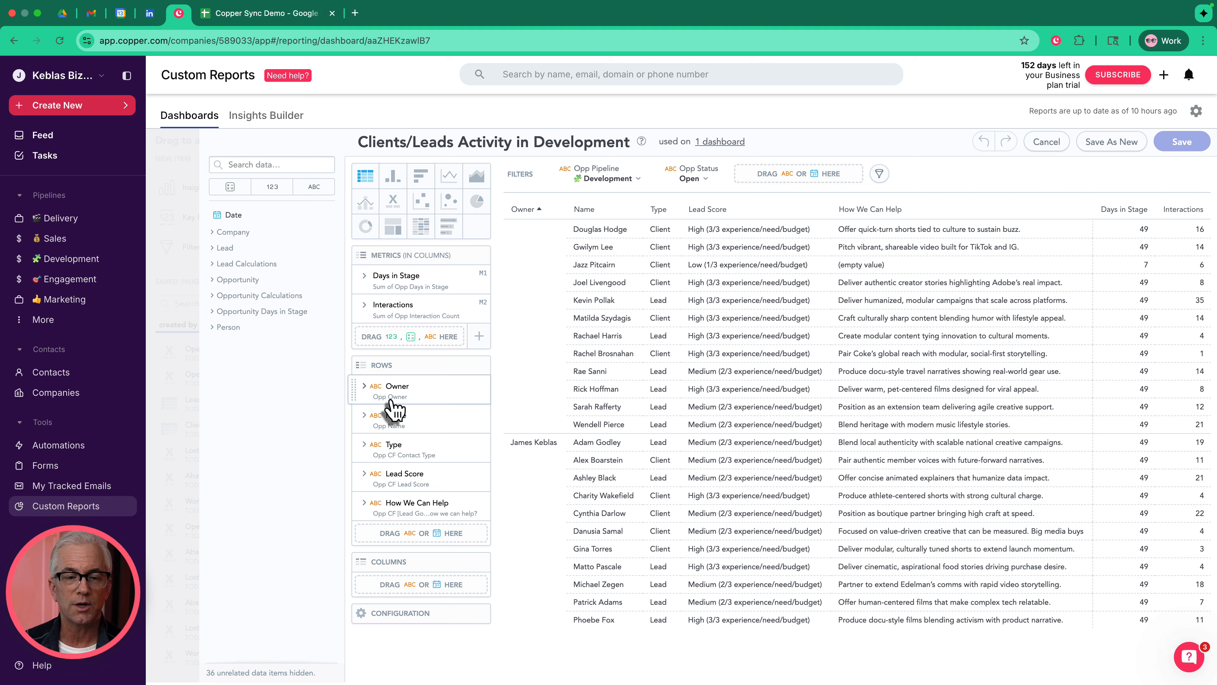
Search the data catalog for "owner", show where Opp Owner goes among the rows, and inspect the Owner row's label and source field.
left_click(268, 167)
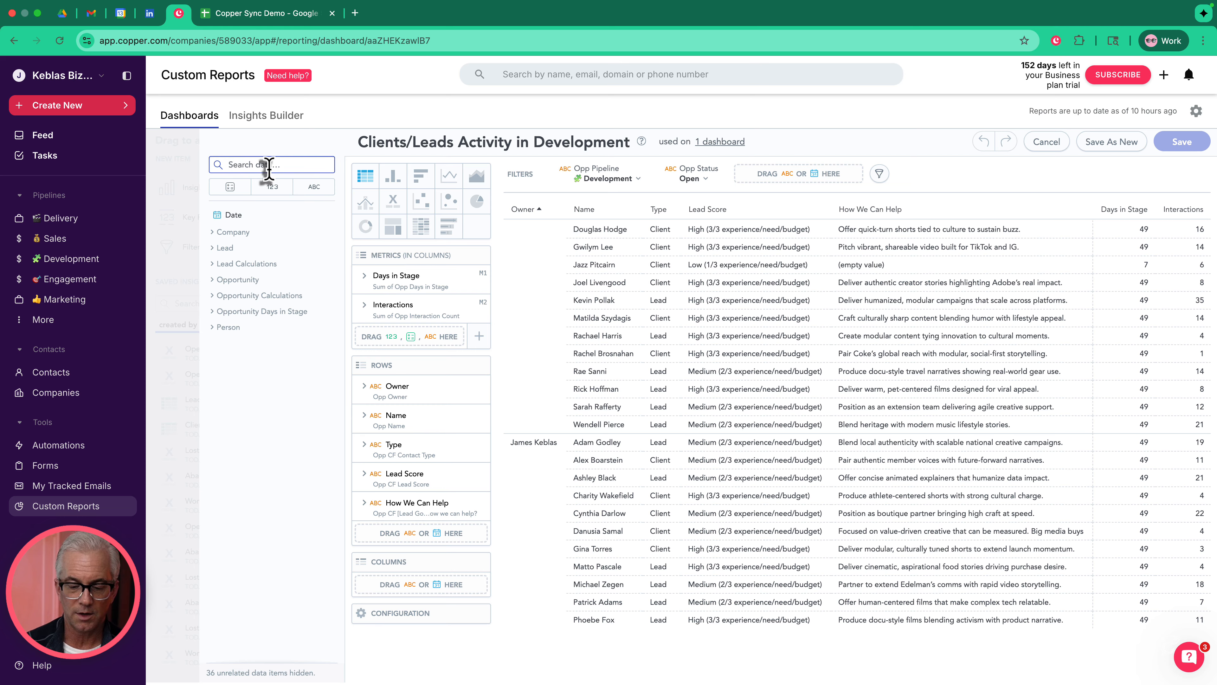
type("owner")
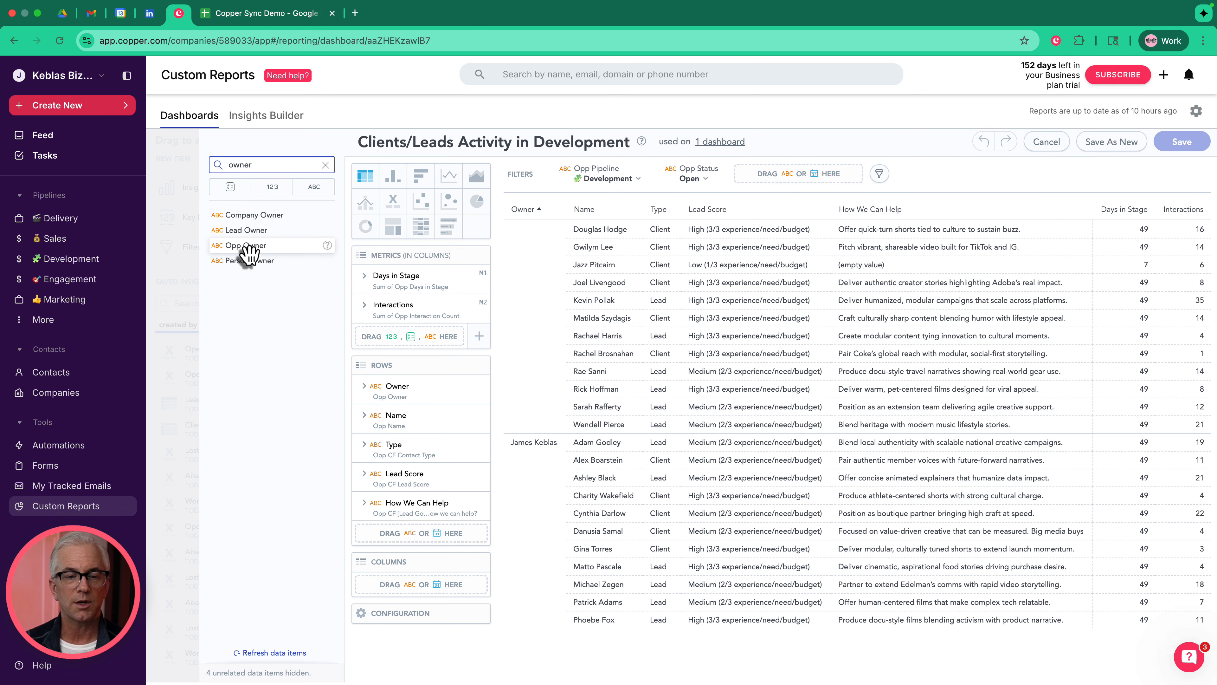
left_click_drag(249, 251, 383, 397)
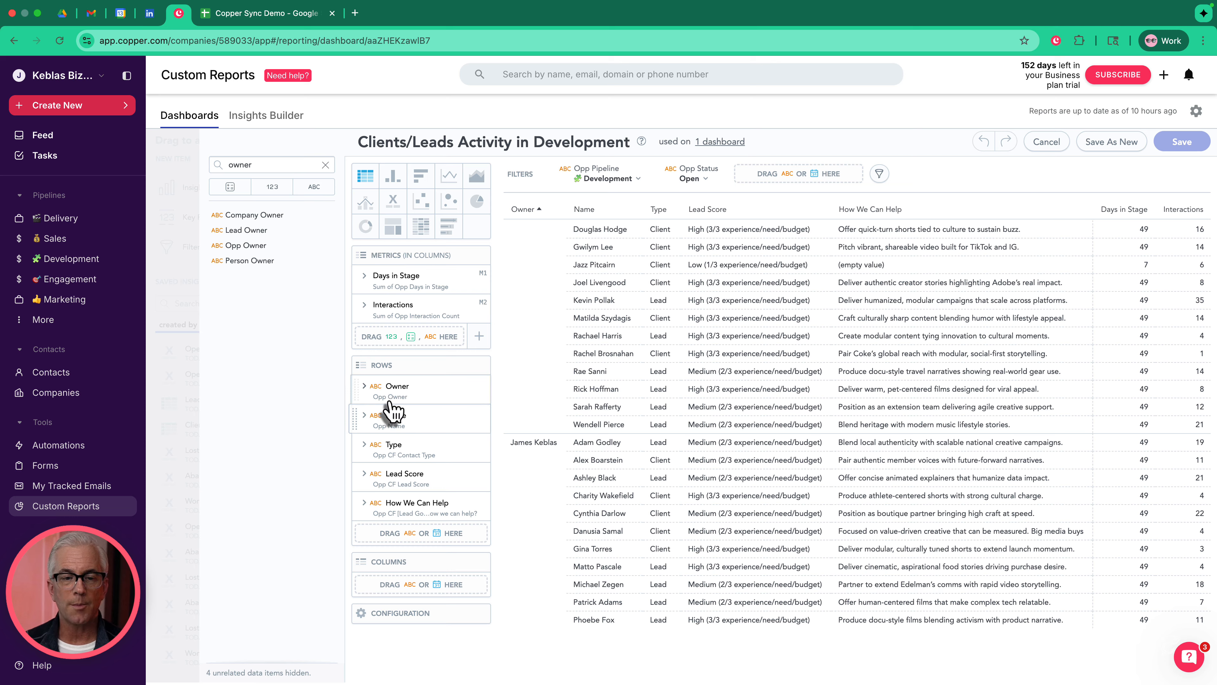
left_click(366, 394)
double_click(407, 387)
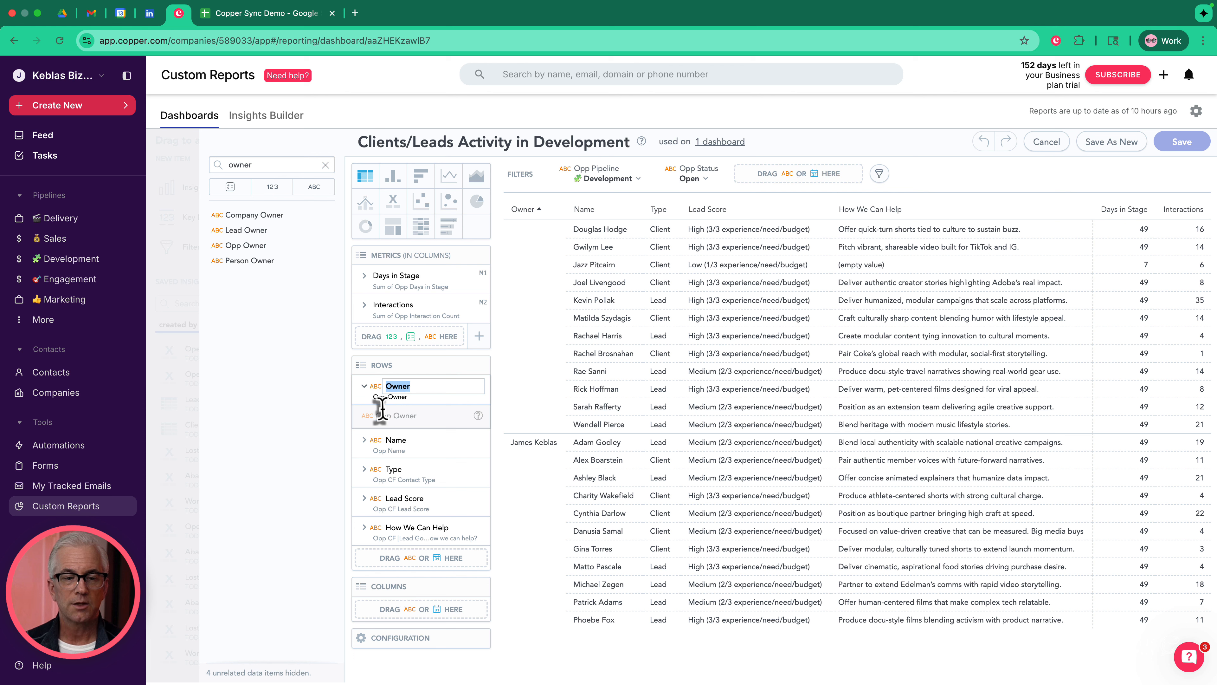
left_click(365, 386)
Check the source fields behind the Name and Type rows of the insight.
left_click(364, 415)
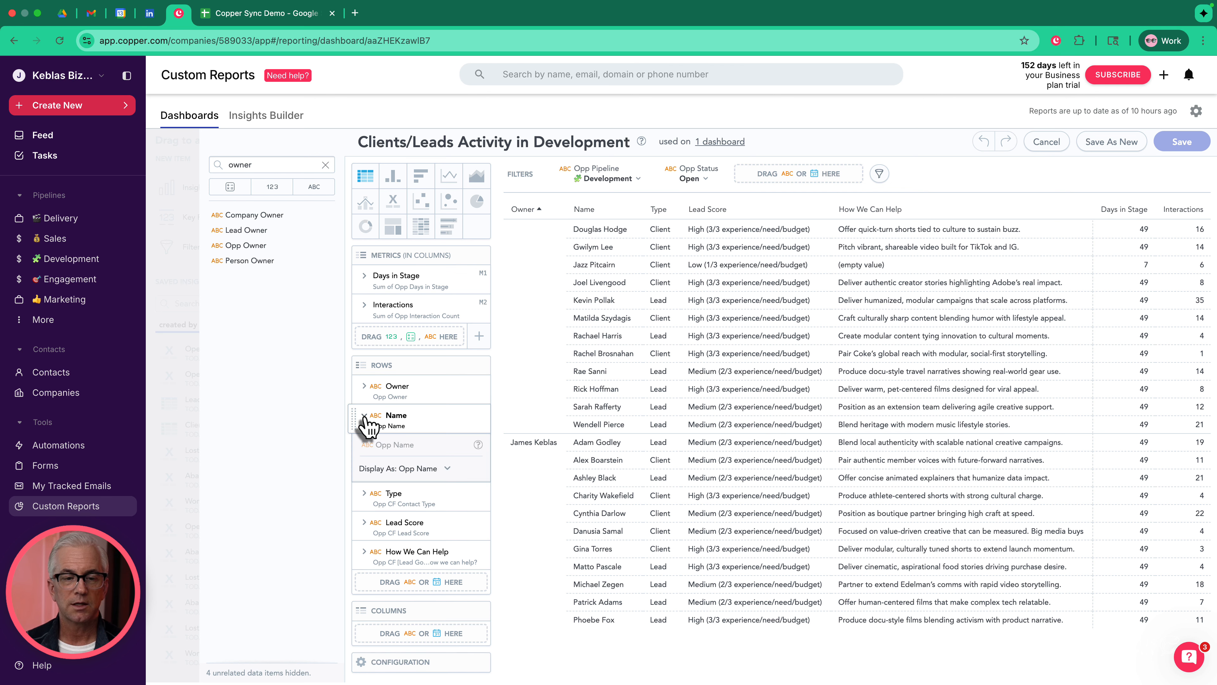
left_click(365, 416)
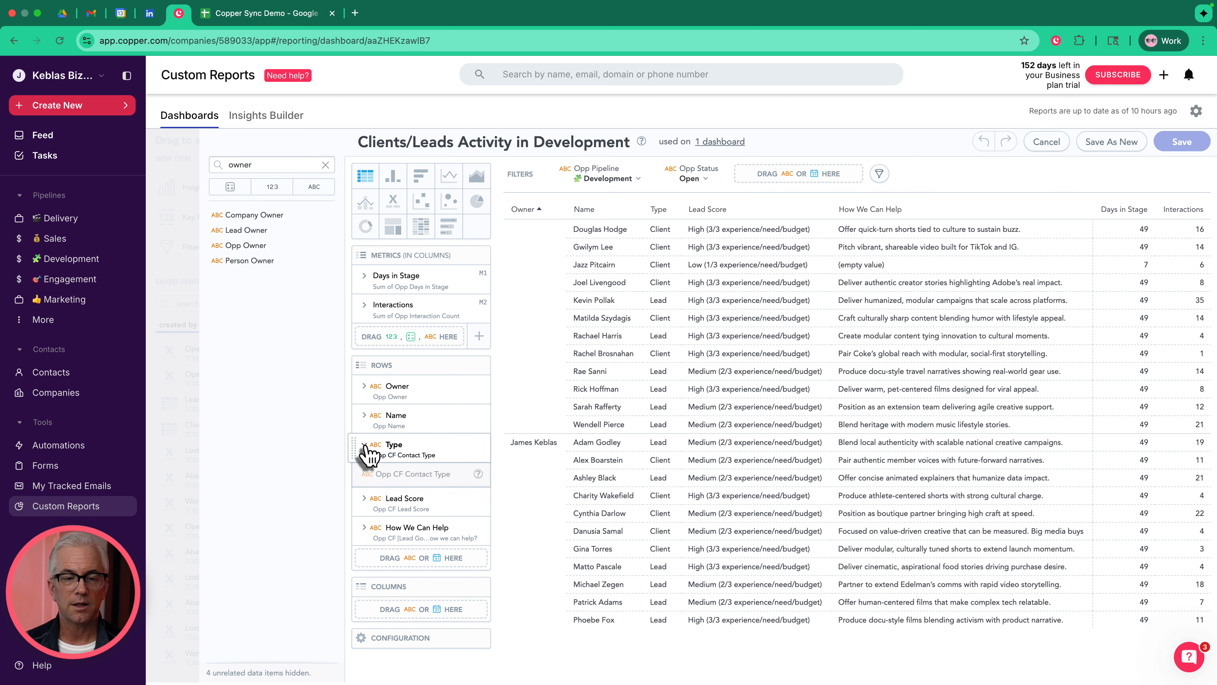
mouse_move(367, 453)
left_mouse_down()
mouse_move(397, 465)
mouse_move(383, 479)
mouse_move(392, 440)
mouse_move(390, 477)
mouse_move(394, 436)
mouse_move(422, 412)
mouse_move(407, 414)
mouse_move(396, 471)
mouse_move(434, 462)
mouse_move(354, 455)
left_mouse_up()
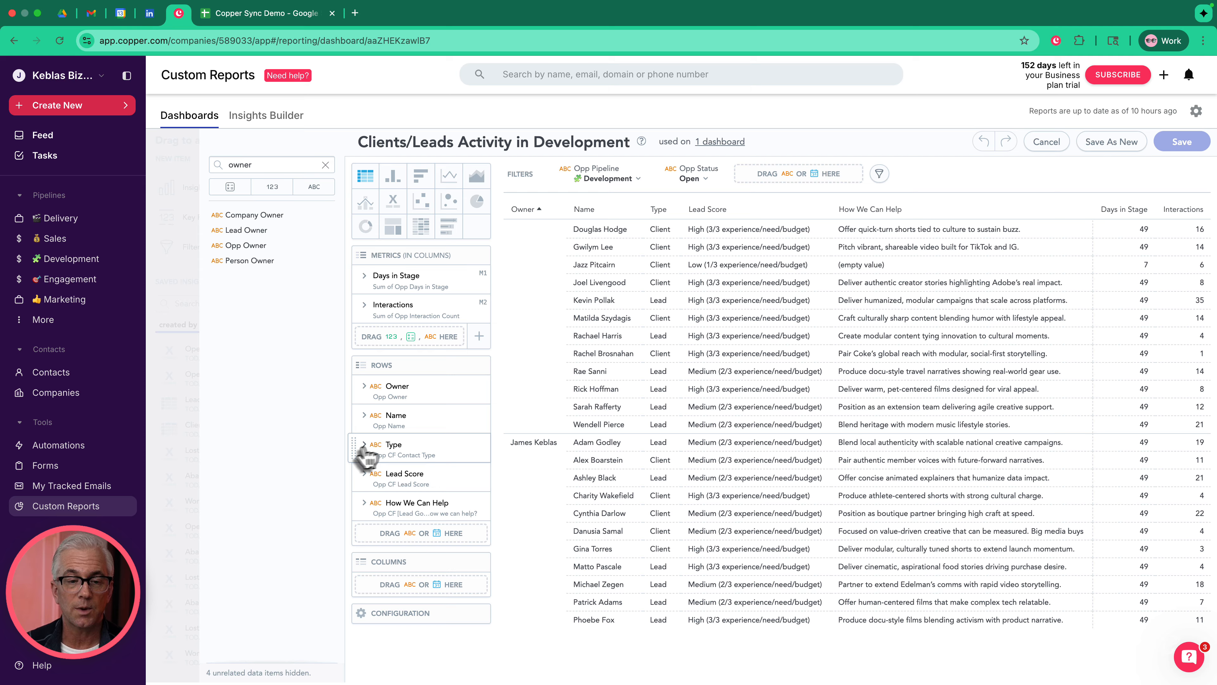
left_click(365, 446)
left_click(365, 447)
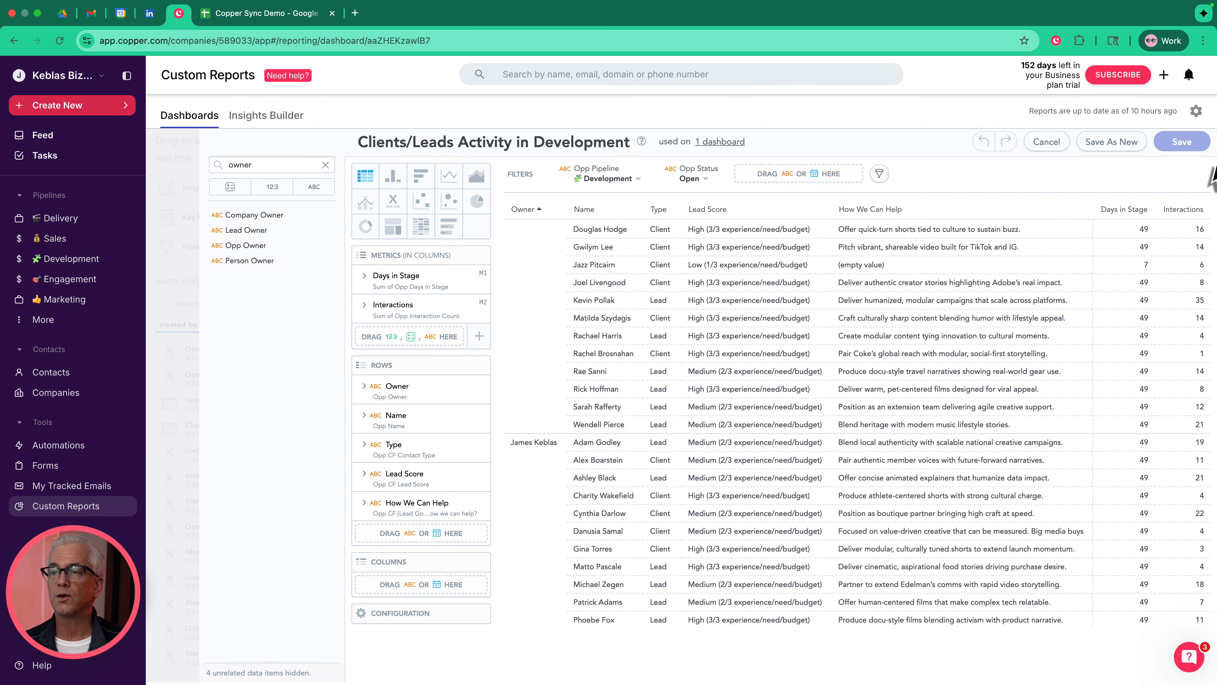
Open a new pipeline record form, review its fields from Name down to Visibility, and cancel it without saving.
mouse_move(1108, 220)
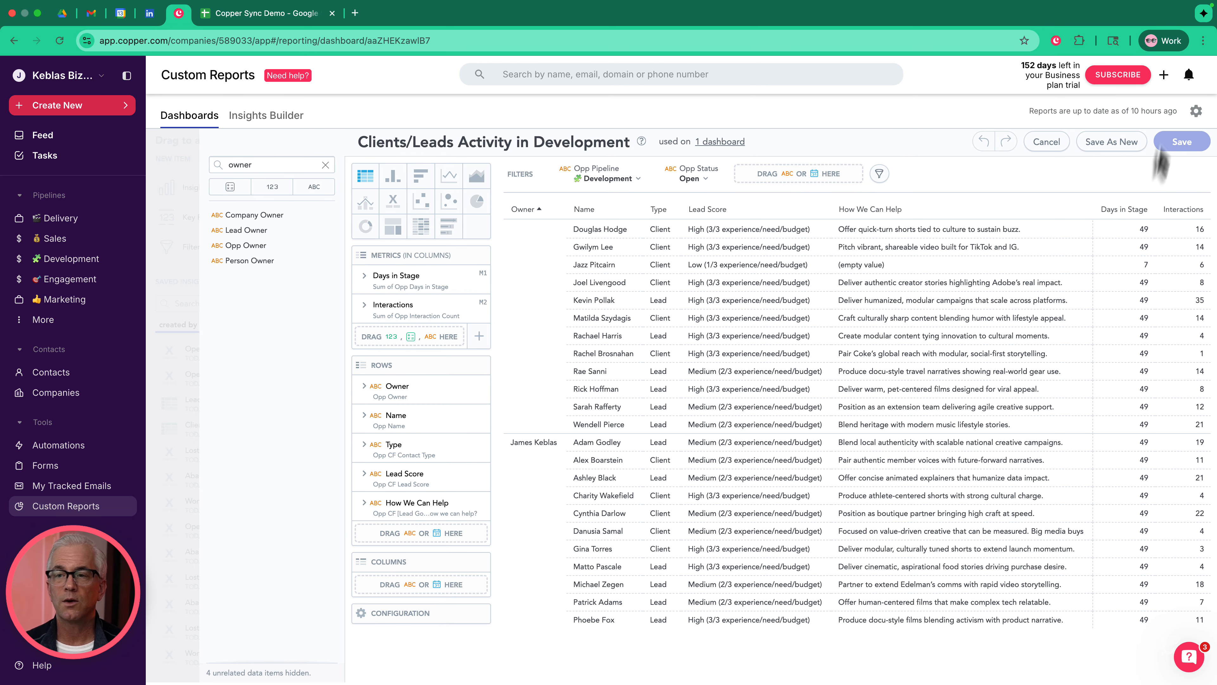
left_click(1164, 74)
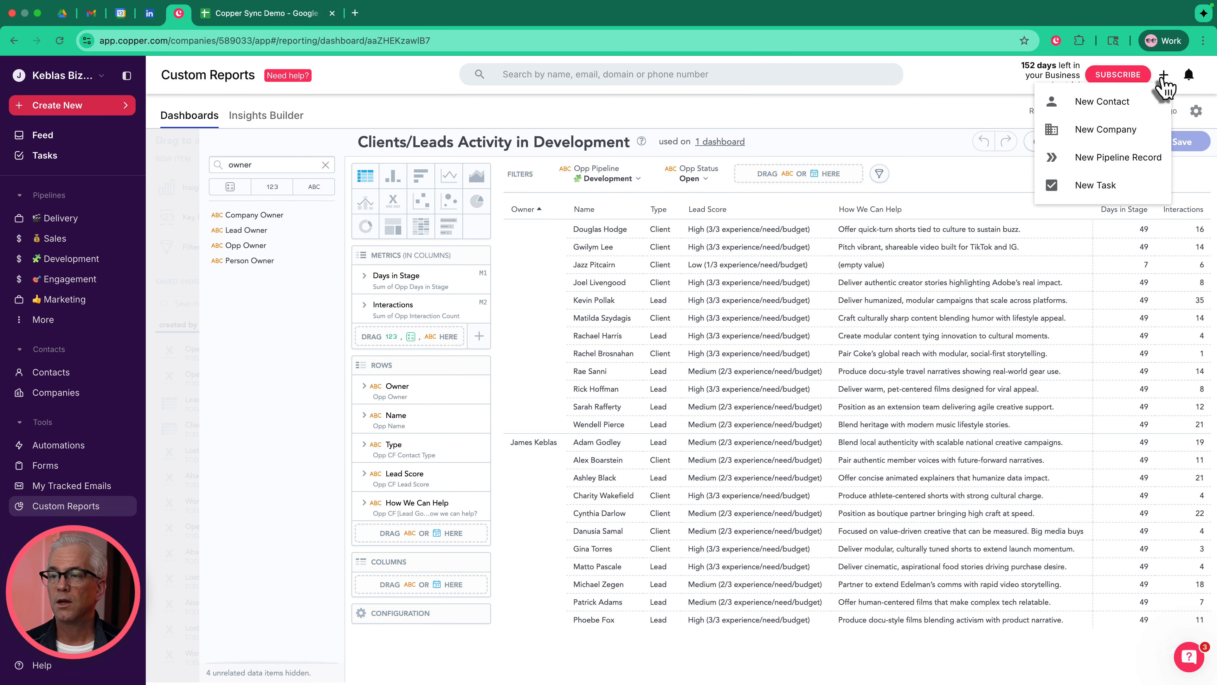
left_click(1116, 157)
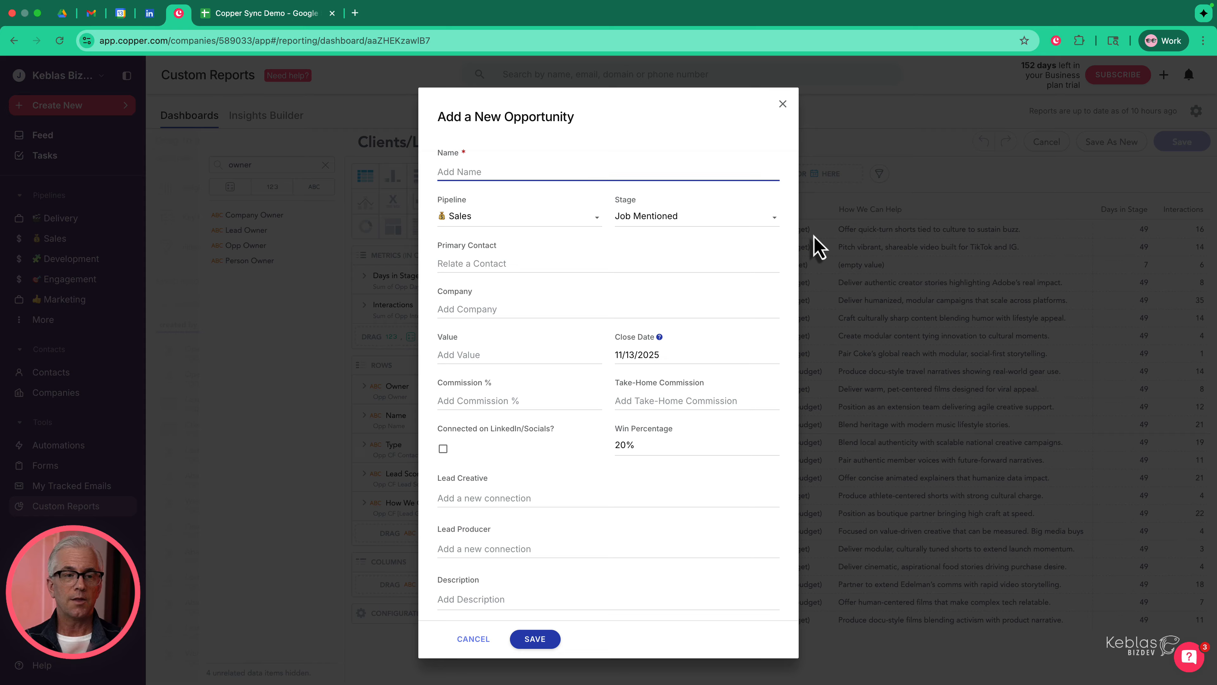
scroll(652, 398, "down", 2)
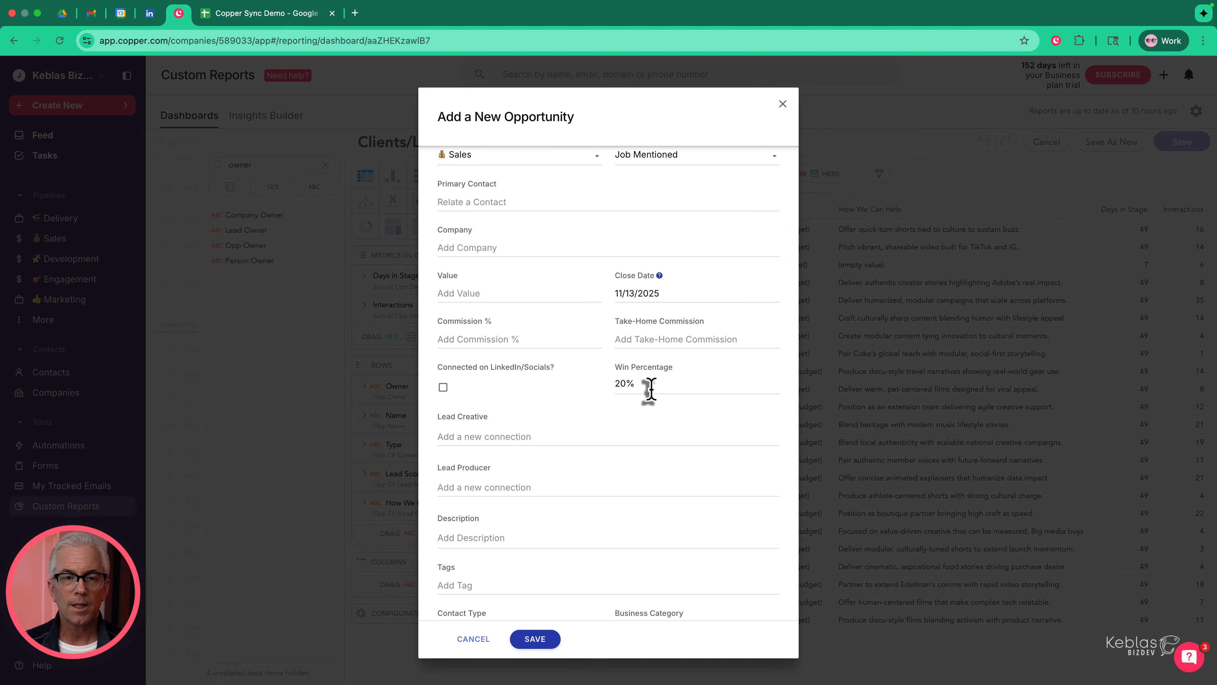
scroll(650, 389, "down", 5)
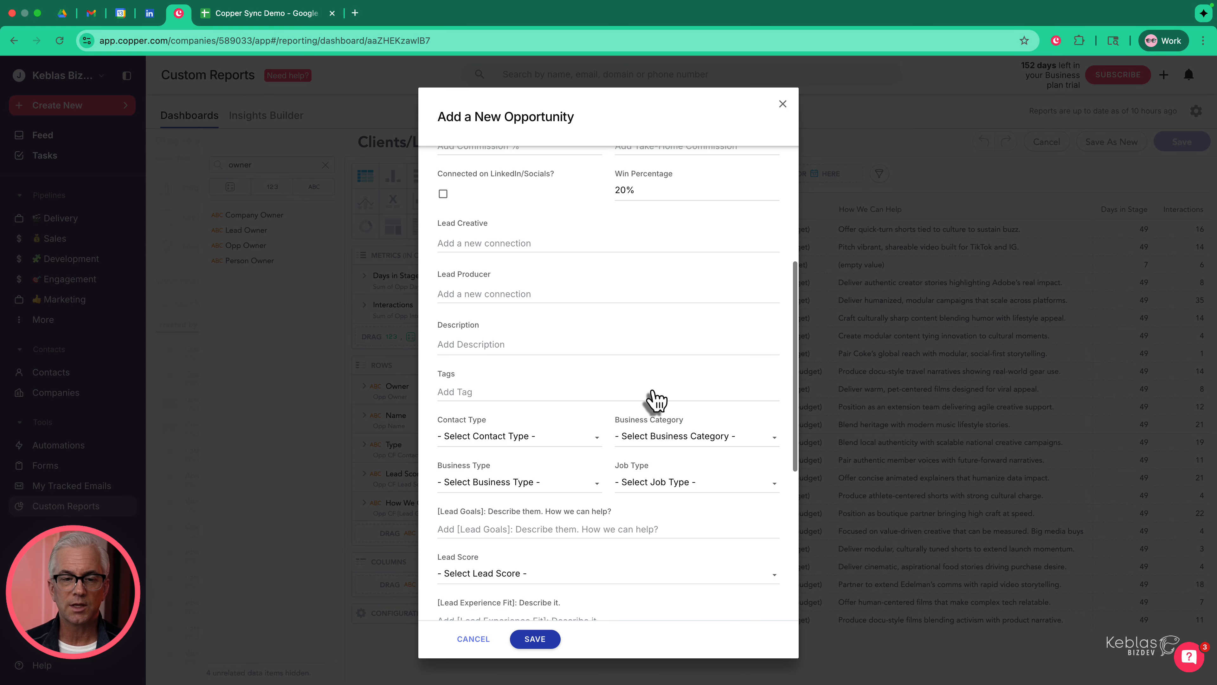
scroll(655, 400, "down", 2)
scroll(655, 400, "down", 2)
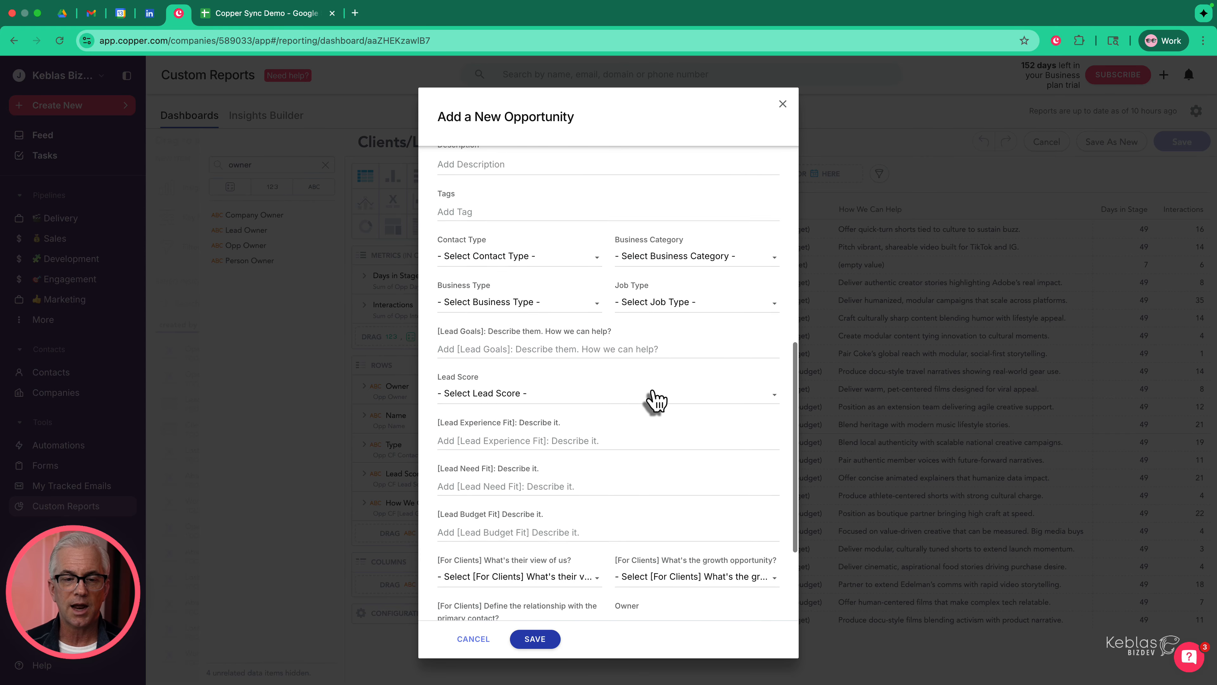
scroll(655, 400, "down", 2)
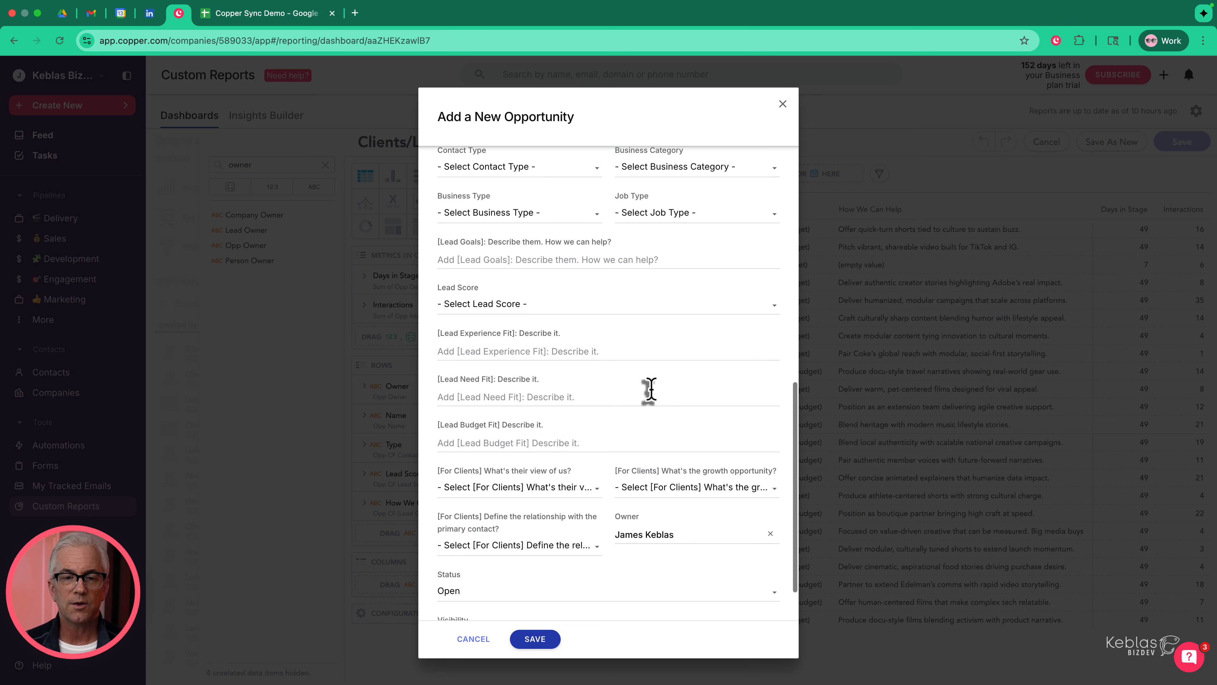
scroll(512, 352, "down", 2)
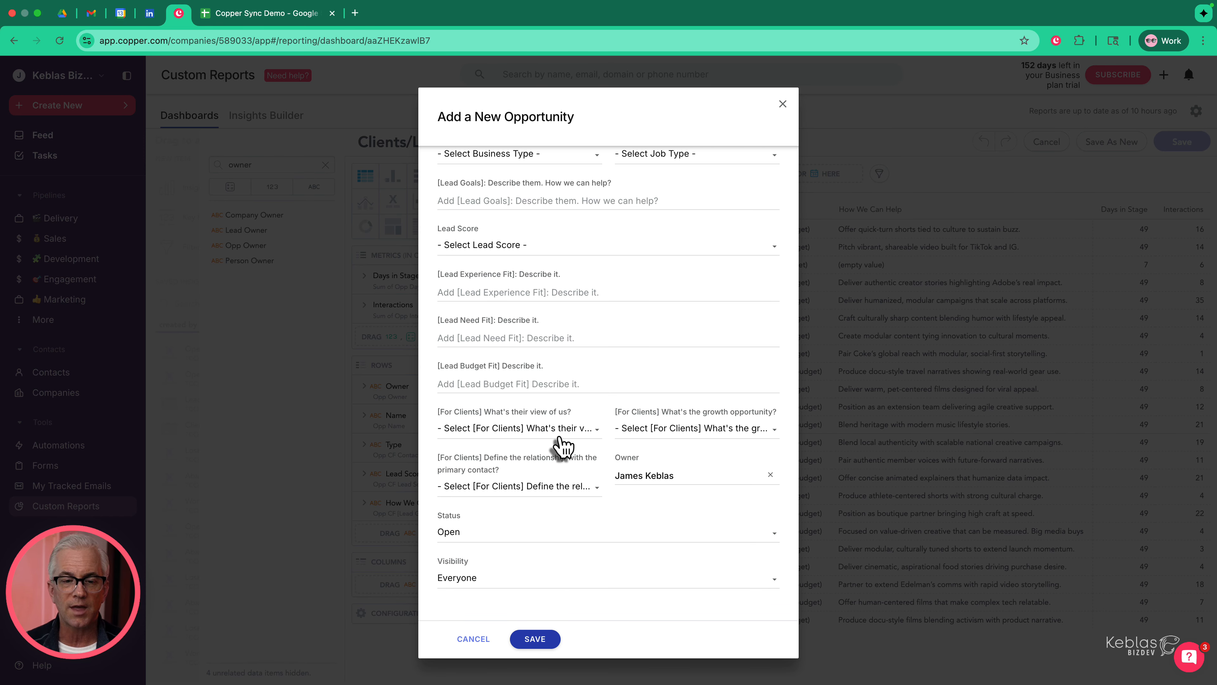
scroll(563, 446, "up", 2)
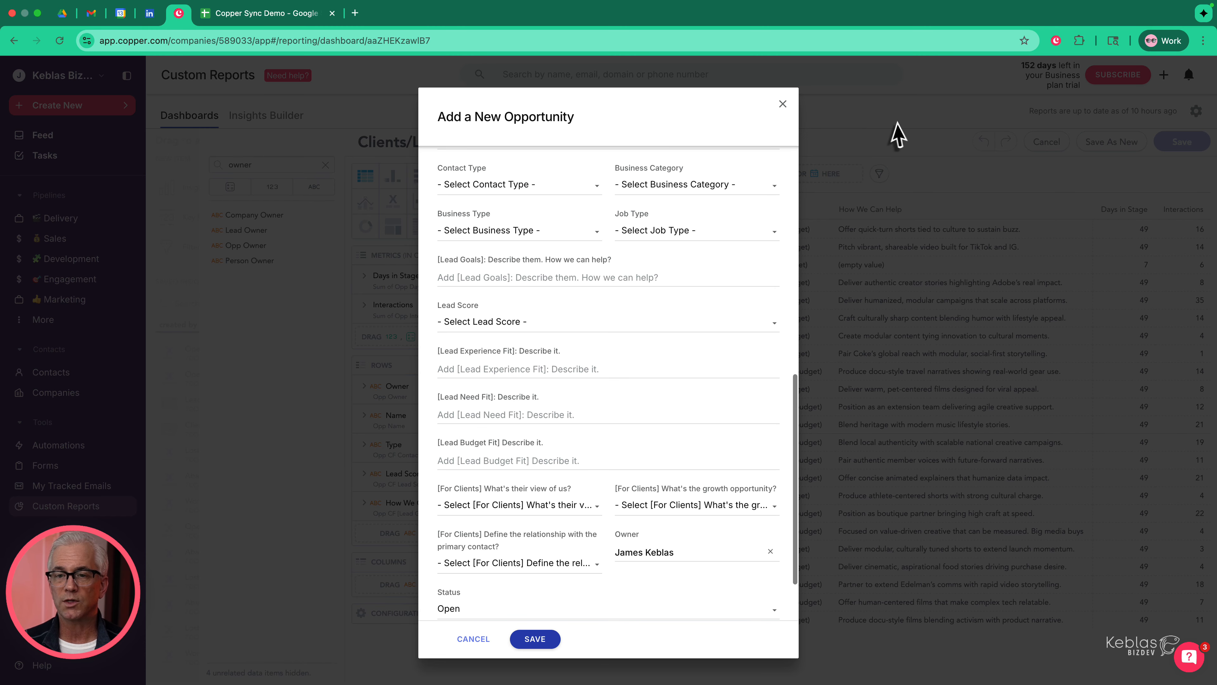
left_click(474, 639)
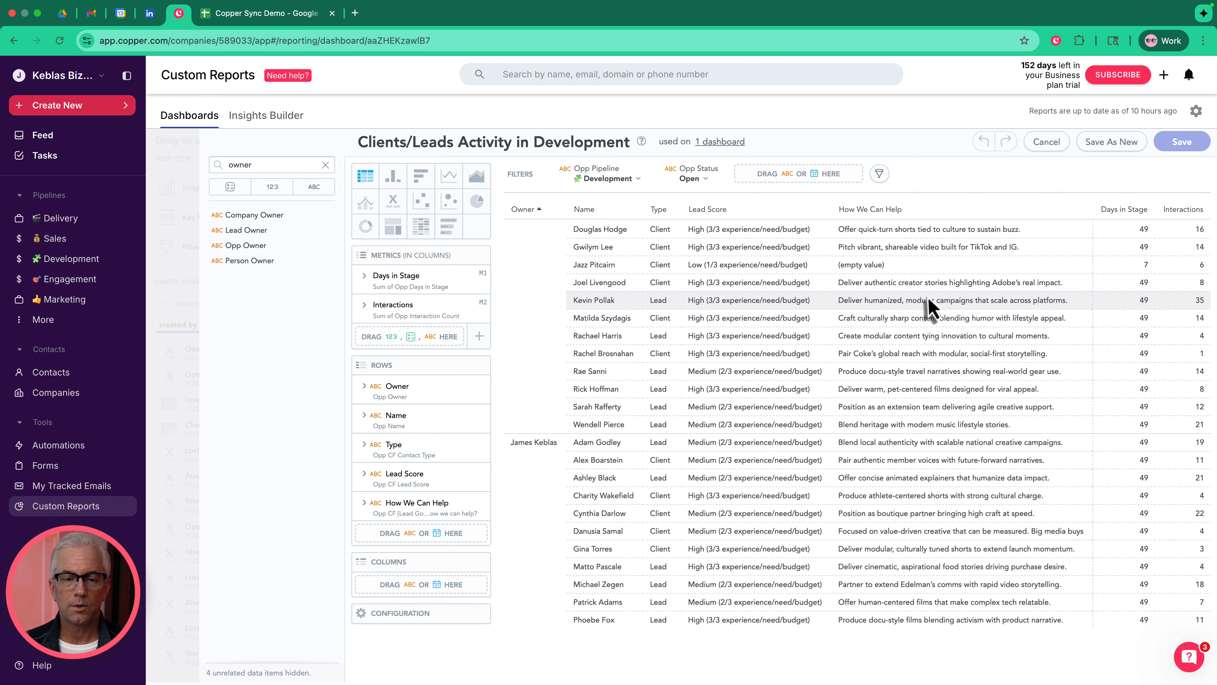
Close the Clients/Leads Activity insight editor without saving and return to that table on the Development dashboard.
left_click(1047, 141)
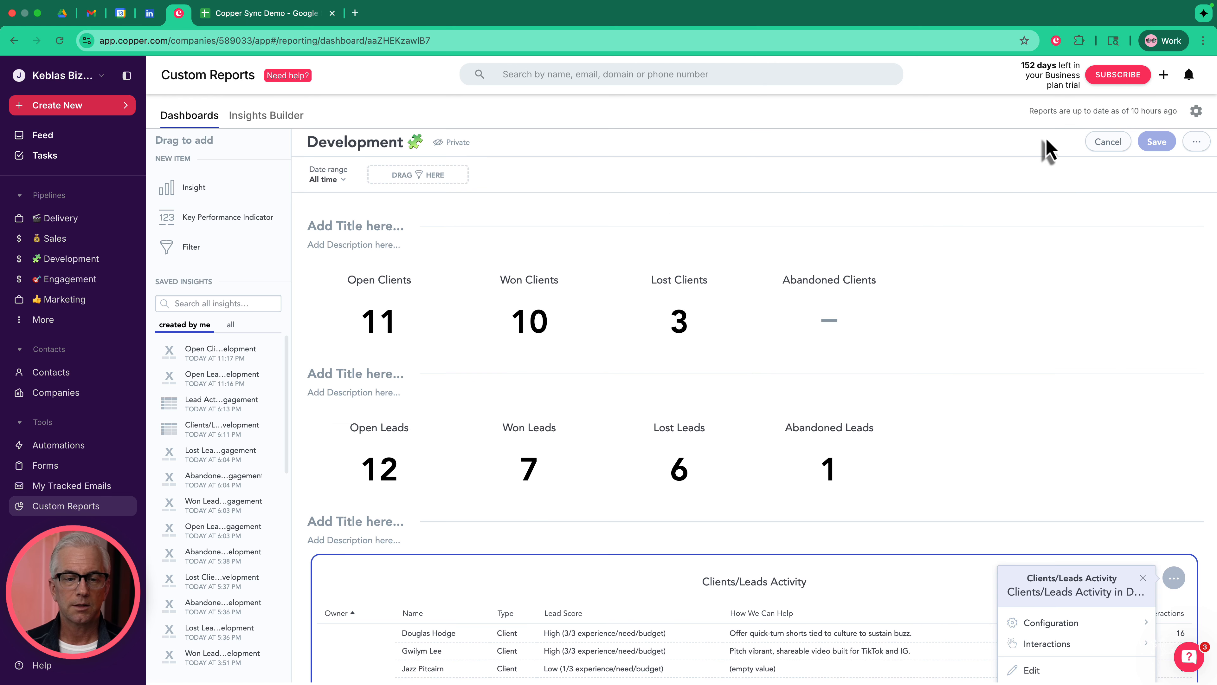
scroll(927, 444, "down", 4)
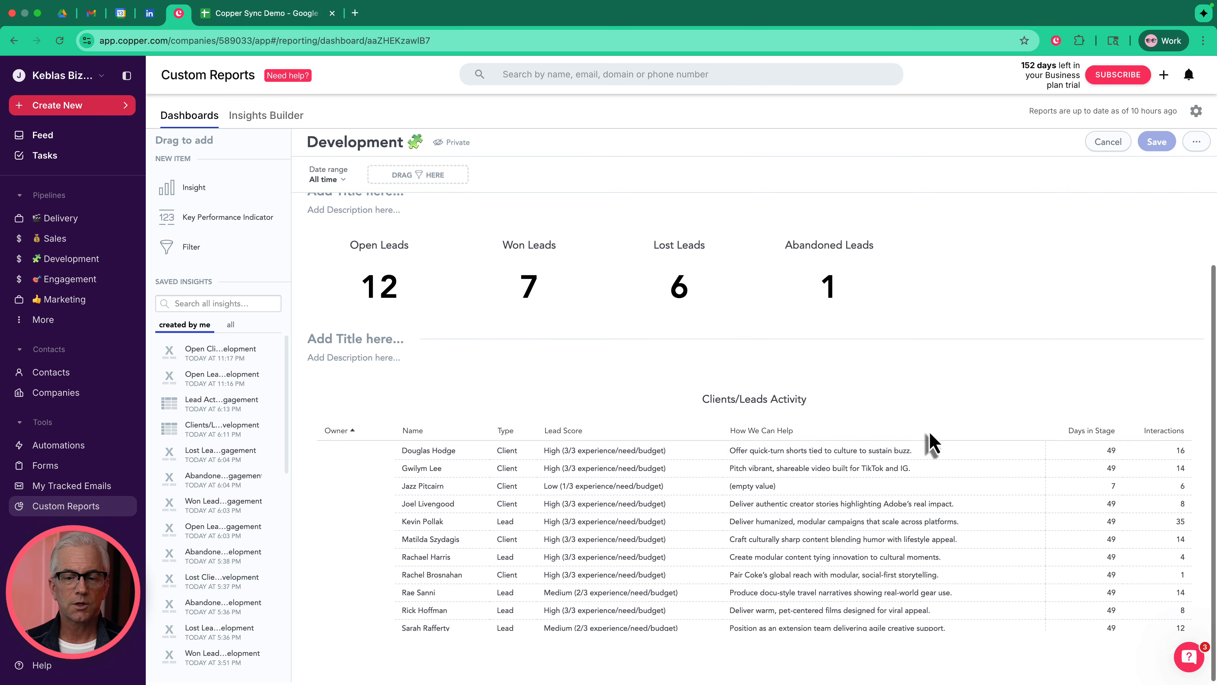
Leave the Development dashboard's edit mode without saving and open the Engagement dashboard for editing.
scroll(930, 443, "up", 4)
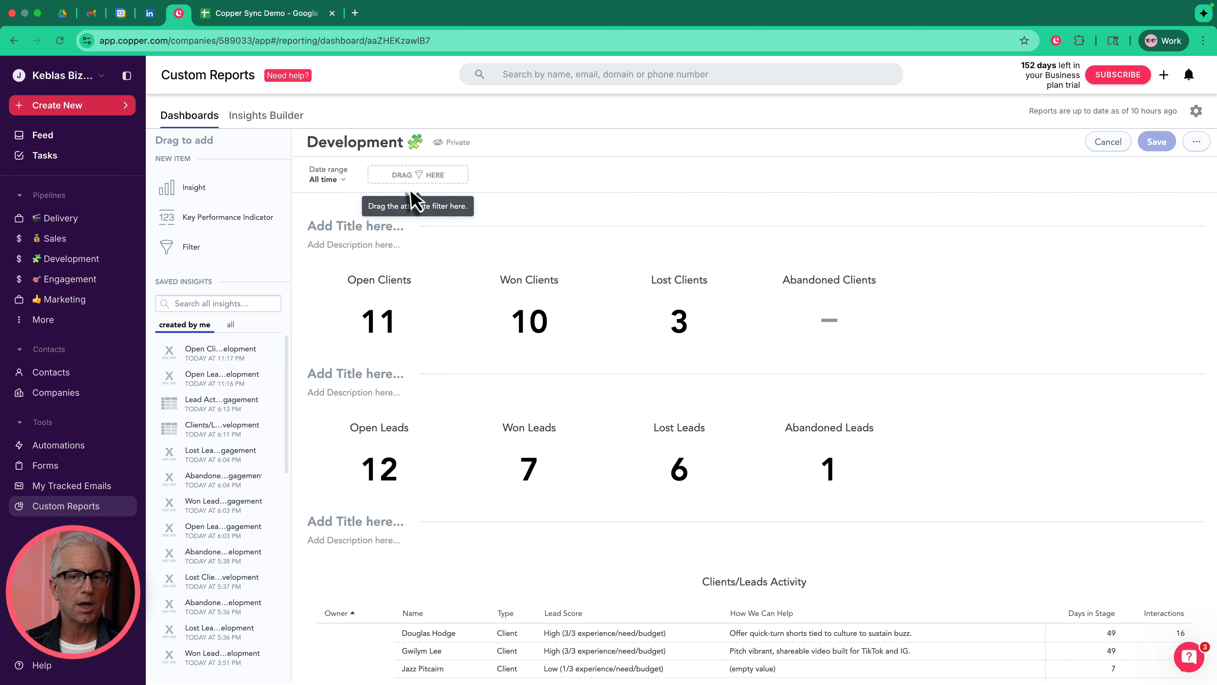
left_click(1102, 142)
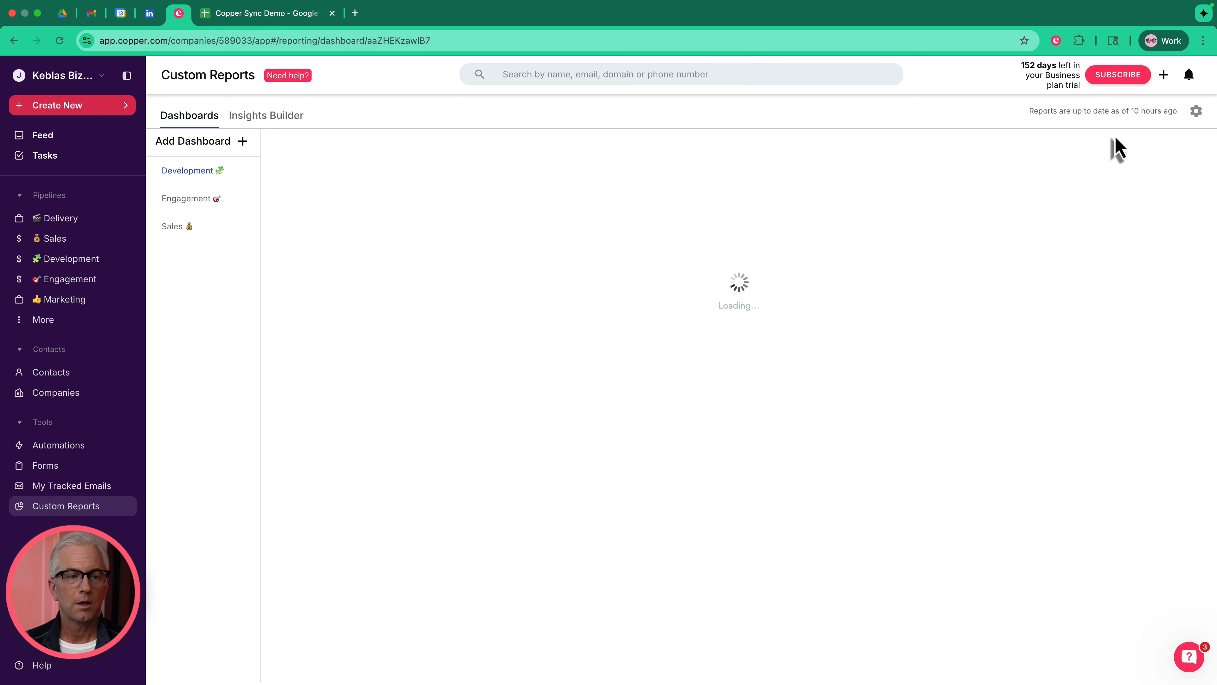
left_click(193, 201)
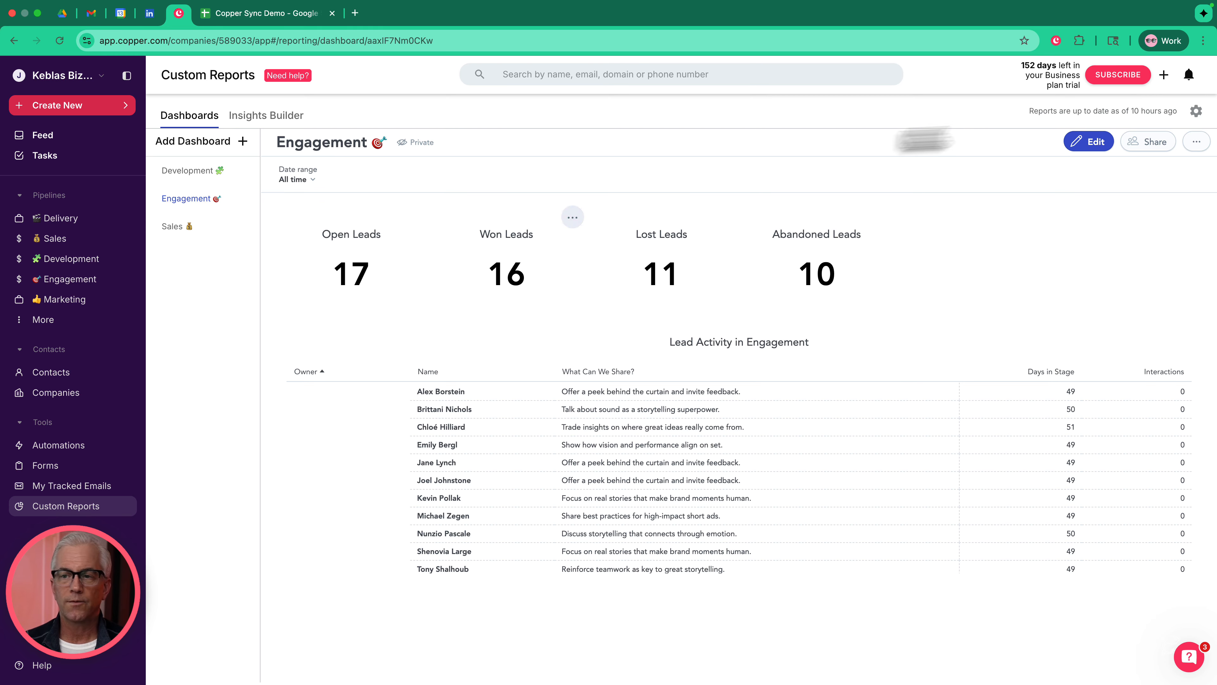
left_click(1084, 144)
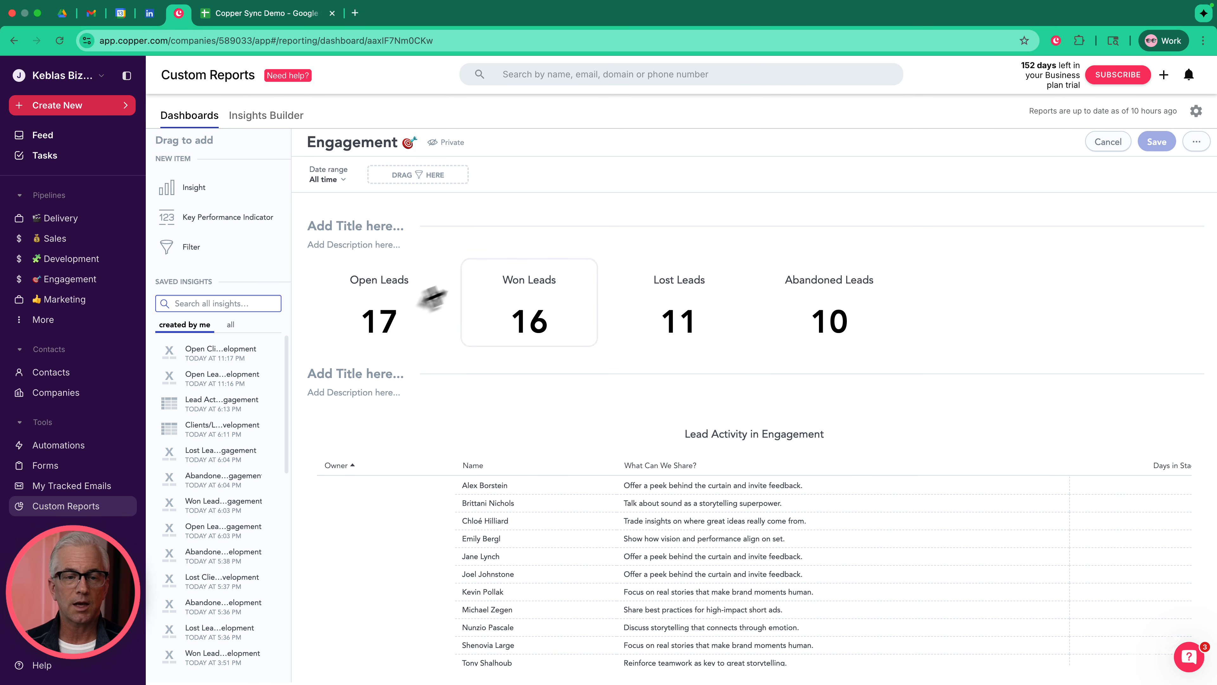
Inspect the Open Leads indicator's Opp Record Count metric and pipeline filter on the Engagement dashboard, and close its editor without saving.
left_click(424, 282)
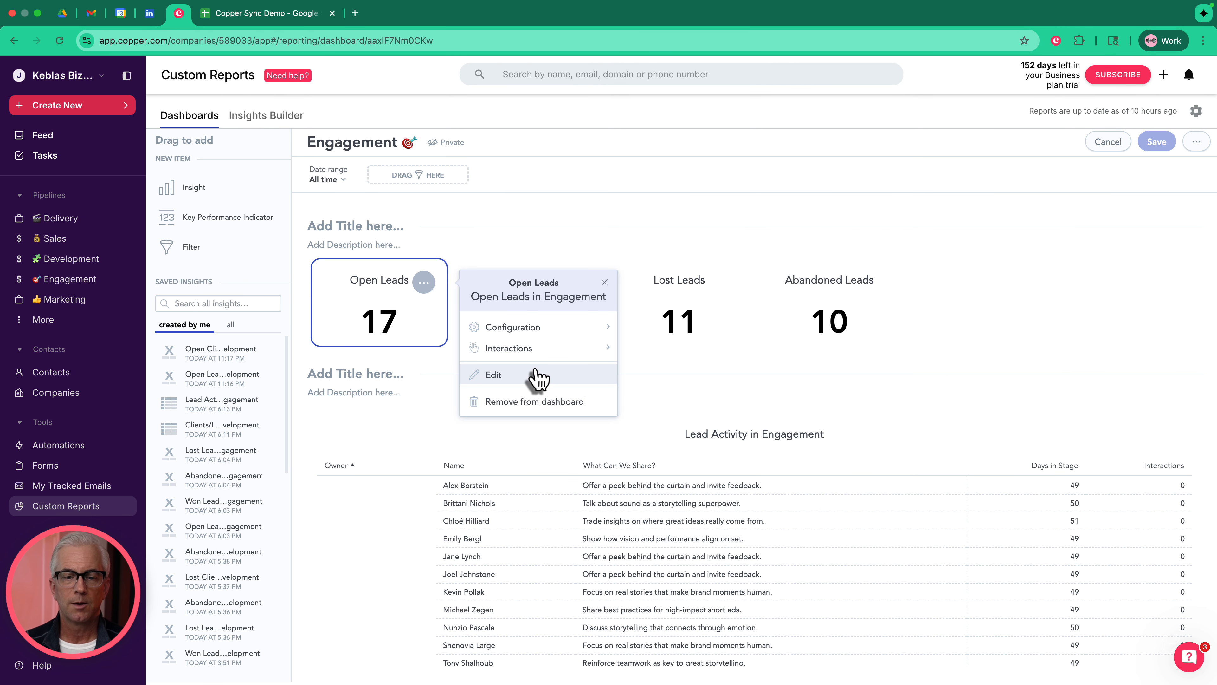
left_click(536, 380)
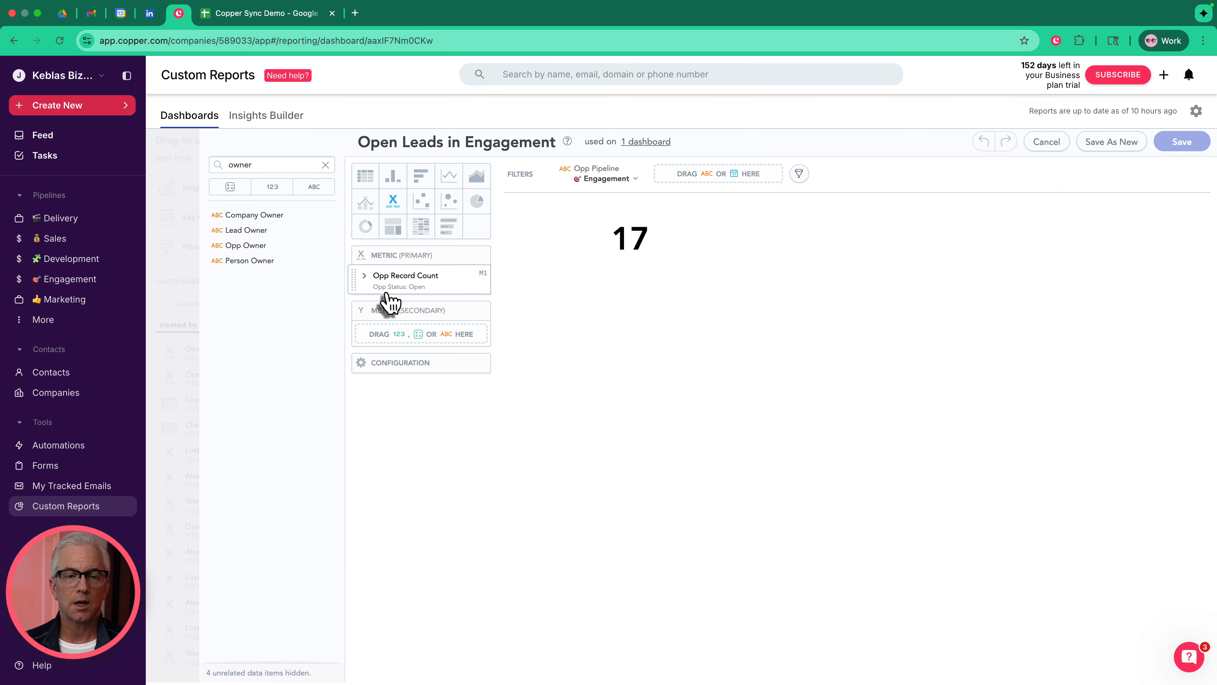
left_click(365, 276)
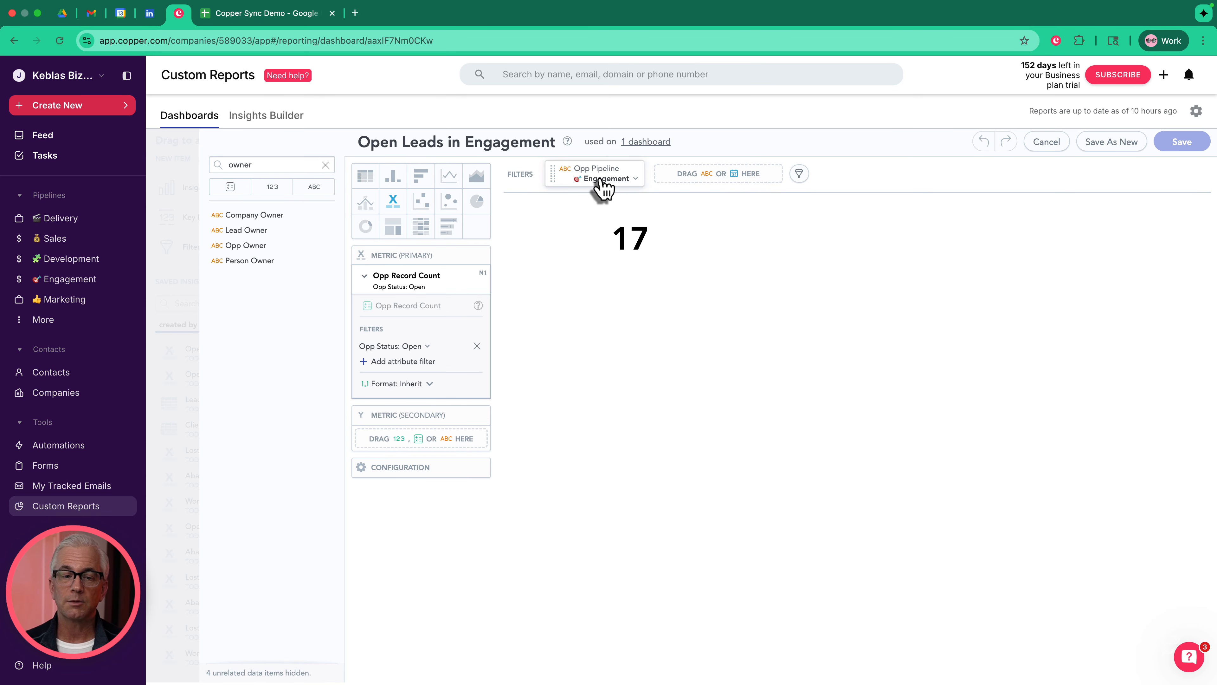
left_click(1047, 142)
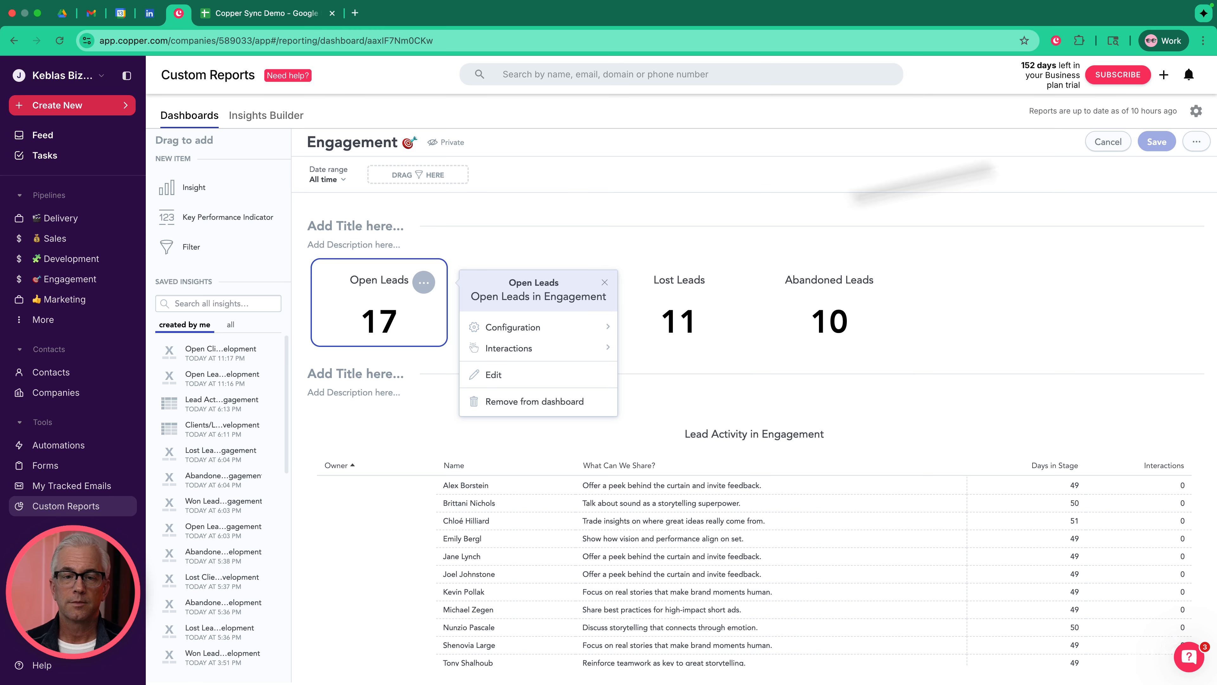
left_click(566, 242)
Check the Won Leads indicator's pipeline filter and the Opp Status options of its metric, and leave its editor without saving.
left_click(576, 297)
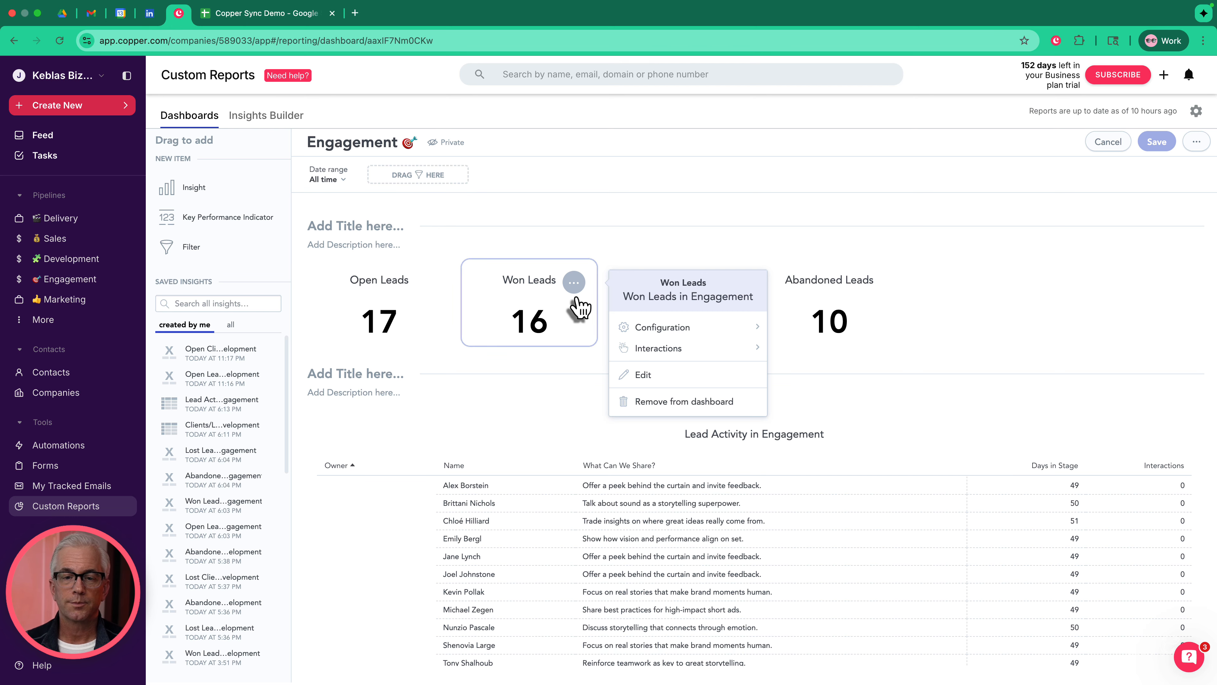
left_click(655, 382)
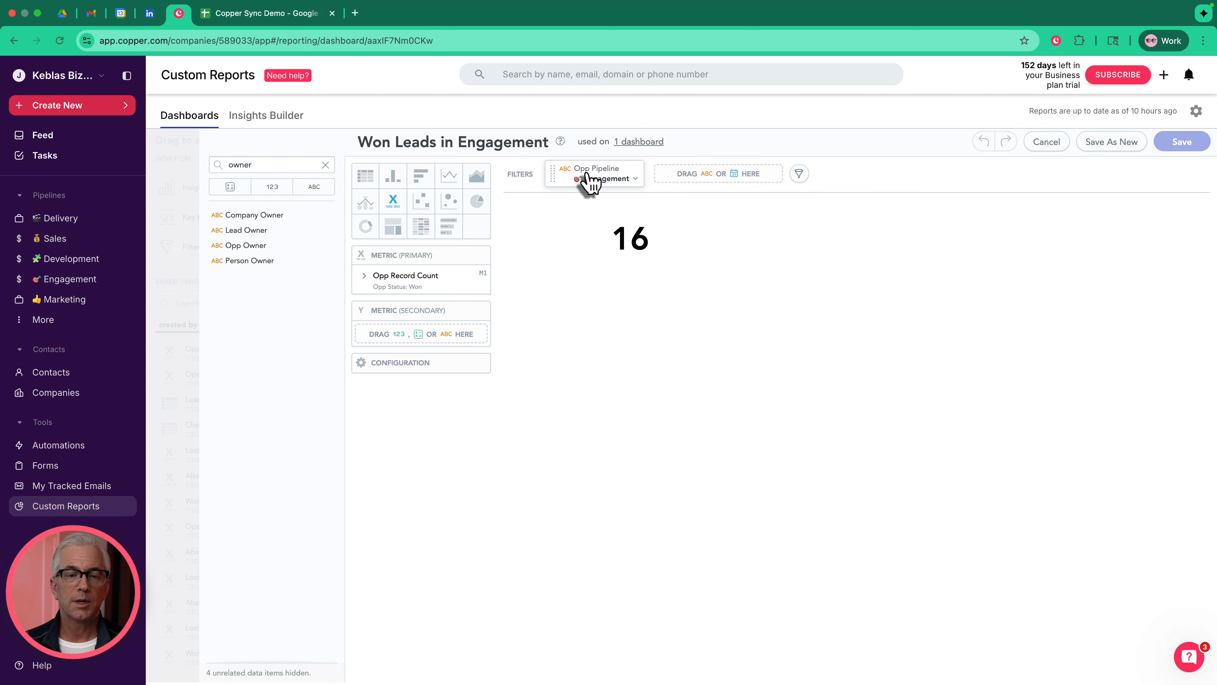
left_click(364, 278)
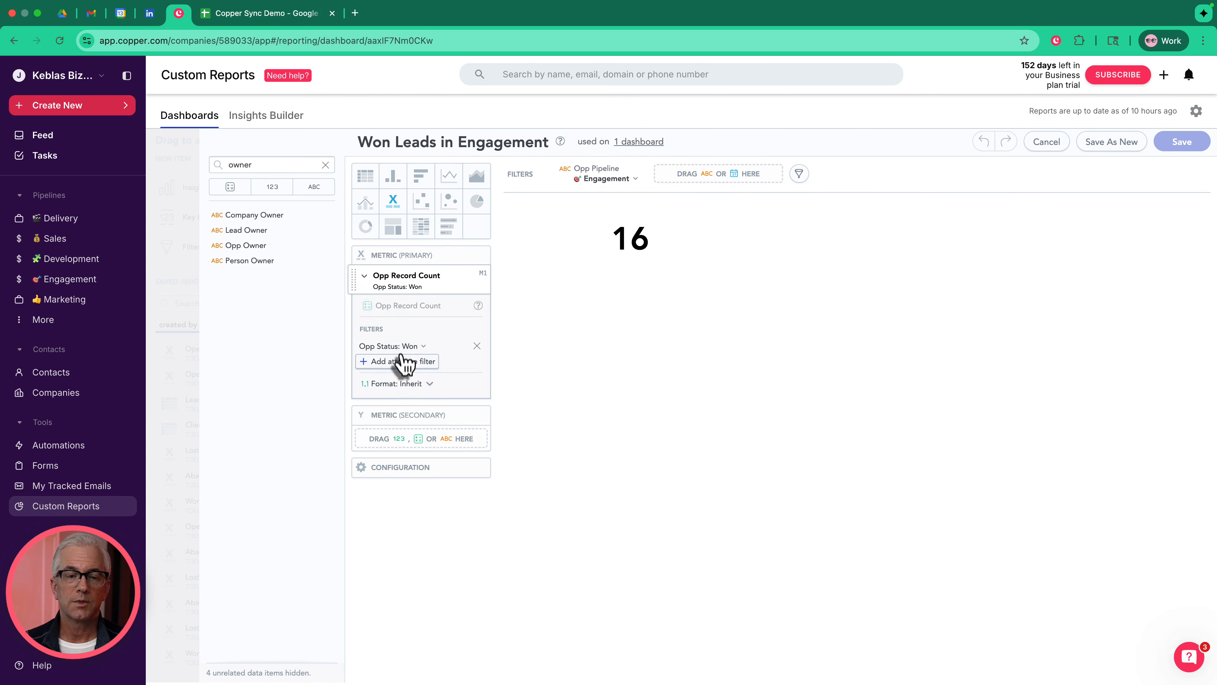
left_click(417, 347)
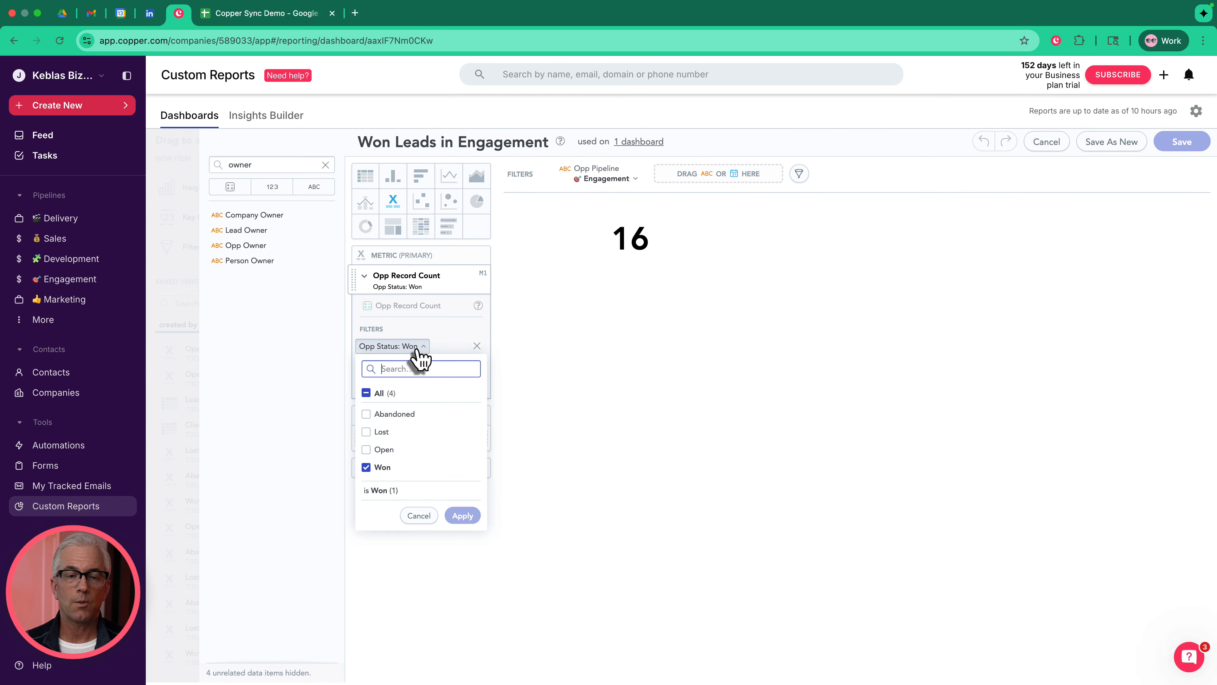
left_click(411, 517)
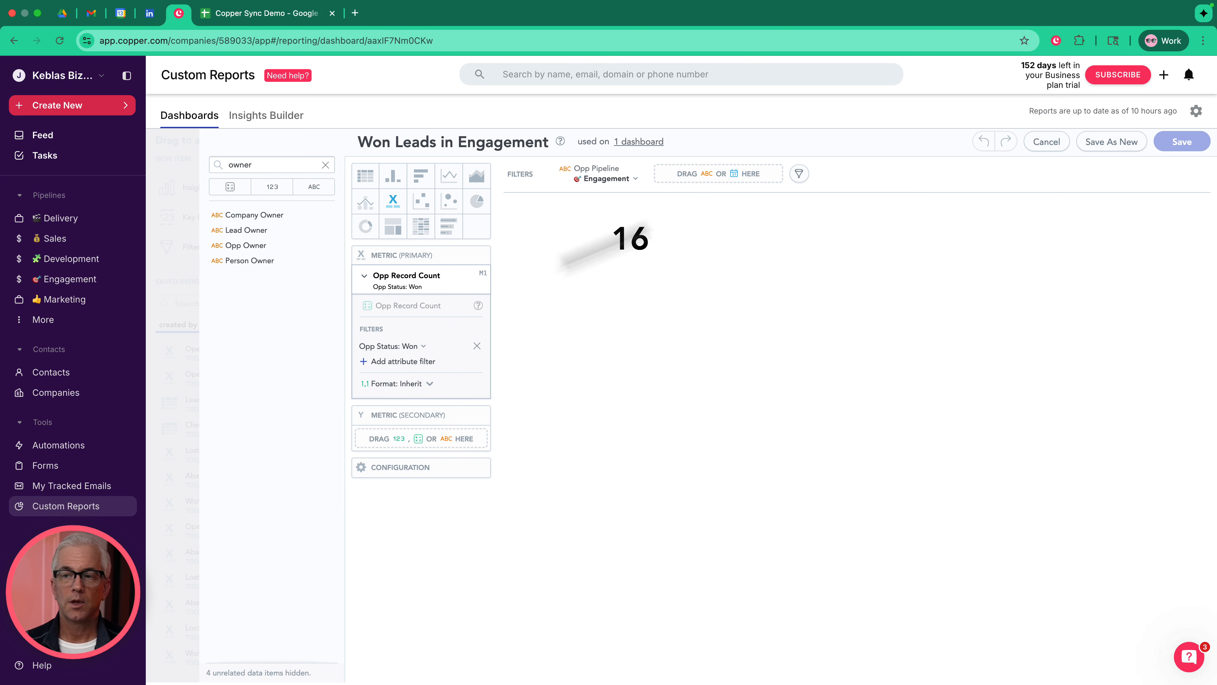
left_click(1046, 144)
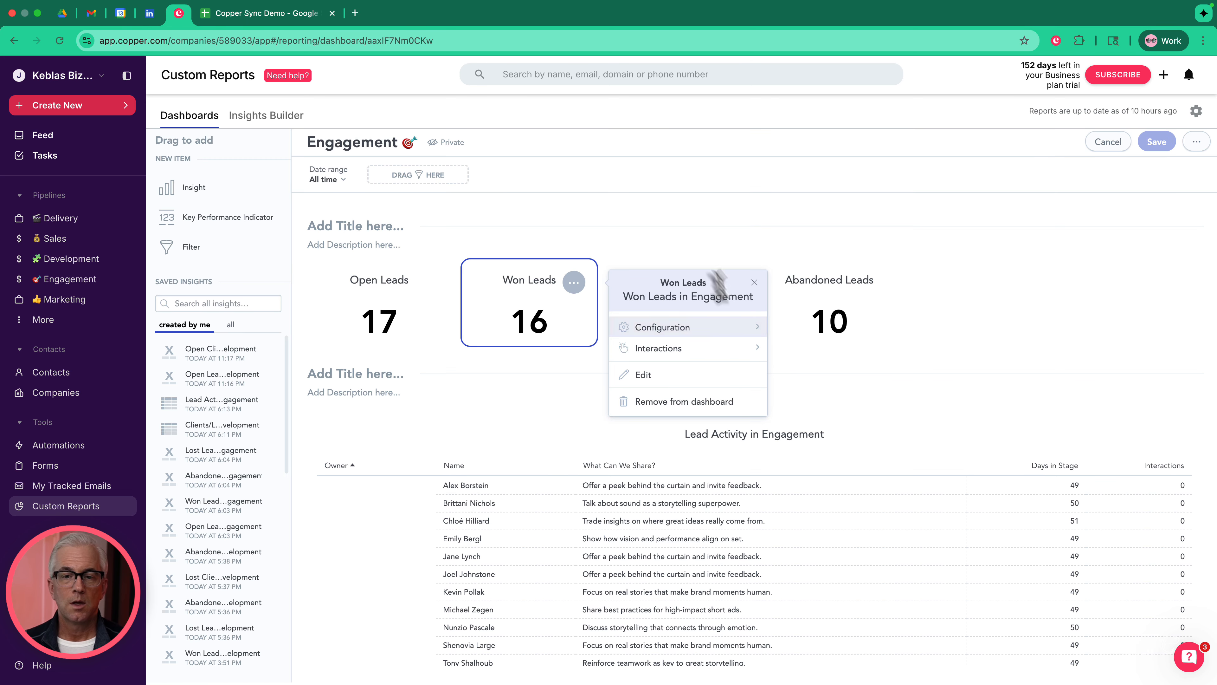
left_click(724, 251)
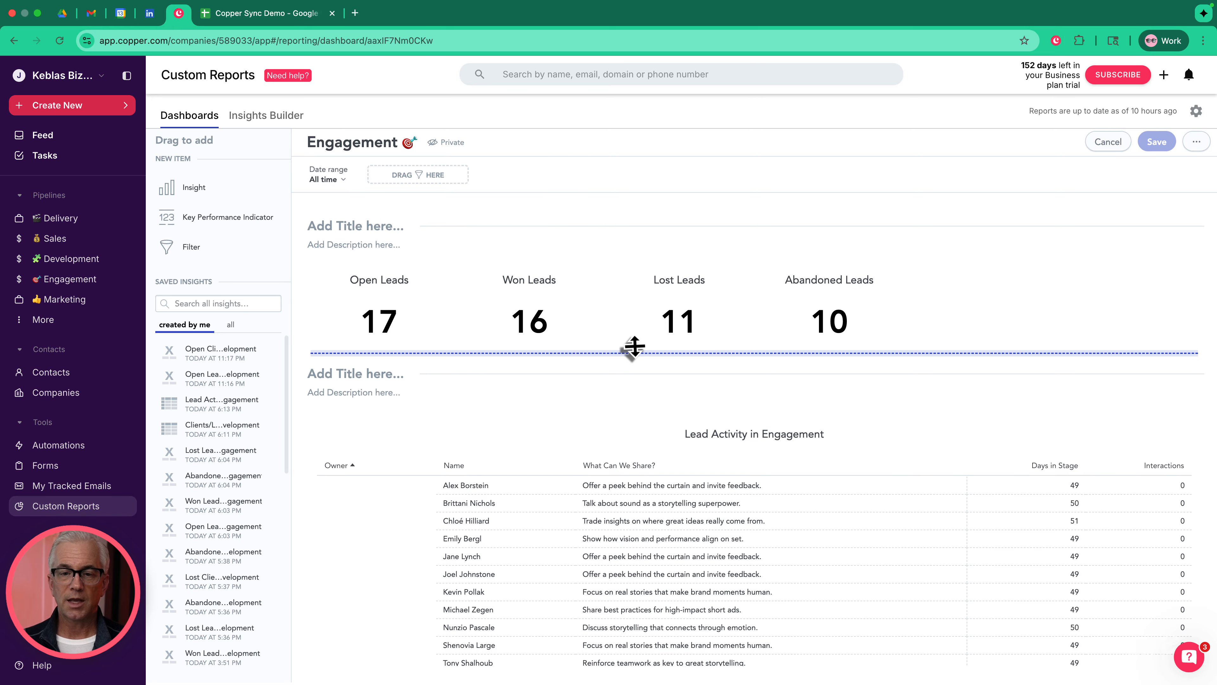
Review the Lost Leads indicator's metric and pipeline filter, and return to the Engagement dashboard without saving.
scroll(633, 348, "down", 1)
left_click(719, 268)
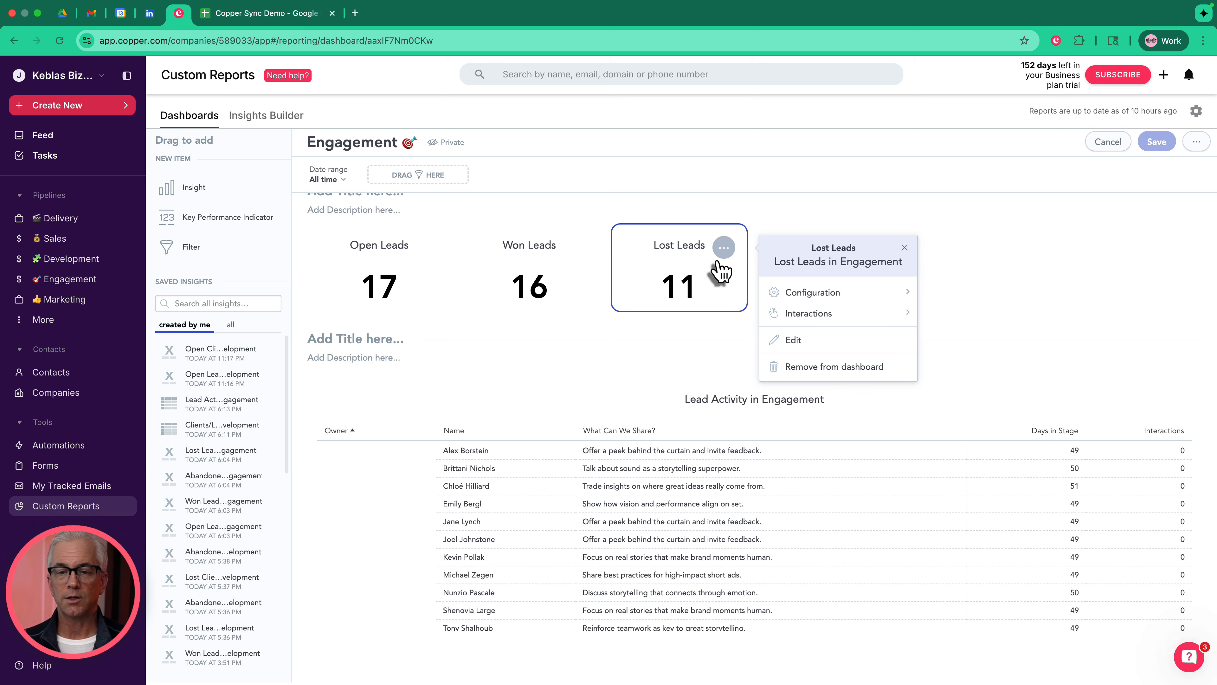
left_click(796, 349)
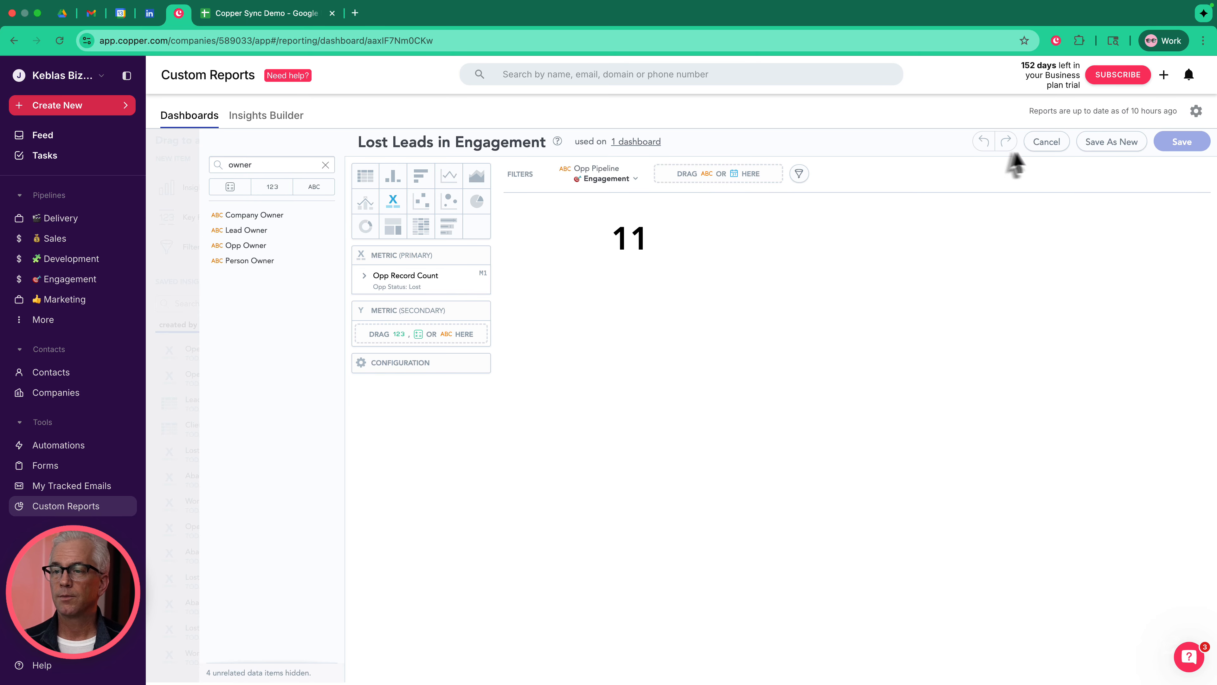
left_click(1035, 153)
left_click(947, 208)
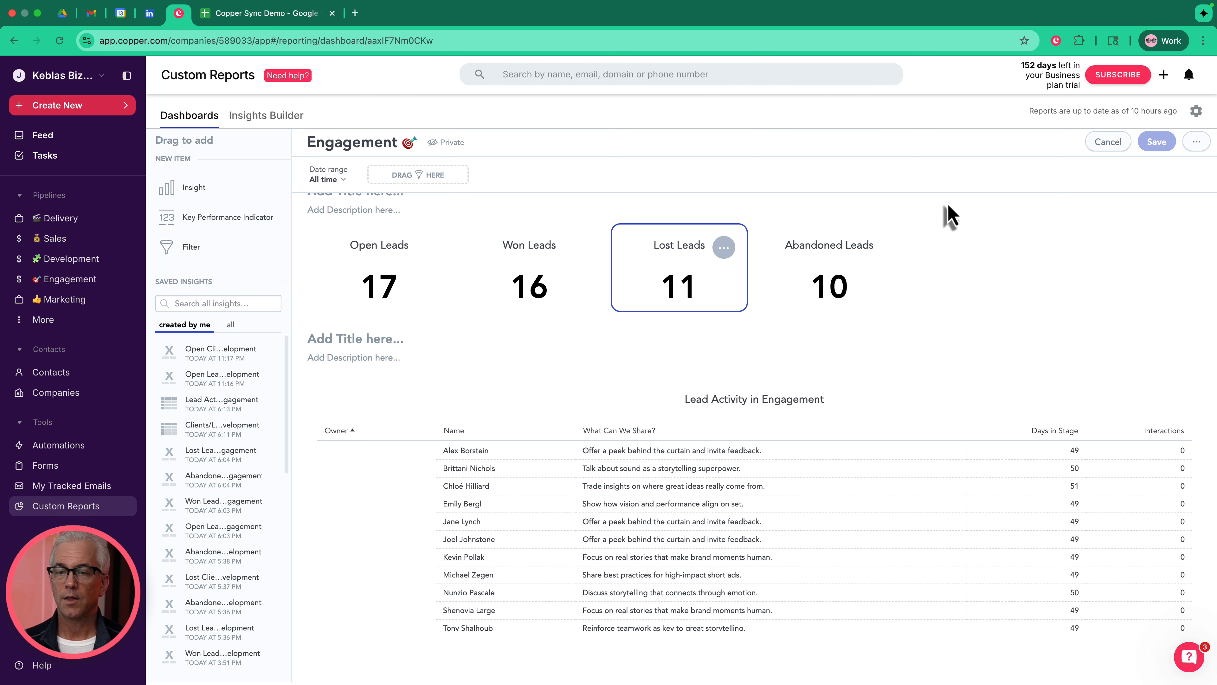
Review the Abandoned Leads indicator's configuration and close its editor without saving.
left_click(874, 248)
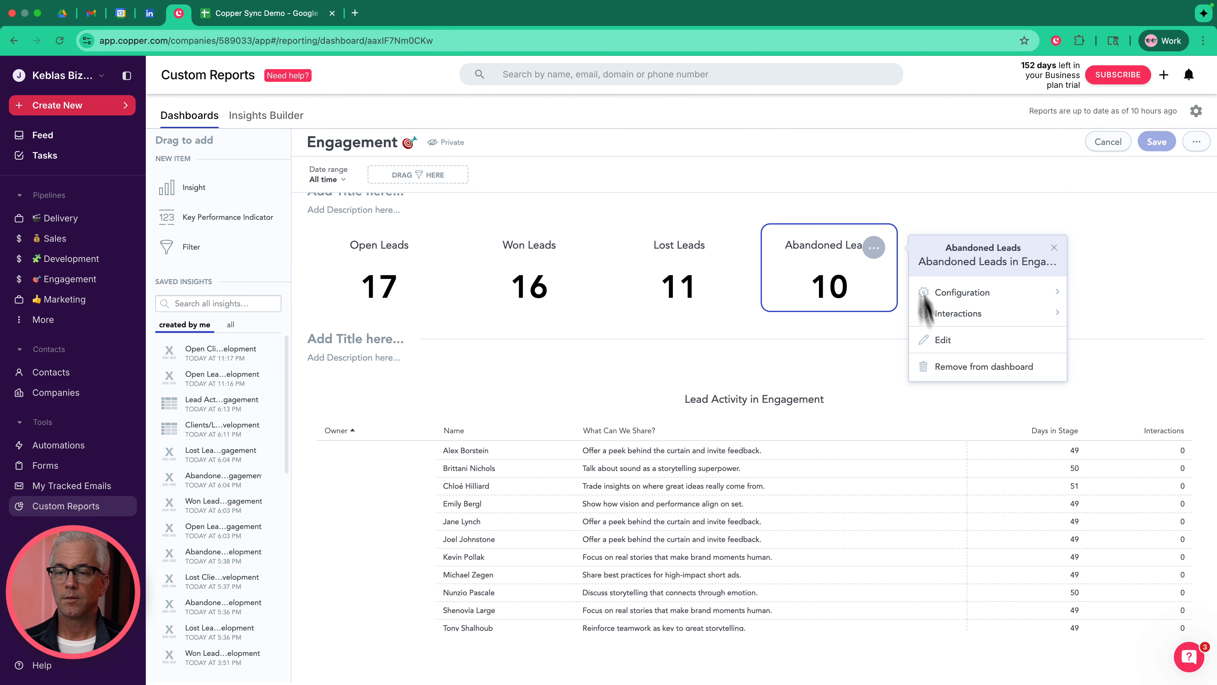
left_click(944, 340)
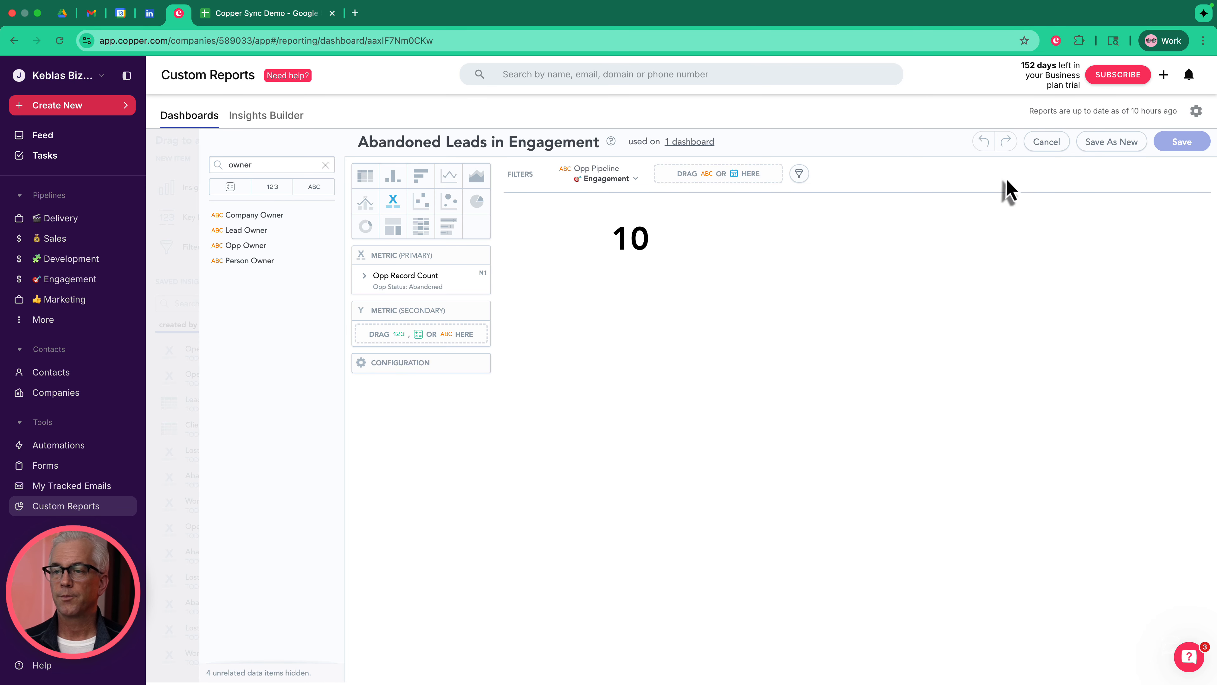
left_click(1045, 144)
left_click(820, 180)
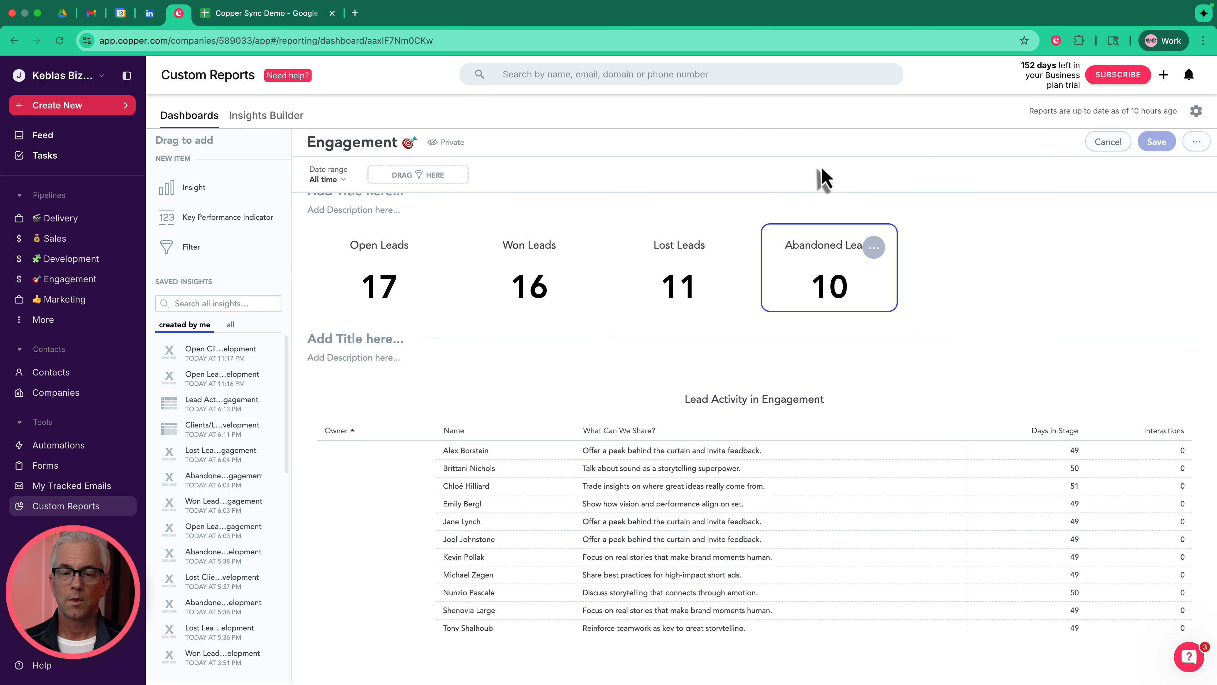
Open the Lead Activity in Engagement insight for editing, clear the data catalog search, and list the fields in the Lead group.
left_click(630, 390)
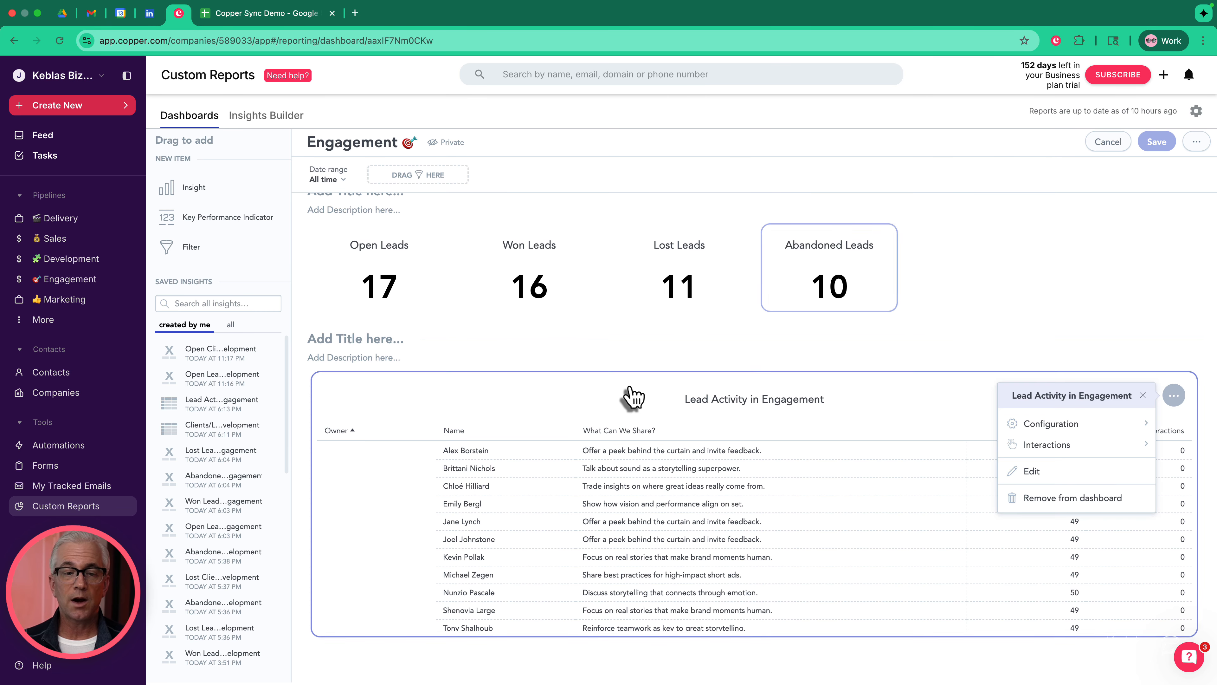
left_click(1061, 480)
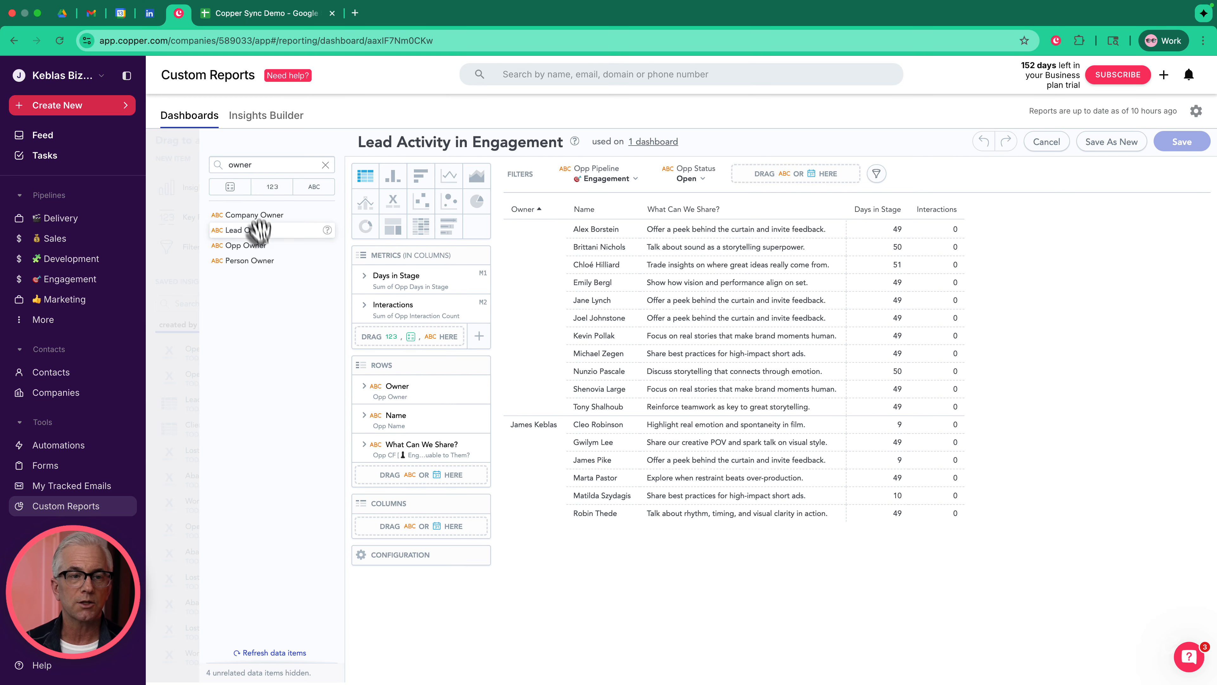
left_click_drag(253, 216, 272, 239)
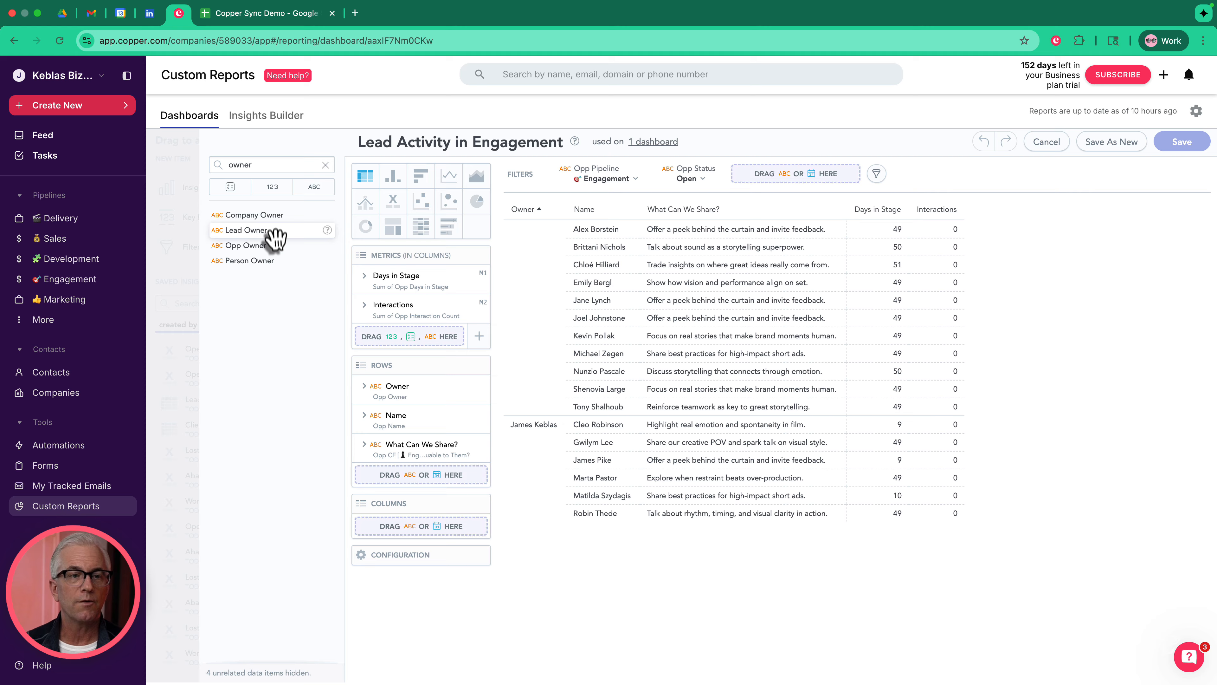
left_click(326, 165)
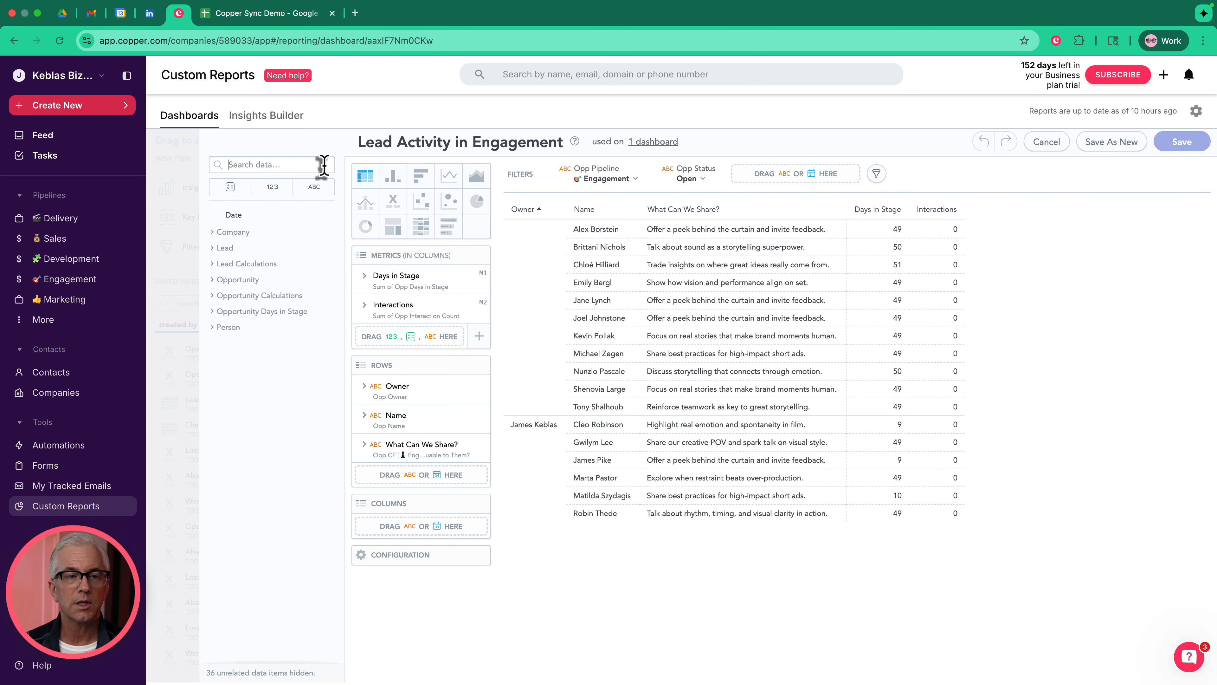
left_click(218, 248)
mouse_move(247, 282)
left_mouse_down()
mouse_move(459, 378)
mouse_move(398, 482)
mouse_move(405, 363)
mouse_move(247, 277)
left_mouse_up()
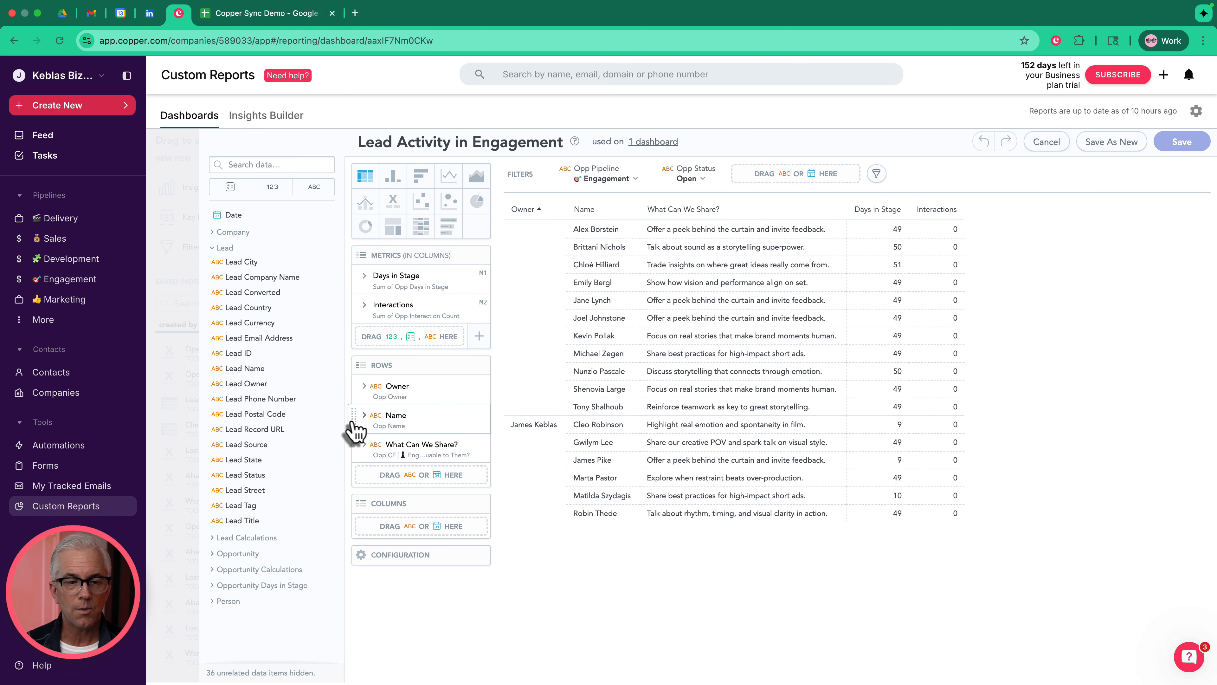
Review the insight's rows, metrics and table, then leave both the insight editor and the Engagement dashboard's edit mode without saving.
left_click_drag(353, 424, 403, 446)
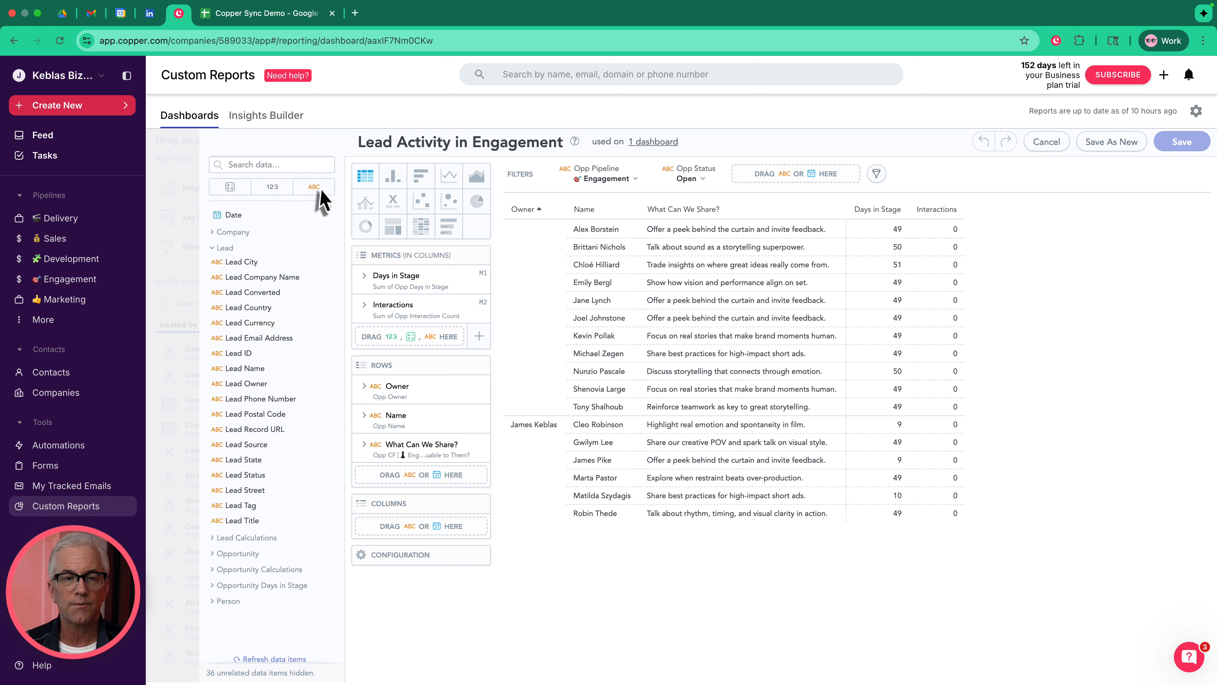
mouse_move(326, 215)
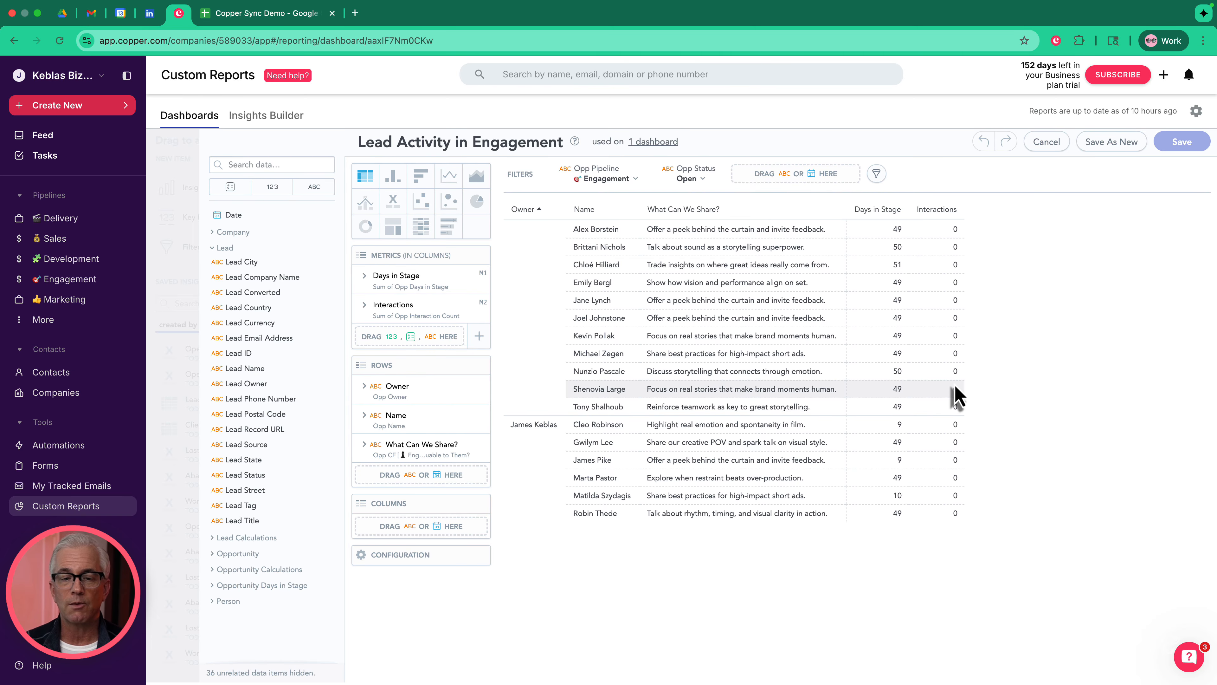
left_click(1044, 144)
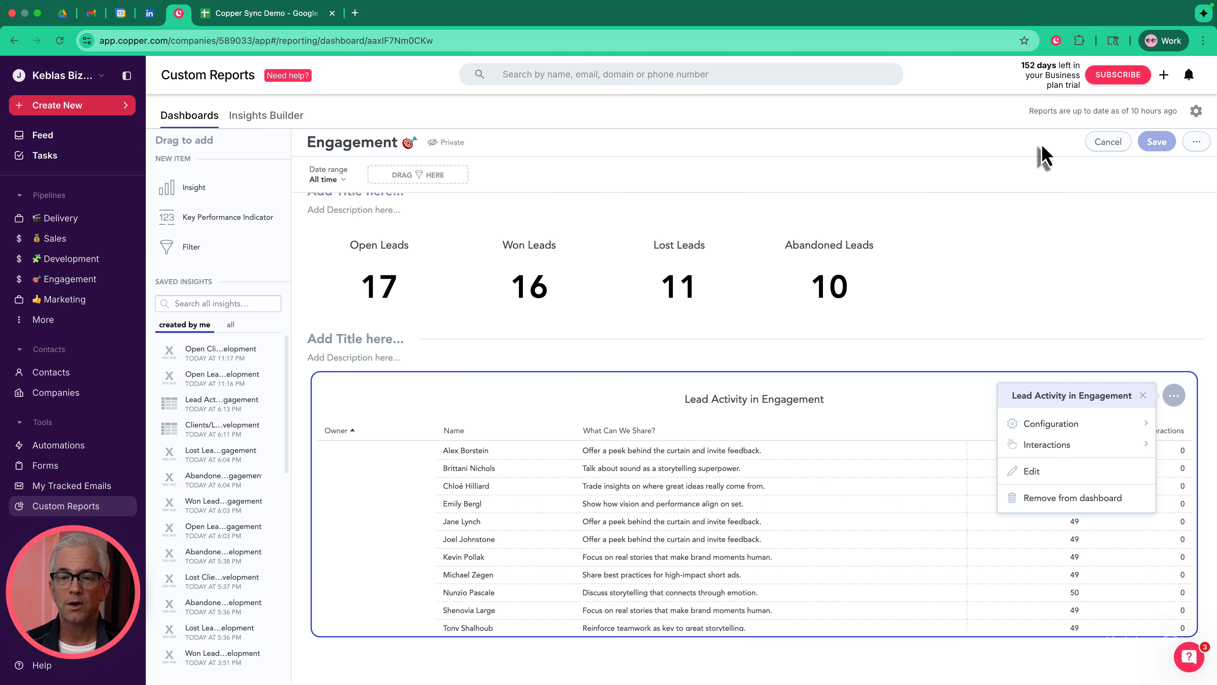
left_click(1102, 147)
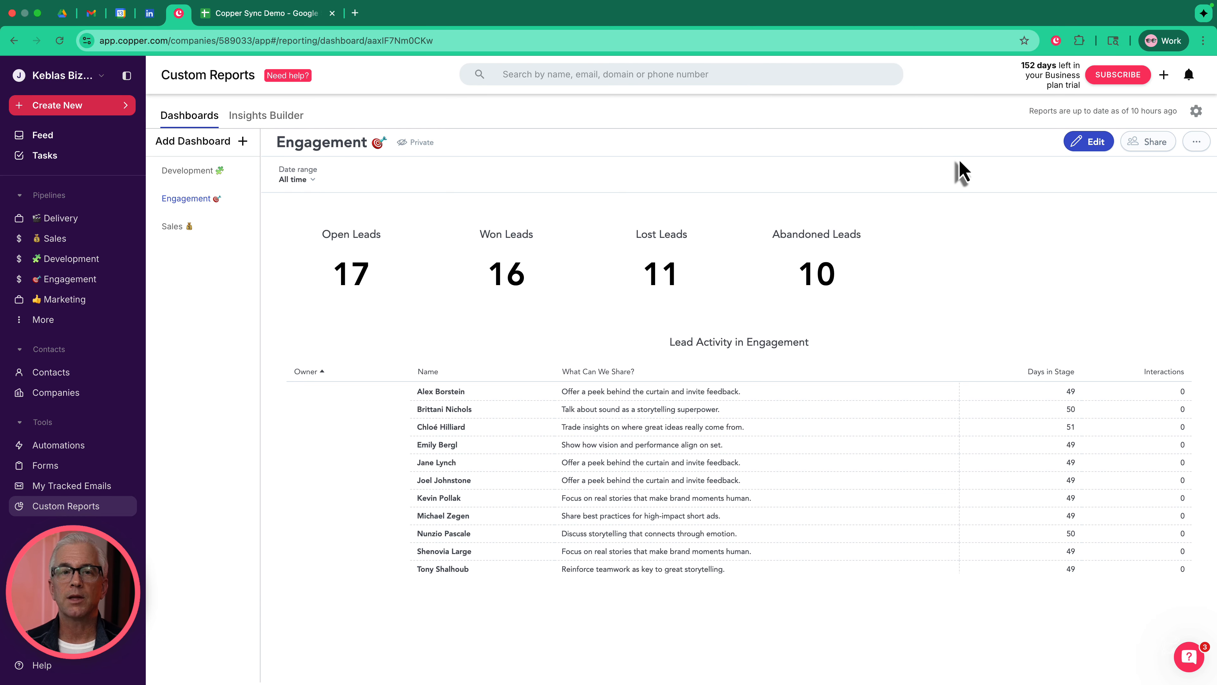
Add a new dashboard based on the Sales Forecasting starter template after previewing it.
left_click(243, 144)
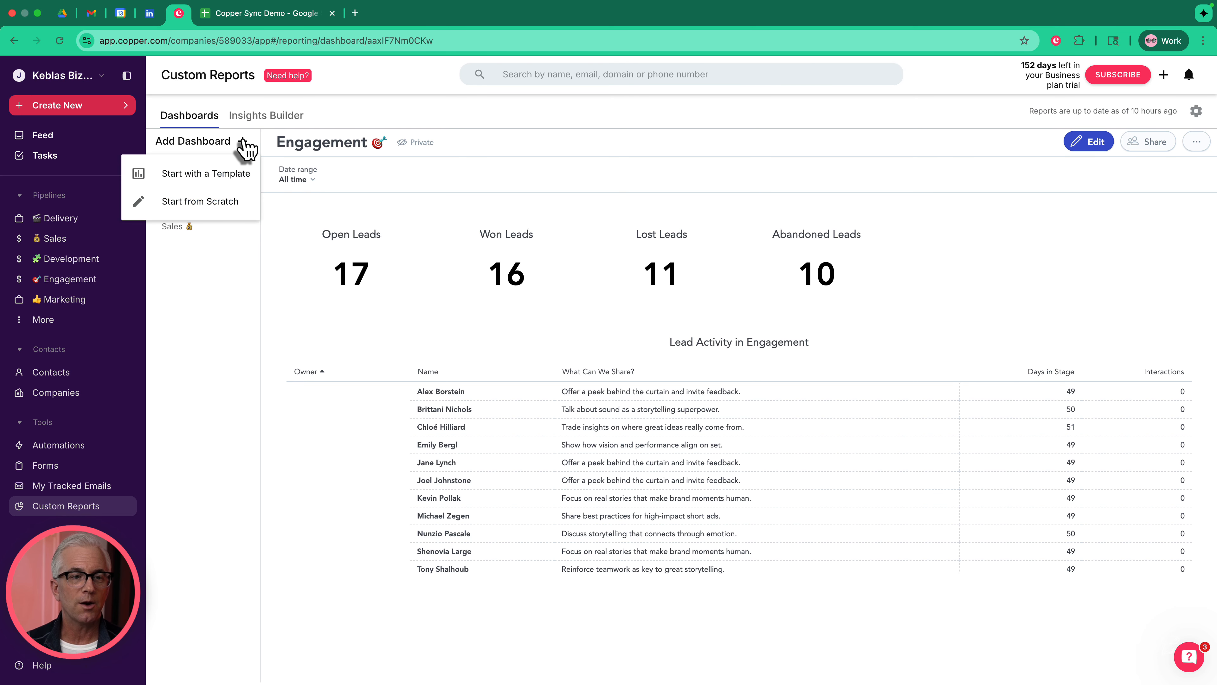
left_click(230, 180)
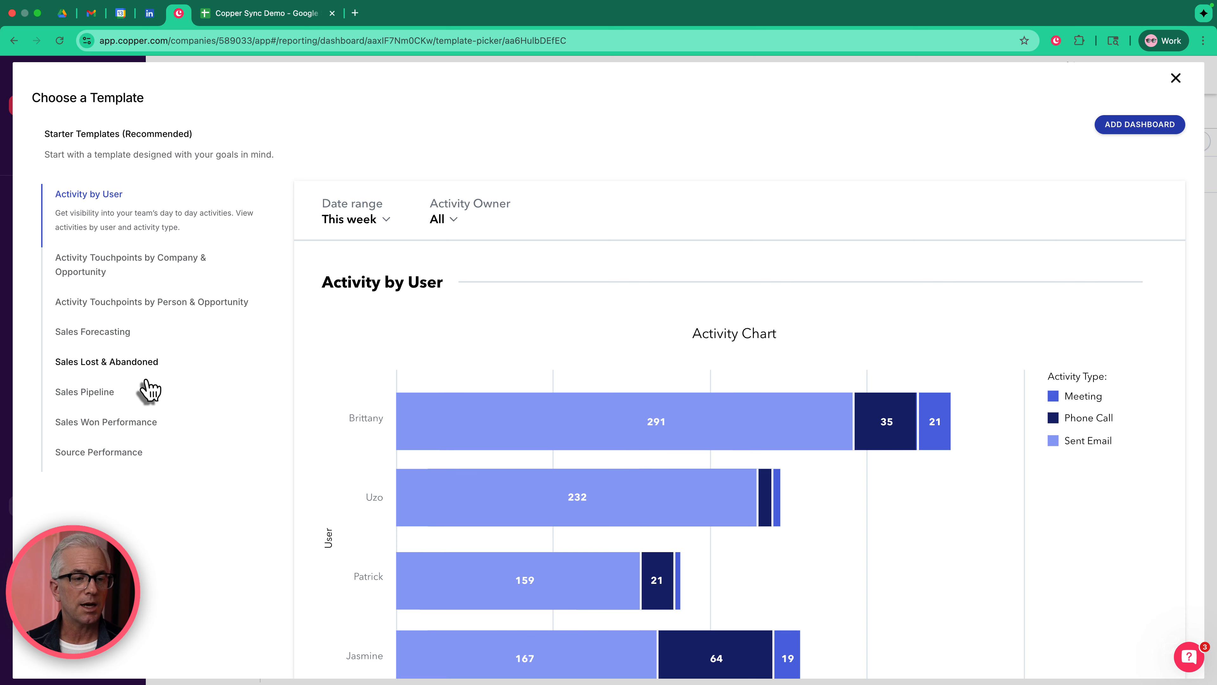
left_click(119, 333)
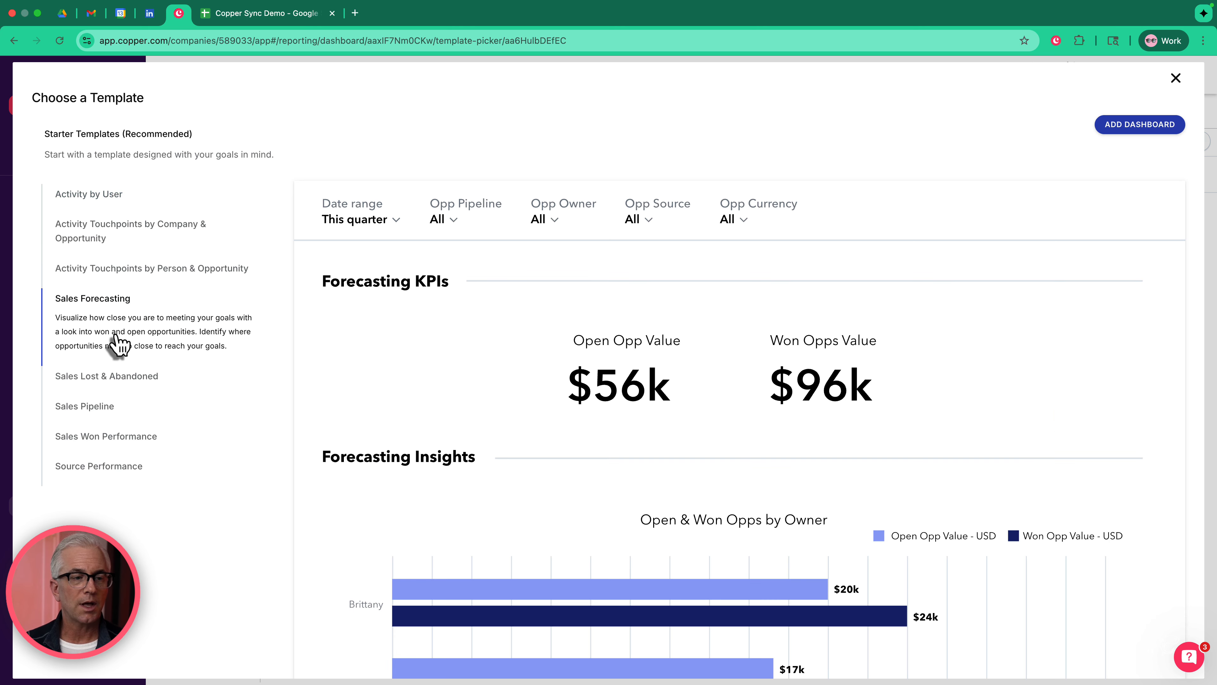
scroll(614, 479, "down", 2)
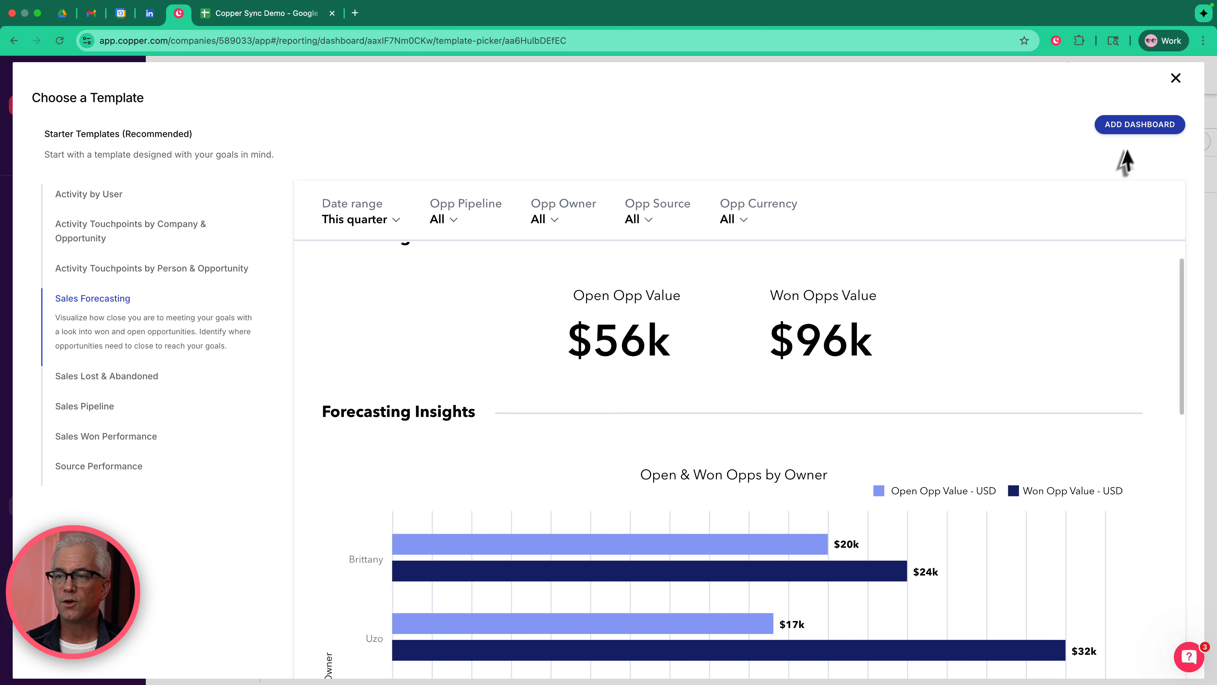
left_click(1138, 125)
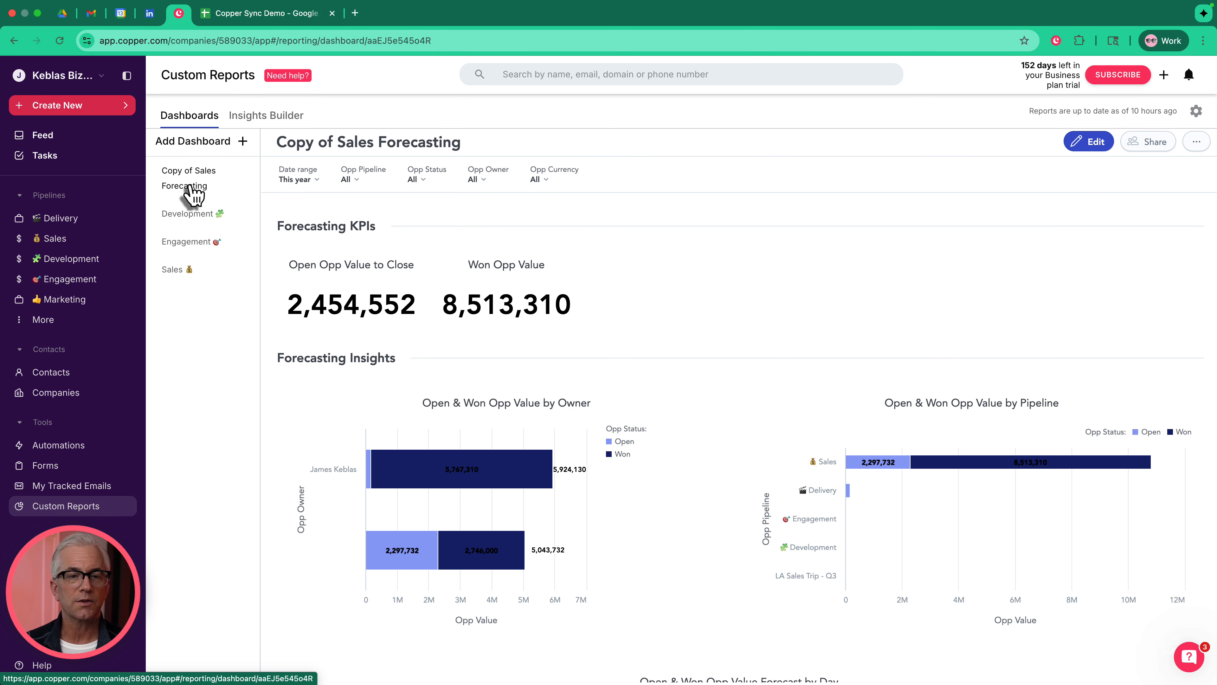
Drill into the 07/10/2025 bar of the Open & Won Opp Value Forecast by Day chart, review its opportunity detail, and close it.
scroll(543, 461, "down", 1)
scroll(543, 467, "down", 5)
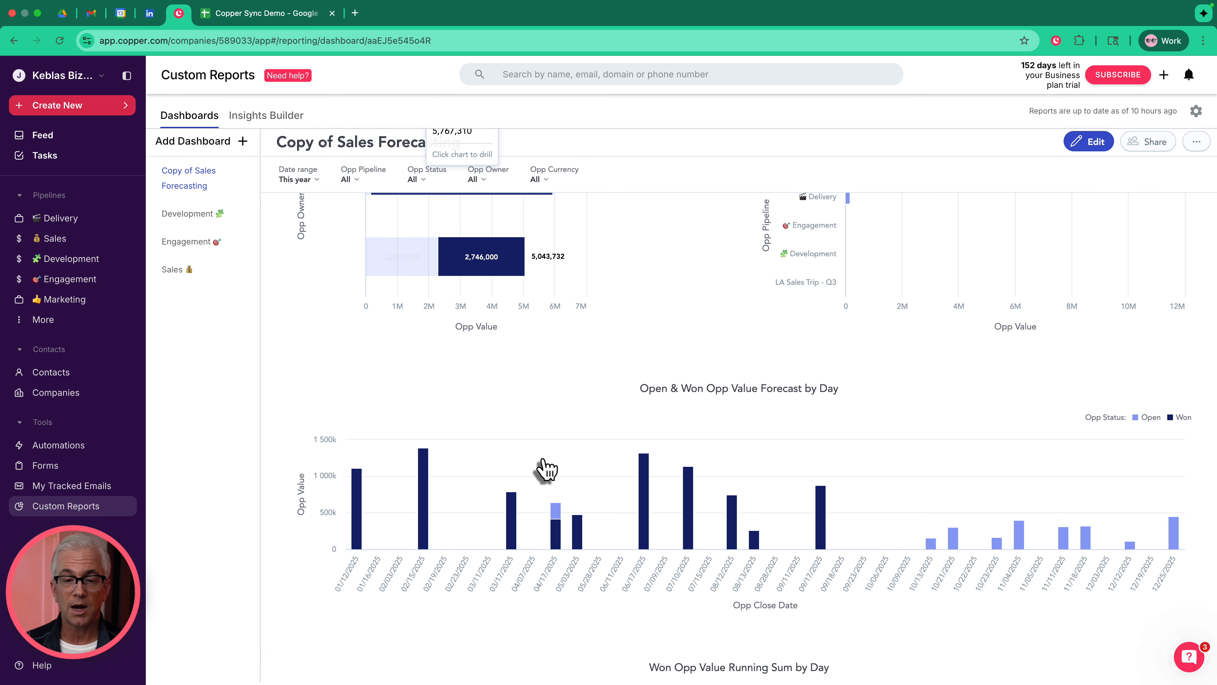
left_click(687, 533)
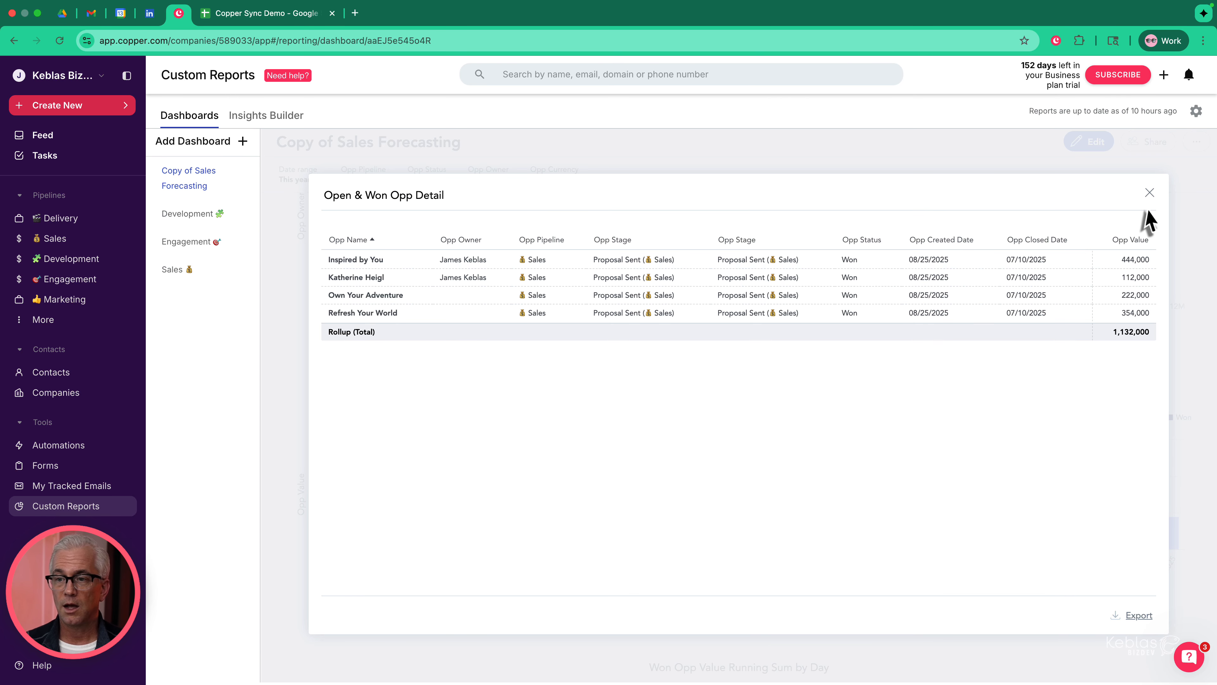
left_click(1149, 193)
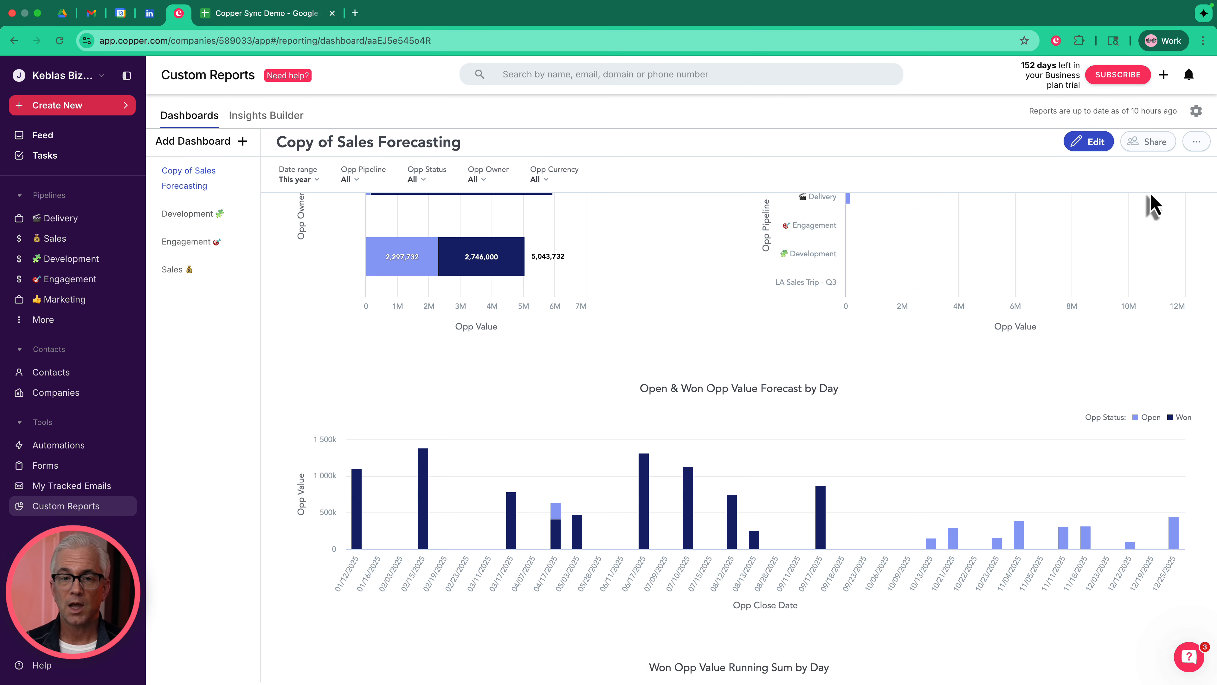
Open the Open & Won Opp Value Forecast by Day insight for editing, review its configuration, and leave both edit modes without saving.
left_click(1088, 142)
left_click(839, 451)
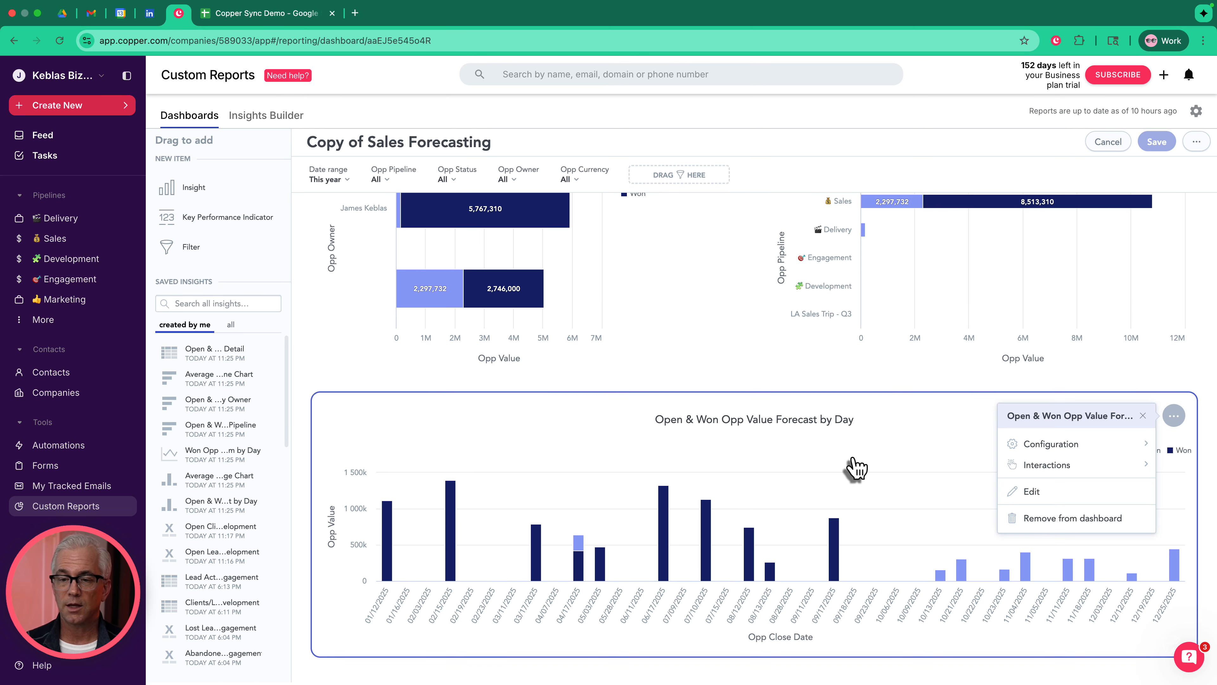
left_click(1045, 499)
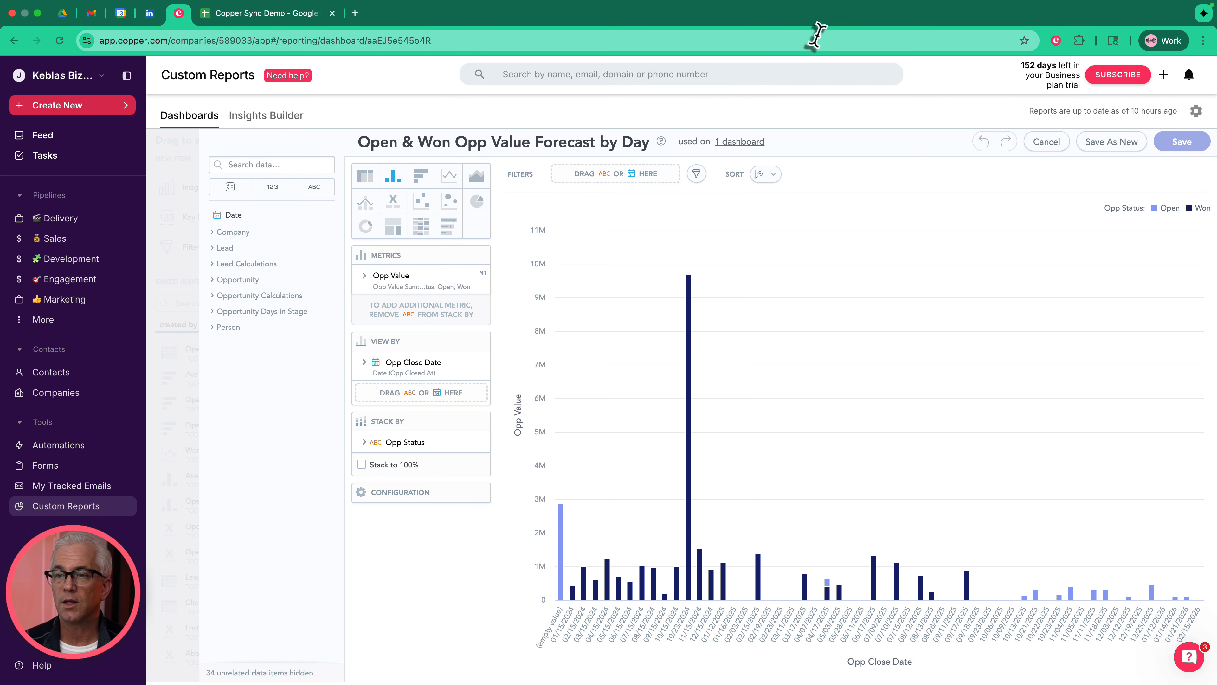
left_click(1047, 144)
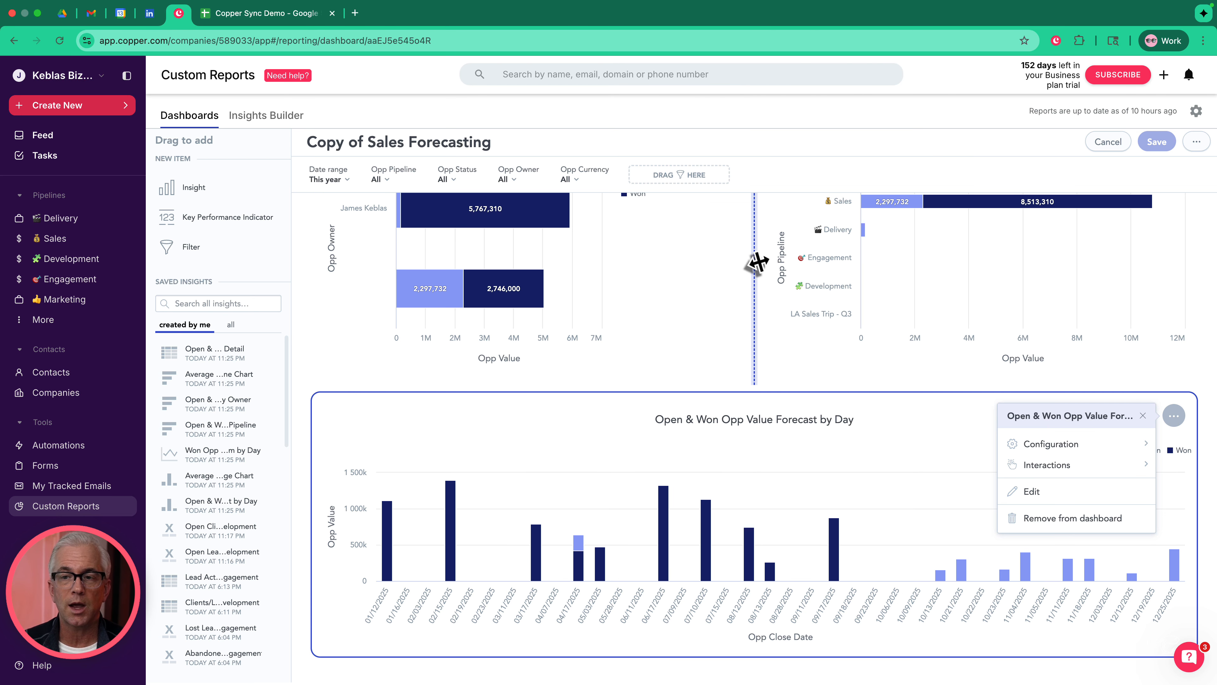
left_click(1109, 143)
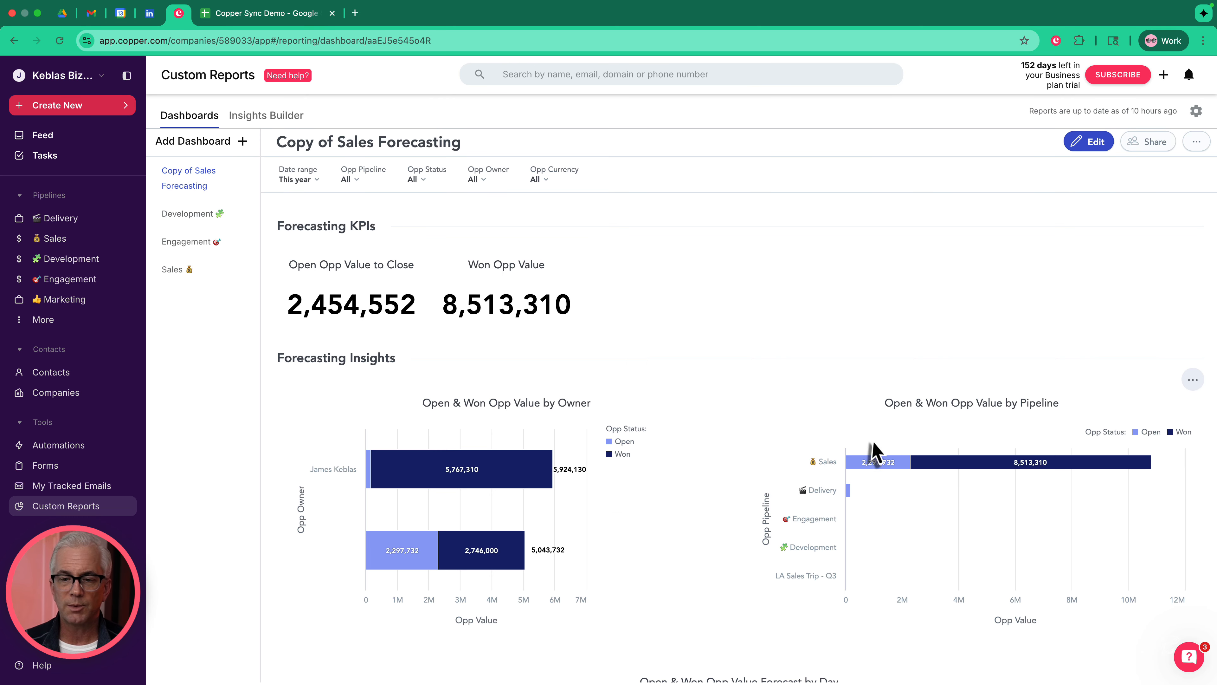
Drill into the forecast chart's 08/12/2025 bar, view the New Beginnings record, and close both the record and the detail table.
scroll(721, 481, "down", 5)
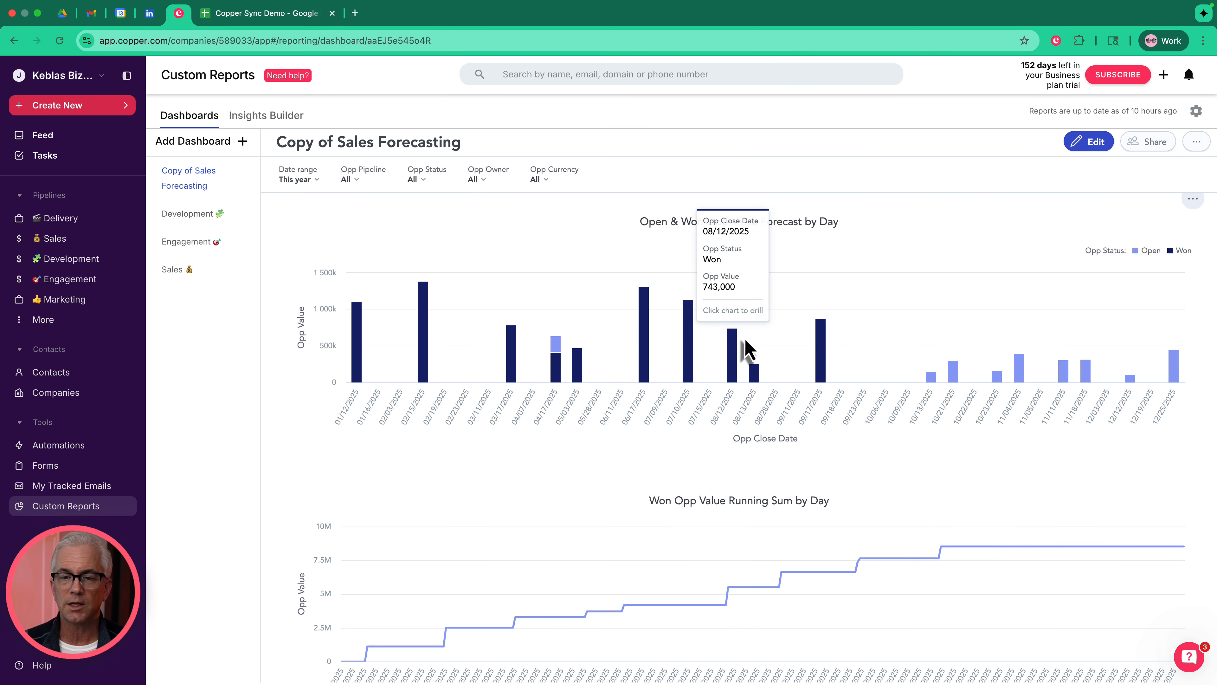
left_click(734, 363)
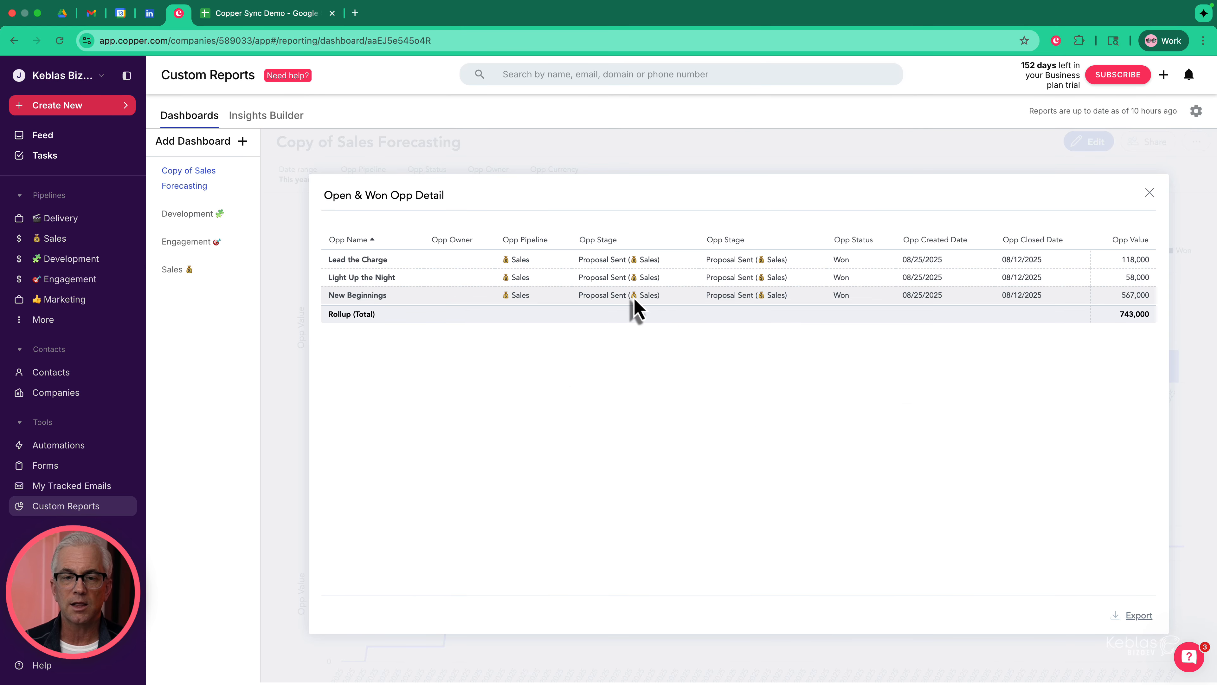
left_click(371, 301)
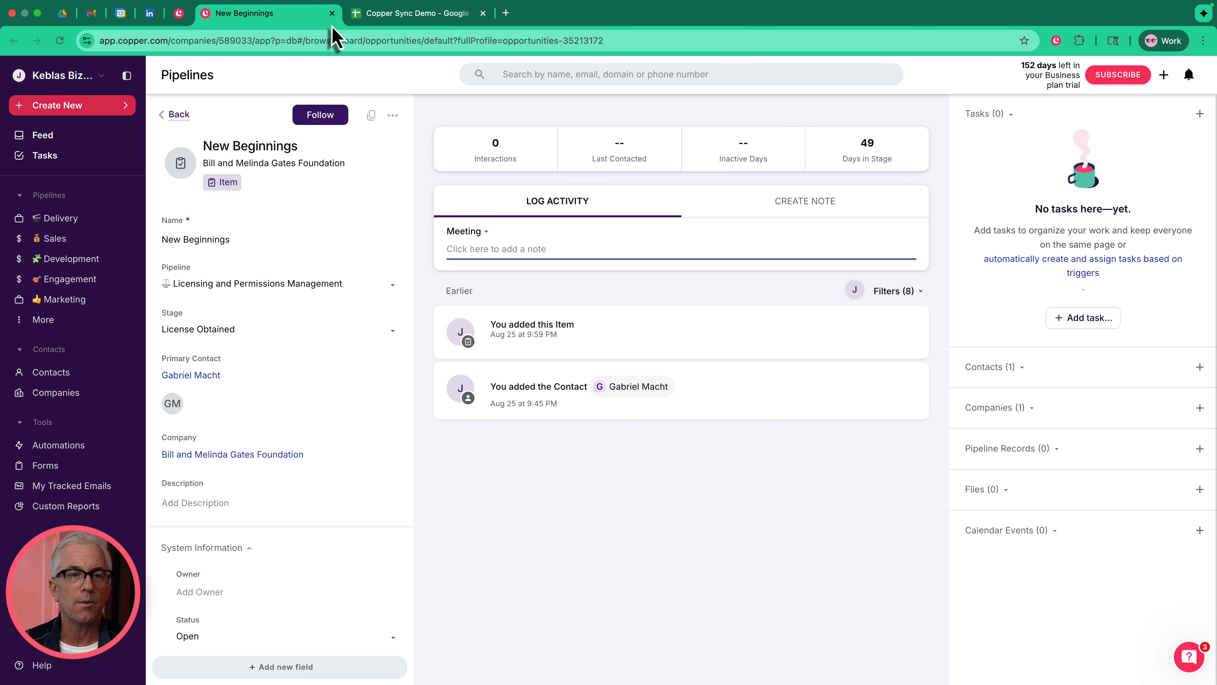
left_click(332, 13)
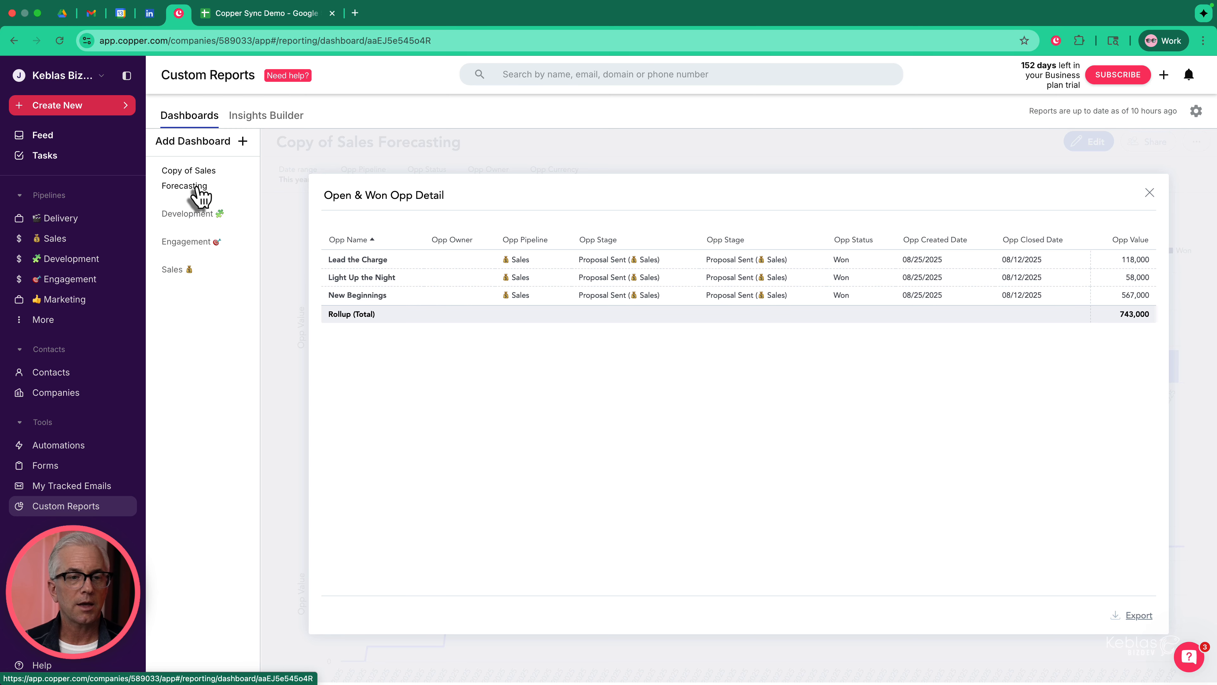
left_click(1150, 193)
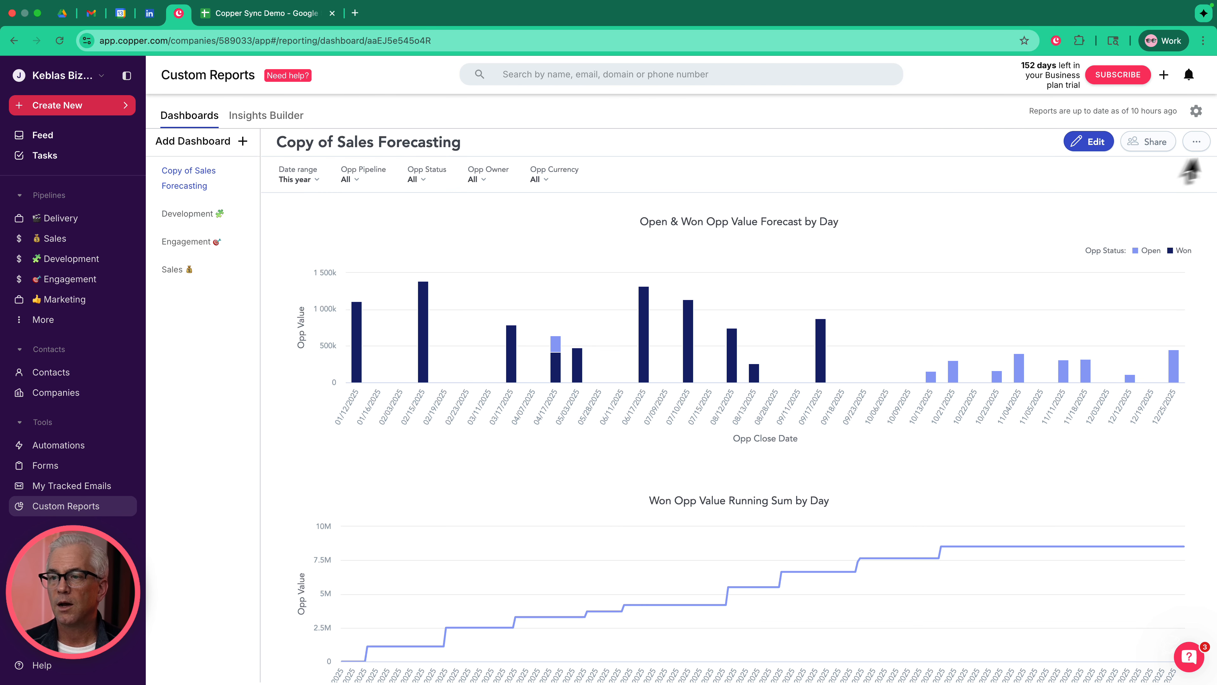
Delete the Copy of Sales Forecasting dashboard.
left_click(1075, 144)
left_click(1196, 143)
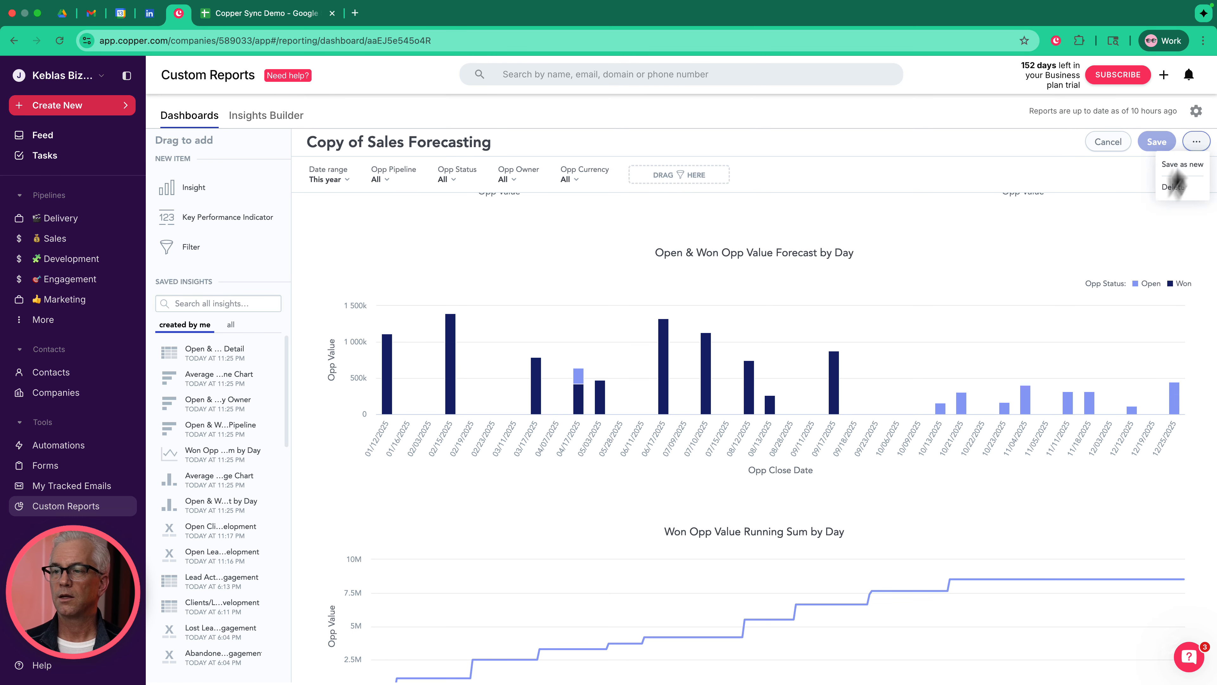
left_click(1169, 191)
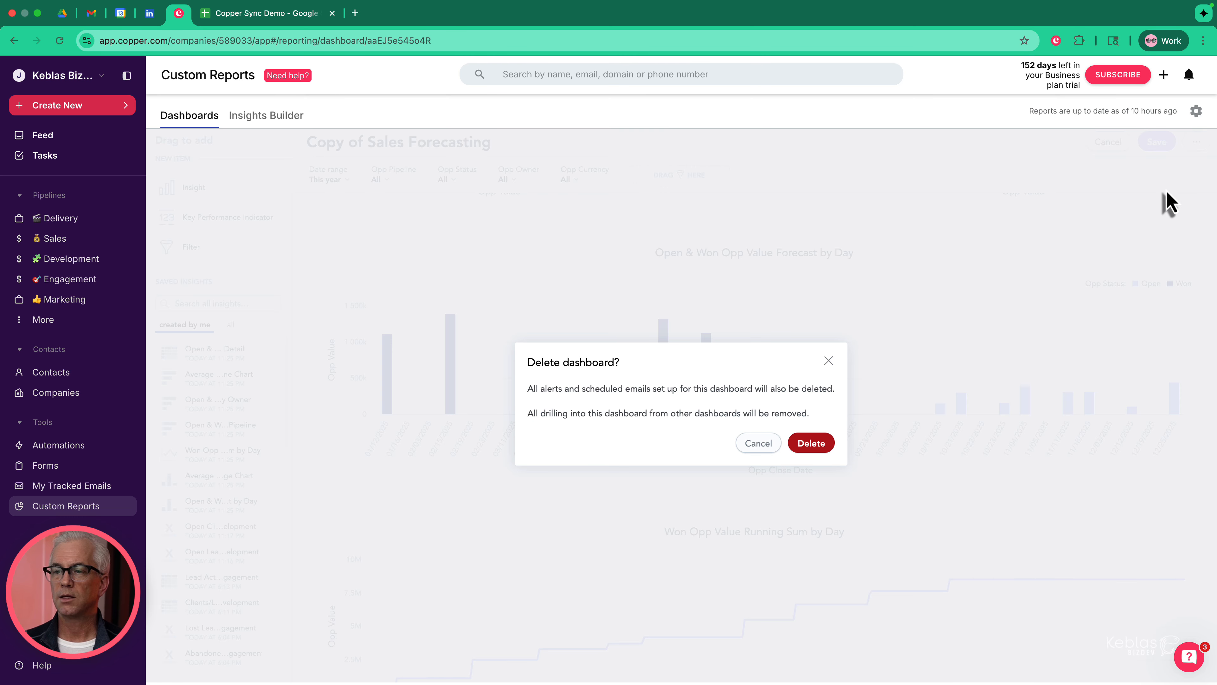
left_click(821, 442)
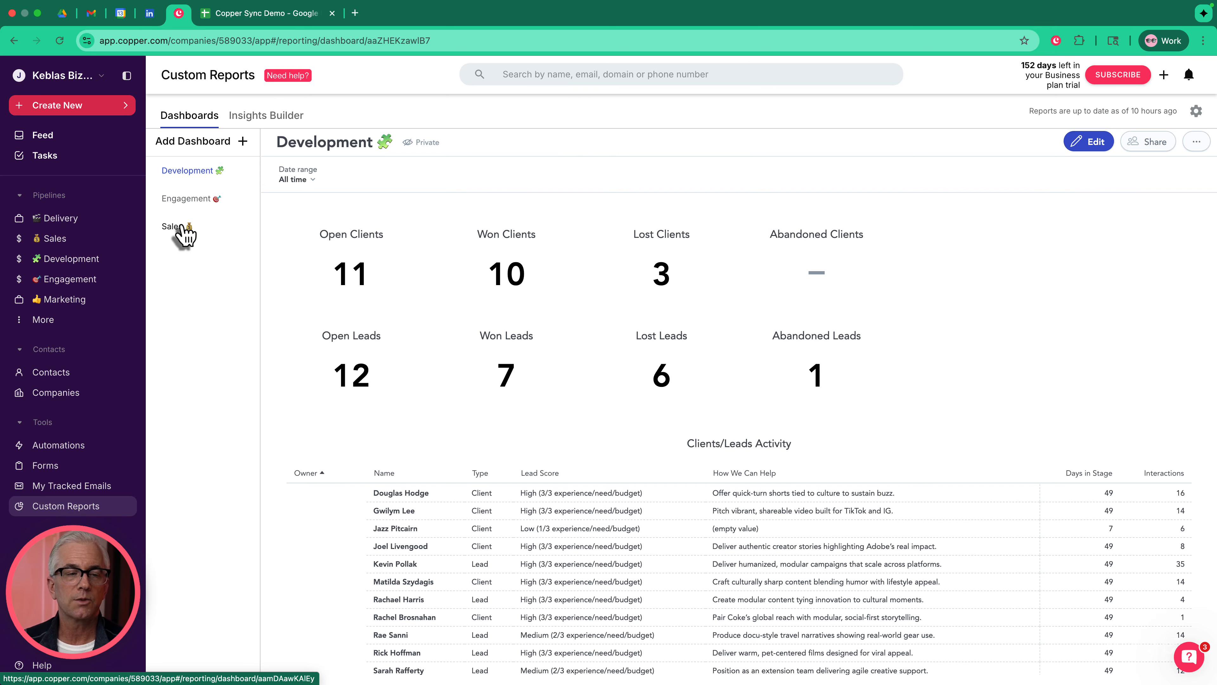
Open the Sales dashboard, review its options for sharing with users and groups, and cancel without changes.
left_click(184, 232)
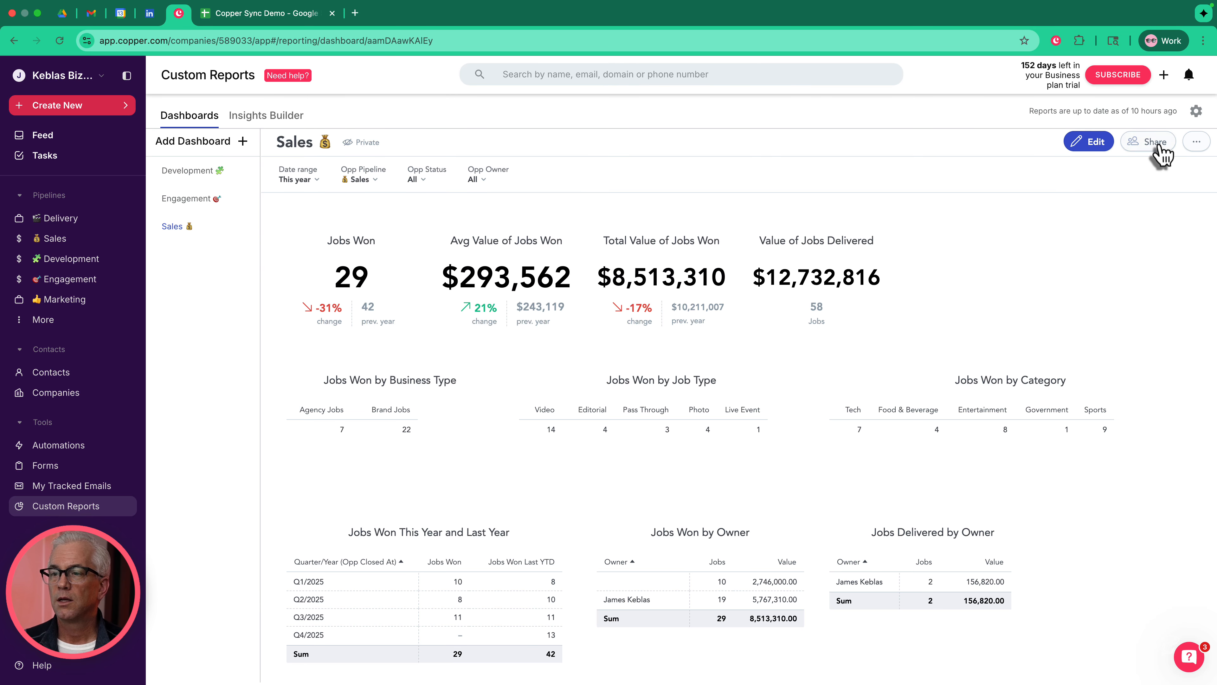
left_click(1159, 147)
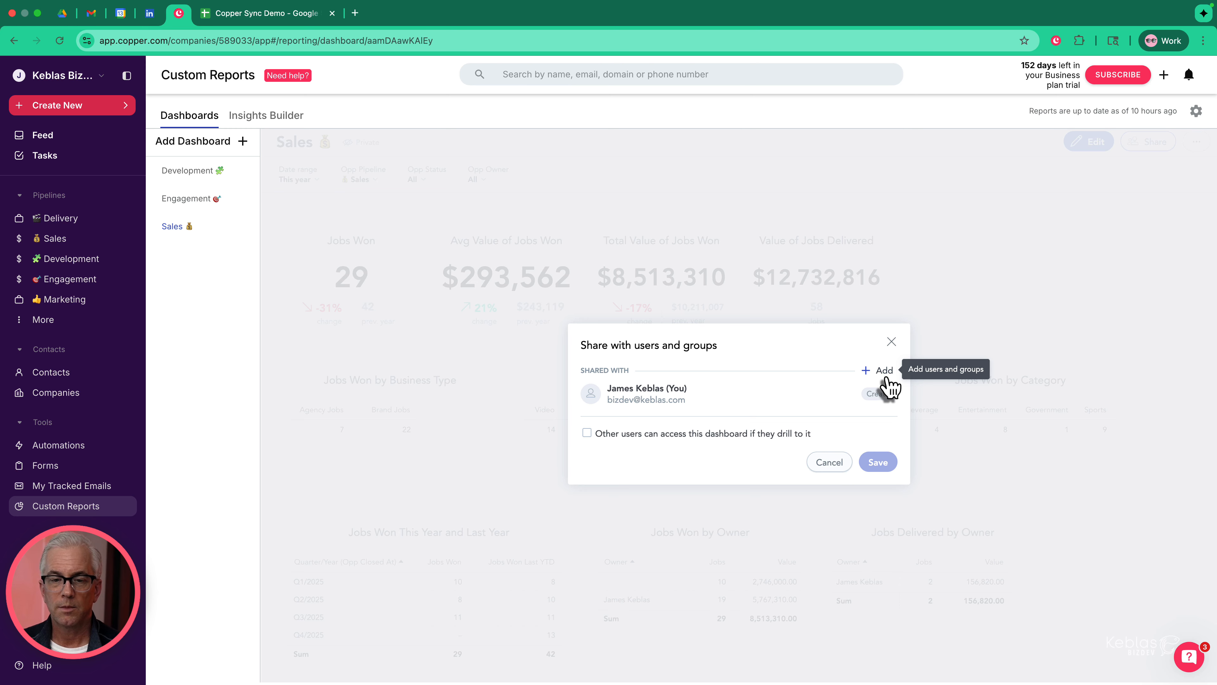
mouse_move(884, 405)
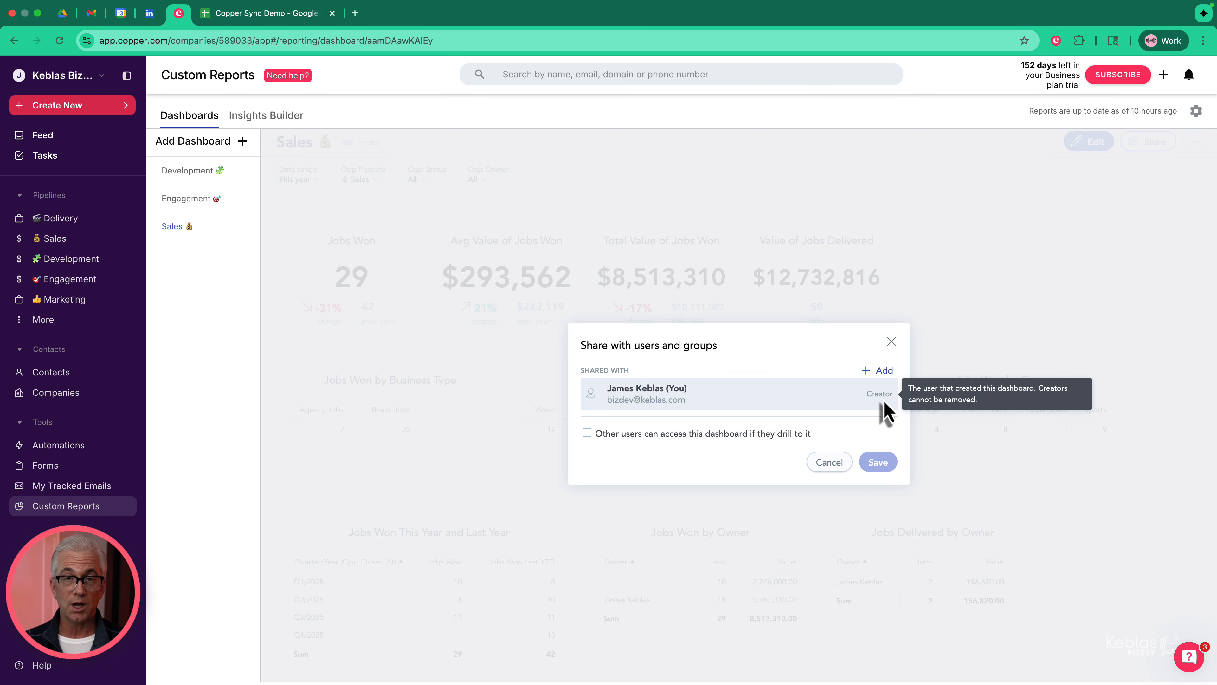
left_click(825, 464)
Review the Sales dashboard's save, PDF export and scheduled emailing options, and close the scheduled exports without adding one.
left_click(1197, 141)
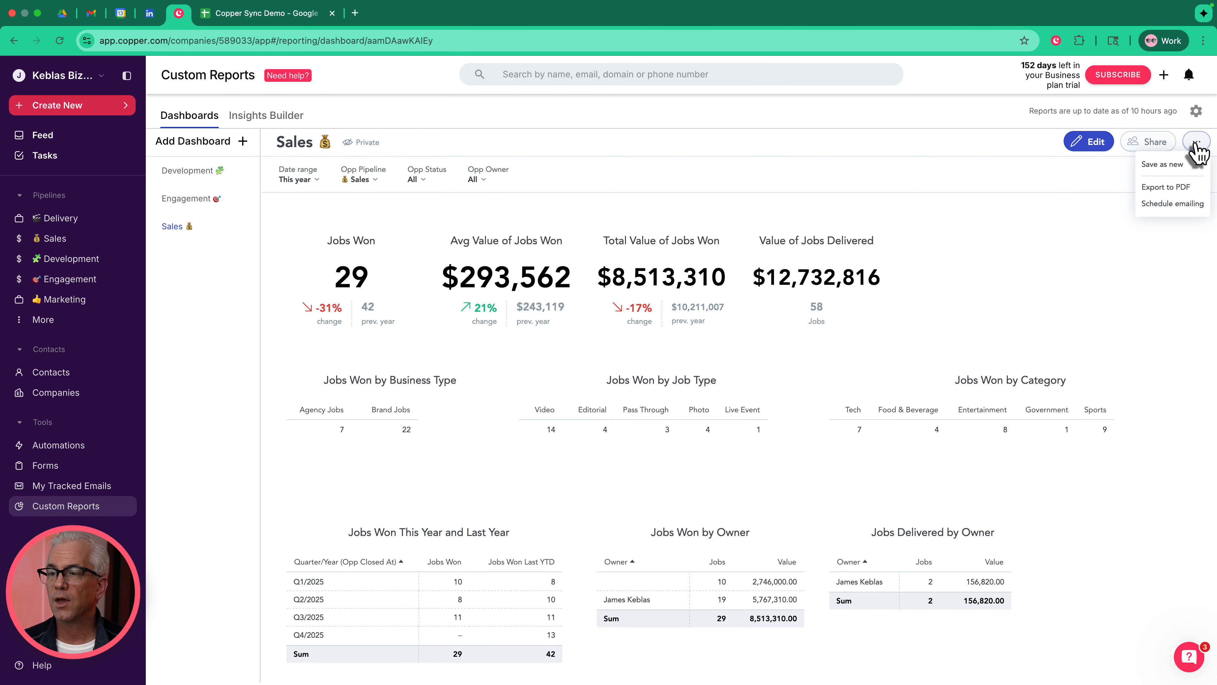
left_click(1172, 203)
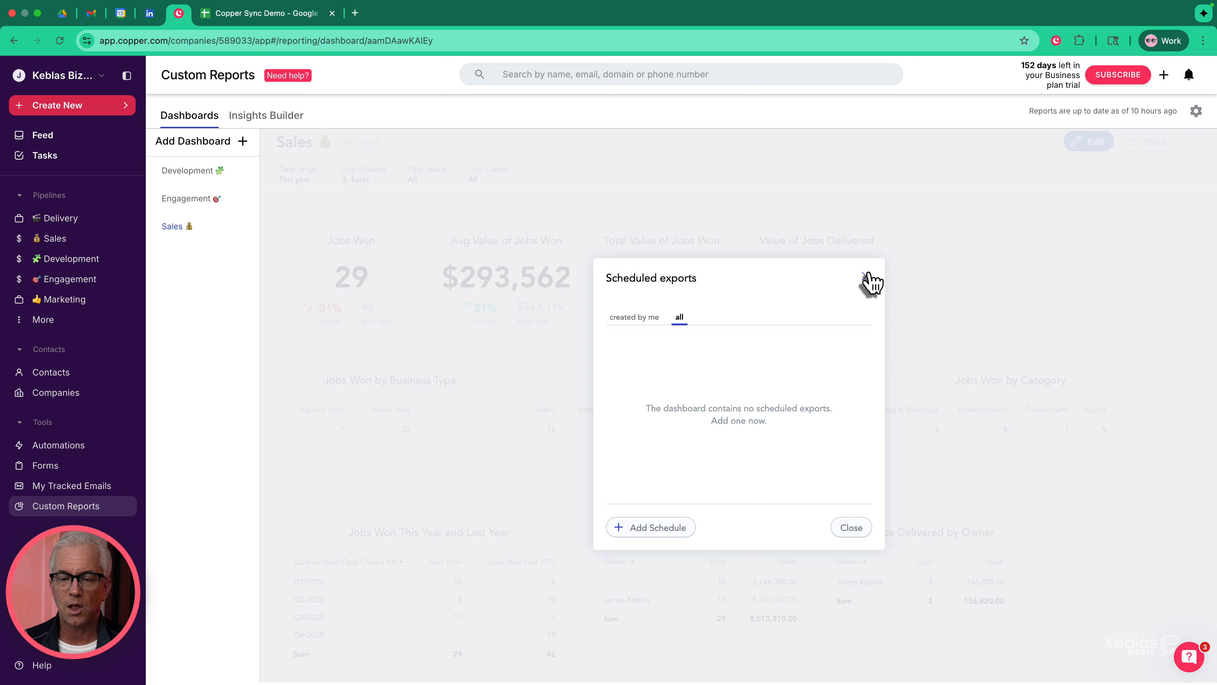
left_click(847, 529)
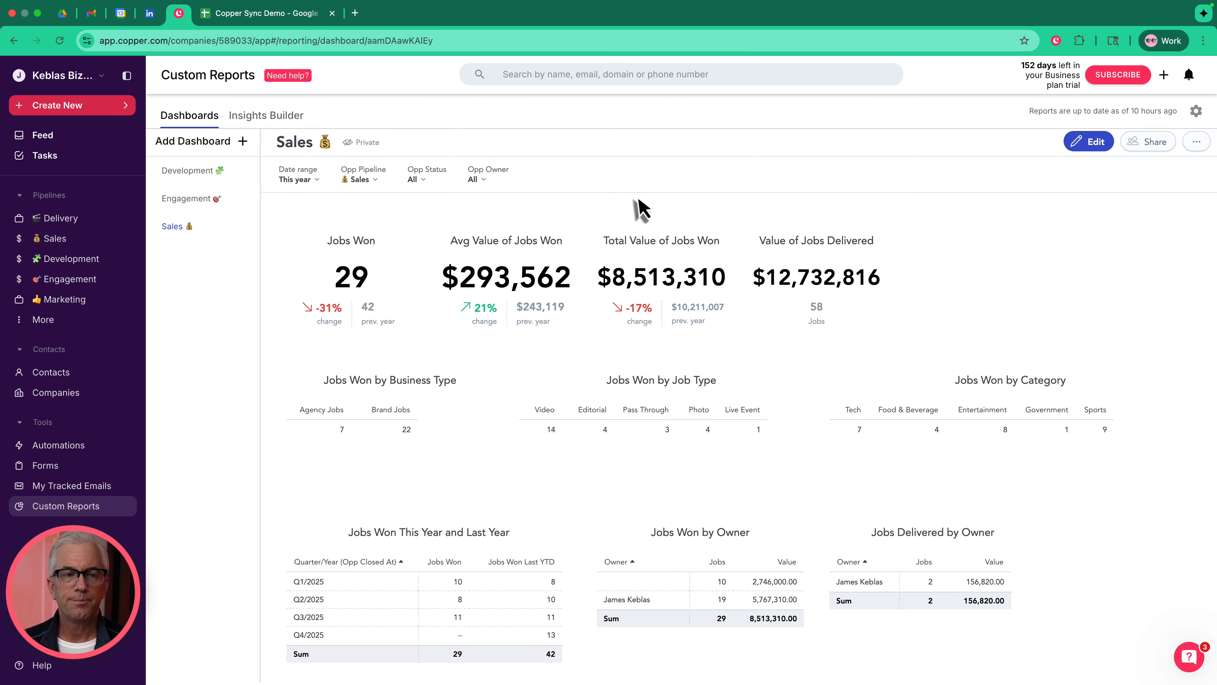
Compare the blank Insights Builder with the new insight editor started from the Sales dashboard, without building or saving anything.
left_click(279, 117)
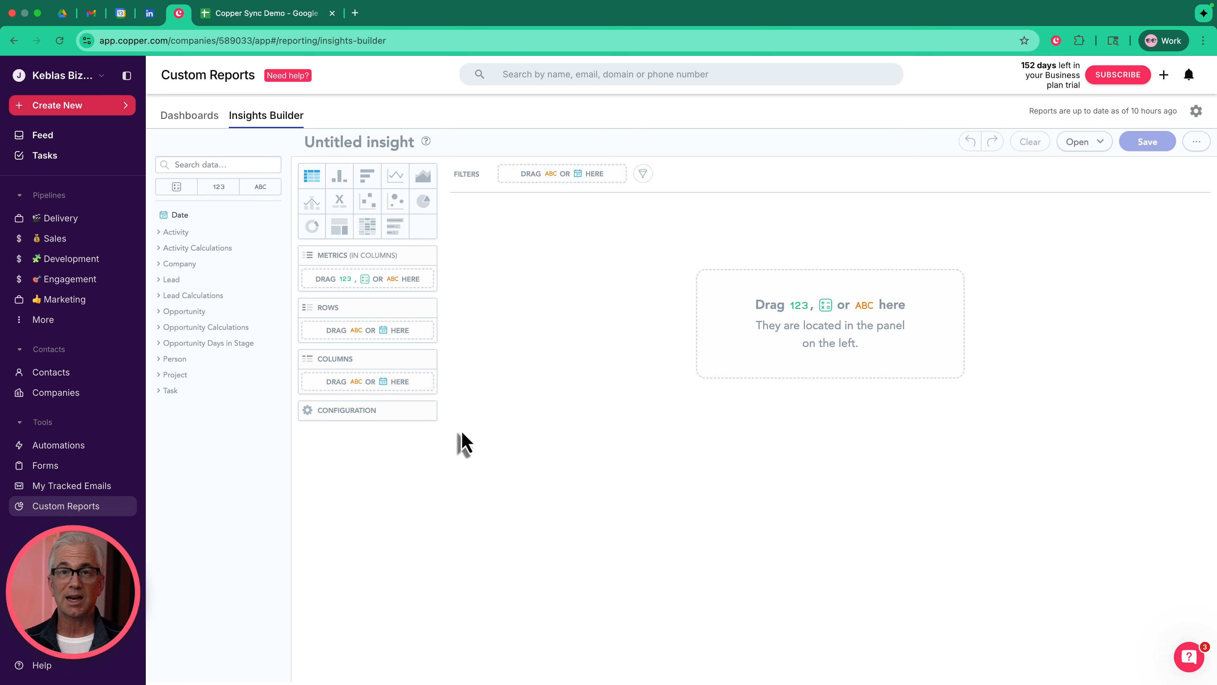
left_click(197, 119)
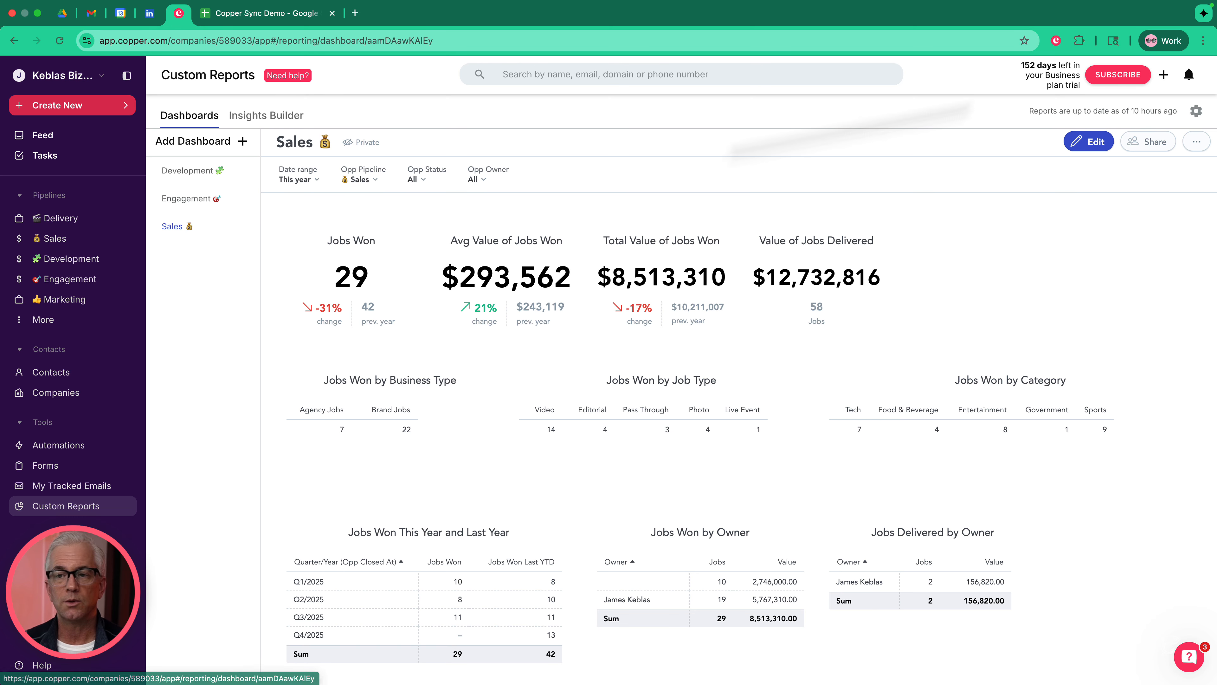
left_click(1081, 143)
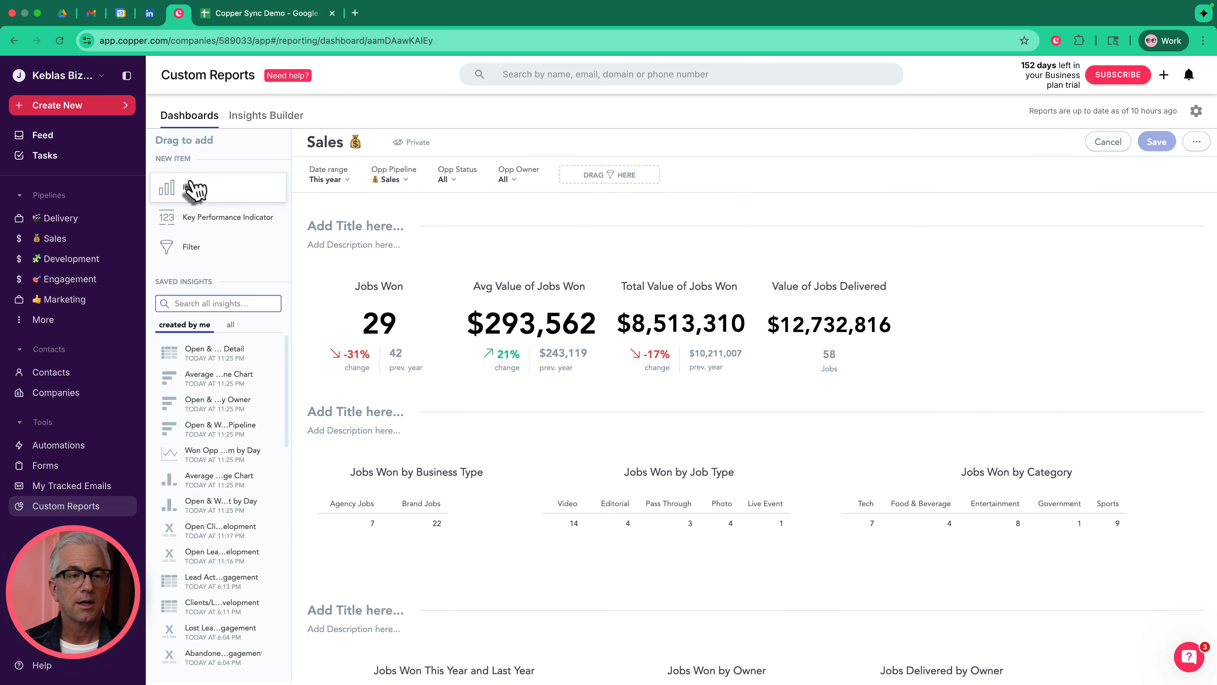
left_click_drag(187, 193, 427, 255)
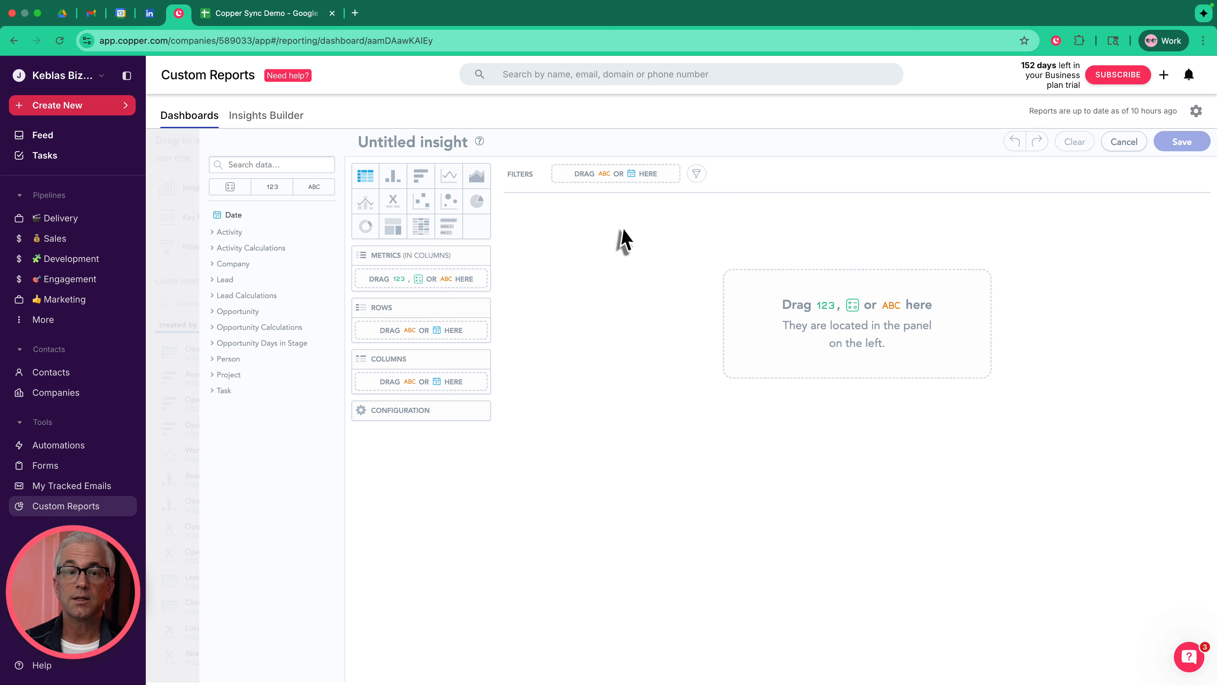
left_click(297, 117)
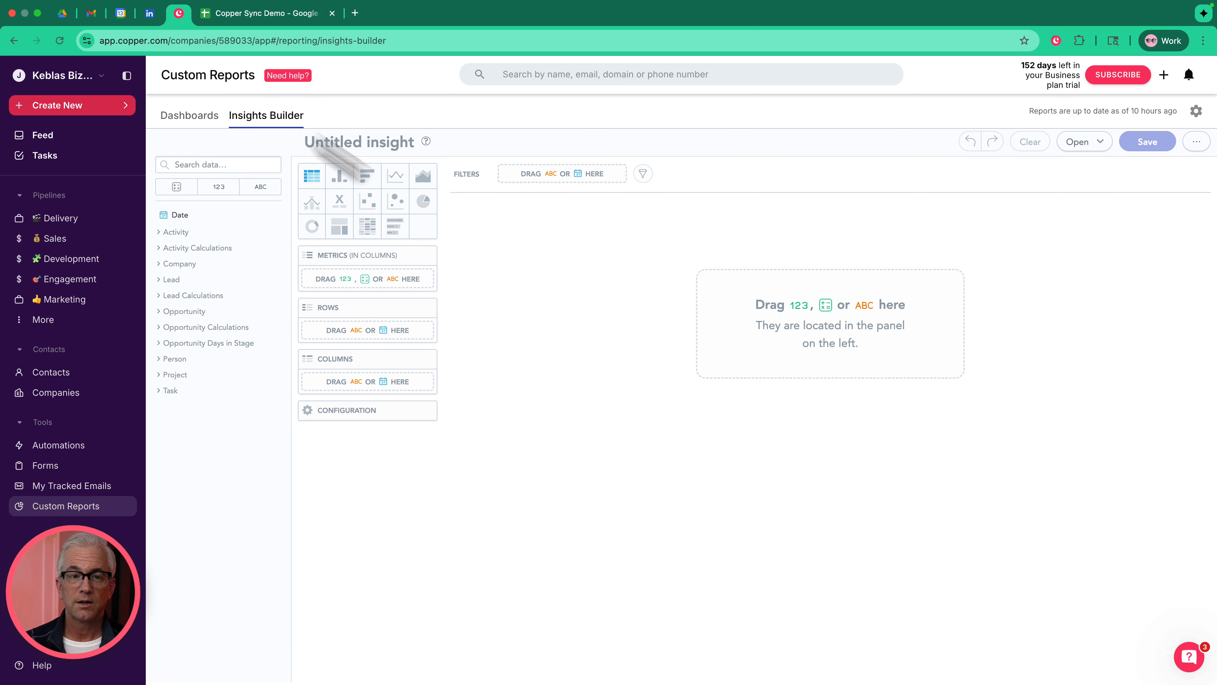
left_click(189, 118)
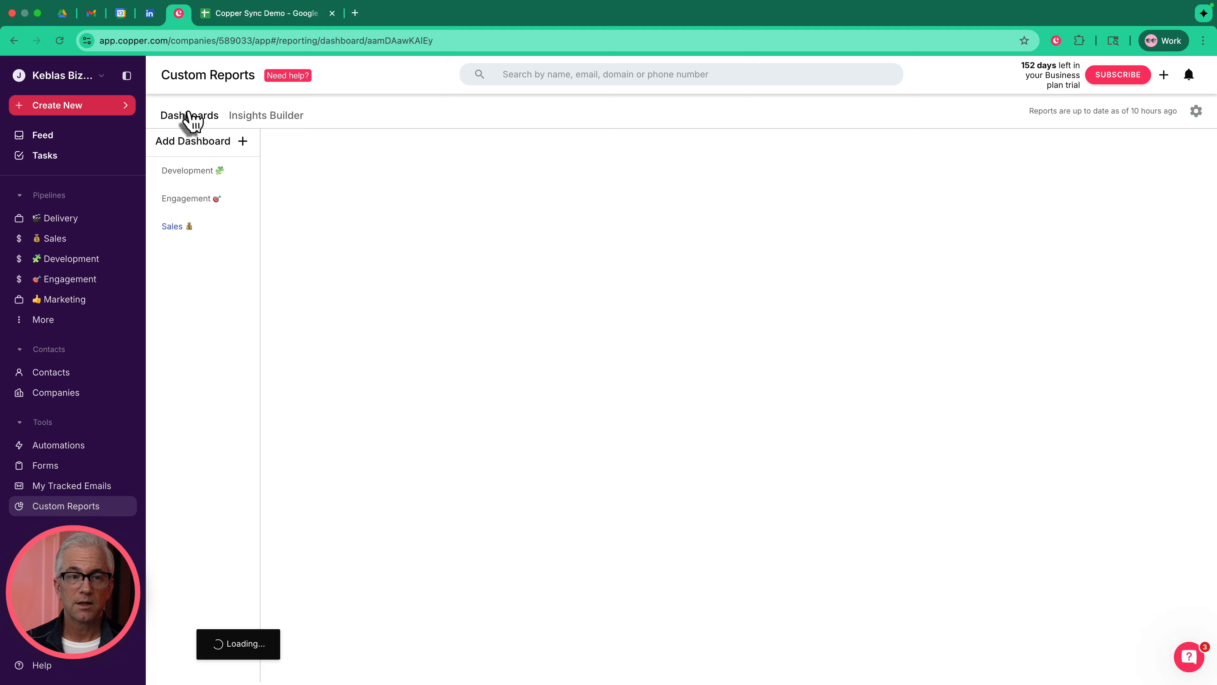
Browse the saved insights available in the Insights Builder, first those created by the current account and then all of them.
left_click(288, 118)
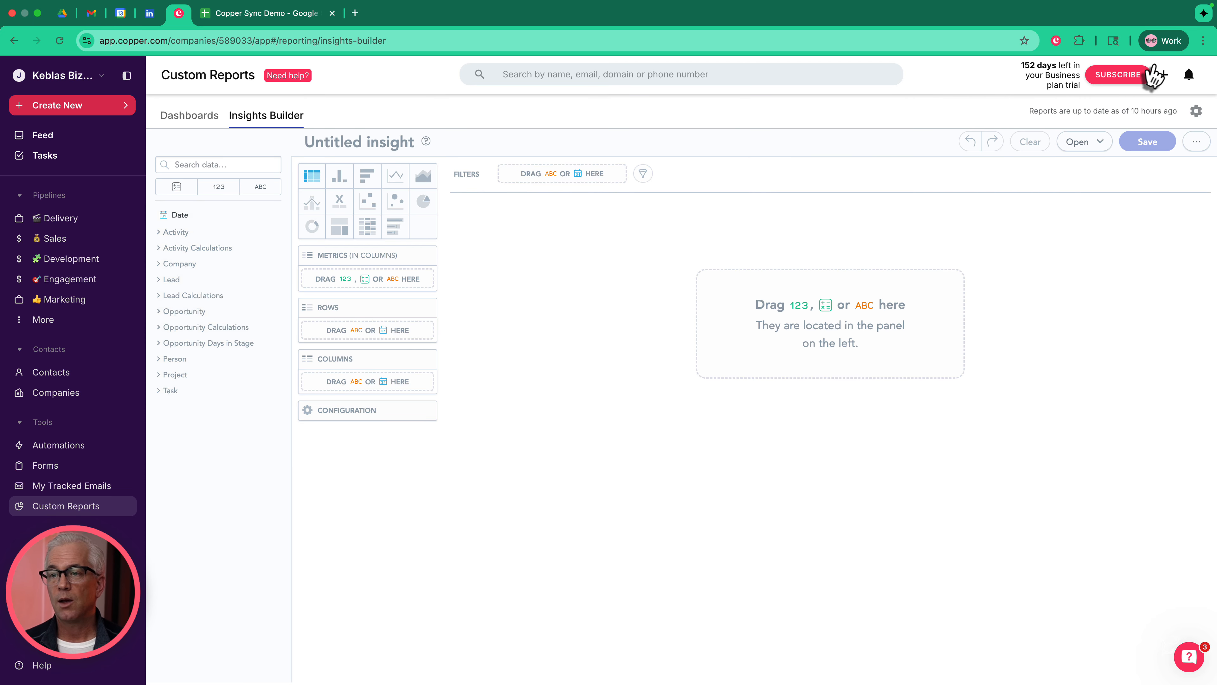
left_click(1094, 144)
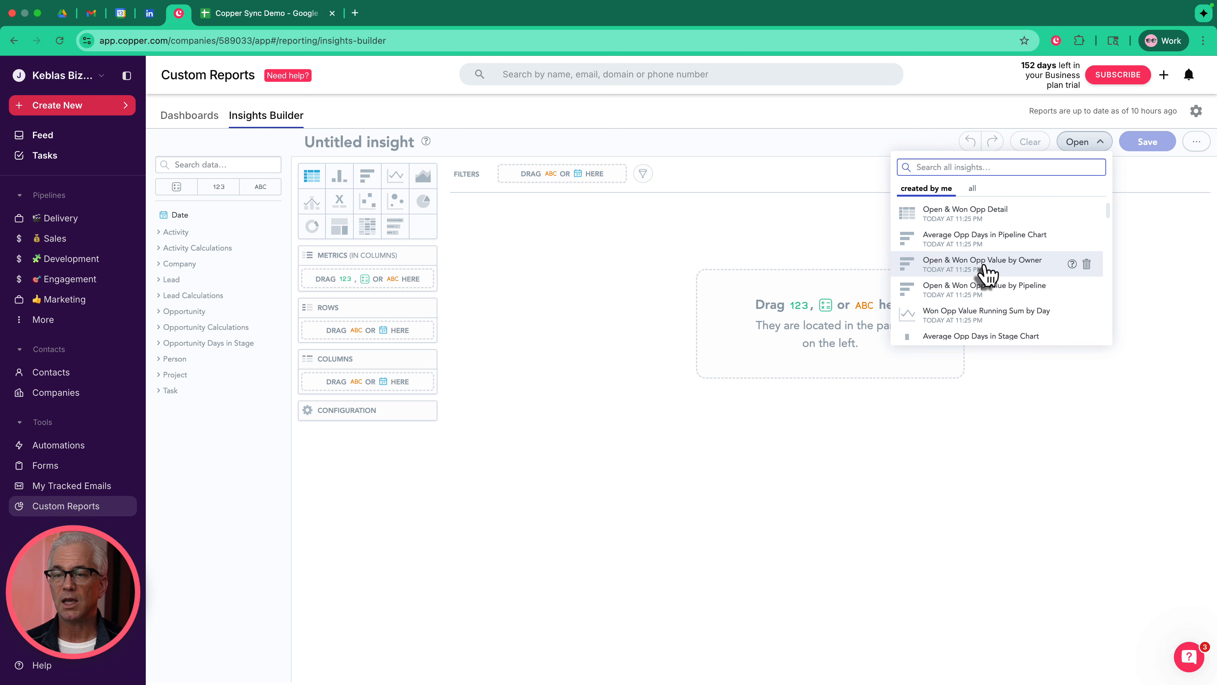
scroll(985, 272, "down", 3)
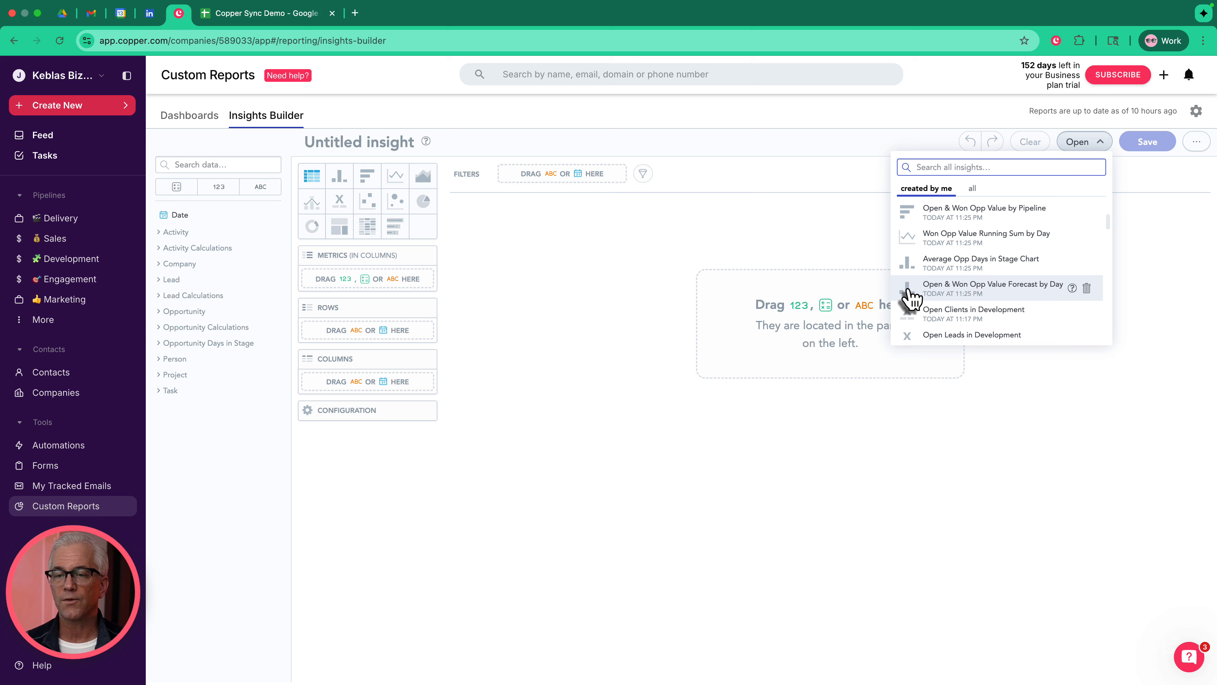
scroll(910, 283, "up", 2)
scroll(910, 278, "up", 2)
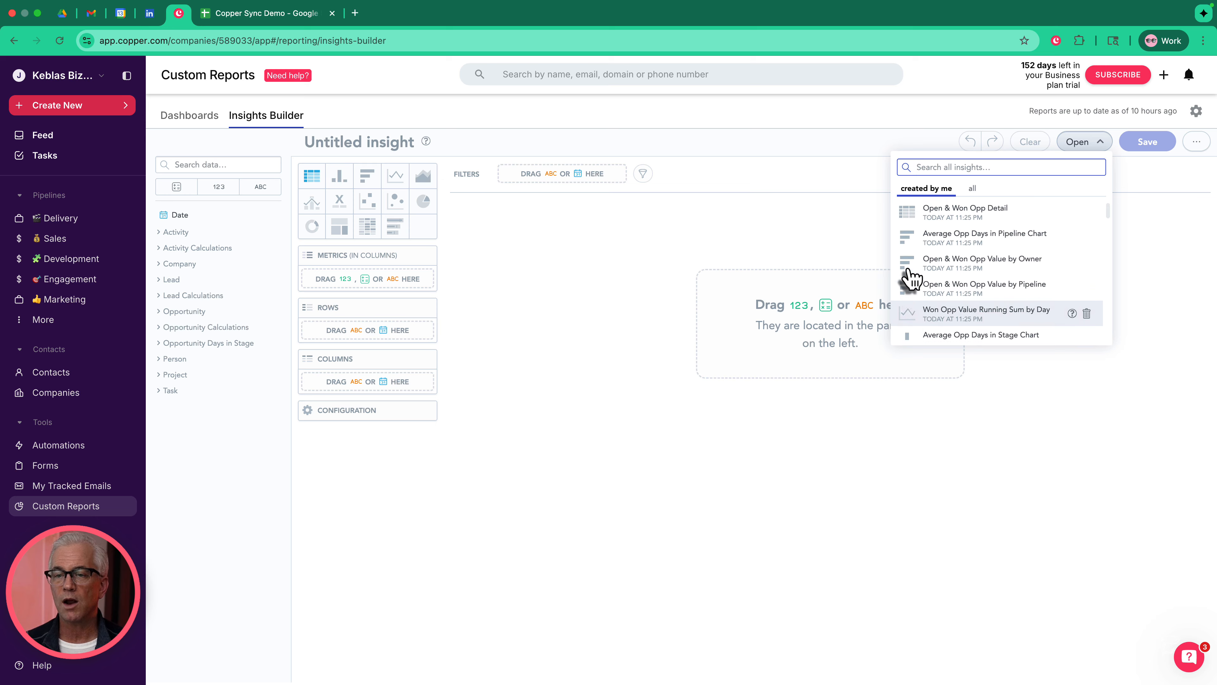
scroll(937, 307, "down", 3)
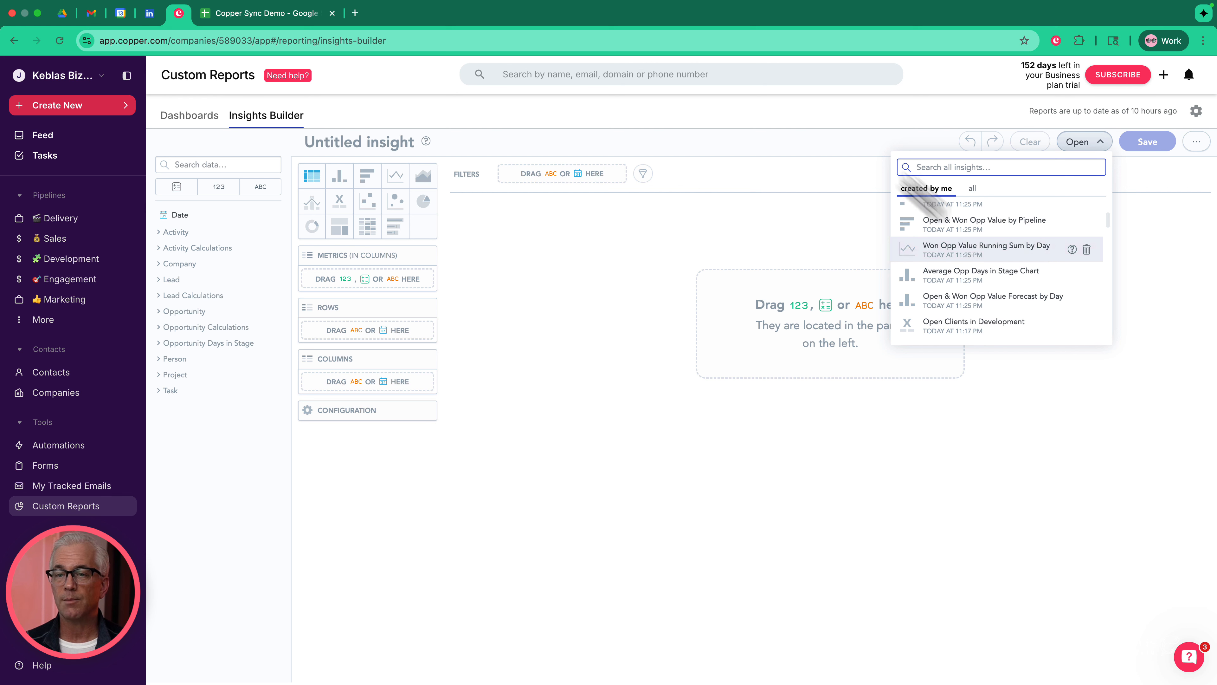
left_click(972, 189)
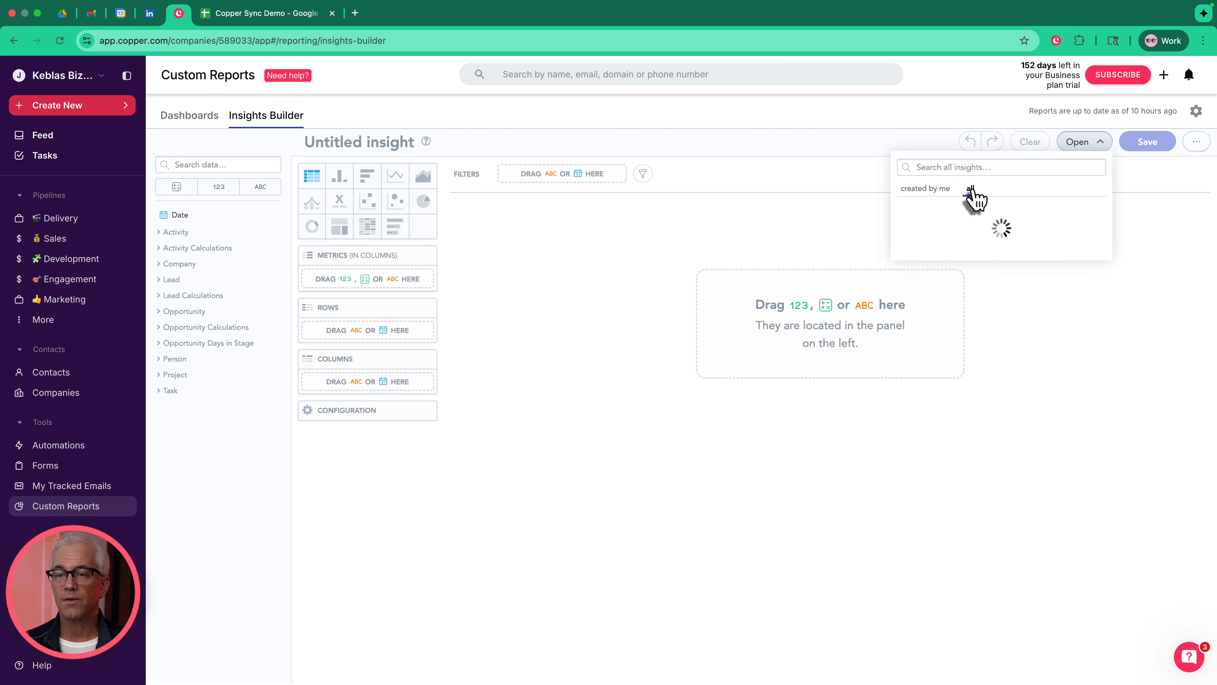
scroll(997, 259, "down", 10)
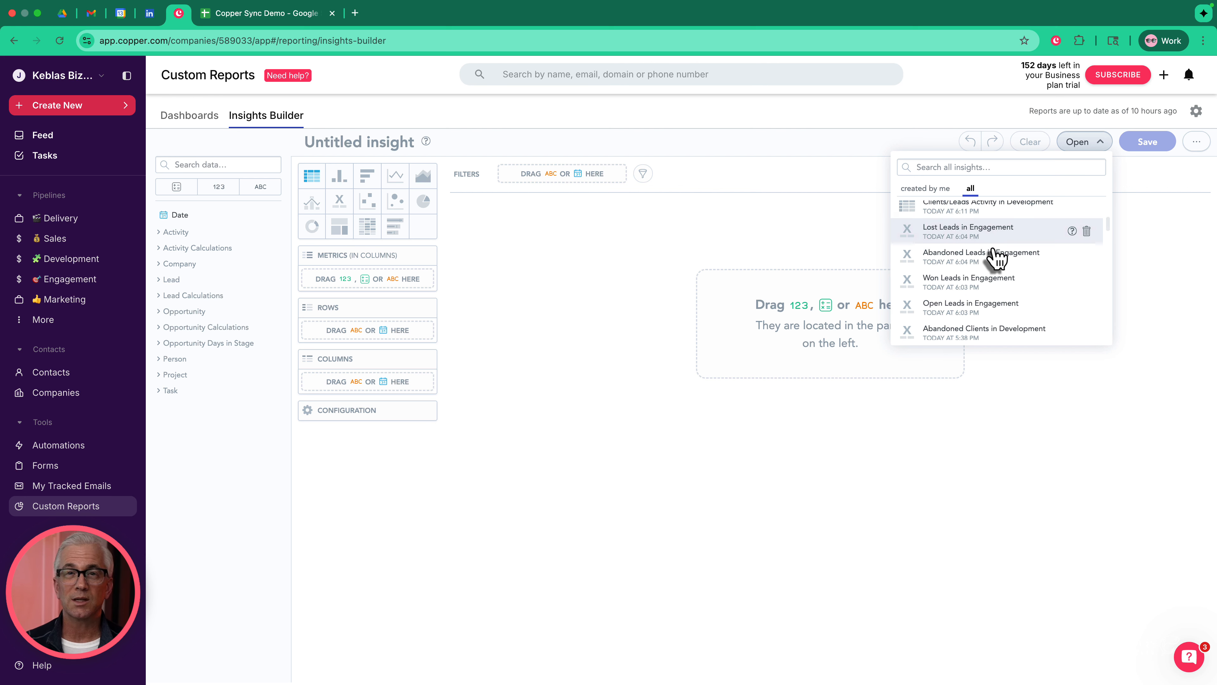
scroll(997, 259, "down", 1)
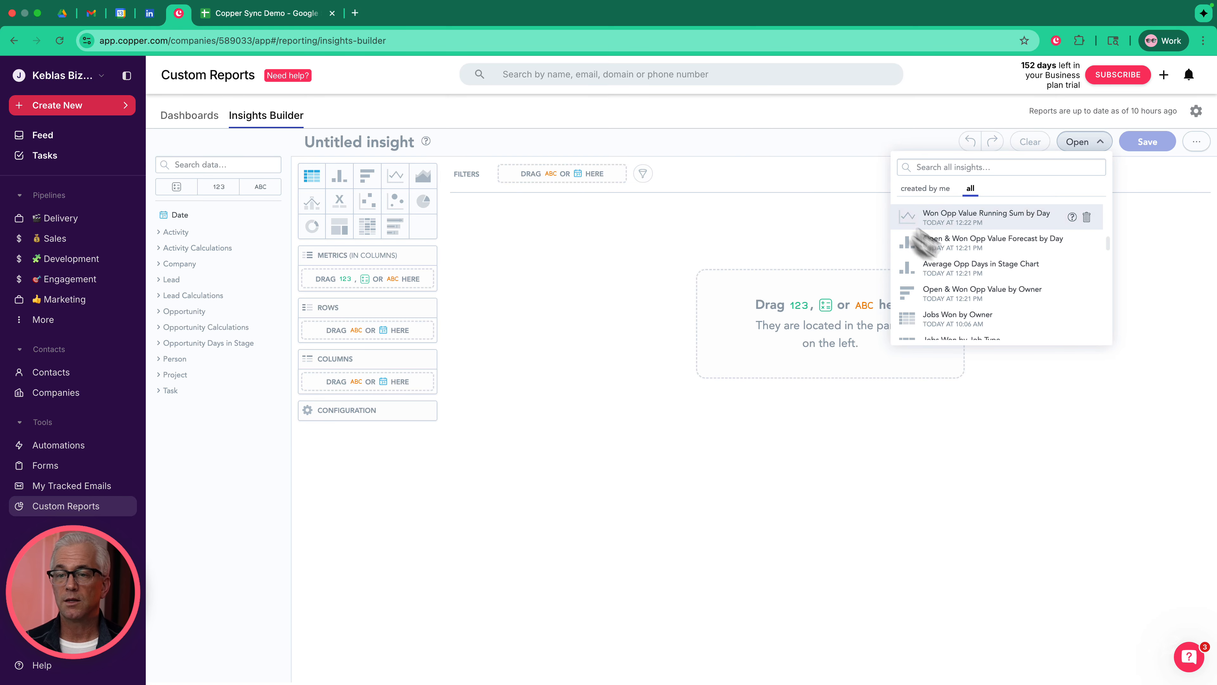
Open the saved insight Open & Won Opp Value Forecast by Day, and return to the Sales dashboard to review its save, export and emailing options.
left_click(949, 249)
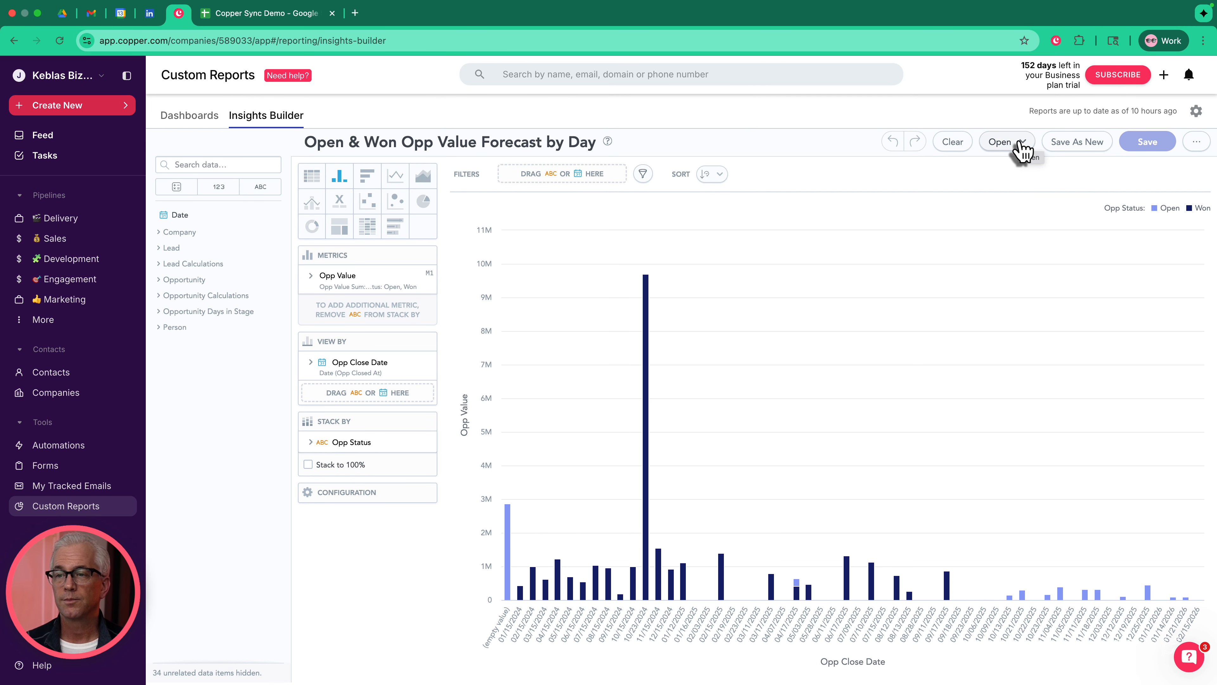
left_click(205, 118)
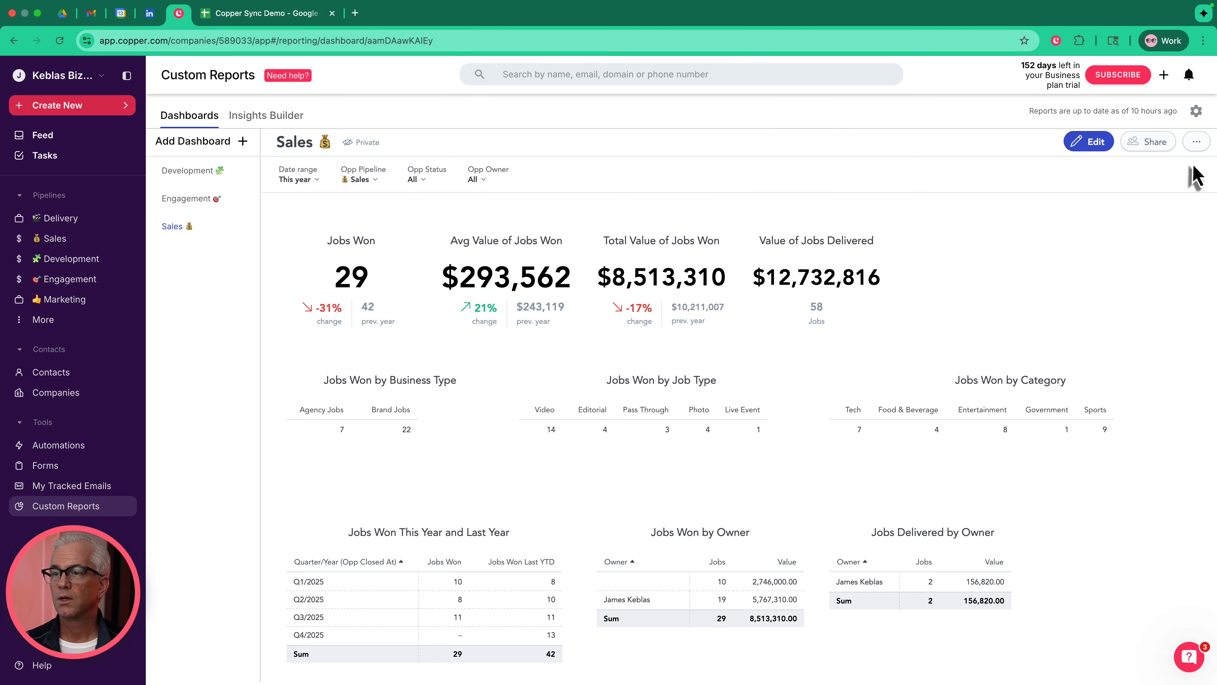
left_click(1196, 144)
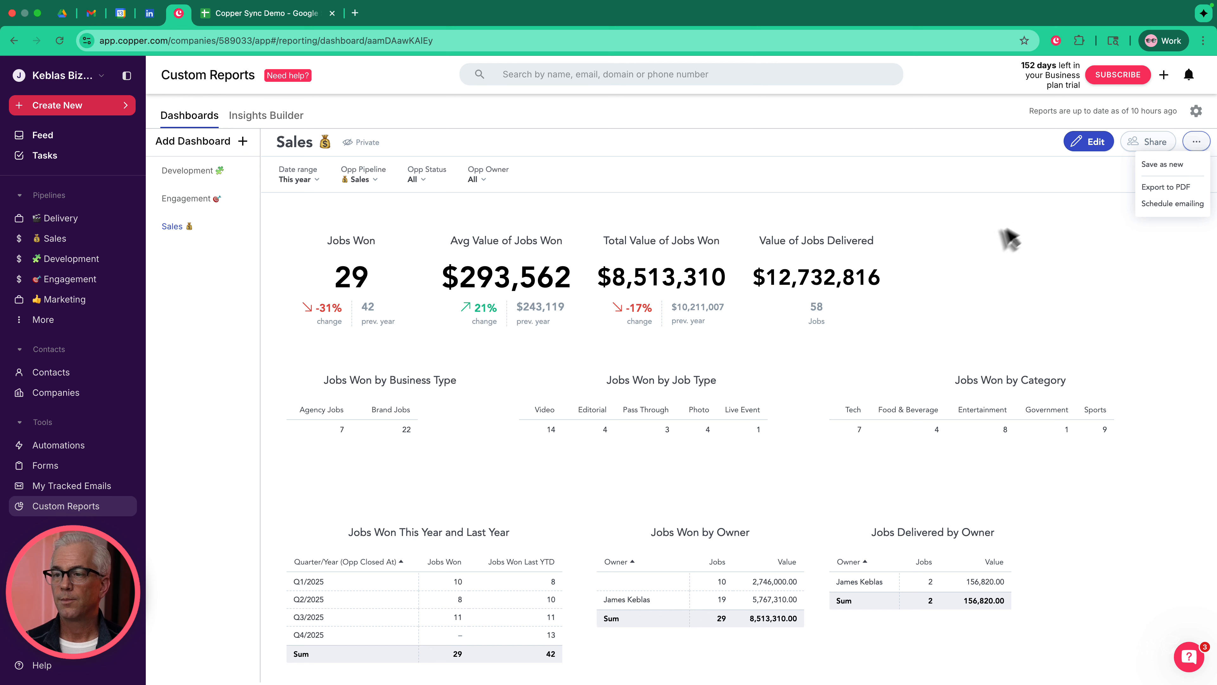
left_click(1003, 242)
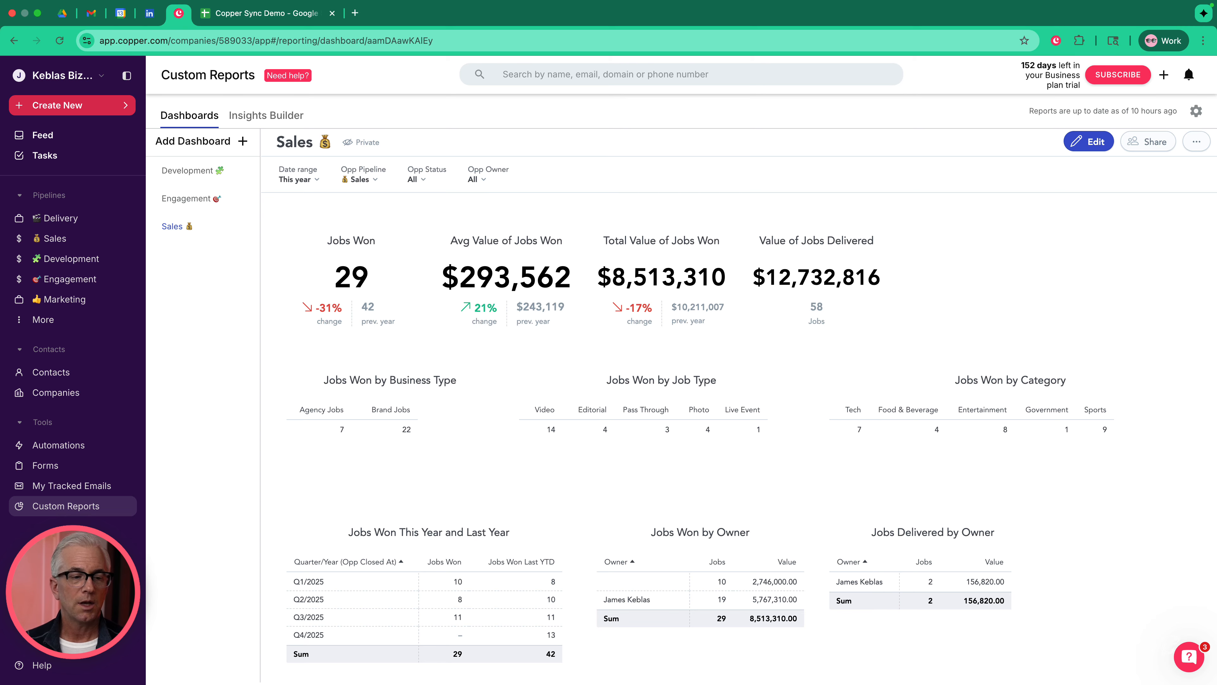
Open the Development dashboard in Custom Reports to review its client and lead figures.
left_click(67, 506)
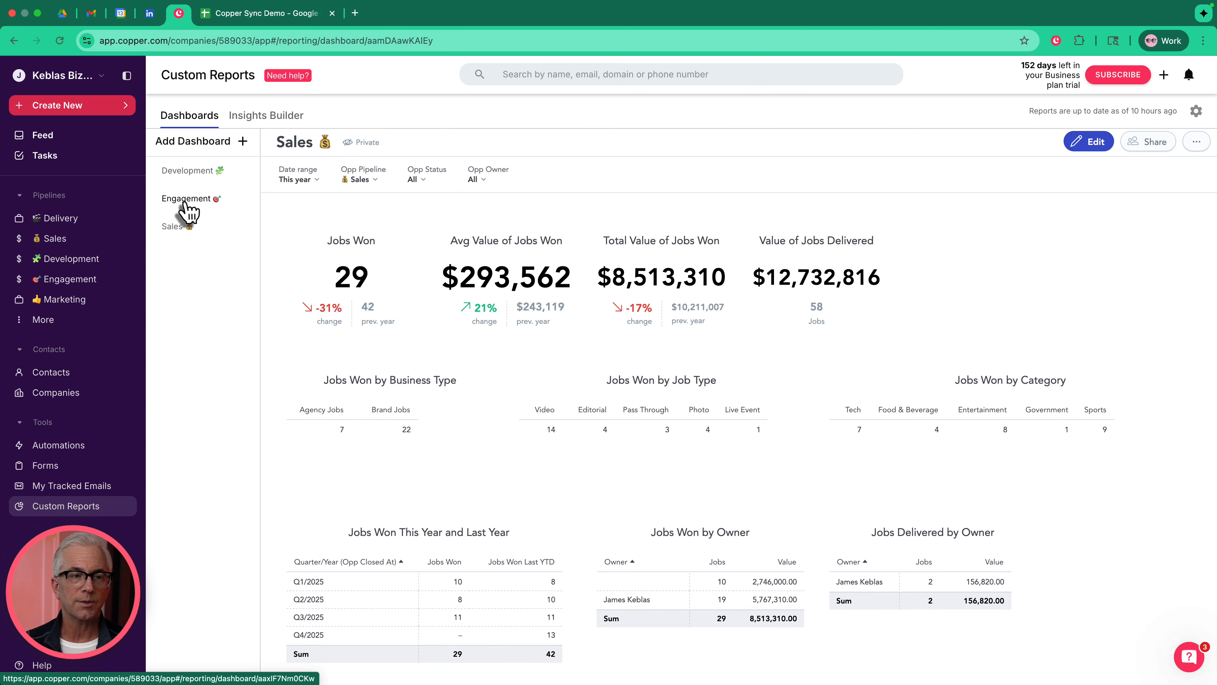
left_click(188, 173)
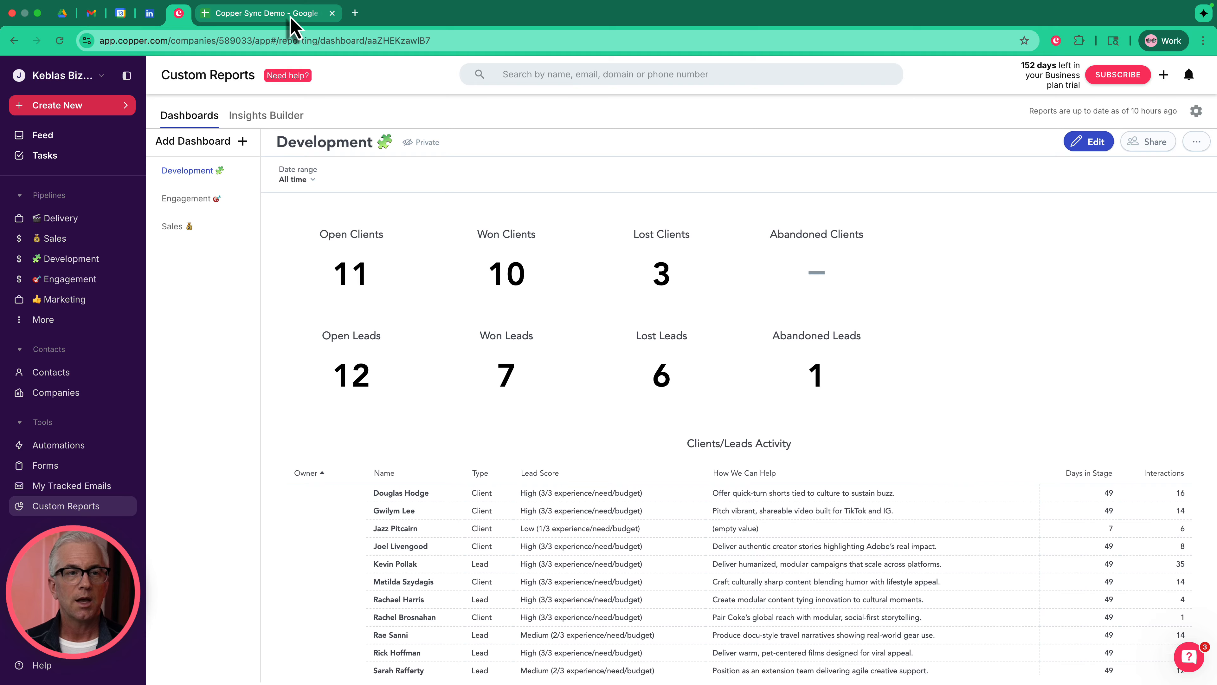
Switch to the Copper Sync Demo spreadsheet in Google Sheets and look at the options of the Copper CRM for Google Sheets extension.
left_click(269, 14)
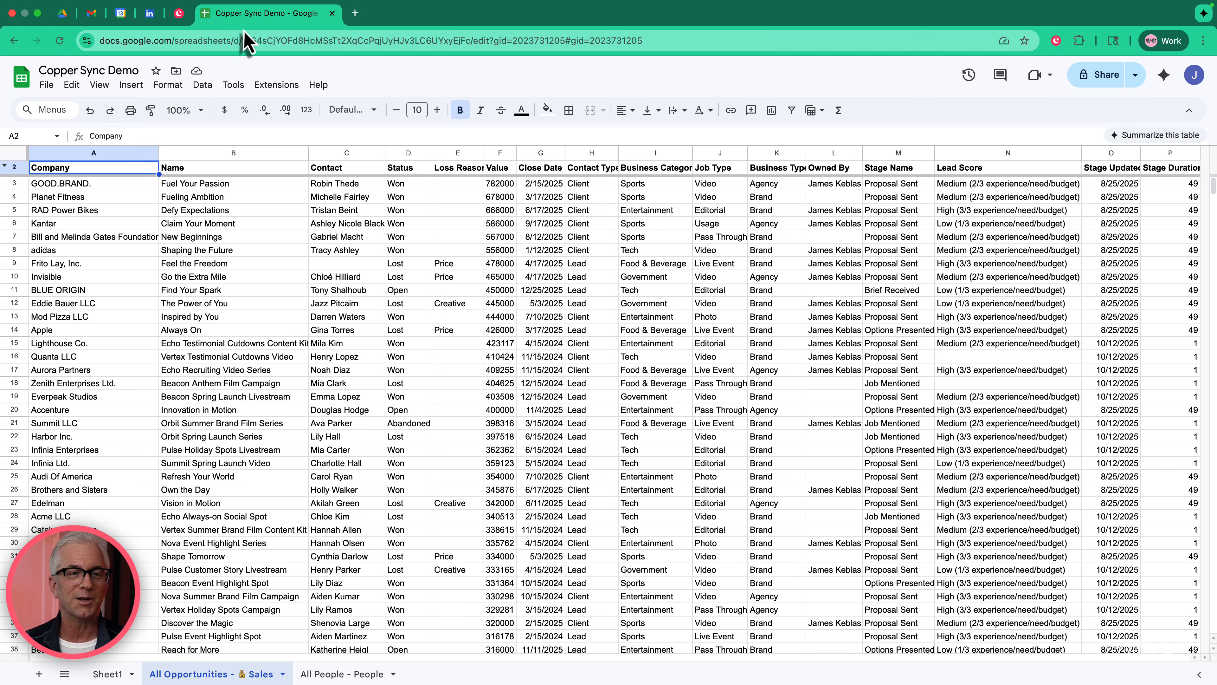
left_click(274, 86)
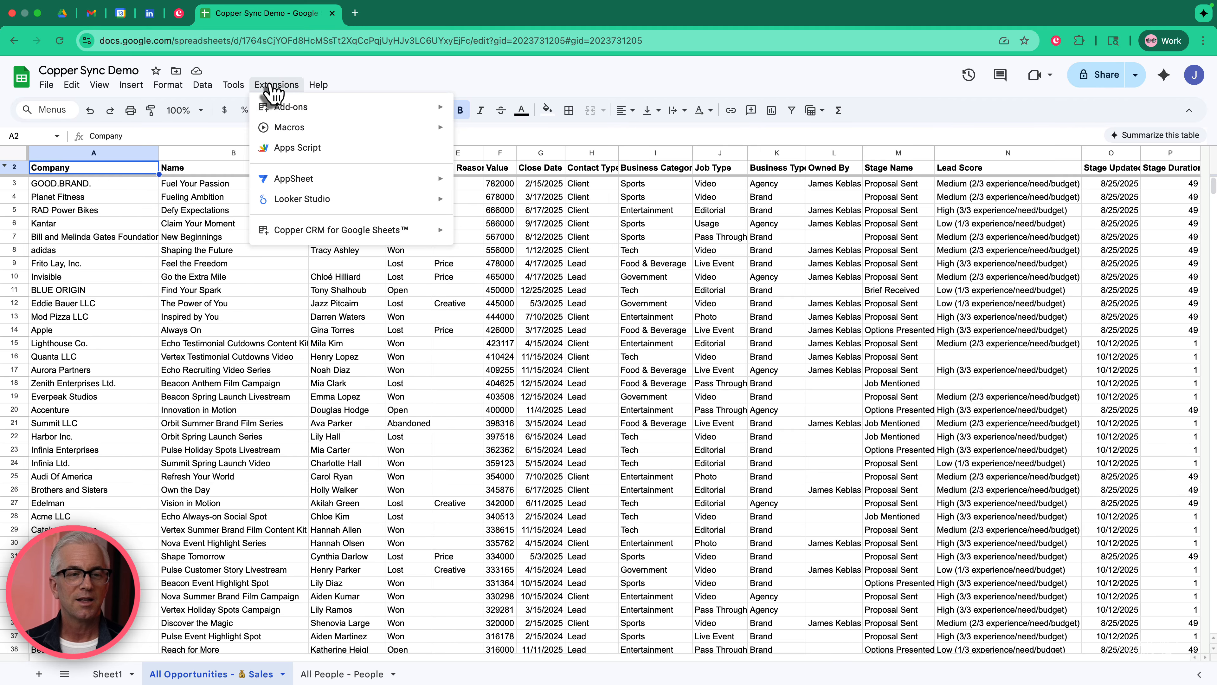
mouse_move(303, 235)
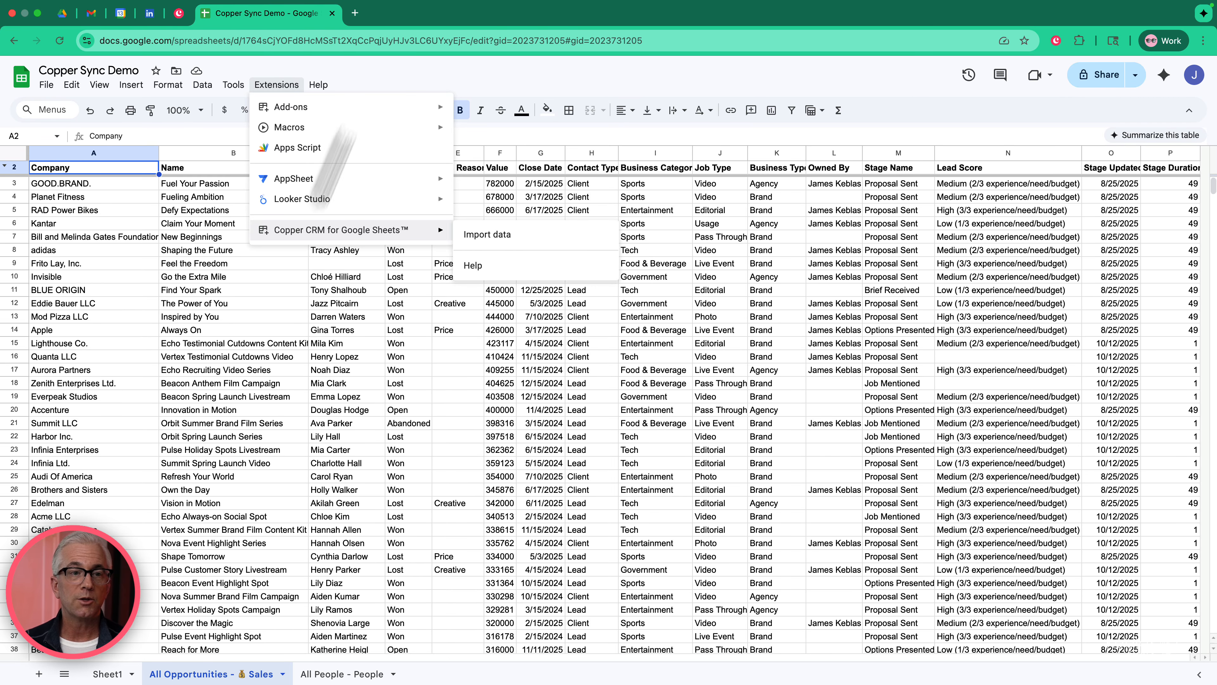
left_click(383, 83)
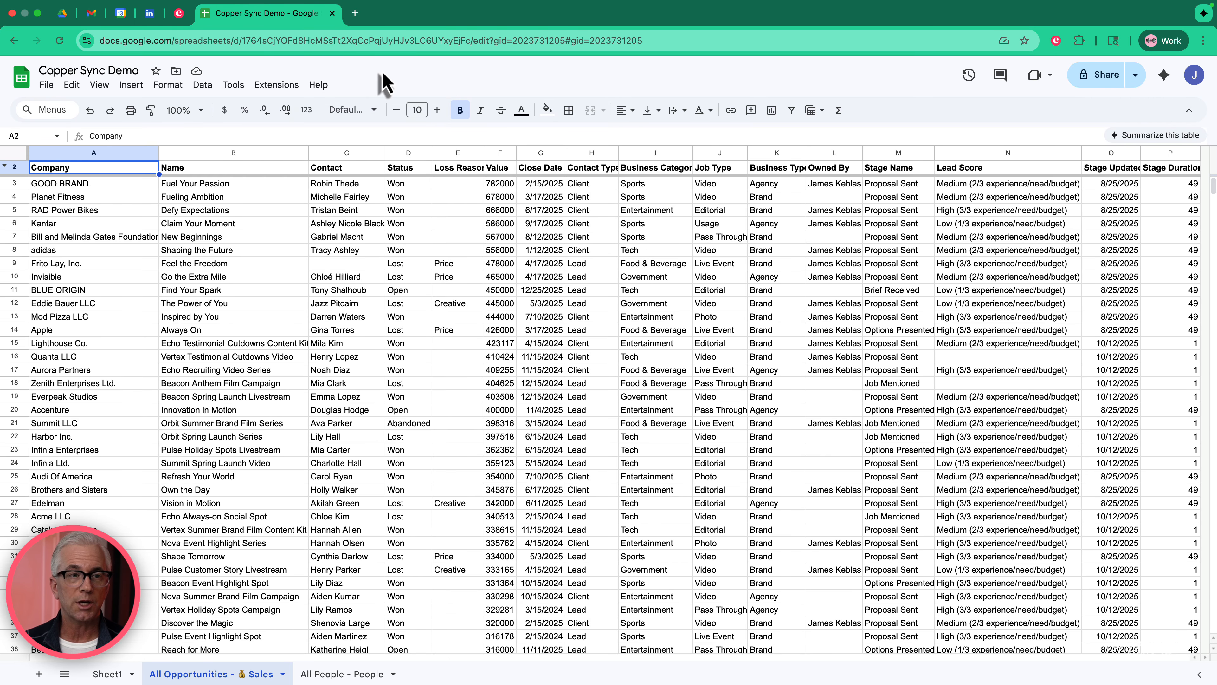
left_click(355, 13)
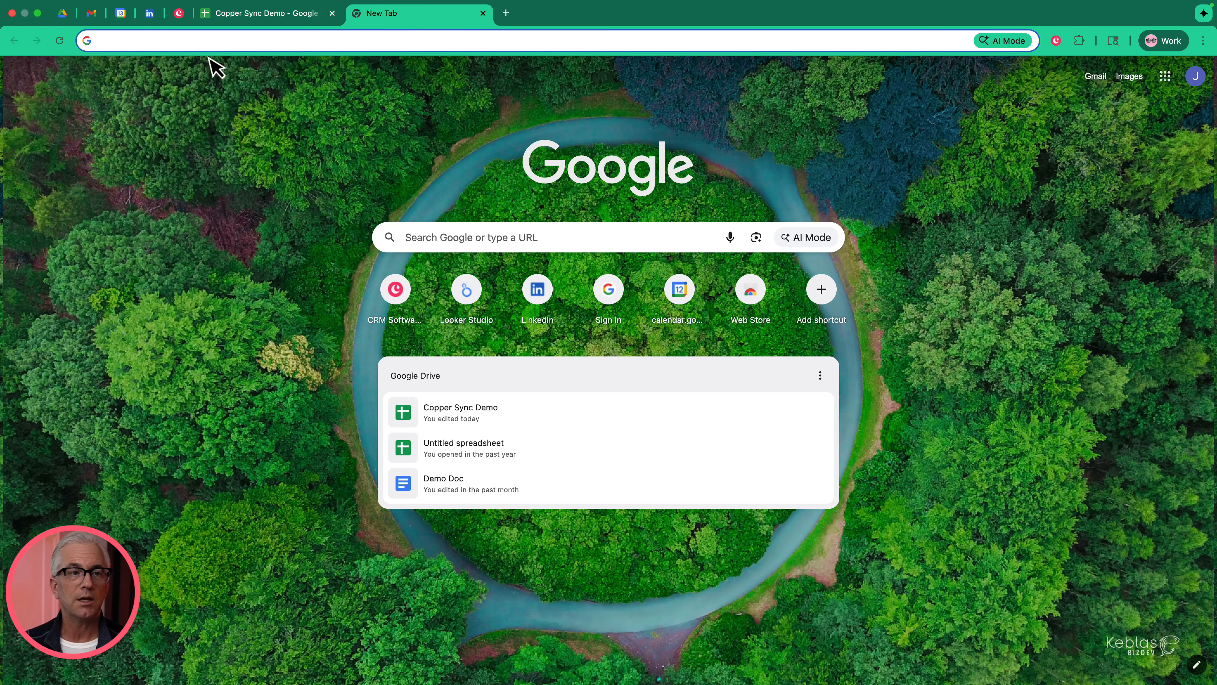
left_click(483, 14)
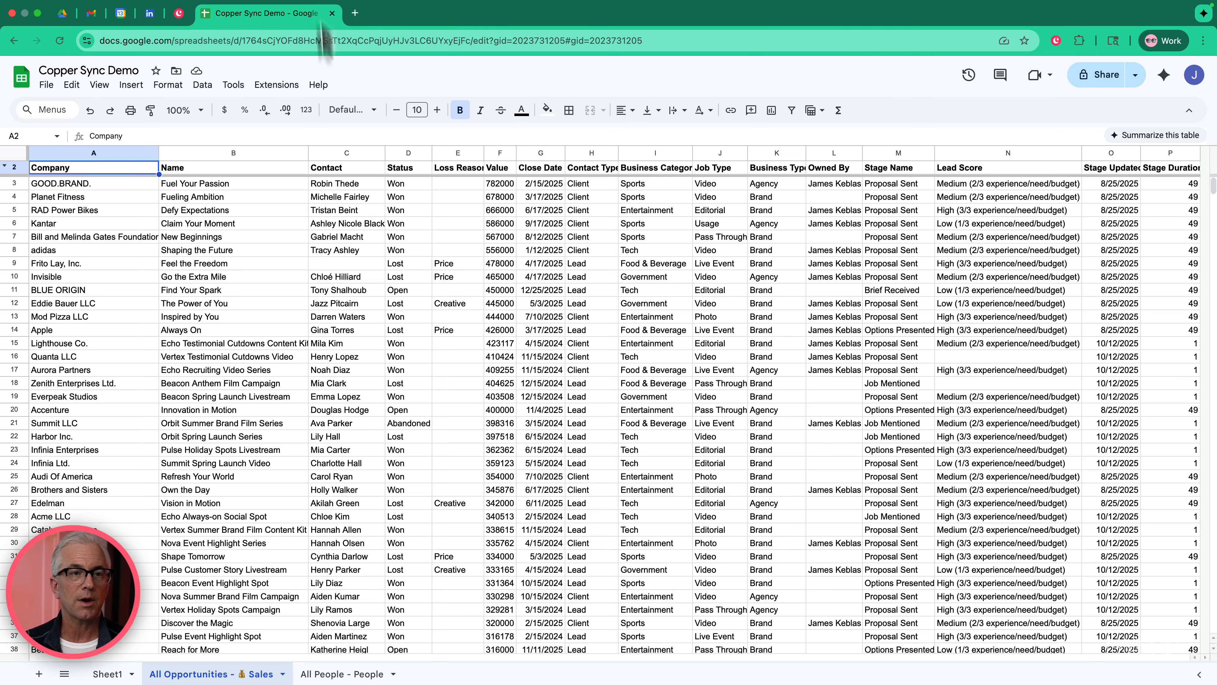
Refresh the All Opportunities - Sales import through Copper CRM for Google Sheets, and view the All People - People sheet.
left_click(274, 88)
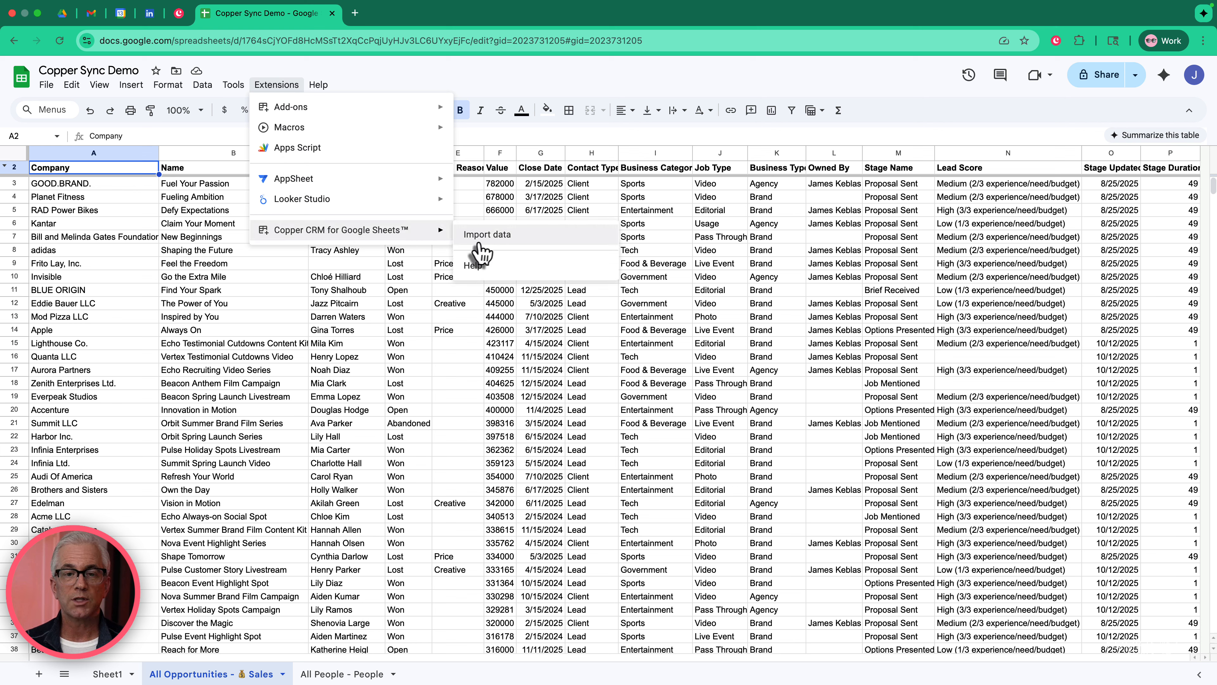
left_click(481, 247)
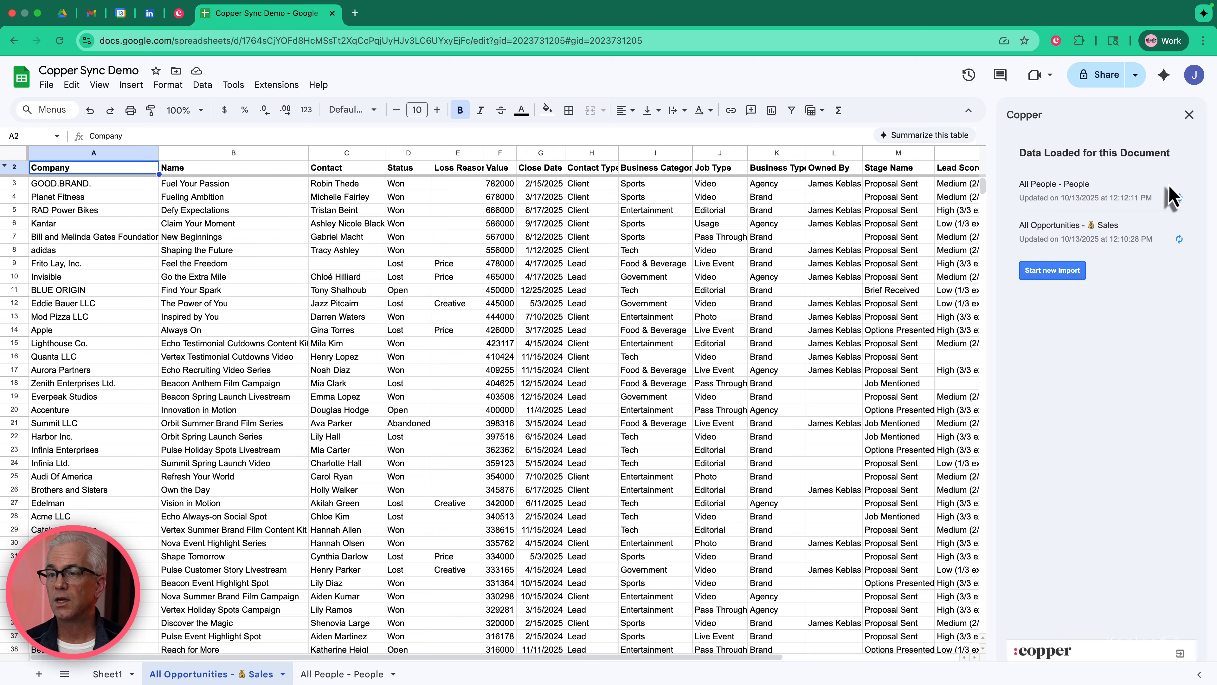
left_click(1180, 238)
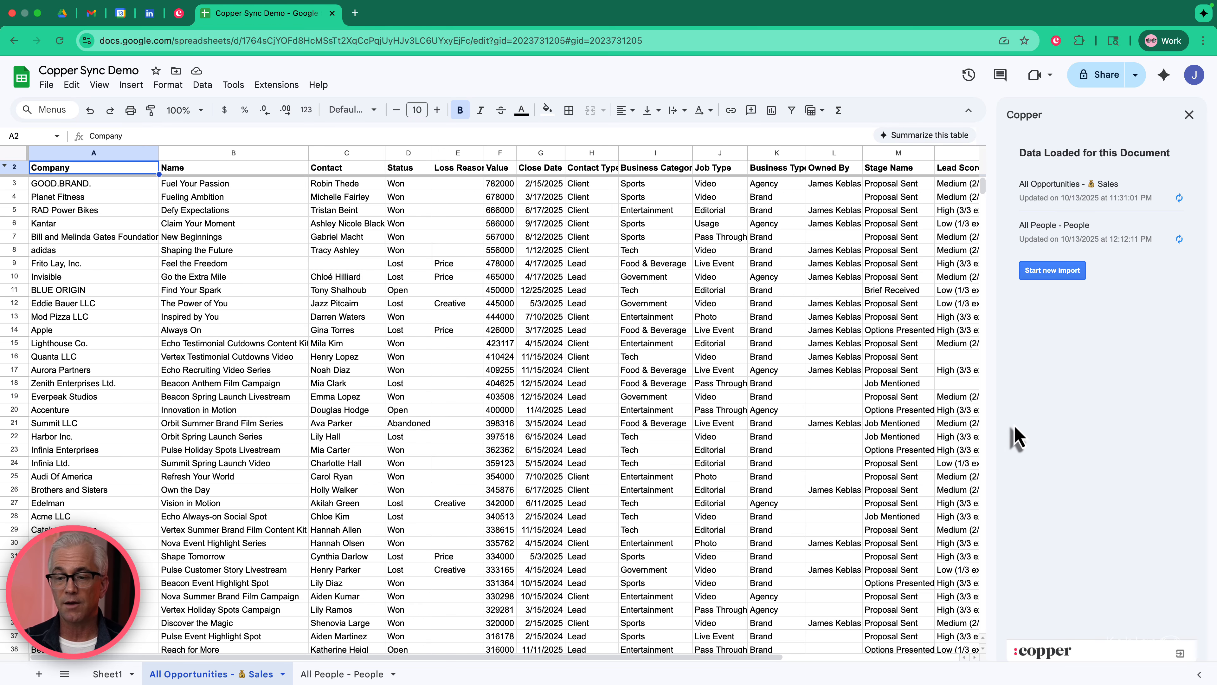
left_click(352, 676)
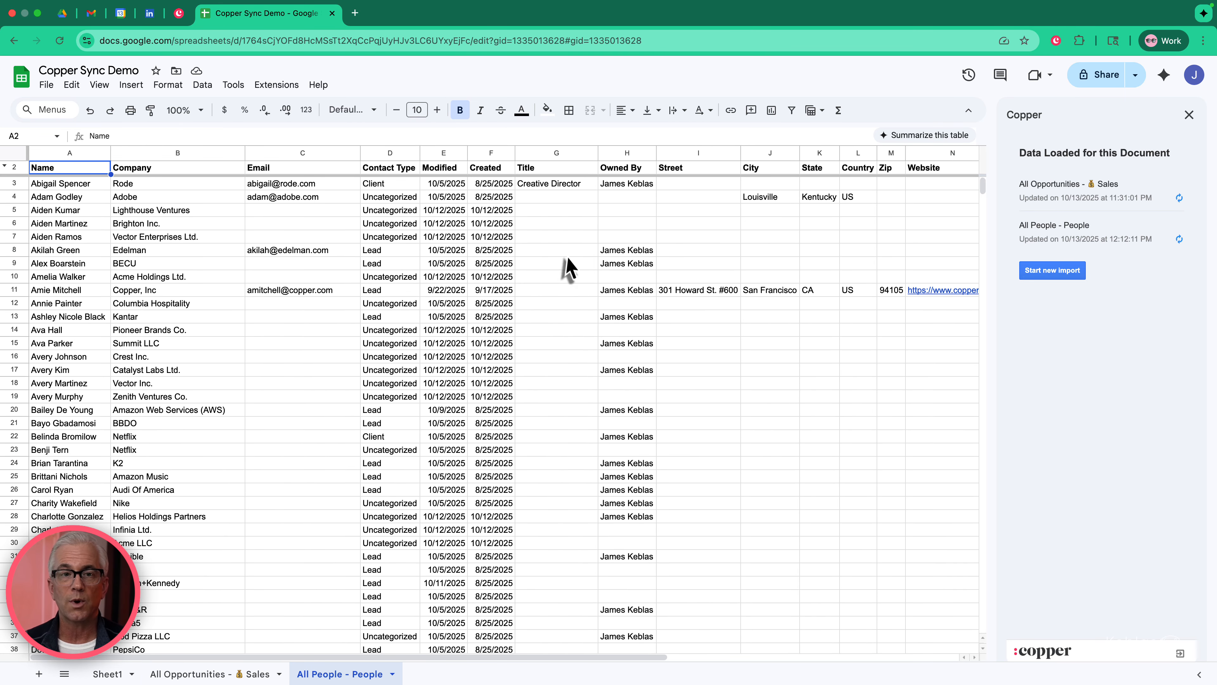
Search the Google Workspace Marketplace add-ons for "copper", review the results, and close the marketplace without installing anything.
left_click(261, 89)
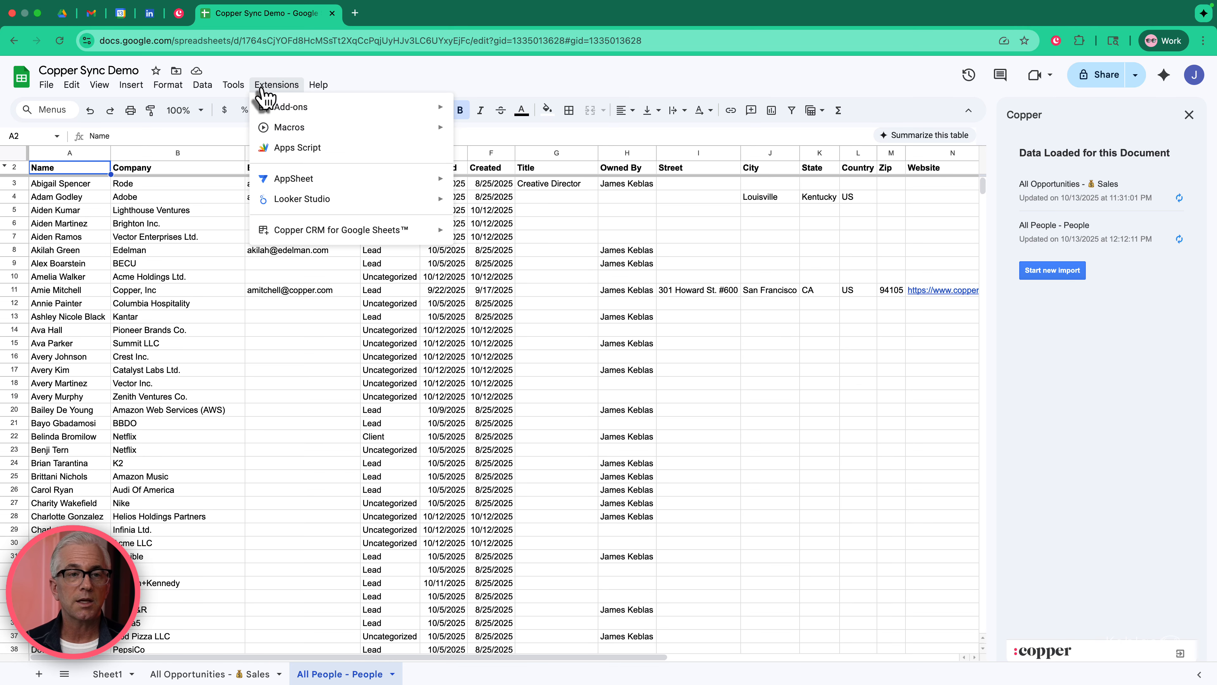
mouse_move(294, 111)
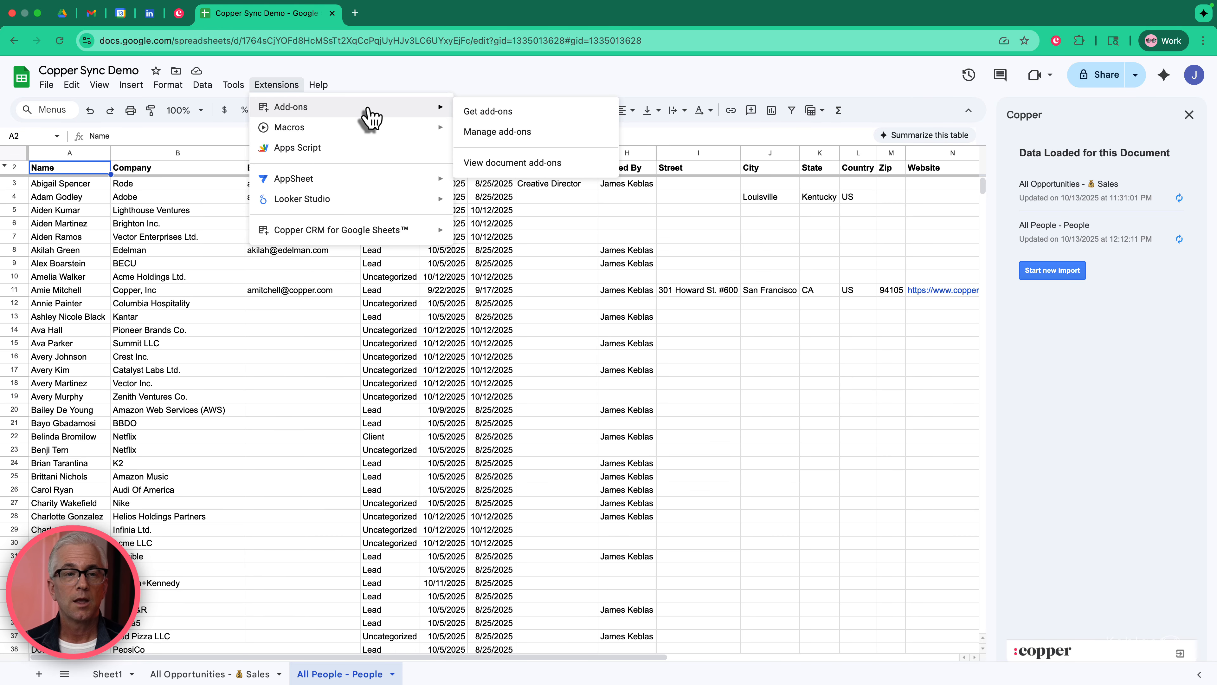
left_click(489, 111)
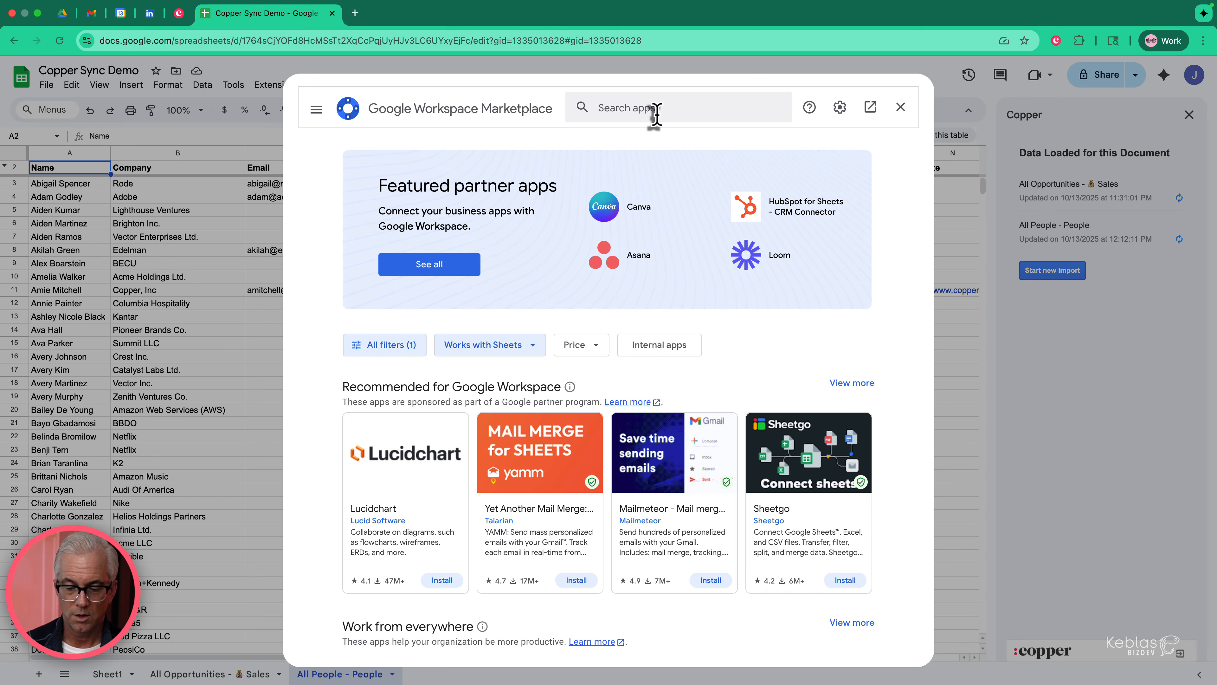
left_click(648, 109)
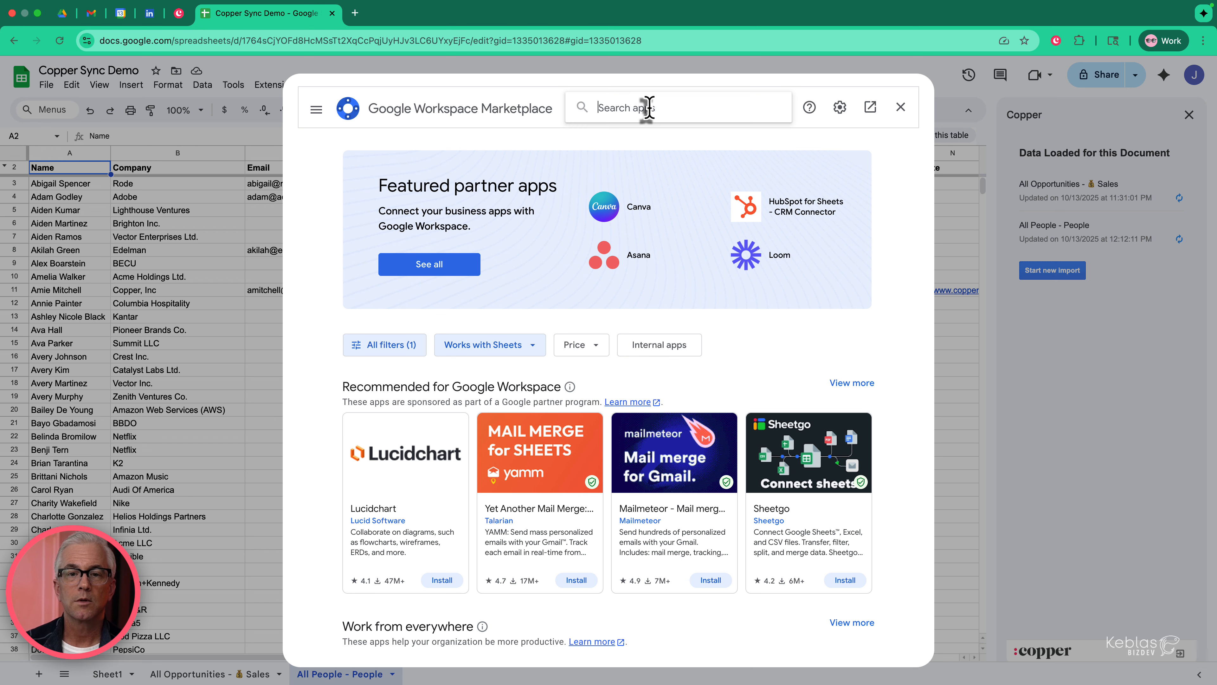
type("copper")
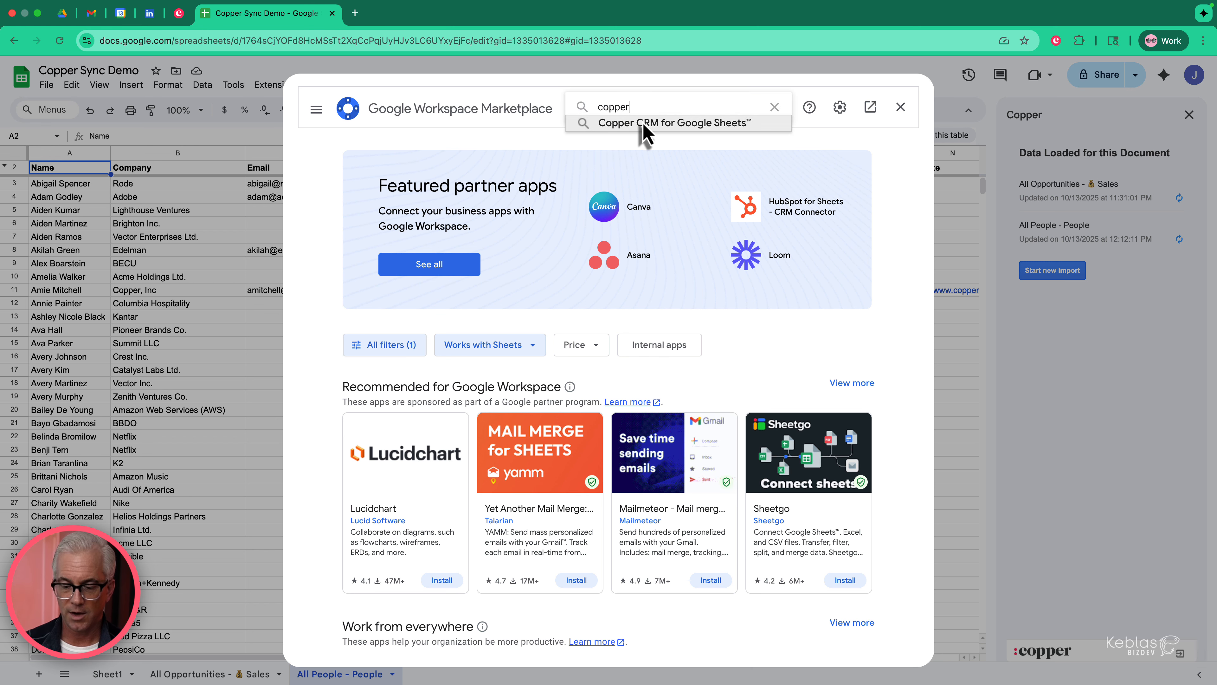
left_click(645, 124)
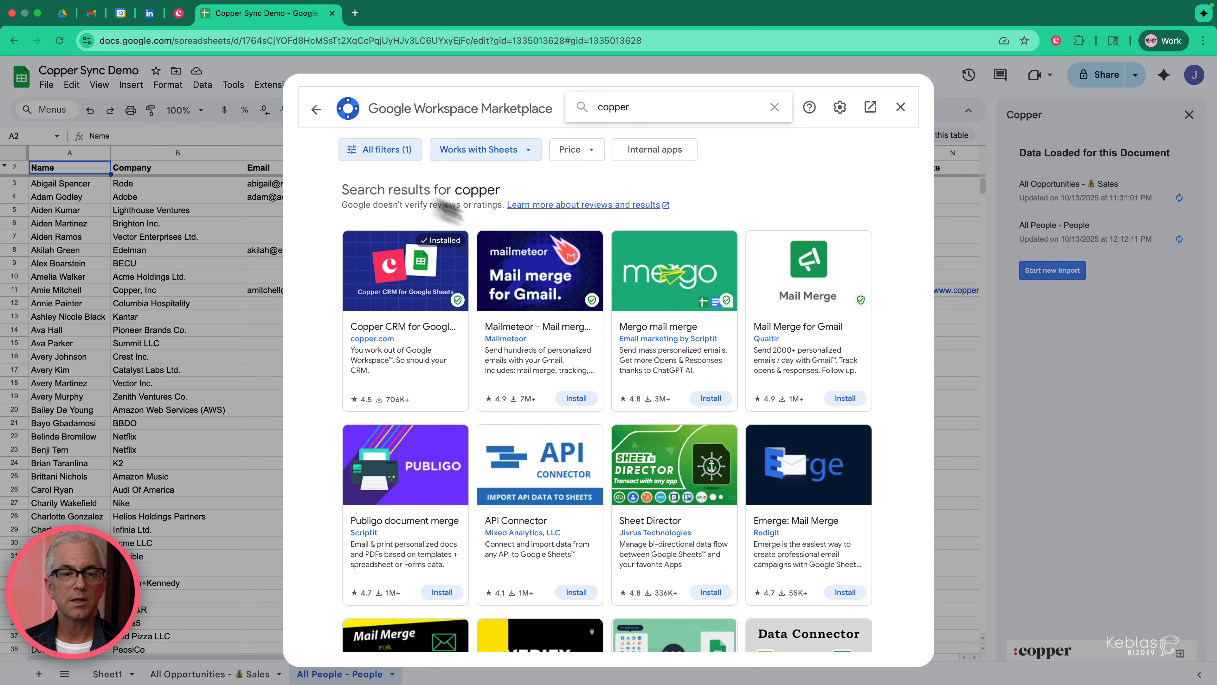
left_click(317, 115)
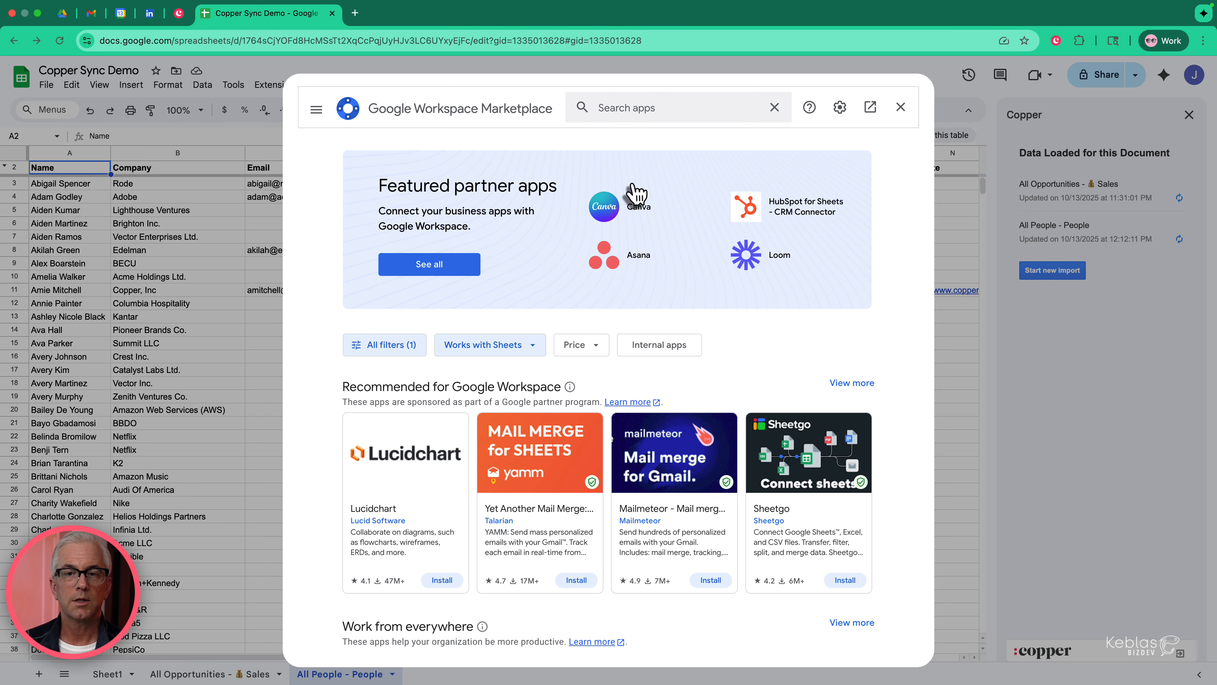
left_click(896, 111)
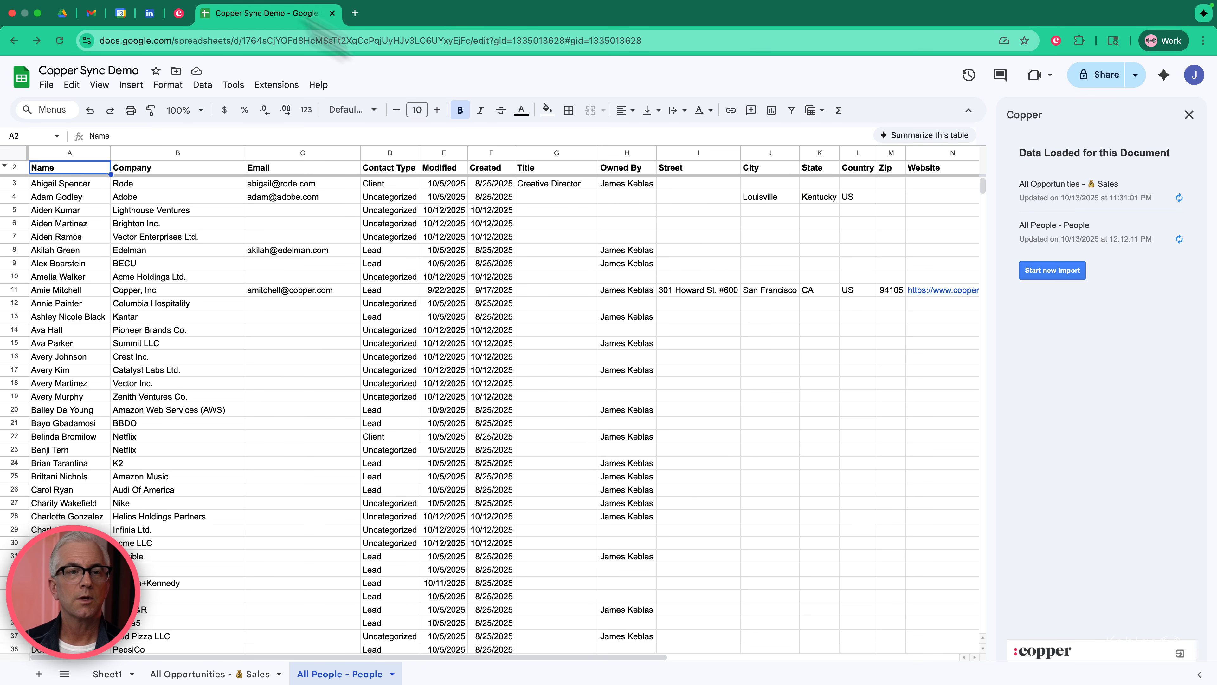
Look up the suggested Copper CRM for Google Sheets add-on in the Google Workspace Marketplace, and close the marketplace.
left_click(271, 84)
mouse_move(298, 112)
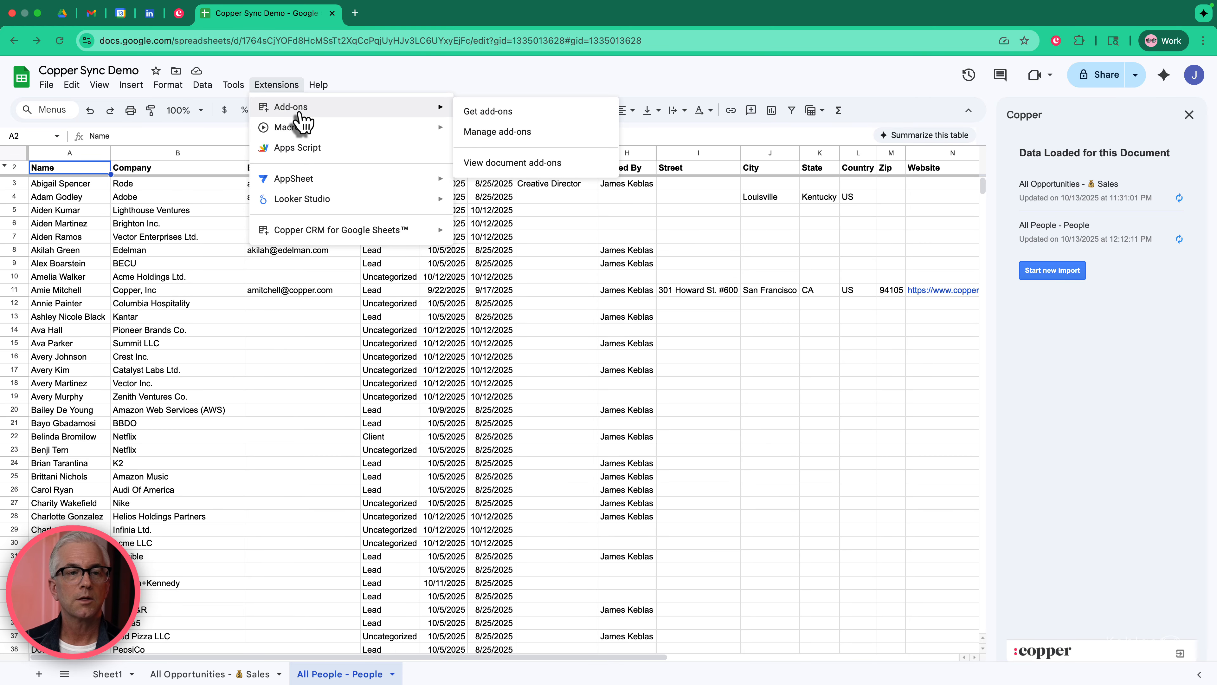
left_click(475, 114)
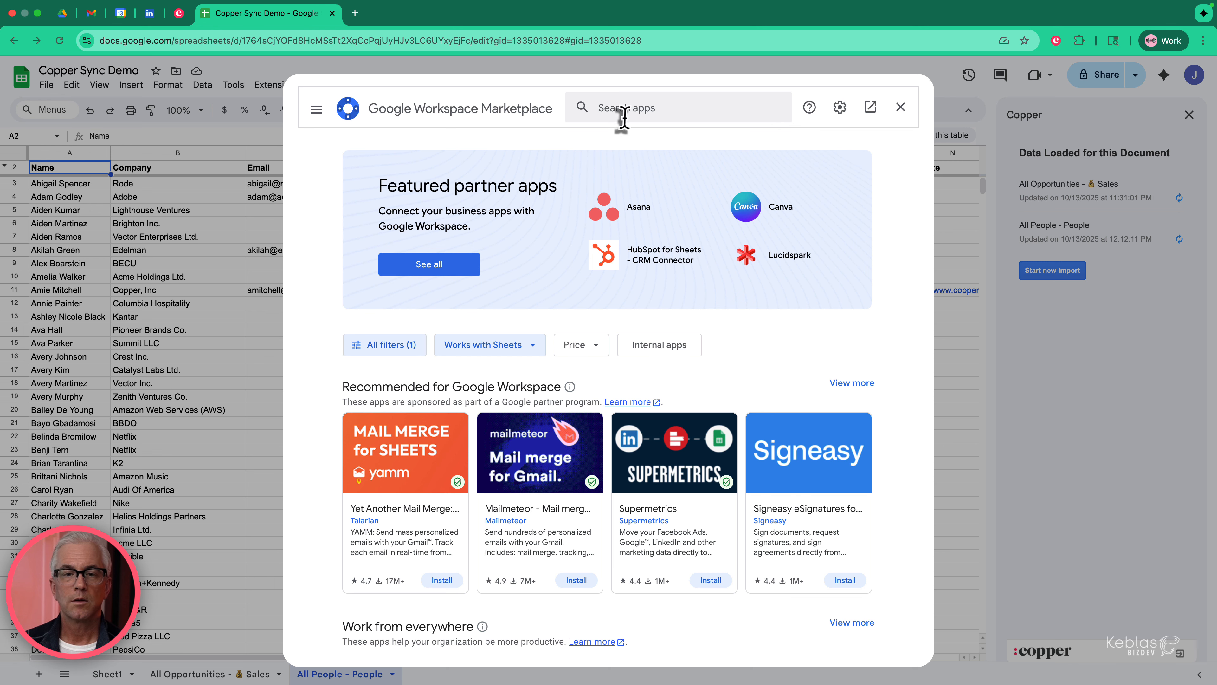
left_click(683, 108)
type("copp")
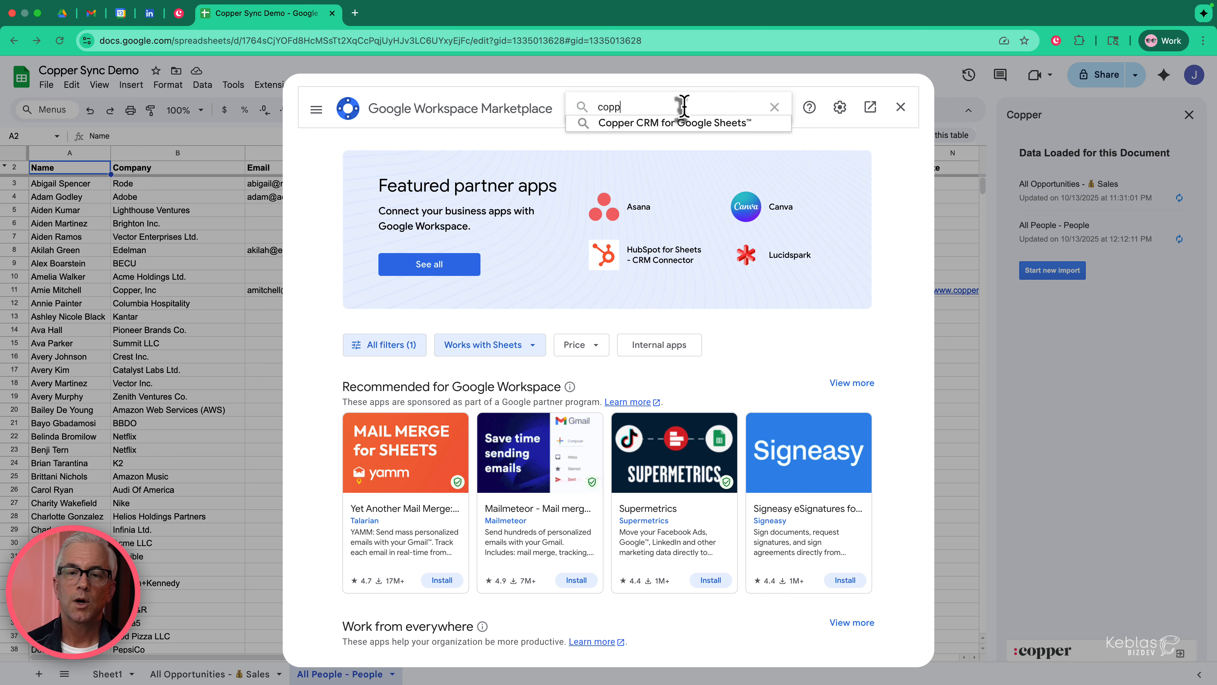
left_click(702, 126)
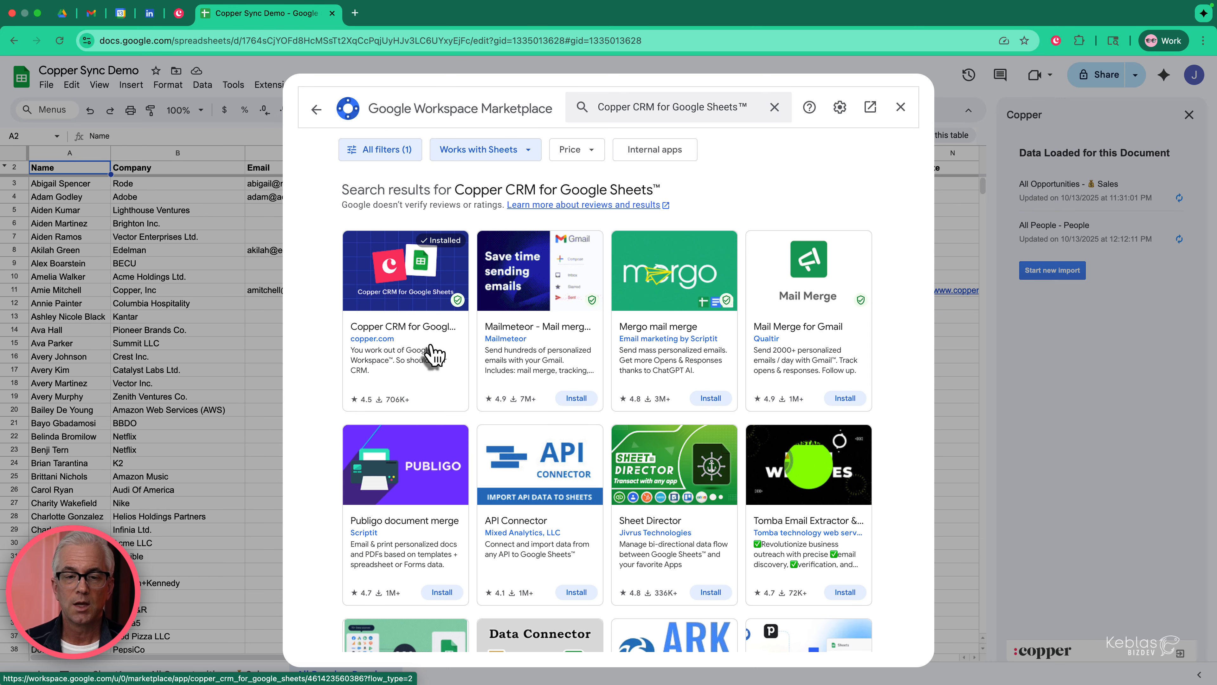
scroll(425, 350, "down", 1)
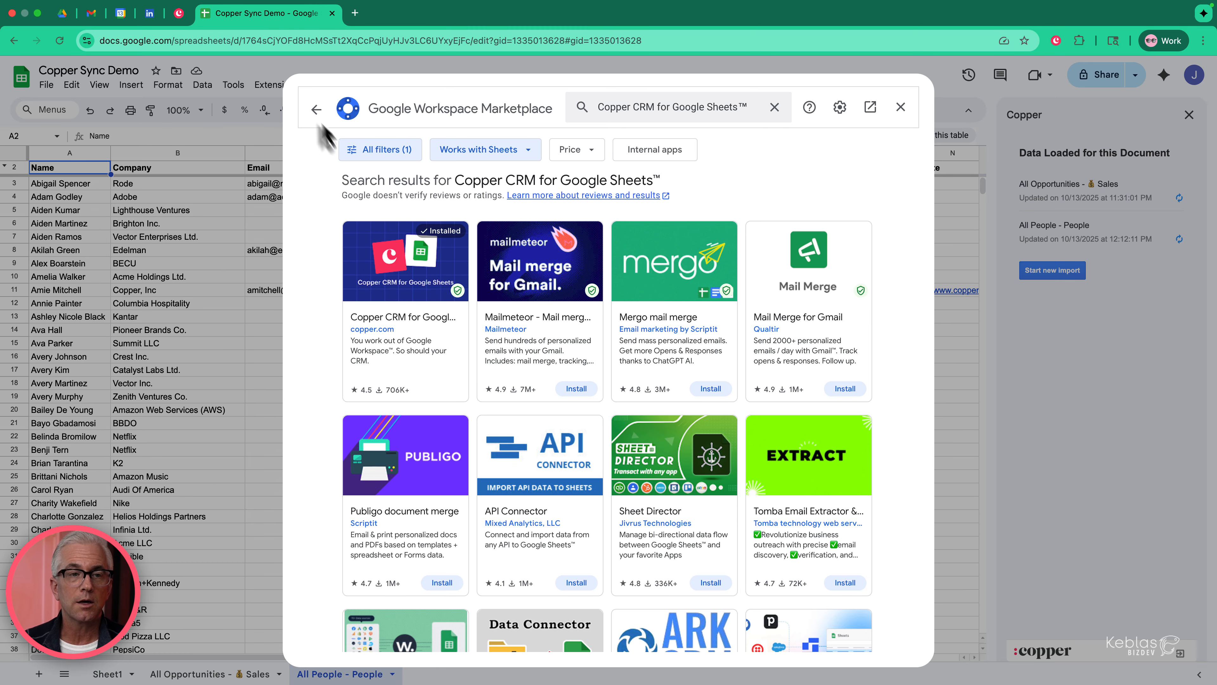
left_click(315, 111)
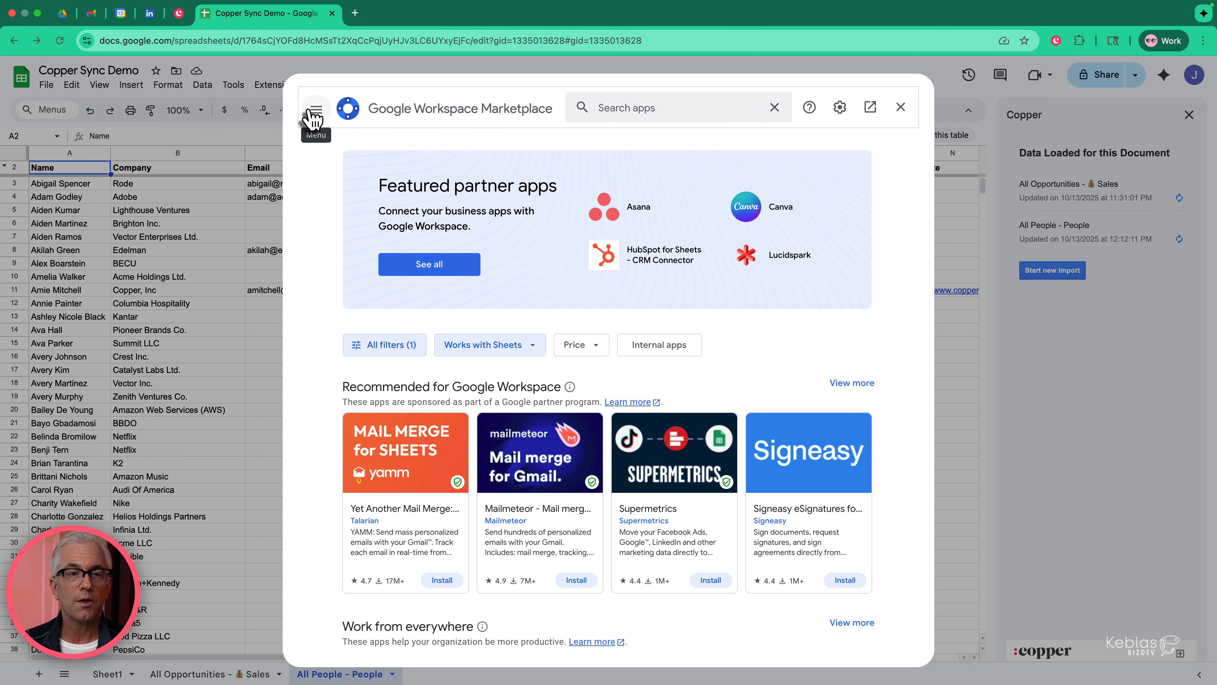
left_click(900, 107)
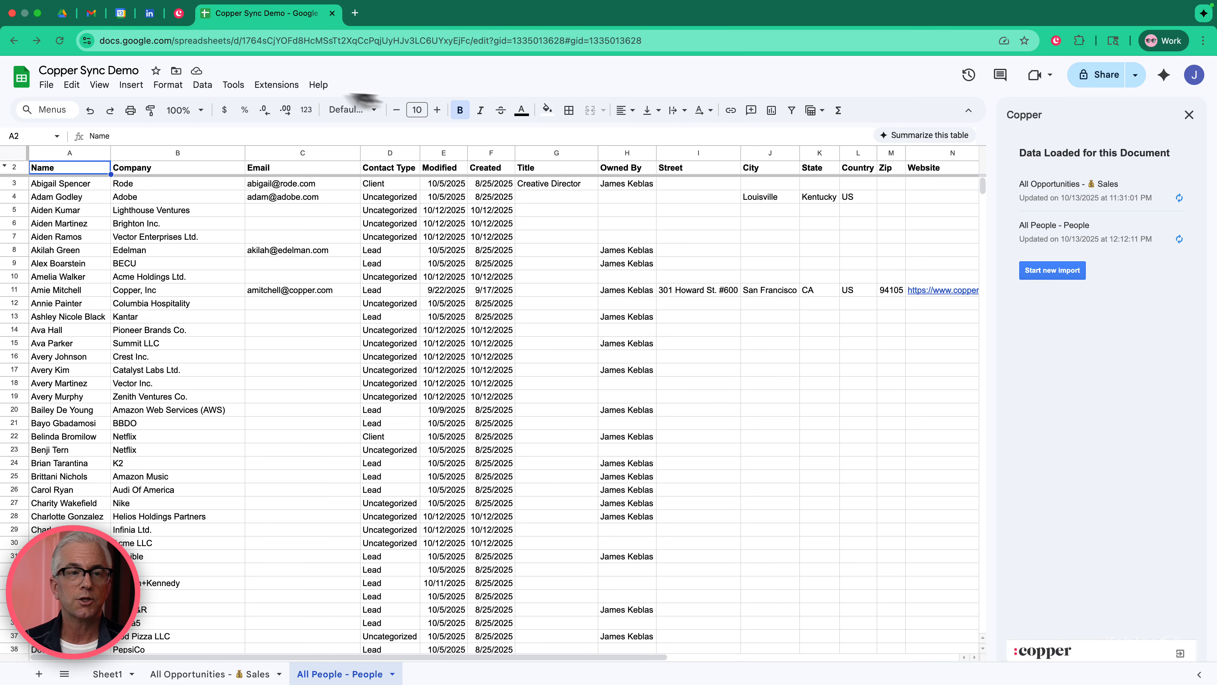
Look at where the Copper CRM for Google Sheets extension offers its data import, without starting one.
left_click(268, 85)
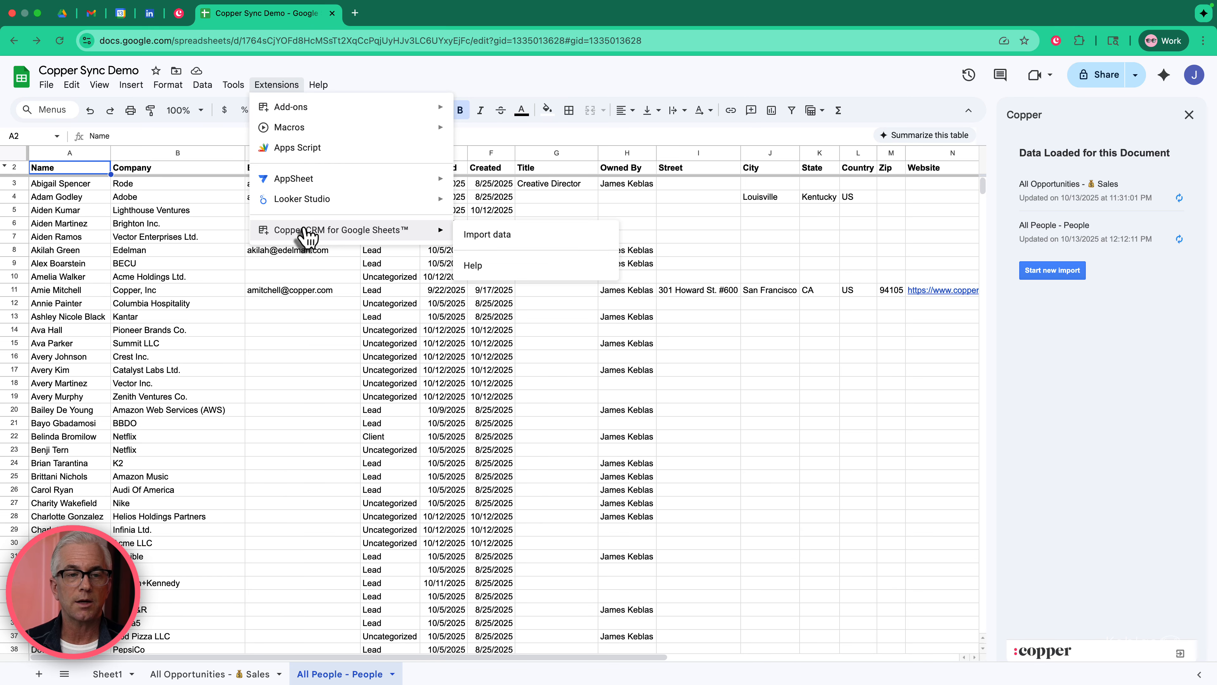
mouse_move(297, 230)
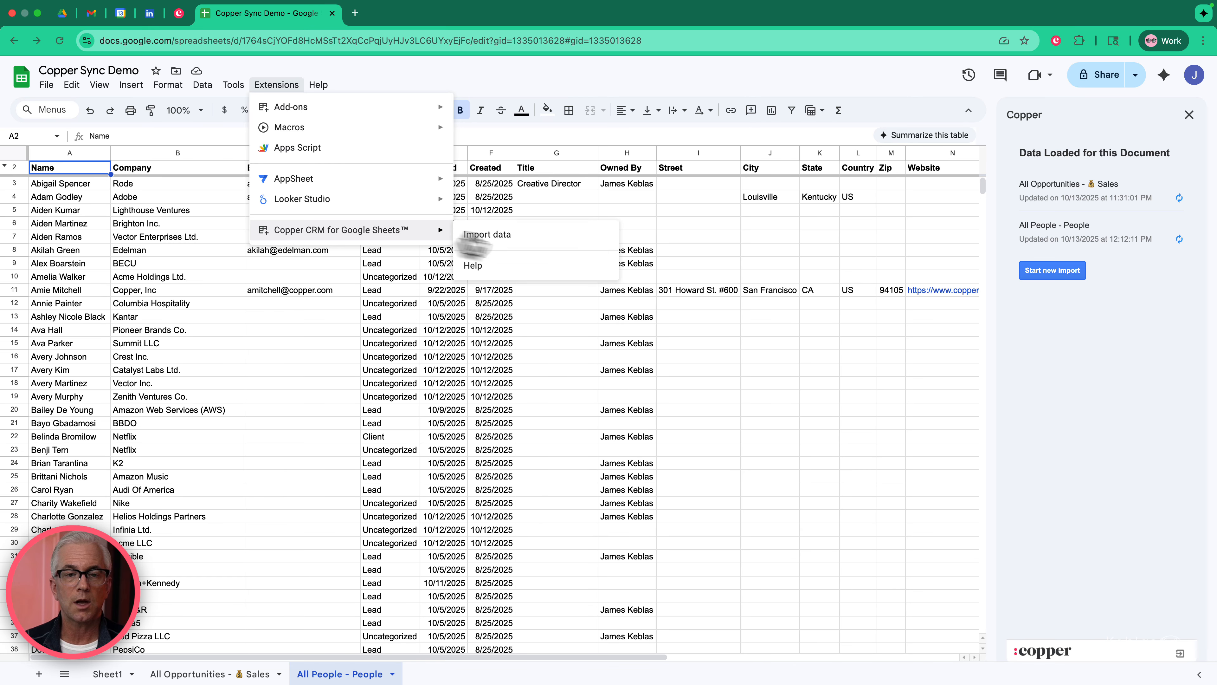
left_click(537, 94)
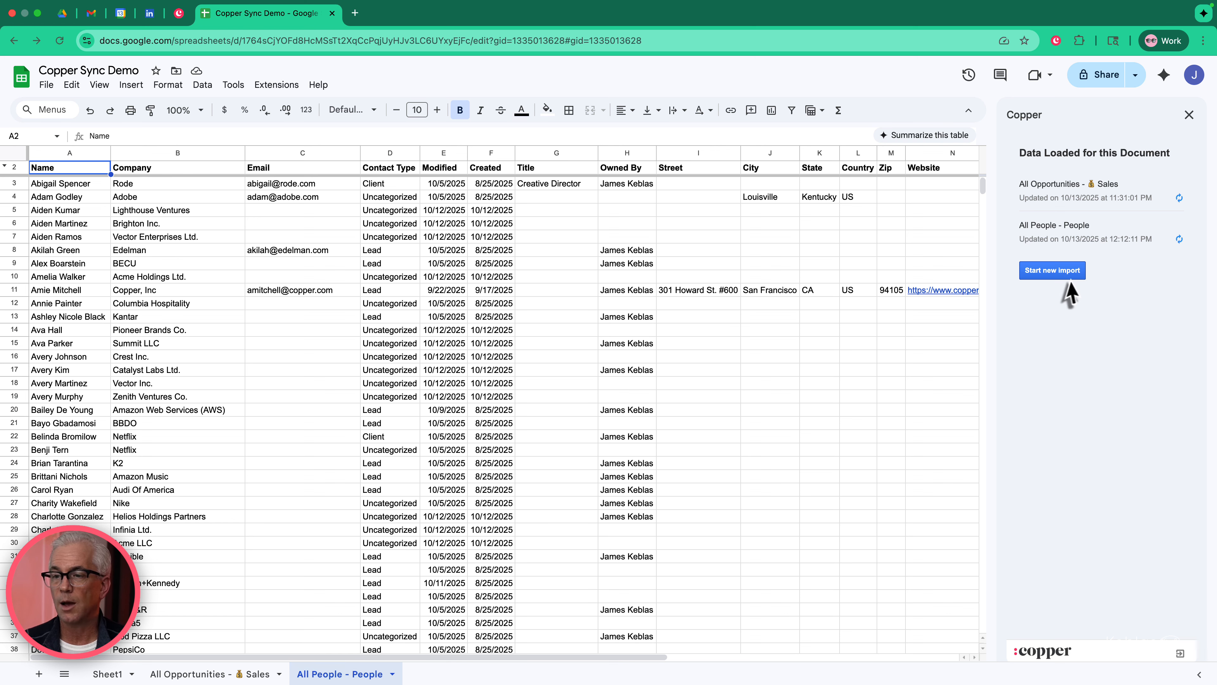
Run a new Copper import of Opportunities from the Engagement pipeline, using the All Opportunities filter.
left_click(1060, 275)
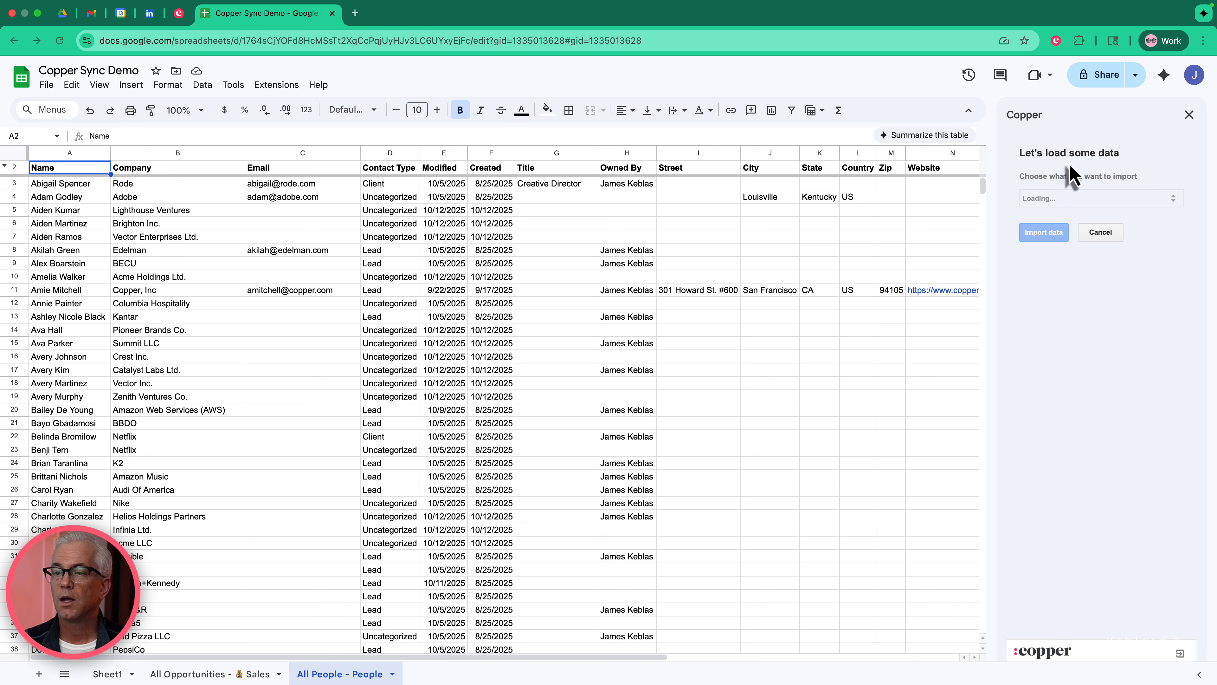
left_click(1080, 203)
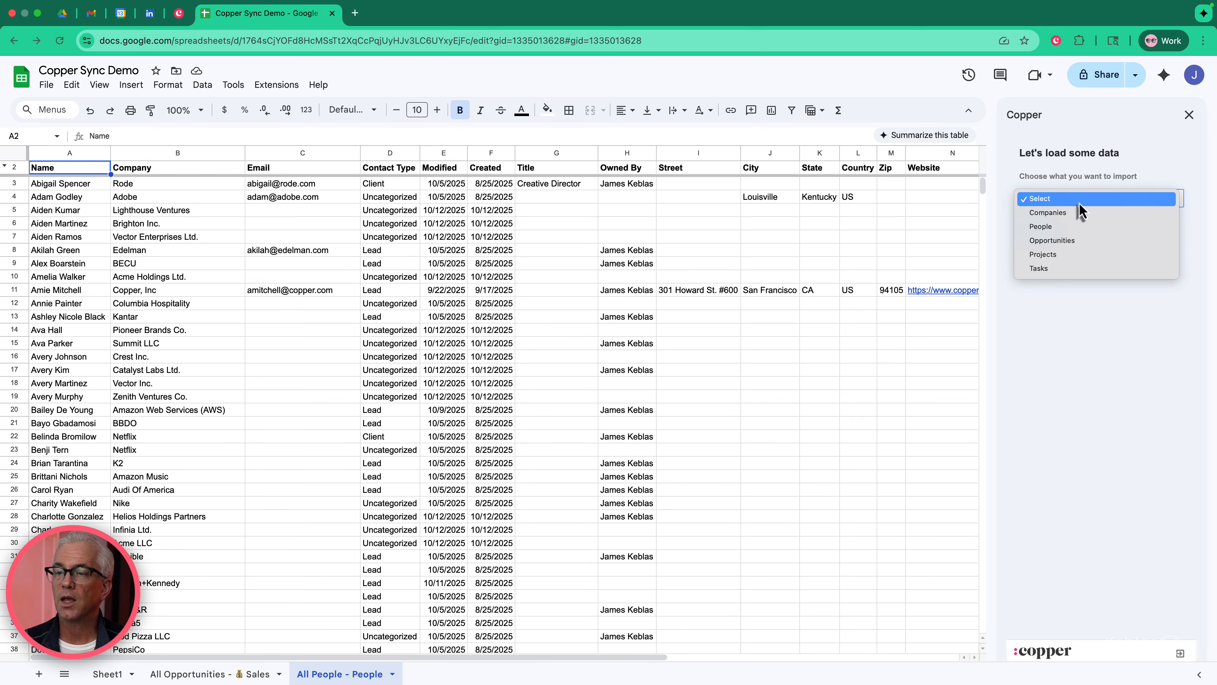
left_click(1073, 217)
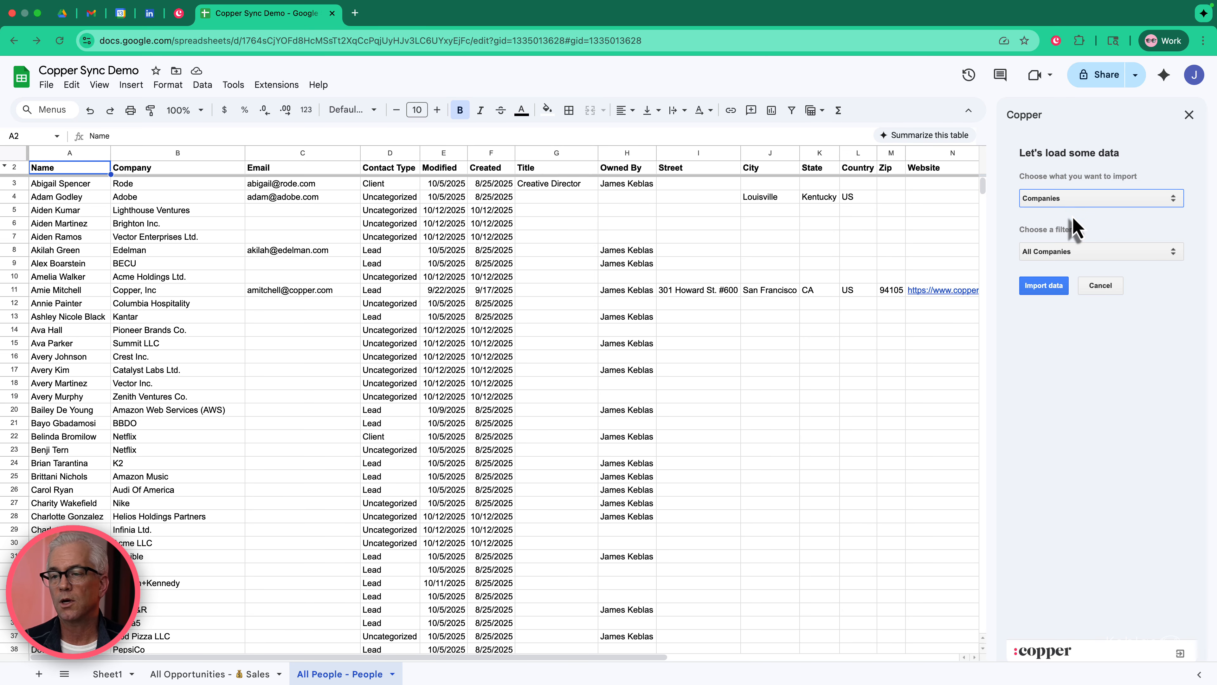
left_click(1075, 202)
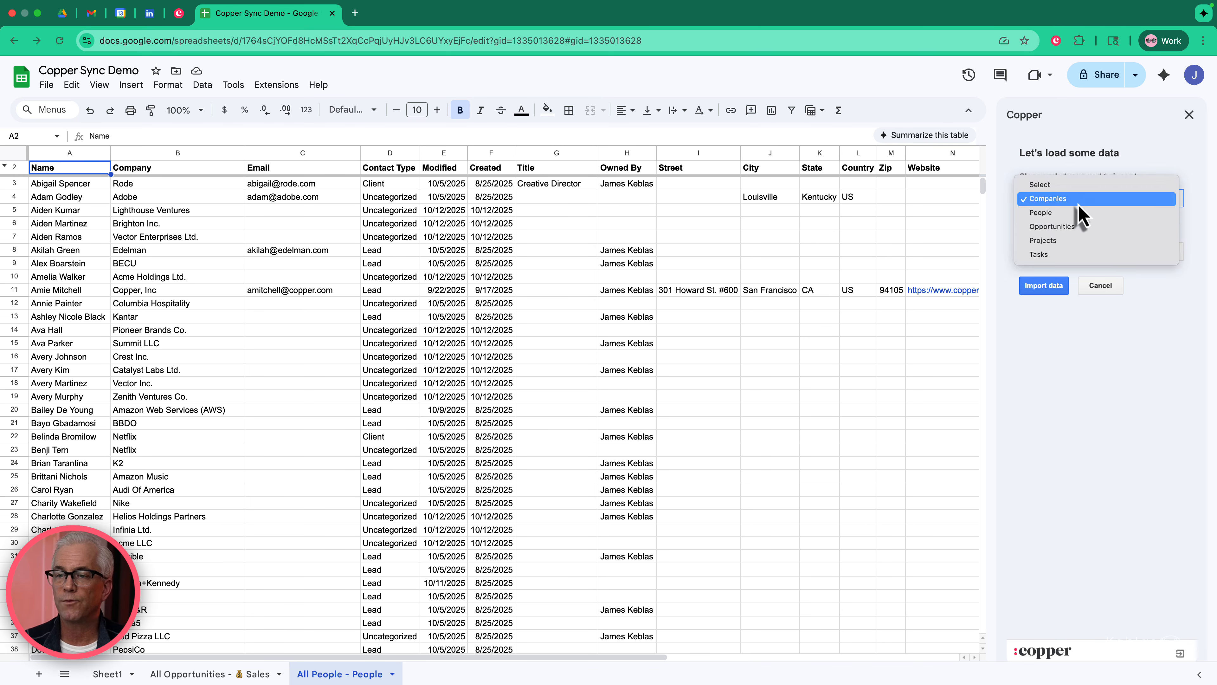
left_click(1072, 227)
left_click(1069, 253)
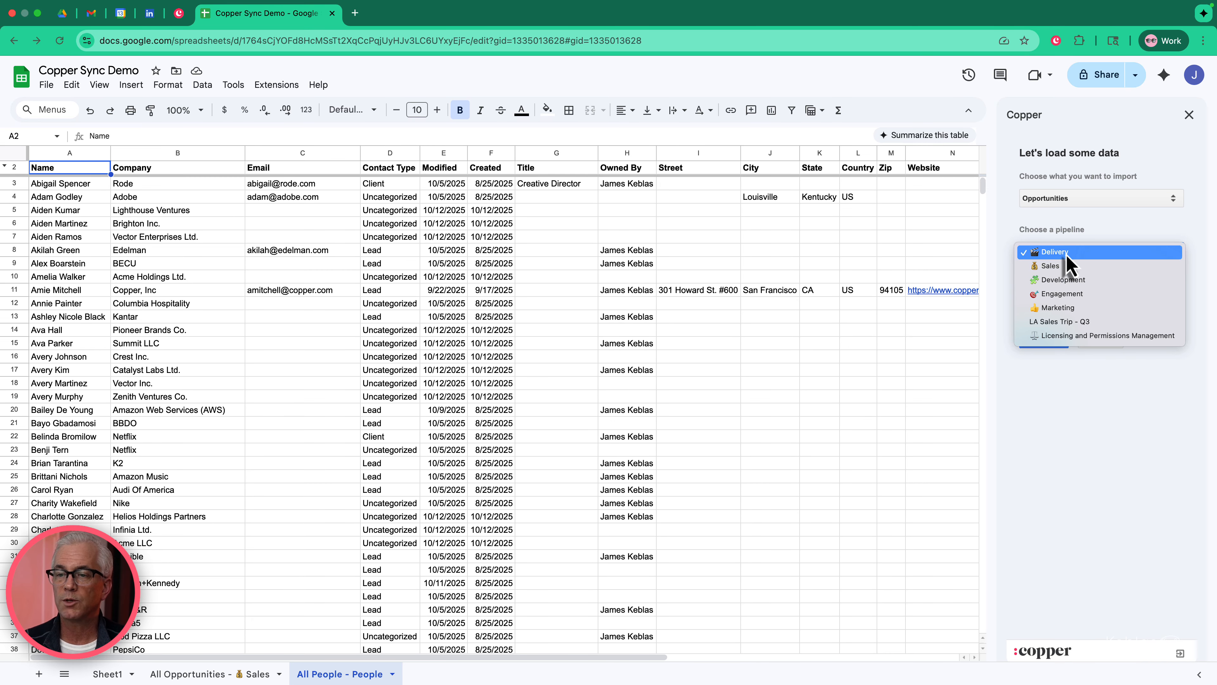
left_click(1070, 296)
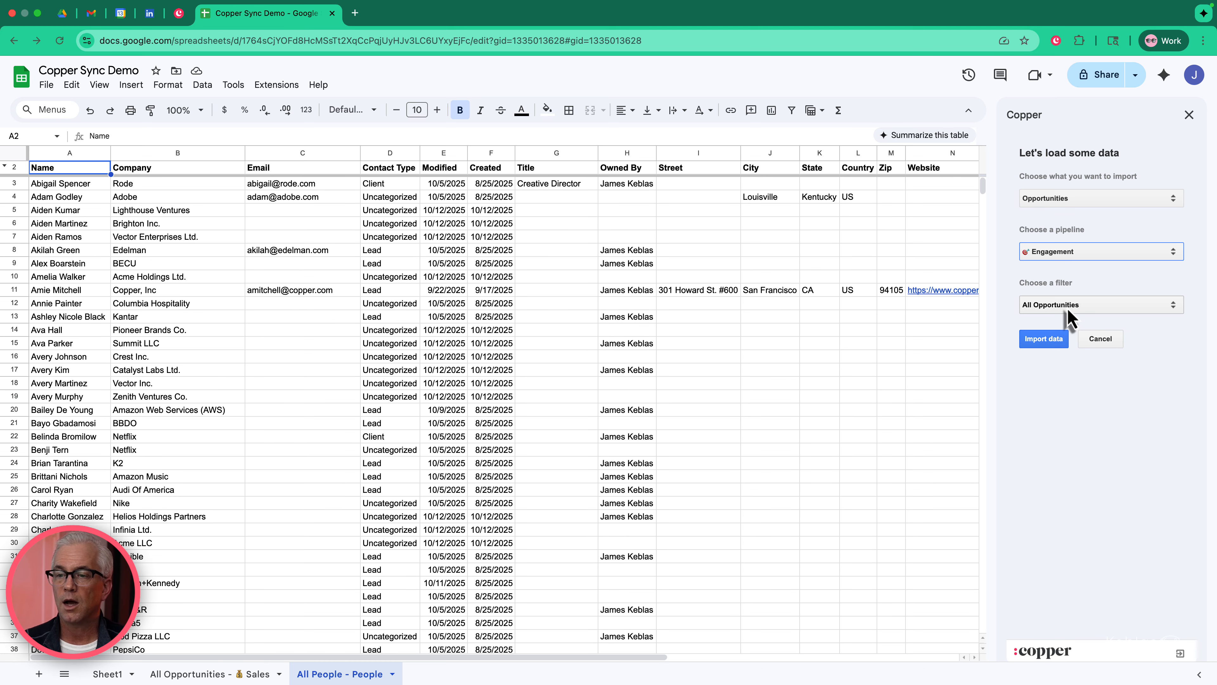
left_click(1067, 307)
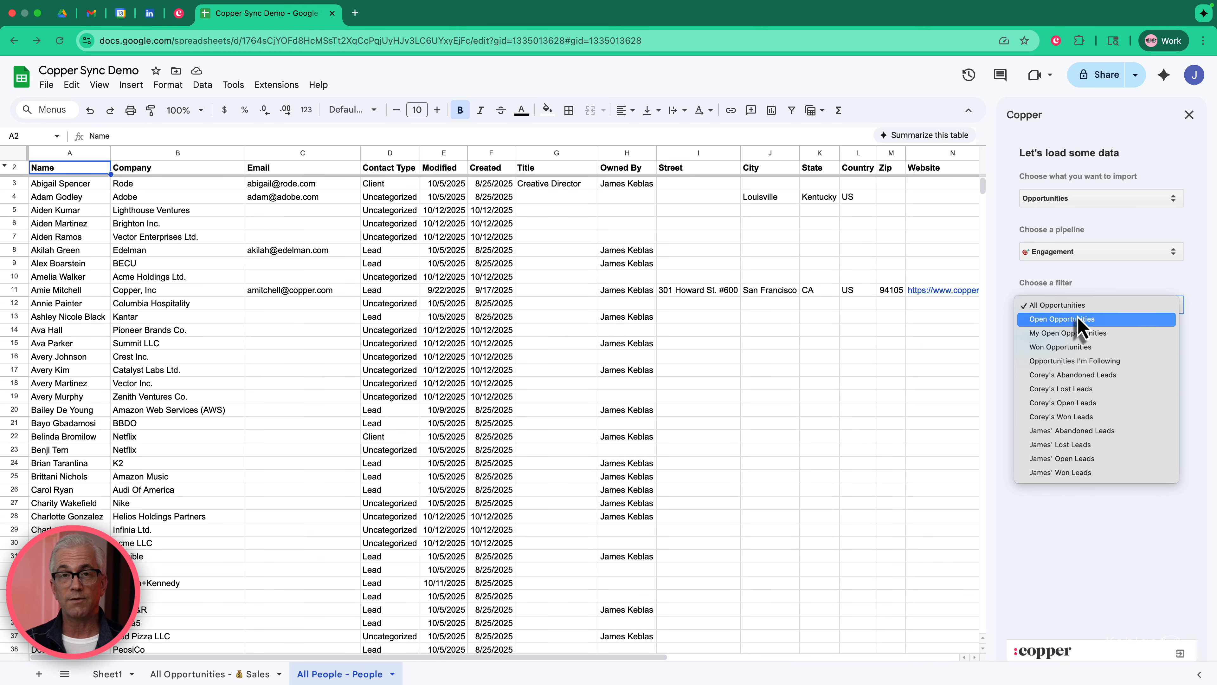
left_click(1097, 305)
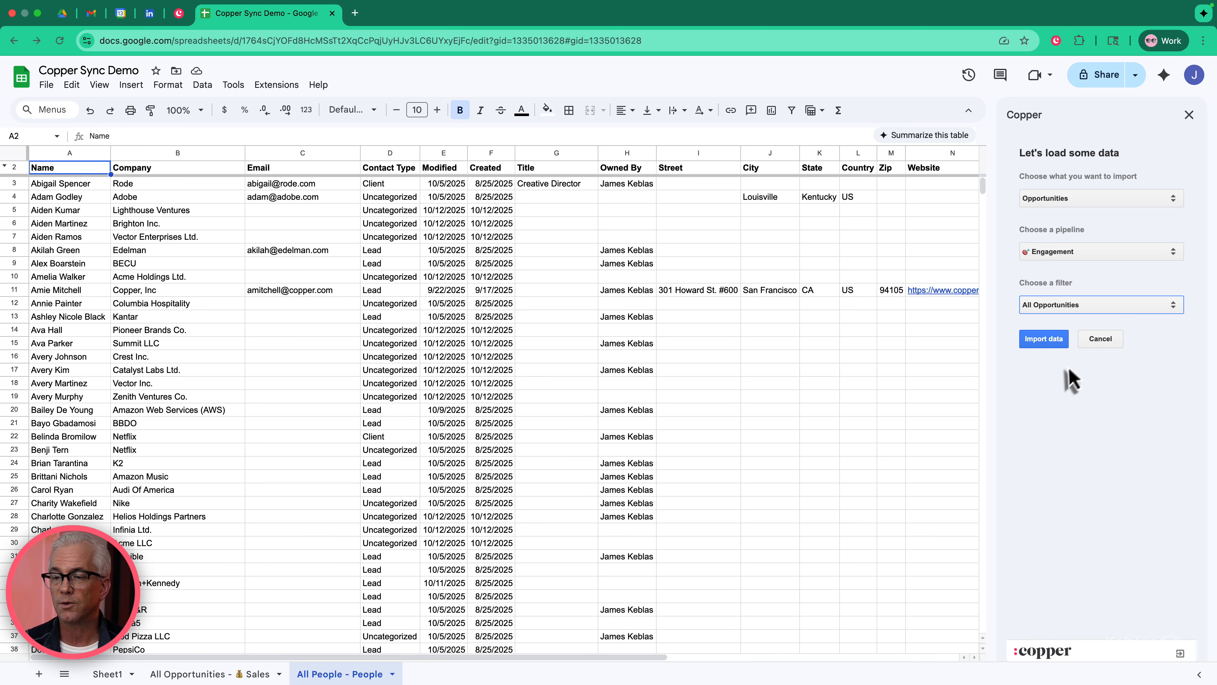
left_click(1046, 343)
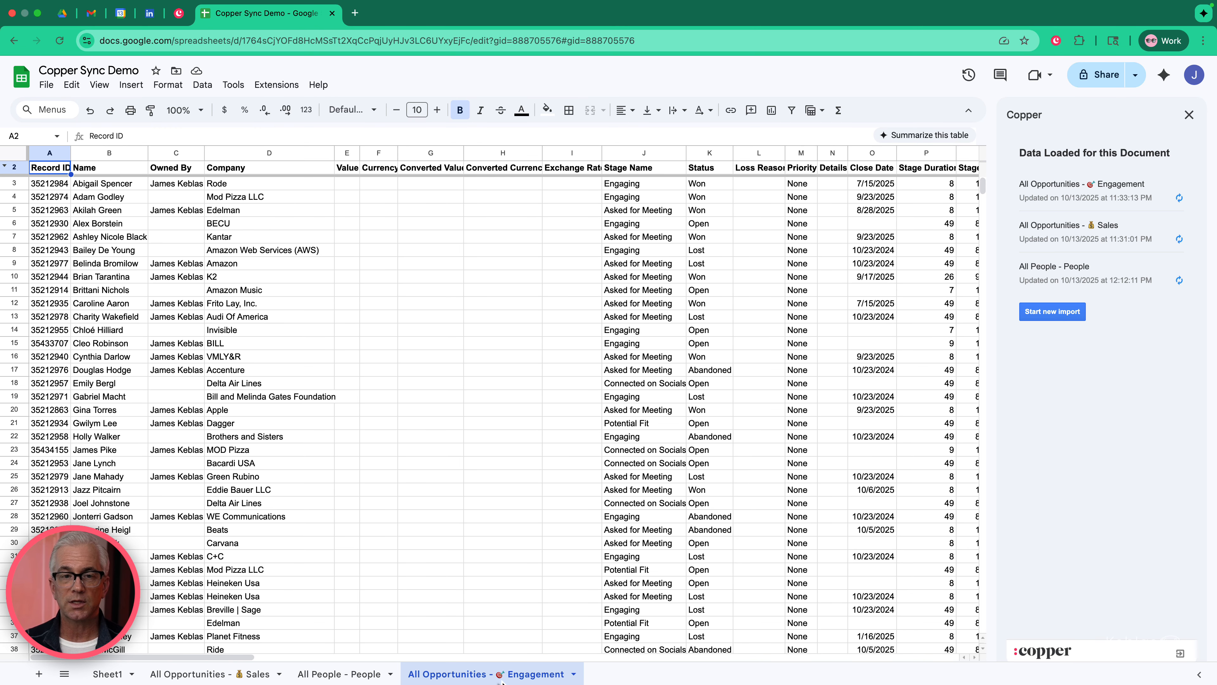
Delete columns E through I, Value to Exchange Rate, from the All Opportunities - Engagement sheet, and close the Copper sidebar.
left_click(556, 155)
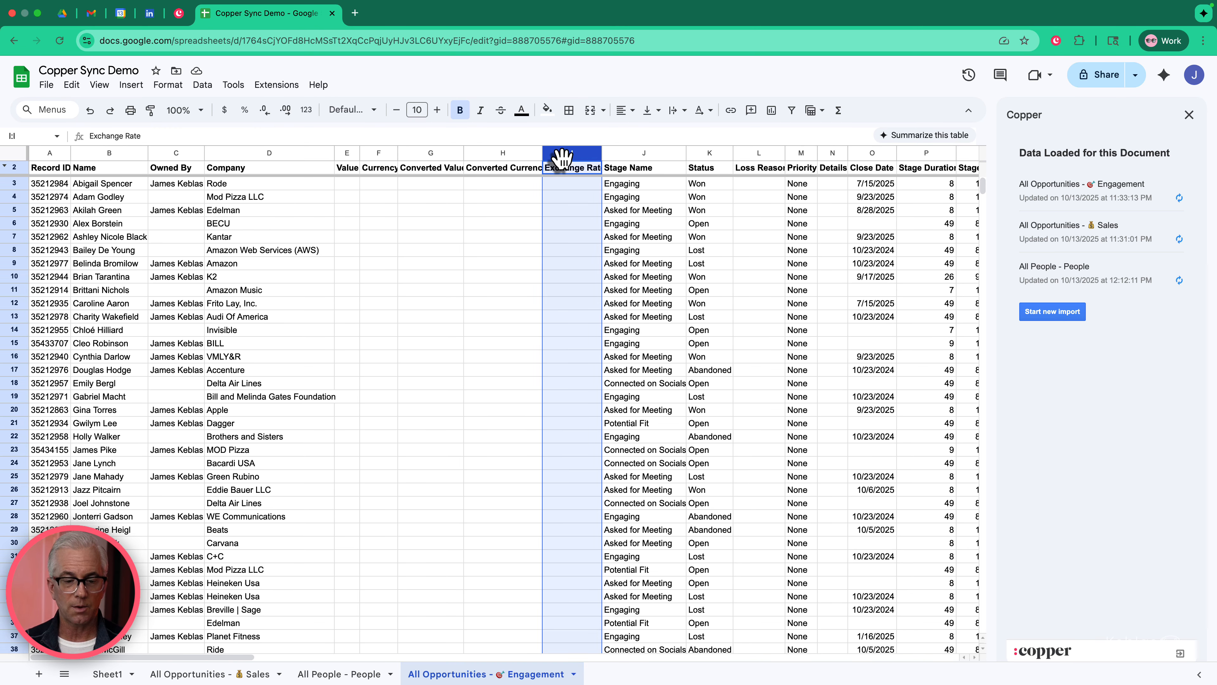
left_click(342, 155, "shift")
right_click(343, 155)
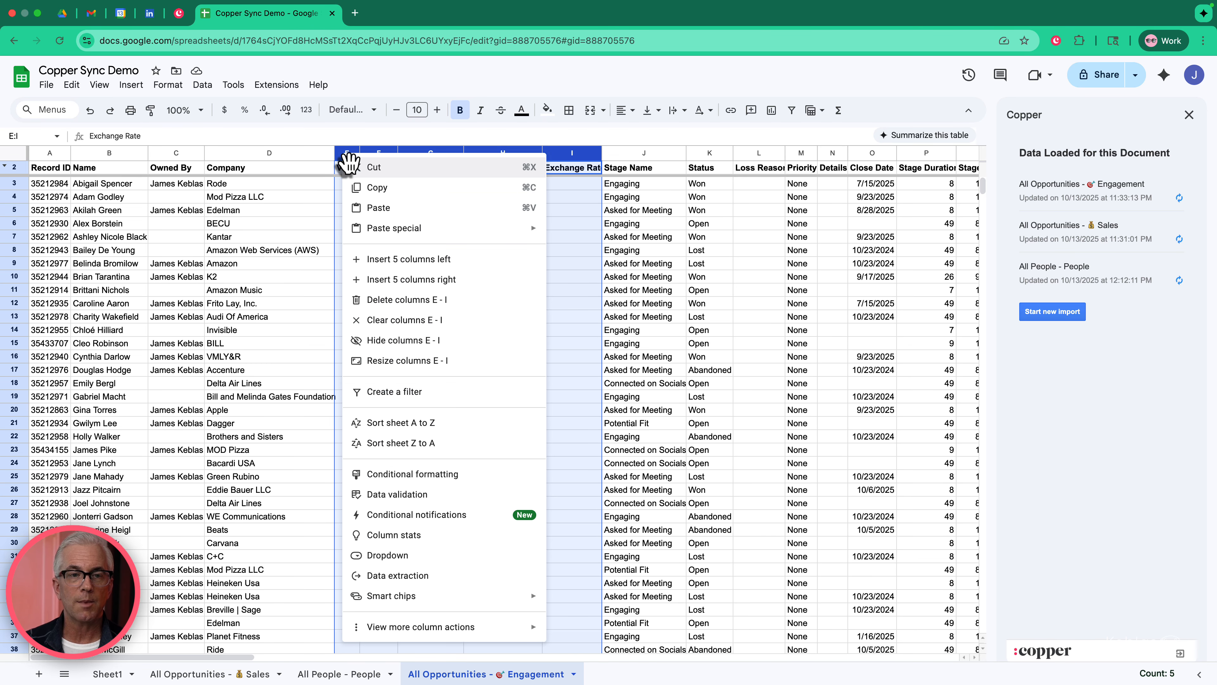
left_click(389, 300)
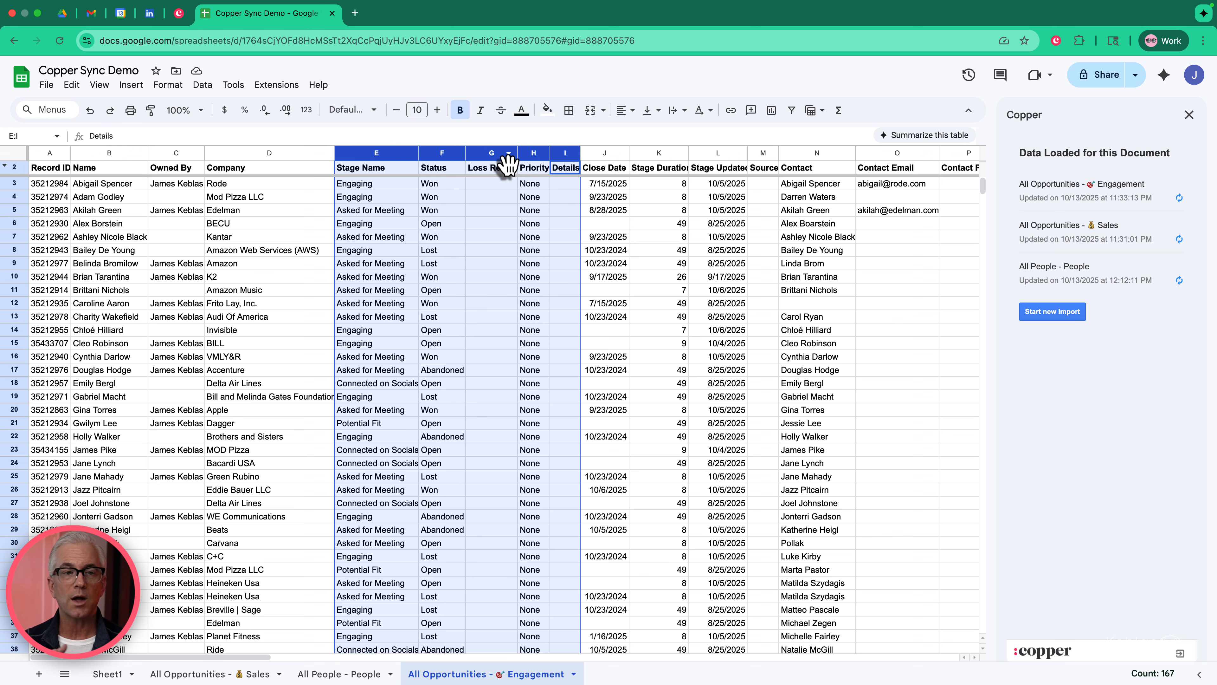
left_click(1189, 115)
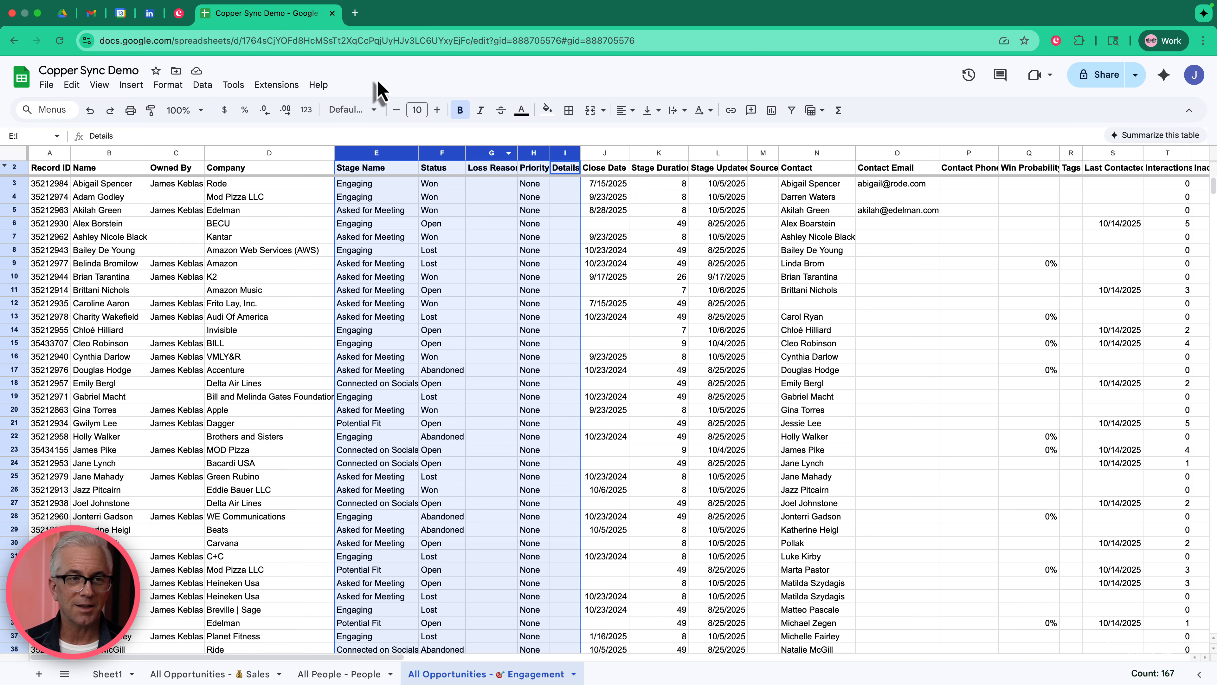
Switch to Copper and open the Looker Studio Reports page in the account settings.
left_click(179, 13)
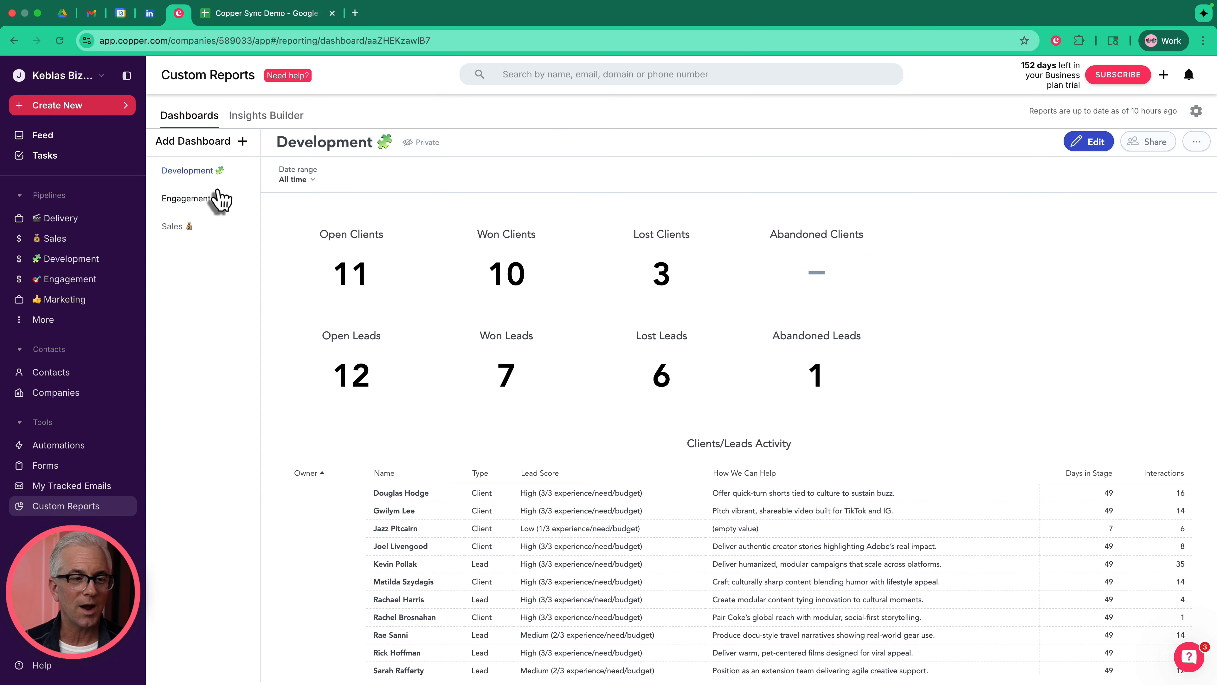
left_click(99, 89)
left_click(81, 148)
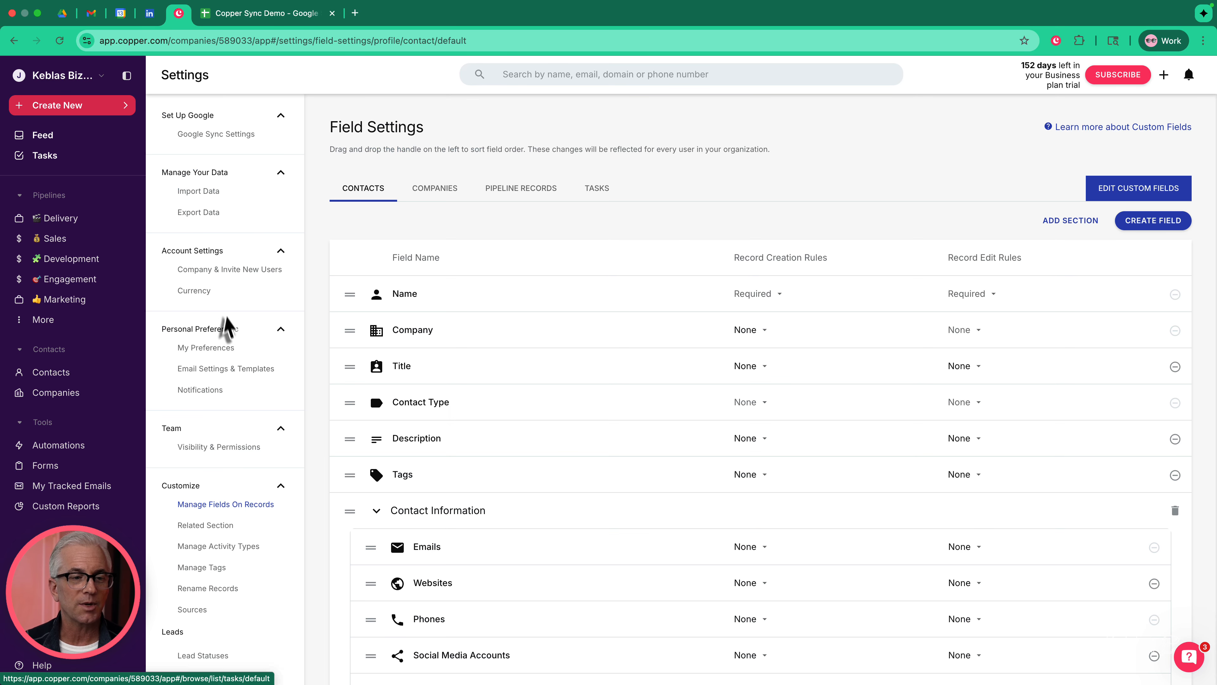
scroll(223, 431, "down", 10)
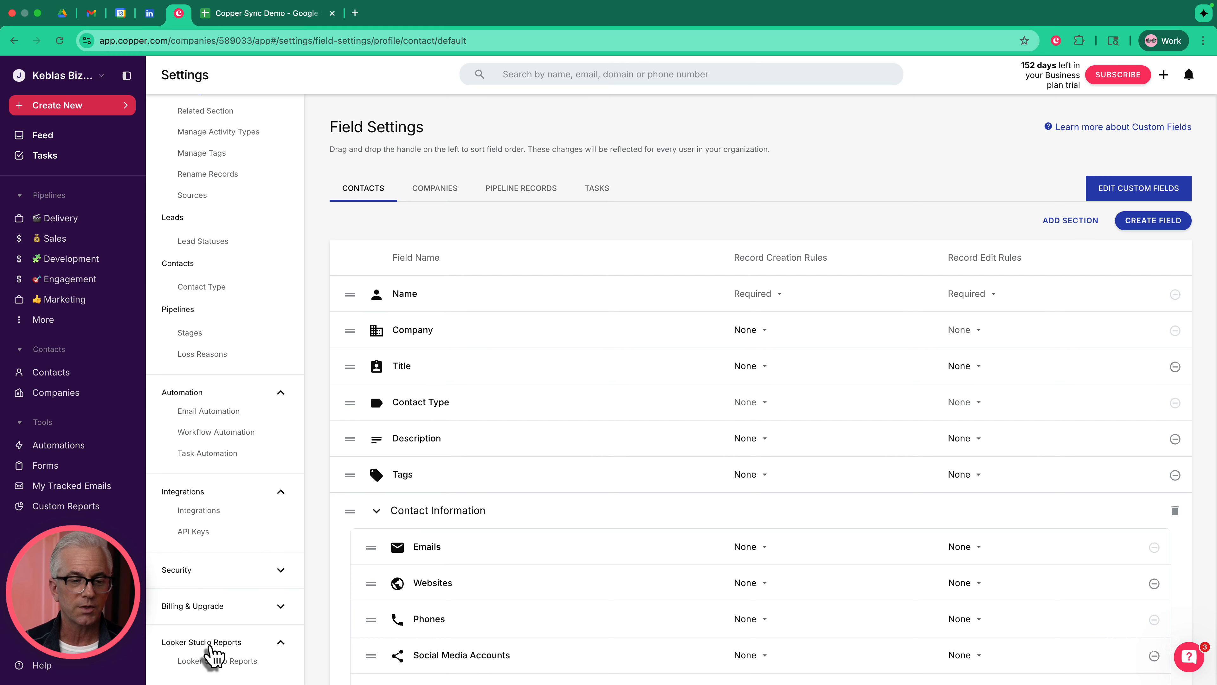
left_click(213, 661)
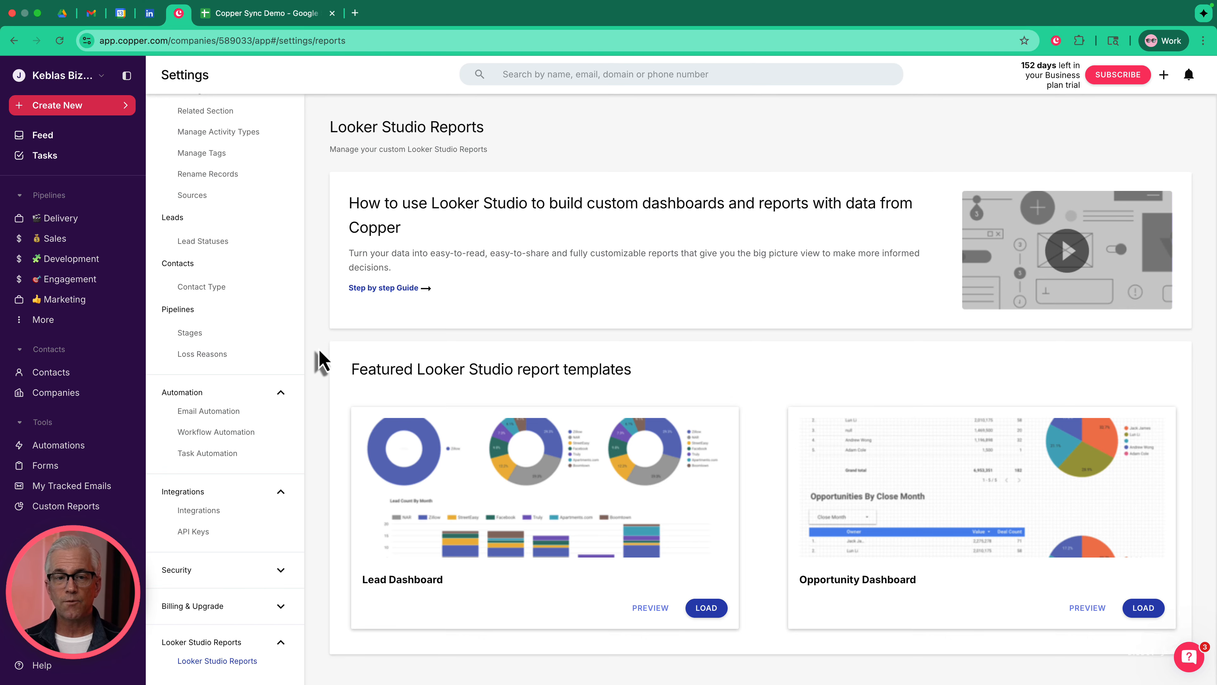
Open the step-by-step Looker Studio guide and read its connector requirements and the instructions for connecting data to a template.
left_click(396, 288)
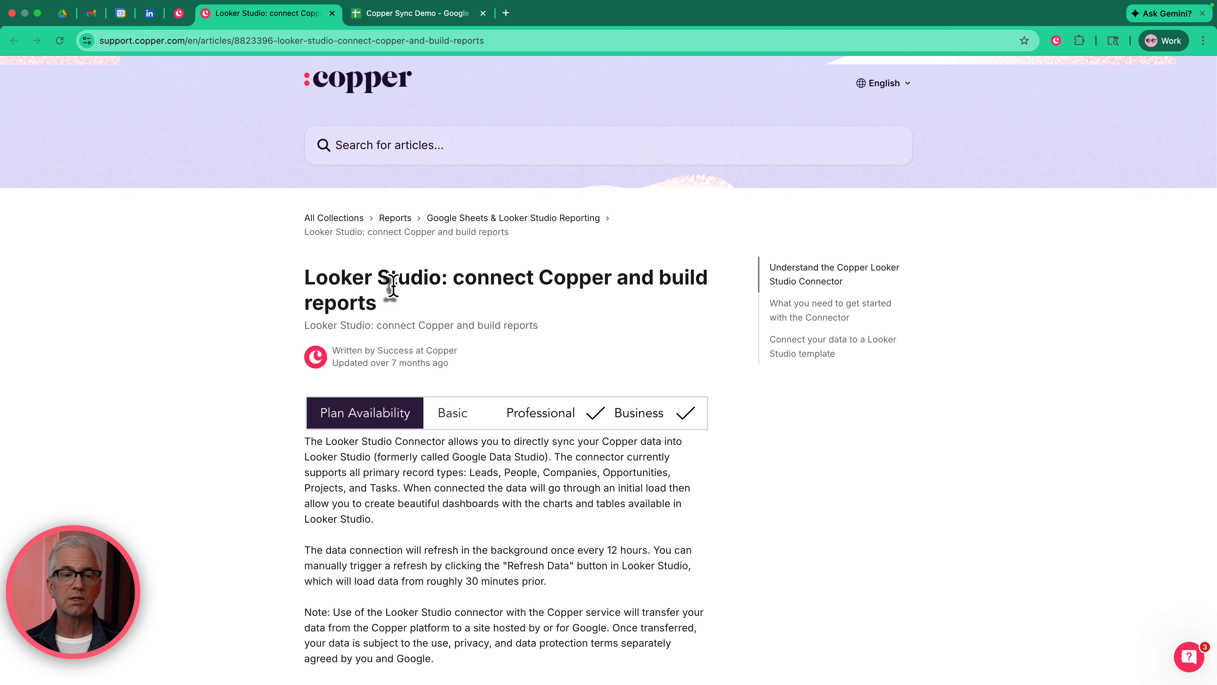
scroll(394, 476, "down", 15)
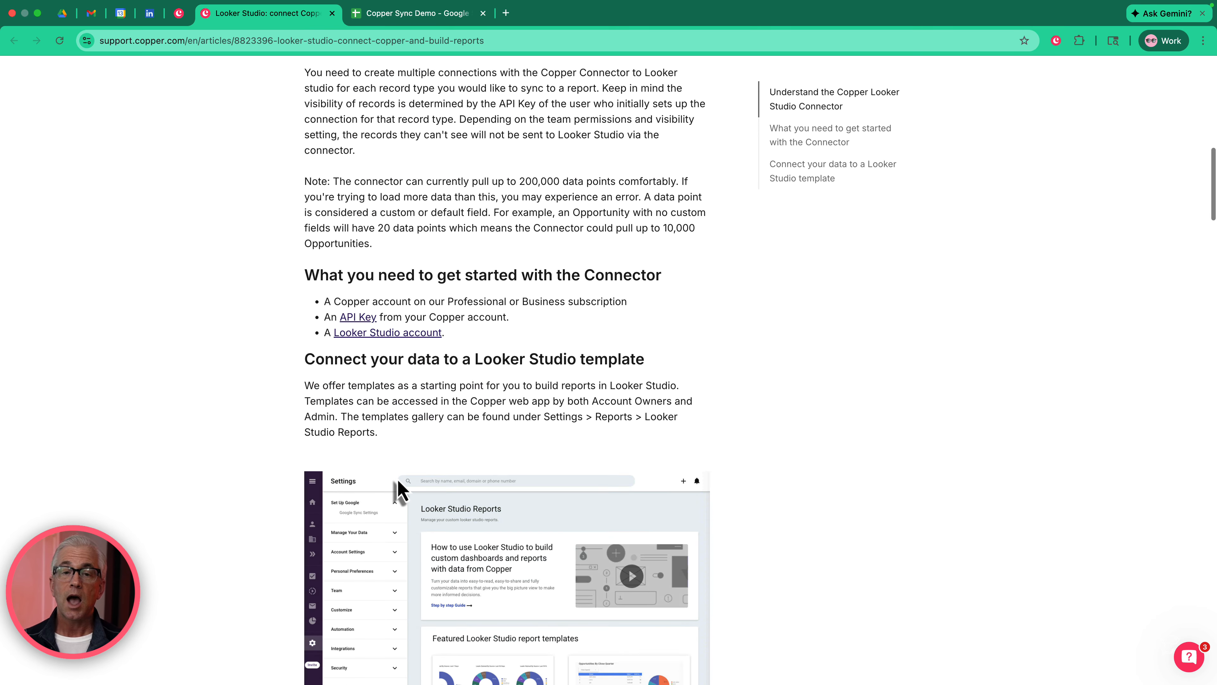
scroll(399, 487, "down", 10)
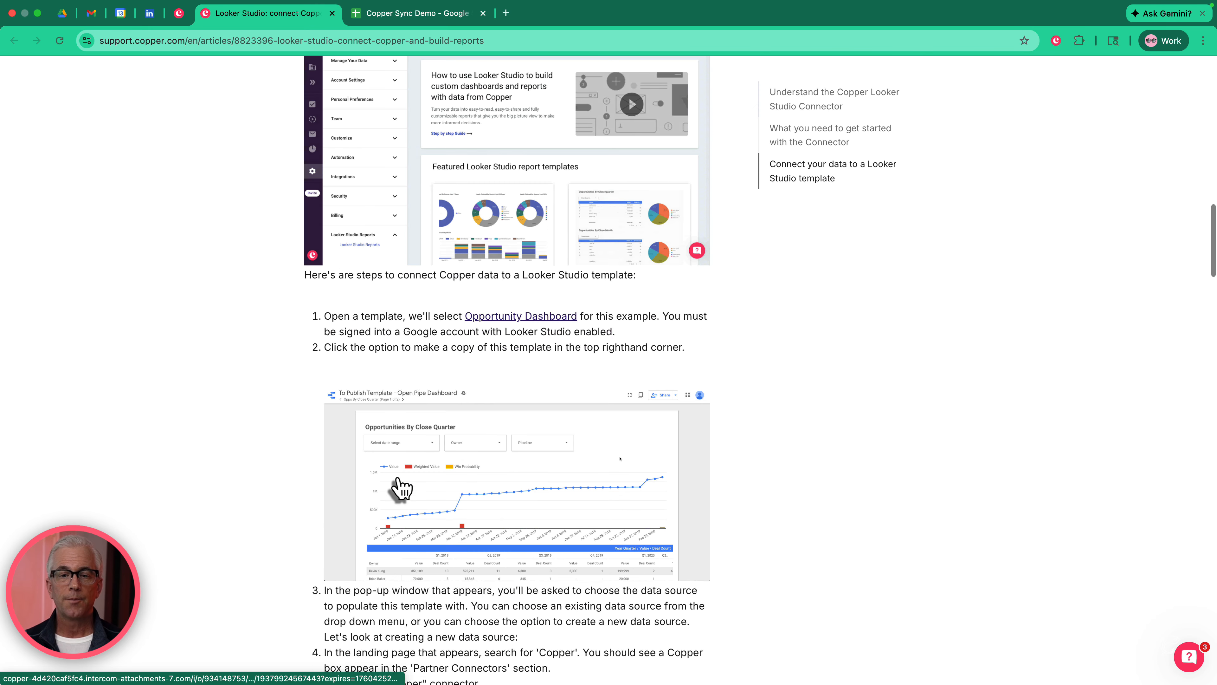
scroll(401, 487, "down", 7)
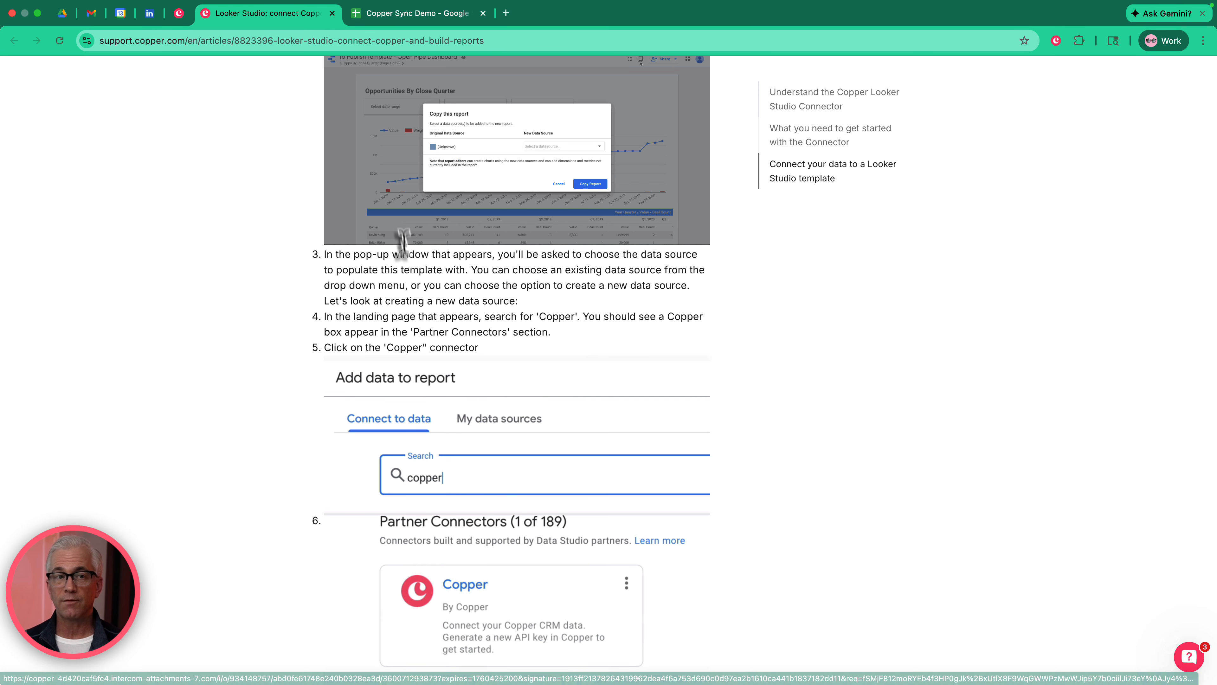
Return to Copper's settings, open the API Keys page, and select the API key labelled Looker Studio.
left_click(180, 15)
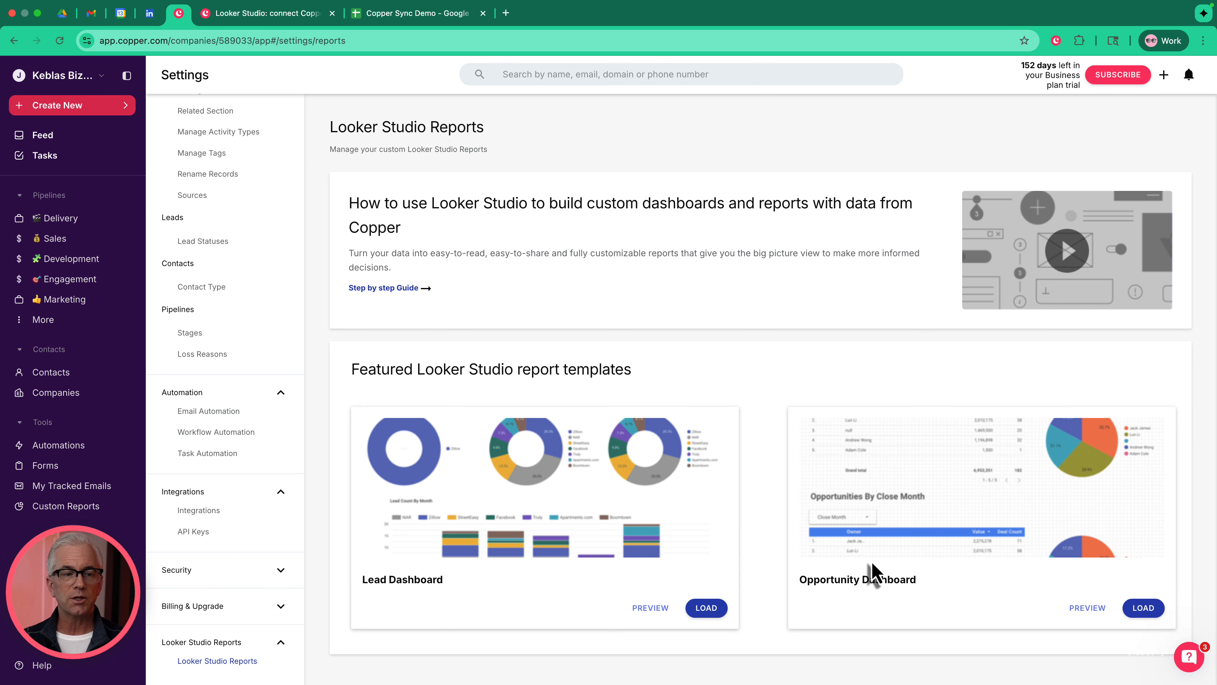
left_click(191, 535)
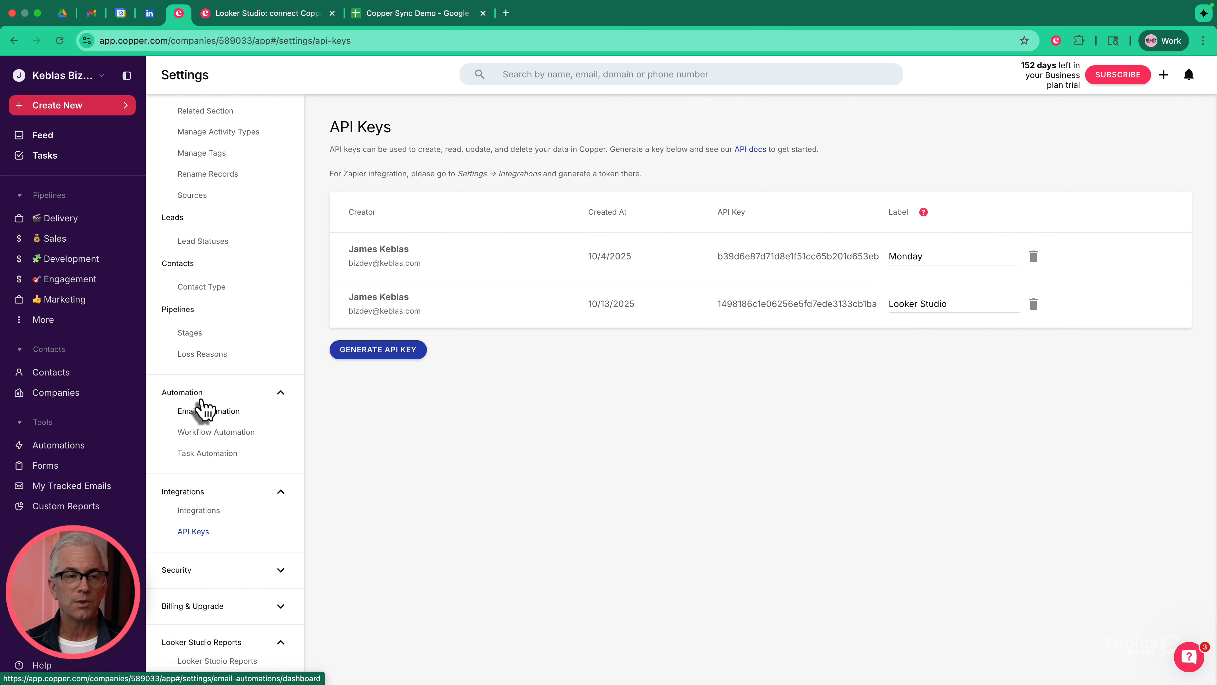
left_click(218, 662)
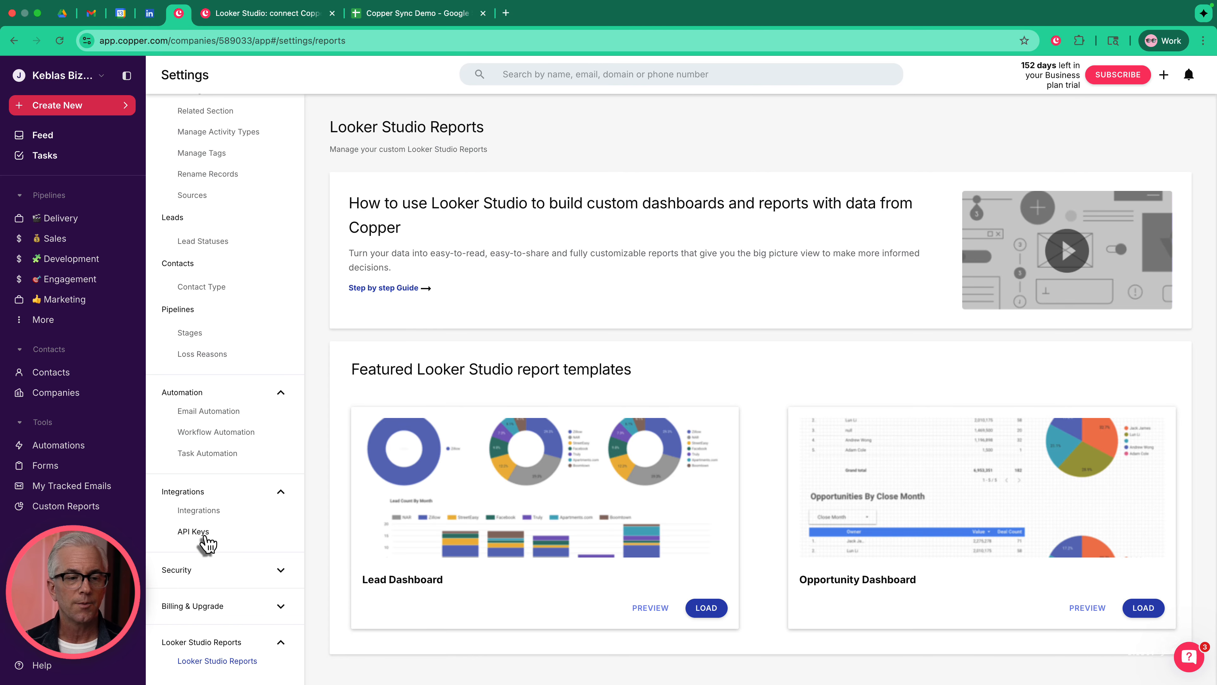
left_click(194, 531)
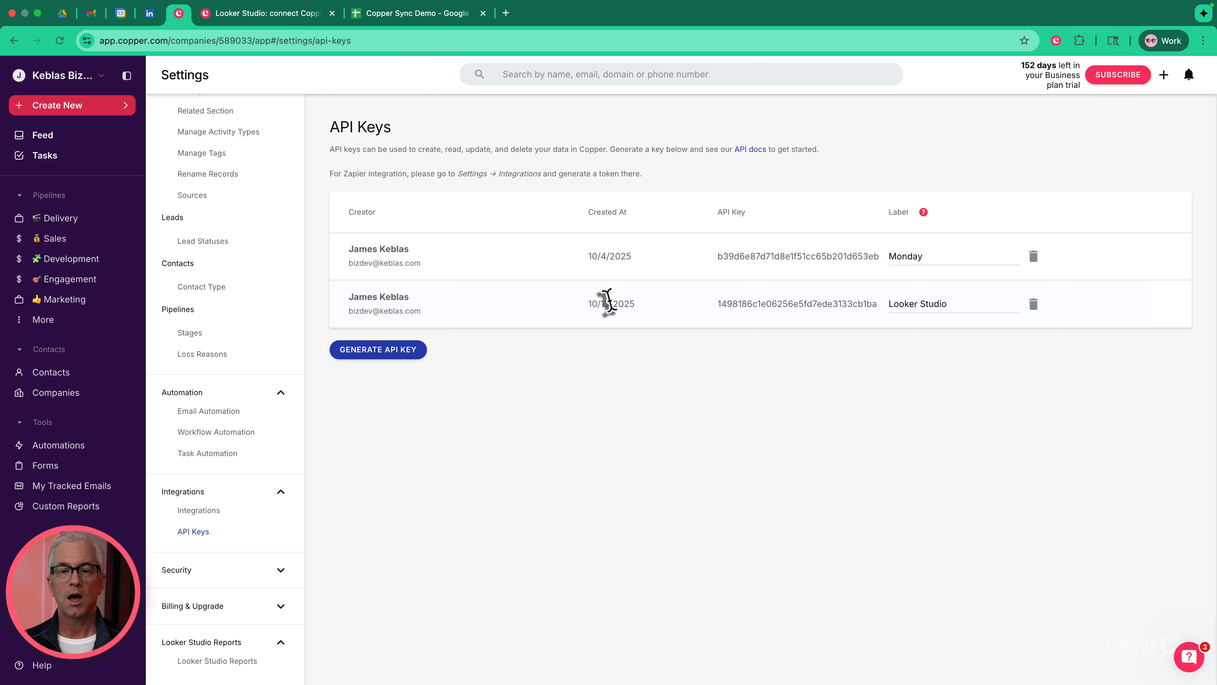
double_click(756, 304)
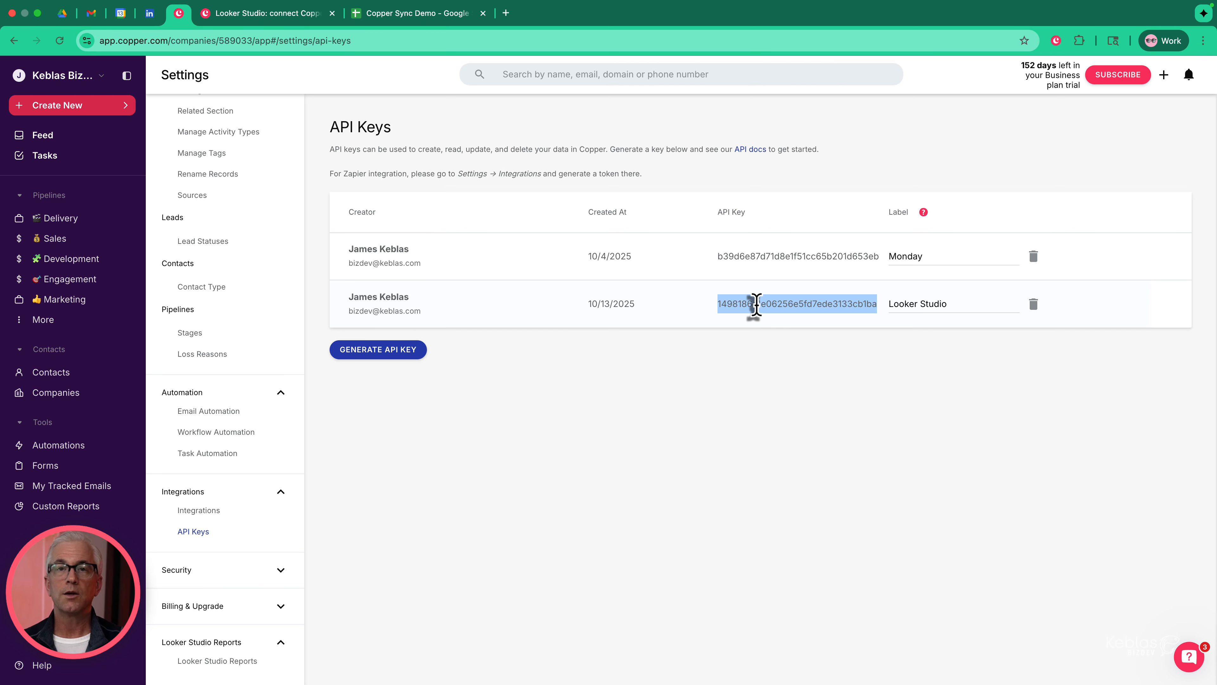